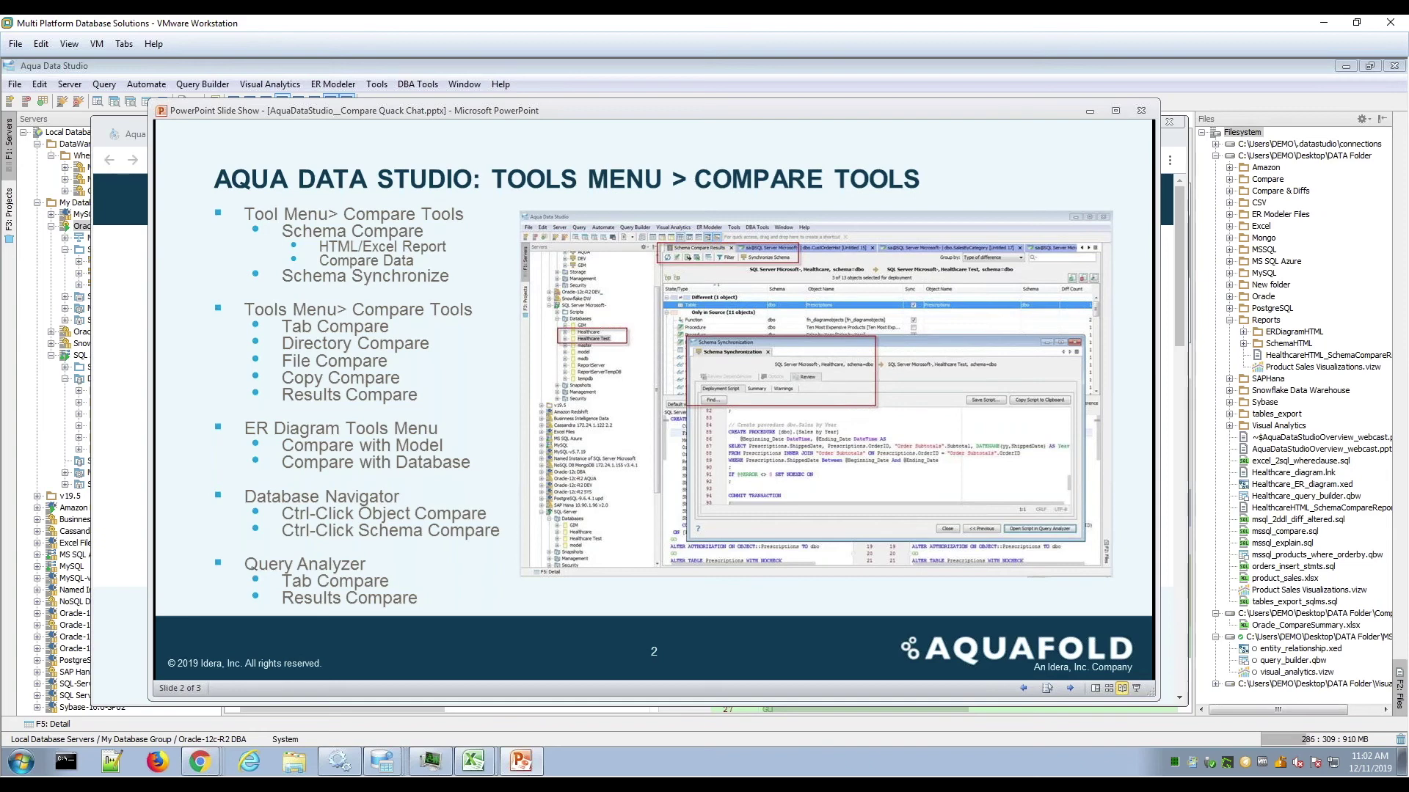
- Switch from the slide show to Aqua Data Studio and view the available Compare Tools commands
{"action": "left_click", "coordinate": [905, 82]}
{"action": "left_click", "coordinate": [935, 574]}
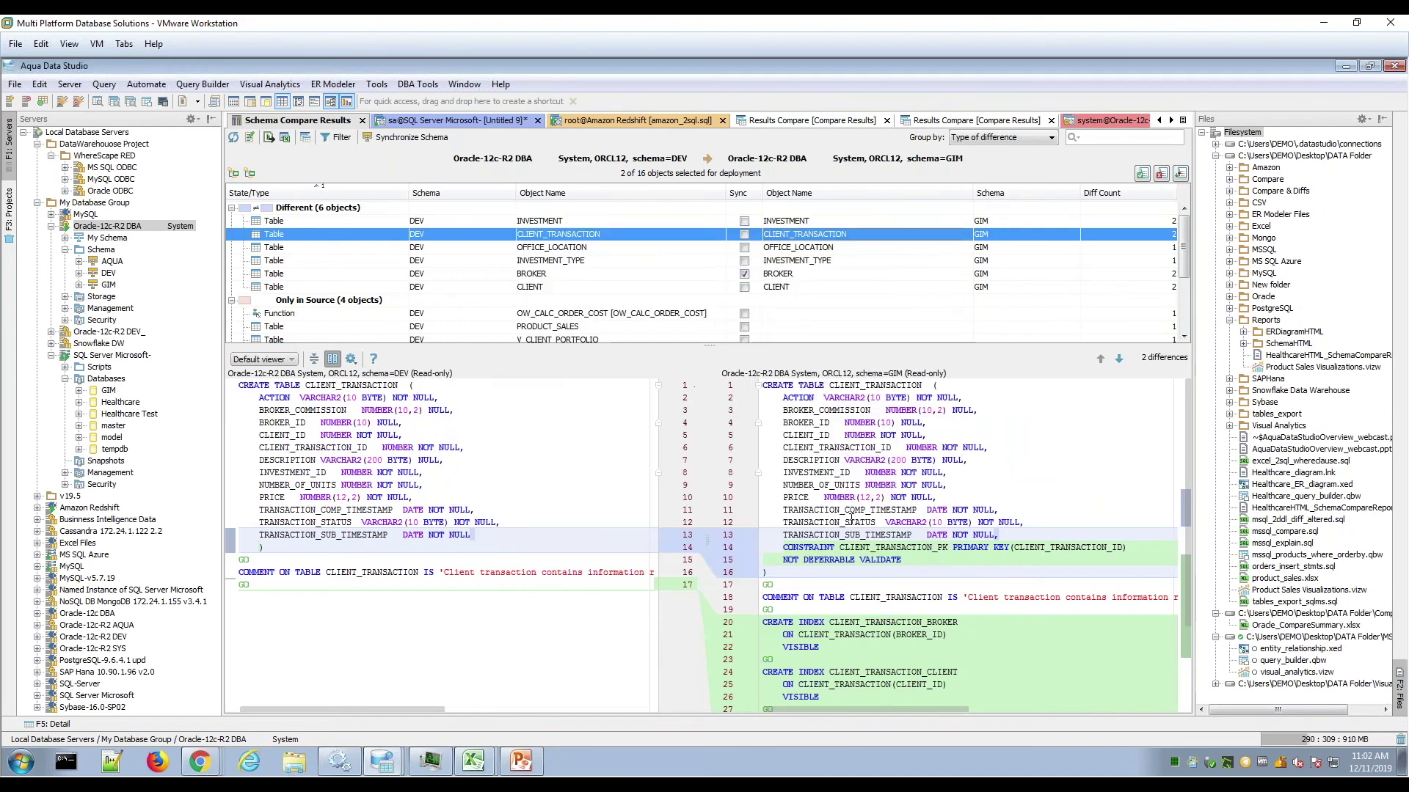
{"action": "left_click", "coordinate": [376, 84]}
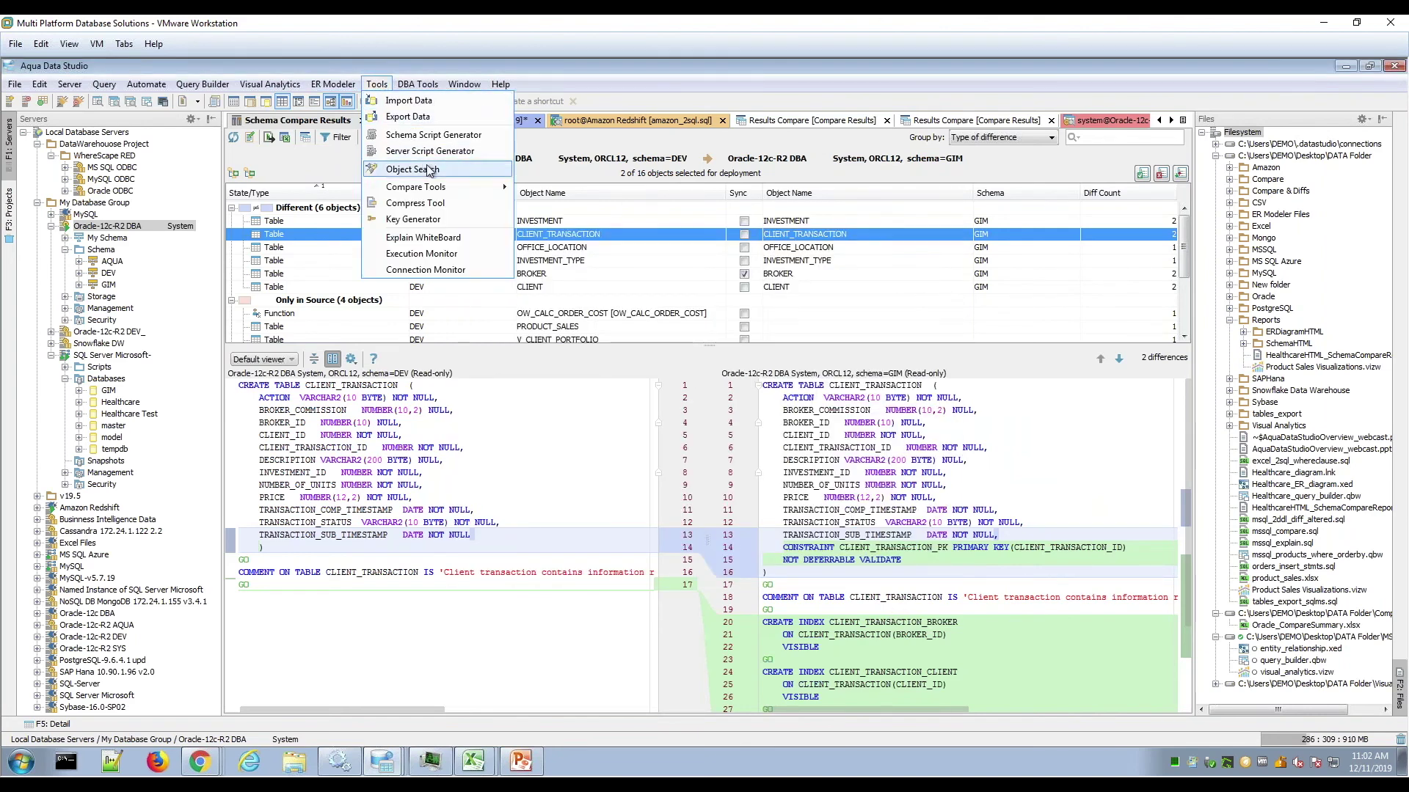
{"action": "mouse_move", "coordinate": [441, 193]}
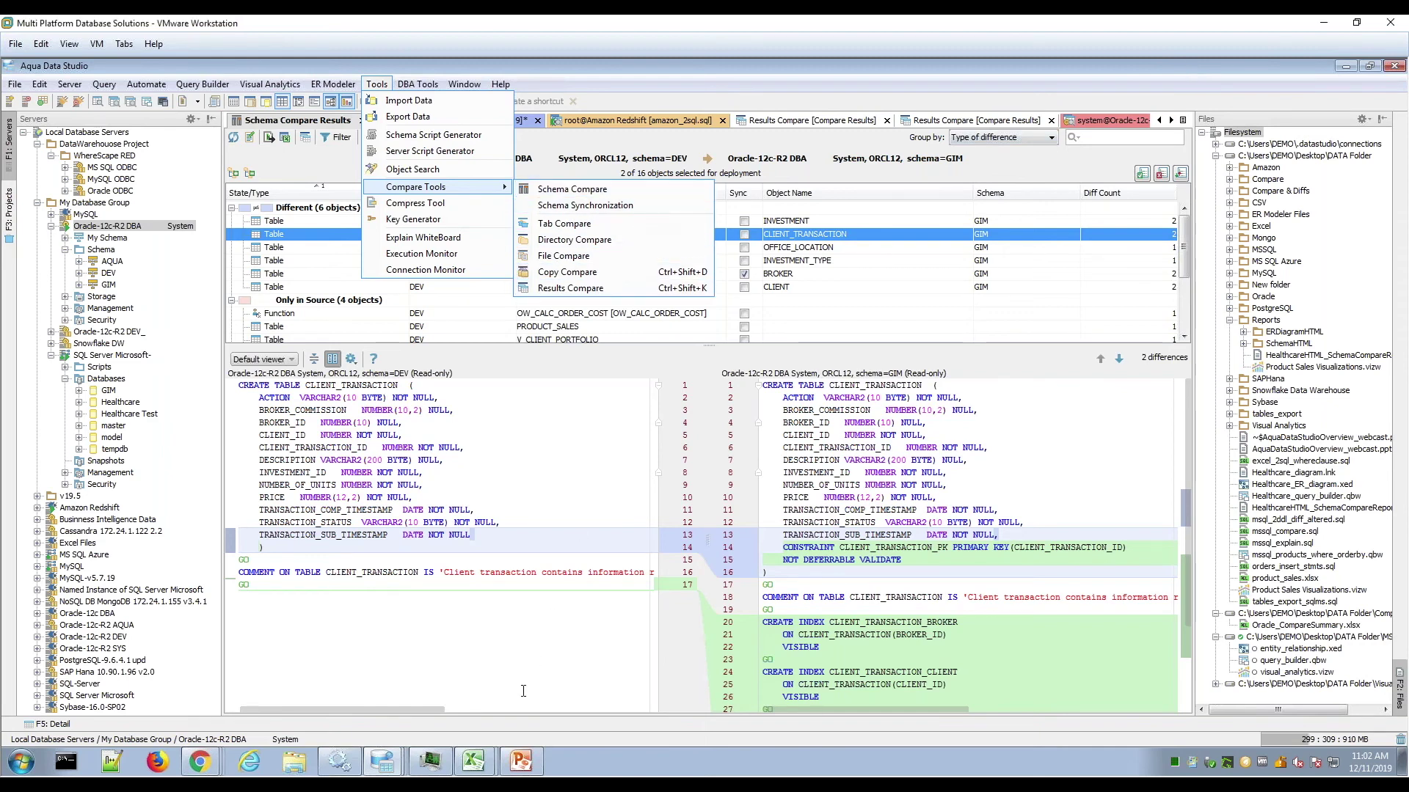
{"action": "mouse_move", "coordinate": [519, 747]}
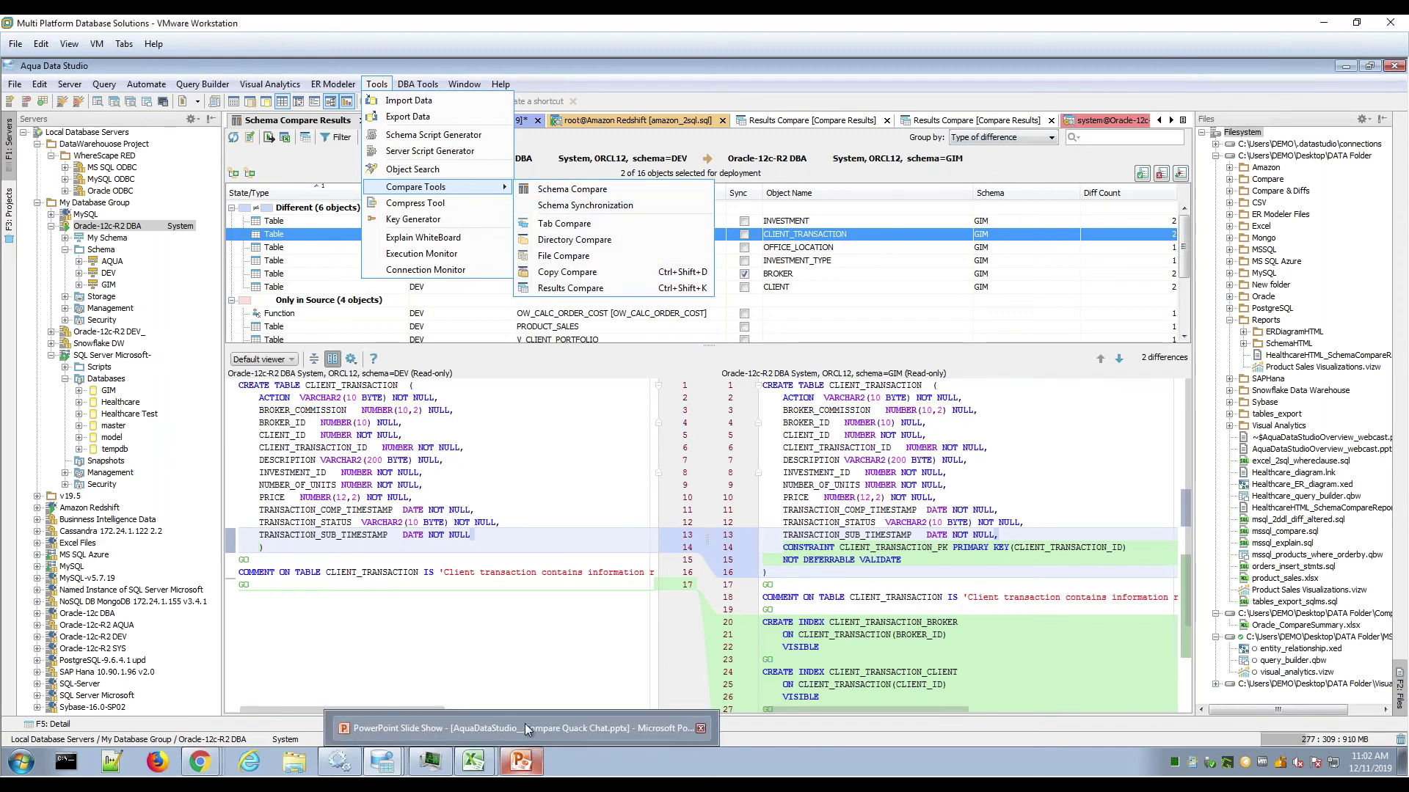
- Switch to the PowerPoint slide show to review the Compare Tools slide, reposition its window and minimize it
{"action": "left_click", "coordinate": [525, 727]}
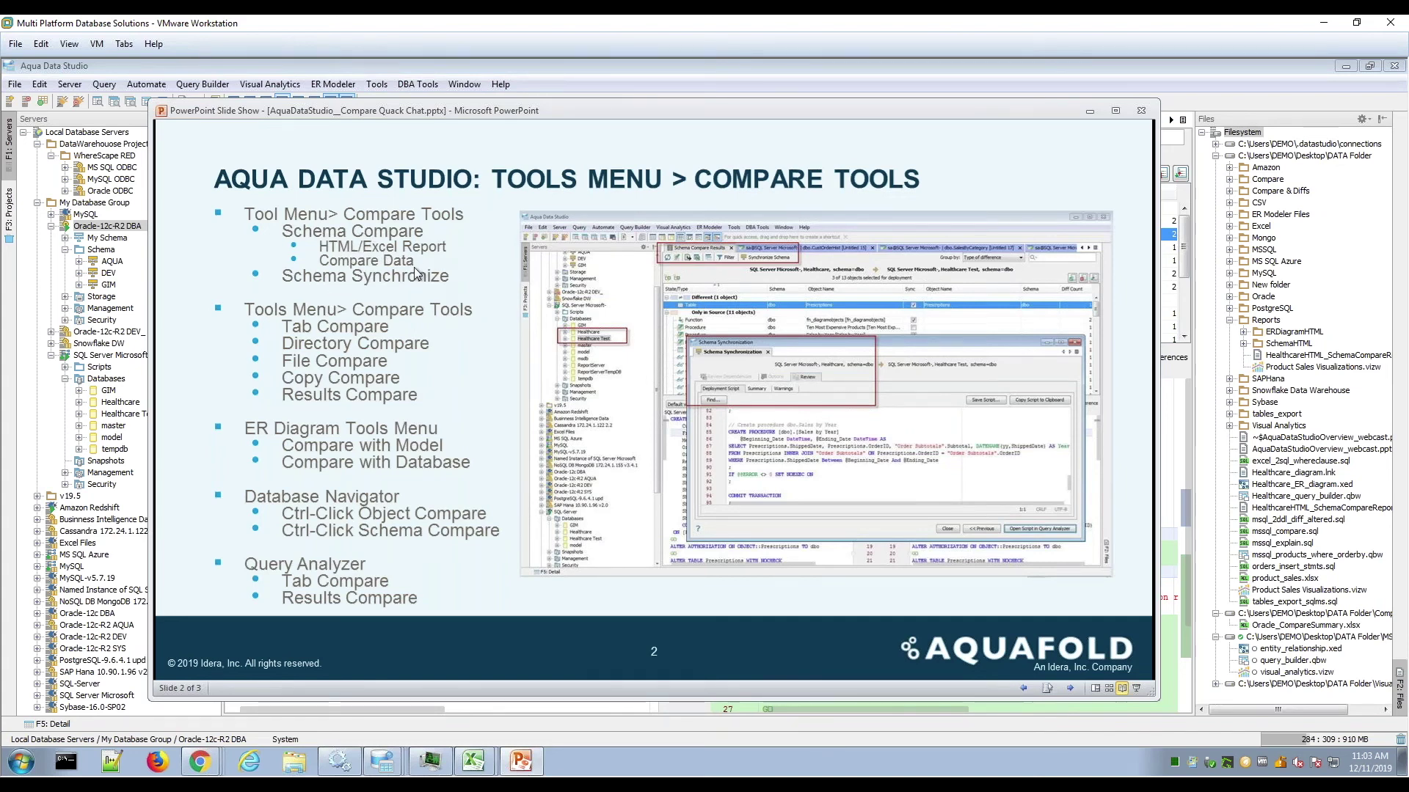
{"action": "left_click_drag", "start_coordinate": [510, 114], "coordinate": [529, 130]}
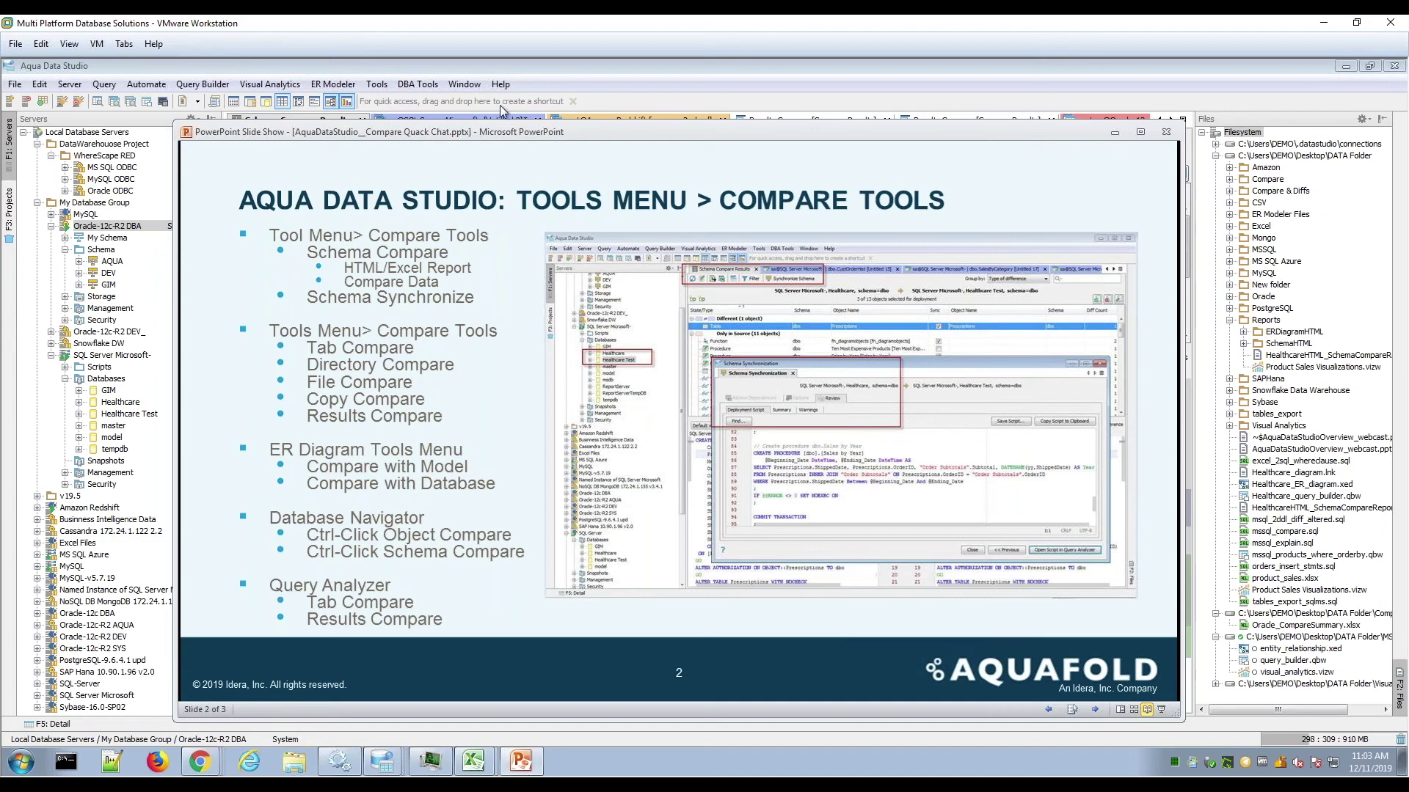
{"action": "left_click_drag", "start_coordinate": [569, 134], "coordinate": [603, 167]}
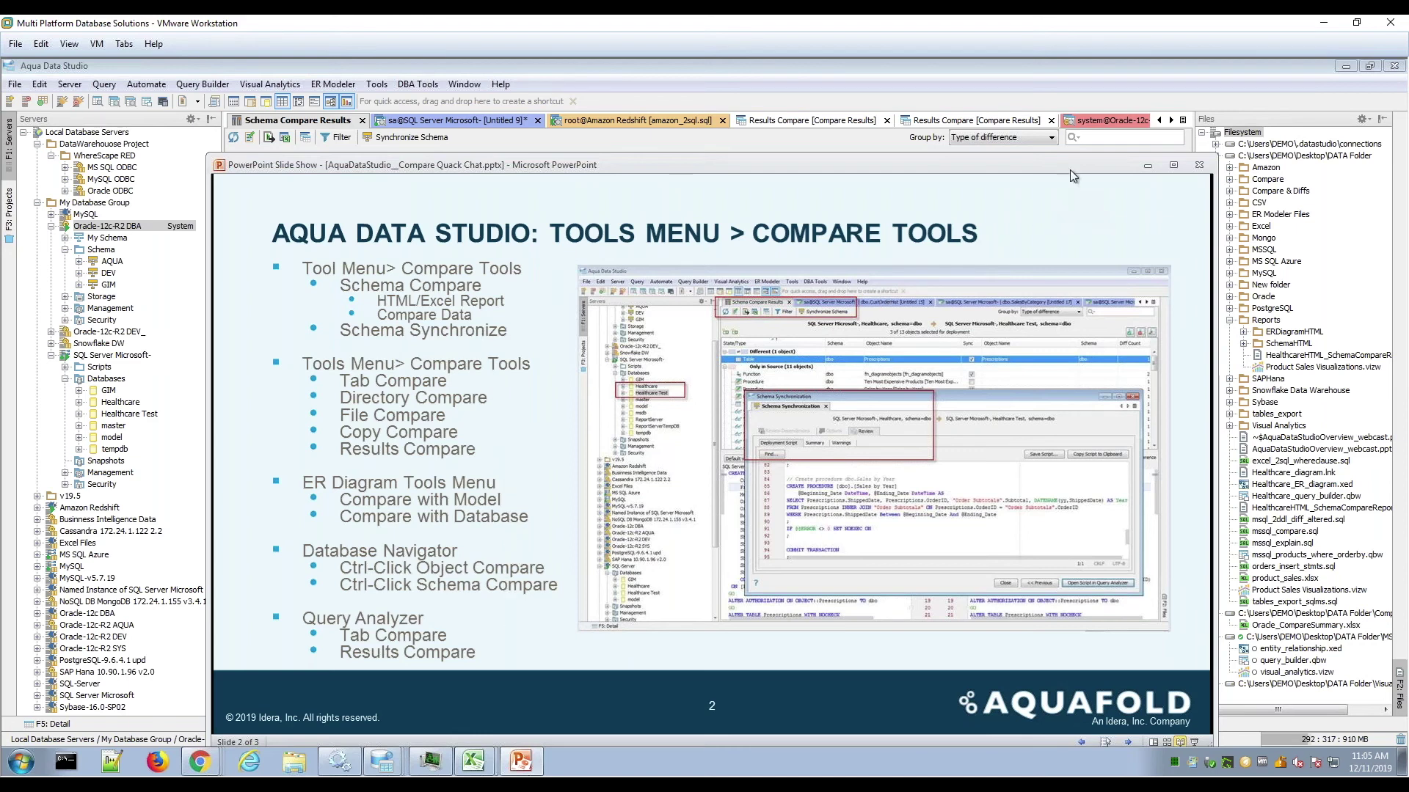
{"action": "left_click_drag", "start_coordinate": [1064, 162], "coordinate": [1028, 137]}
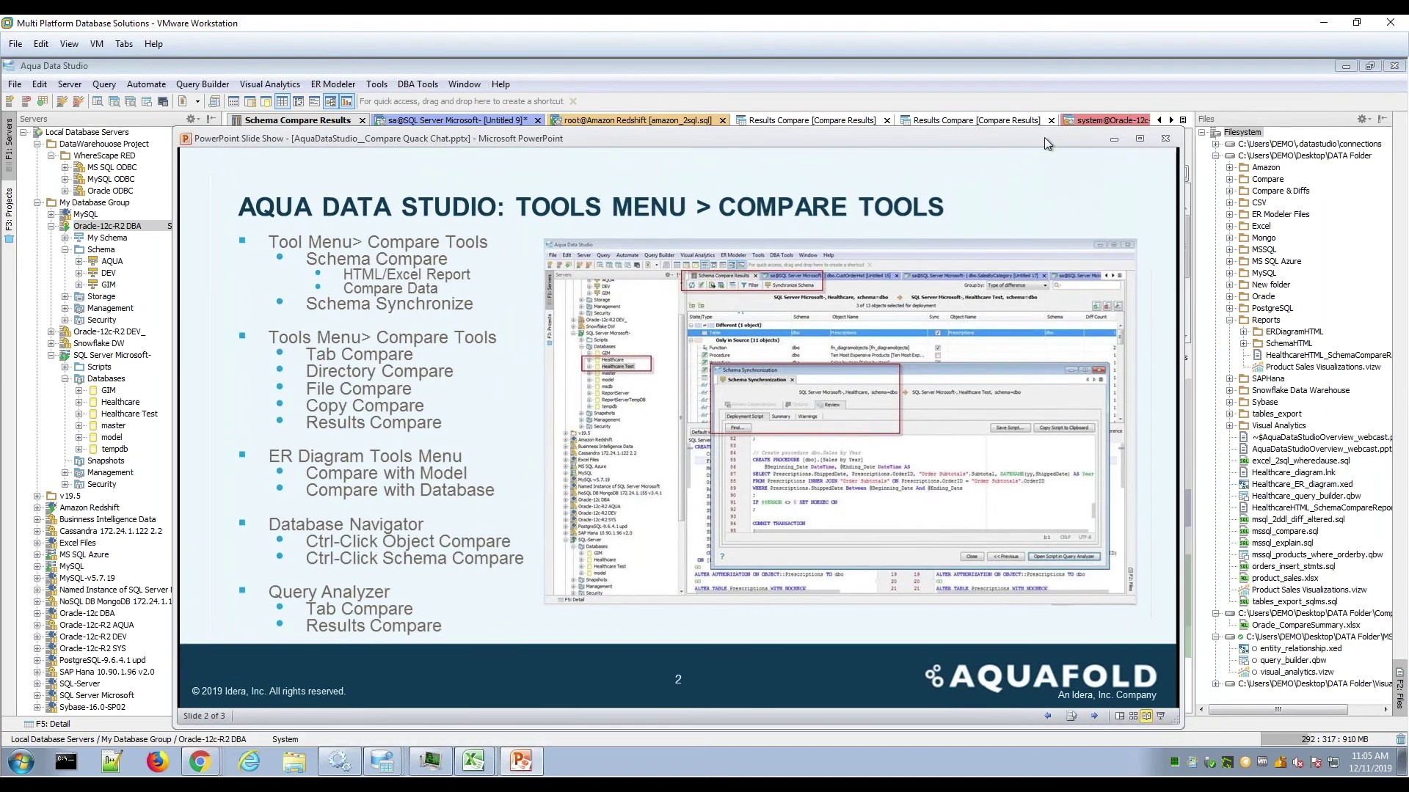
{"action": "left_click", "coordinate": [1114, 139]}
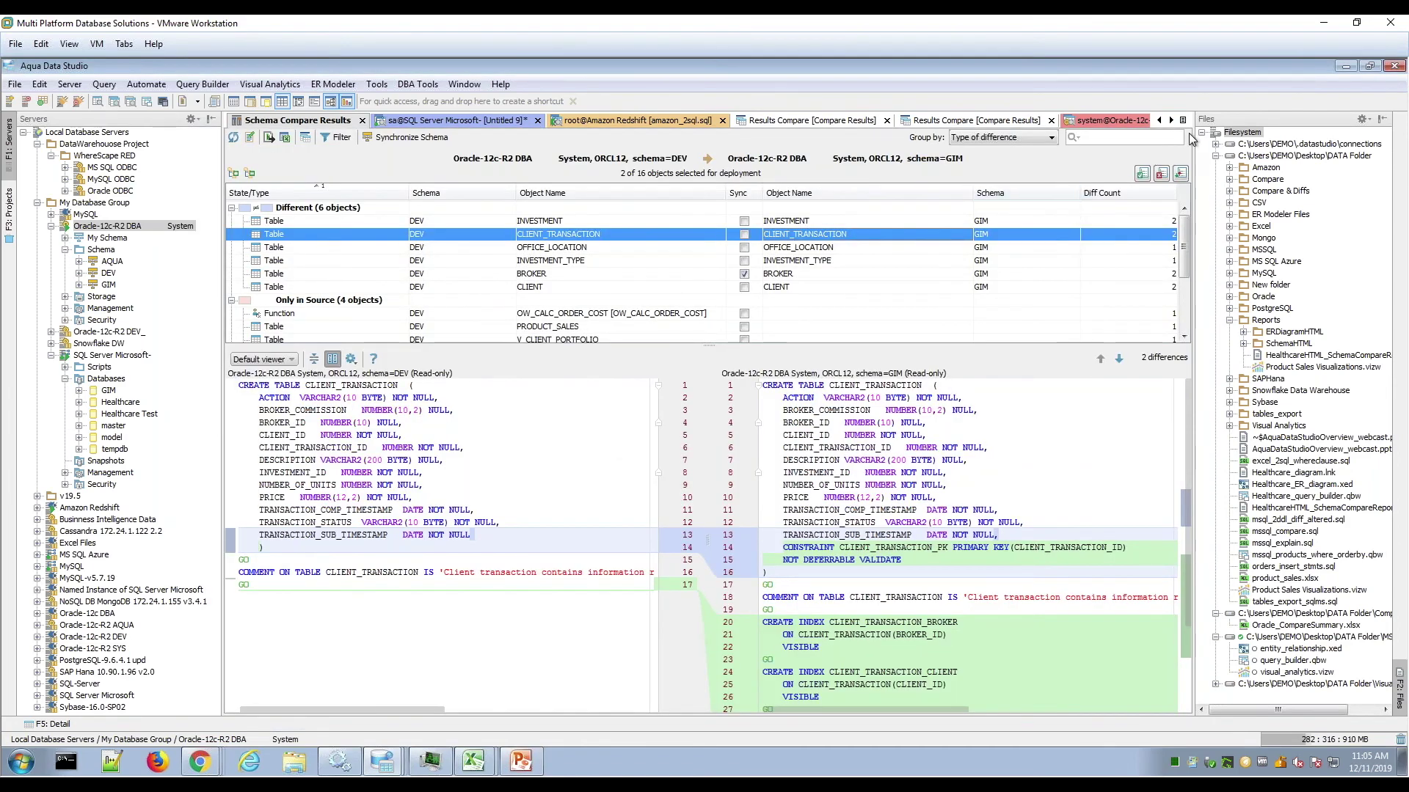
- Bring up the SQL Server query Untitled 25 and collapse the Local Database Servers and Filesystem trees
{"action": "left_click", "coordinate": [1182, 121]}
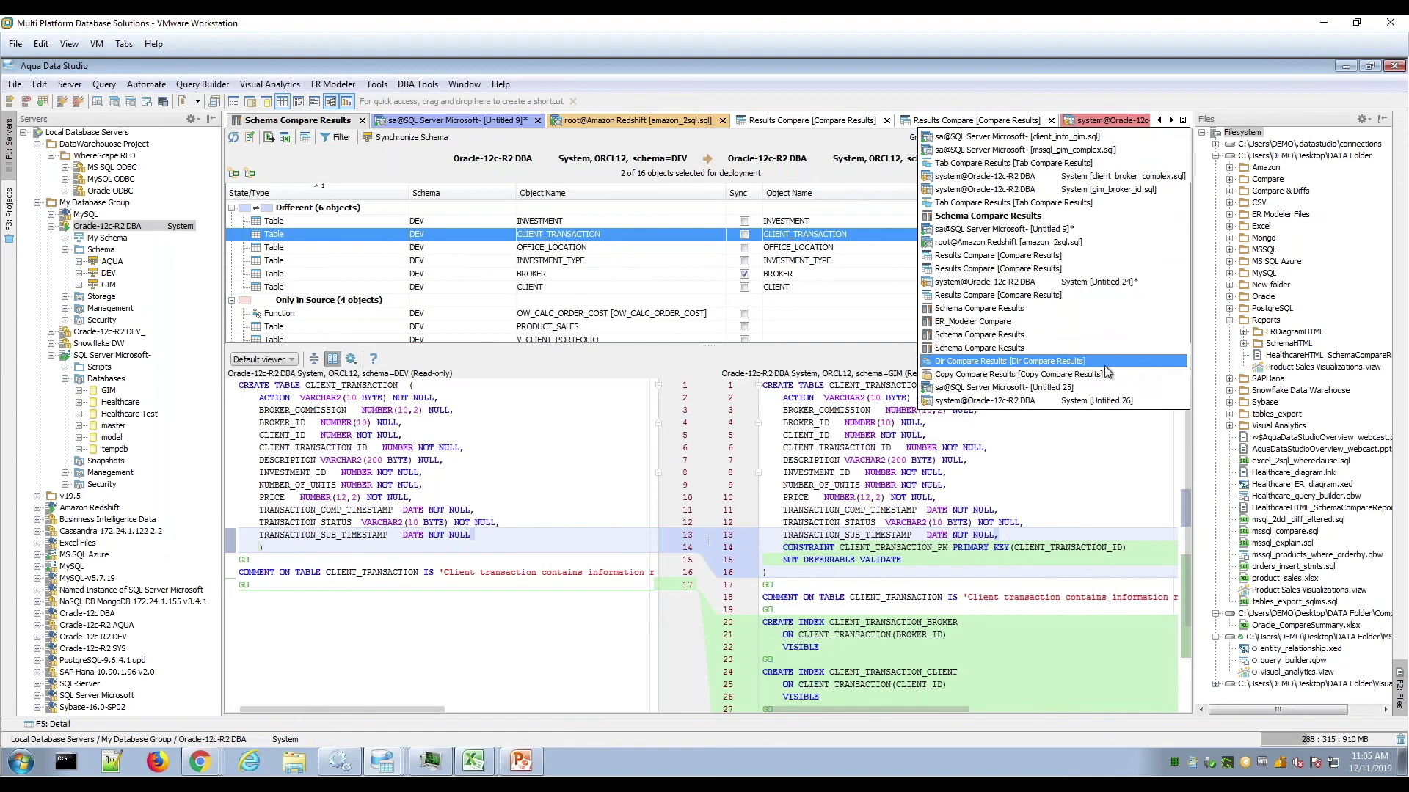
{"action": "left_click", "coordinate": [1094, 389]}
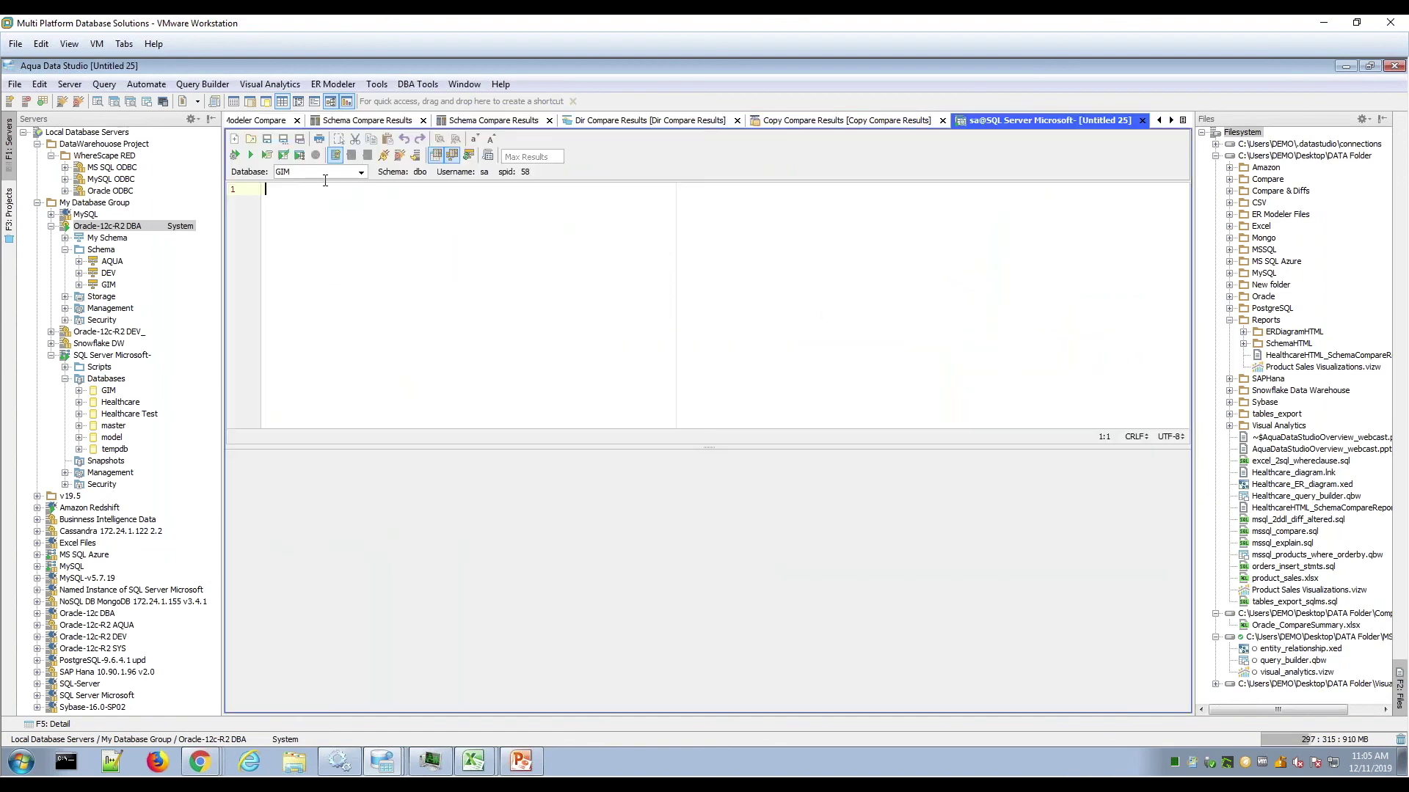
{"action": "left_click", "coordinate": [24, 133]}
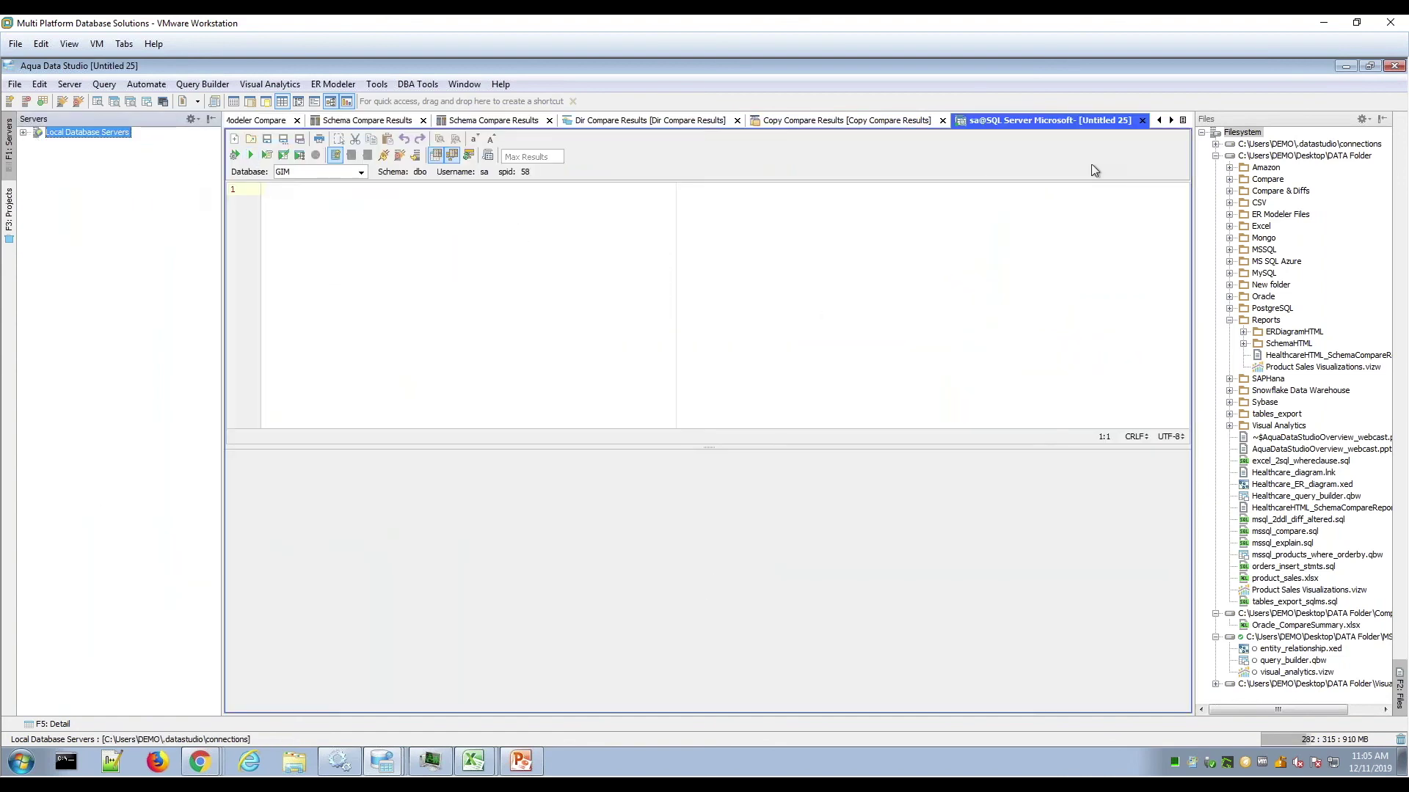
{"action": "left_click", "coordinate": [1202, 132]}
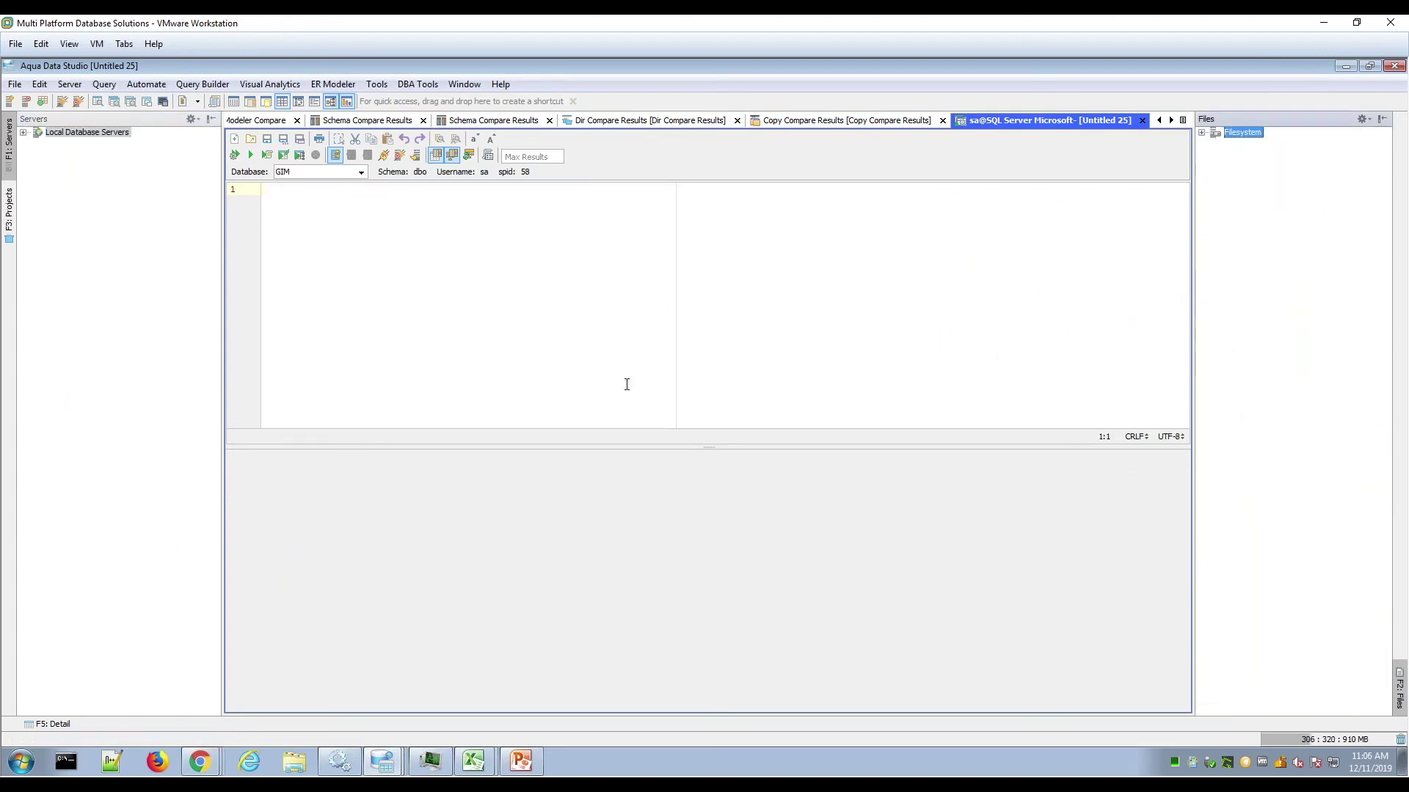
- Look through the open schema, directory and ER Modeler comparison results, and return to the Untitled 25 query
{"action": "left_click", "coordinate": [394, 122]}
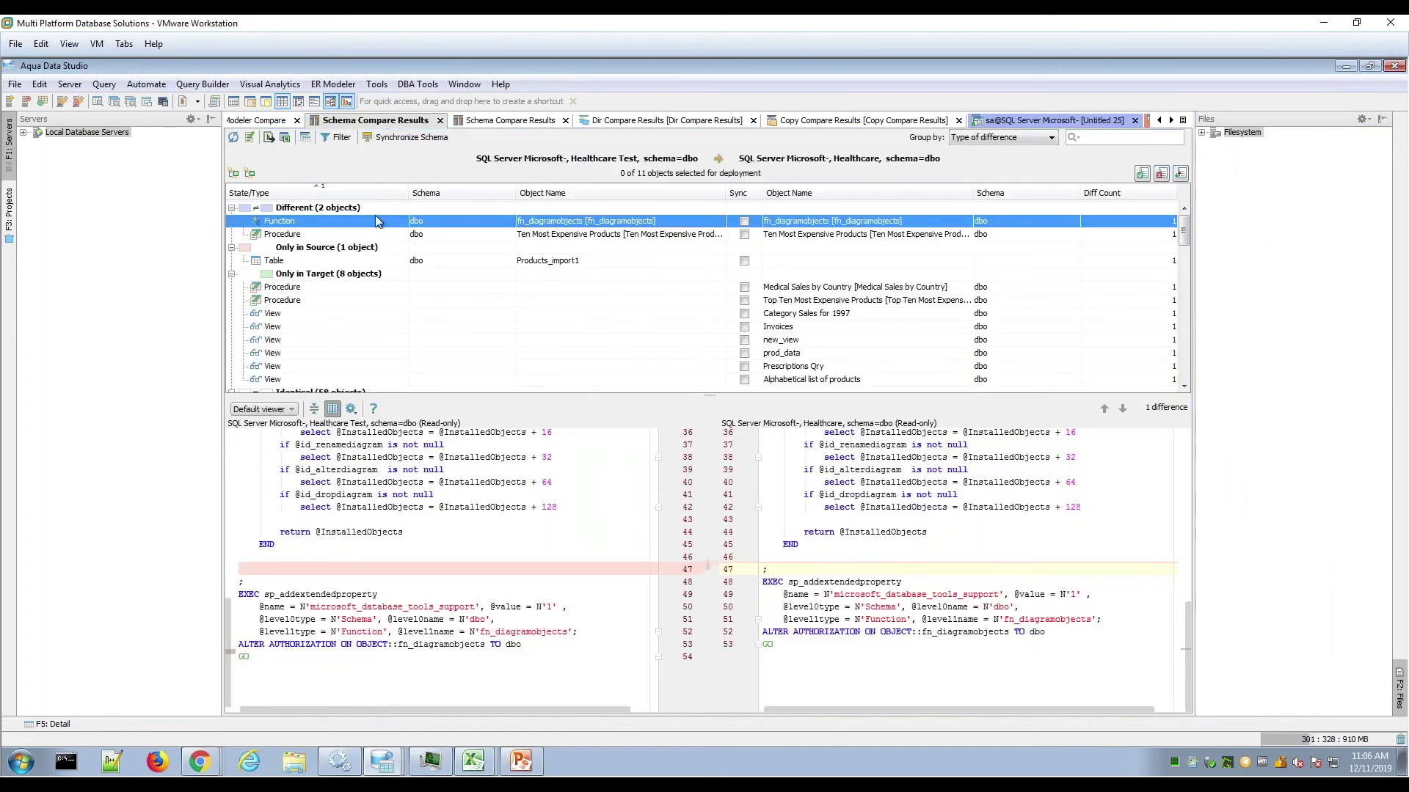
{"action": "left_click", "coordinate": [506, 123]}
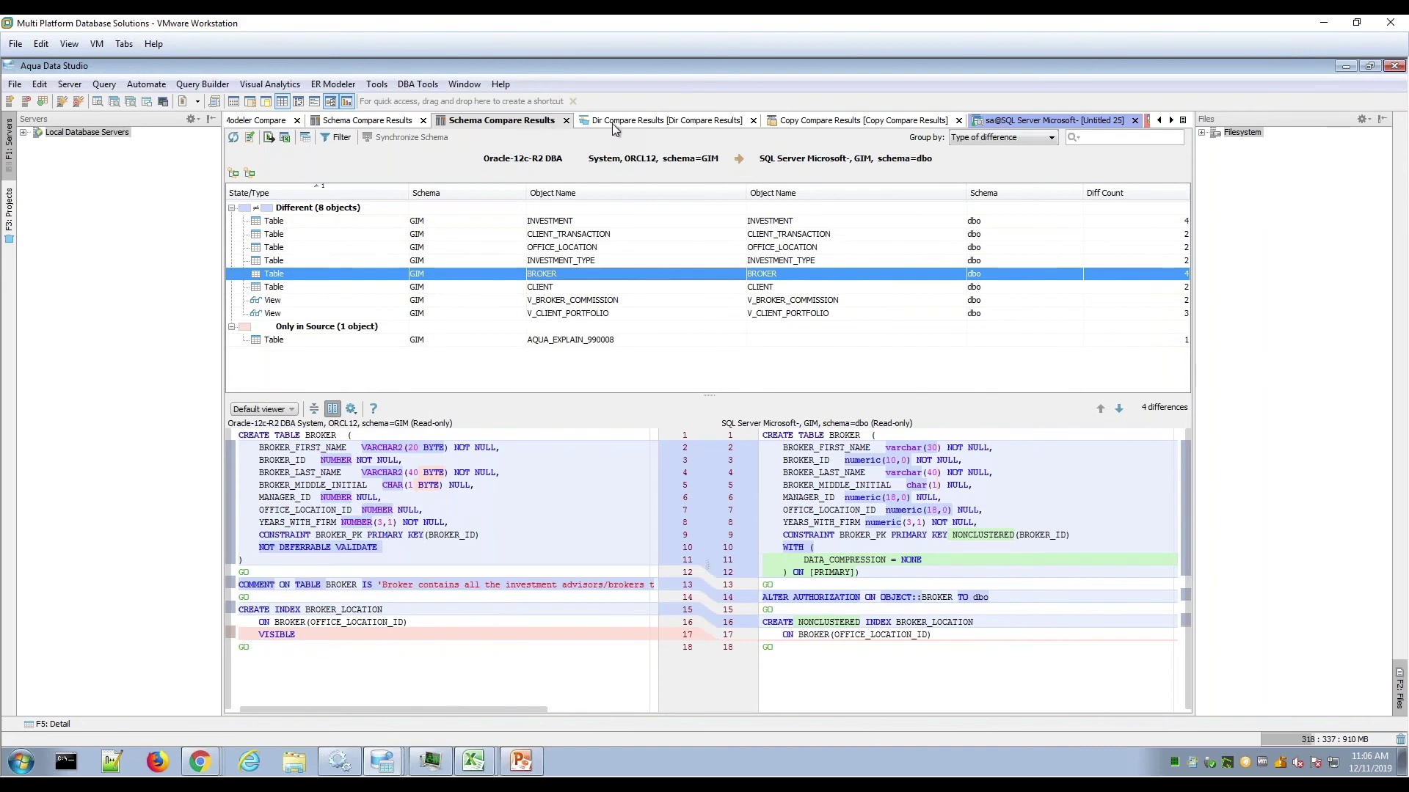
{"action": "left_click", "coordinate": [614, 125]}
{"action": "left_click", "coordinate": [277, 122]}
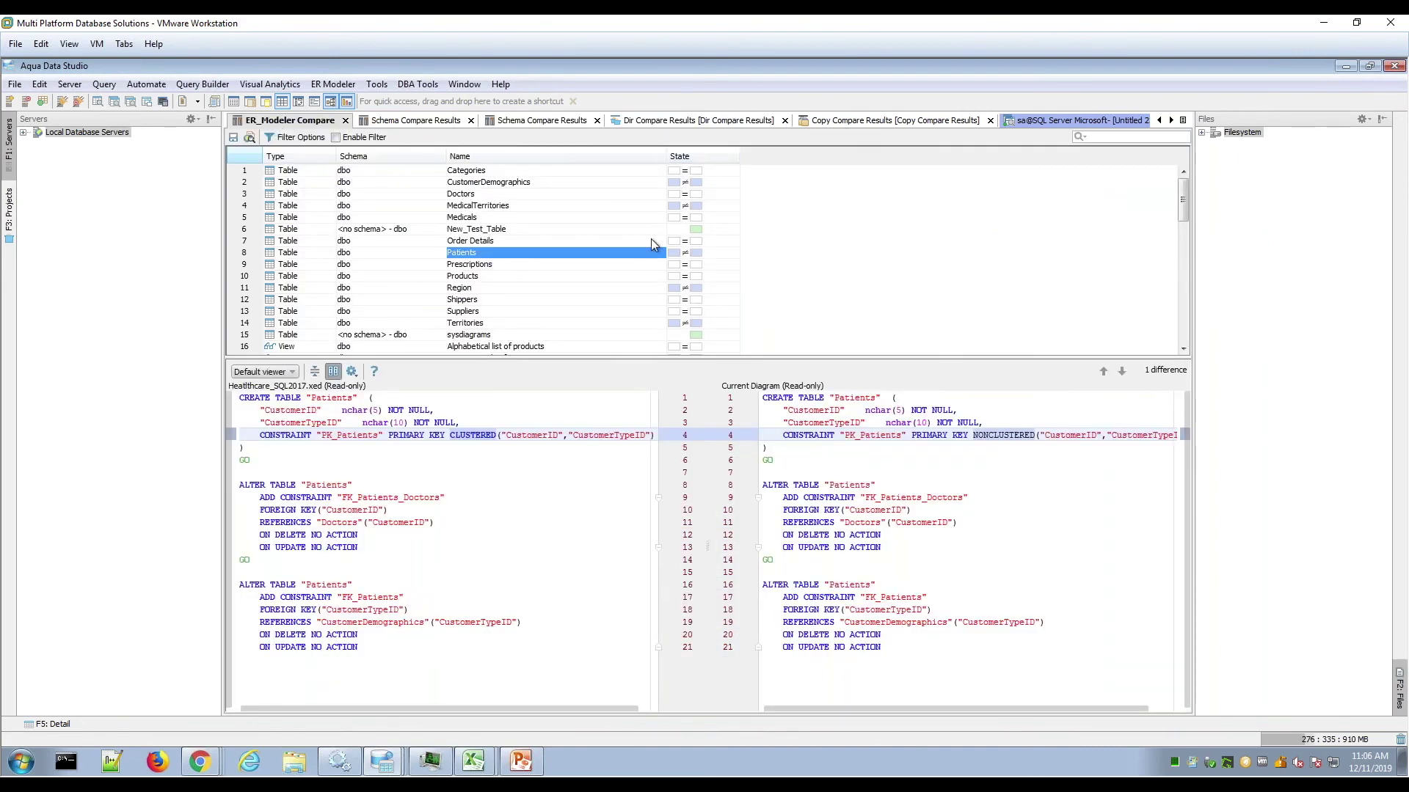
{"action": "left_click", "coordinate": [422, 122]}
{"action": "left_click", "coordinate": [682, 122]}
{"action": "left_click", "coordinate": [1183, 120]}
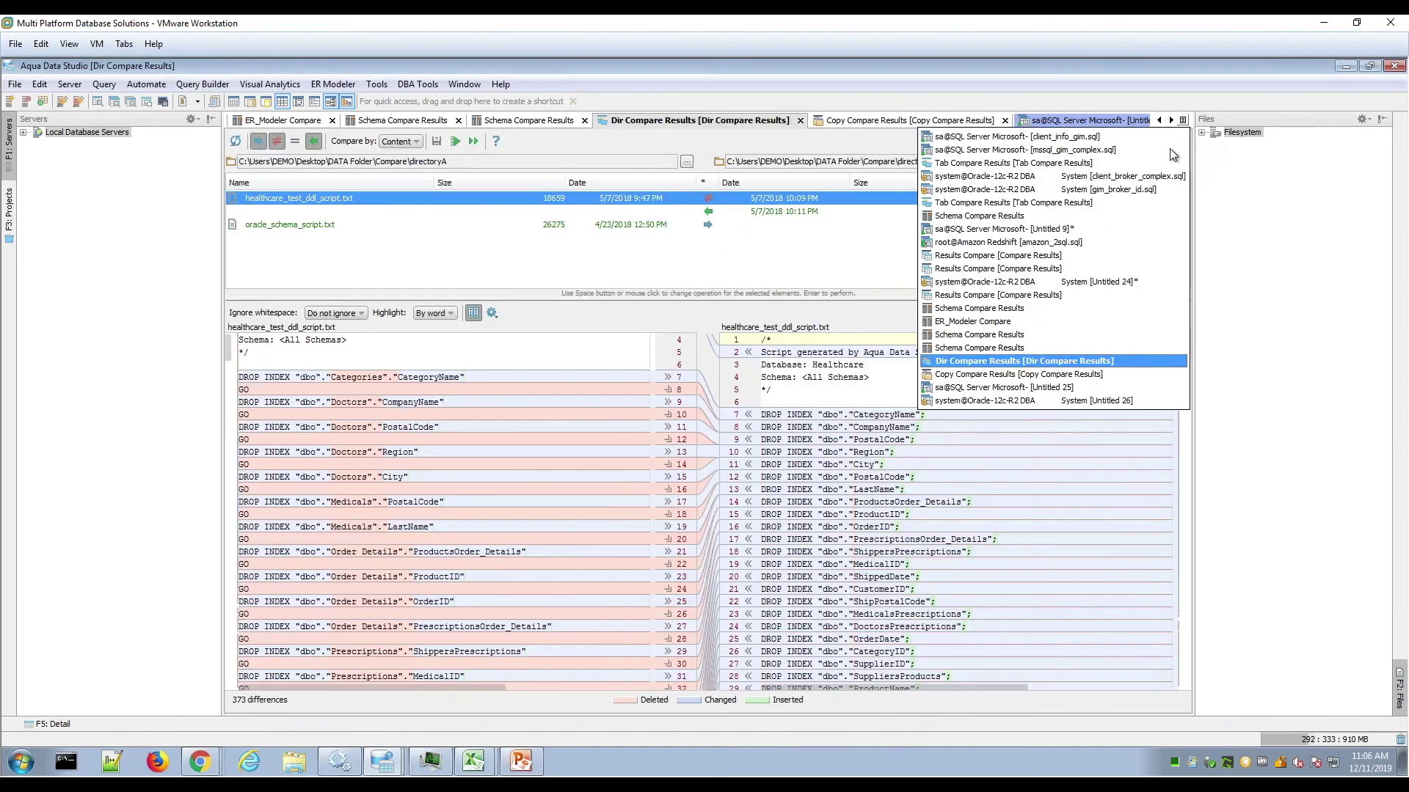
{"action": "left_click", "coordinate": [1013, 387]}
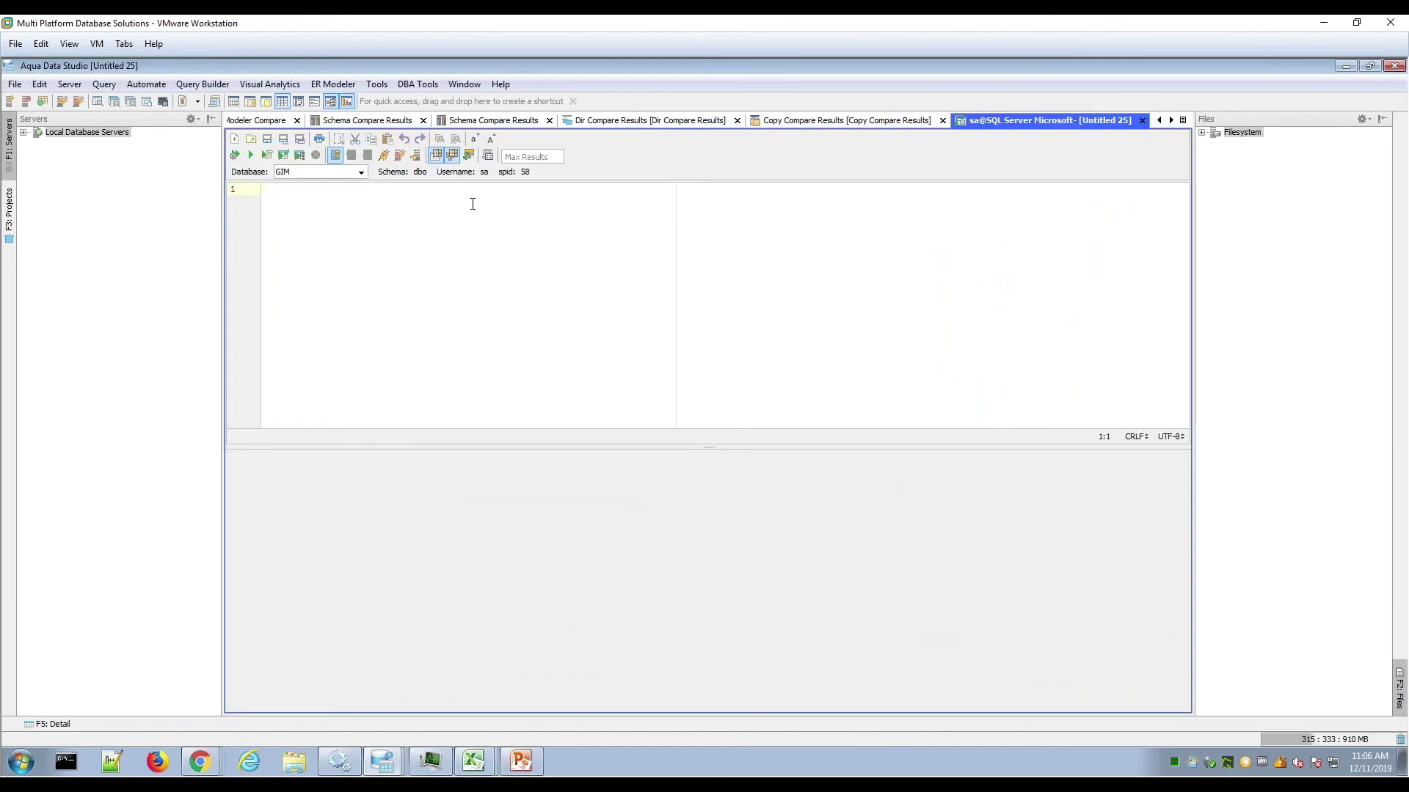
- Expand the Local Database Servers tree, check the Servers panel's docking options and widen the panel
{"action": "left_click", "coordinate": [25, 132]}
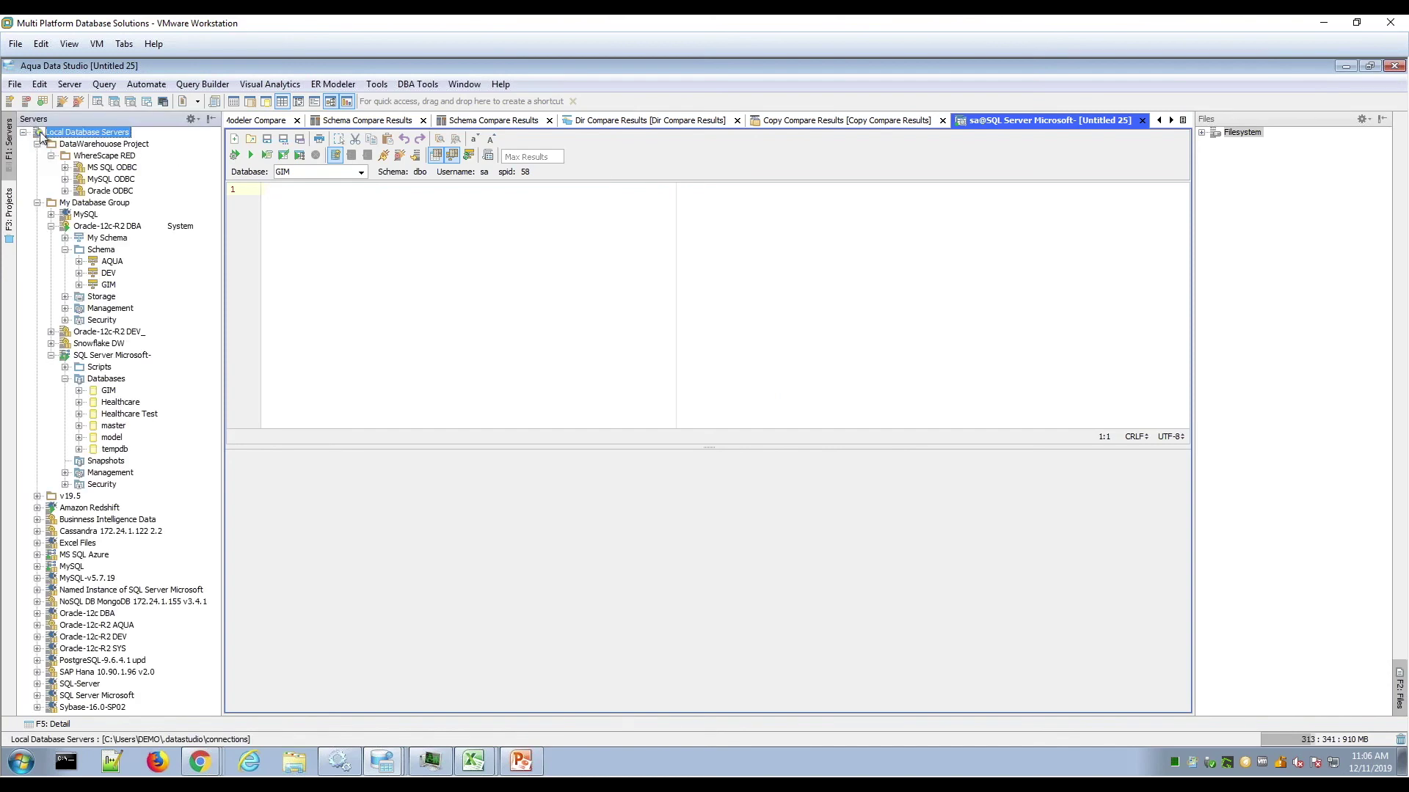
{"action": "left_click", "coordinate": [197, 120]}
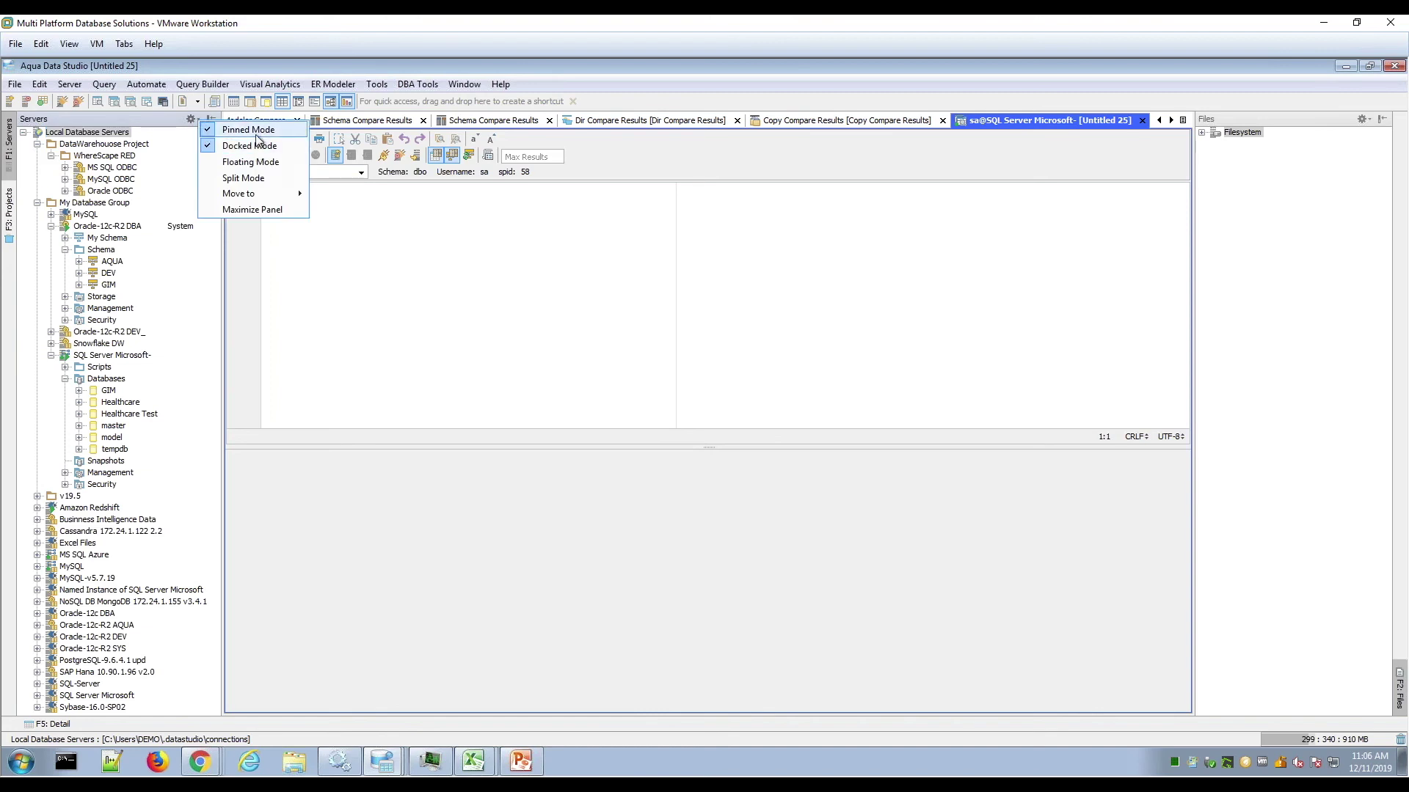
{"action": "mouse_move", "coordinate": [242, 197]}
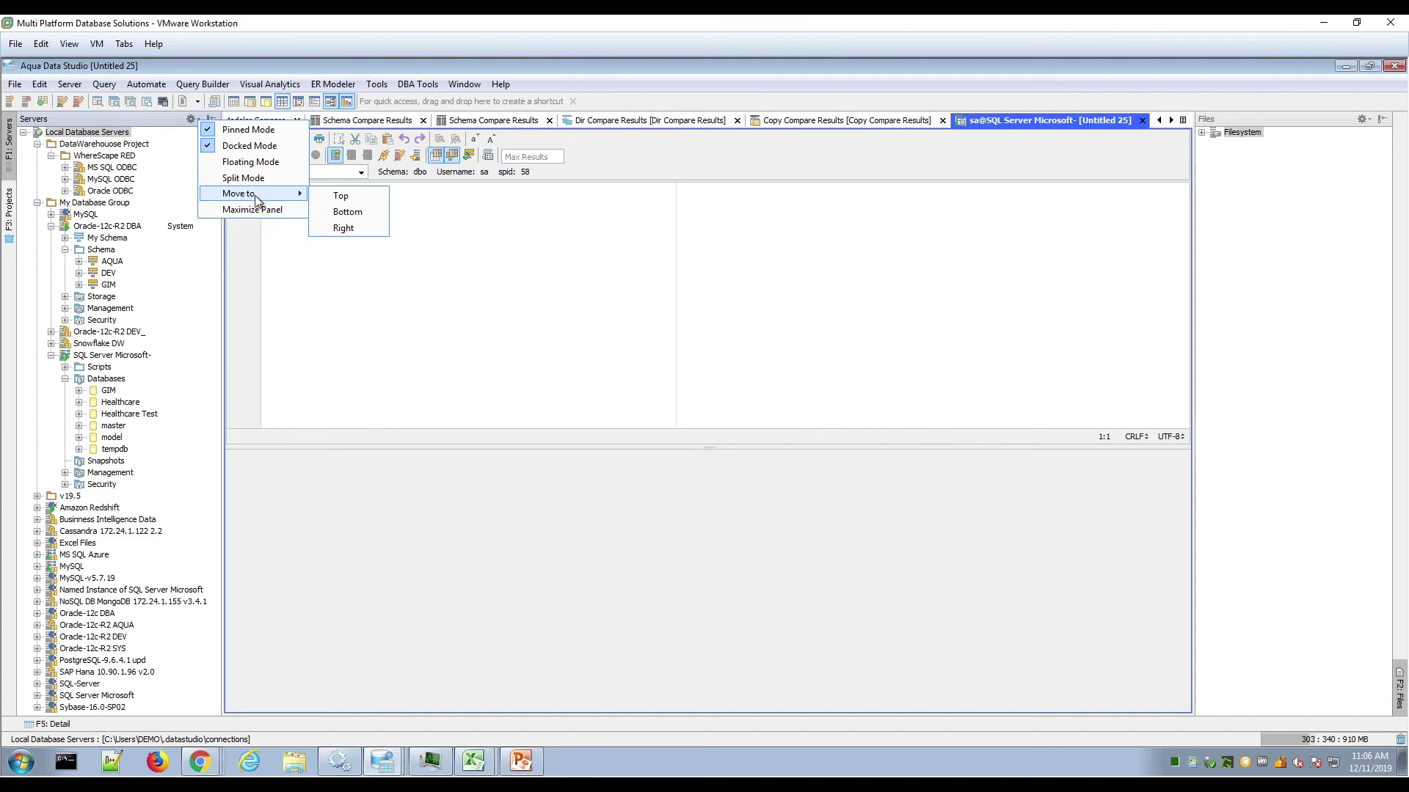
{"action": "left_click_drag", "start_coordinate": [221, 278], "coordinate": [263, 279]}
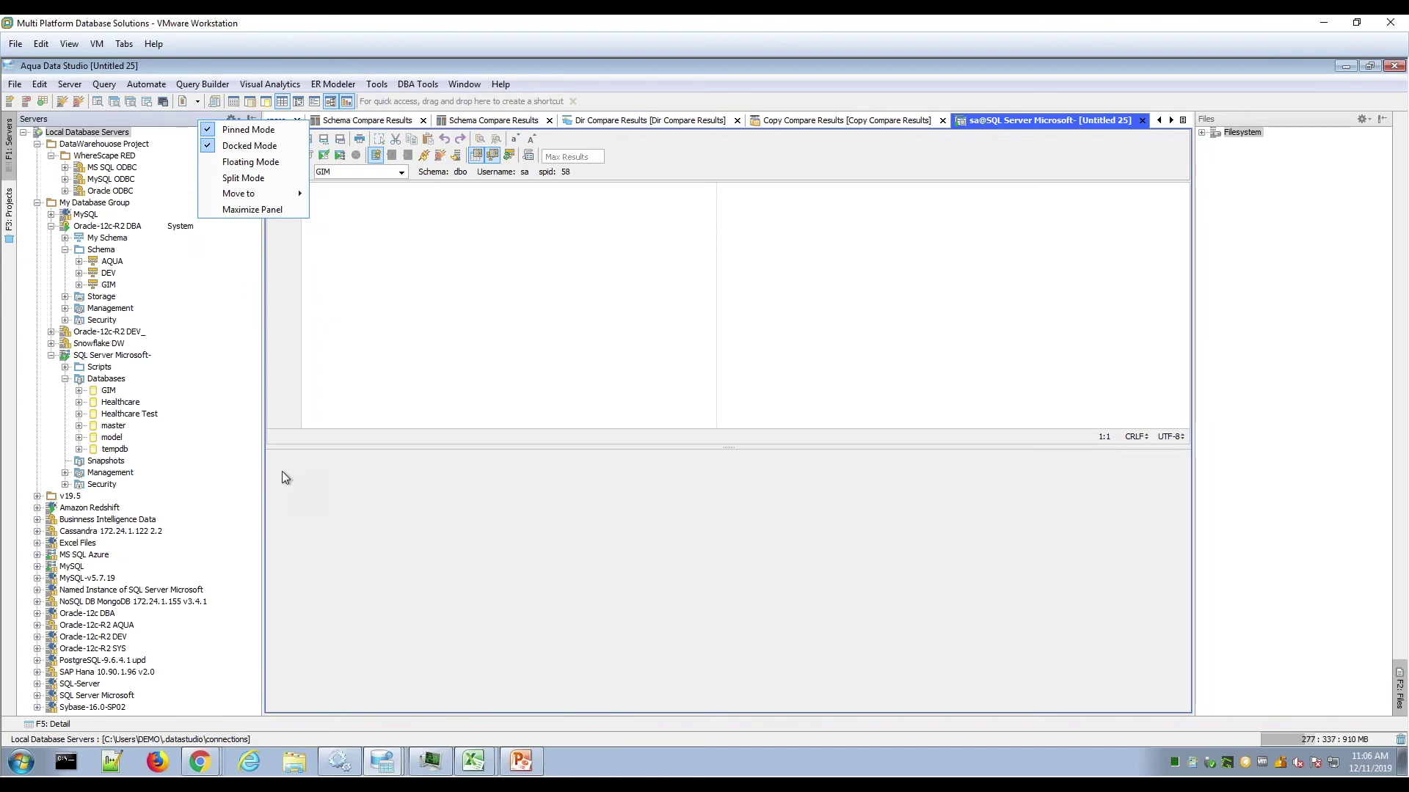
- Expand the Filesystem tree with its DATA Folder, Compare & Diffs and MSSQL\GIT directories, and widen the Files panel
{"action": "left_click", "coordinate": [1203, 133]}
{"action": "left_click", "coordinate": [1202, 133]}
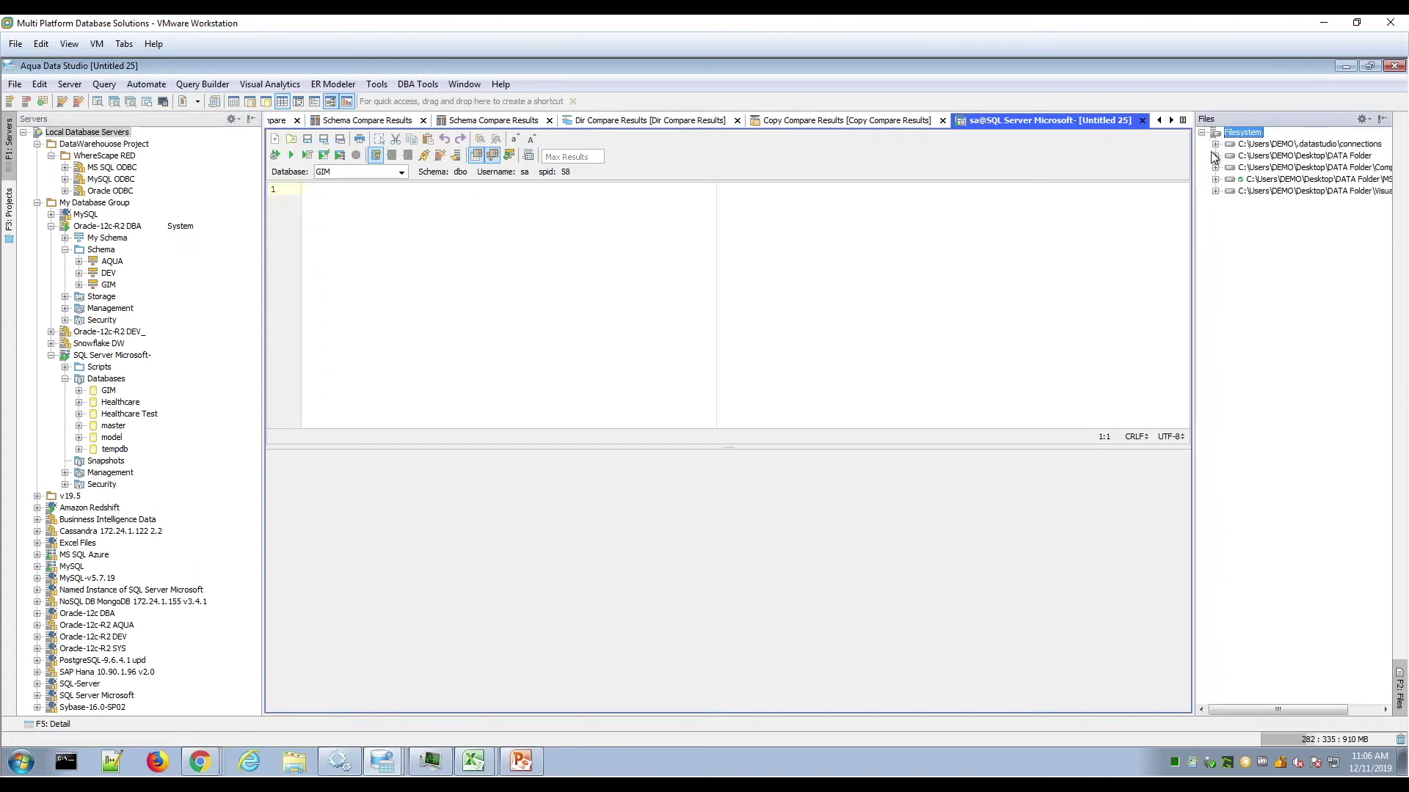
{"action": "left_click", "coordinate": [1215, 155]}
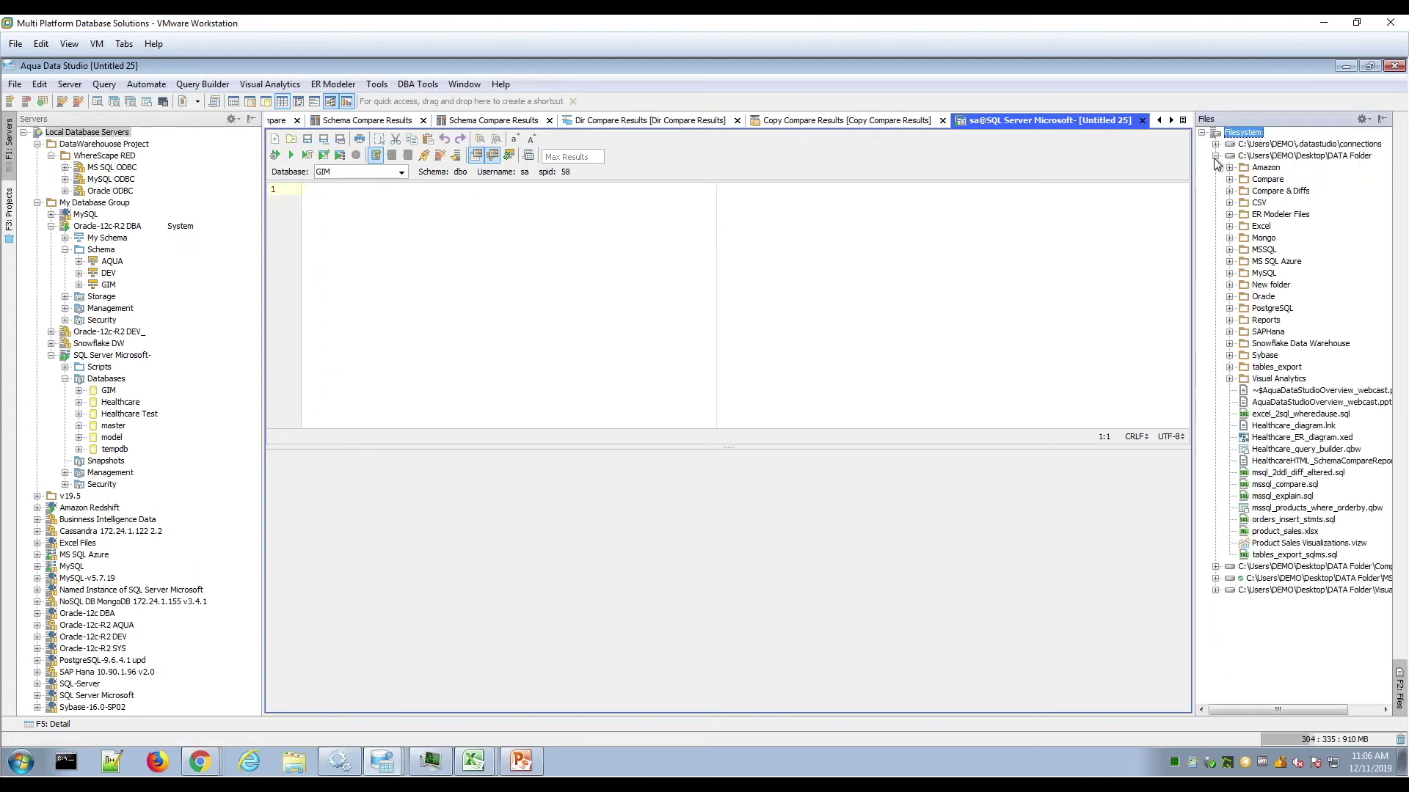
{"action": "left_click", "coordinate": [1215, 566]}
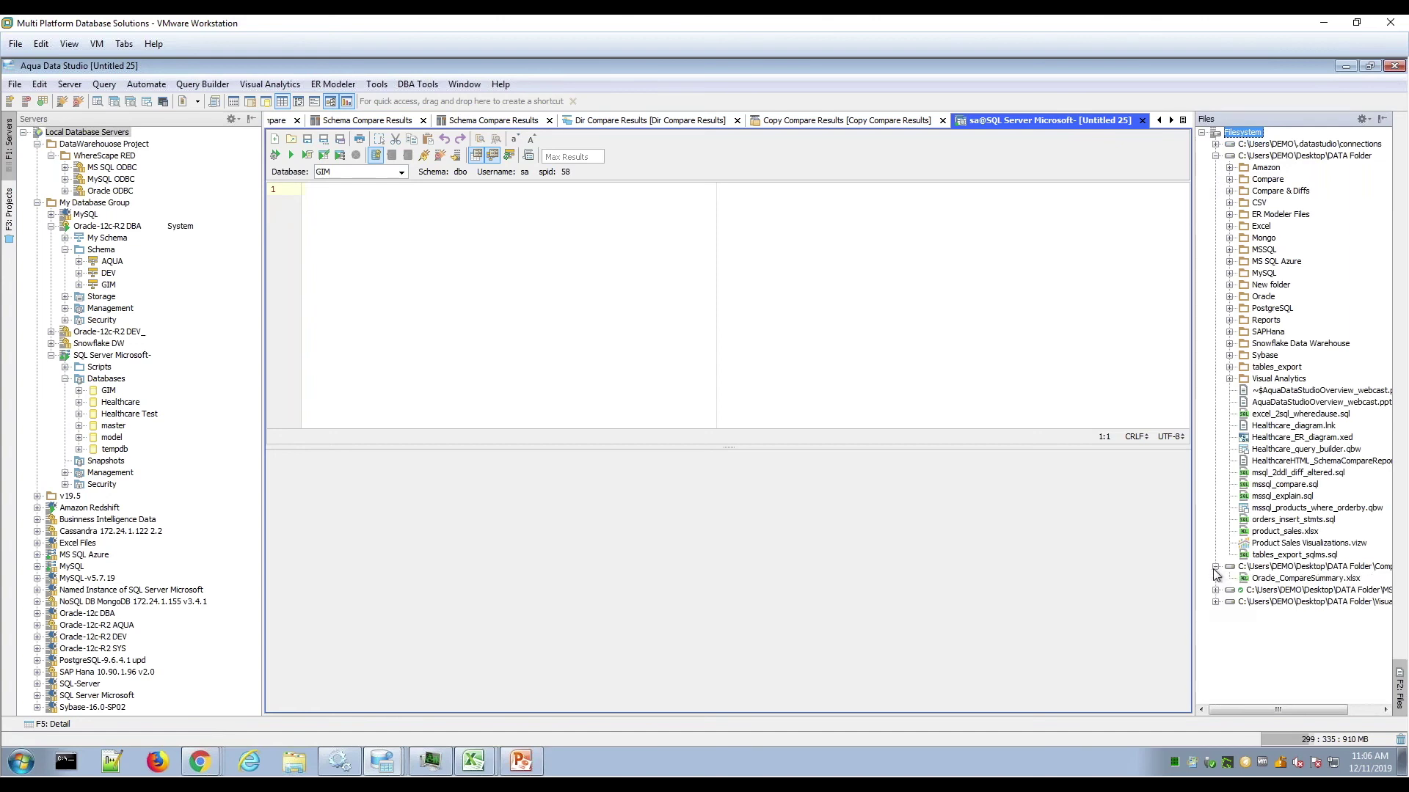
{"action": "left_click", "coordinate": [1216, 590]}
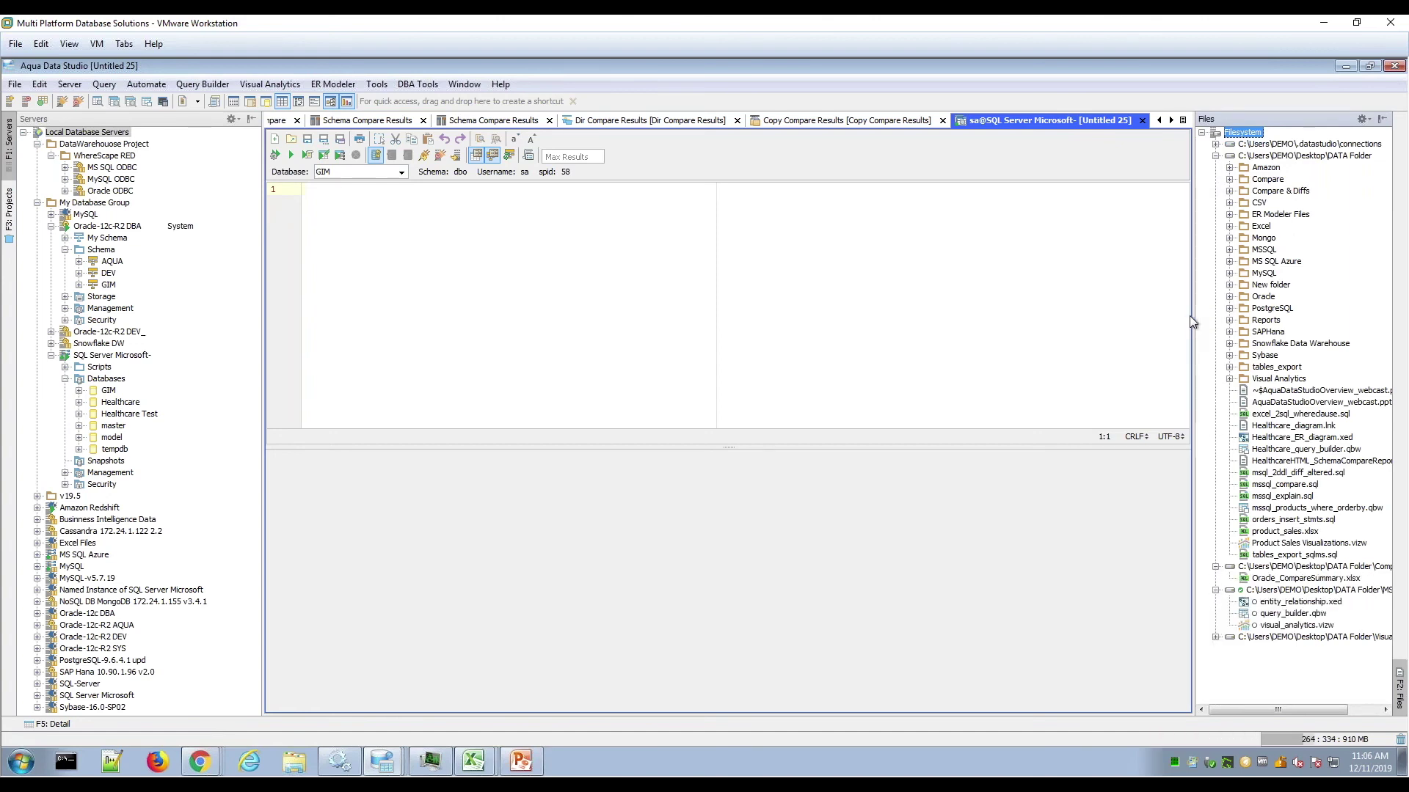
{"action": "left_click_drag", "start_coordinate": [1190, 315], "coordinate": [1102, 325]}
- View the commands available on the Filesystem root, such as Version Control and Mount Directory, and dismiss them
{"action": "right_click", "coordinate": [1149, 135]}
{"action": "mouse_move", "coordinate": [1174, 201]}
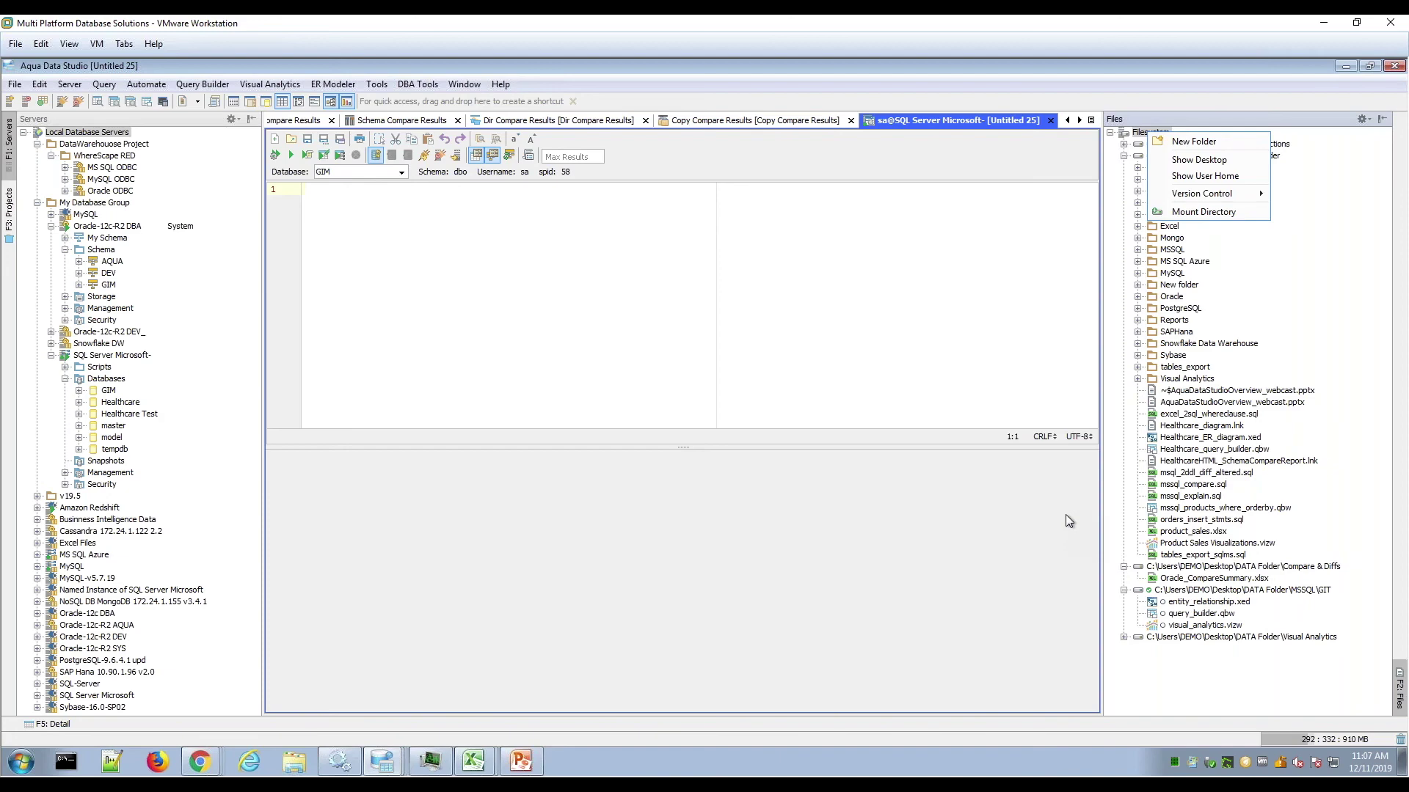
{"action": "left_click", "coordinate": [807, 581]}
- Review the Copy Compare, Directory Compare and Oracle to SQL Server Schema Compare results, and list all open documents
{"action": "left_click", "coordinate": [701, 125]}
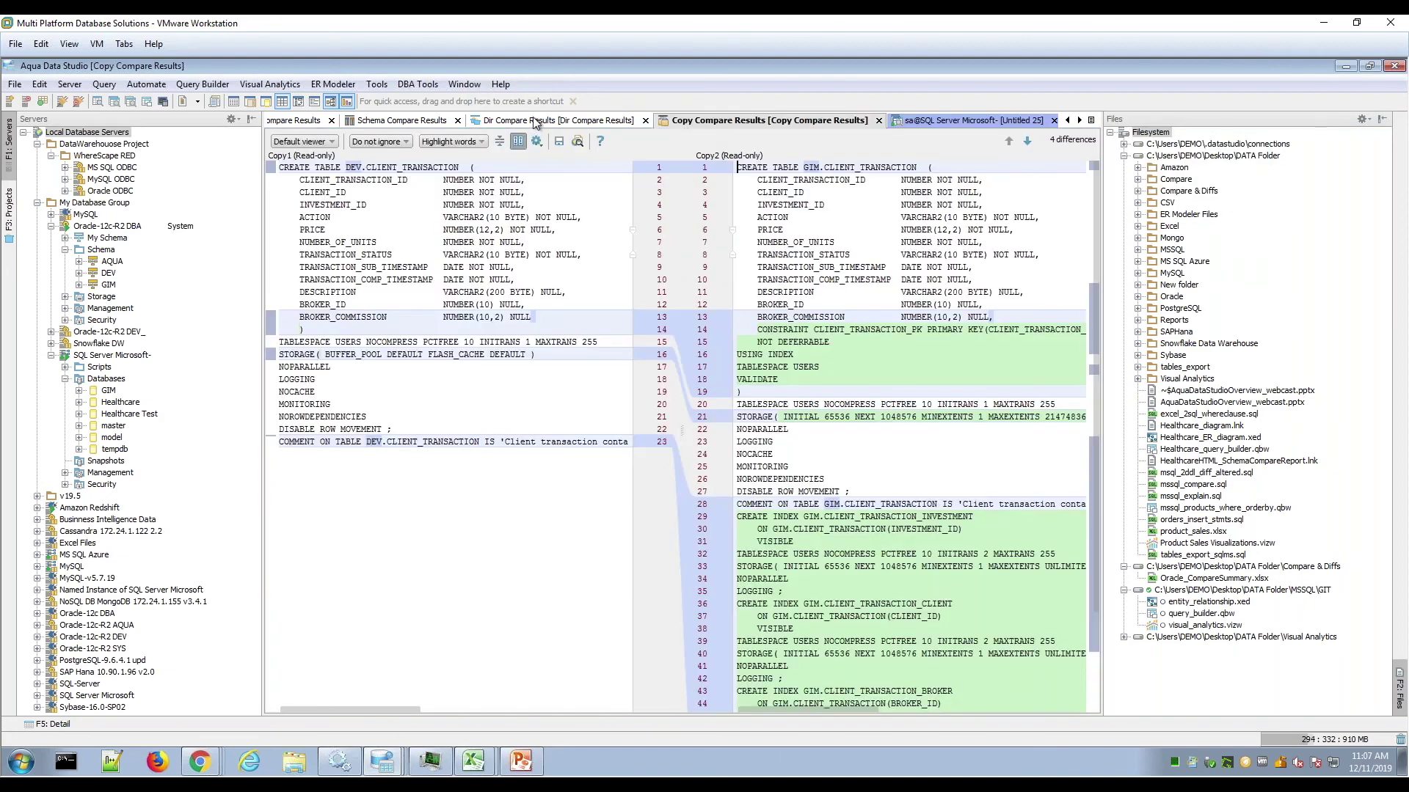
{"action": "left_click", "coordinate": [534, 123]}
{"action": "left_click", "coordinate": [402, 120]}
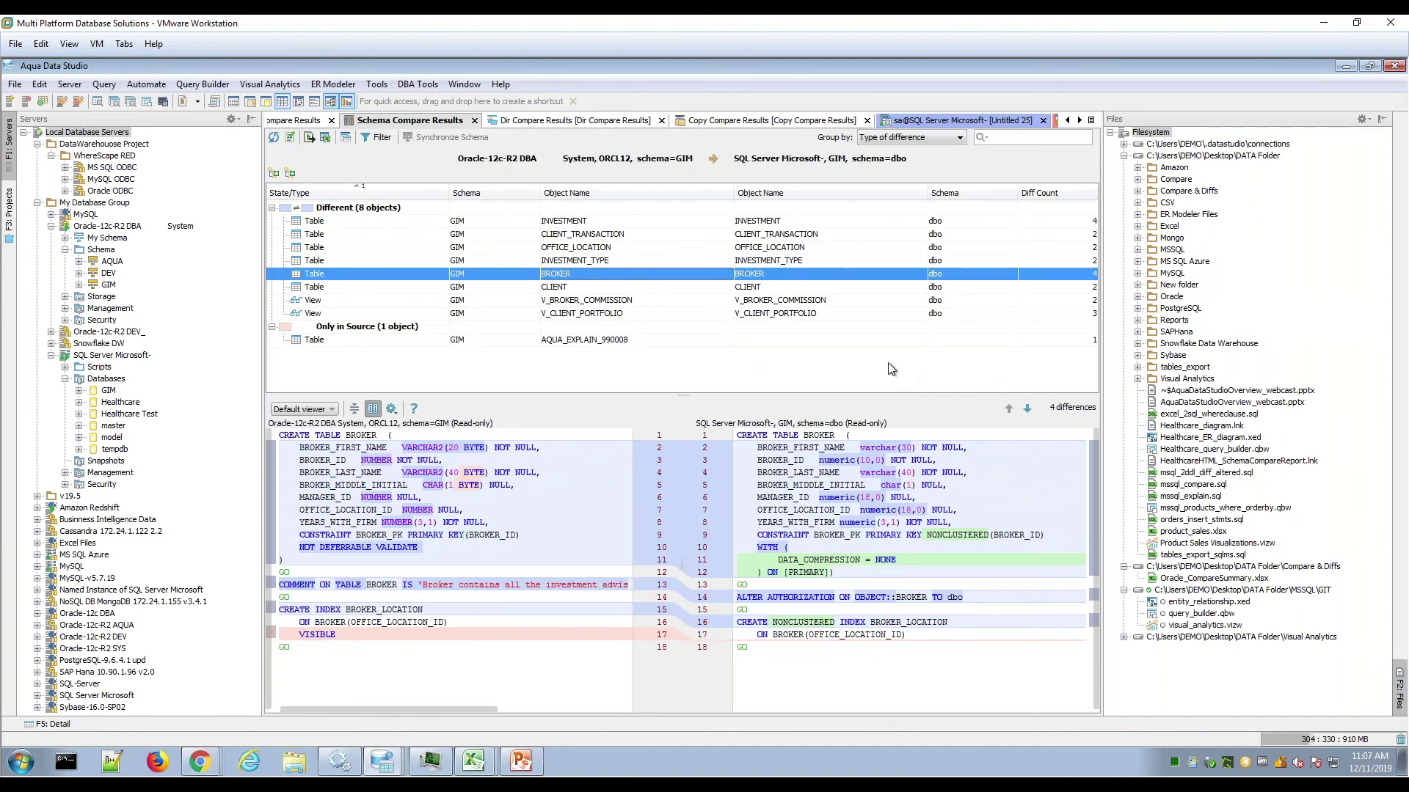
{"action": "left_click", "coordinate": [1091, 121]}
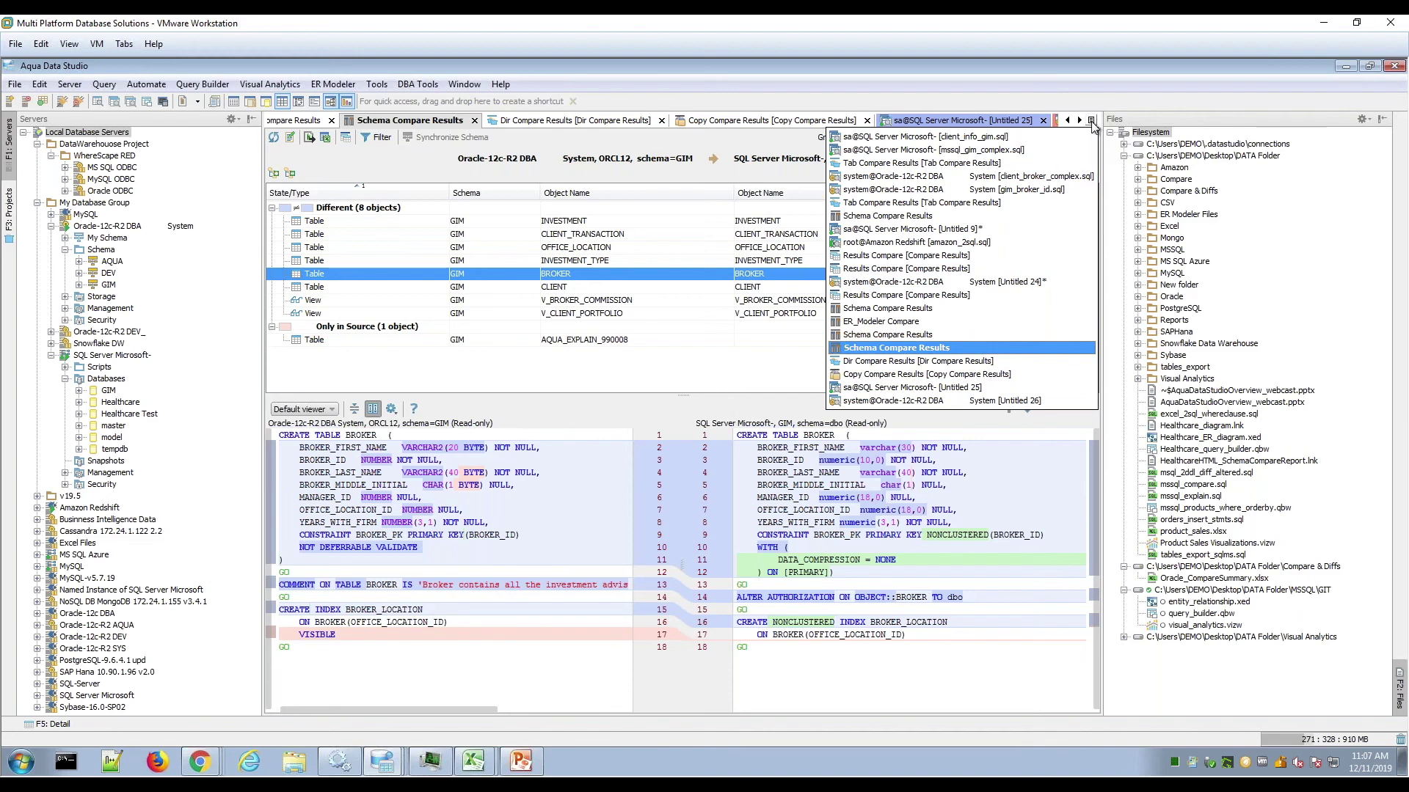
- Check the Compare option for the Untitled 25 query and the full list of Compare Tools commands
{"action": "right_click", "coordinate": [975, 123]}
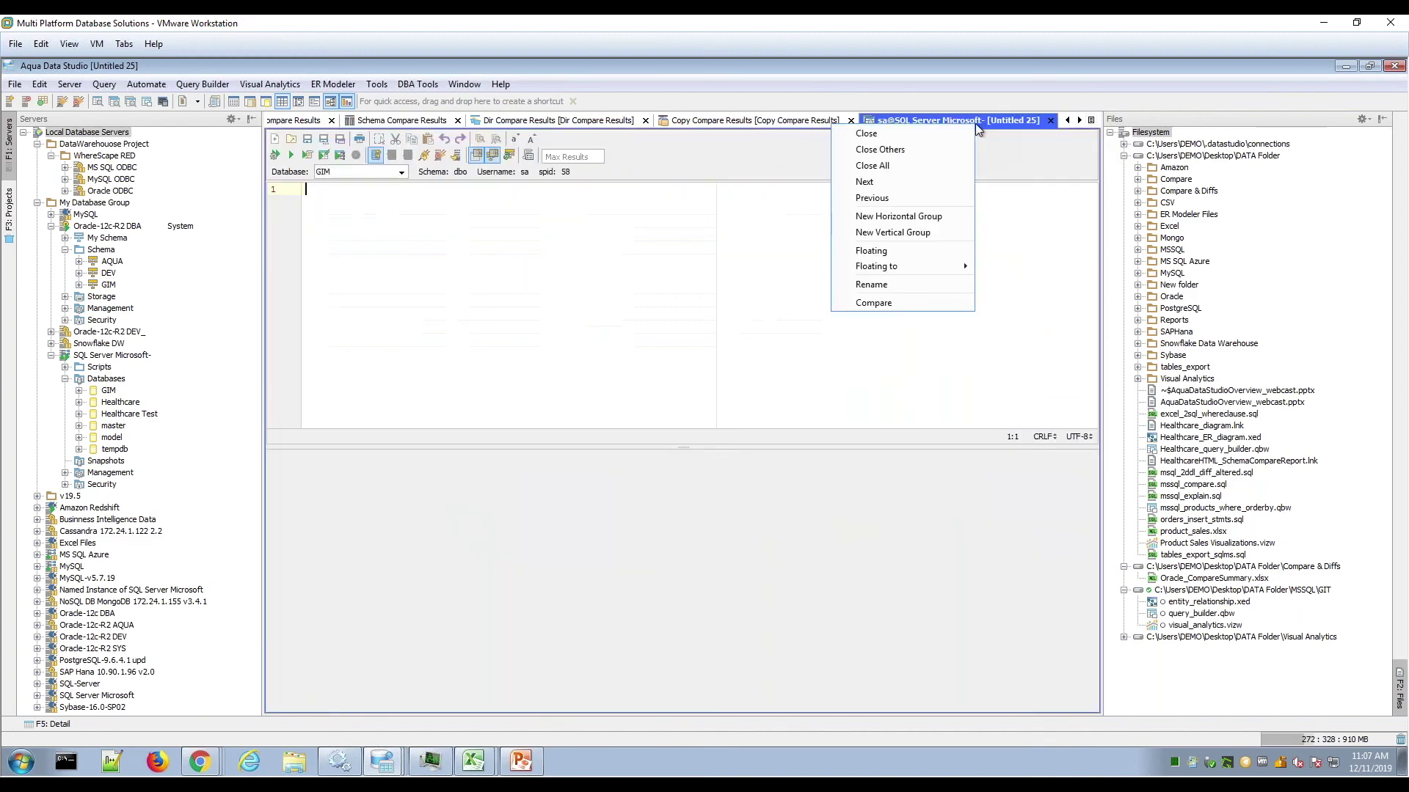
{"action": "left_click", "coordinate": [913, 306]}
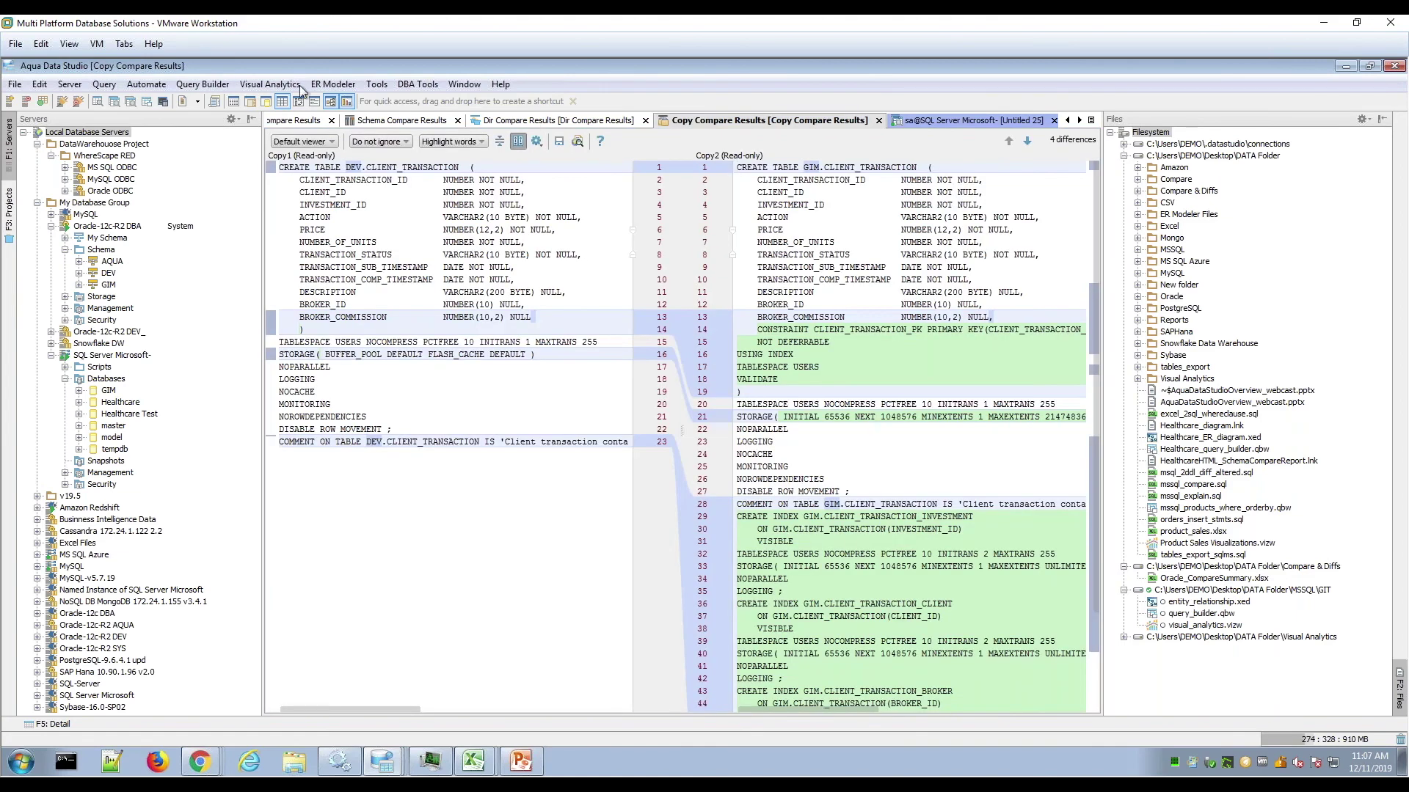
{"action": "left_click", "coordinate": [377, 84]}
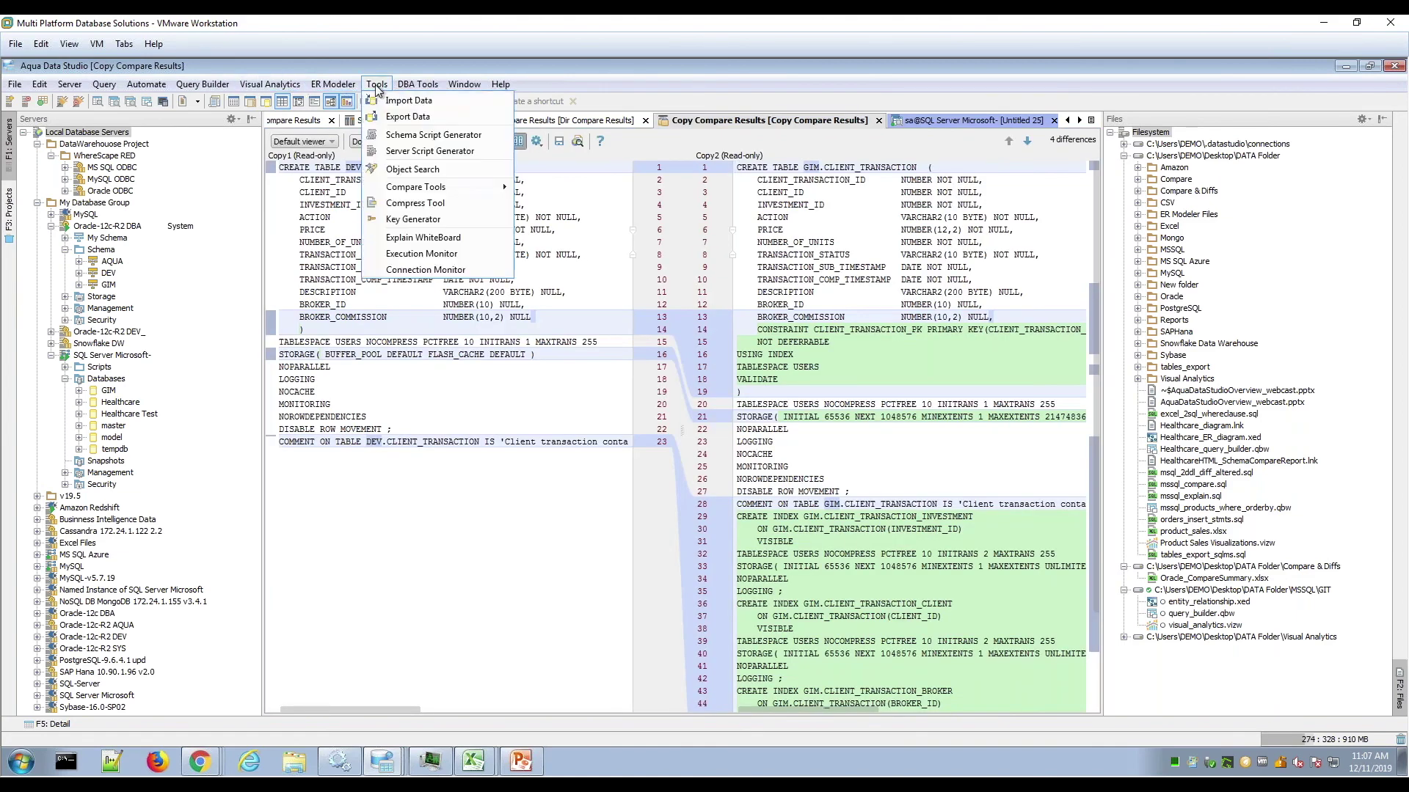
{"action": "mouse_move", "coordinate": [458, 191]}
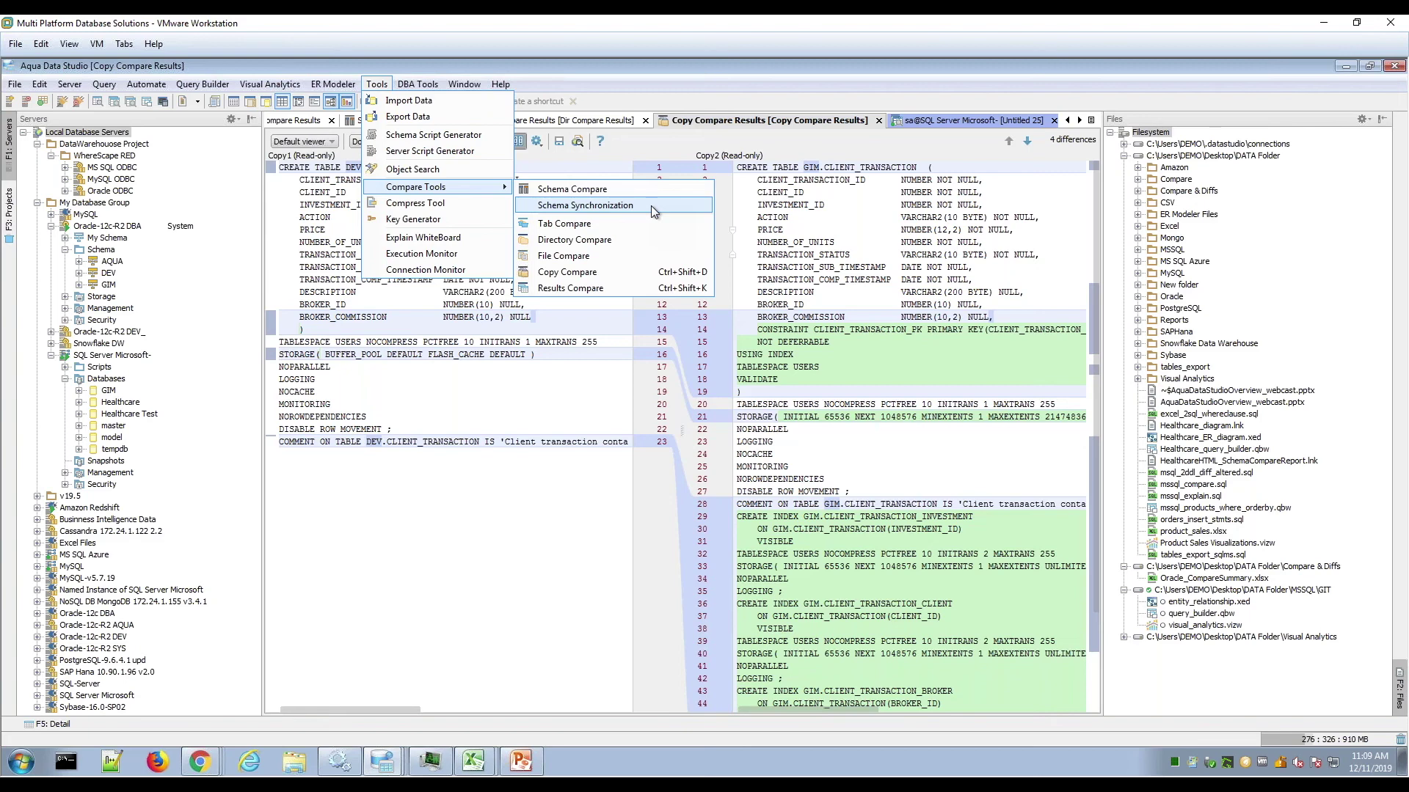
{"action": "left_click", "coordinate": [560, 535]}
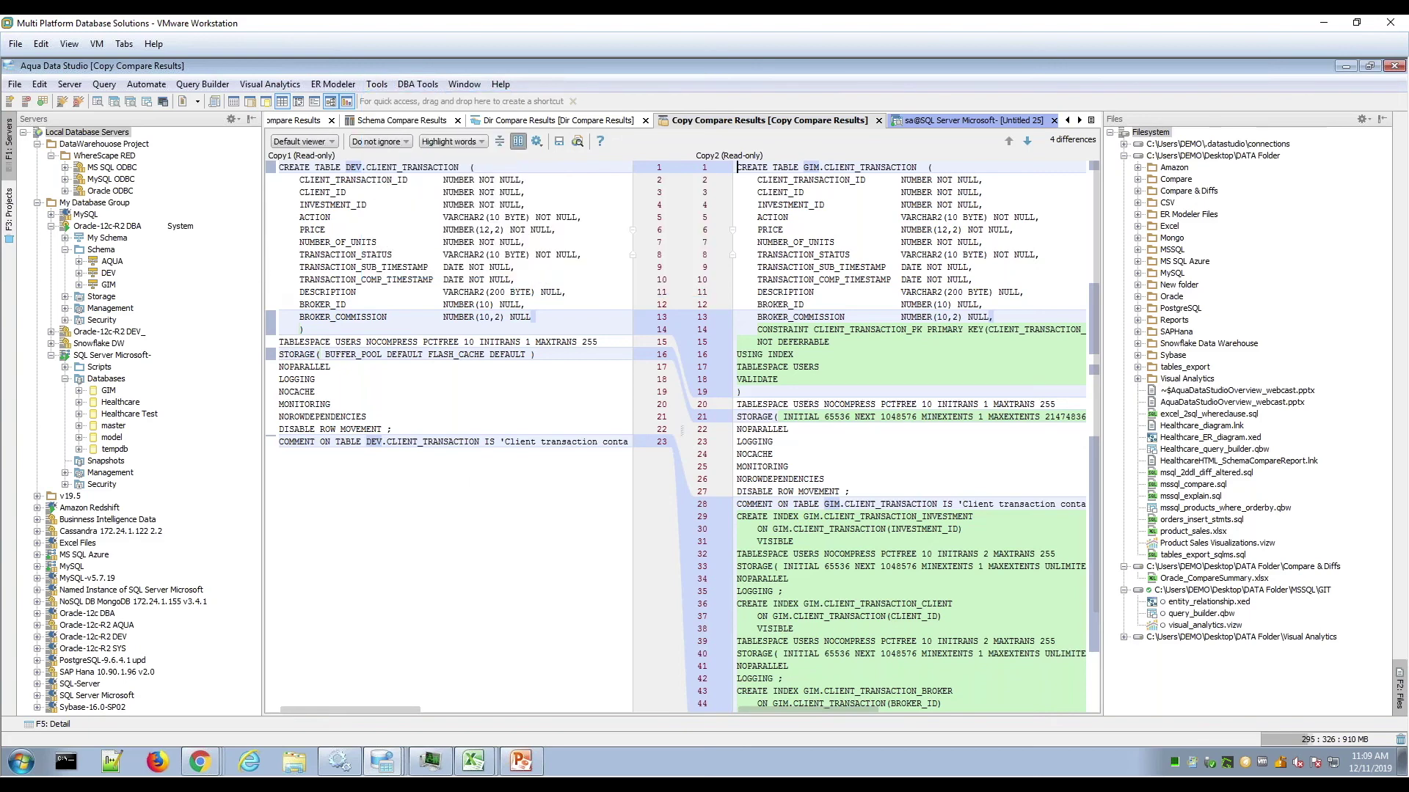
- Widen the Servers panel and collapse the DataWarehouse Project group
{"action": "left_click_drag", "start_coordinate": [263, 270], "coordinate": [312, 270]}
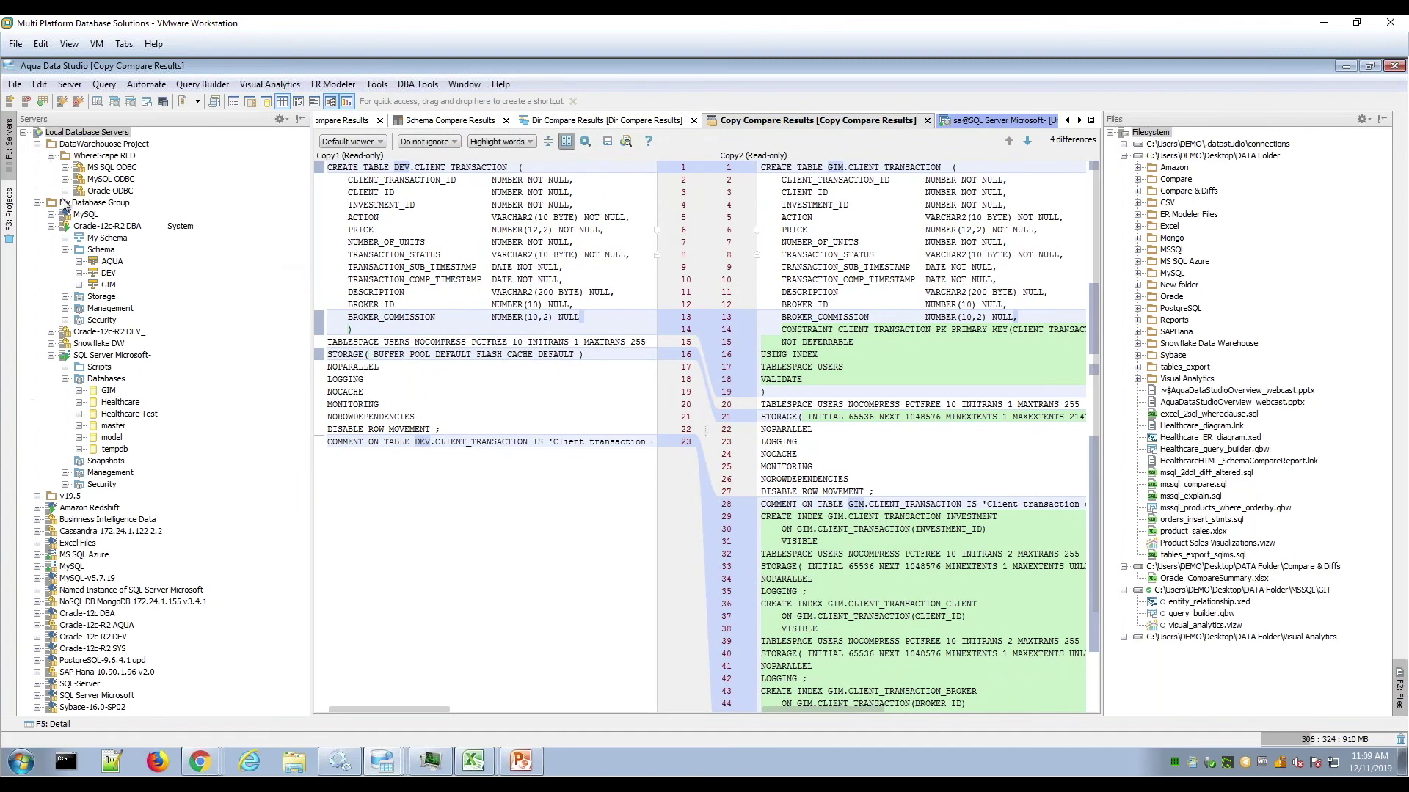
{"action": "left_click", "coordinate": [37, 143]}
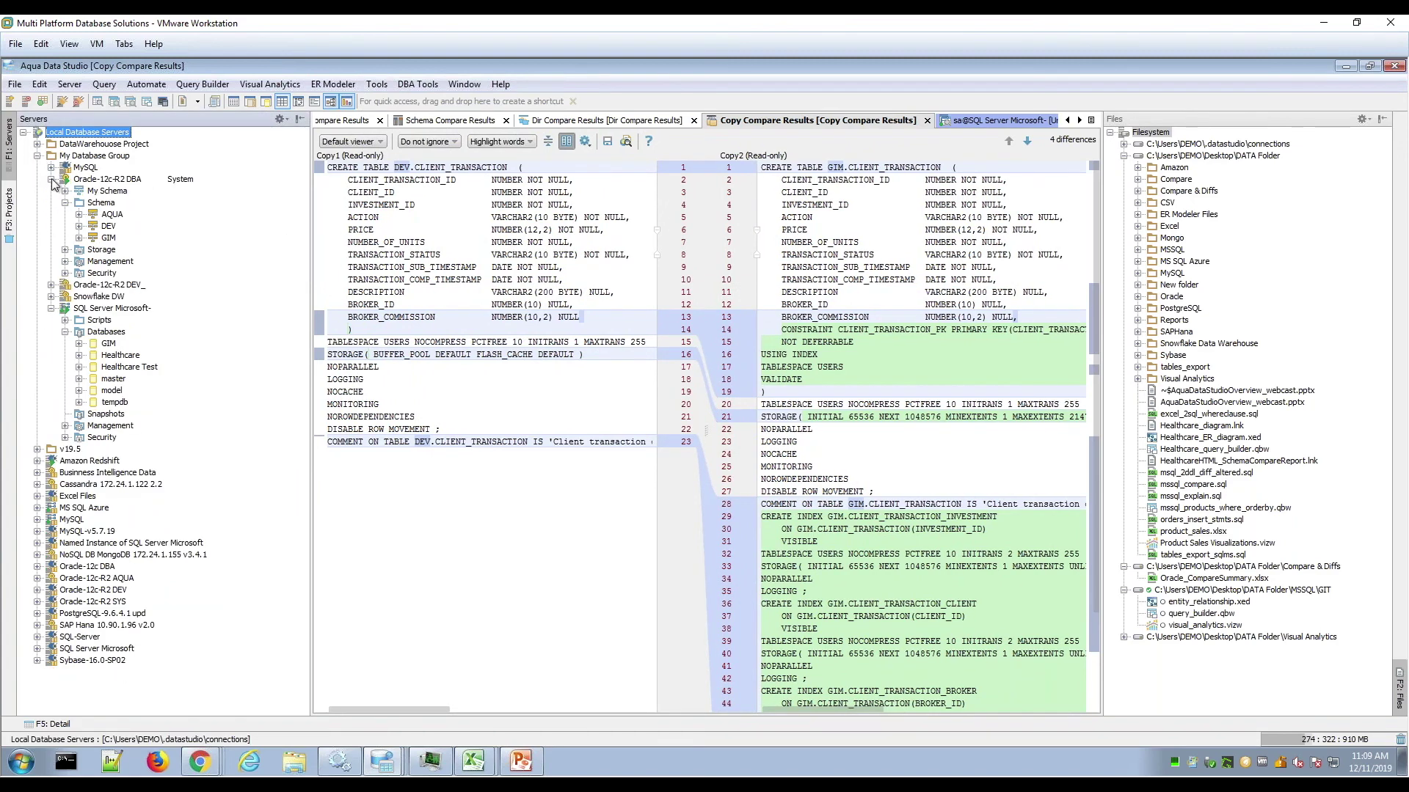
- View the commands for the Local Database Servers root, open the Register Server form to view the supported platforms, and cancel it
{"action": "right_click", "coordinate": [102, 139]}
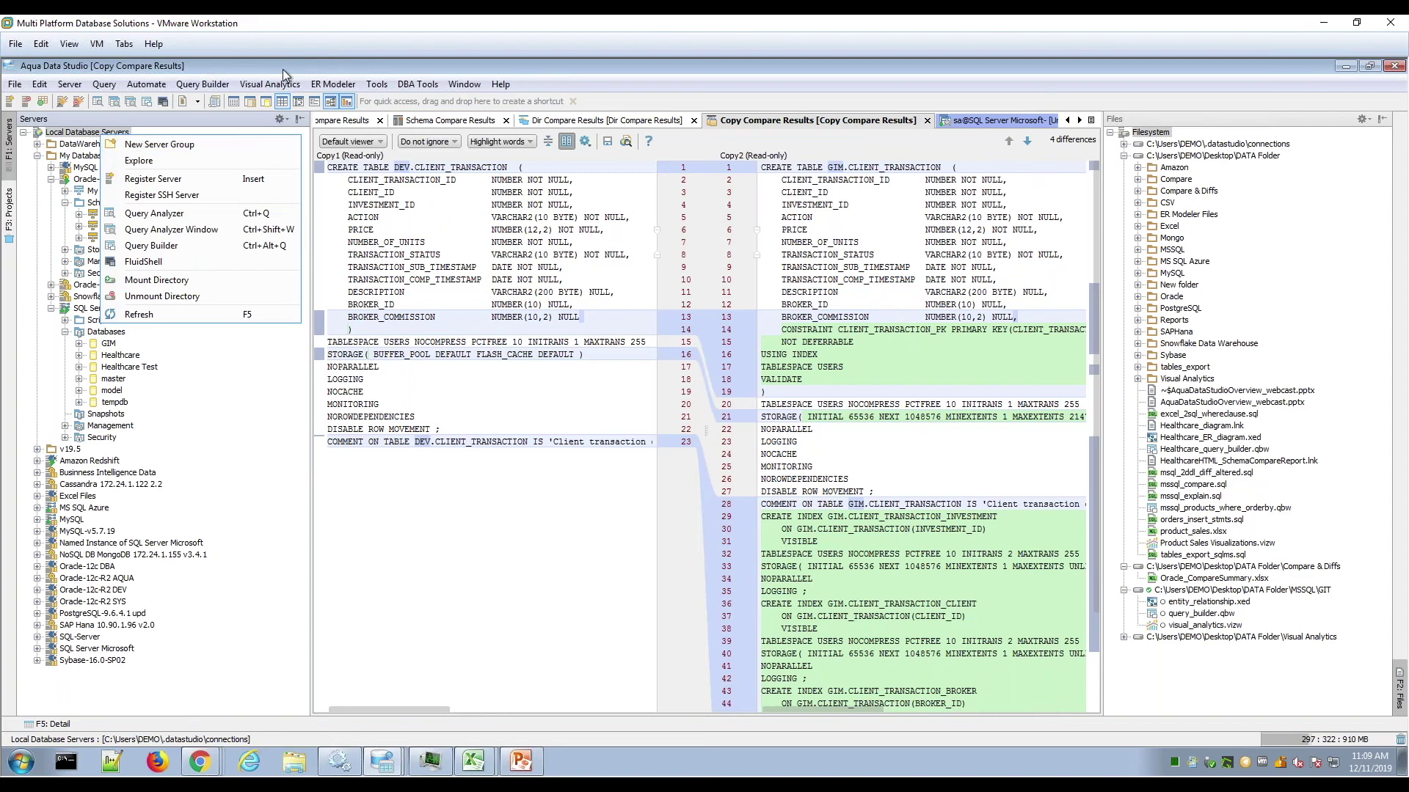
{"action": "left_click", "coordinate": [70, 84]}
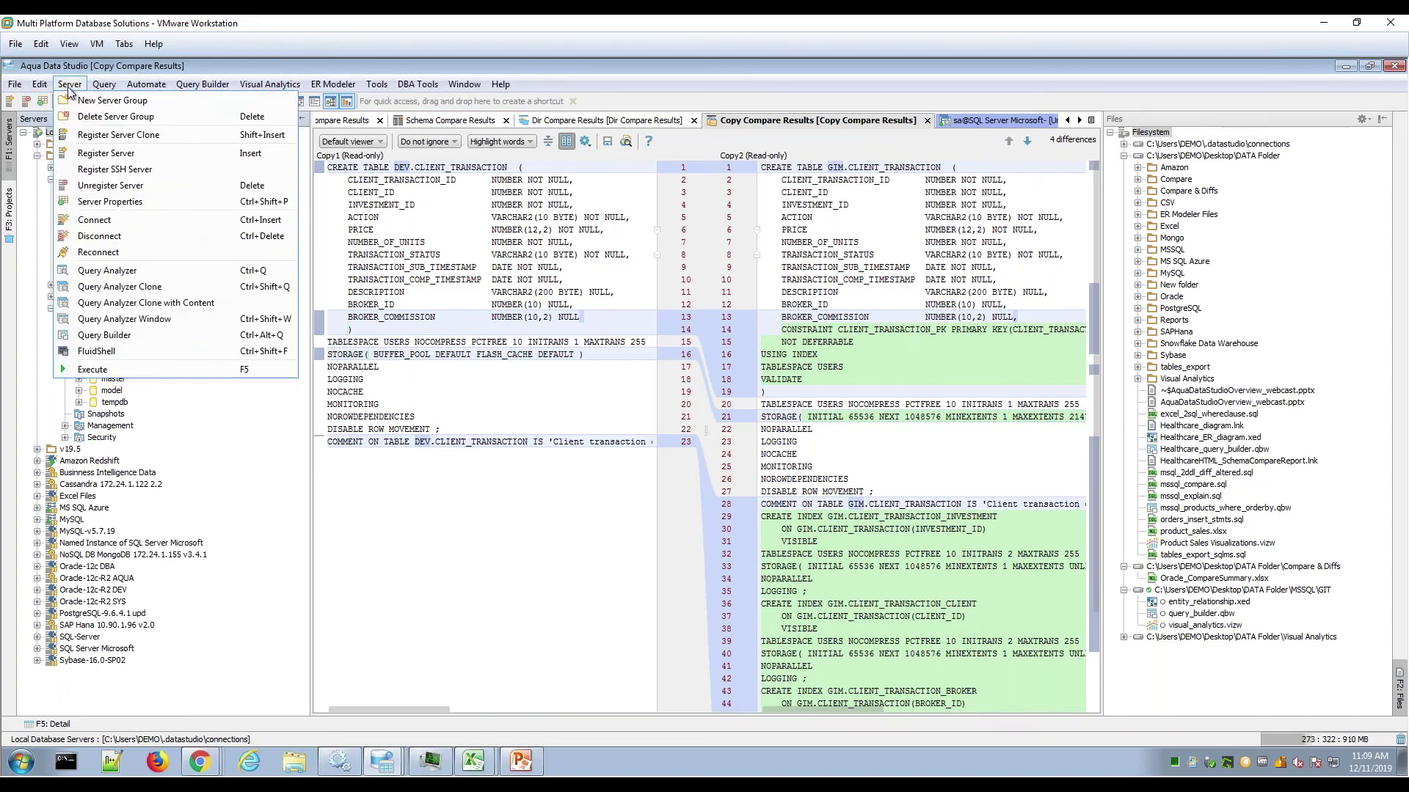
{"action": "left_click", "coordinate": [107, 153]}
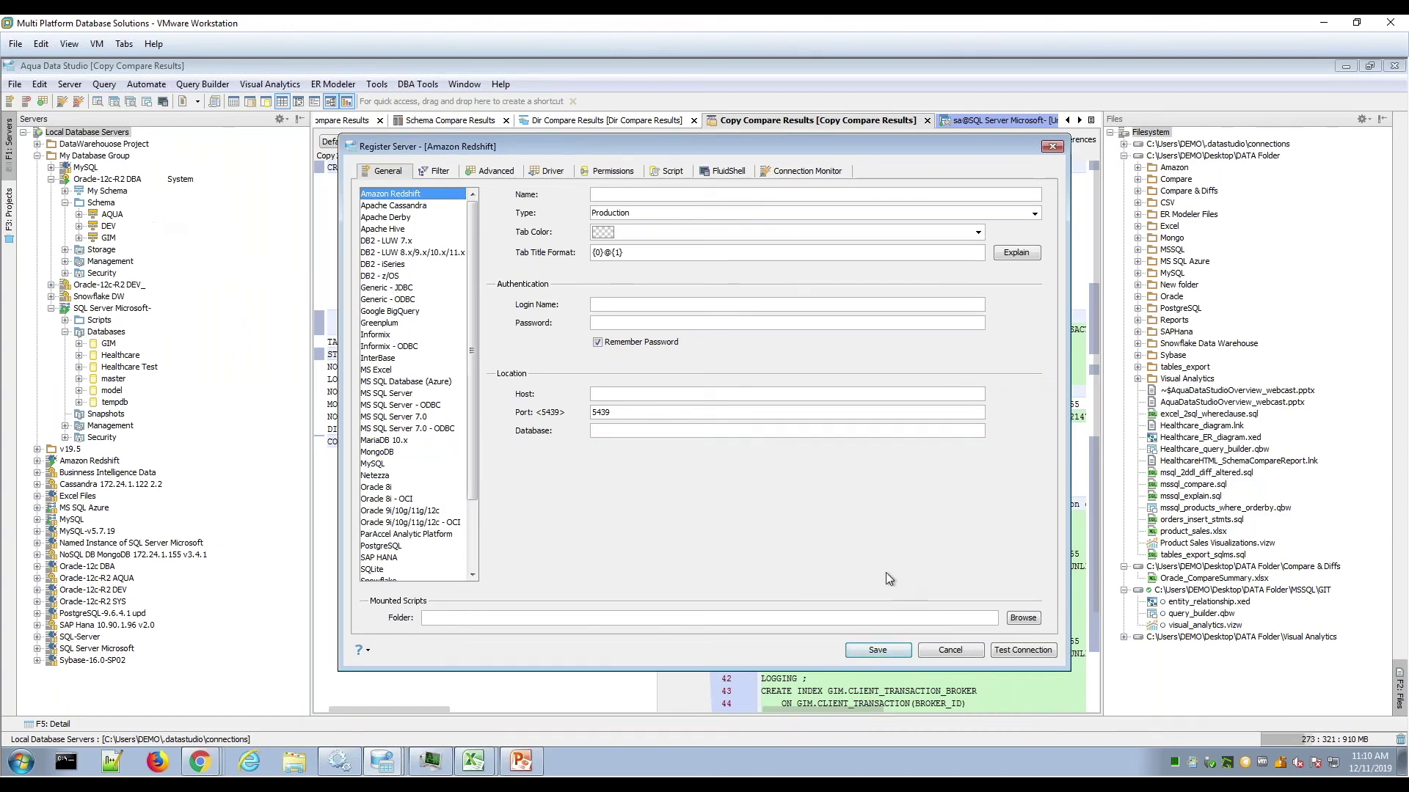
{"action": "left_click", "coordinate": [953, 650]}
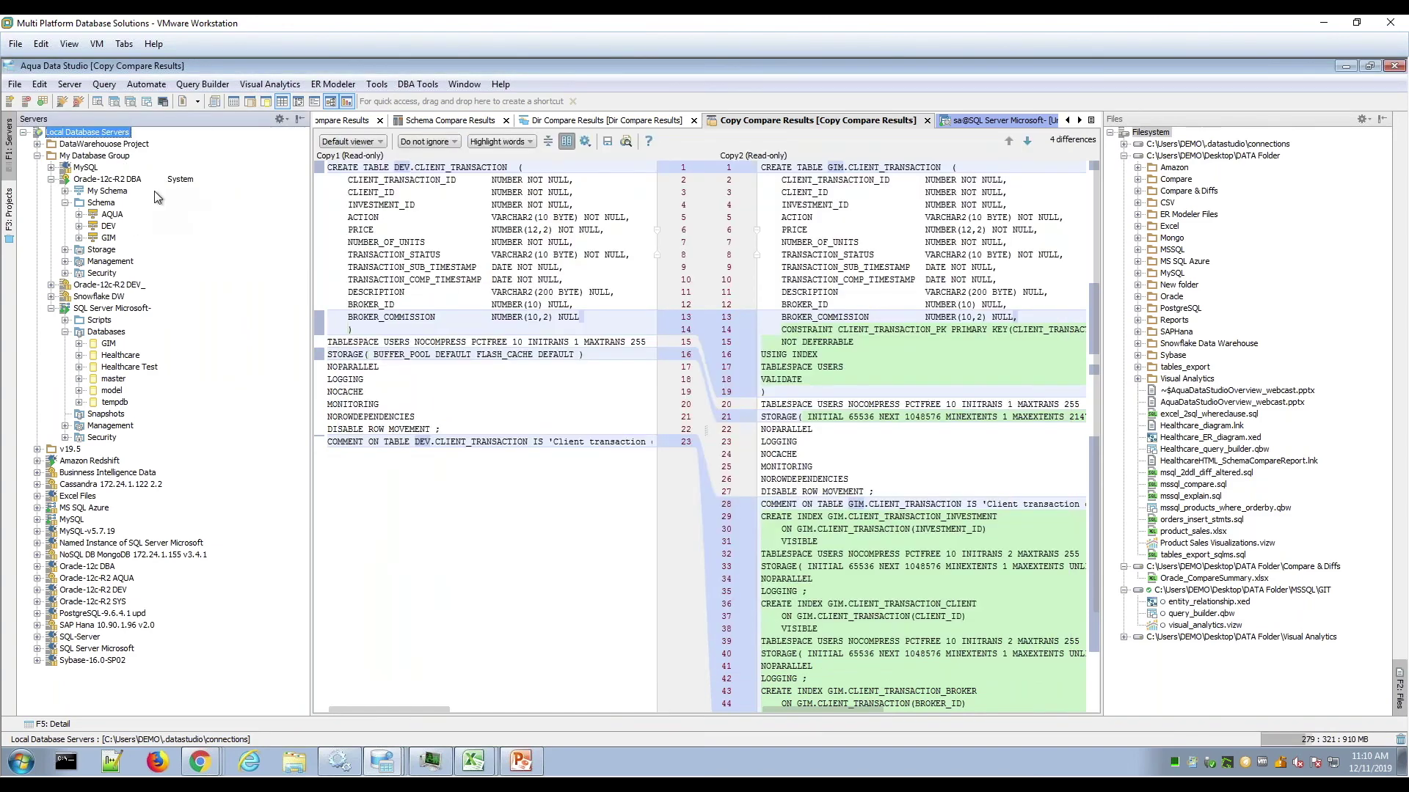
- Collapse the Oracle-12c-R2 DBA and SQL Server Microsoft- servers and expand the v19.5 server group
{"action": "left_click", "coordinate": [51, 180]}
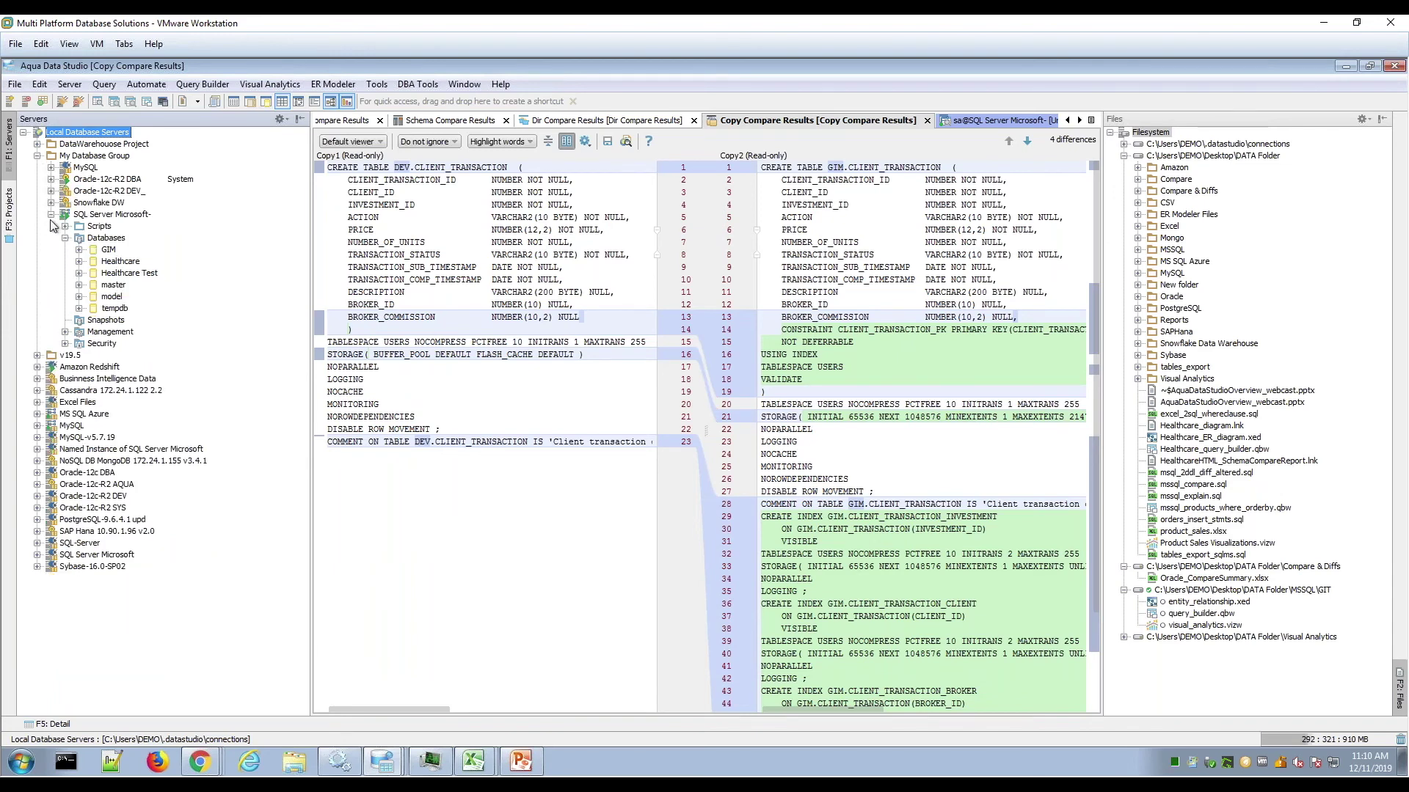
{"action": "left_click", "coordinate": [51, 214]}
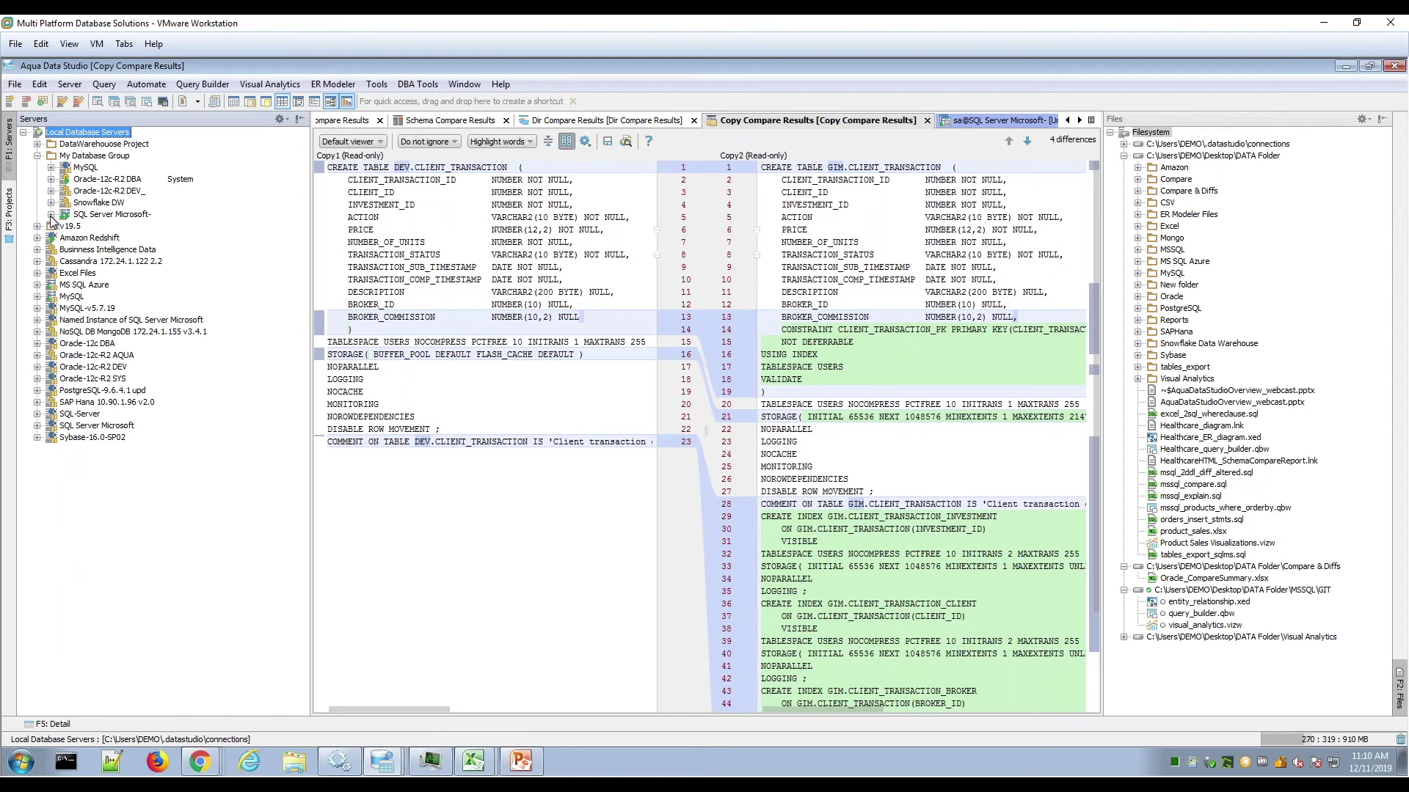
{"action": "left_click", "coordinate": [36, 226]}
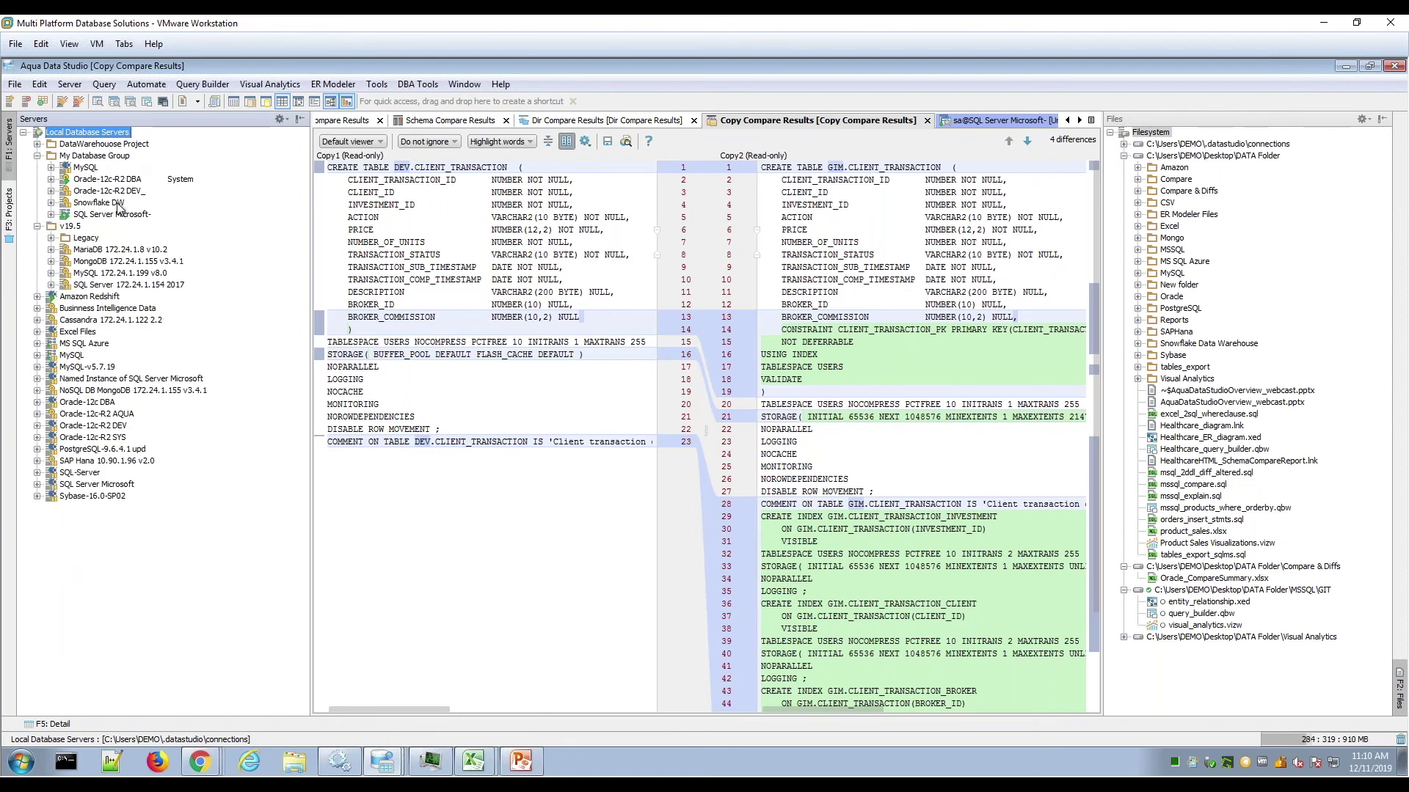
- Go through the SQL Server, Snowflake, MySQL and Oracle connections in My Database Group and view the commands available for SQL Server Microsoft-
{"action": "left_click", "coordinate": [120, 216]}
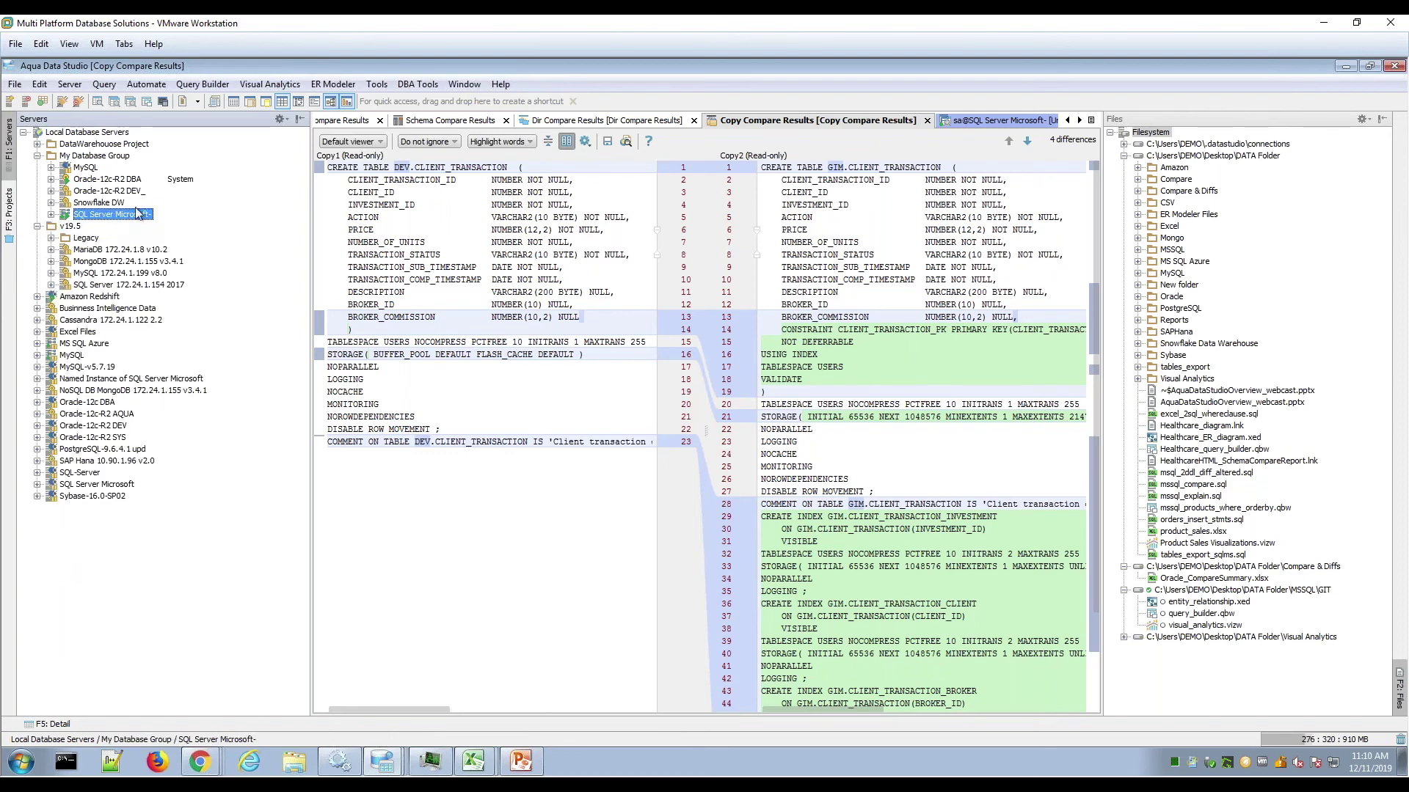
{"action": "left_click", "coordinate": [110, 204]}
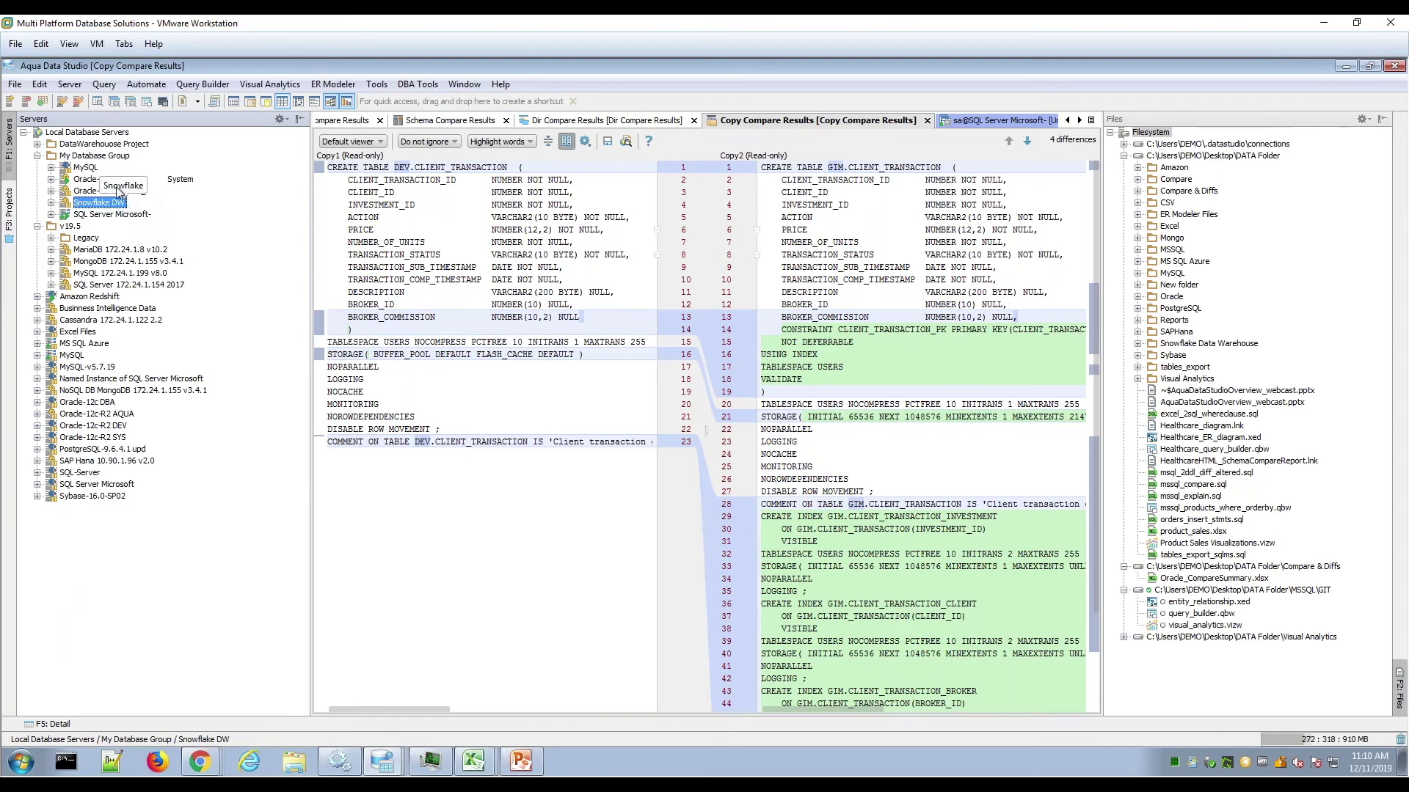
{"action": "left_click", "coordinate": [86, 168]}
{"action": "left_click", "coordinate": [103, 190]}
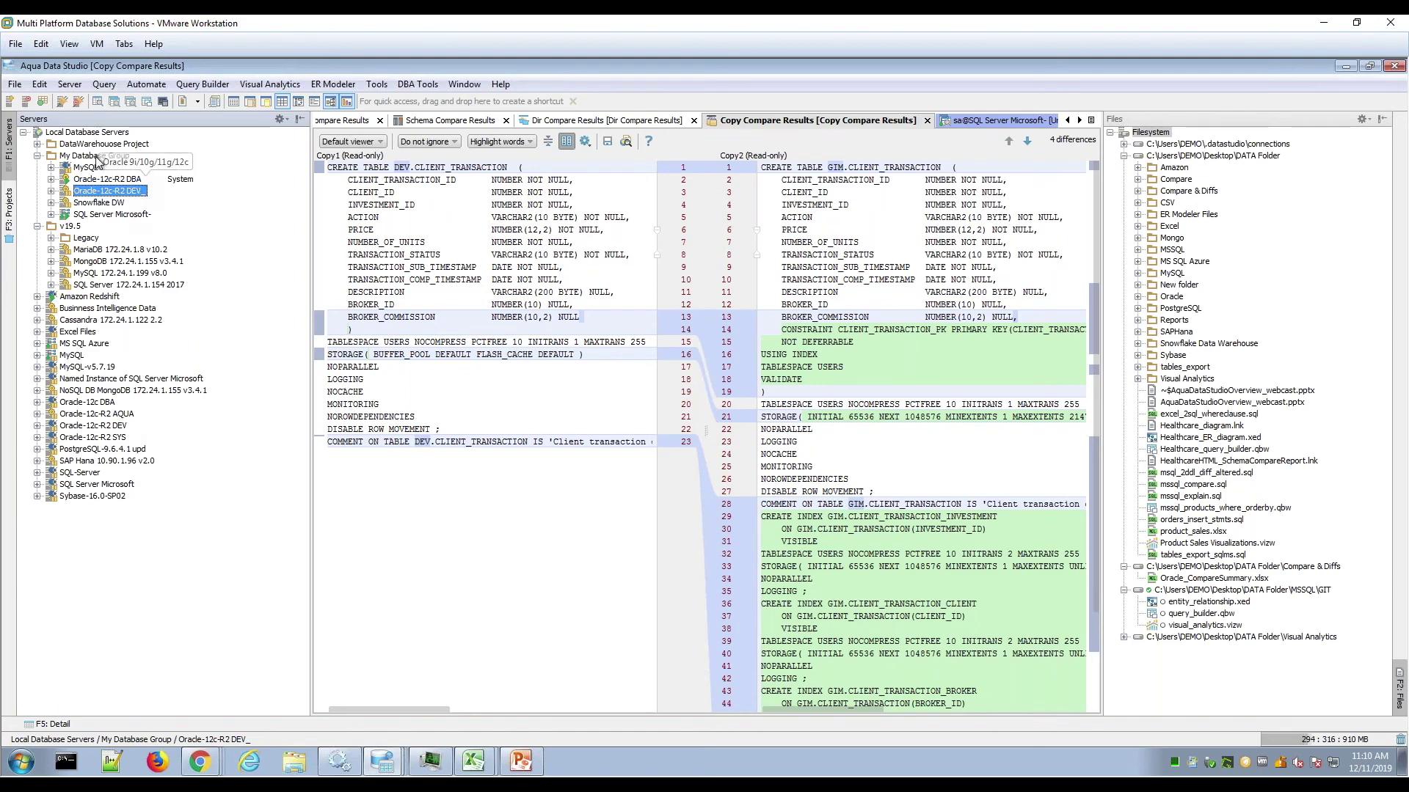
{"action": "left_click", "coordinate": [116, 216]}
{"action": "right_click", "coordinate": [121, 217]}
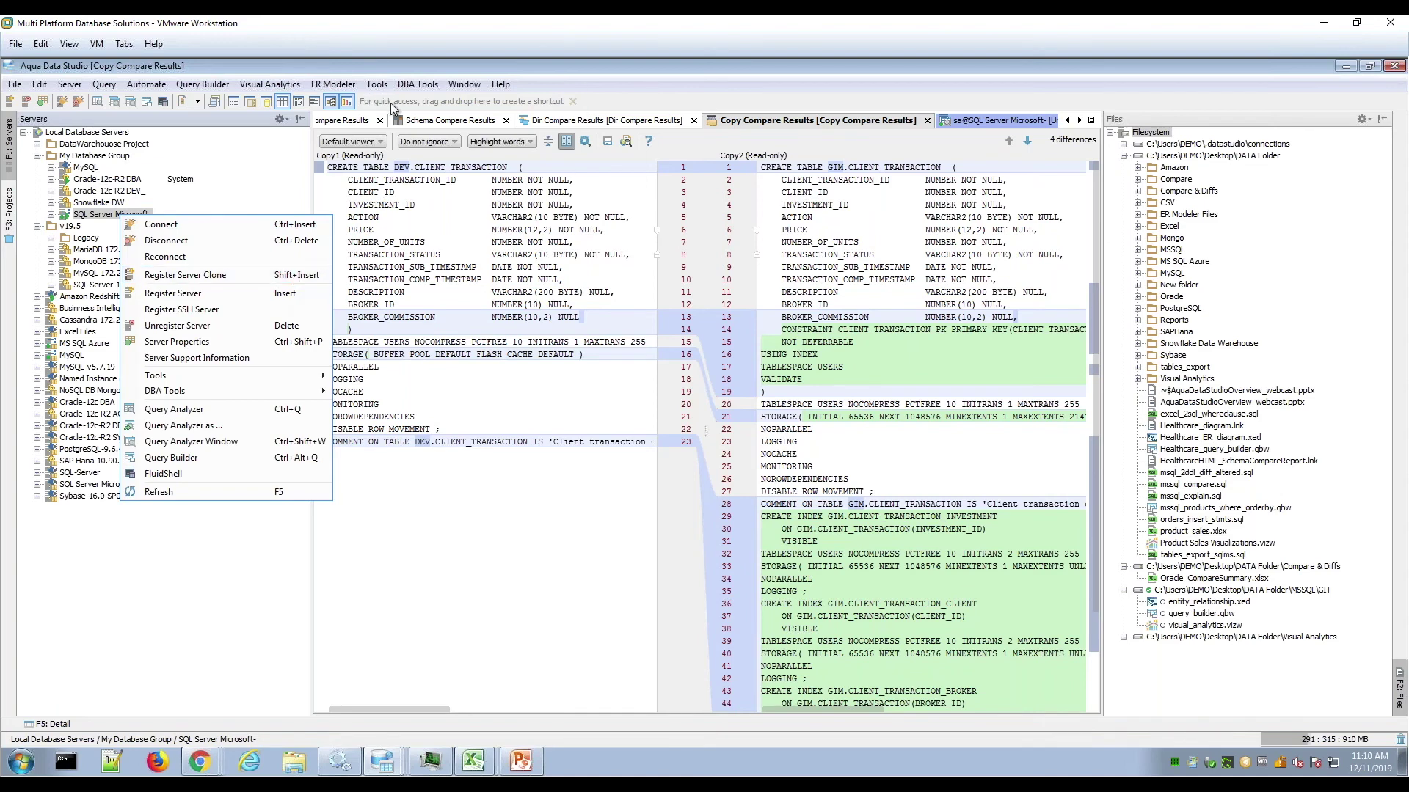
{"action": "left_click", "coordinate": [348, 528]}
{"action": "key", "text": "ctrl+shift+Home"}
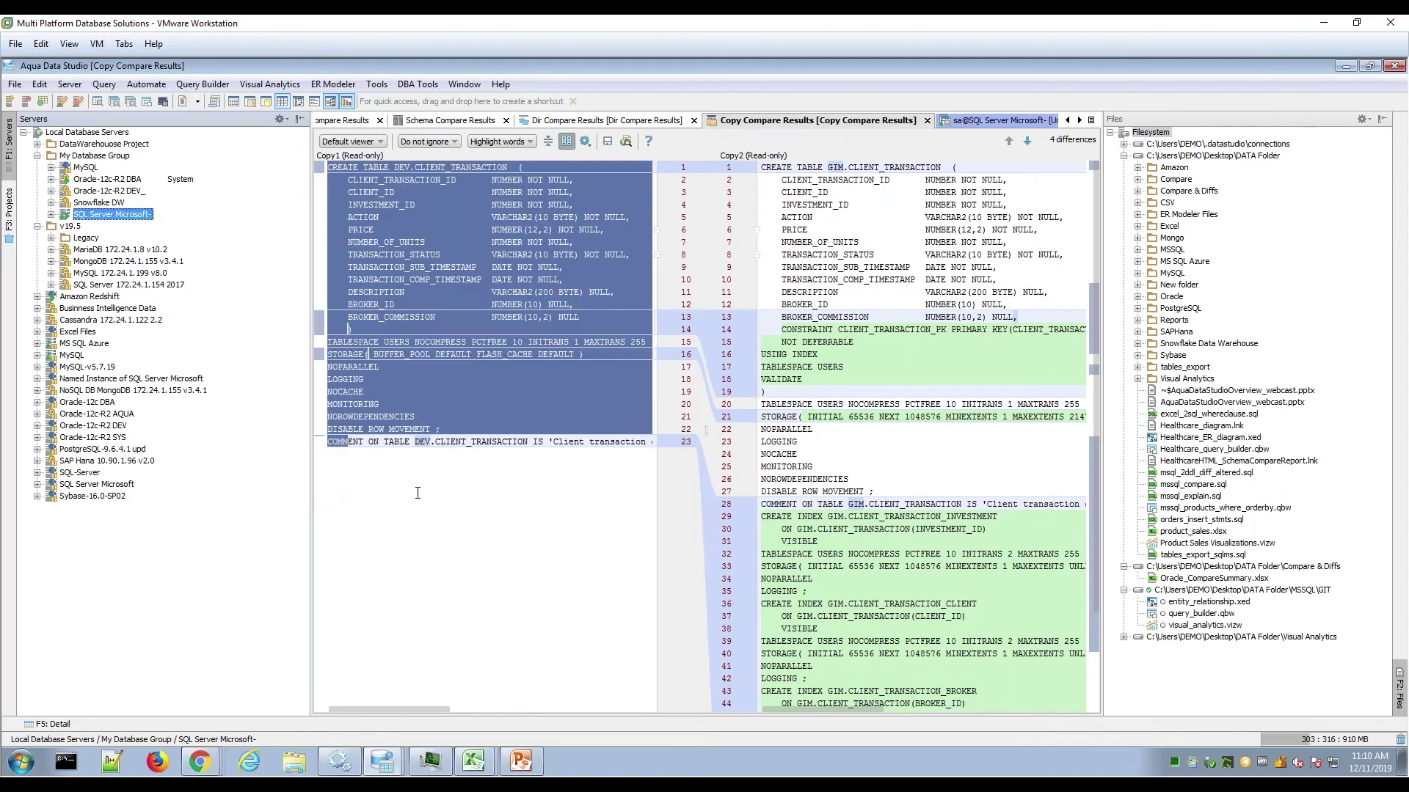
- Compare the tab colours of the Untitled 25 SQL Server query and the Untitled 26 Oracle query, ending on Untitled 25
{"action": "left_click", "coordinate": [1091, 119]}
{"action": "left_click", "coordinate": [1001, 386]}
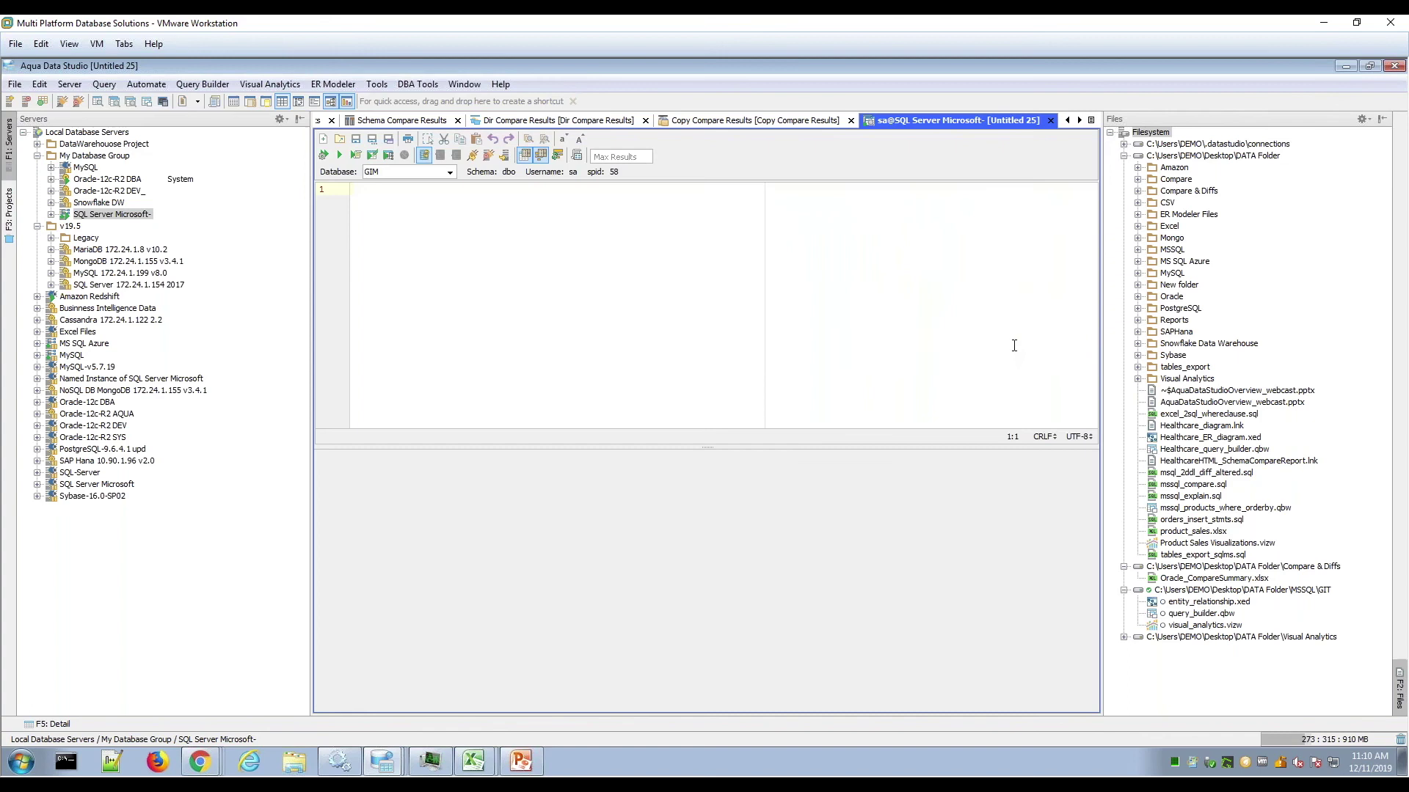
{"action": "left_click", "coordinate": [1091, 120]}
{"action": "left_click", "coordinate": [1023, 401]}
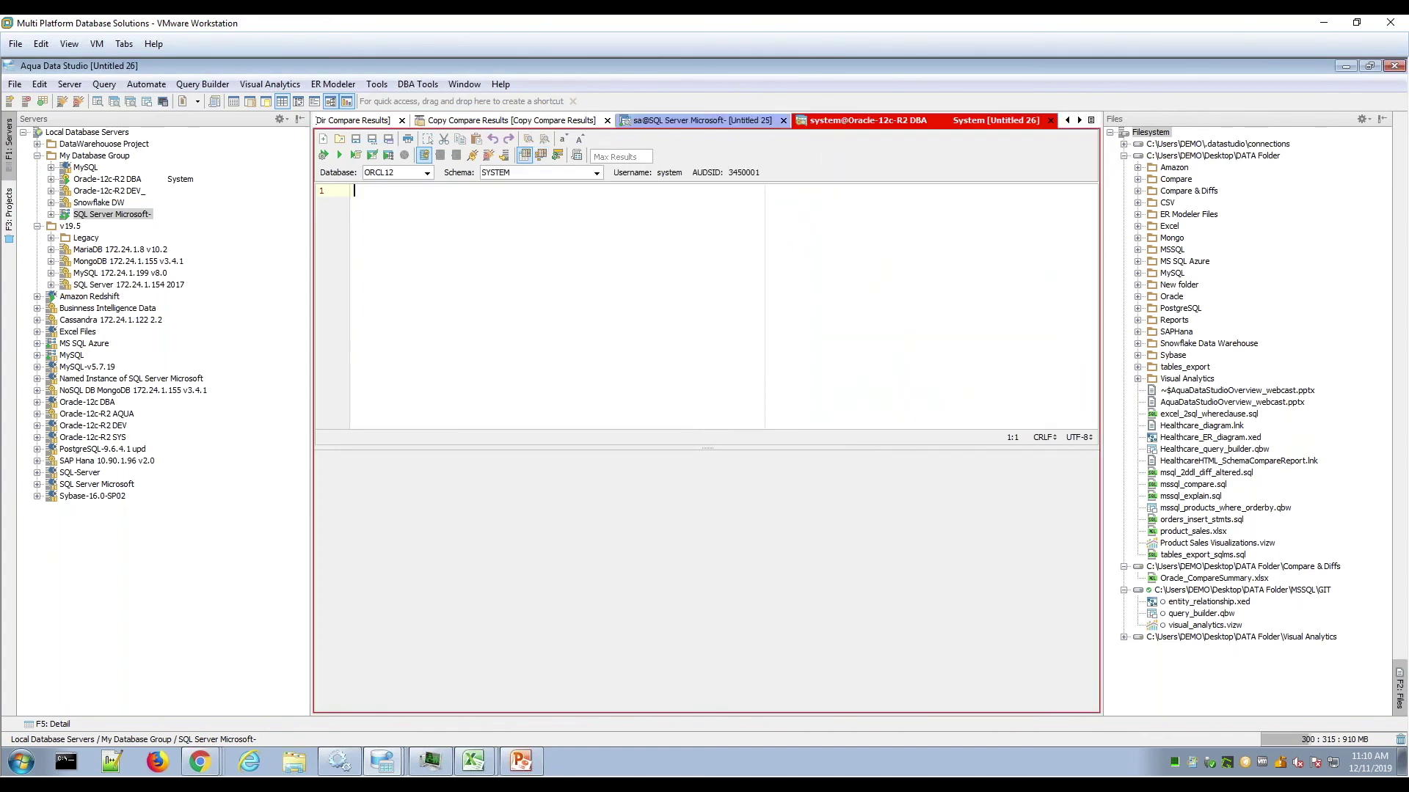
{"action": "left_click", "coordinate": [742, 126]}
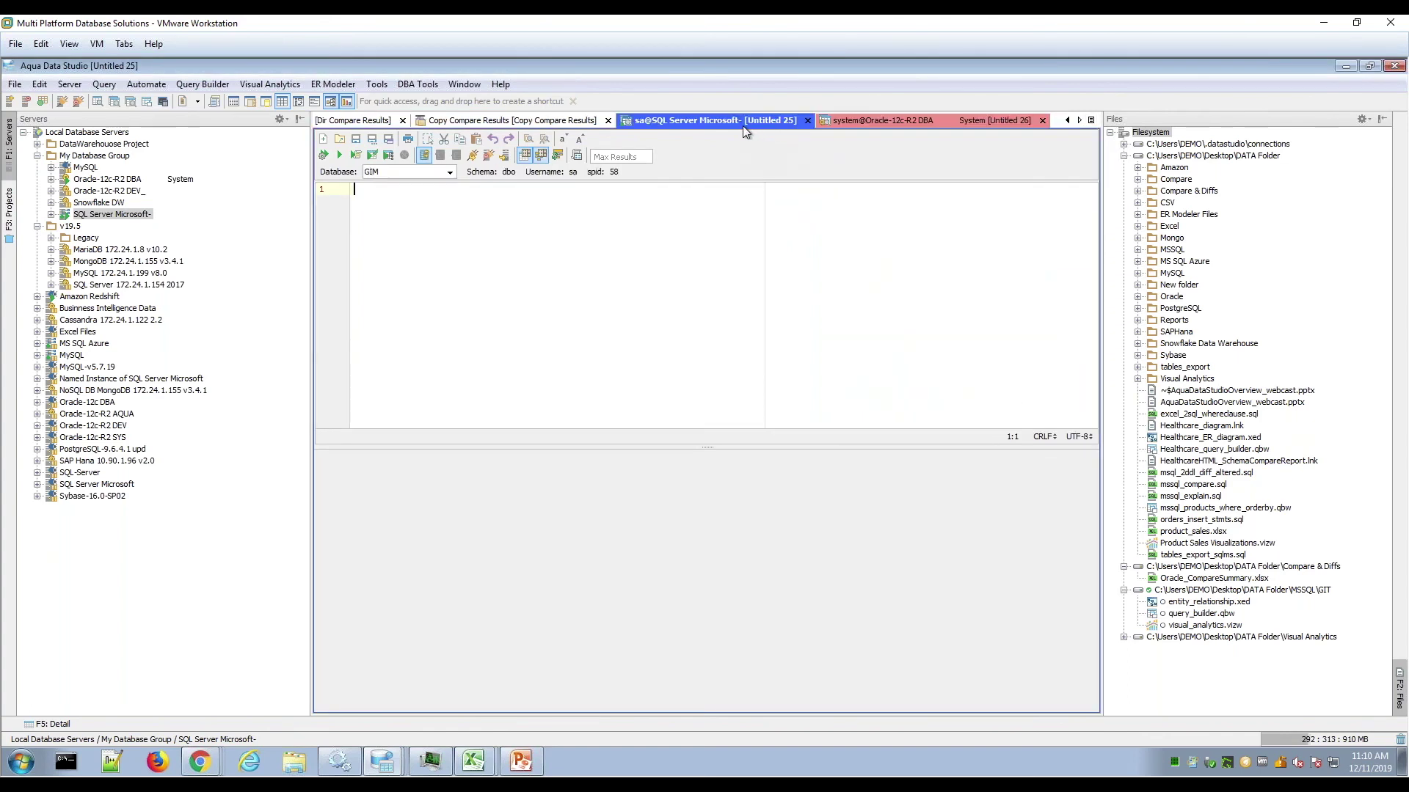
{"action": "left_click", "coordinate": [843, 123]}
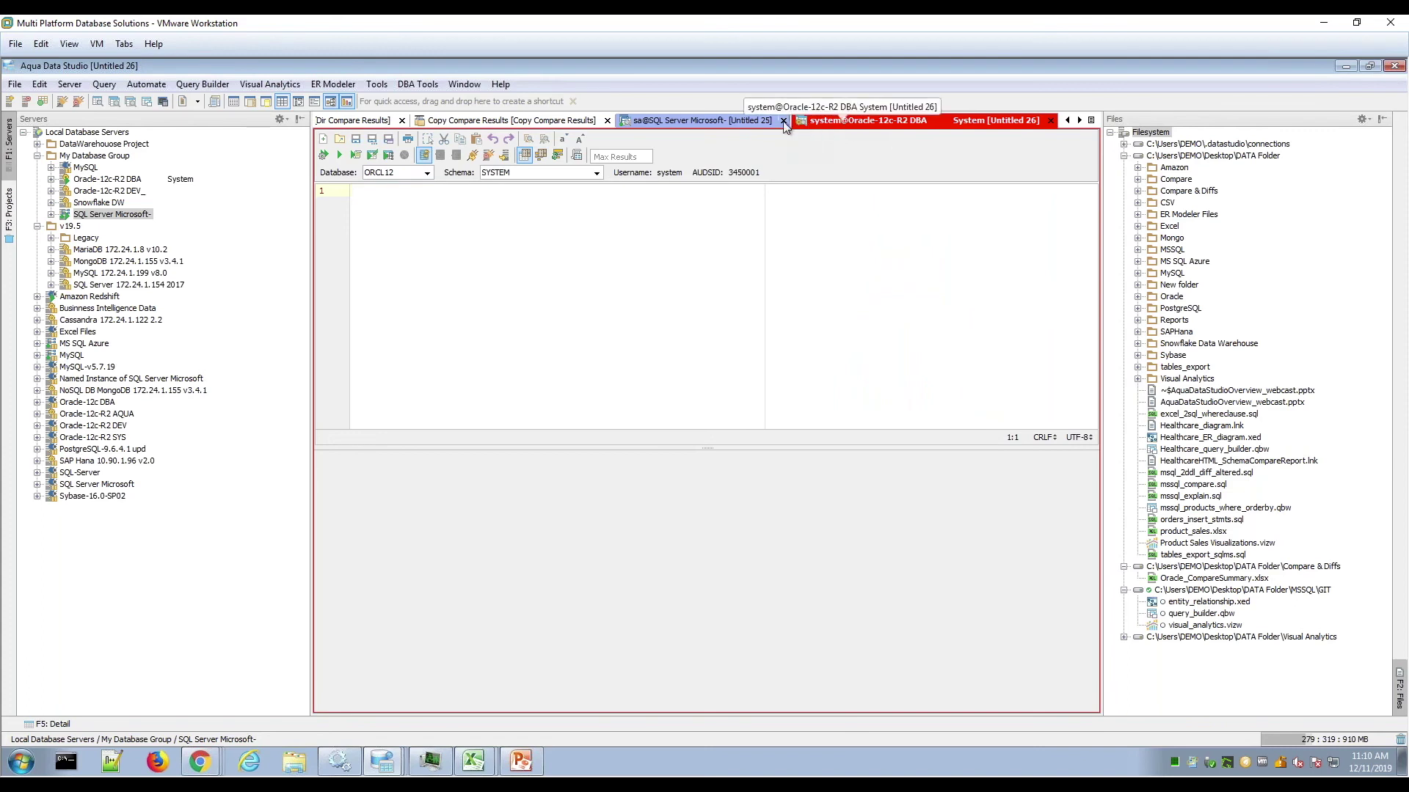
{"action": "left_click", "coordinate": [752, 121]}
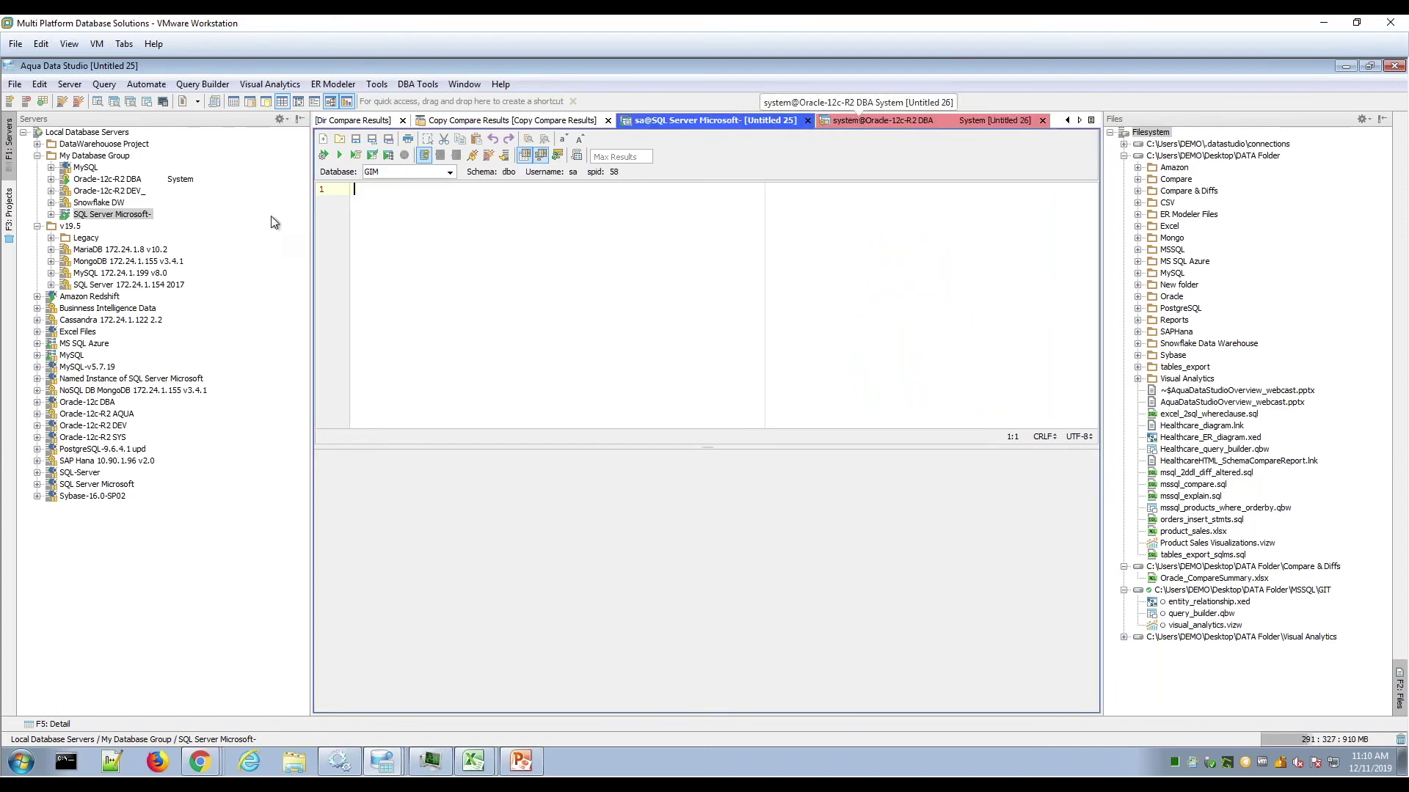
- Collapse the v19.5 group and expand the MySQL, Oracle-12c-R2 DBA and SQL Server Microsoft- servers, including the Oracle Schema folder
{"action": "left_click", "coordinate": [38, 227]}
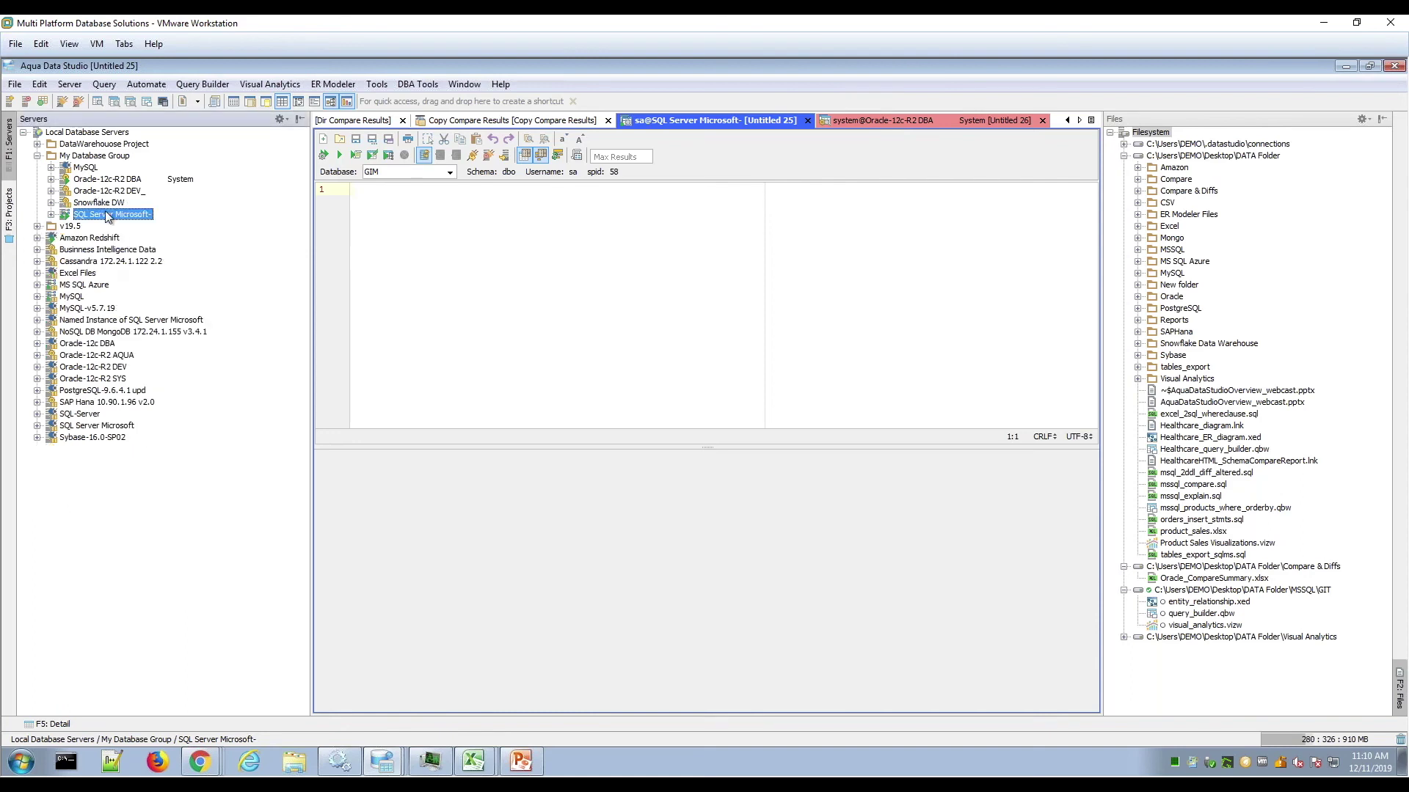
{"action": "left_click", "coordinate": [51, 181]}
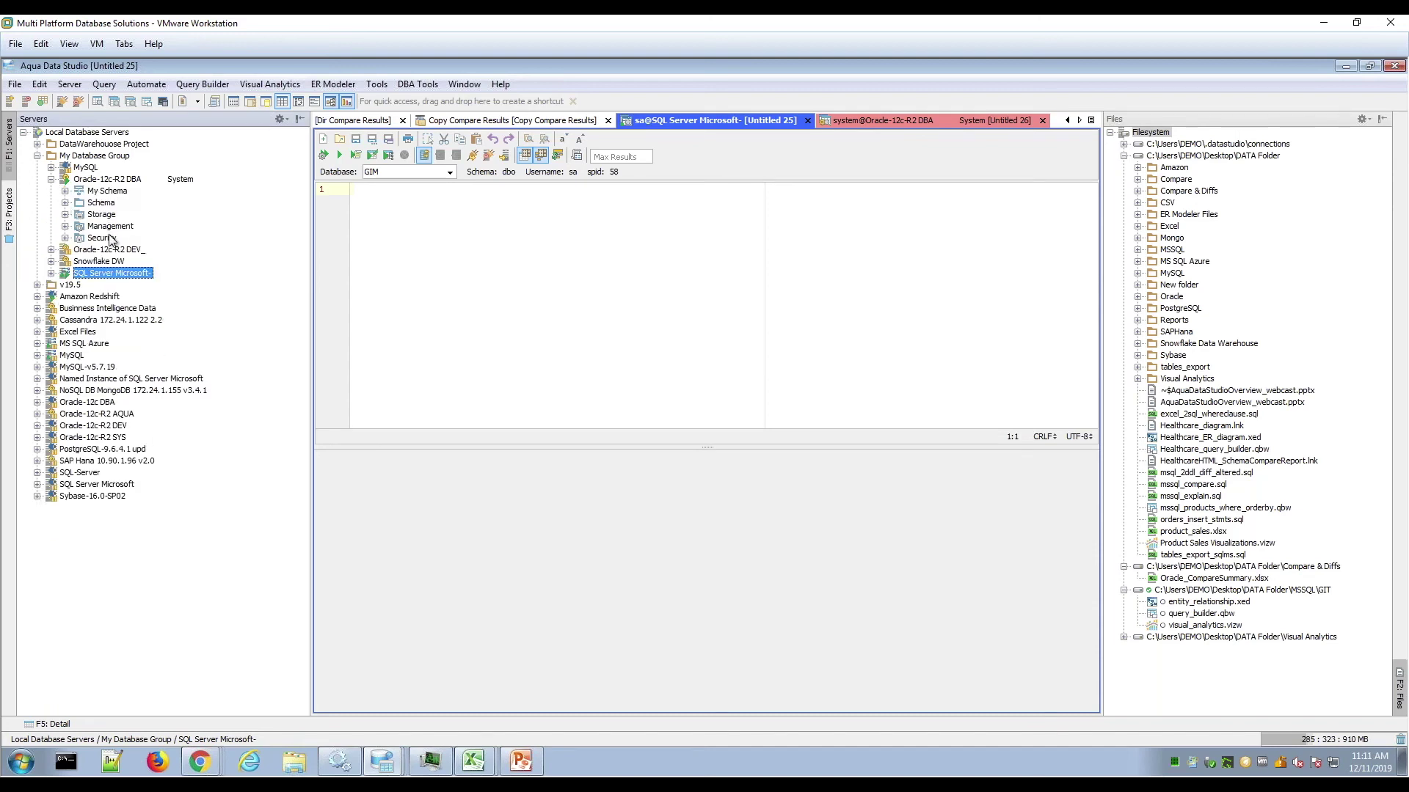
{"action": "left_click", "coordinate": [52, 274]}
{"action": "left_click", "coordinate": [65, 296]}
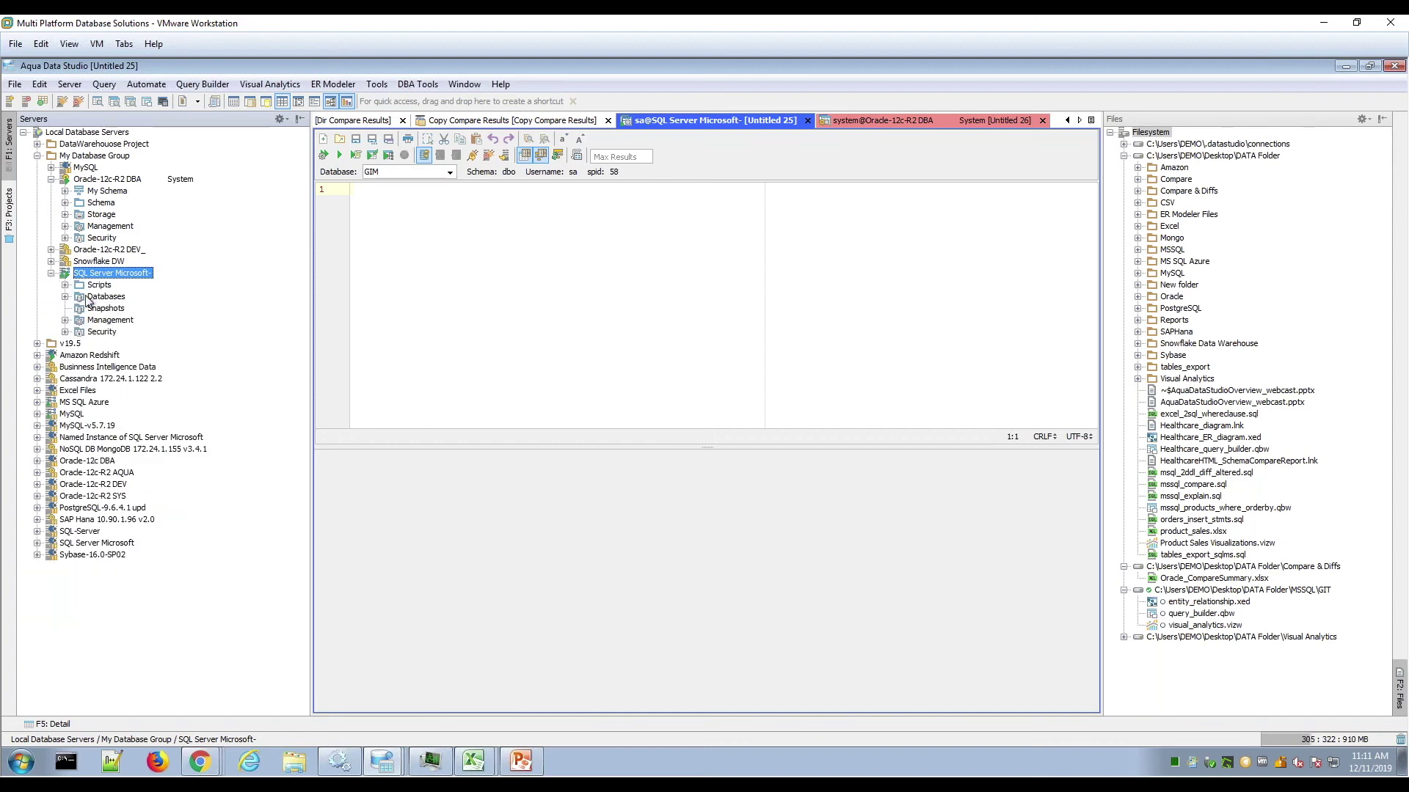
{"action": "left_click", "coordinate": [107, 297]}
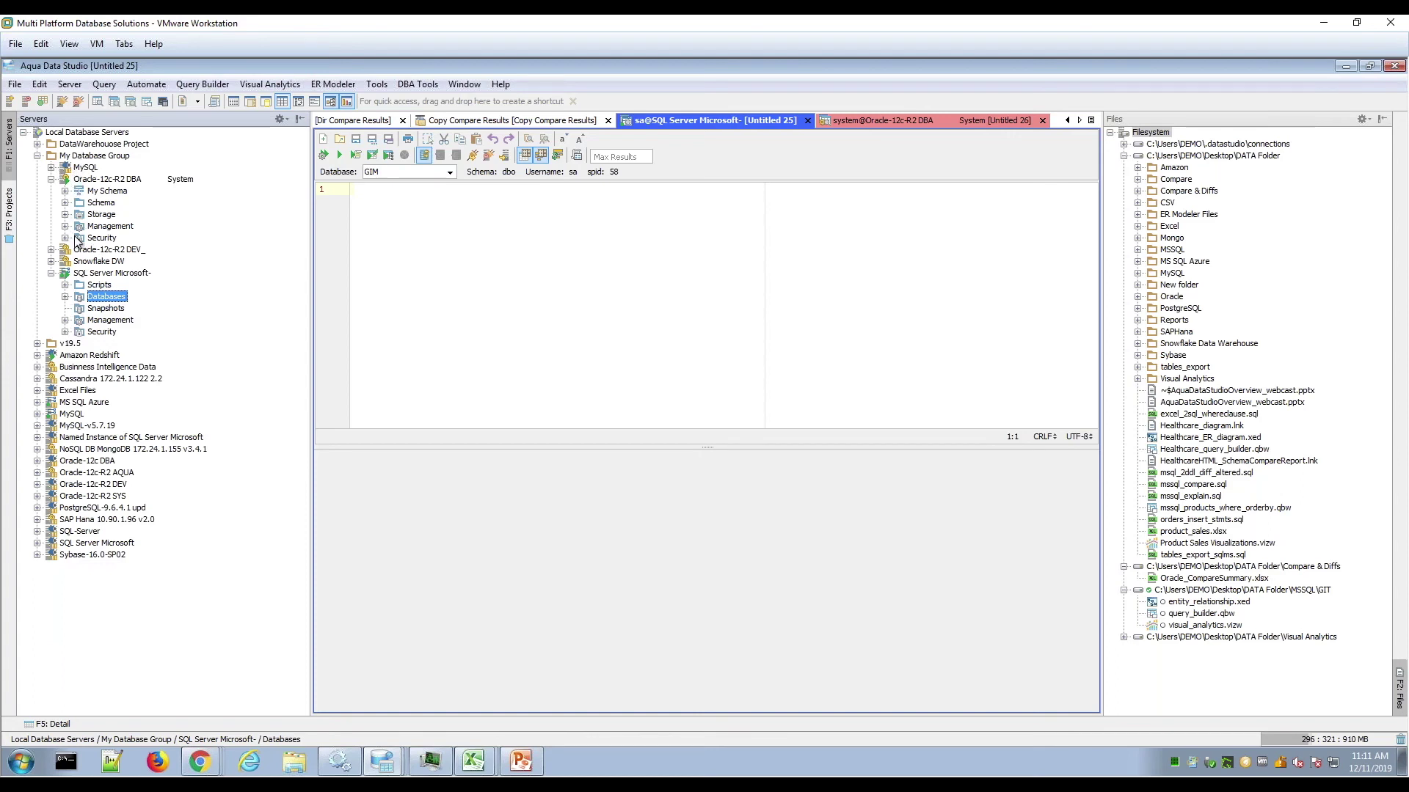
{"action": "left_click", "coordinate": [52, 167]}
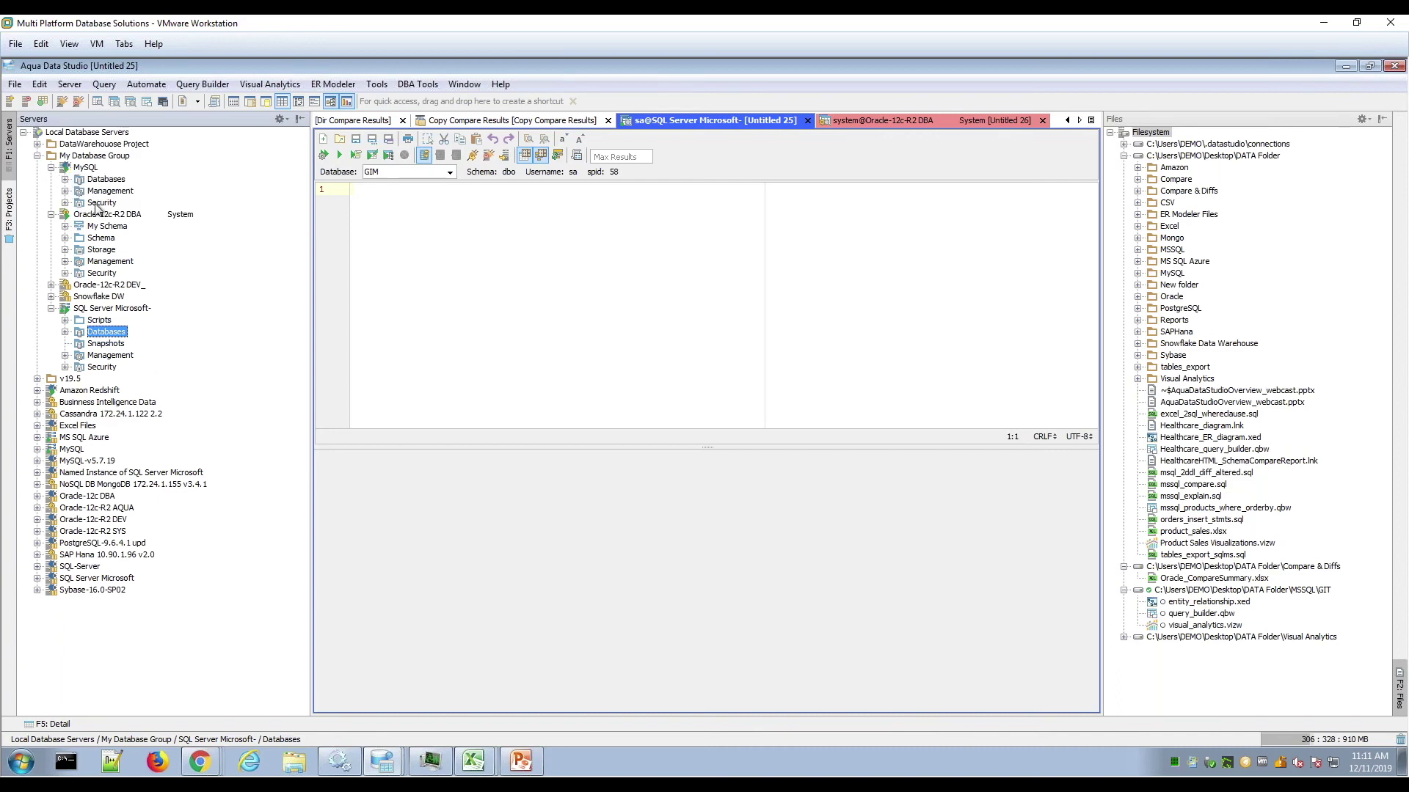
{"action": "left_click", "coordinate": [65, 239]}
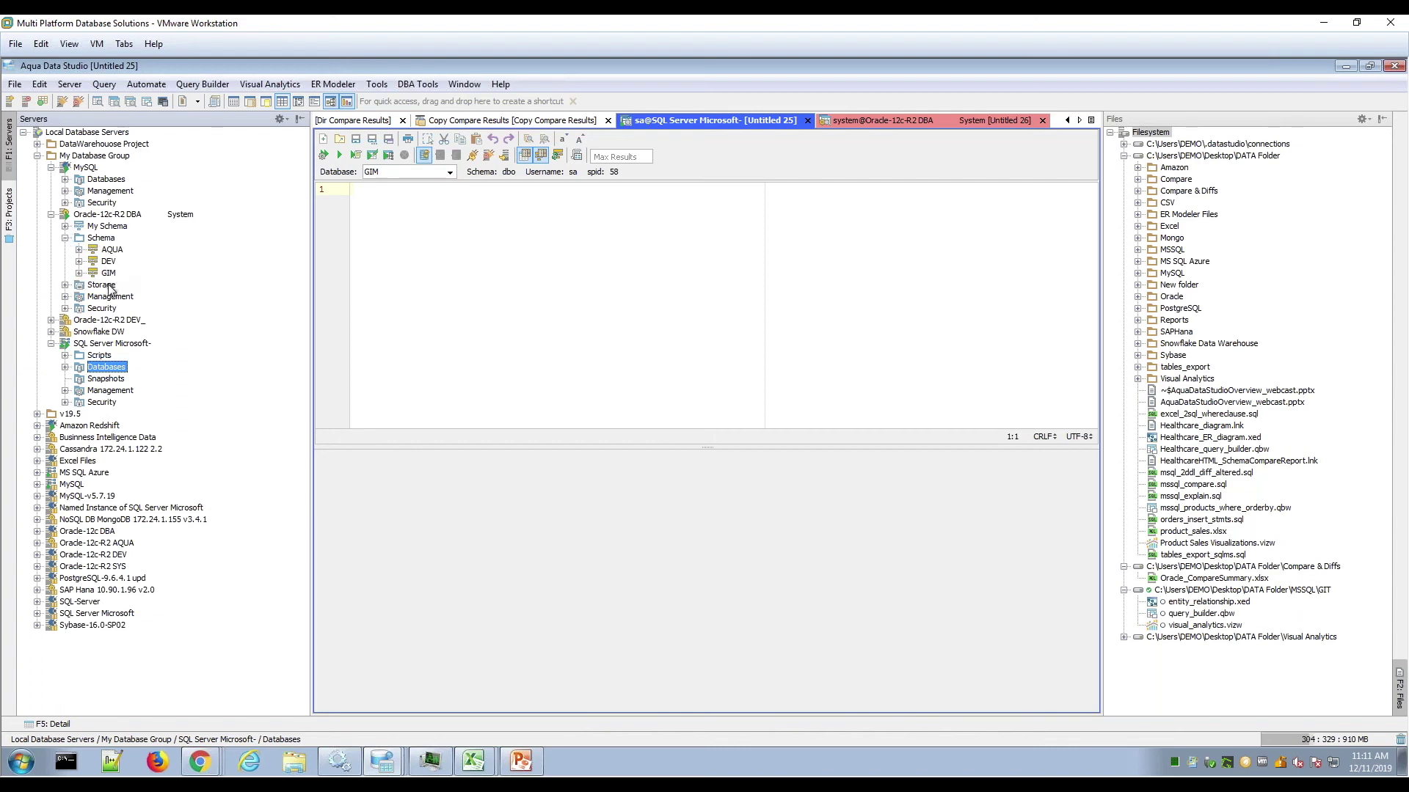
- Review the schema filter in the Oracle-12c-R2 DBA server properties, close them without saving, and collapse the Schema folder
{"action": "left_click", "coordinate": [118, 215]}
{"action": "right_click", "coordinate": [117, 215]}
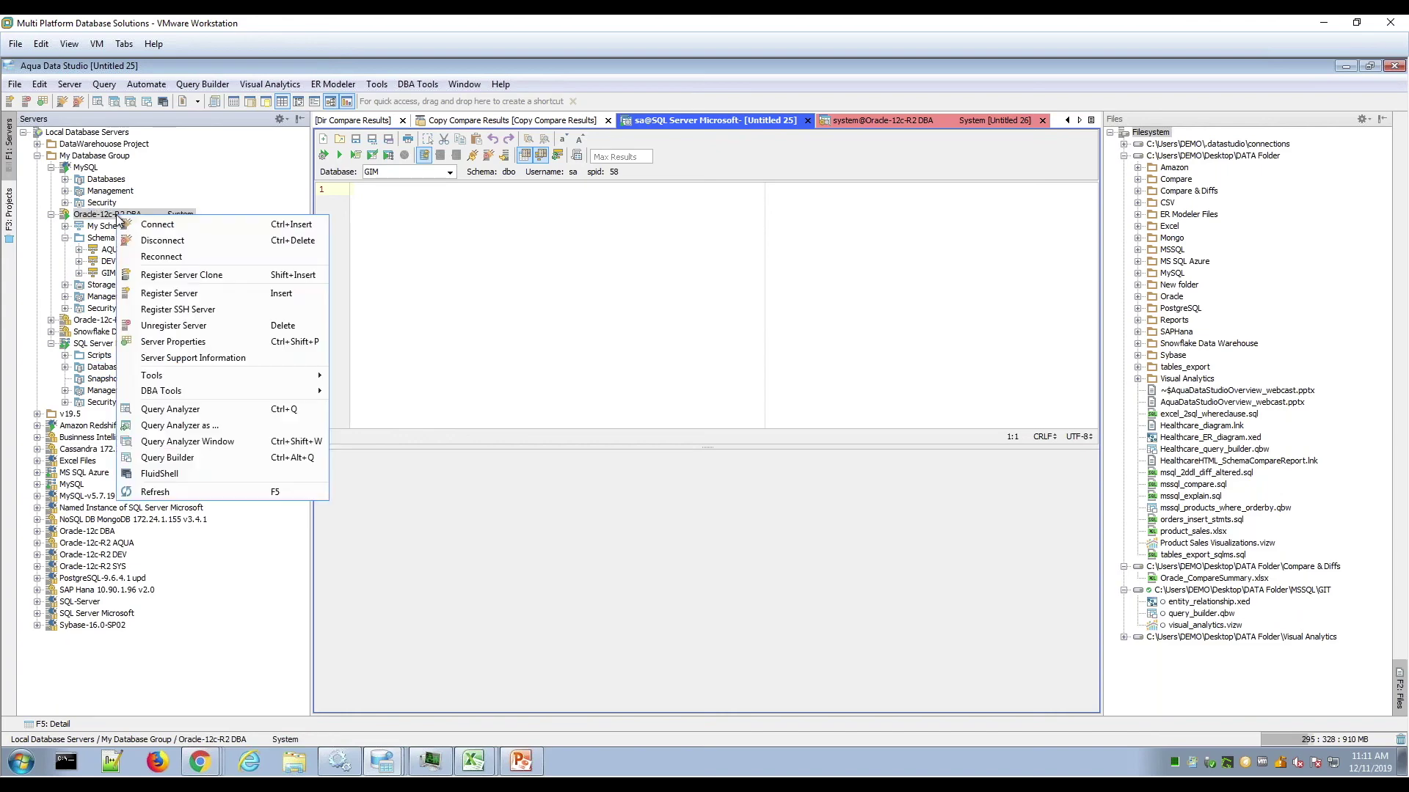
{"action": "left_click", "coordinate": [248, 341]}
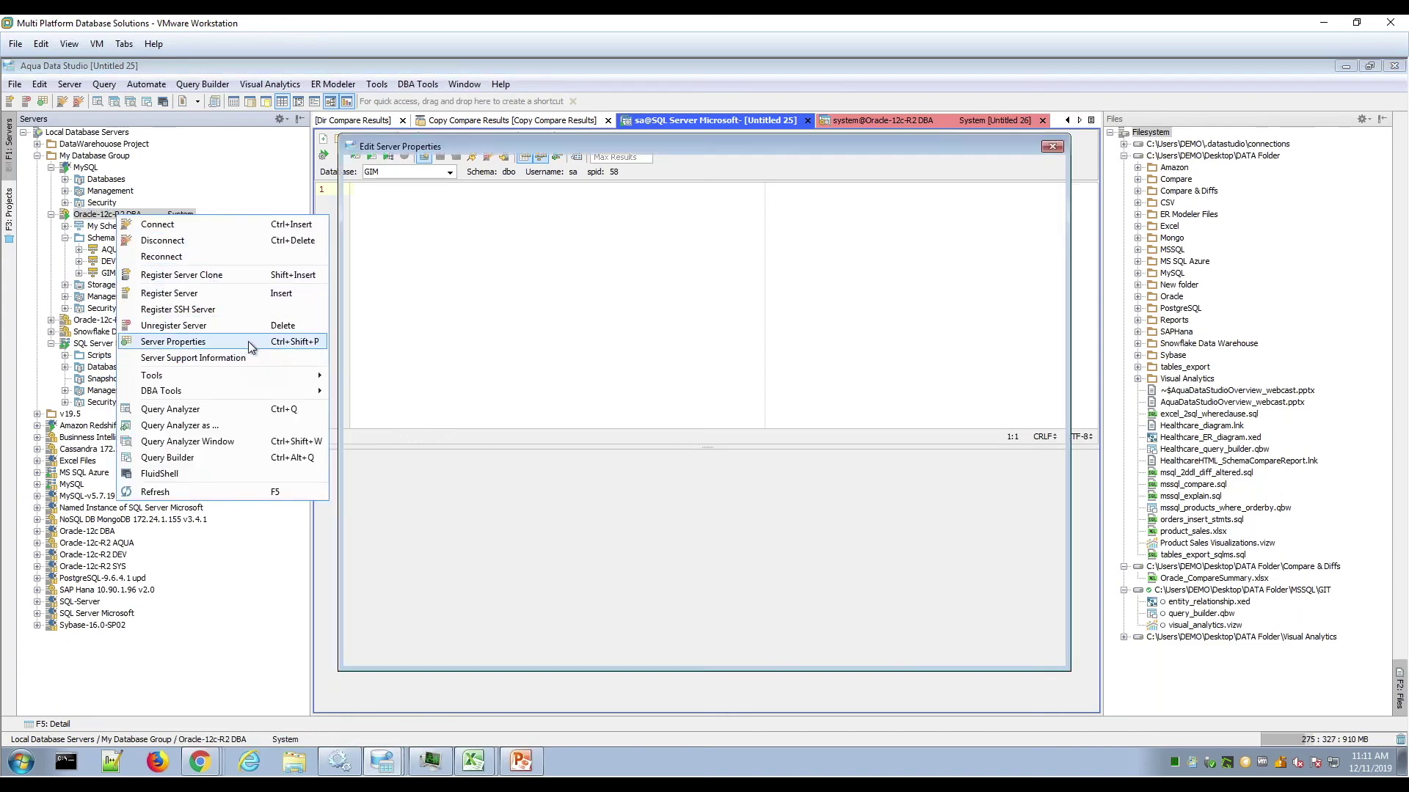
{"action": "left_click", "coordinate": [449, 173]}
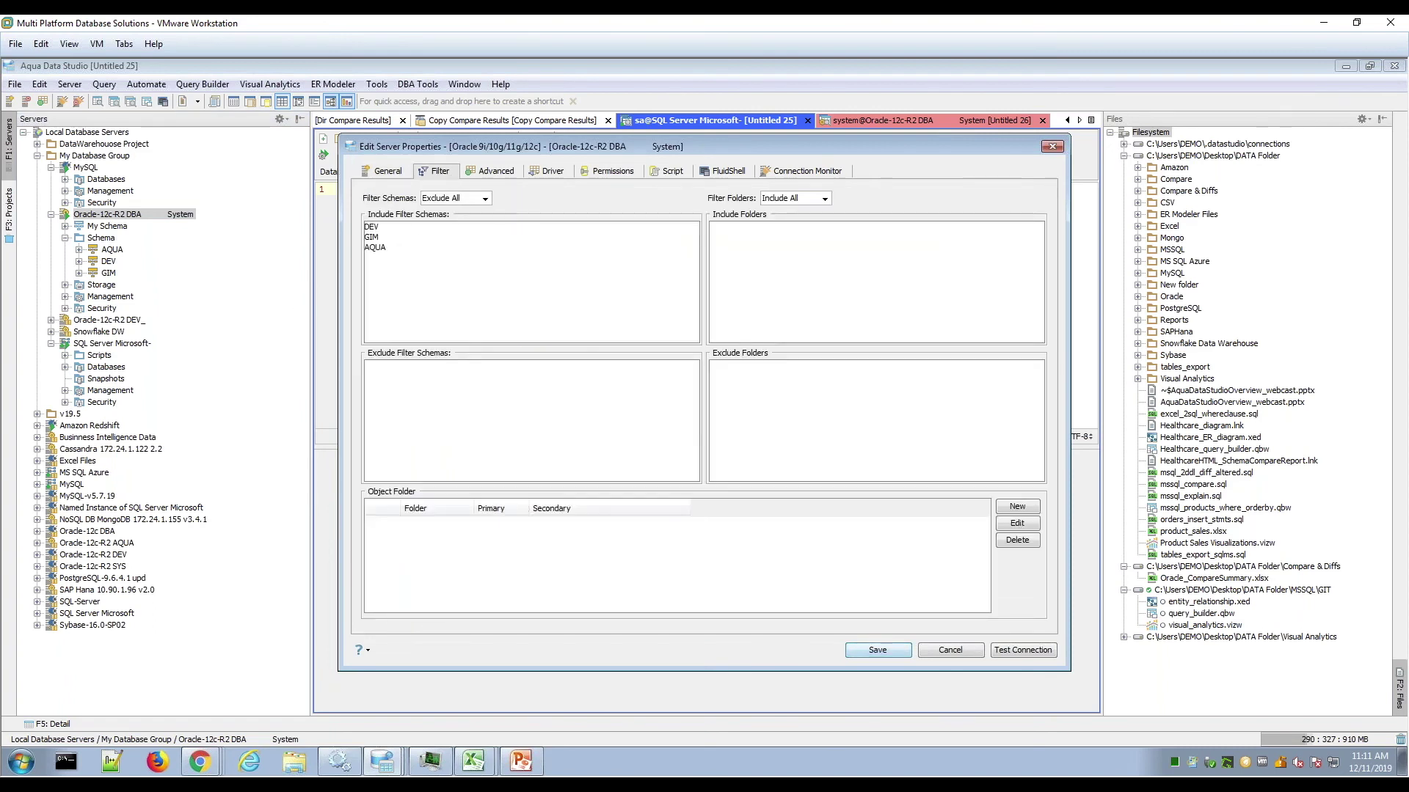
{"action": "left_click_drag", "start_coordinate": [499, 147], "coordinate": [407, 211]}
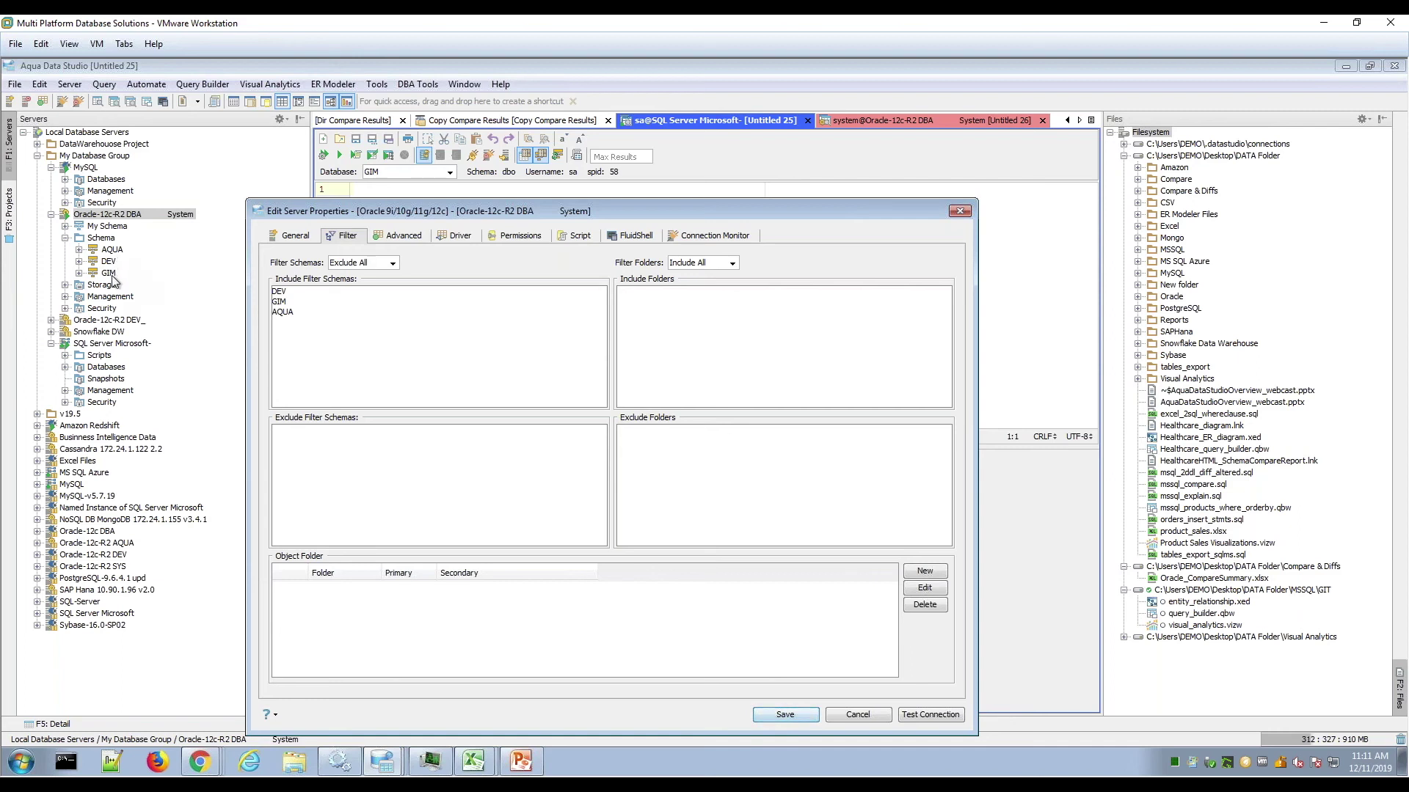
{"action": "left_click_drag", "start_coordinate": [306, 216], "coordinate": [359, 169]}
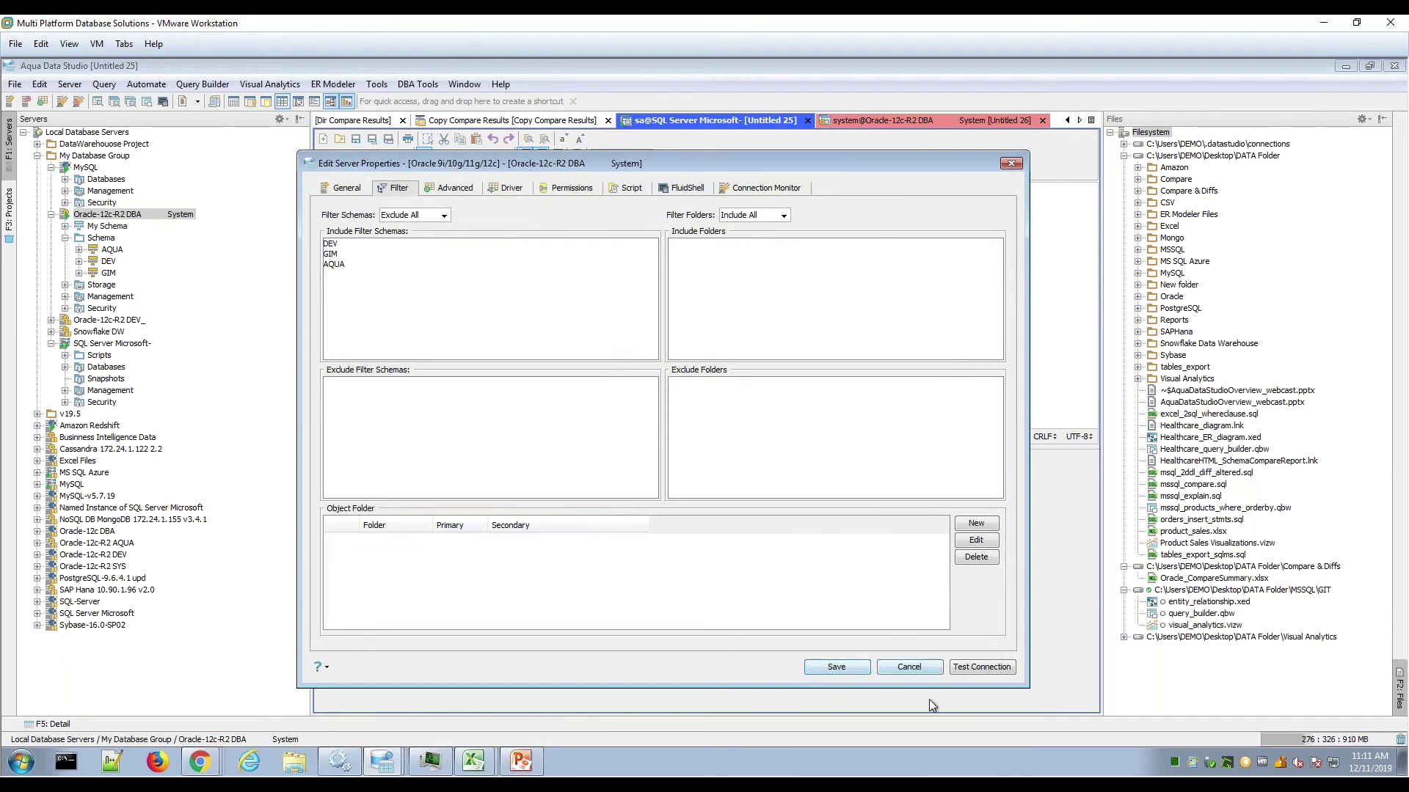
{"action": "left_click", "coordinate": [909, 666]}
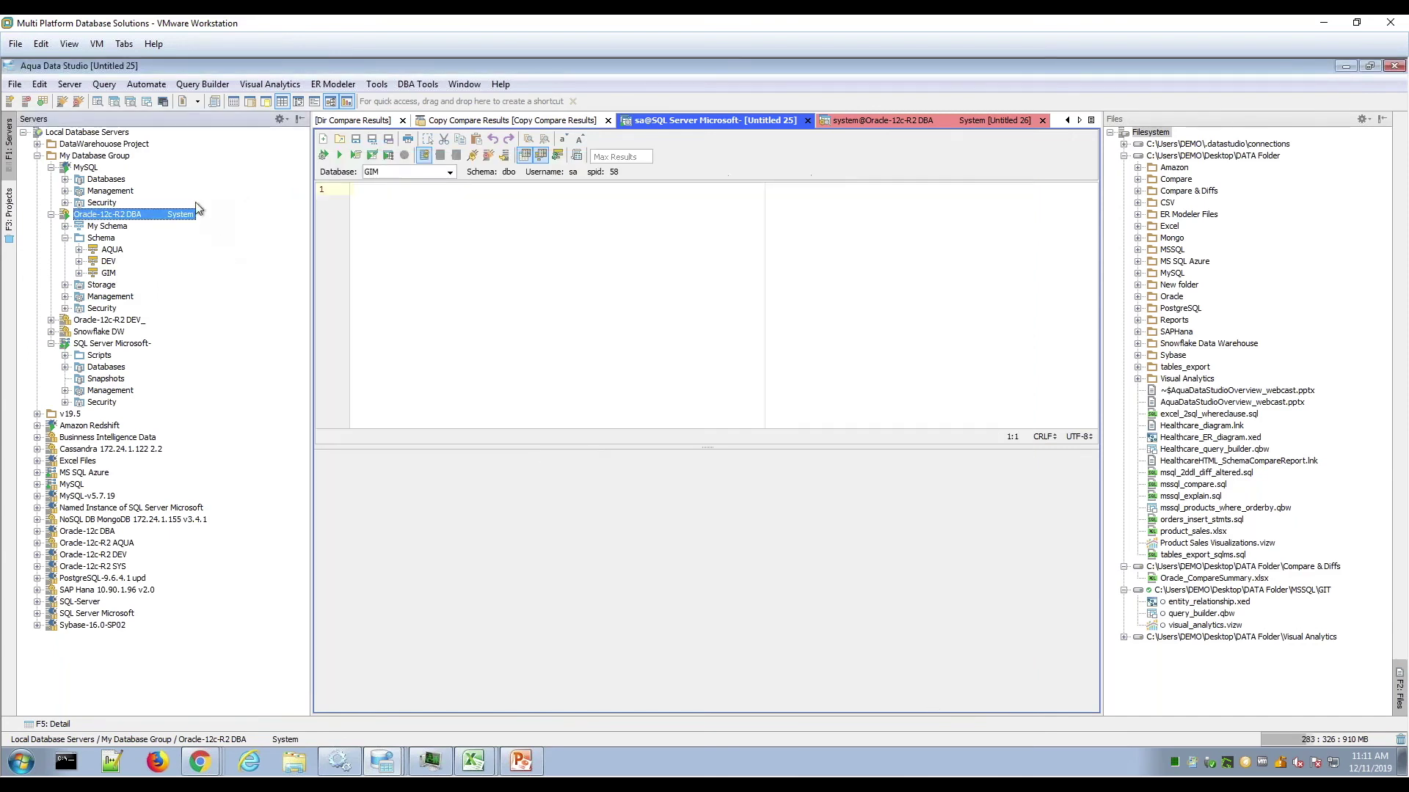
{"action": "left_click", "coordinate": [65, 238]}
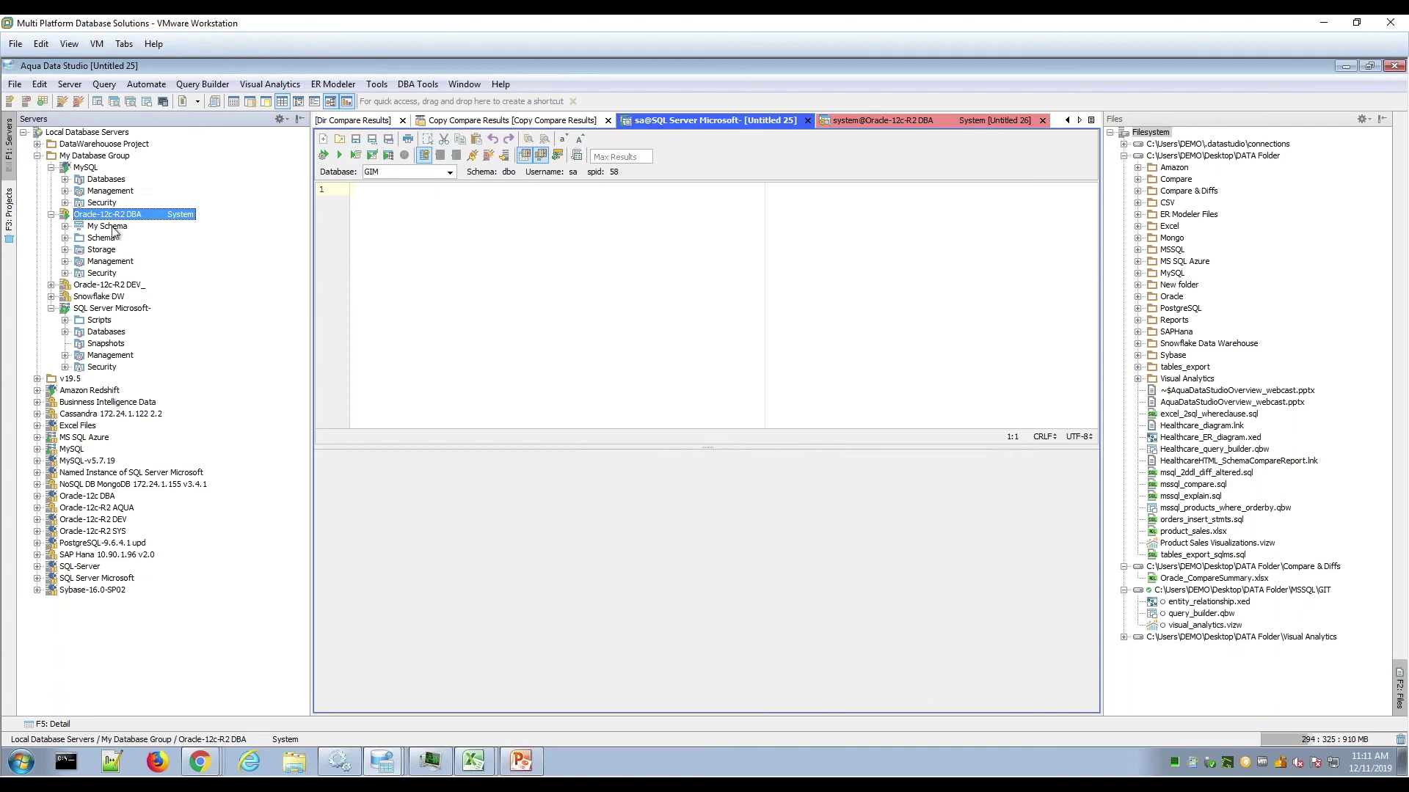
- Expand the Databases folder of SQL Server Microsoft- and open the filter settings in its server properties
{"action": "left_click", "coordinate": [65, 333]}
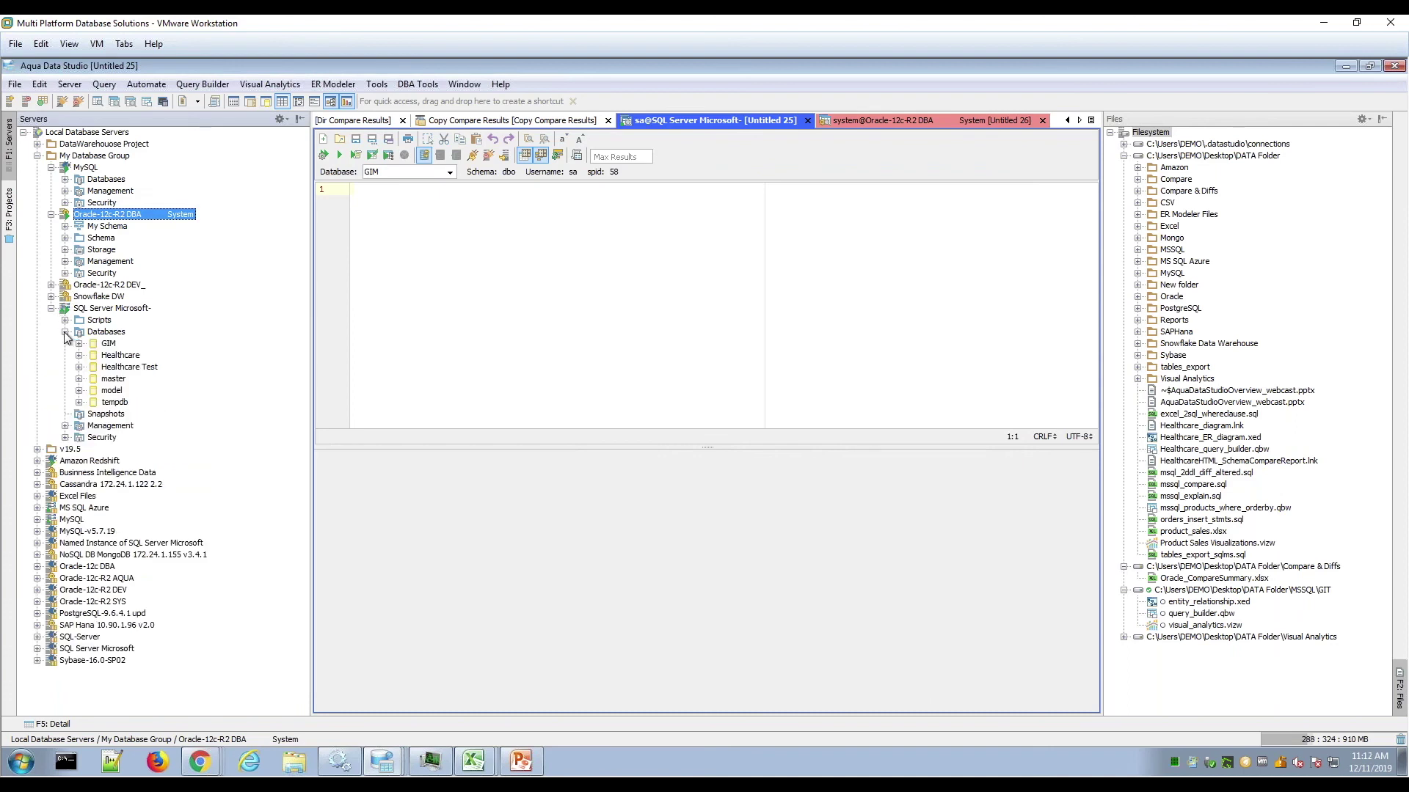
{"action": "left_click", "coordinate": [131, 309]}
{"action": "right_click", "coordinate": [140, 309]}
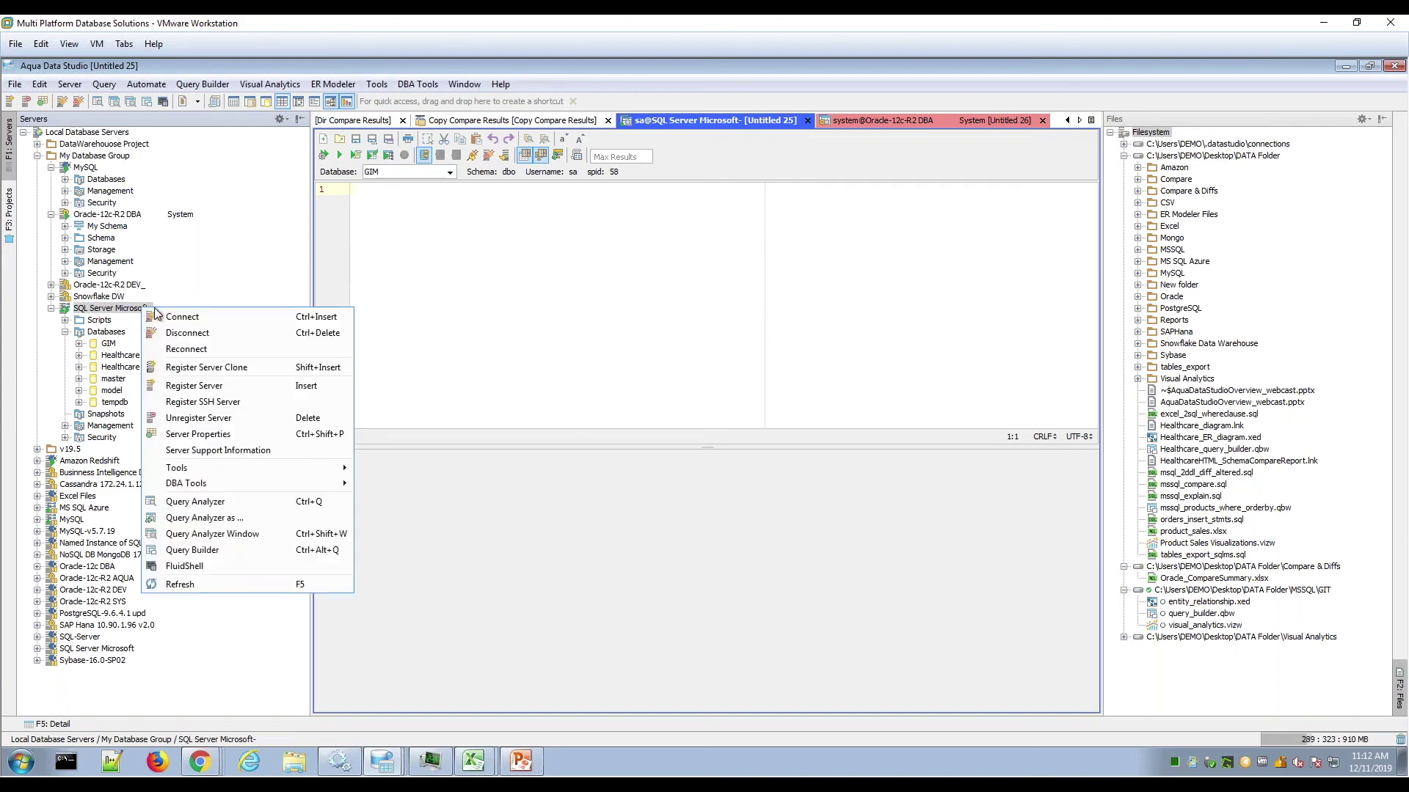
{"action": "left_click", "coordinate": [266, 433]}
{"action": "left_click", "coordinate": [444, 172]}
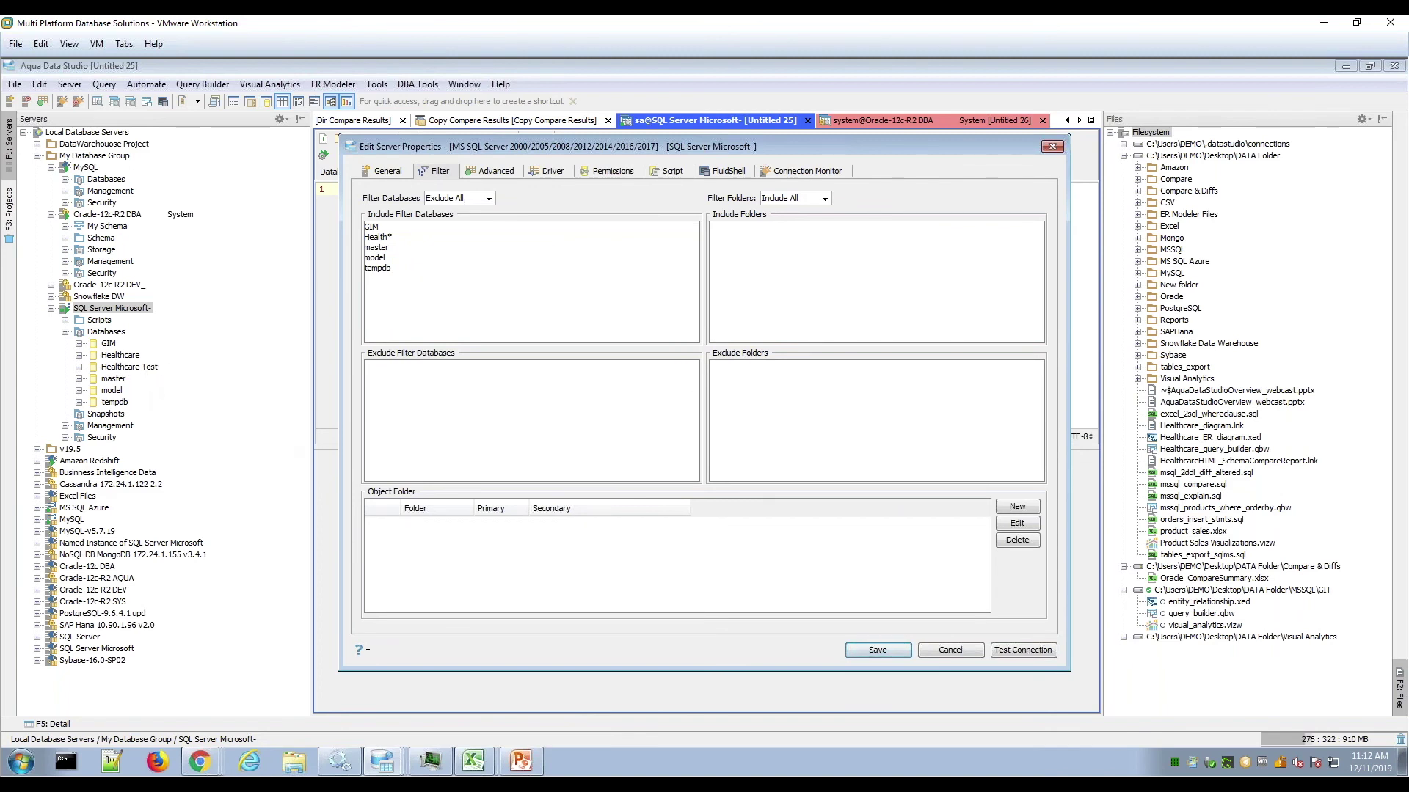
- Close the SQL Server Microsoft- properties without saving and expand the Schema folder of Oracle-12c-R2 DBA
{"action": "left_click", "coordinate": [951, 650]}
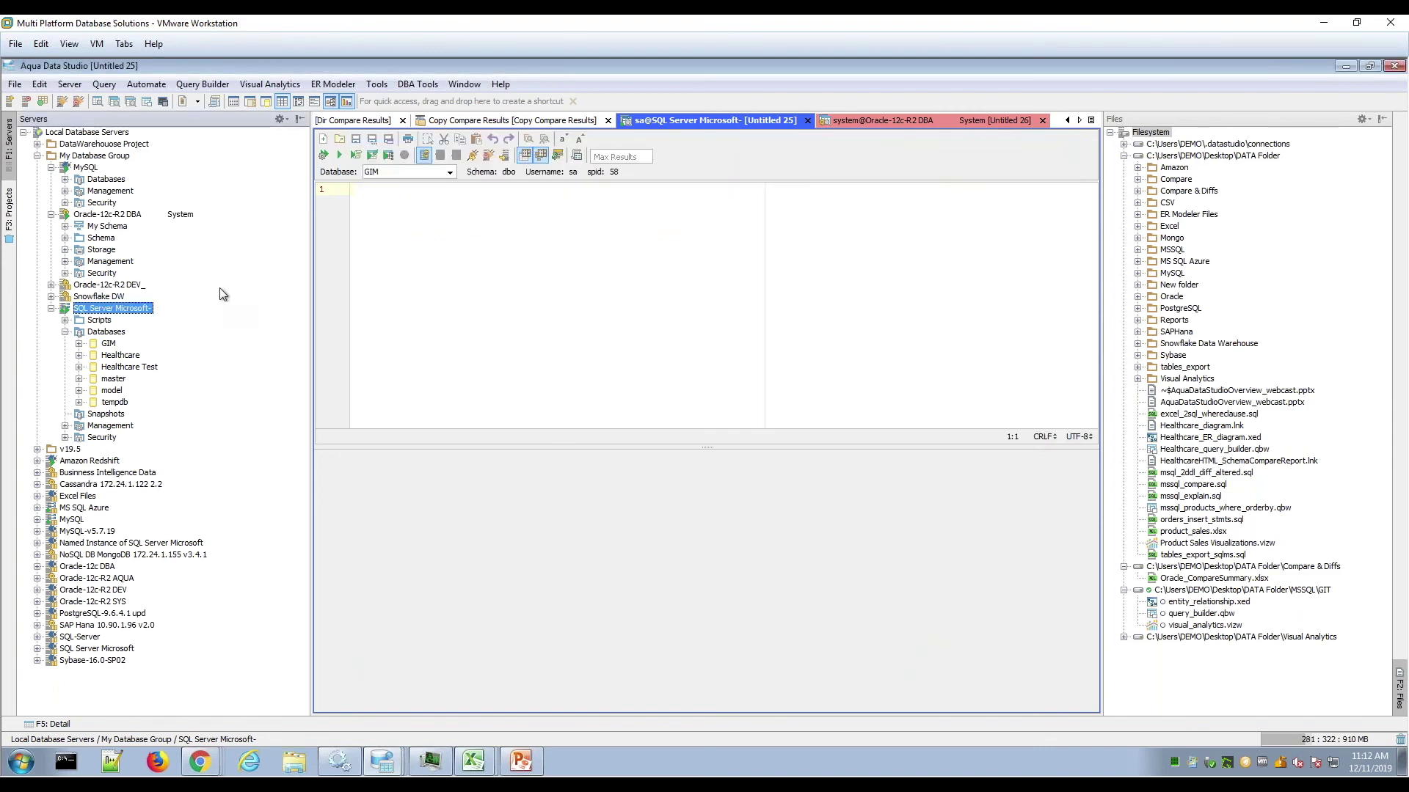
{"action": "left_click", "coordinate": [66, 332]}
{"action": "left_click", "coordinate": [65, 333]}
{"action": "left_click", "coordinate": [65, 238]}
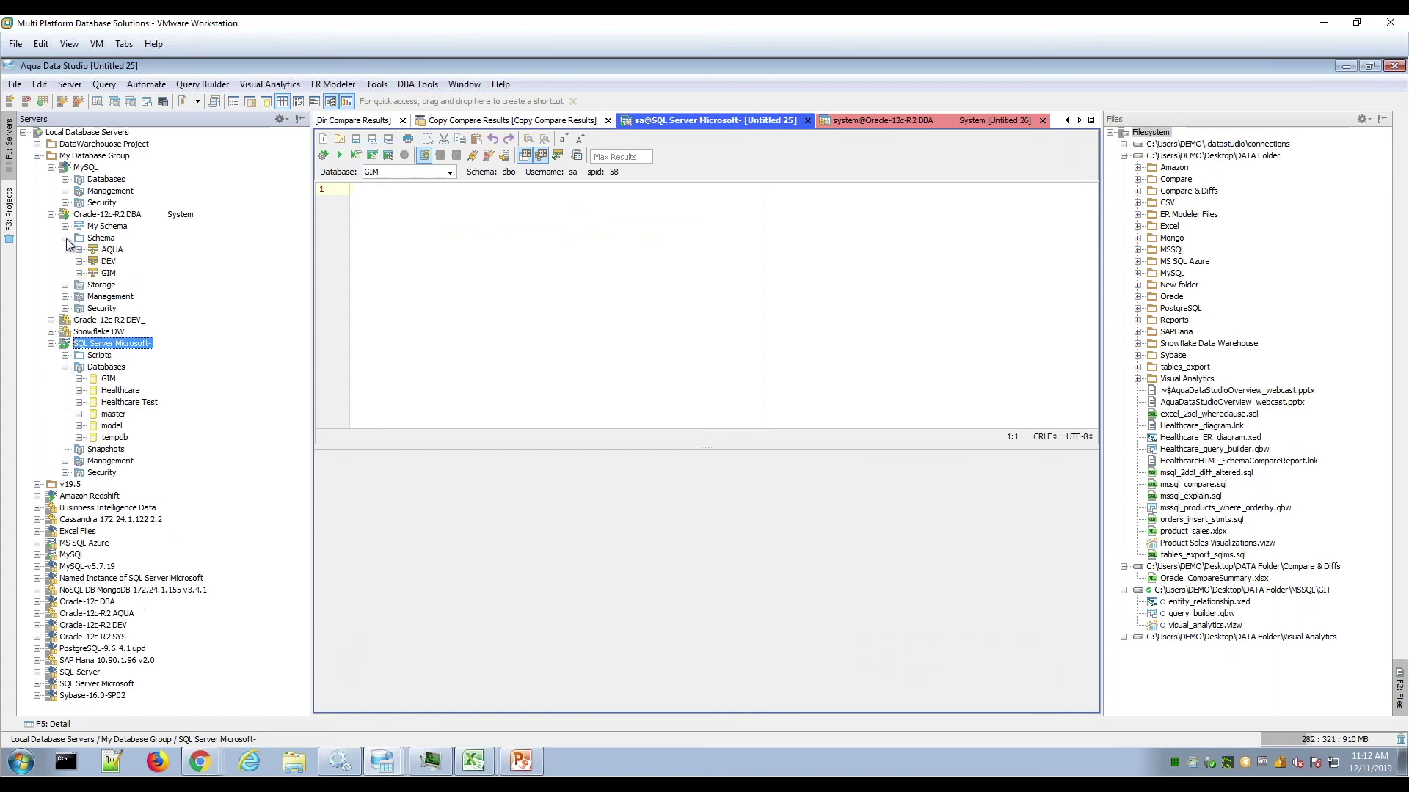
{"action": "right_click", "coordinate": [112, 266]}
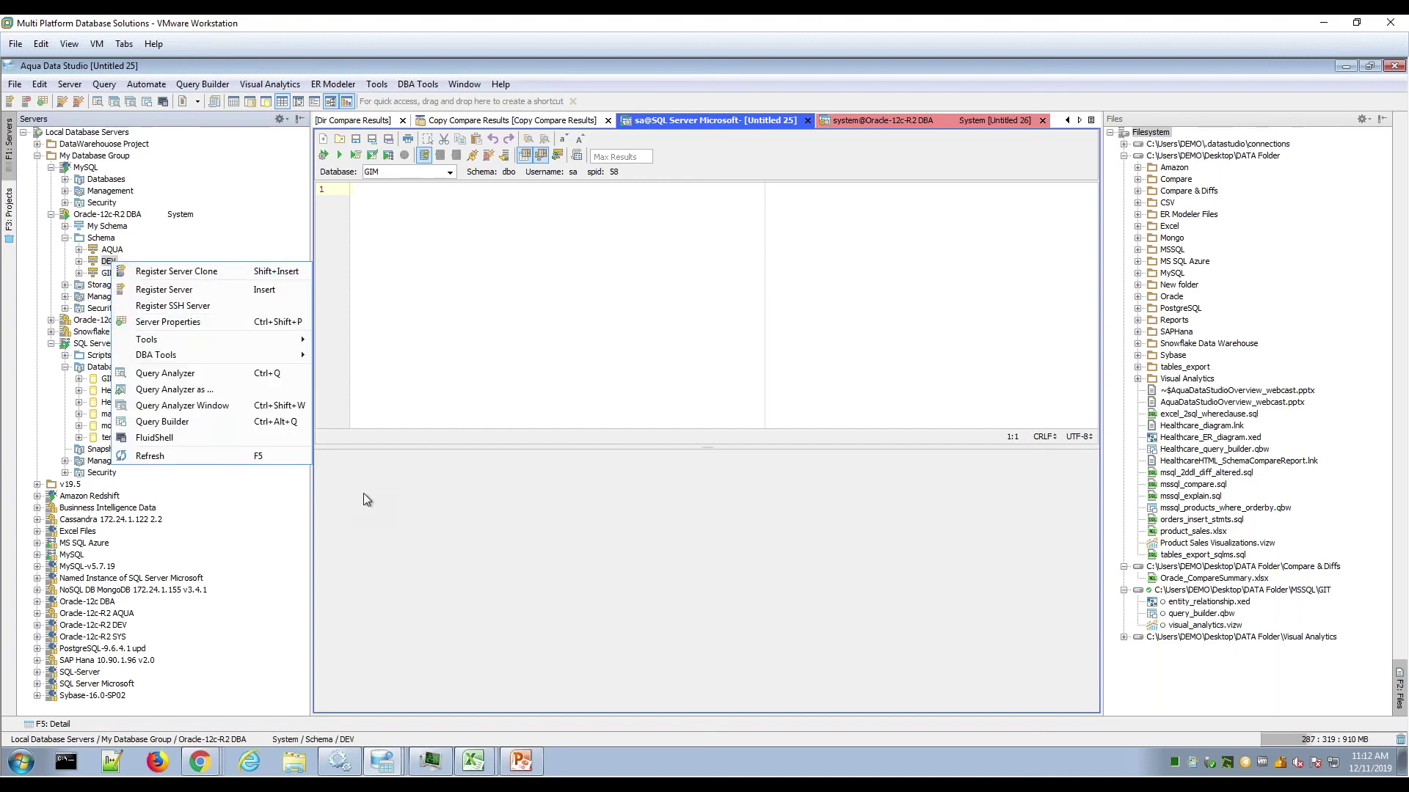
{"action": "left_click", "coordinate": [364, 494]}
- Expand the GIM schema and its Tables folder, and review the commands available for the BROKER table
{"action": "left_click", "coordinate": [79, 273]}
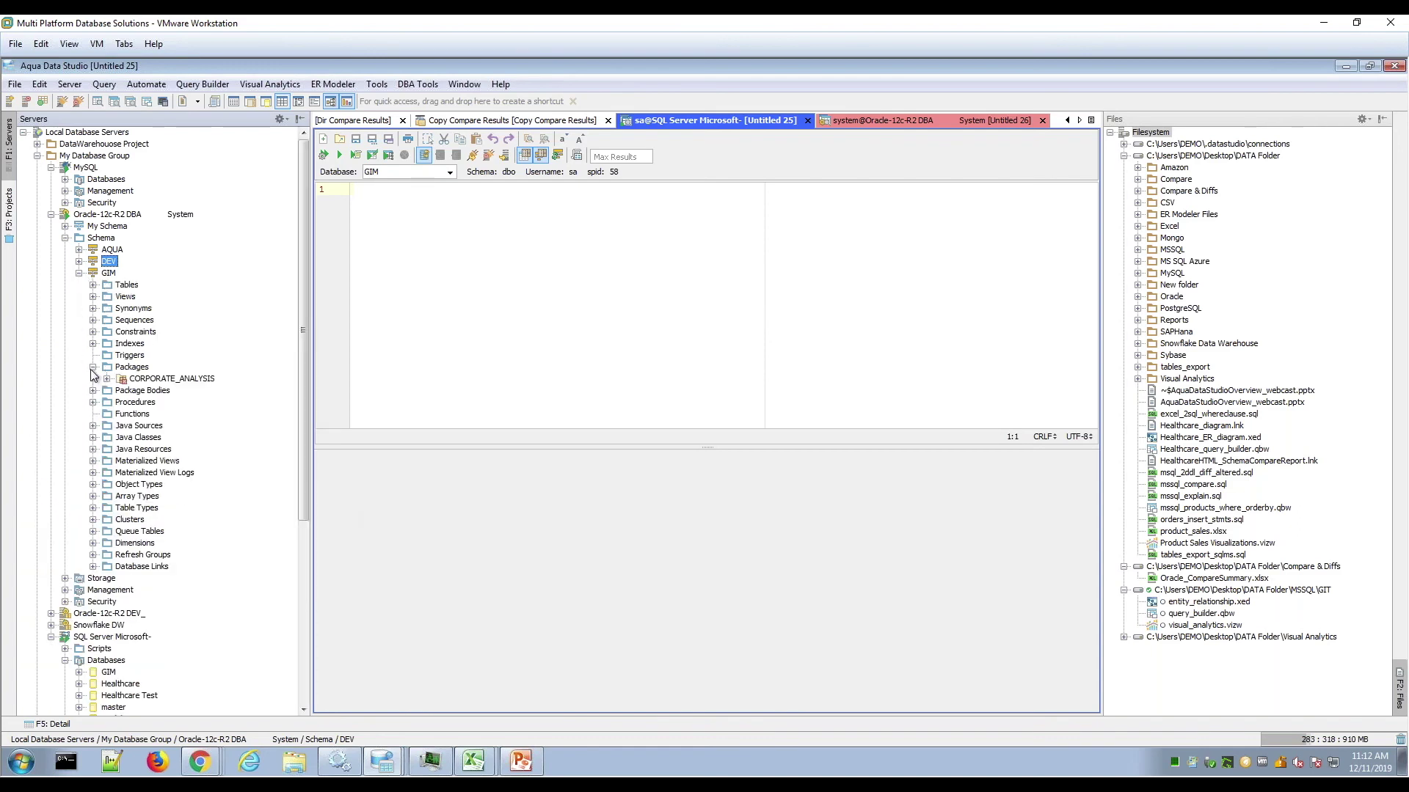
{"action": "left_click", "coordinate": [93, 367]}
{"action": "left_click", "coordinate": [94, 286]}
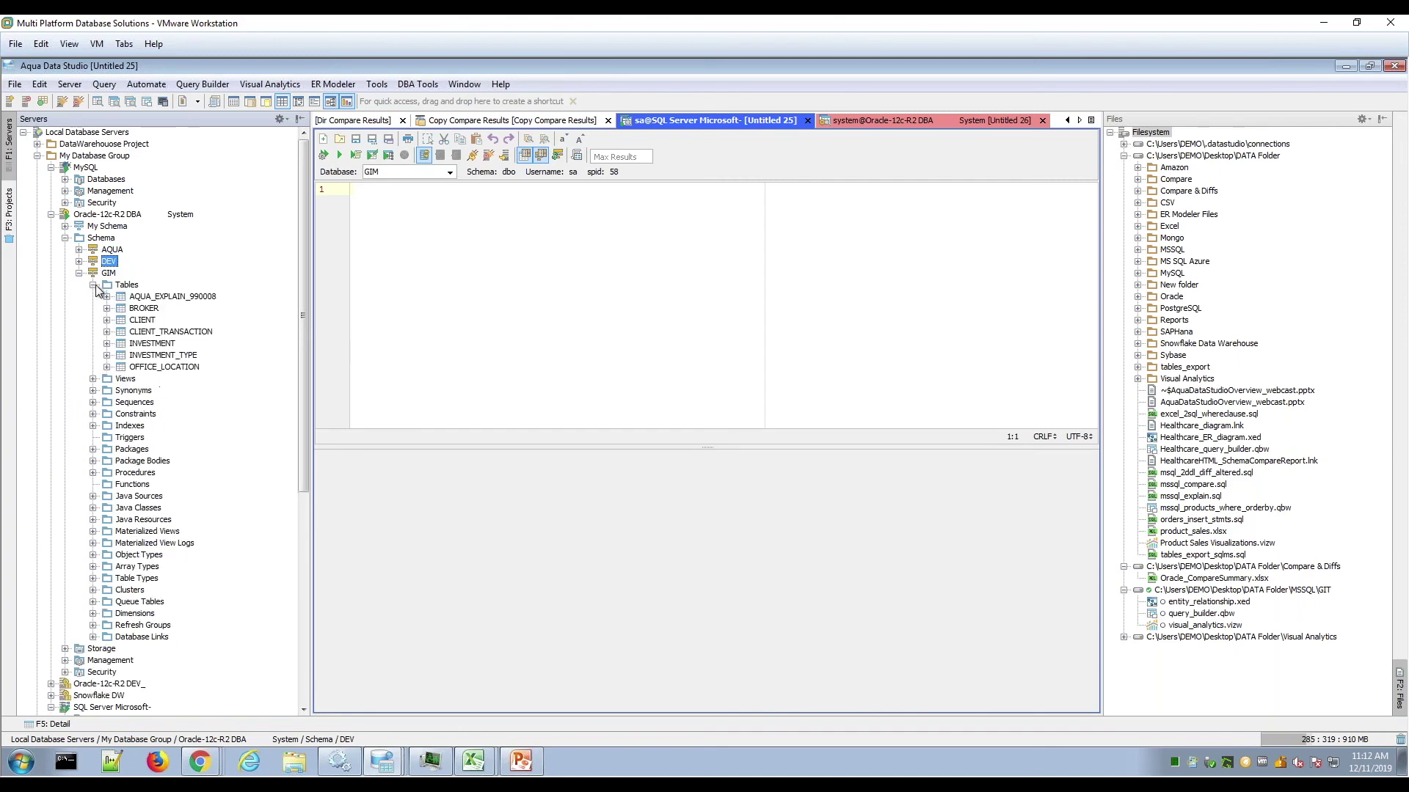
{"action": "right_click", "coordinate": [139, 308]}
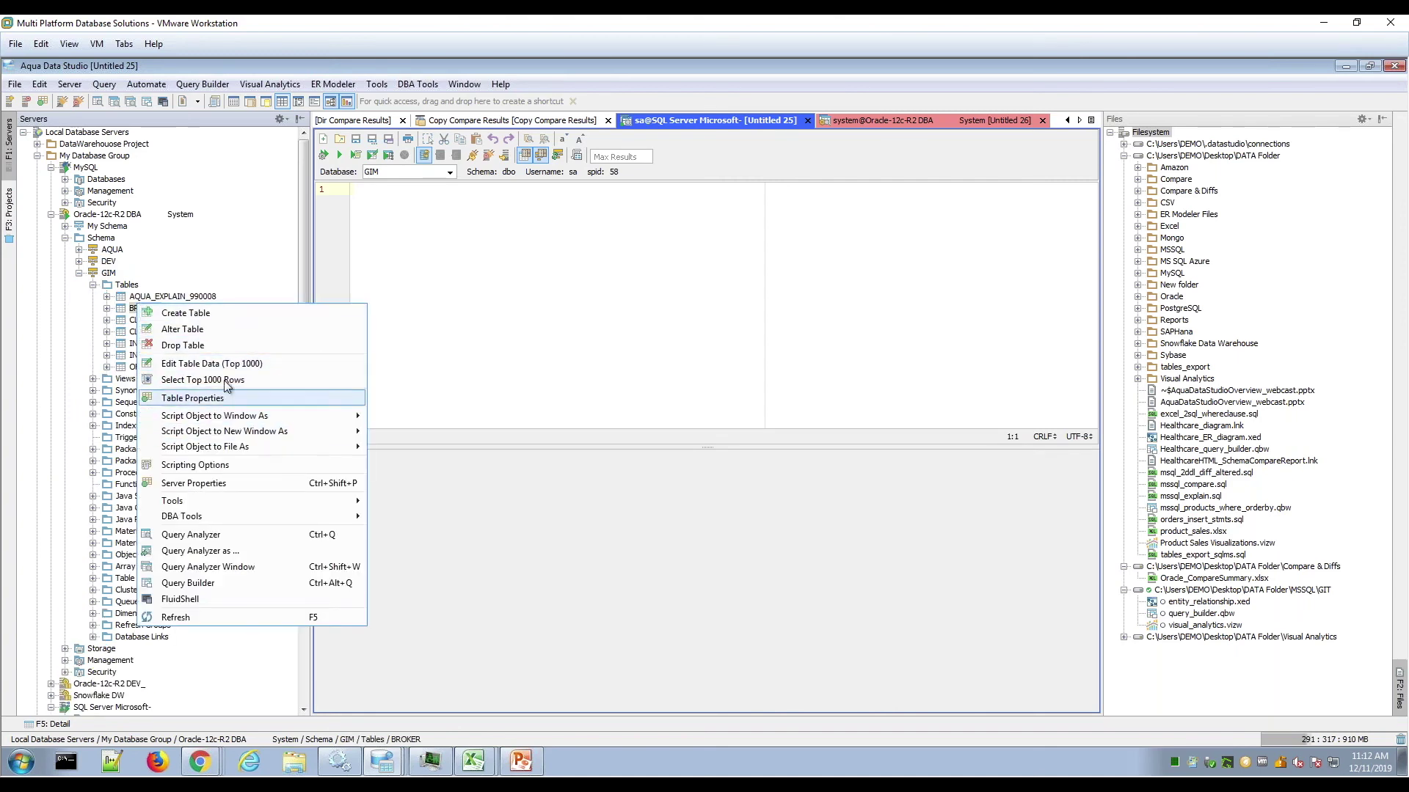
{"action": "left_click", "coordinate": [513, 482]}
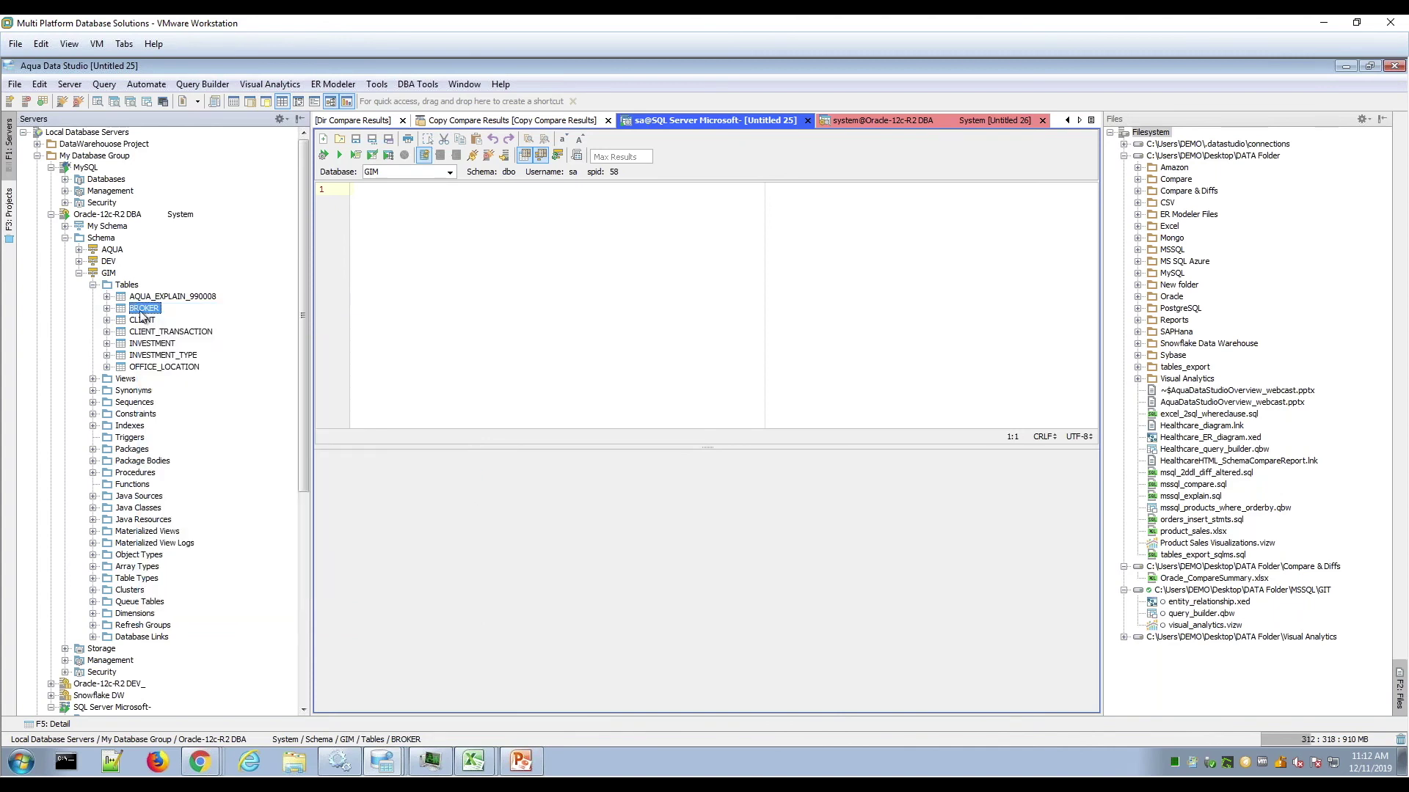
- Select the BROKER and INVESTMENT_TYPE tables together and review the compare and synchronization commands available for them
{"action": "left_click", "coordinate": [153, 356]}
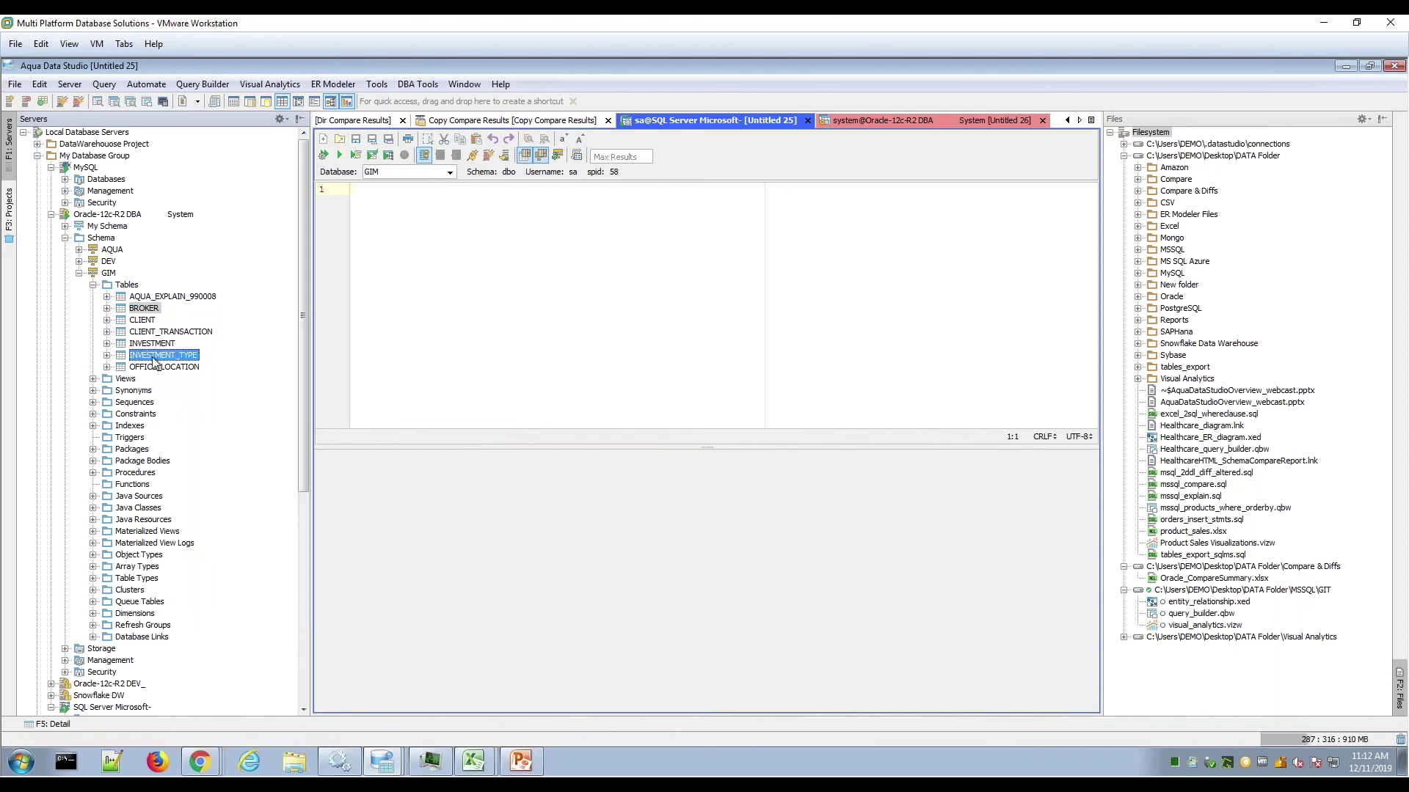
{"action": "right_click", "coordinate": [154, 358]}
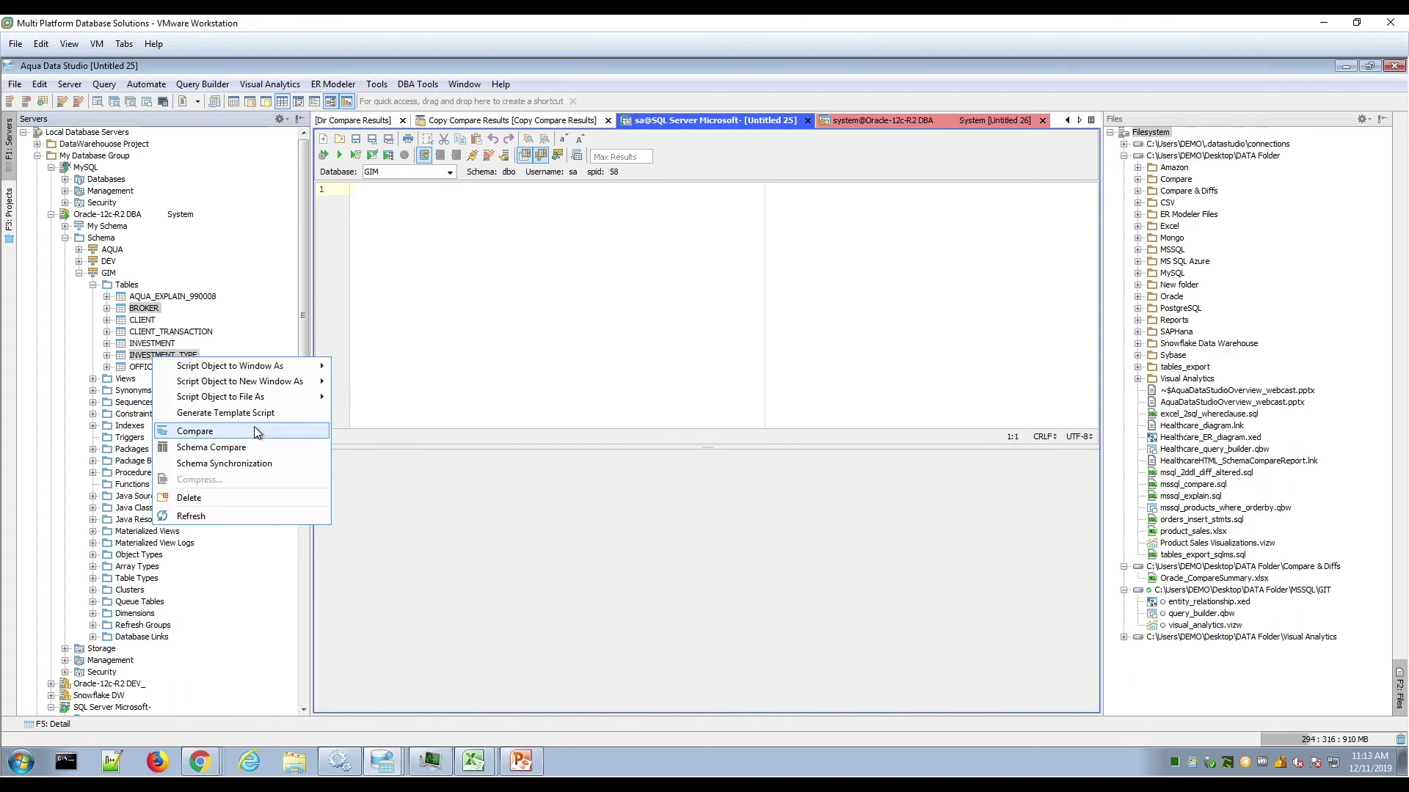
{"action": "left_click", "coordinate": [356, 462]}
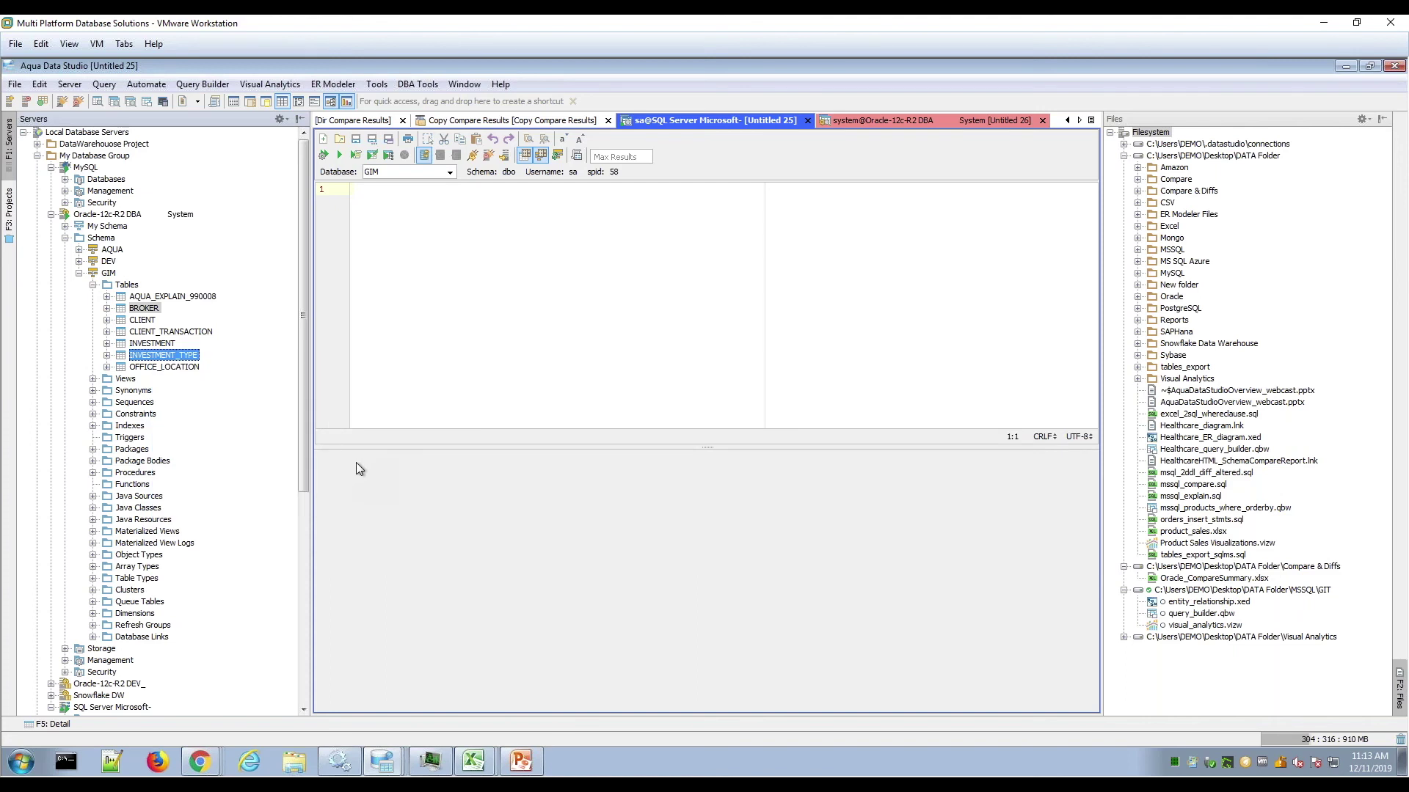
{"action": "right_click", "coordinate": [145, 309]}
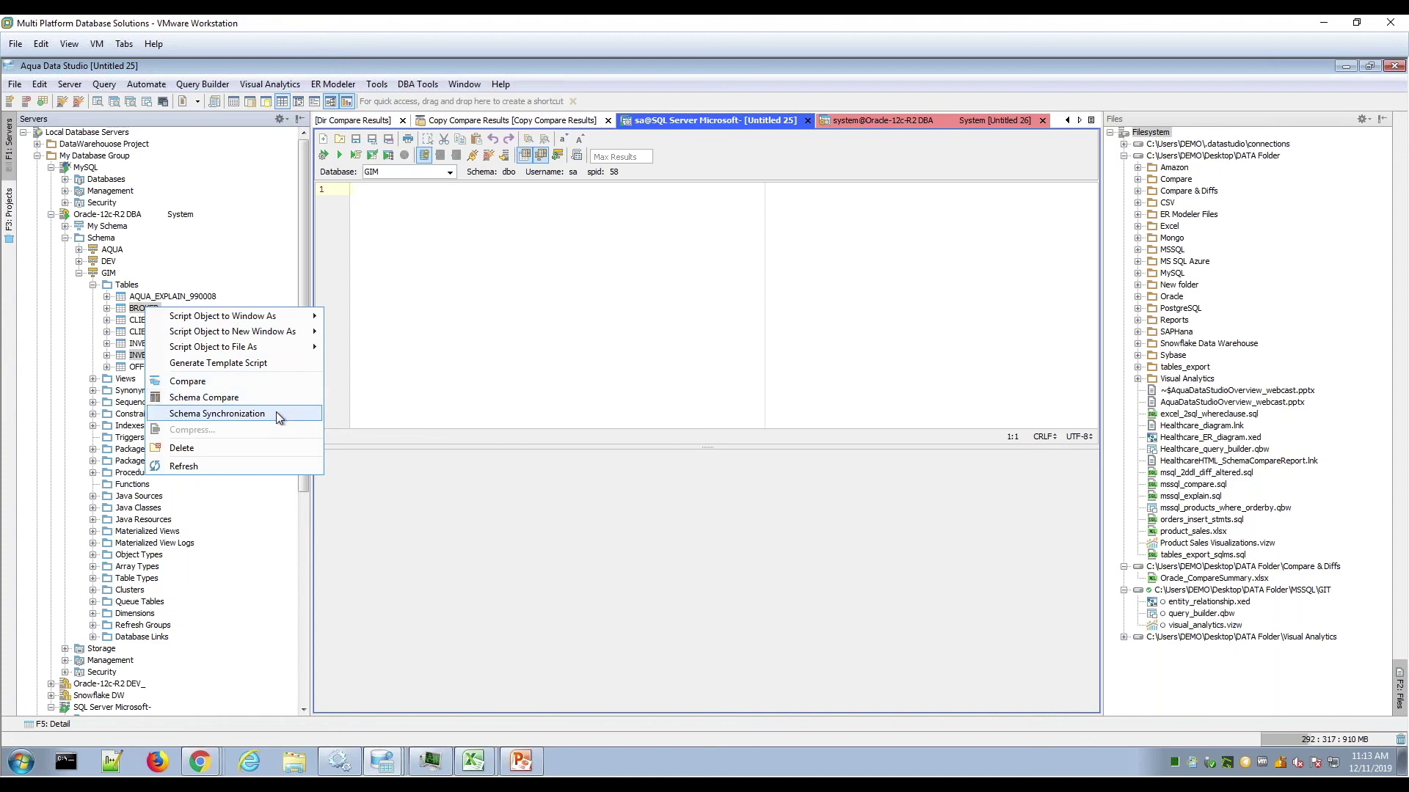
{"action": "left_click", "coordinate": [371, 481]}
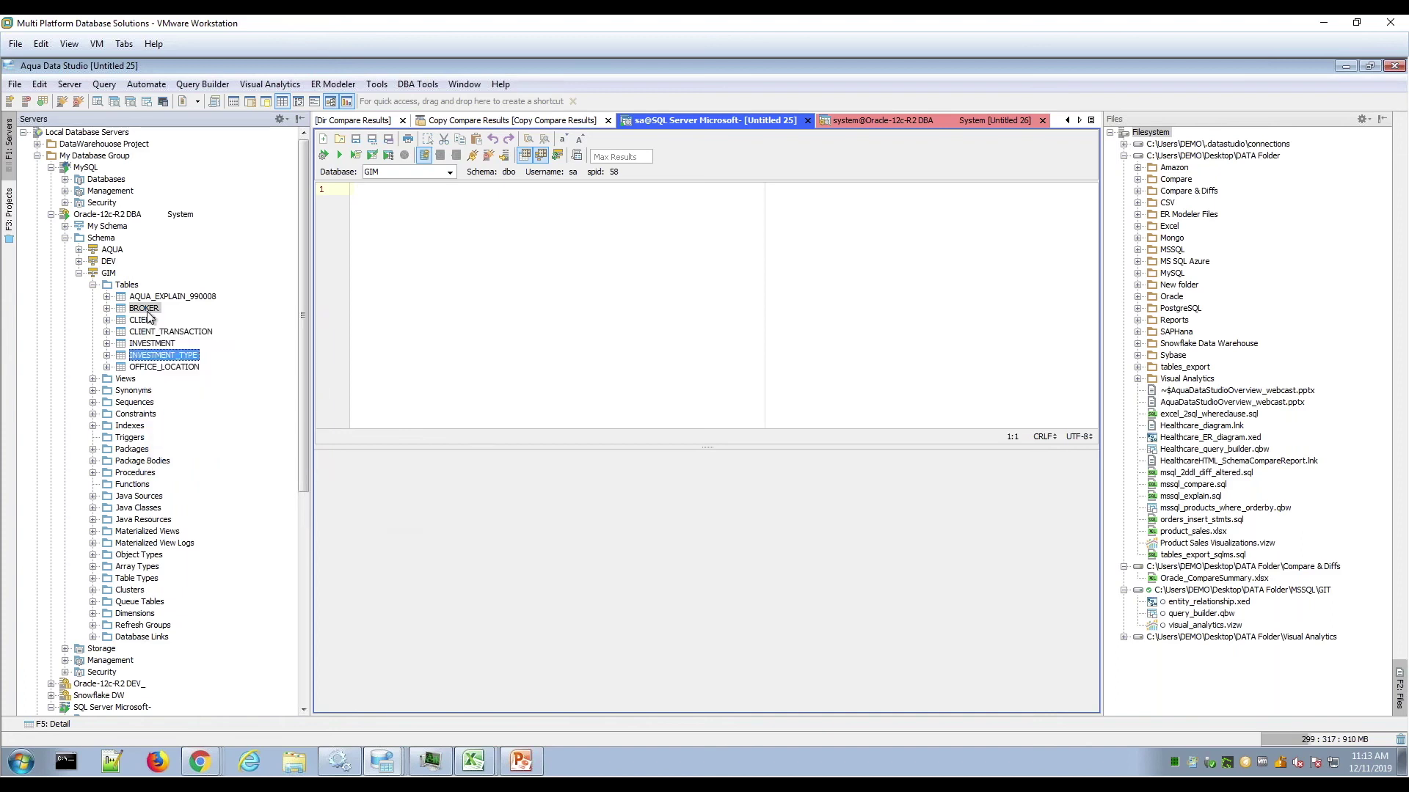
{"action": "right_click", "coordinate": [147, 310]}
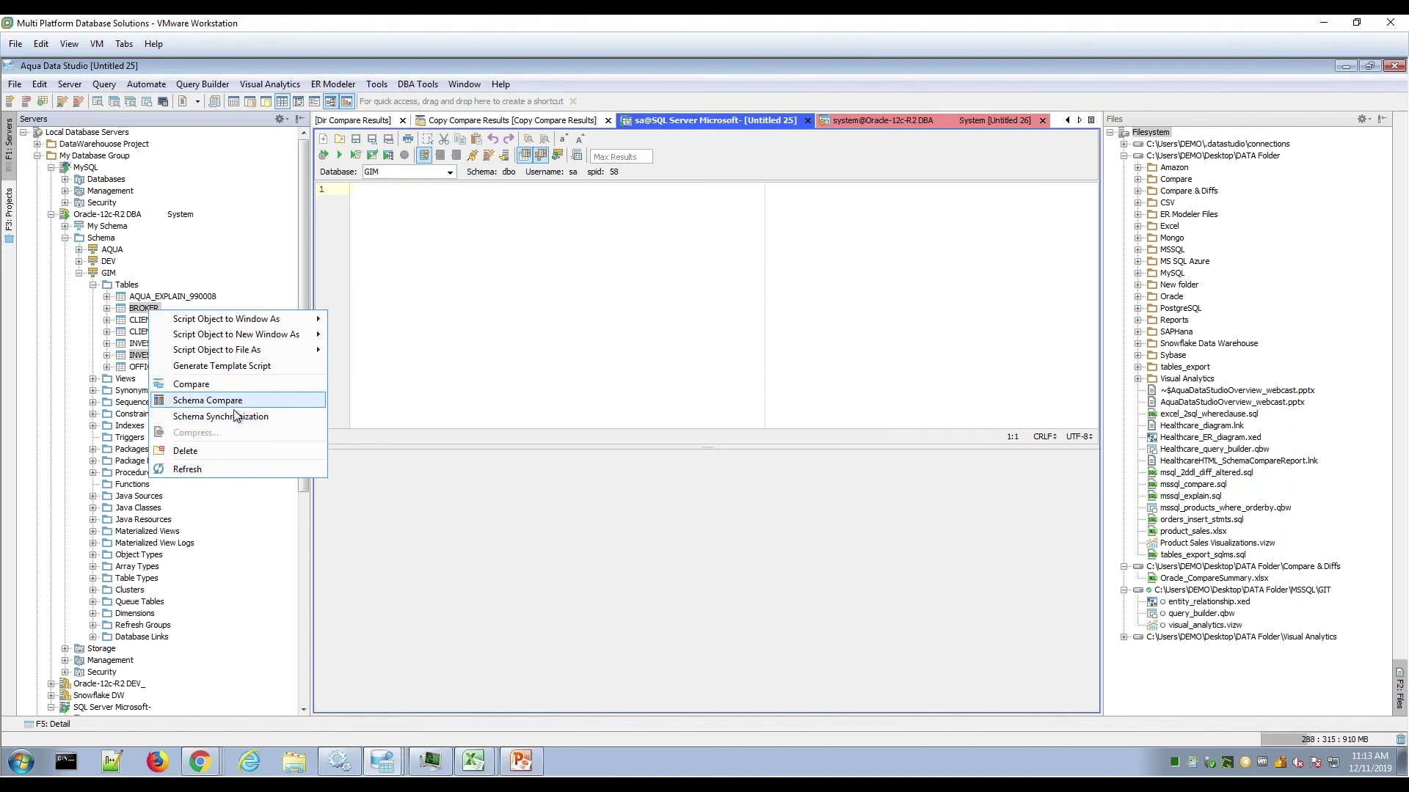
{"action": "left_click", "coordinate": [345, 482]}
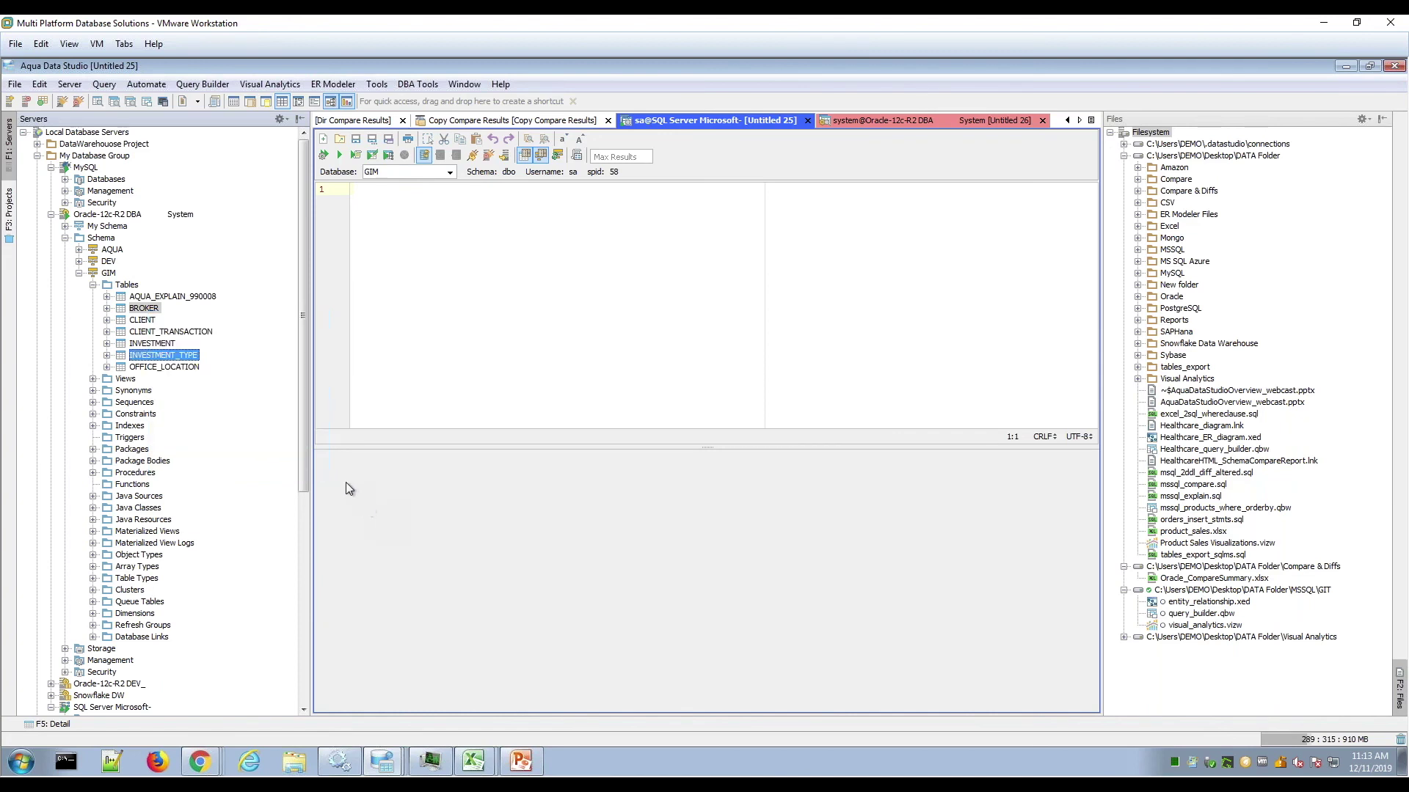
- Narrow the server tree and open the Schema Compare tool
{"action": "left_click_drag", "start_coordinate": [314, 472], "coordinate": [273, 473]}
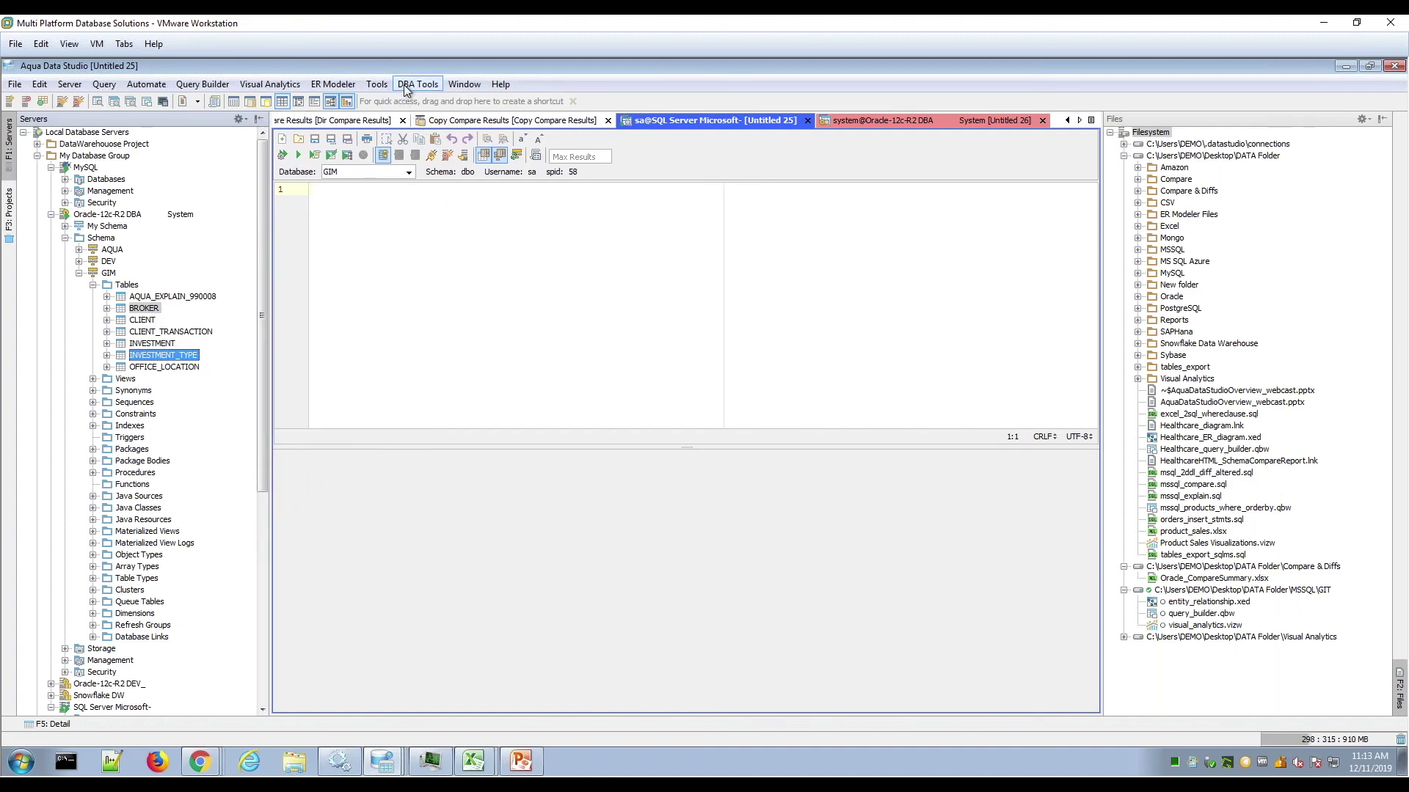
{"action": "left_click", "coordinate": [377, 85]}
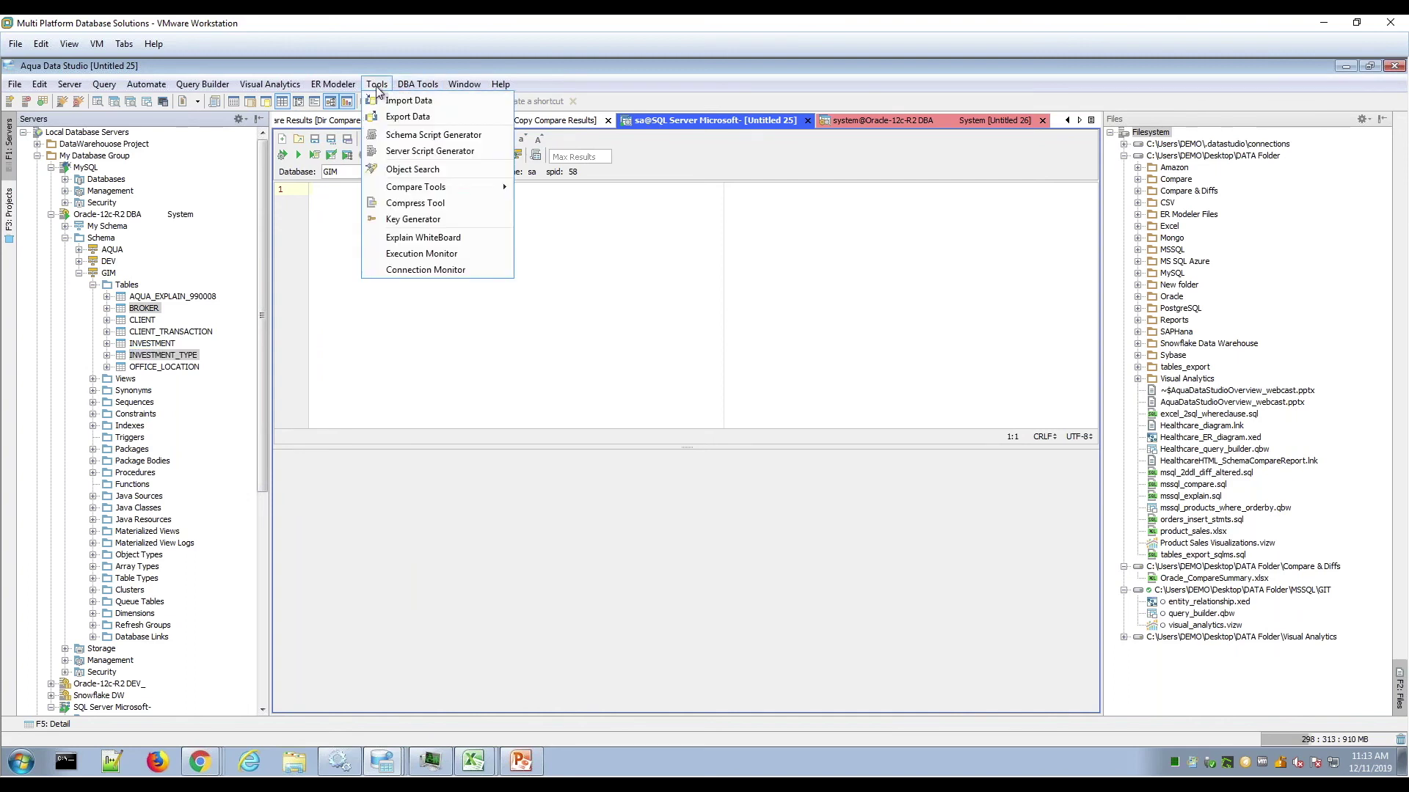
{"action": "mouse_move", "coordinate": [439, 194]}
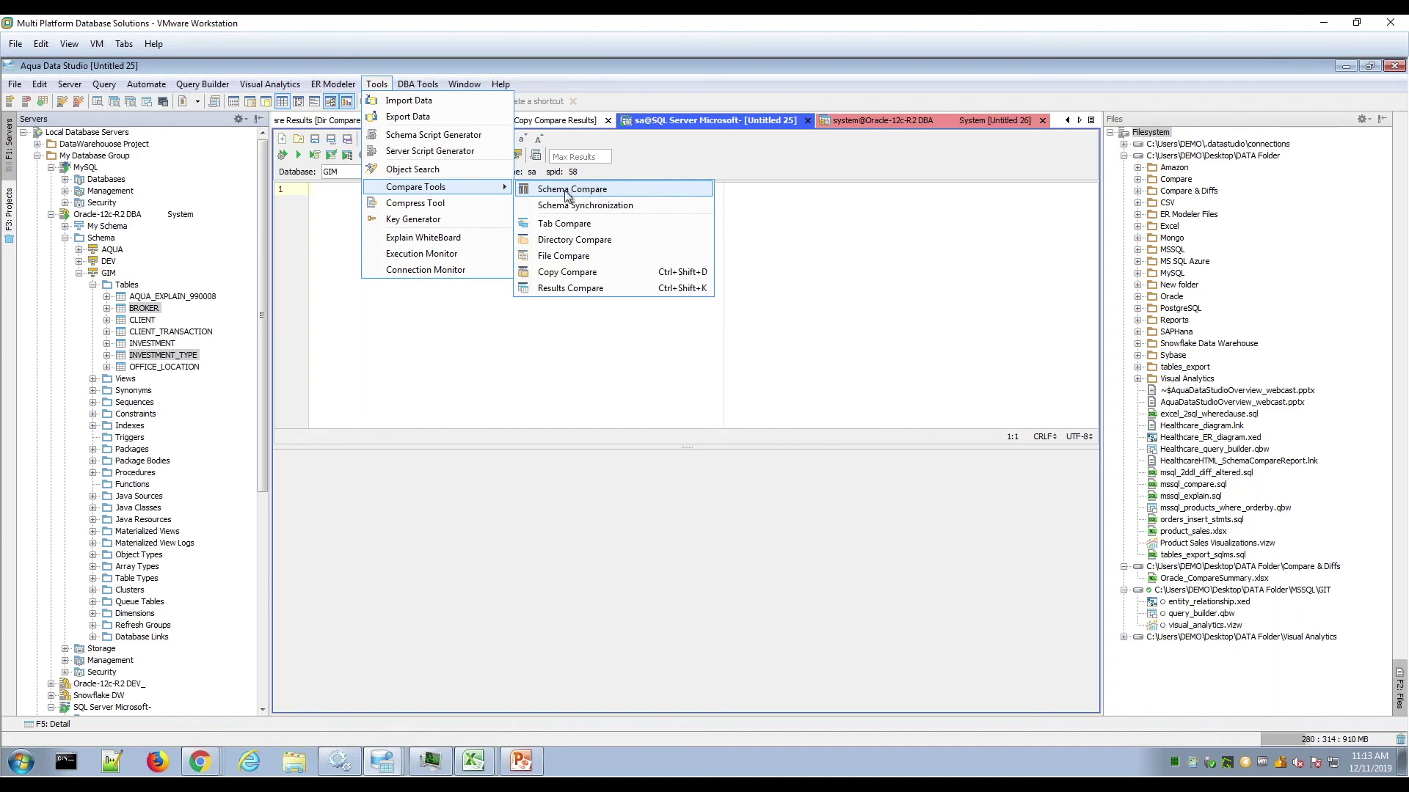
{"action": "left_click", "coordinate": [621, 193]}
{"action": "left_click_drag", "start_coordinate": [641, 152], "coordinate": [587, 173]}
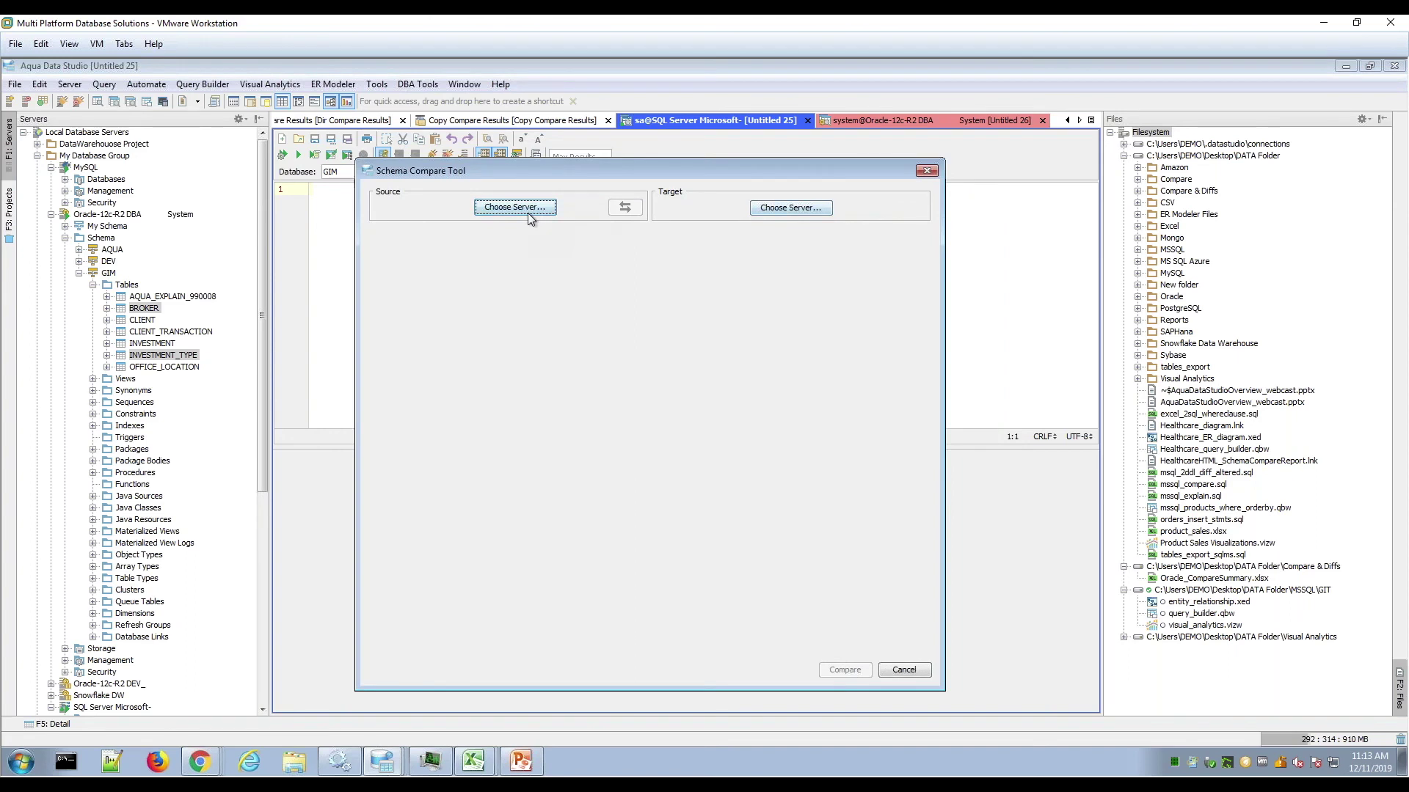
- Set the comparison source to the Healthcare Test database in My Database Group's SQL Server Microsoft- server
{"action": "left_click", "coordinate": [507, 208]}
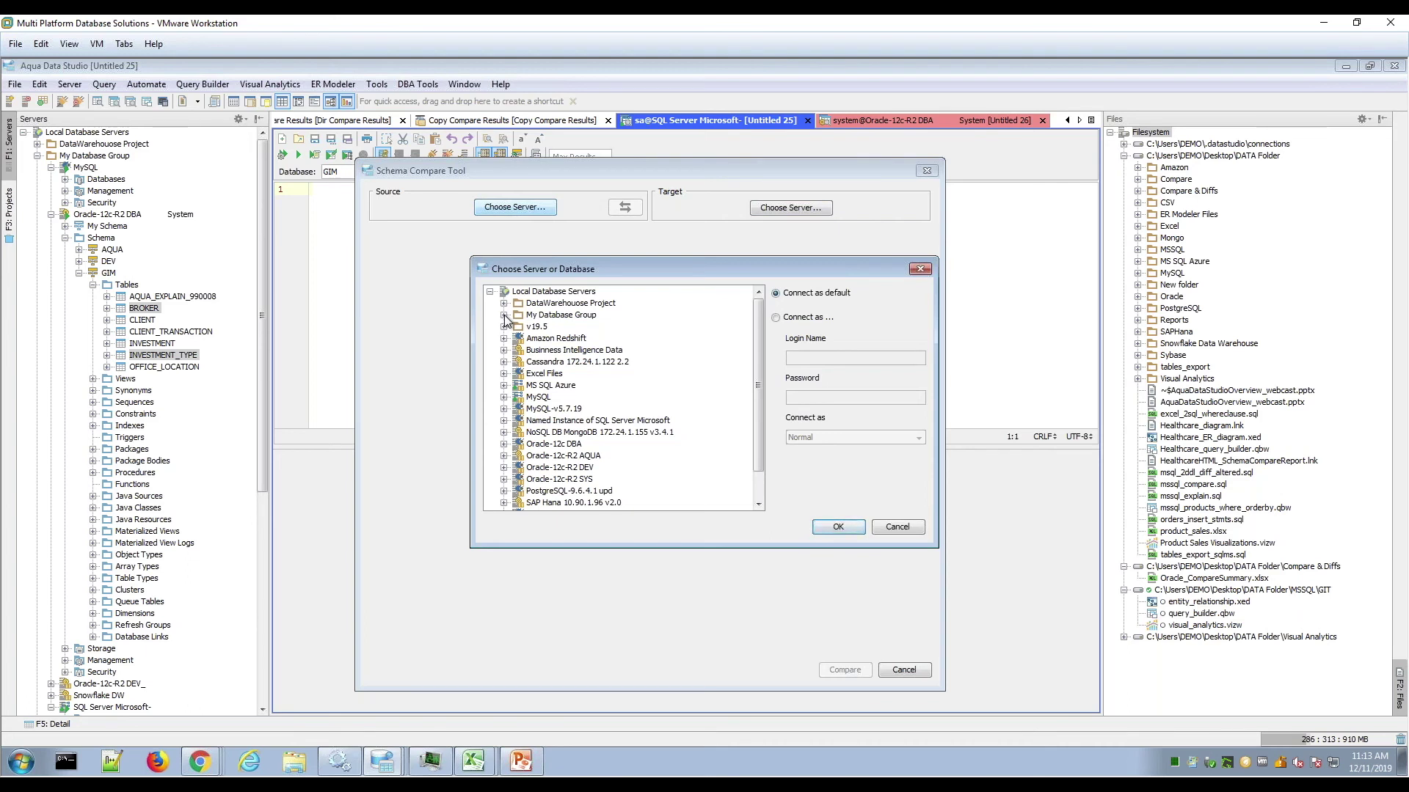
{"action": "left_click", "coordinate": [504, 315]}
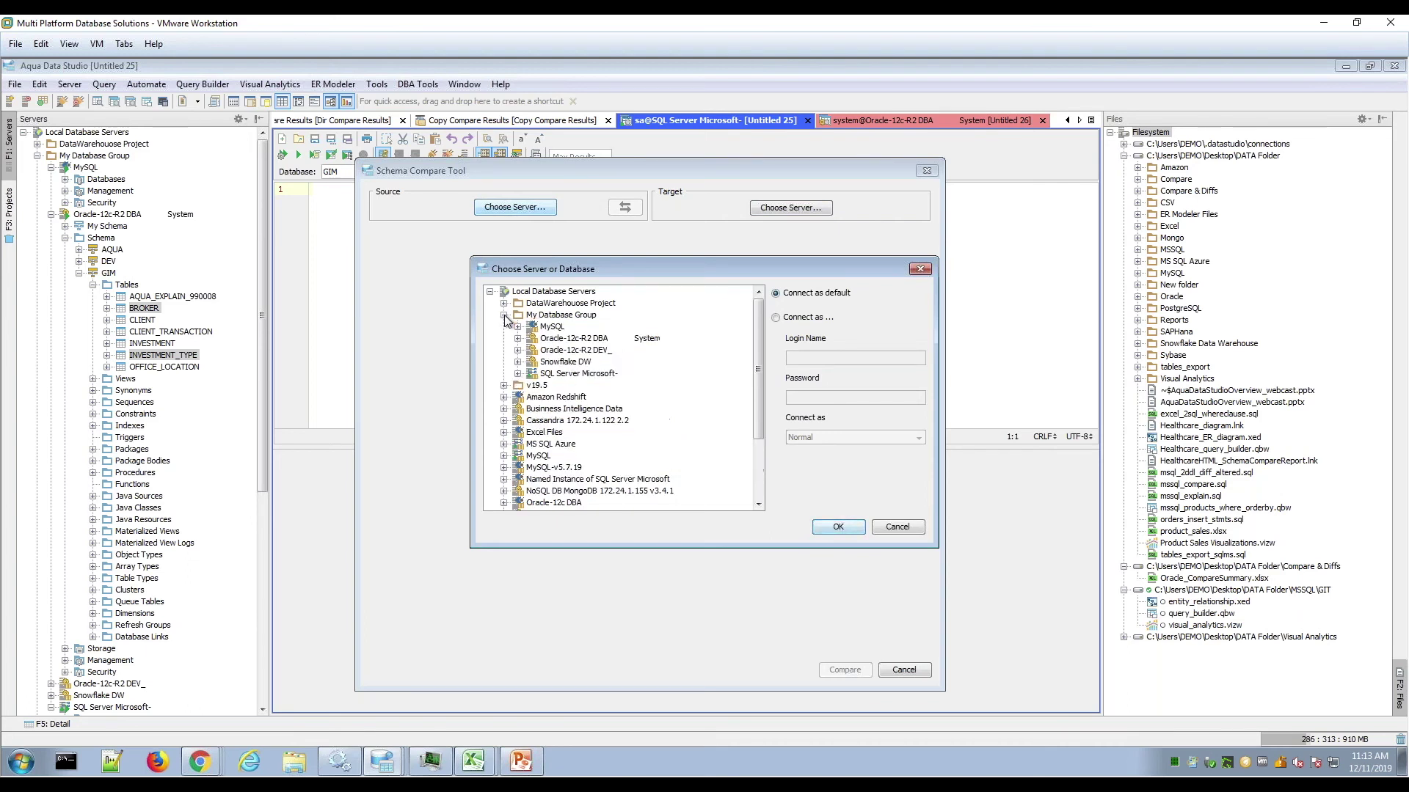
{"action": "left_click", "coordinate": [517, 374]}
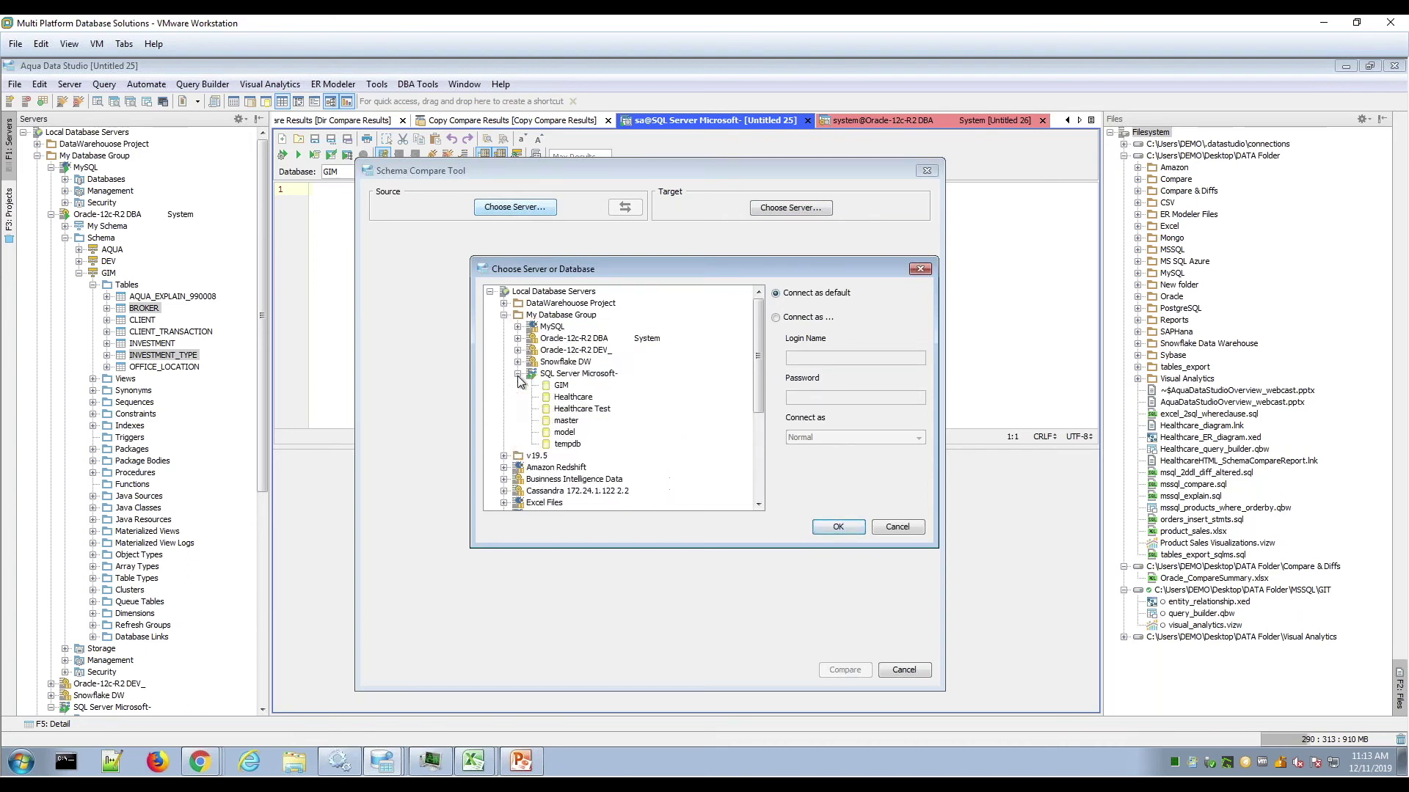
{"action": "left_click", "coordinate": [561, 398]}
{"action": "left_click", "coordinate": [566, 410]}
{"action": "left_click_drag", "start_coordinate": [645, 269], "coordinate": [592, 308]}
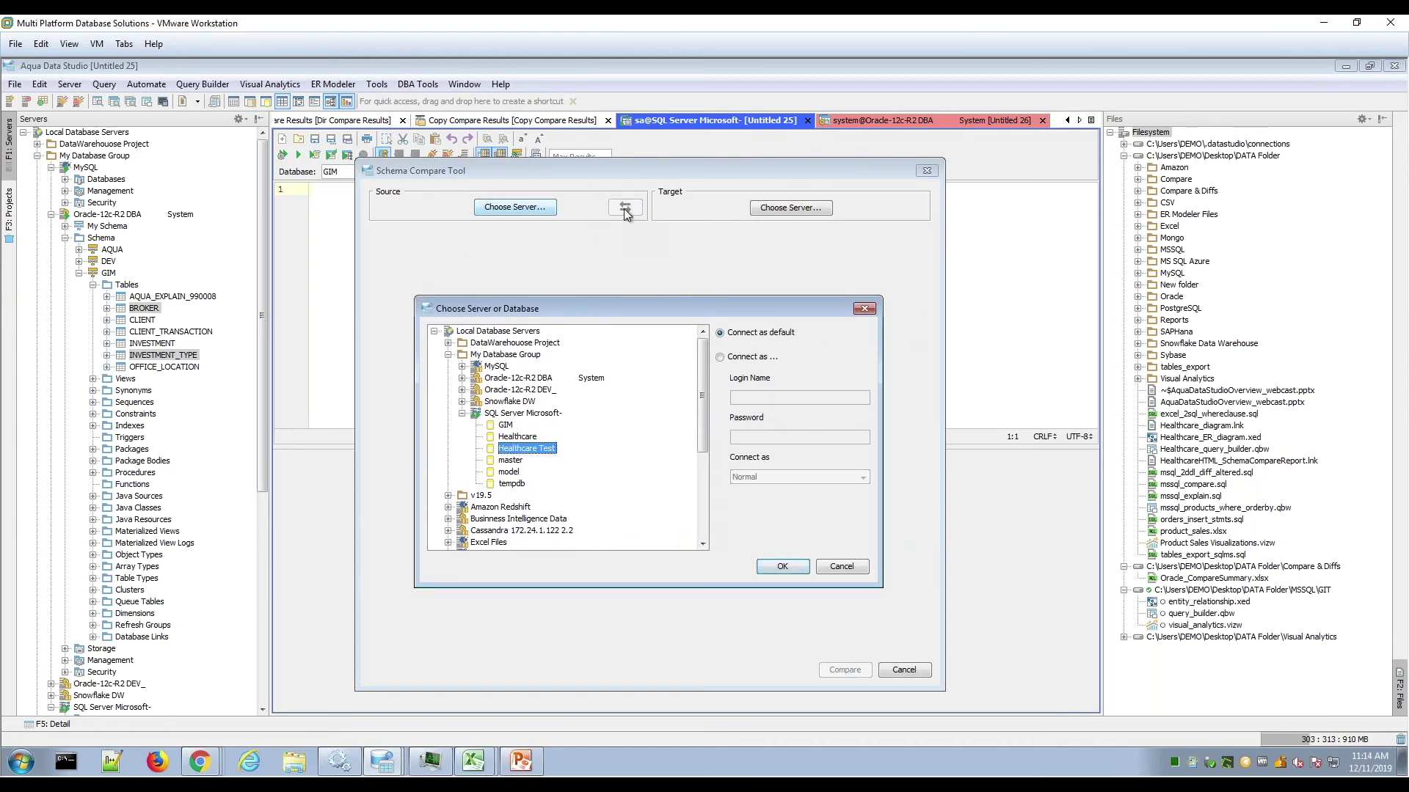
{"action": "left_click", "coordinate": [803, 571]}
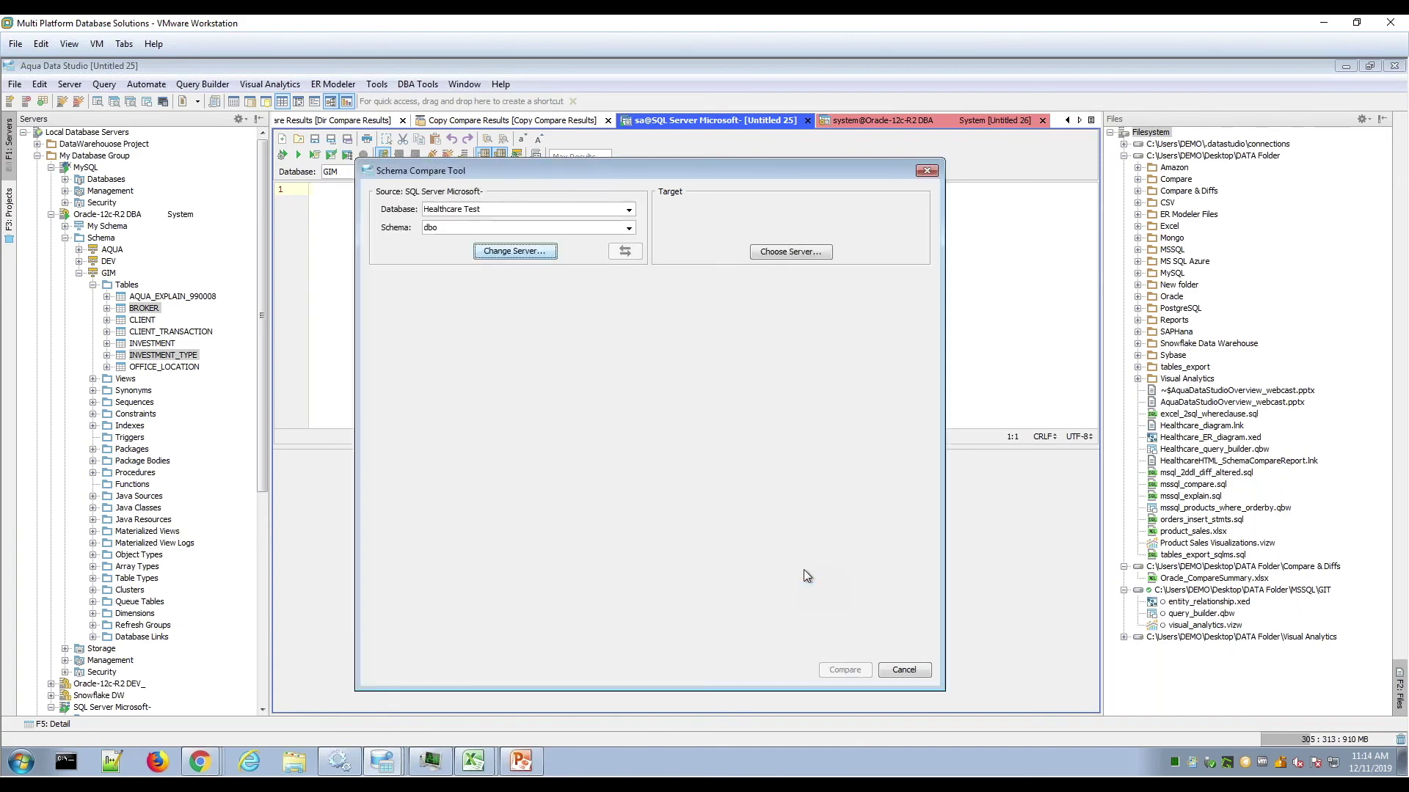
- Set the comparison target to the Healthcare database on the SQL Server Microsoft- server in My Database Group
{"action": "left_click", "coordinate": [774, 255]}
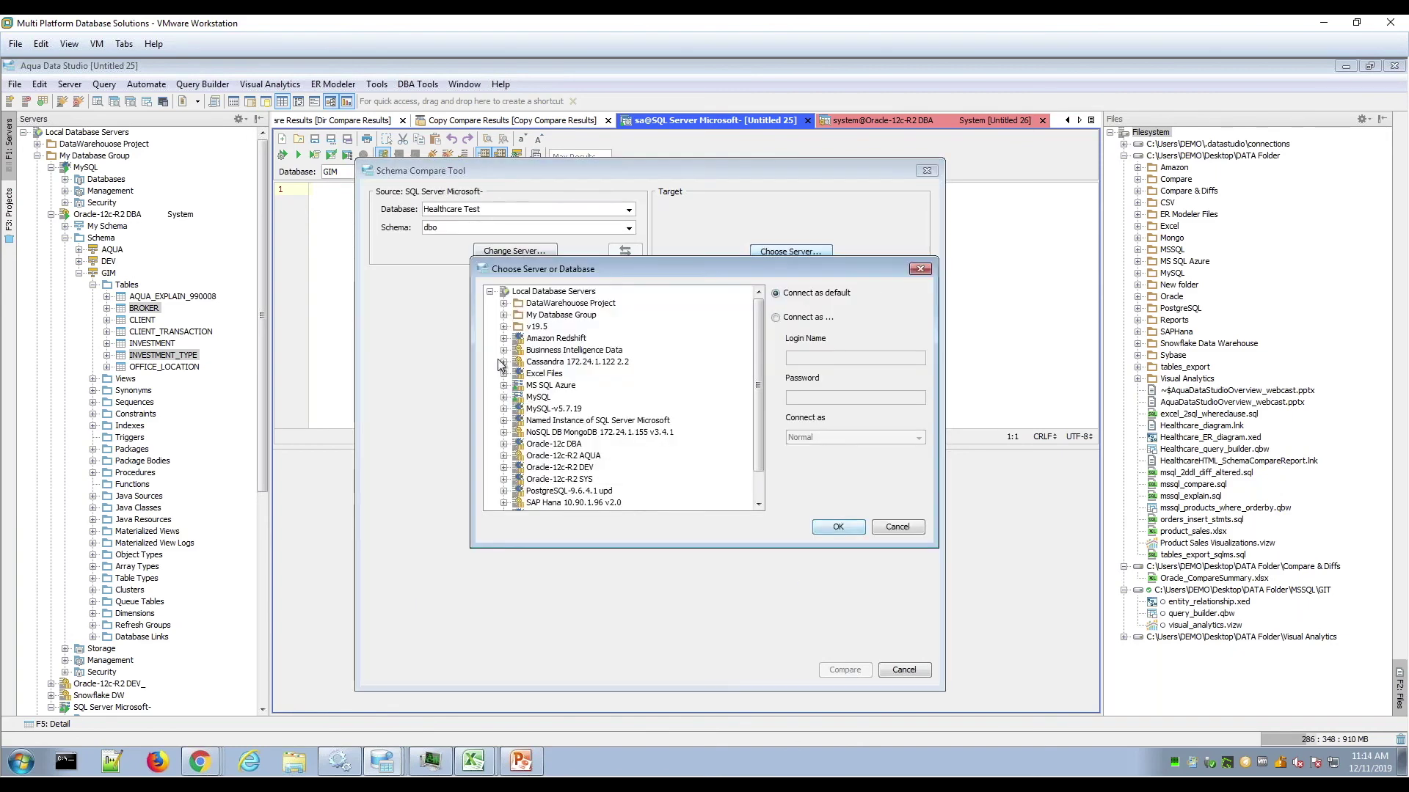
{"action": "left_click", "coordinate": [503, 315]}
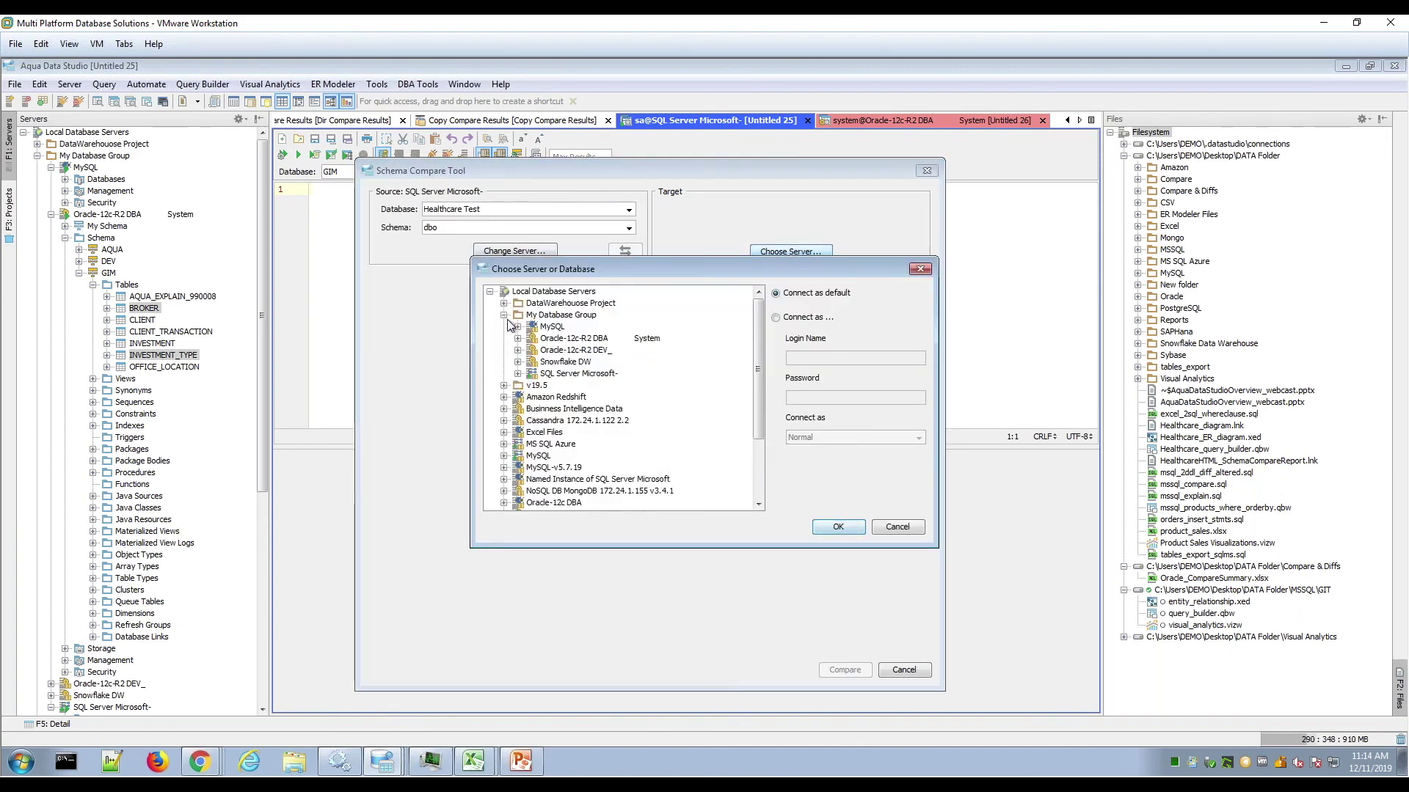
{"action": "left_click", "coordinate": [517, 374]}
{"action": "left_click", "coordinate": [573, 397]}
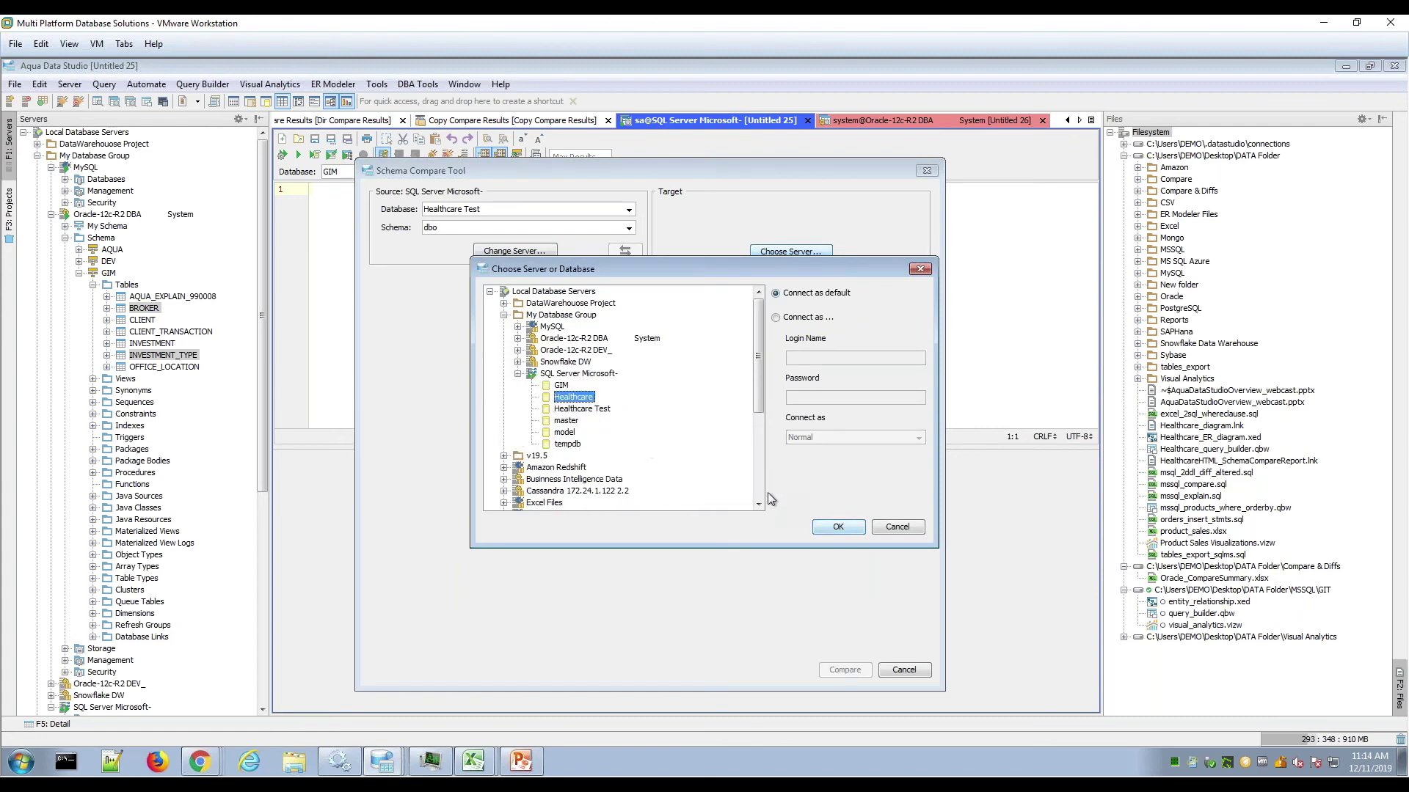
{"action": "left_click", "coordinate": [826, 529]}
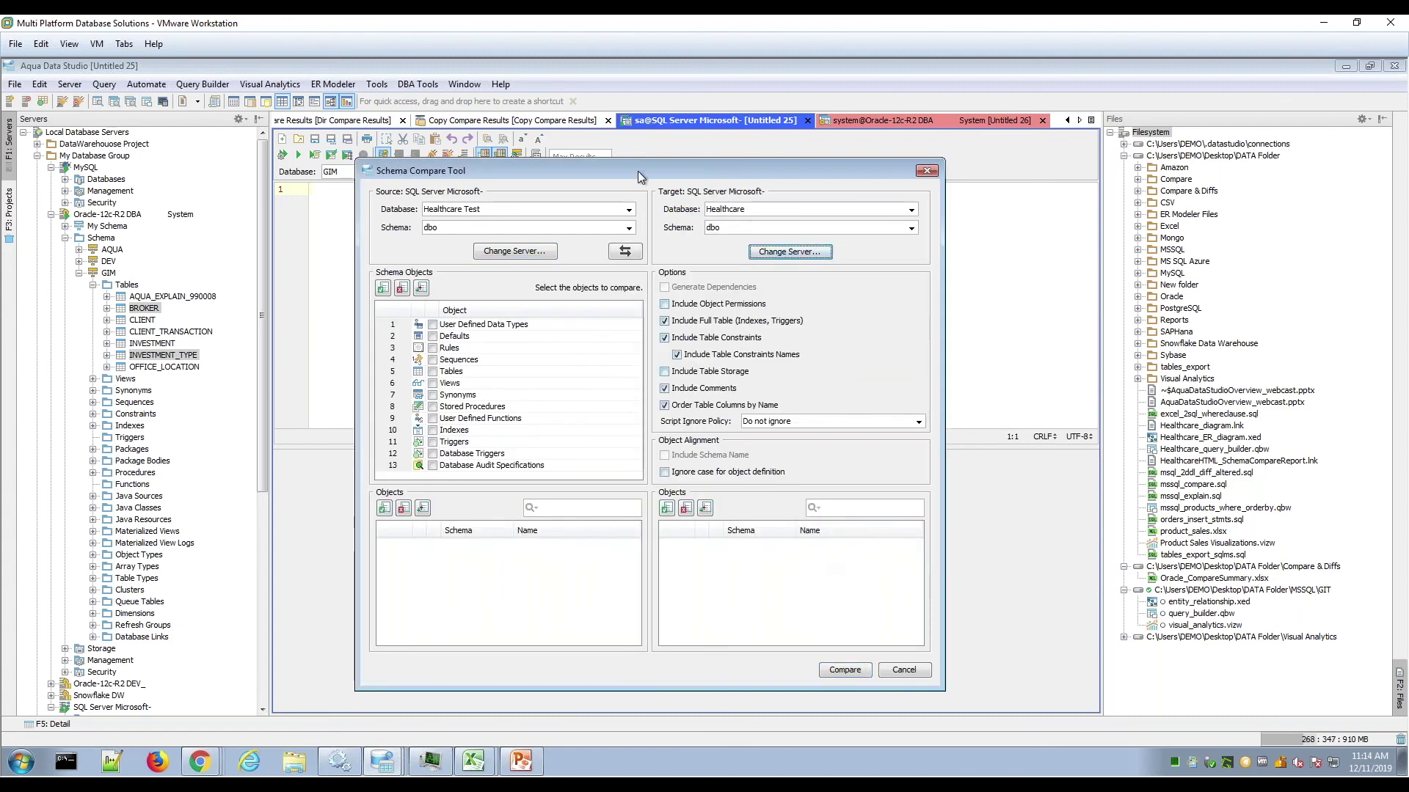
{"action": "left_click_drag", "start_coordinate": [633, 165], "coordinate": [622, 143]}
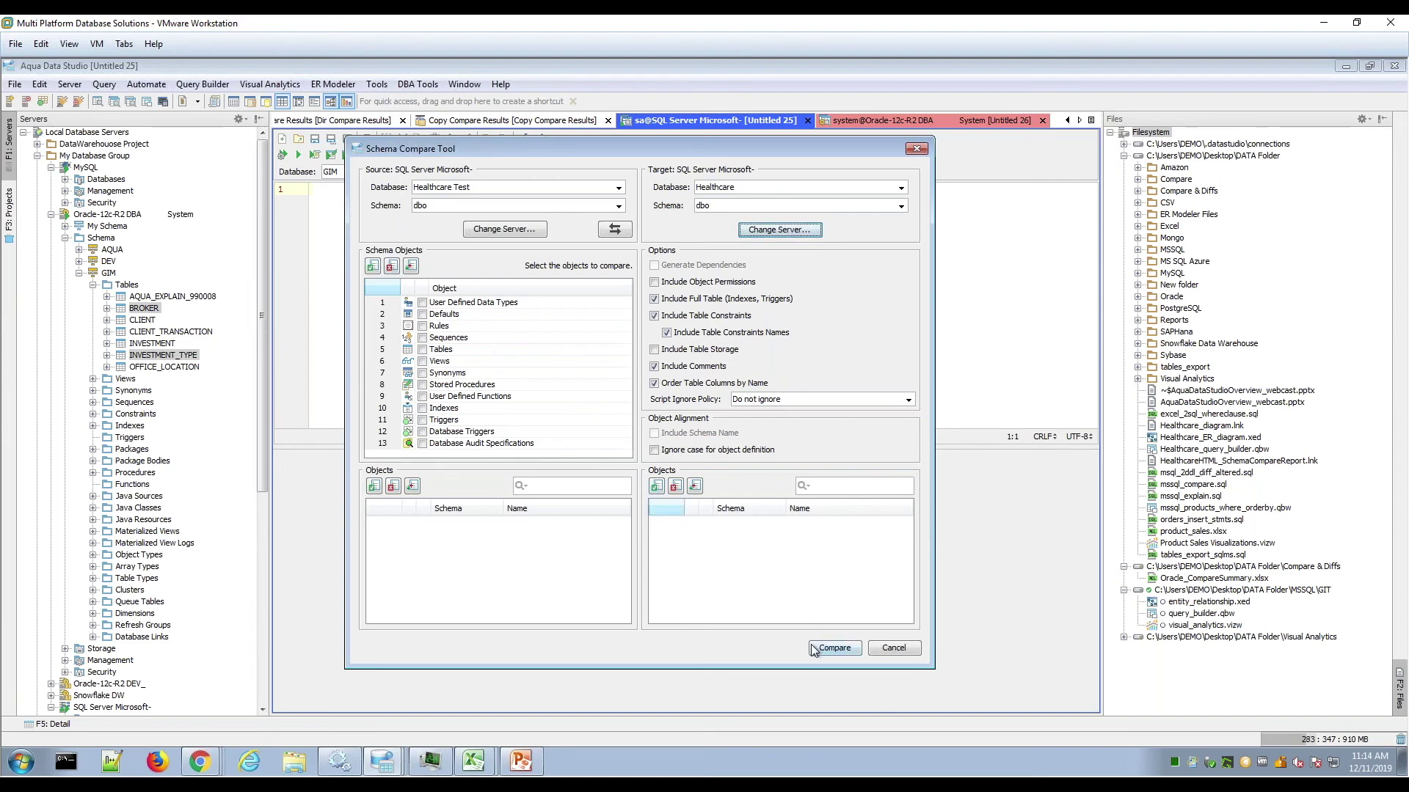
- Limit the schema objects to compare to Tables, Views and Stored Procedures
{"action": "left_click", "coordinate": [375, 268]}
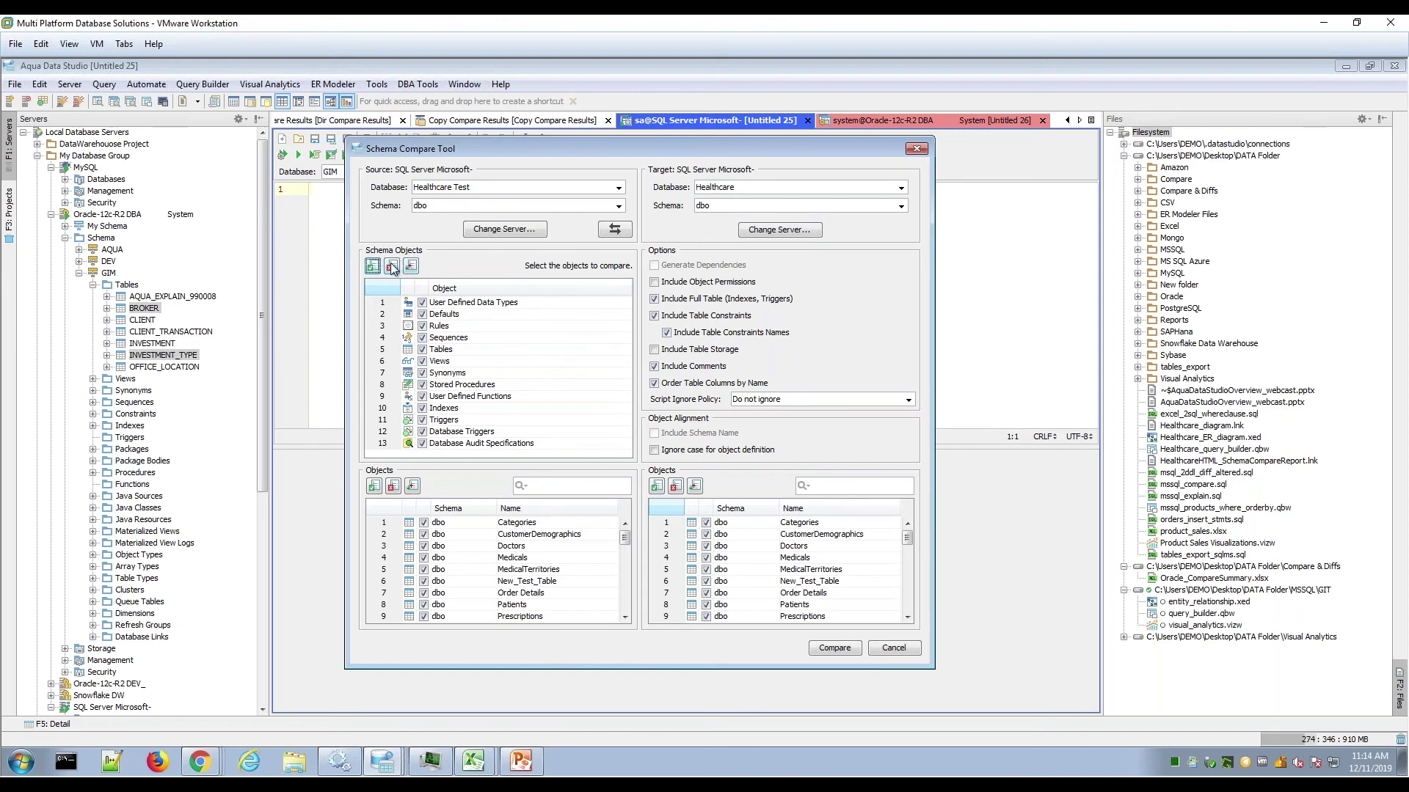
{"action": "left_click_drag", "start_coordinate": [475, 154], "coordinate": [462, 153]}
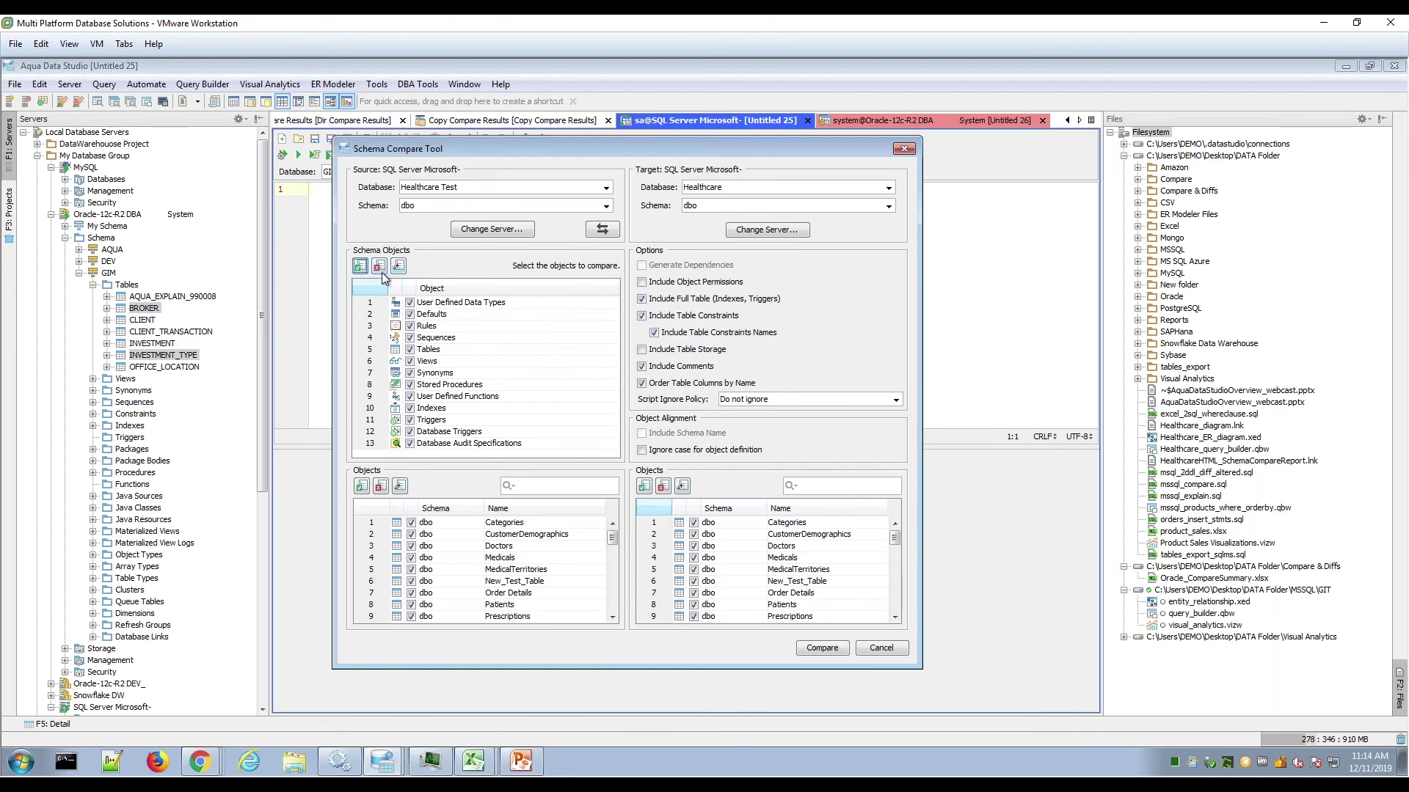
{"action": "left_click", "coordinate": [379, 267]}
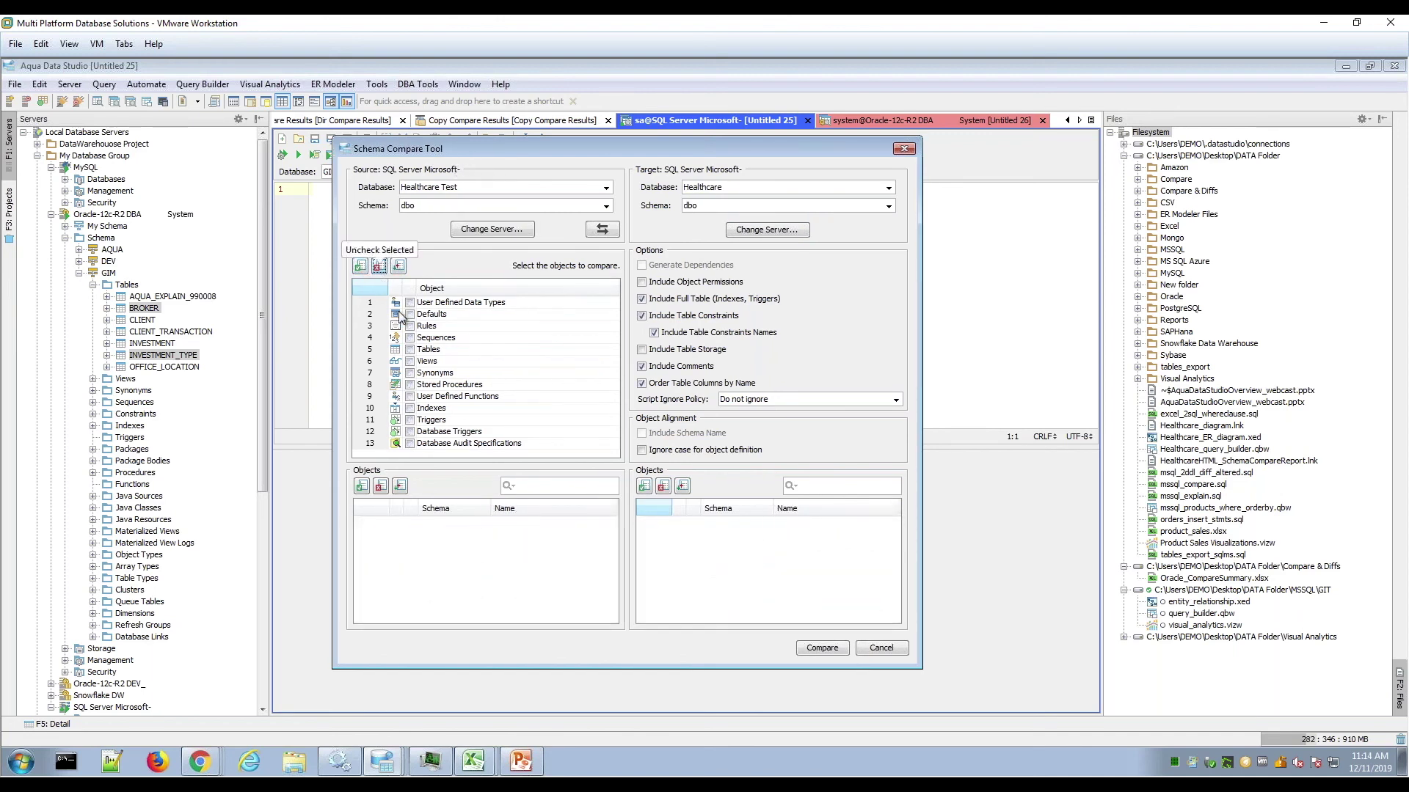
{"action": "left_click", "coordinate": [409, 350]}
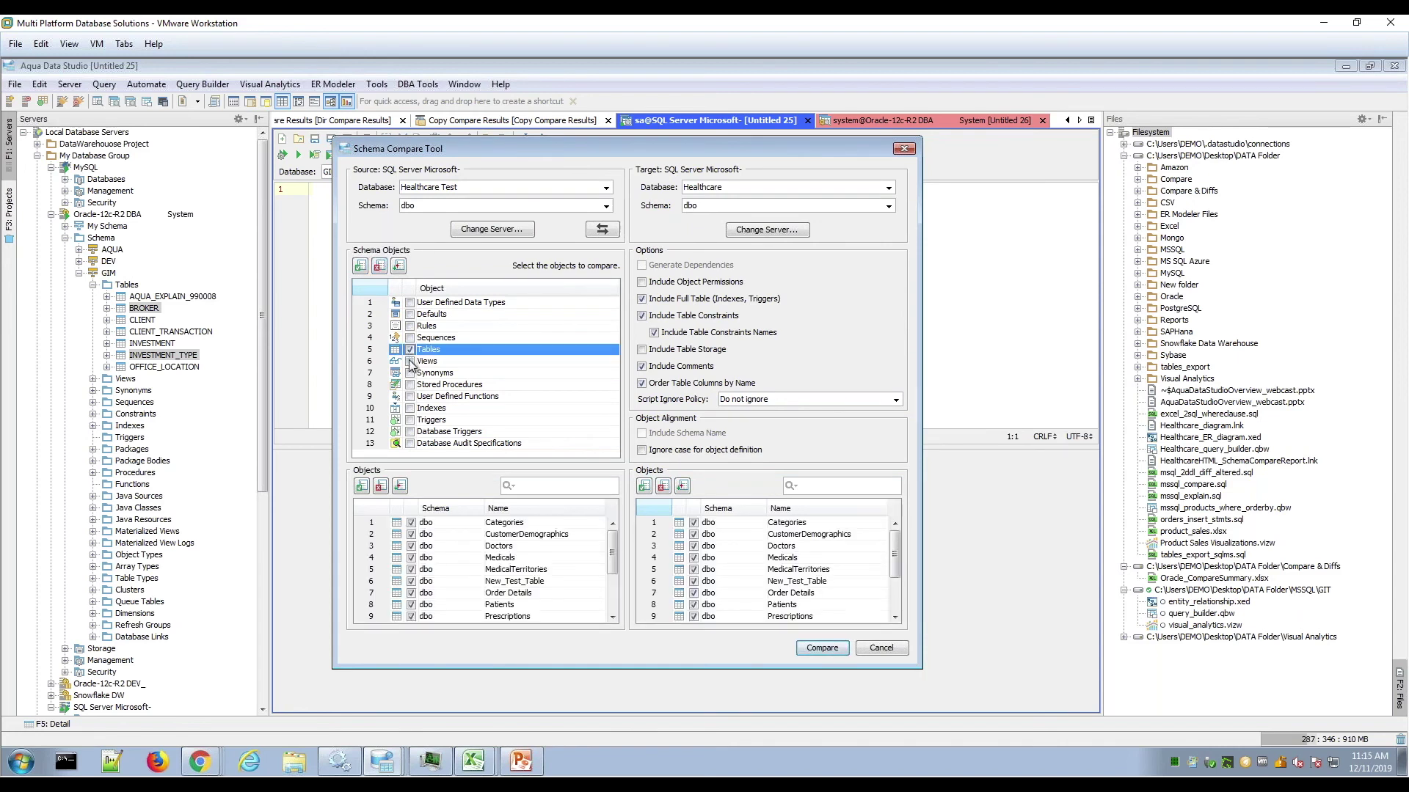
{"action": "left_click", "coordinate": [409, 362]}
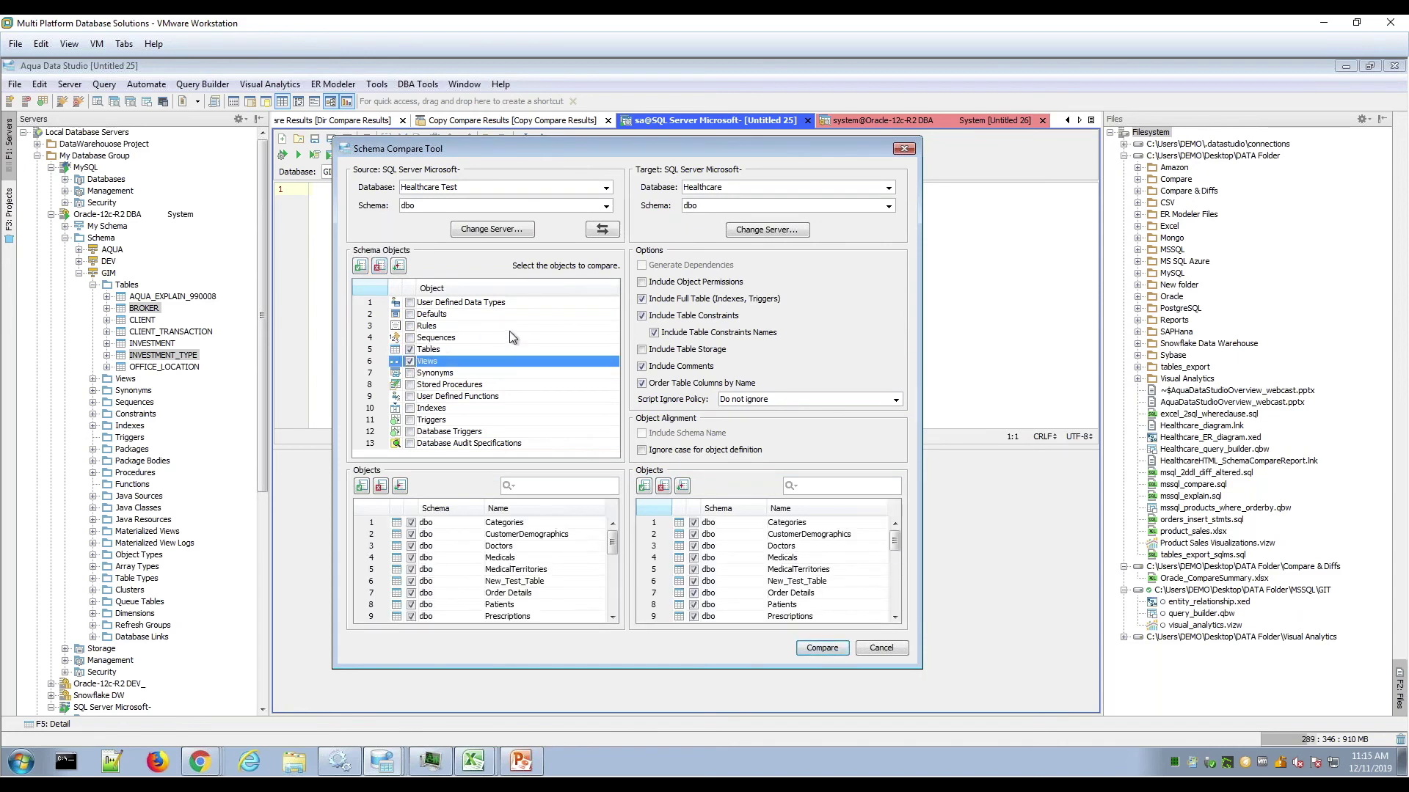
{"action": "left_click", "coordinate": [409, 386]}
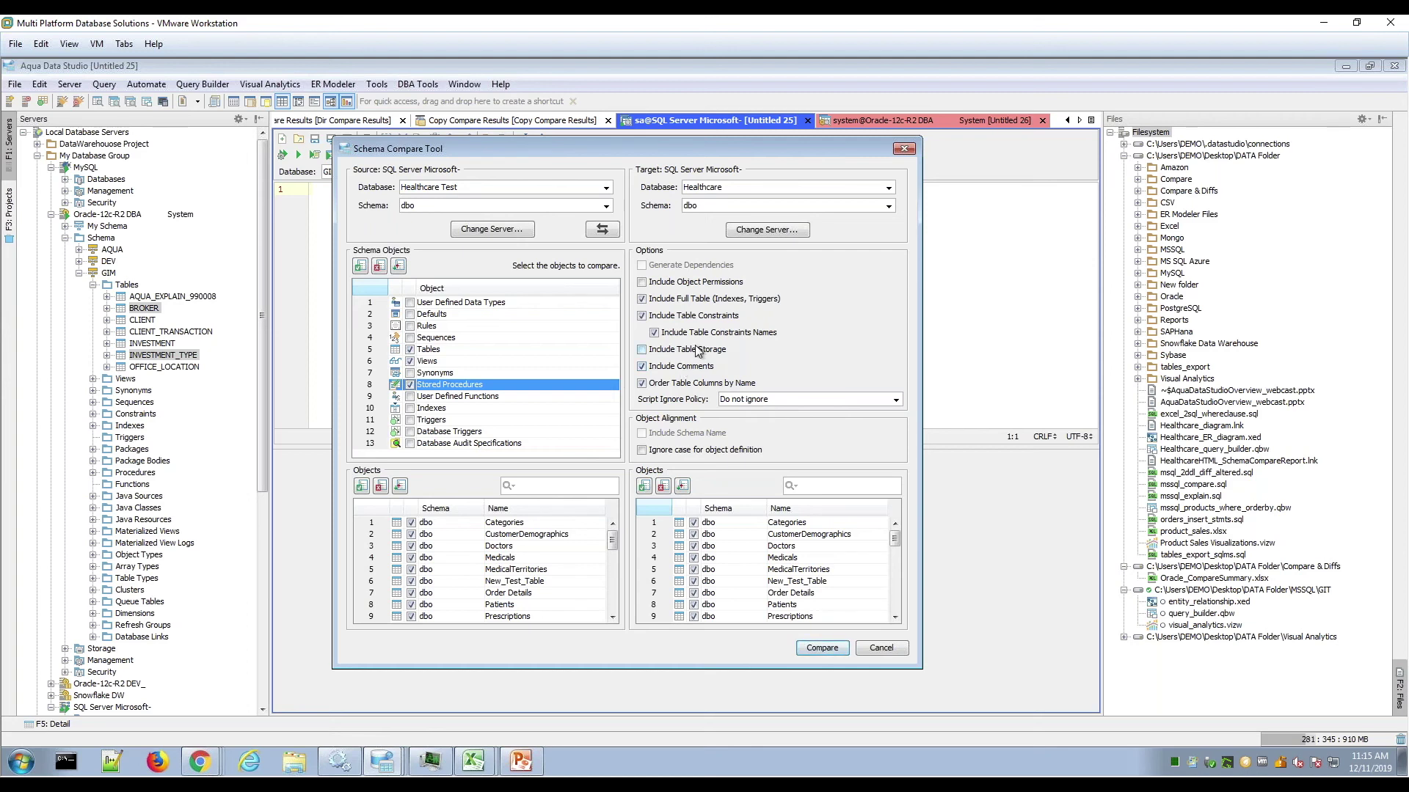
- Review the script ignore policy choices and other options available for the schema comparison
{"action": "left_click", "coordinate": [896, 401]}
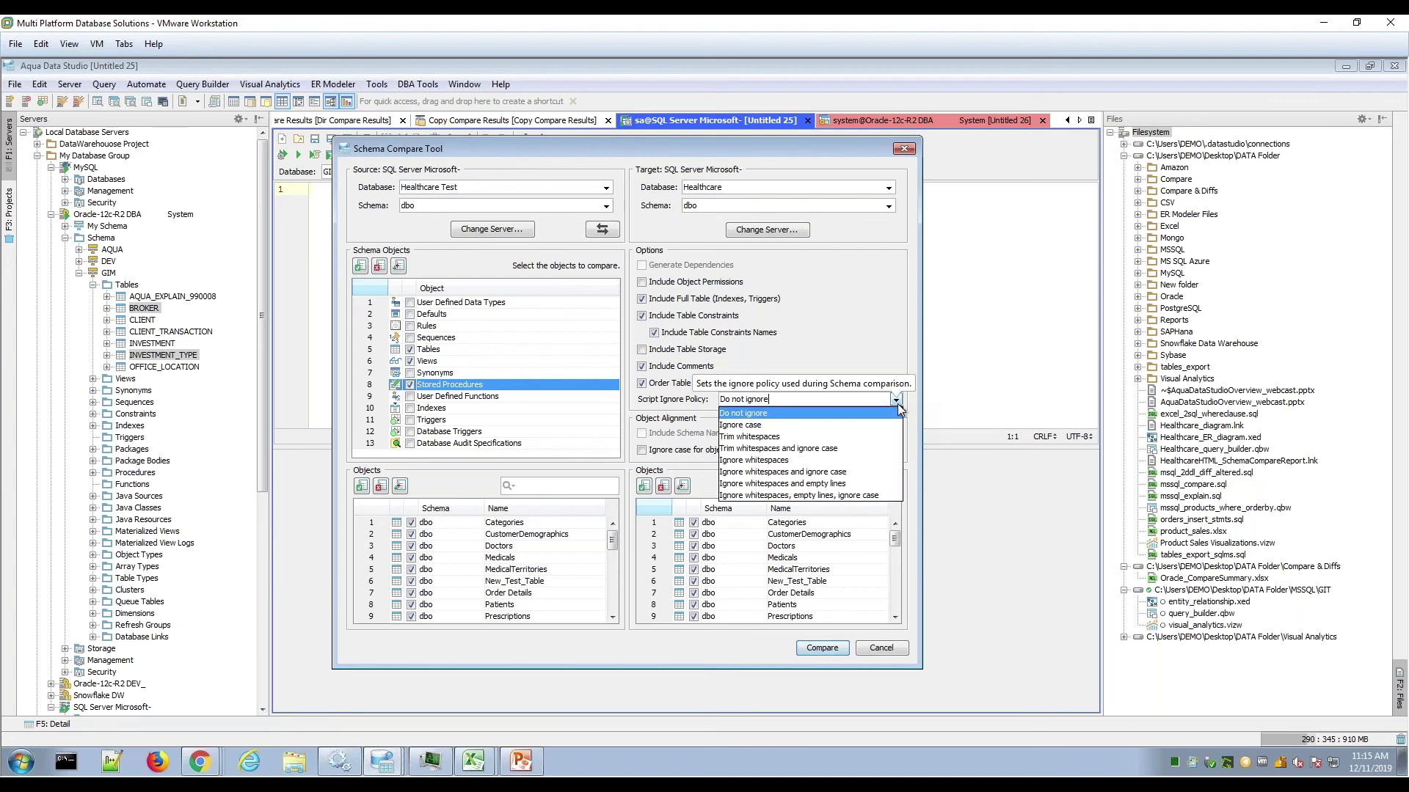
{"action": "left_click", "coordinate": [910, 406]}
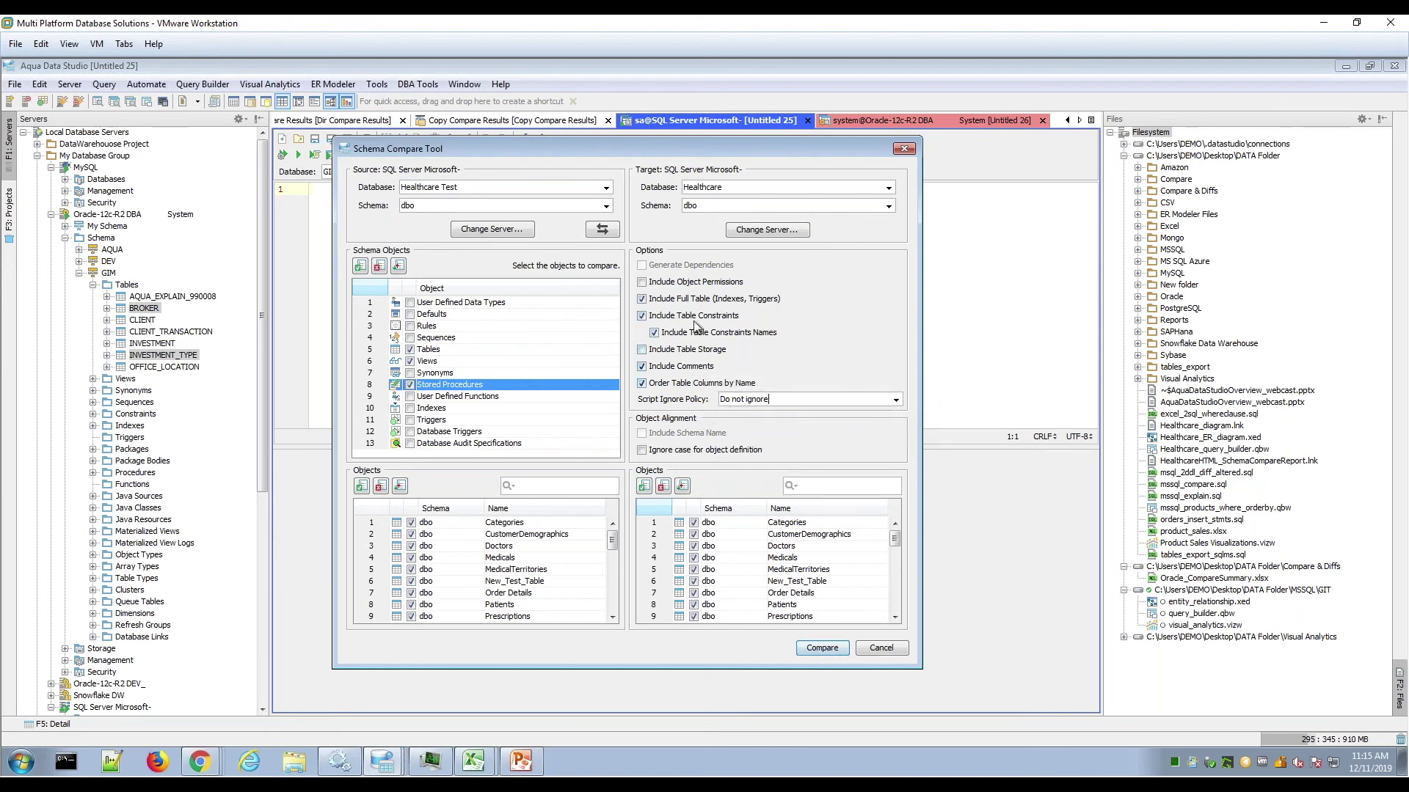
{"action": "left_click_drag", "start_coordinate": [672, 151], "coordinate": [628, 171]}
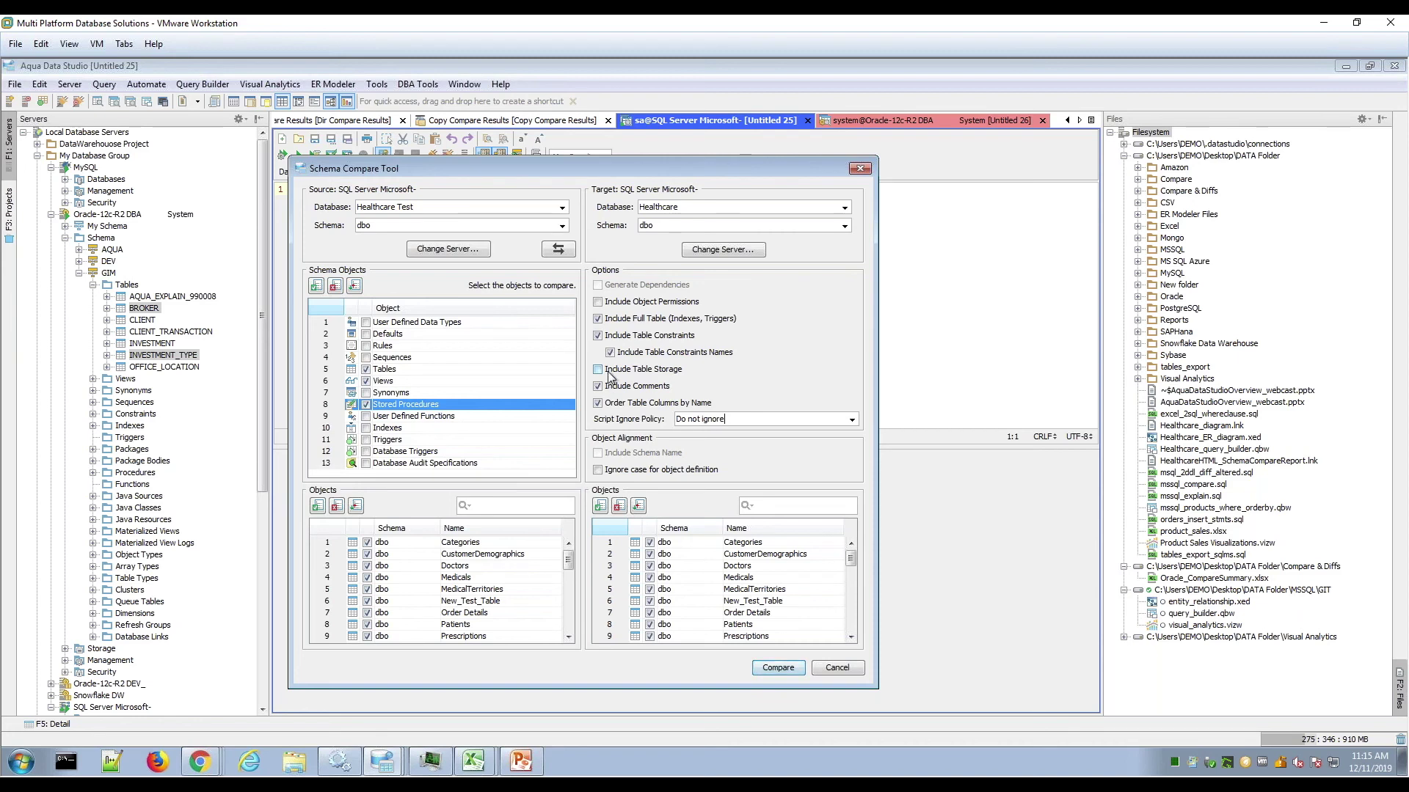
{"action": "left_click_drag", "start_coordinate": [637, 166], "coordinate": [674, 166]}
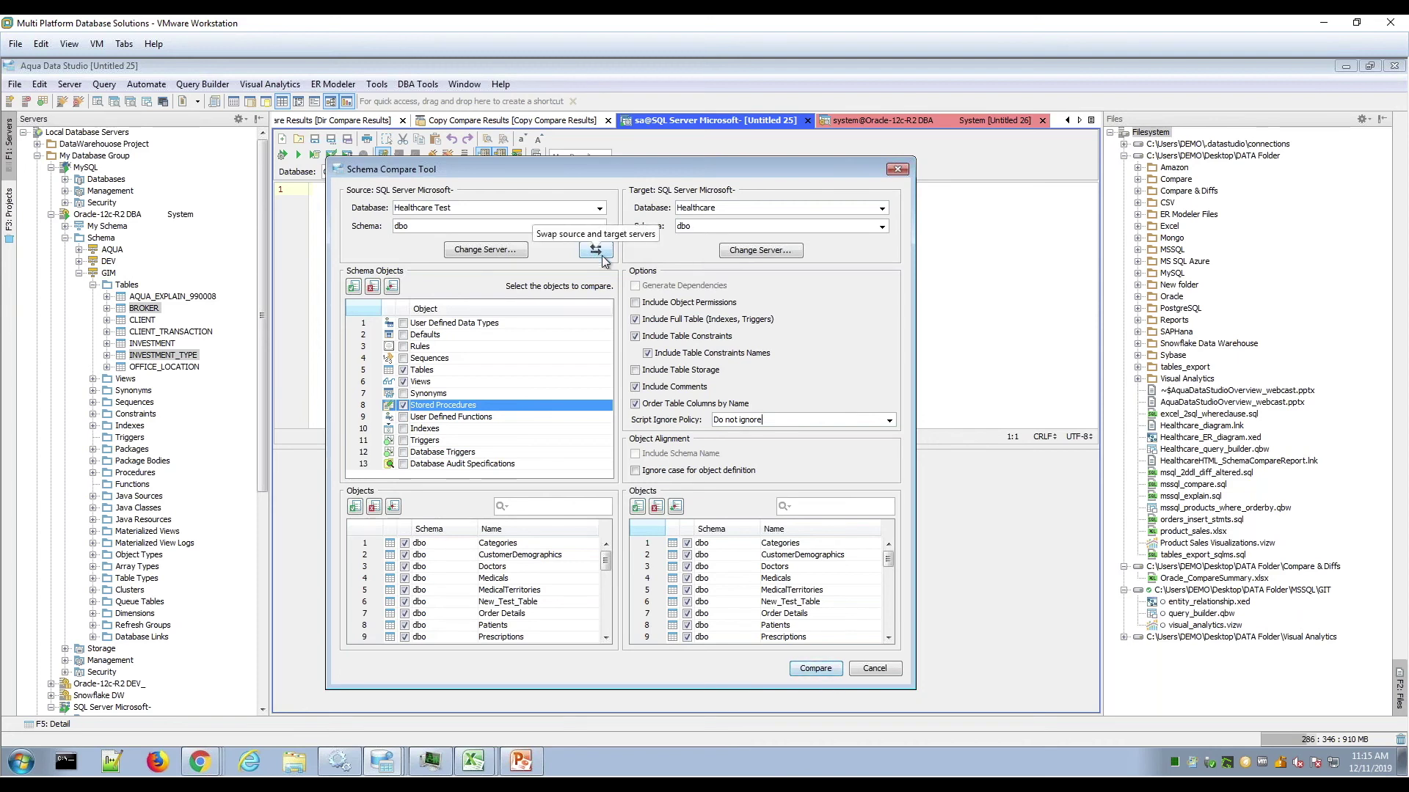
- Swap the comparison's source and target databases, reselect Stored Procedures and Tables as objects, and cancel the comparison setup
{"action": "left_click", "coordinate": [603, 256]}
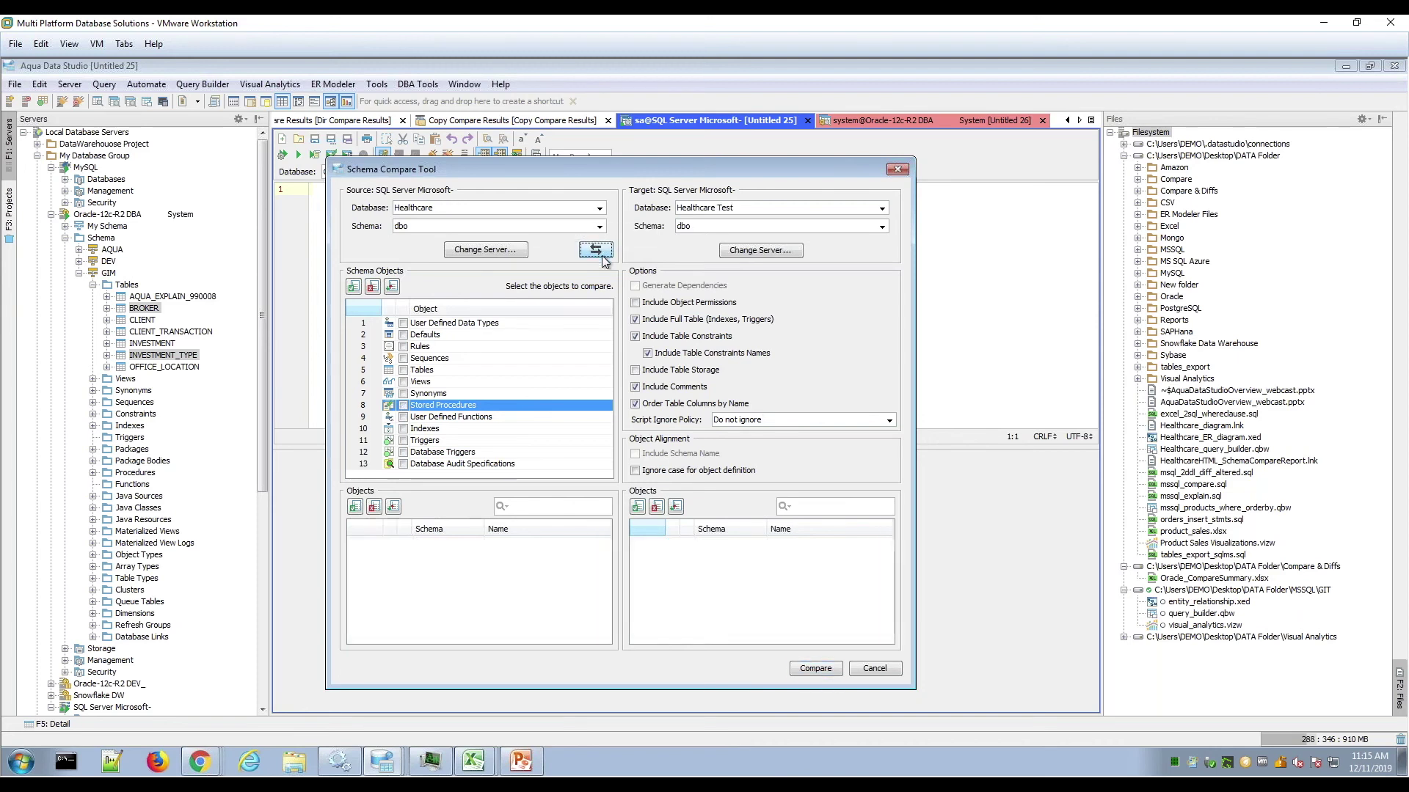
{"action": "left_click", "coordinate": [359, 290]}
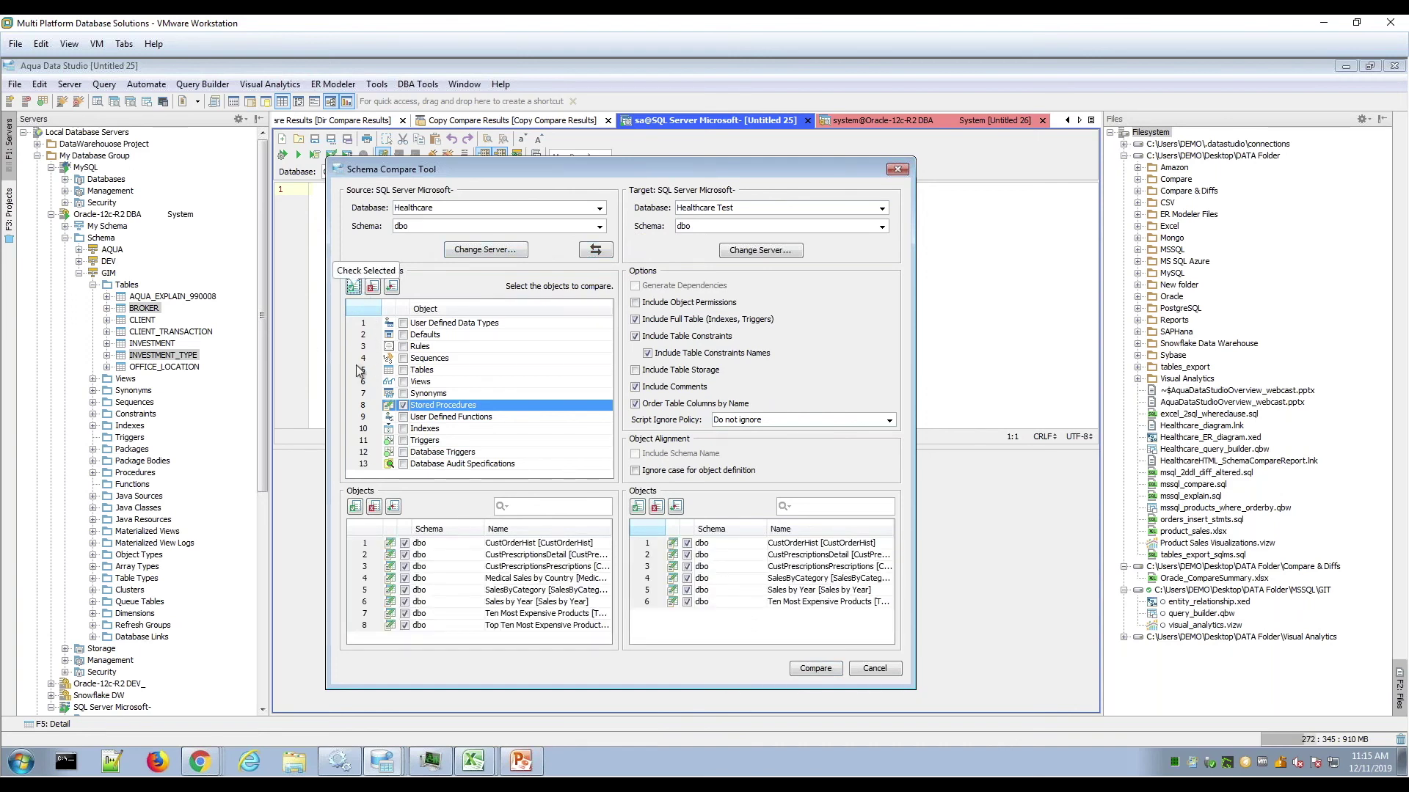
{"action": "left_click", "coordinate": [403, 370]}
{"action": "left_click_drag", "start_coordinate": [654, 171], "coordinate": [711, 159]}
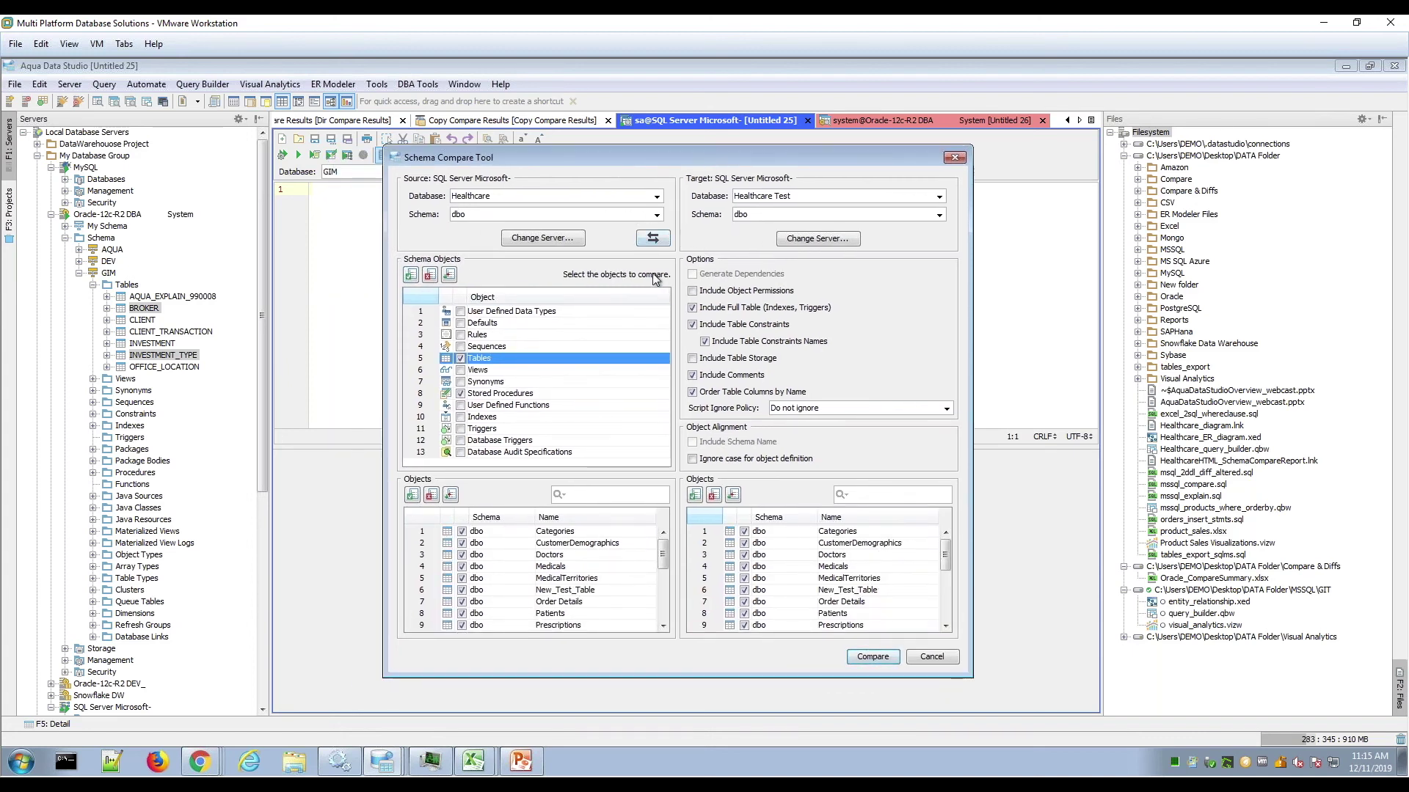
{"action": "left_click_drag", "start_coordinate": [664, 156], "coordinate": [630, 159]}
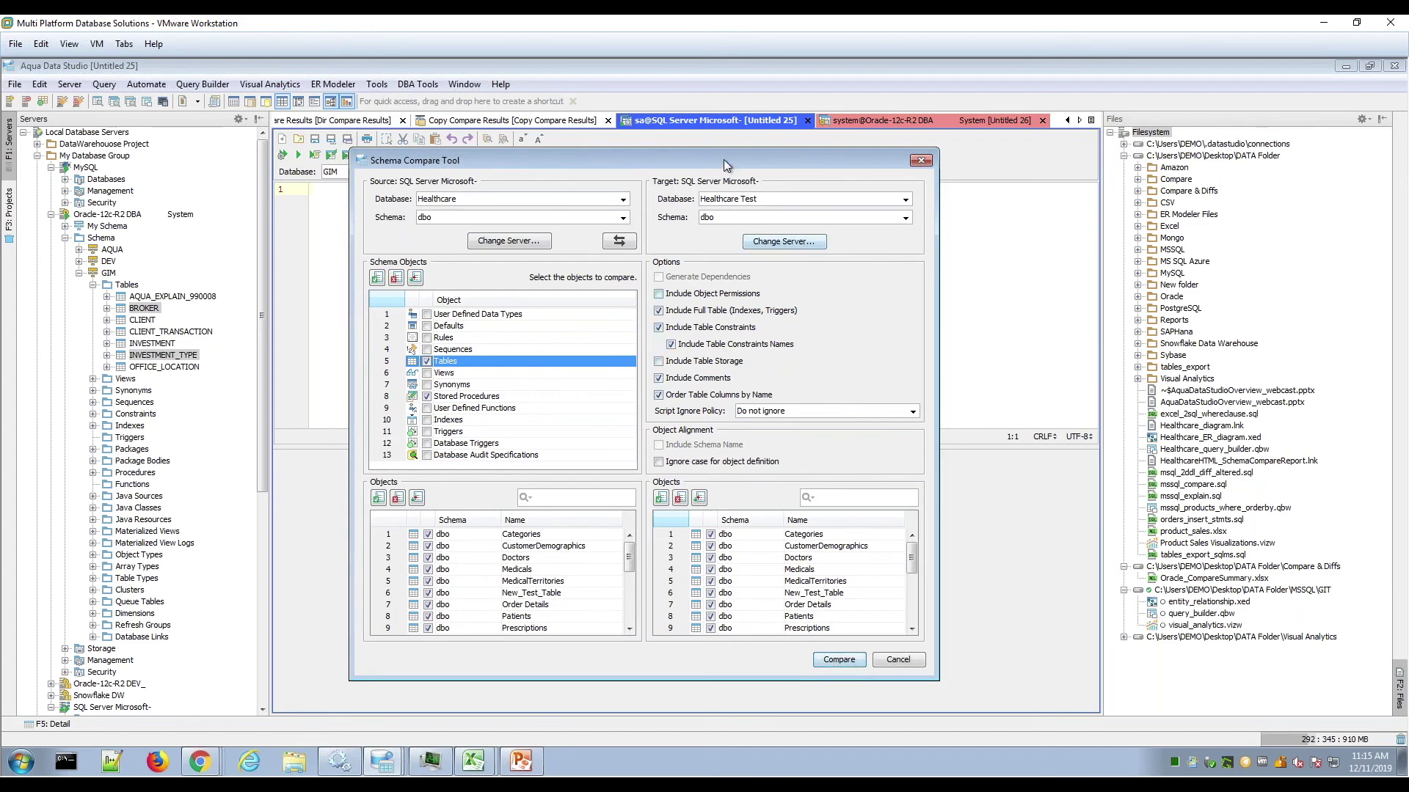
{"action": "left_click_drag", "start_coordinate": [724, 160], "coordinate": [751, 158]}
{"action": "left_click", "coordinate": [925, 656]}
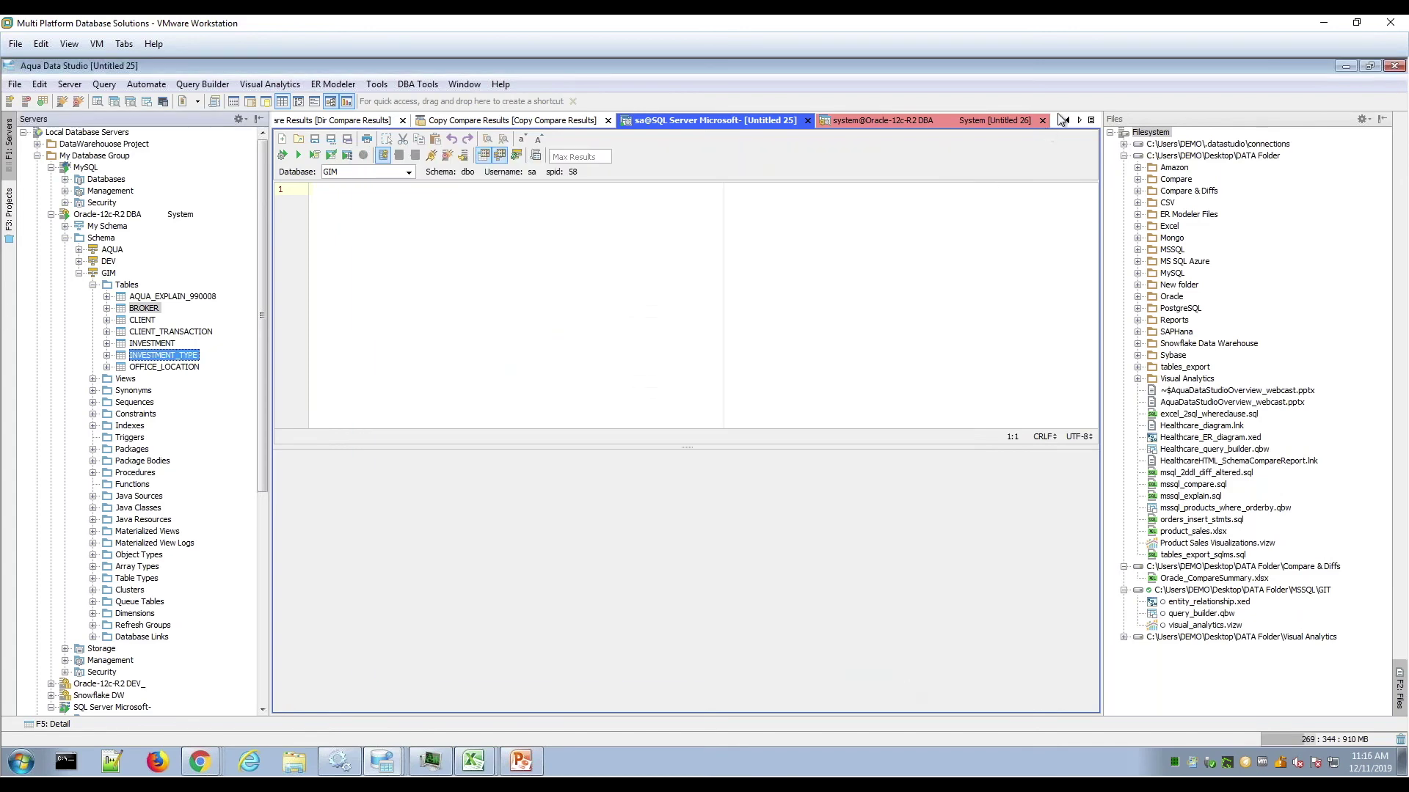
- View the existing Oracle-to-SQL Server GIM schema comparison results and inspect the differences for the CLIENT_TRANSACTION and CLIENT tables
{"action": "left_click", "coordinate": [1091, 120]}
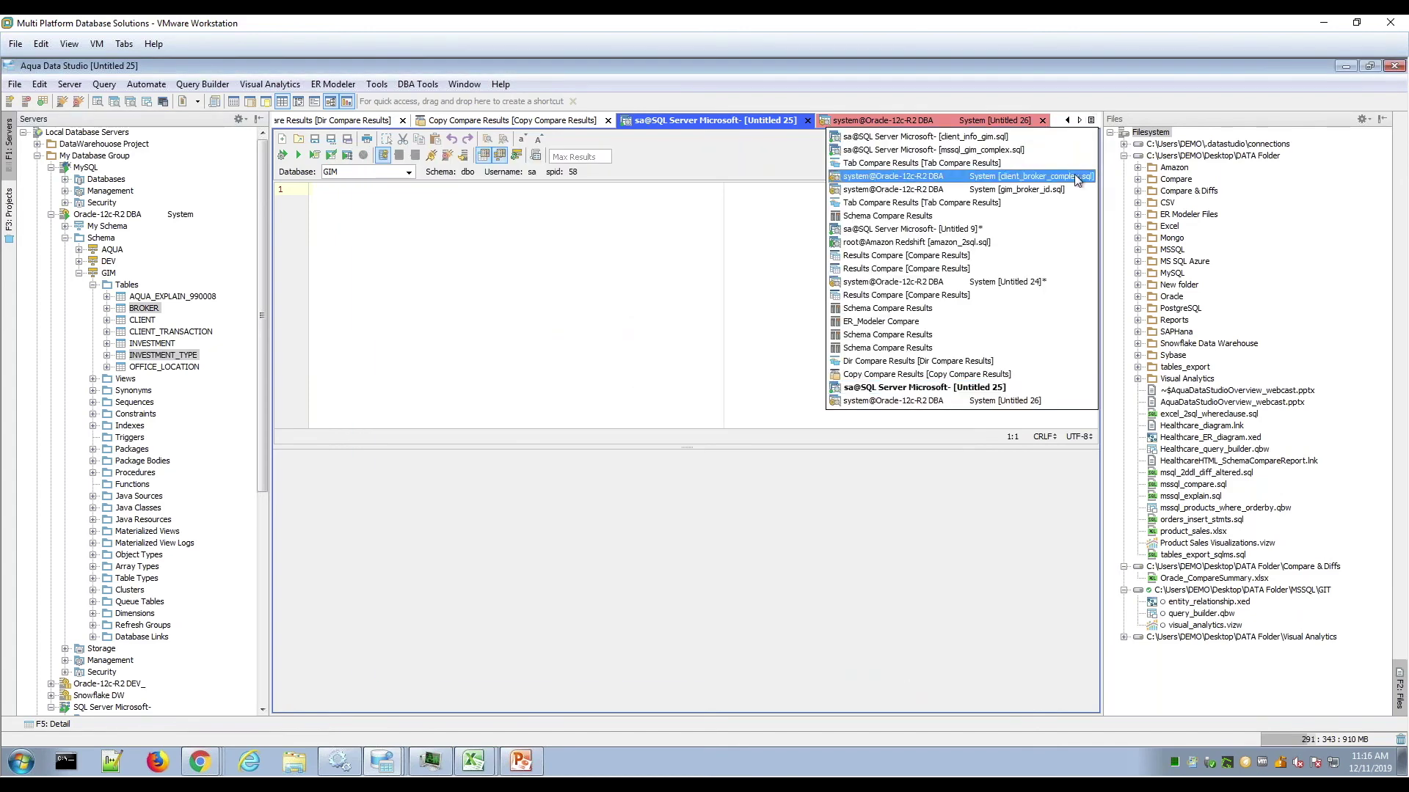
{"action": "left_click", "coordinate": [1043, 331]}
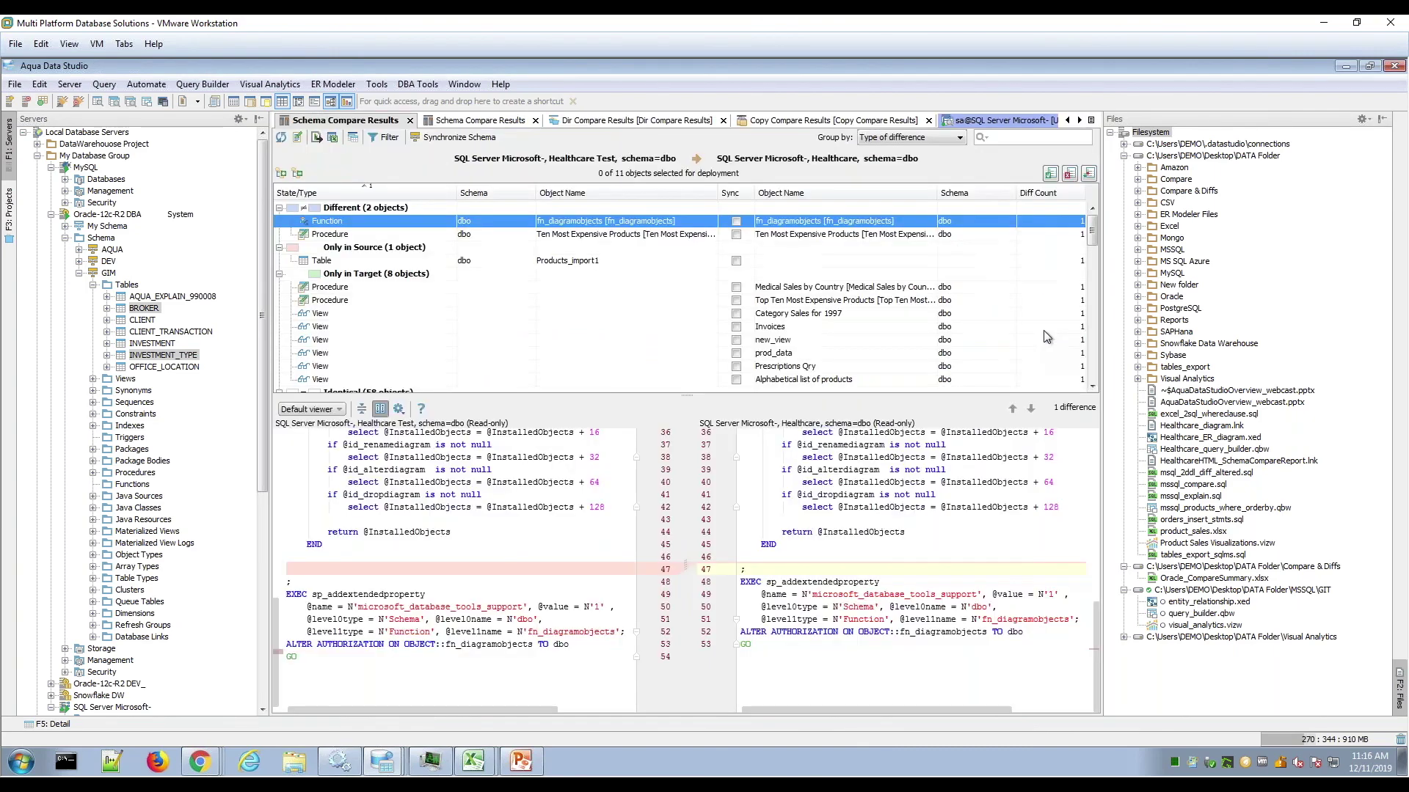
{"action": "left_click", "coordinate": [1091, 120]}
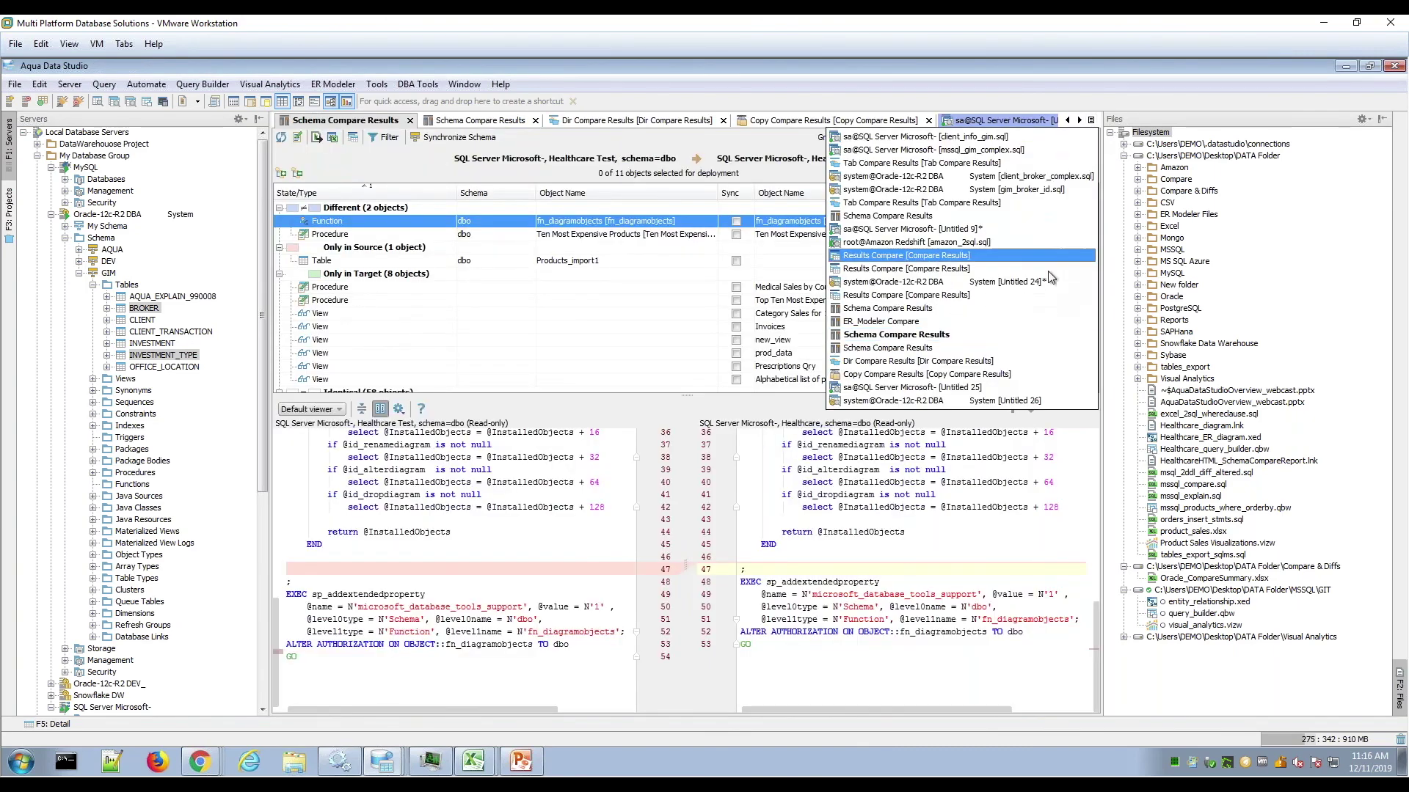
{"action": "left_click", "coordinate": [1031, 341]}
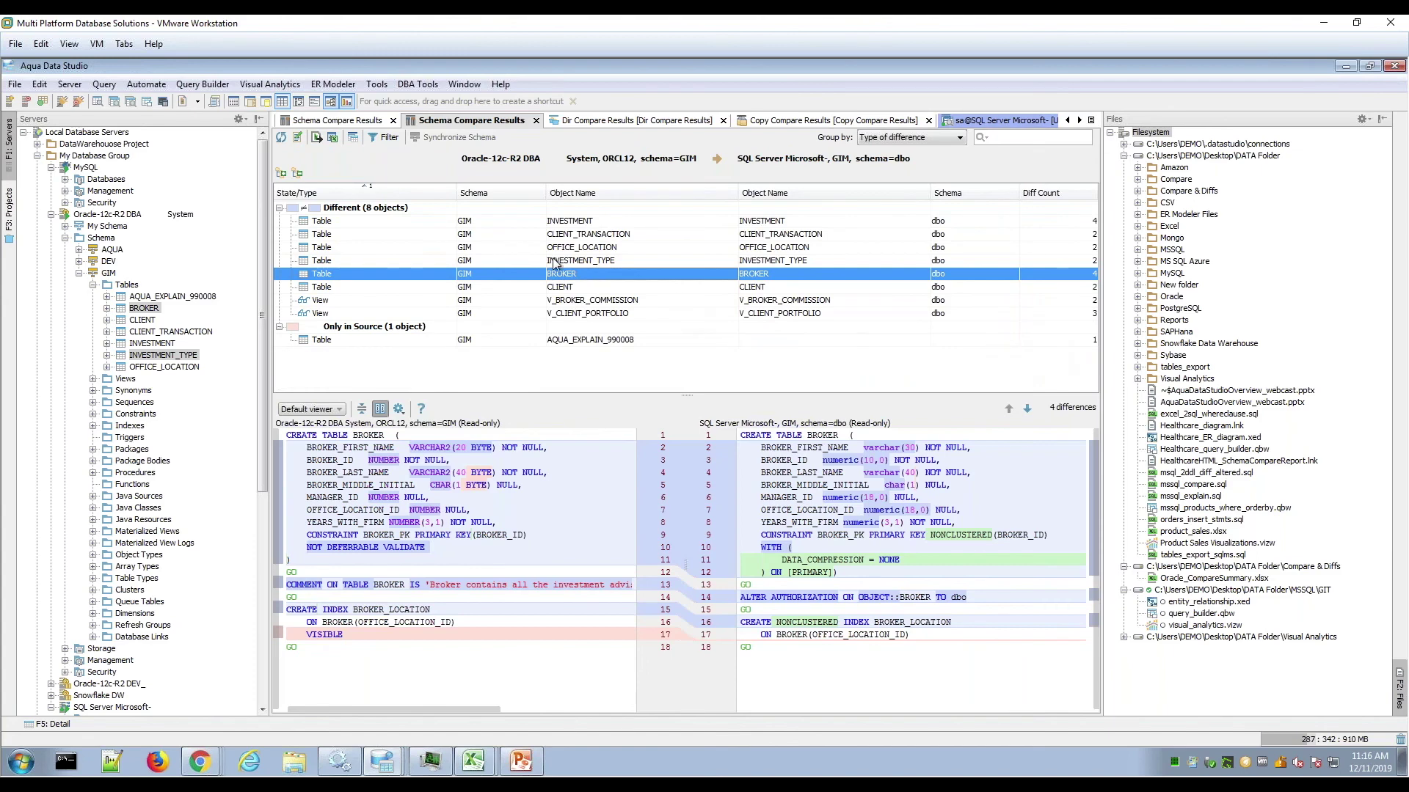
{"action": "left_click", "coordinate": [413, 235]}
{"action": "left_click", "coordinate": [439, 284]}
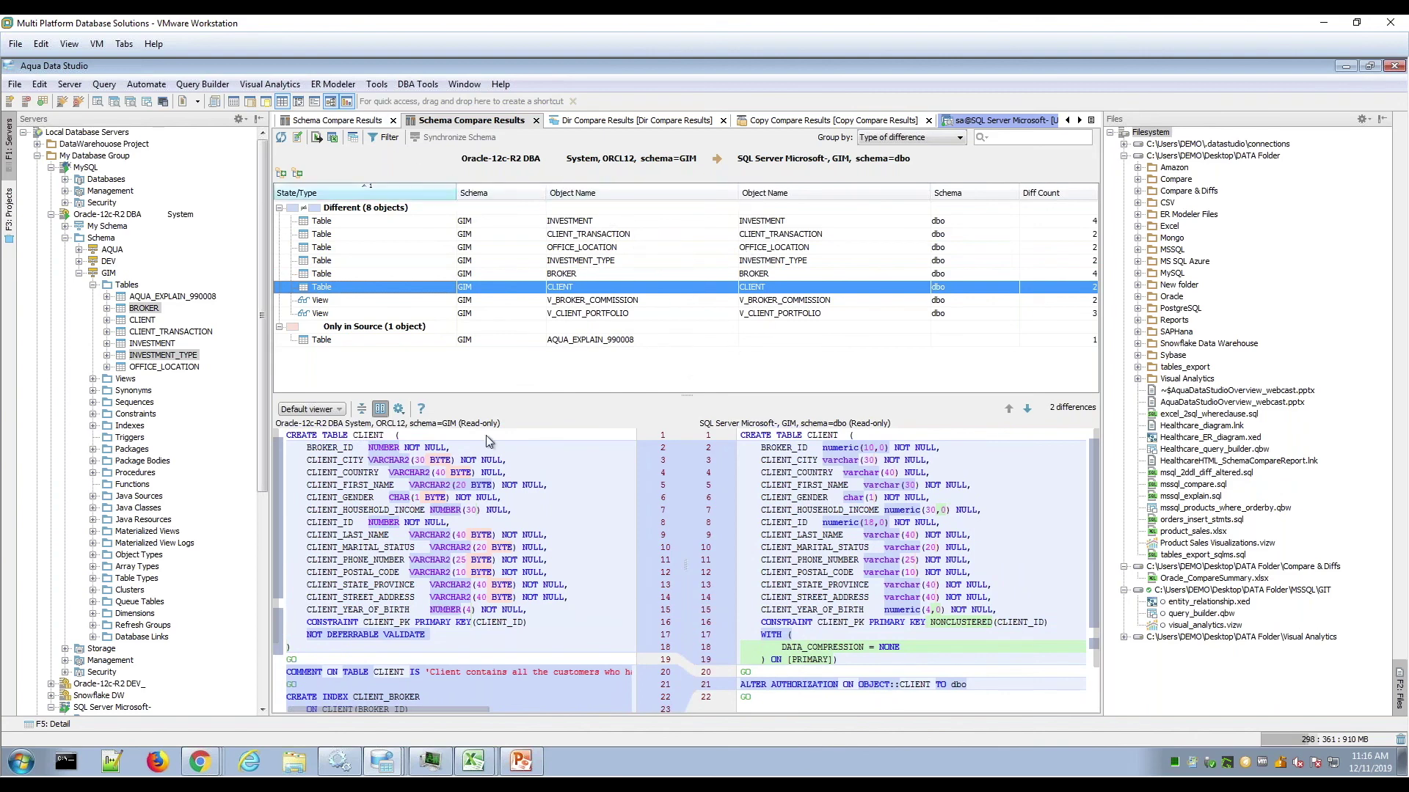
- Review the Schema Synchronization deployment script for Healthcare Test to Healthcare, and return to the comparison results
{"action": "mouse_move", "coordinate": [402, 763]}
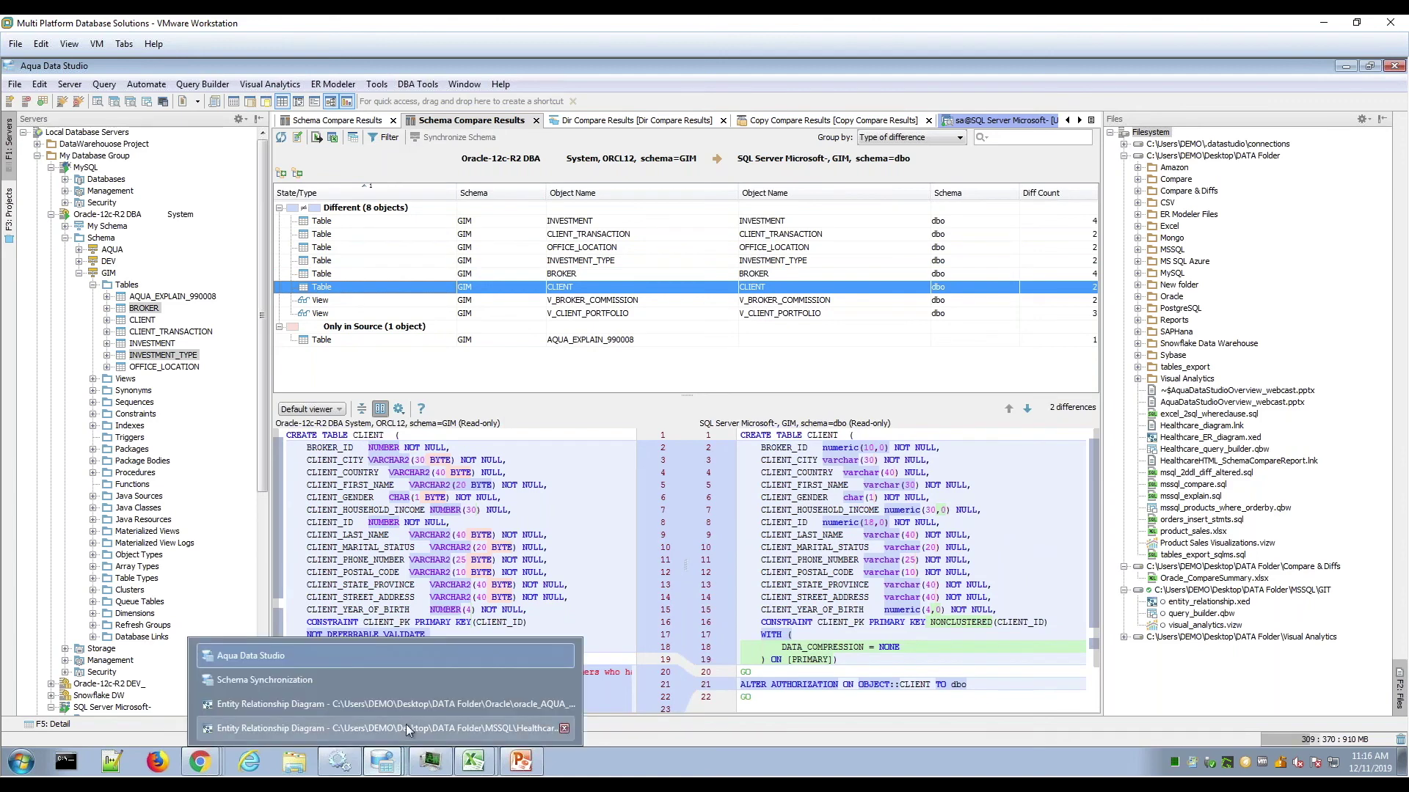
{"action": "left_click", "coordinate": [363, 679]}
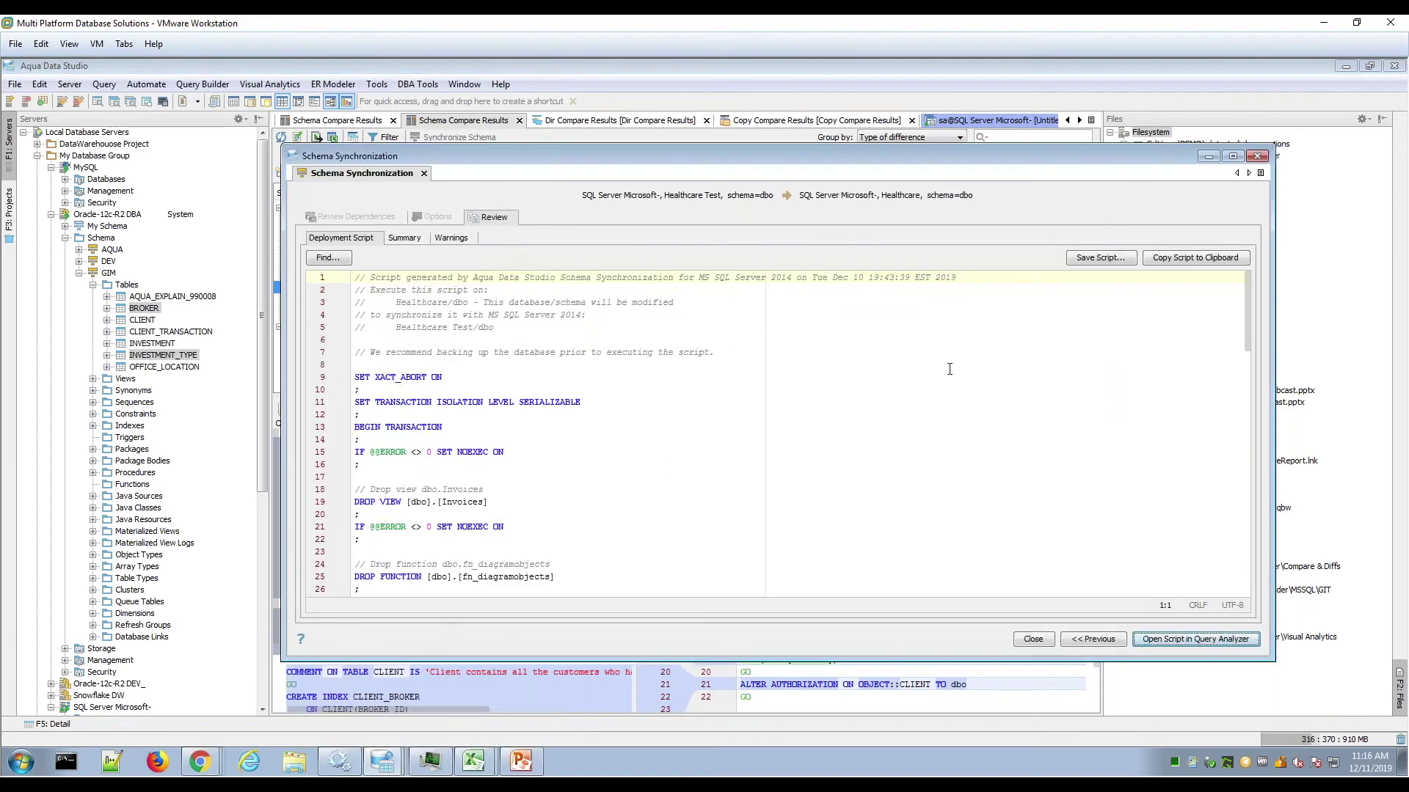
{"action": "left_click", "coordinate": [1242, 115]}
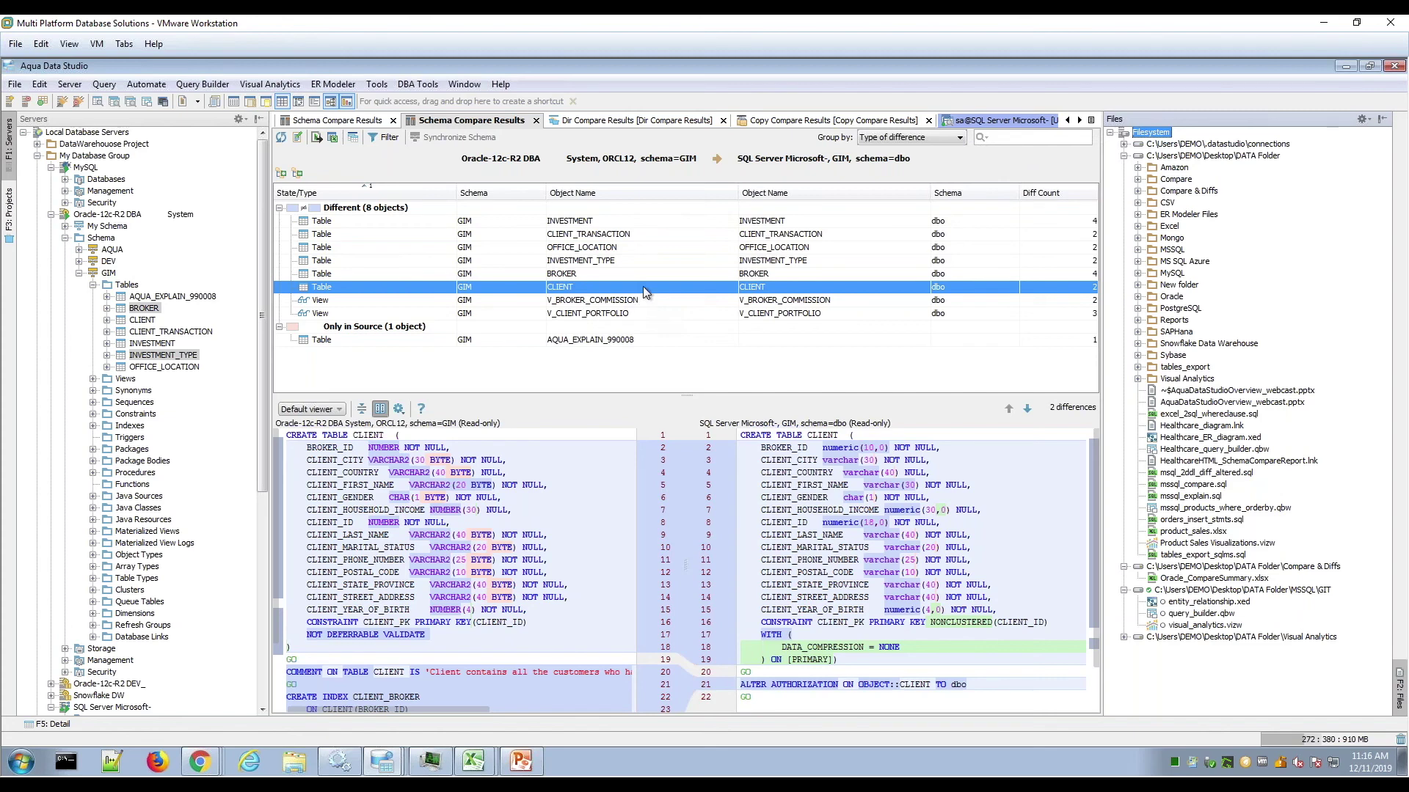
- View the Oracle DEV-to-GIM schema comparison results and briefly revisit the Schema Synchronization script window
{"action": "left_click", "coordinate": [1091, 119]}
{"action": "left_click", "coordinate": [1031, 214]}
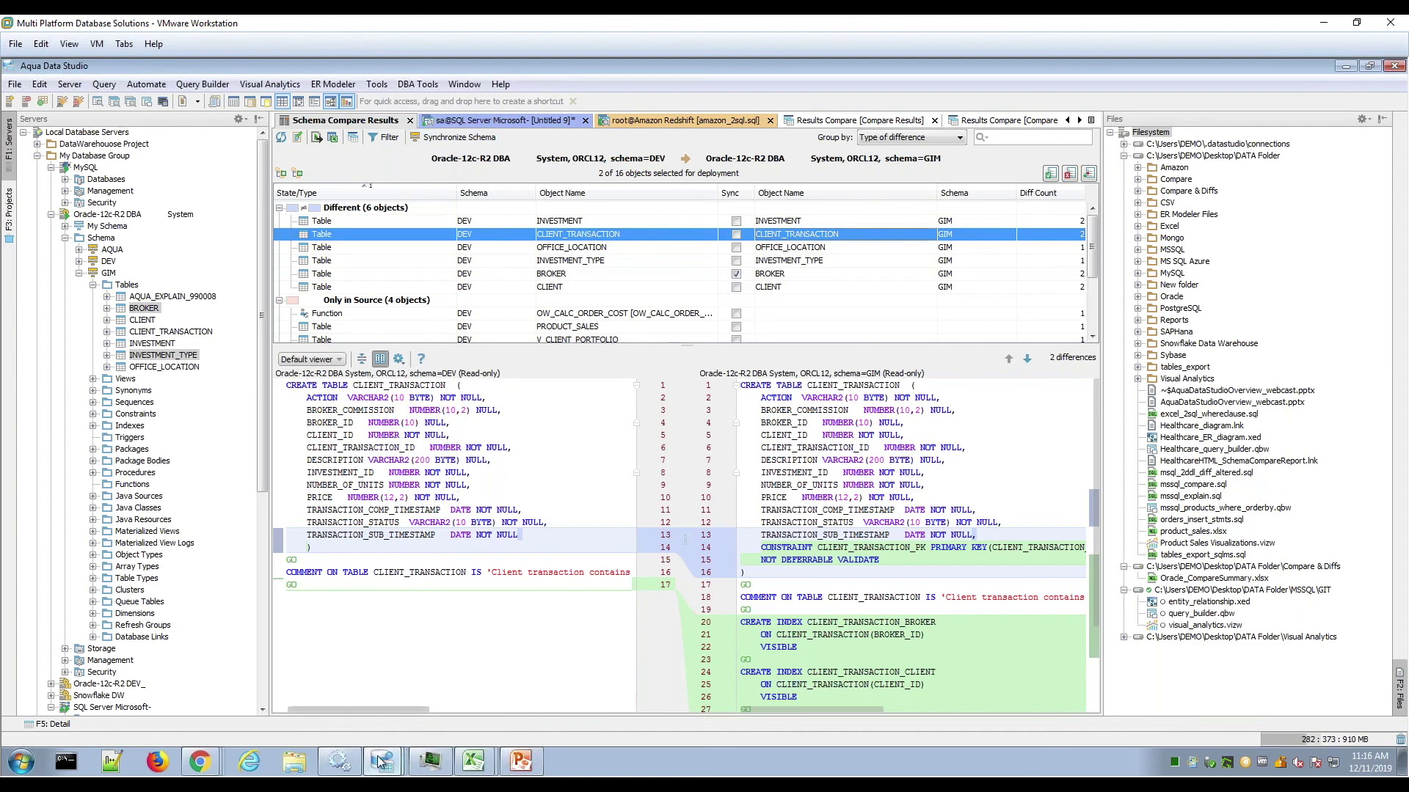
{"action": "mouse_move", "coordinate": [382, 761]}
{"action": "left_click", "coordinate": [366, 680]}
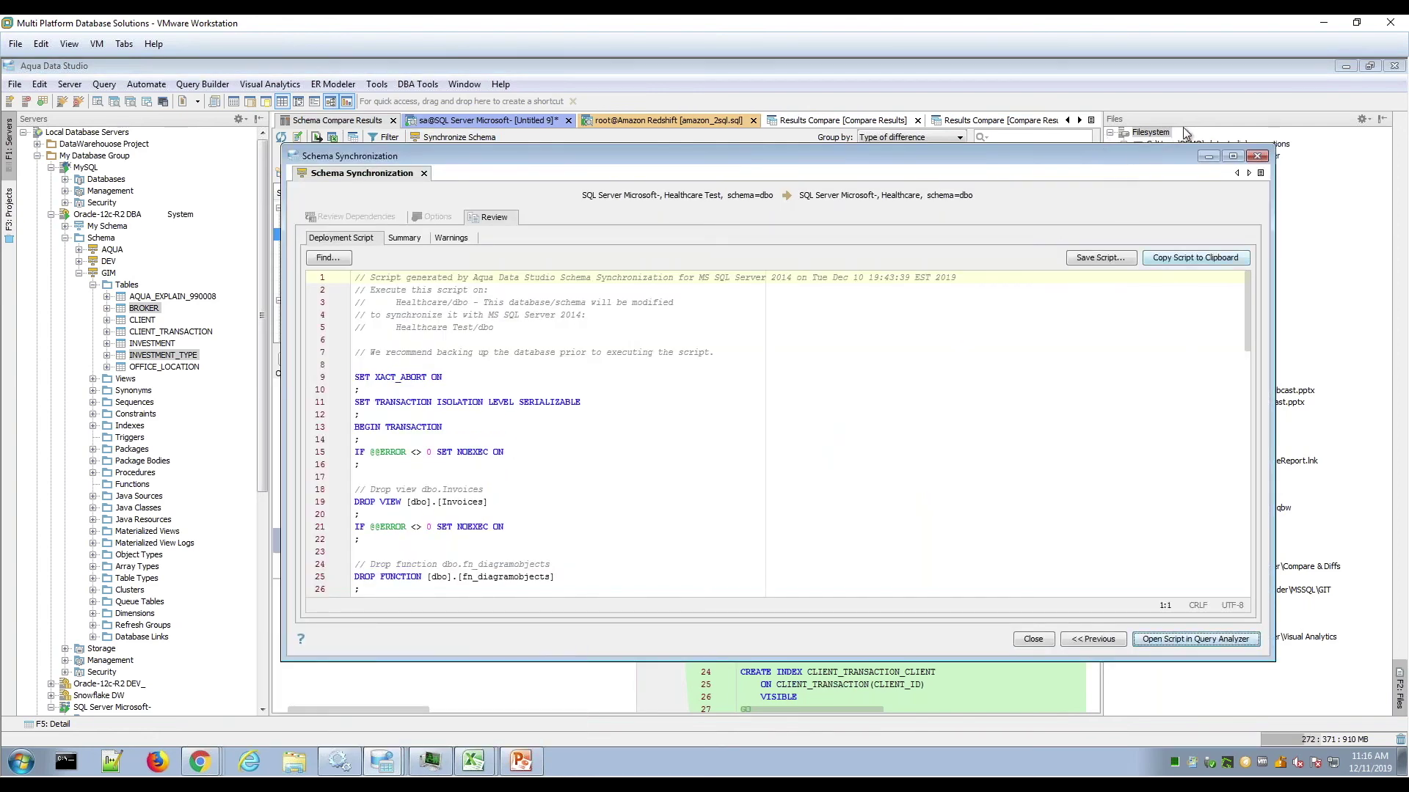
{"action": "left_click", "coordinate": [1208, 156]}
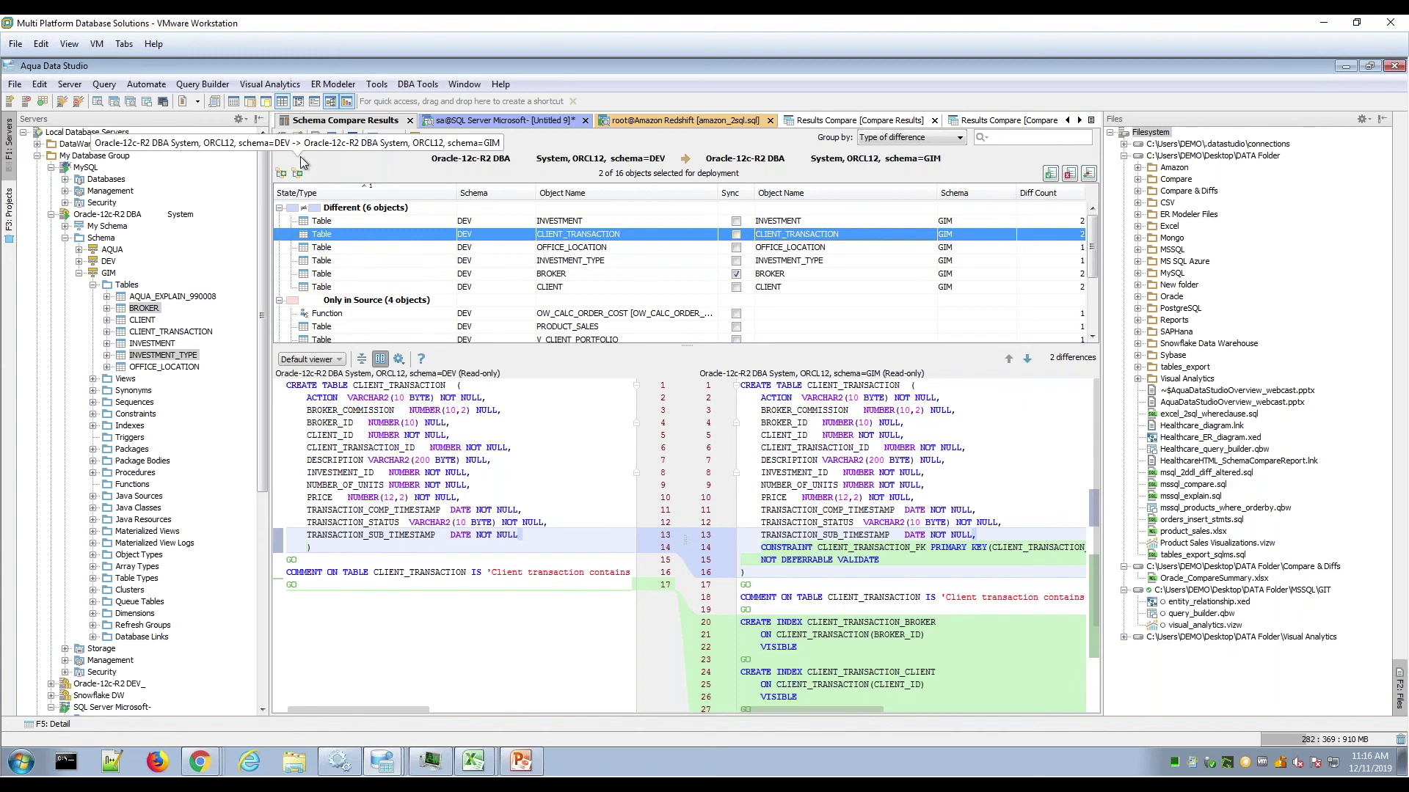
{"action": "left_click", "coordinate": [375, 84]}
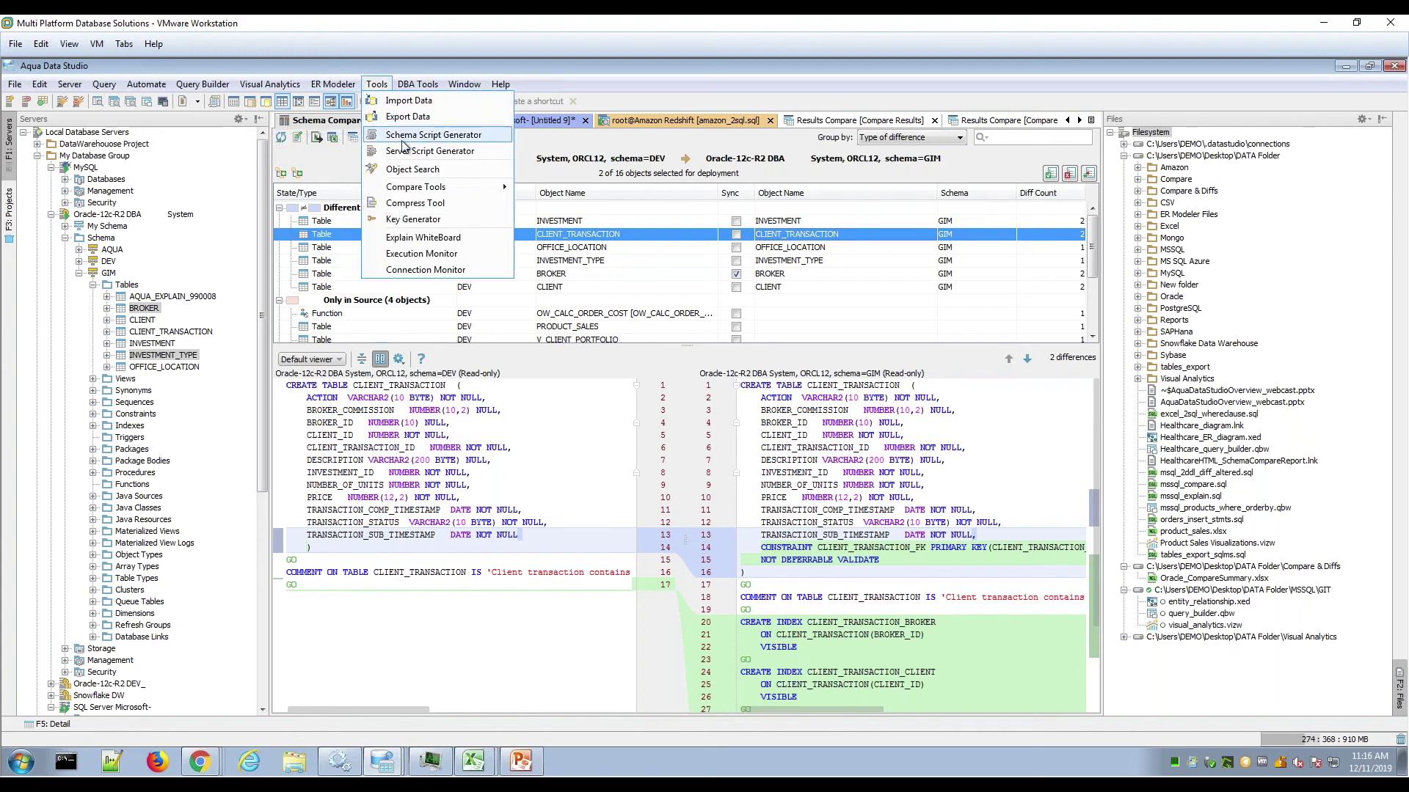
{"action": "mouse_move", "coordinate": [440, 187]}
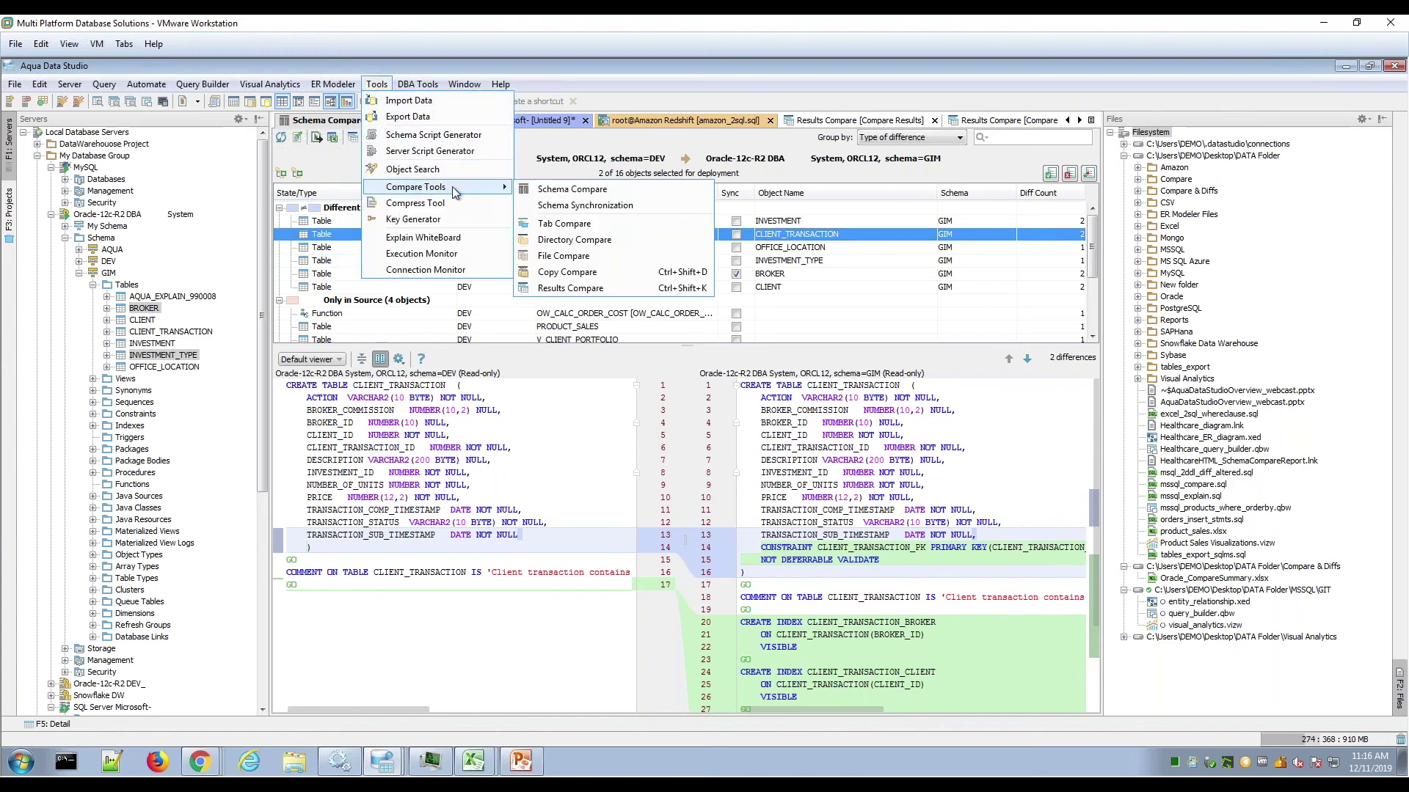
{"action": "left_click", "coordinate": [608, 192]}
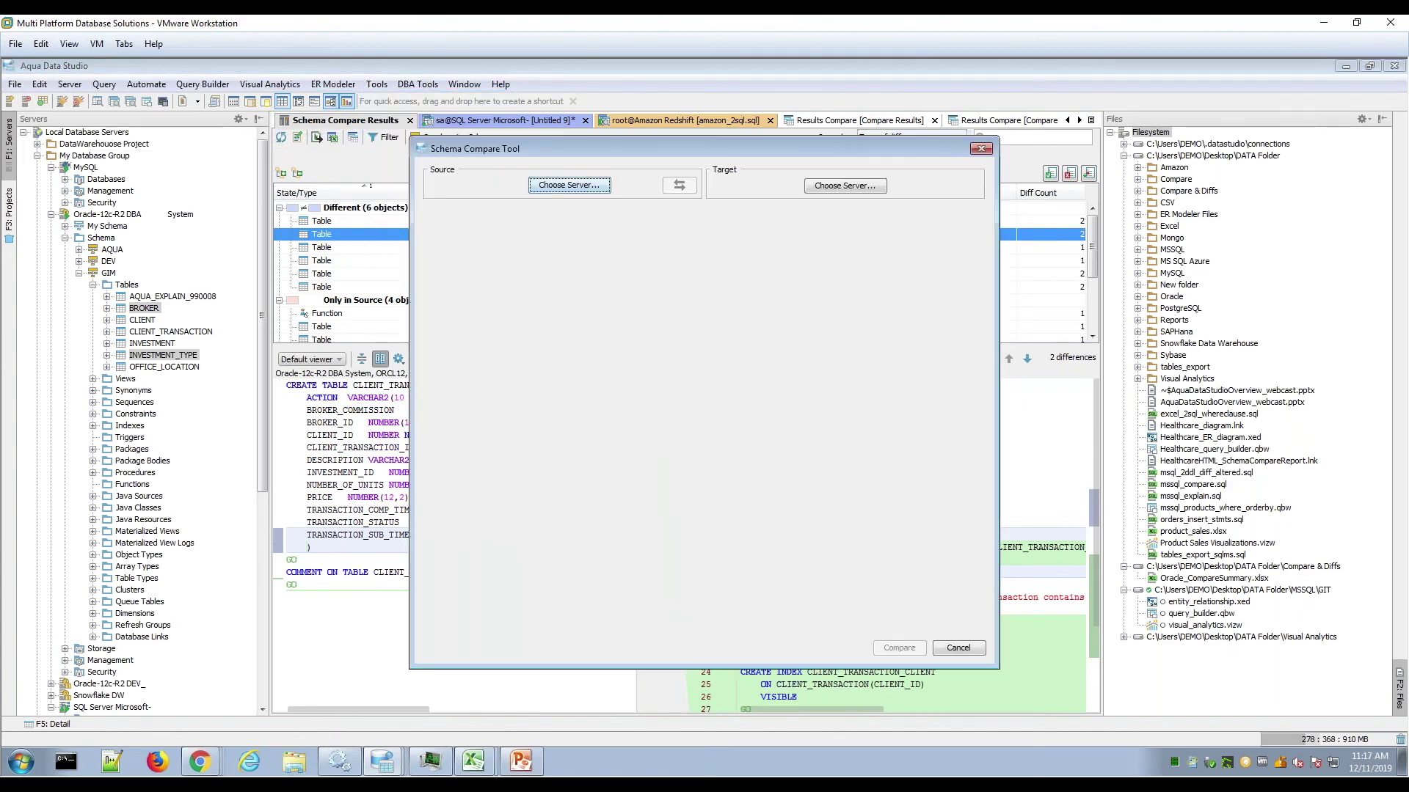
{"action": "left_click", "coordinate": [955, 647]}
{"action": "left_click", "coordinate": [376, 84]}
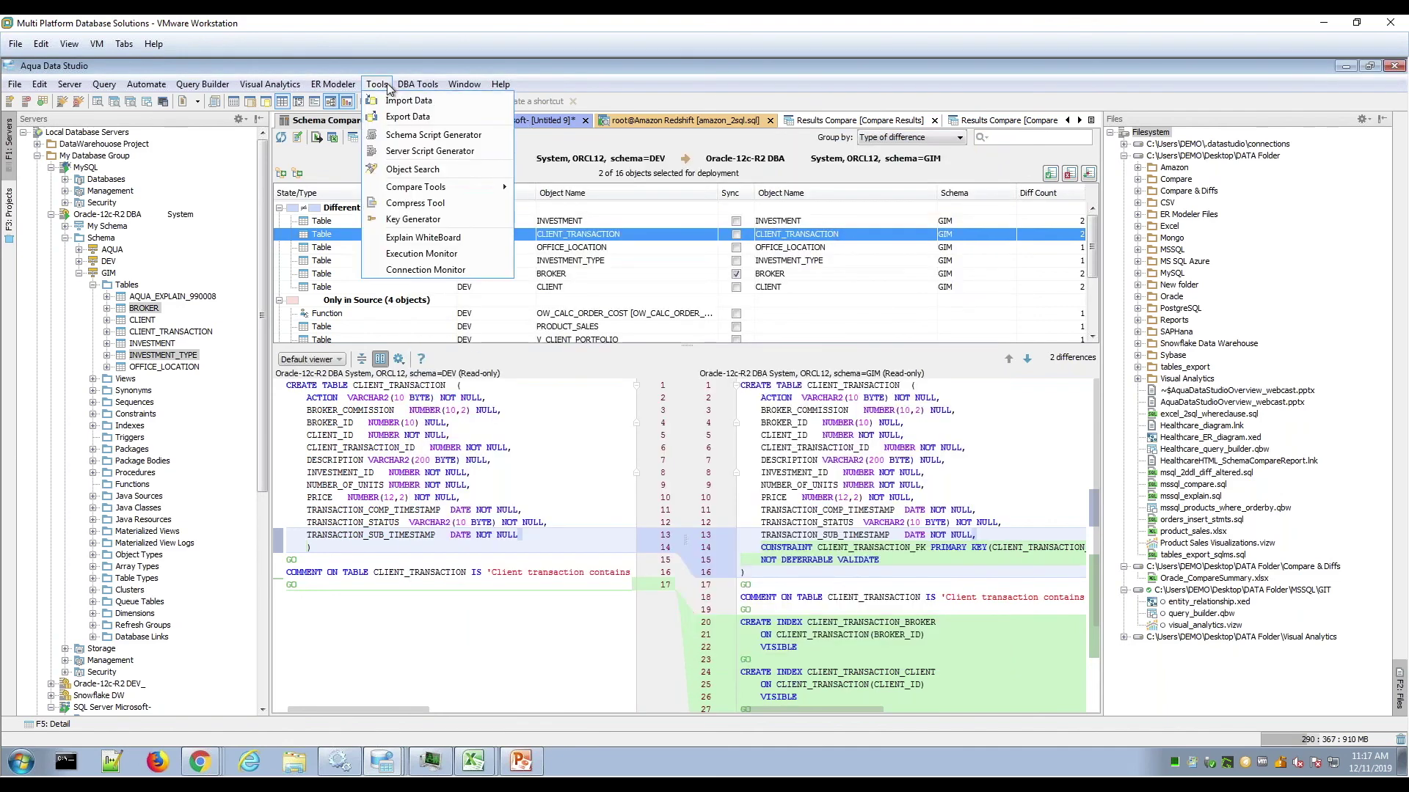
{"action": "mouse_move", "coordinate": [411, 189]}
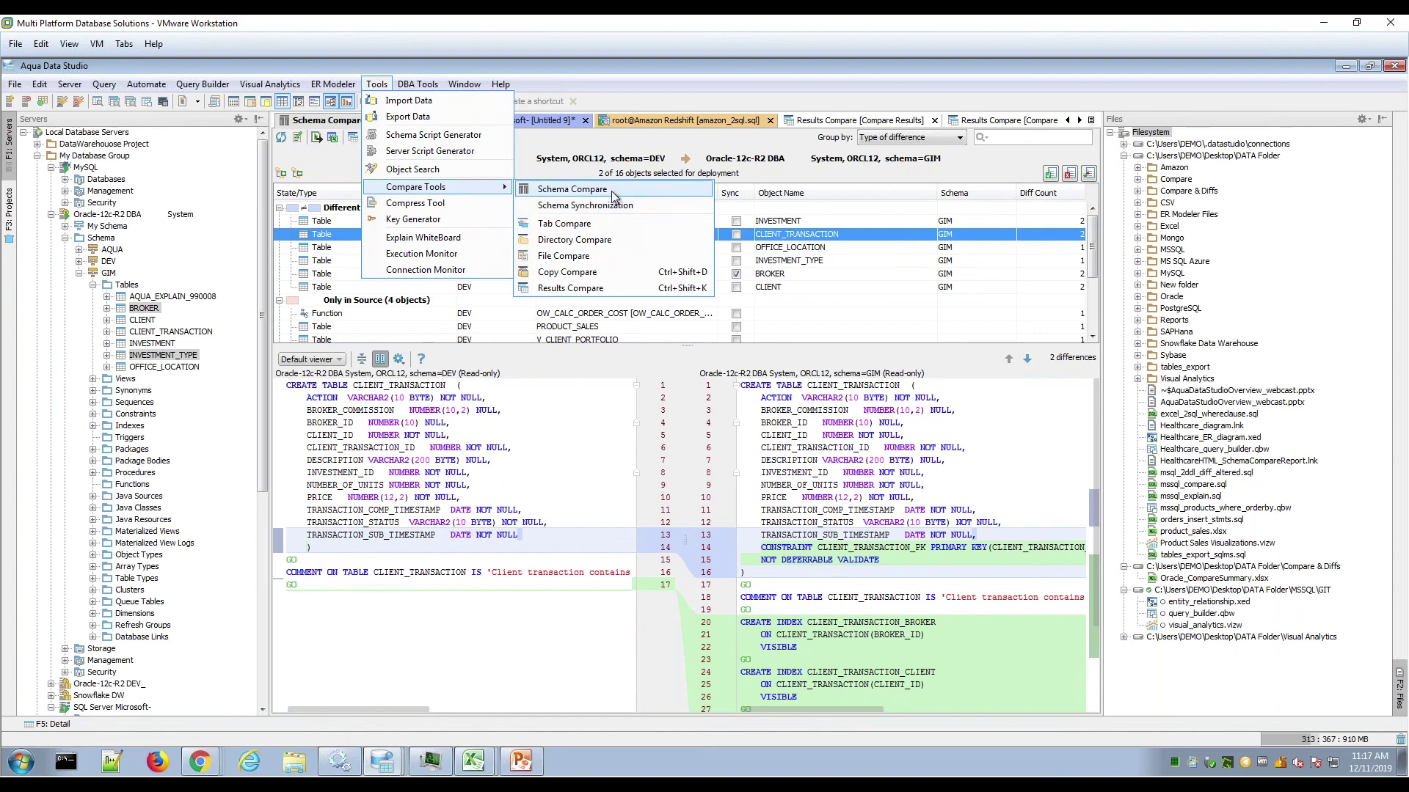
{"action": "left_click", "coordinate": [610, 190]}
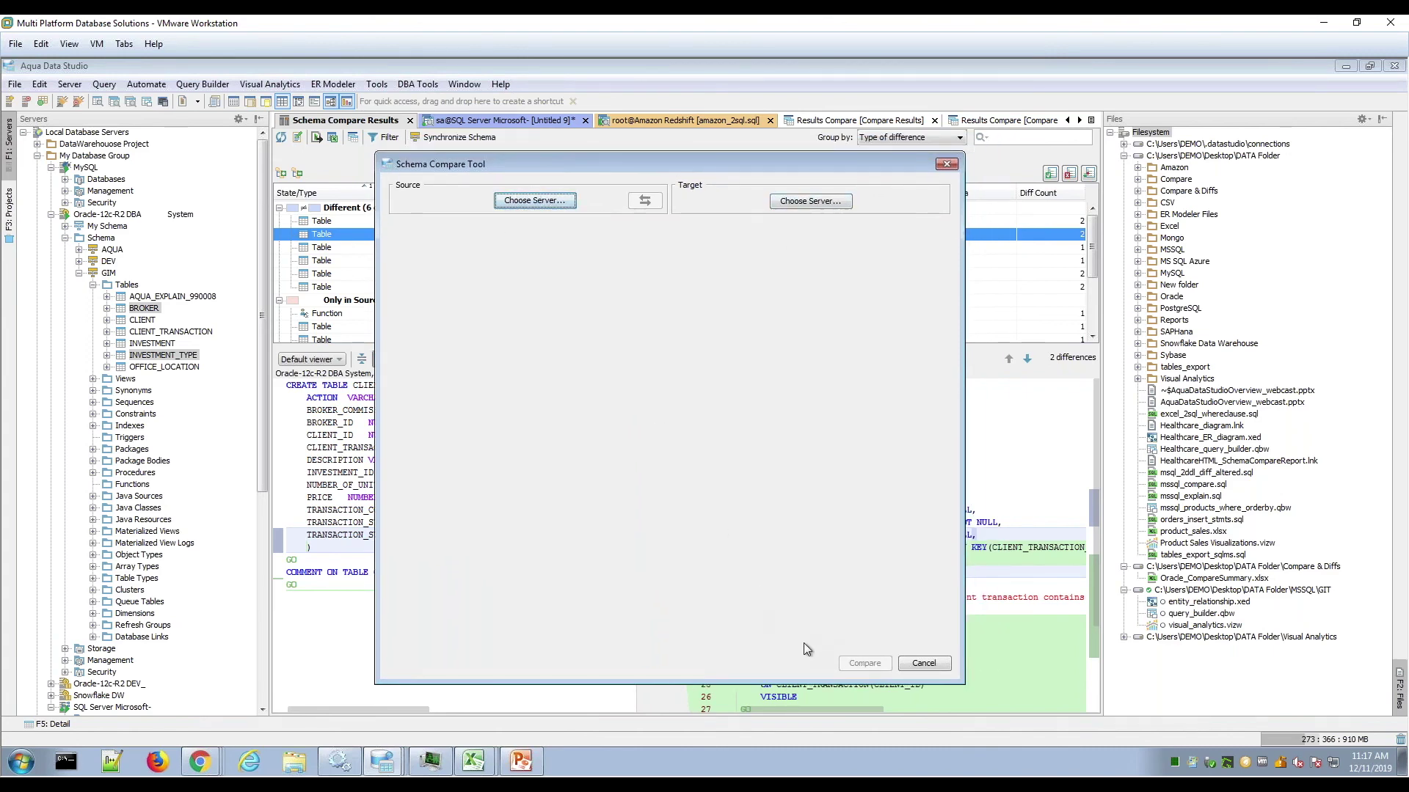
{"action": "left_click", "coordinate": [923, 663]}
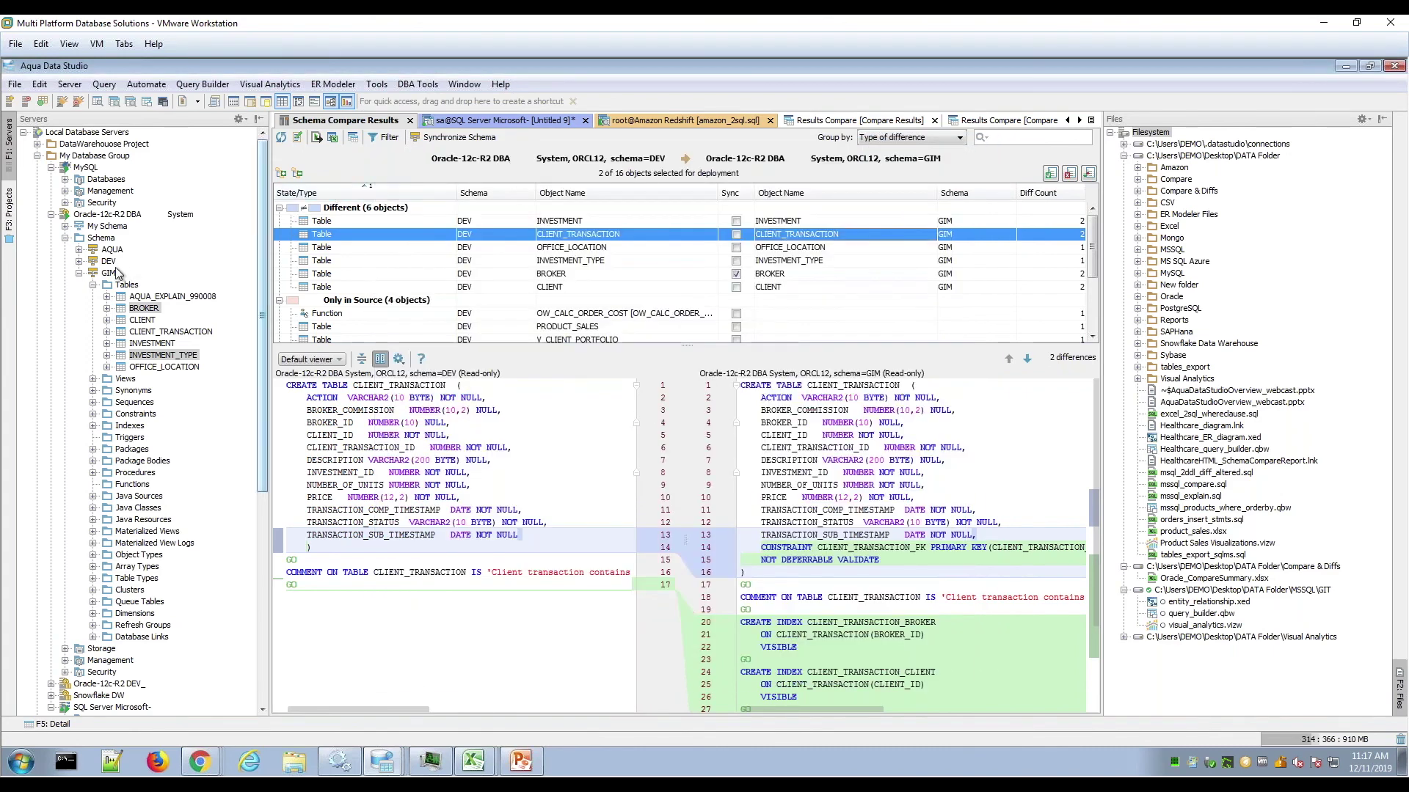
- Collapse the Oracle Schema folder and preview the Schema Compare setup for the Healthcare Test and Healthcare databases selected in the server tree
{"action": "left_click", "coordinate": [78, 273]}
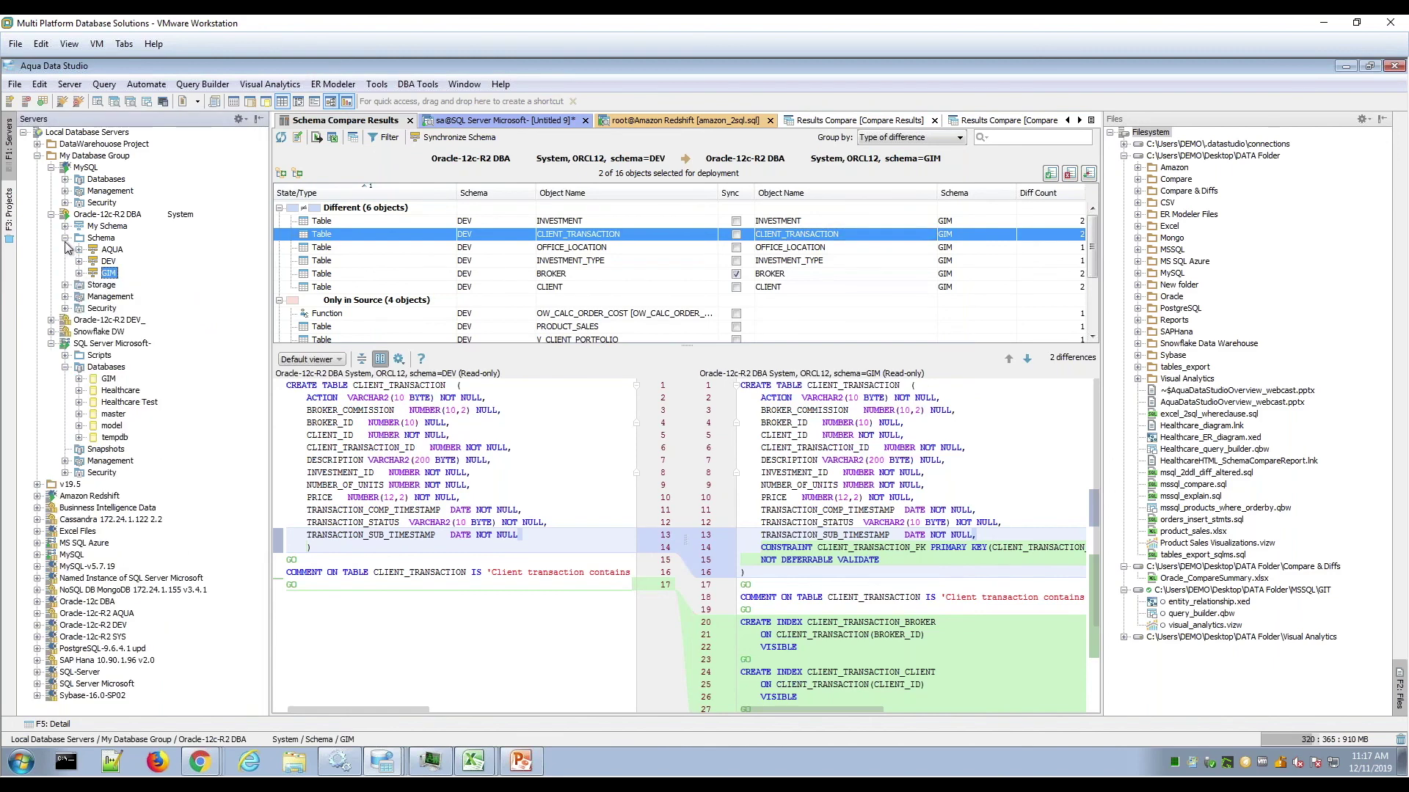
{"action": "left_click", "coordinate": [65, 239]}
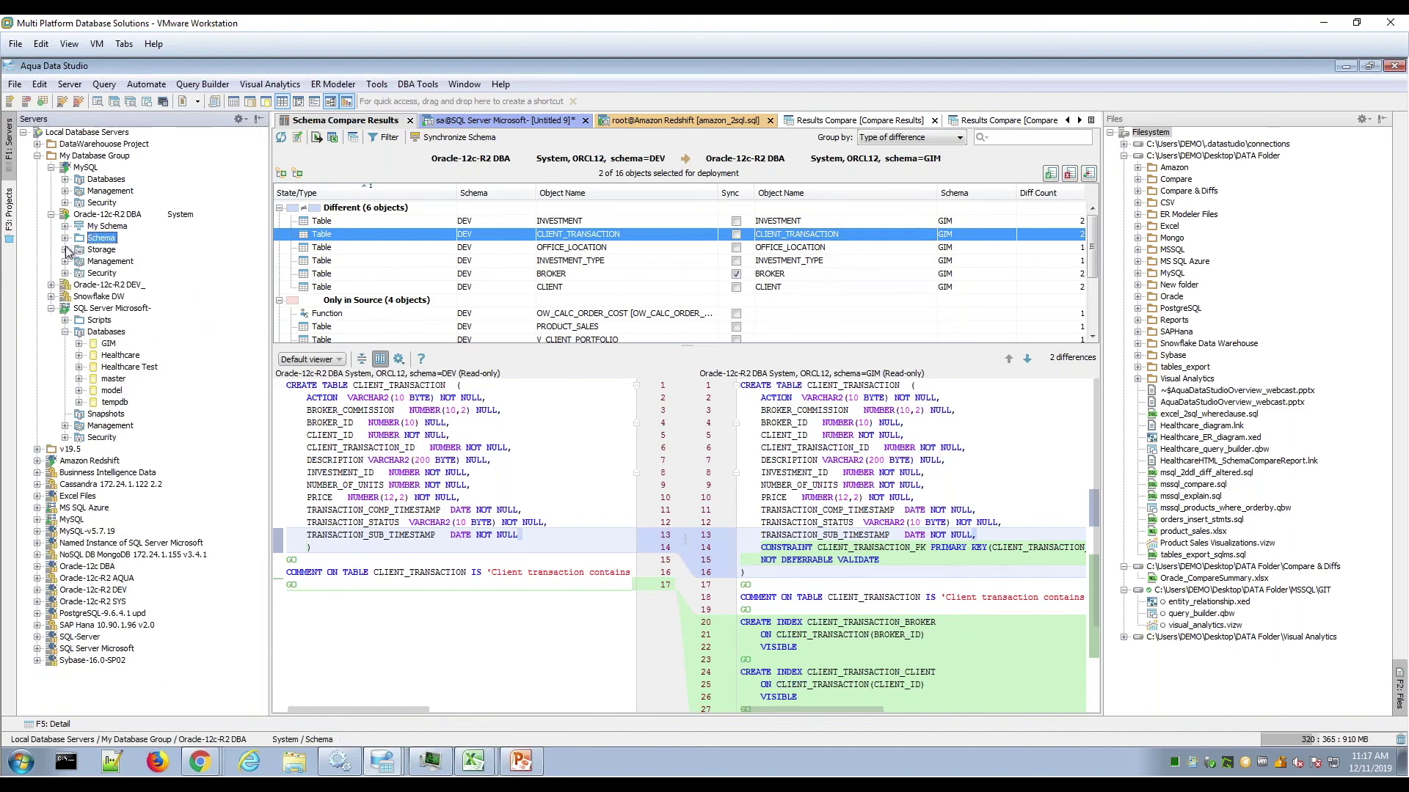
{"action": "left_click", "coordinate": [119, 366]}
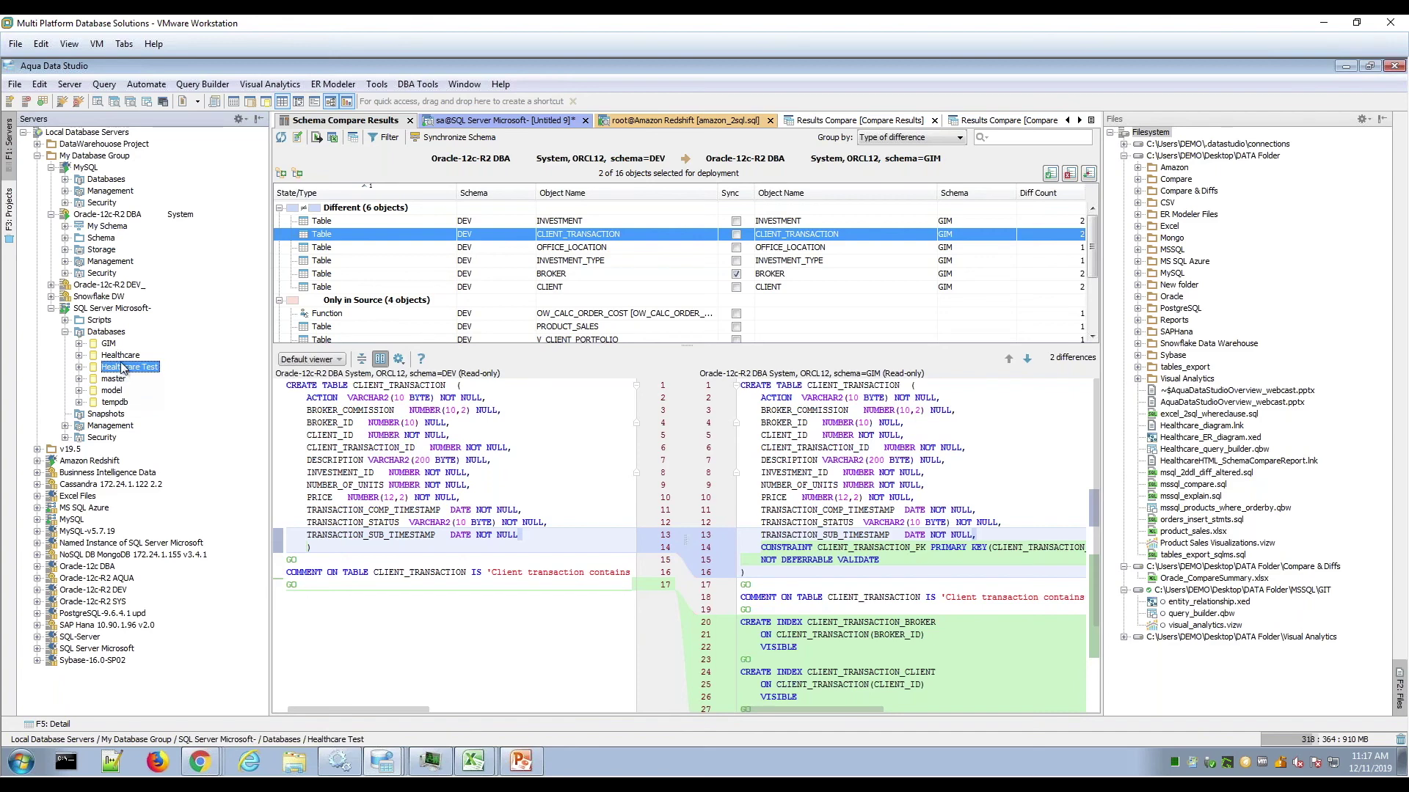
{"action": "left_click", "coordinate": [121, 355], "text": "ctrl"}
{"action": "right_click", "coordinate": [126, 356]}
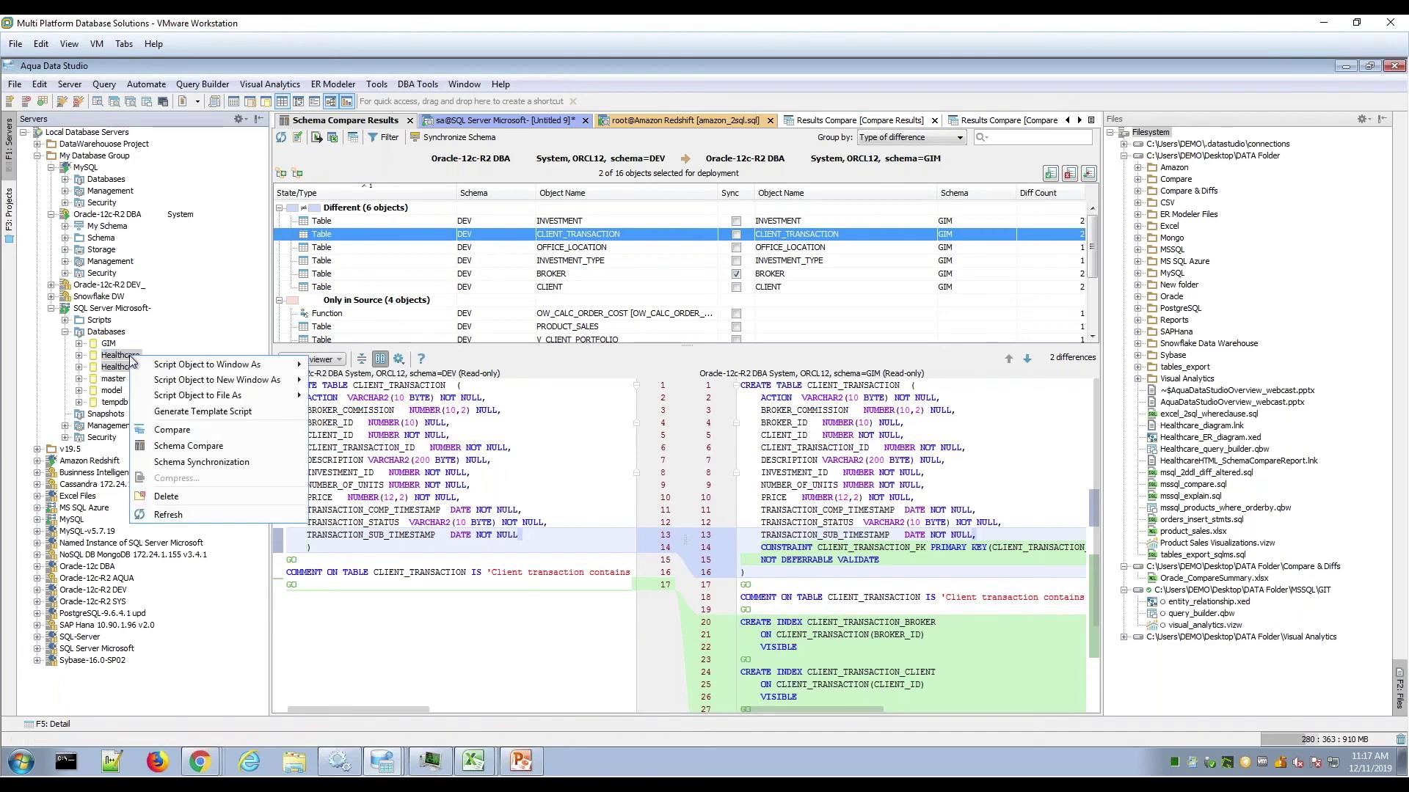
{"action": "left_click", "coordinate": [273, 446]}
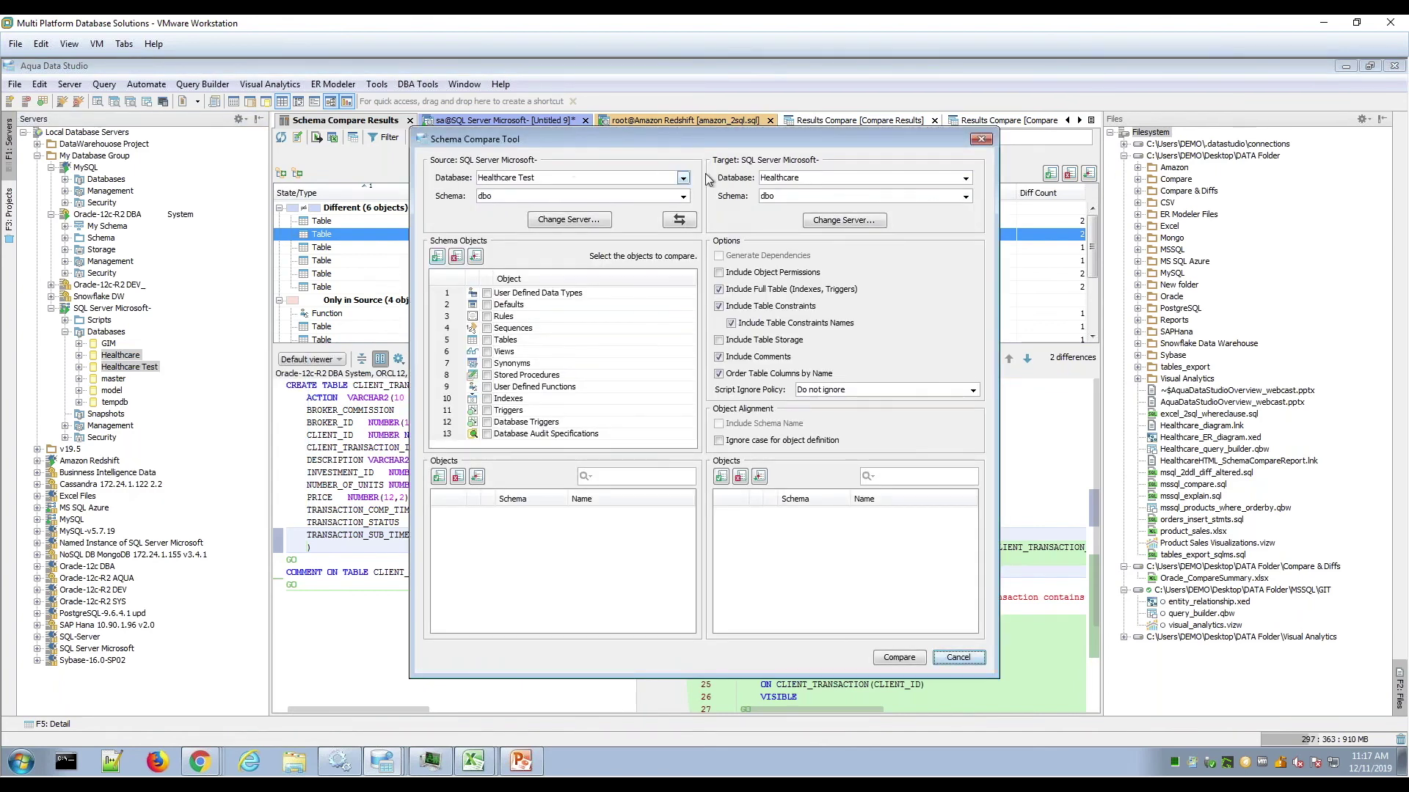
{"action": "left_click_drag", "start_coordinate": [771, 138], "coordinate": [756, 159]}
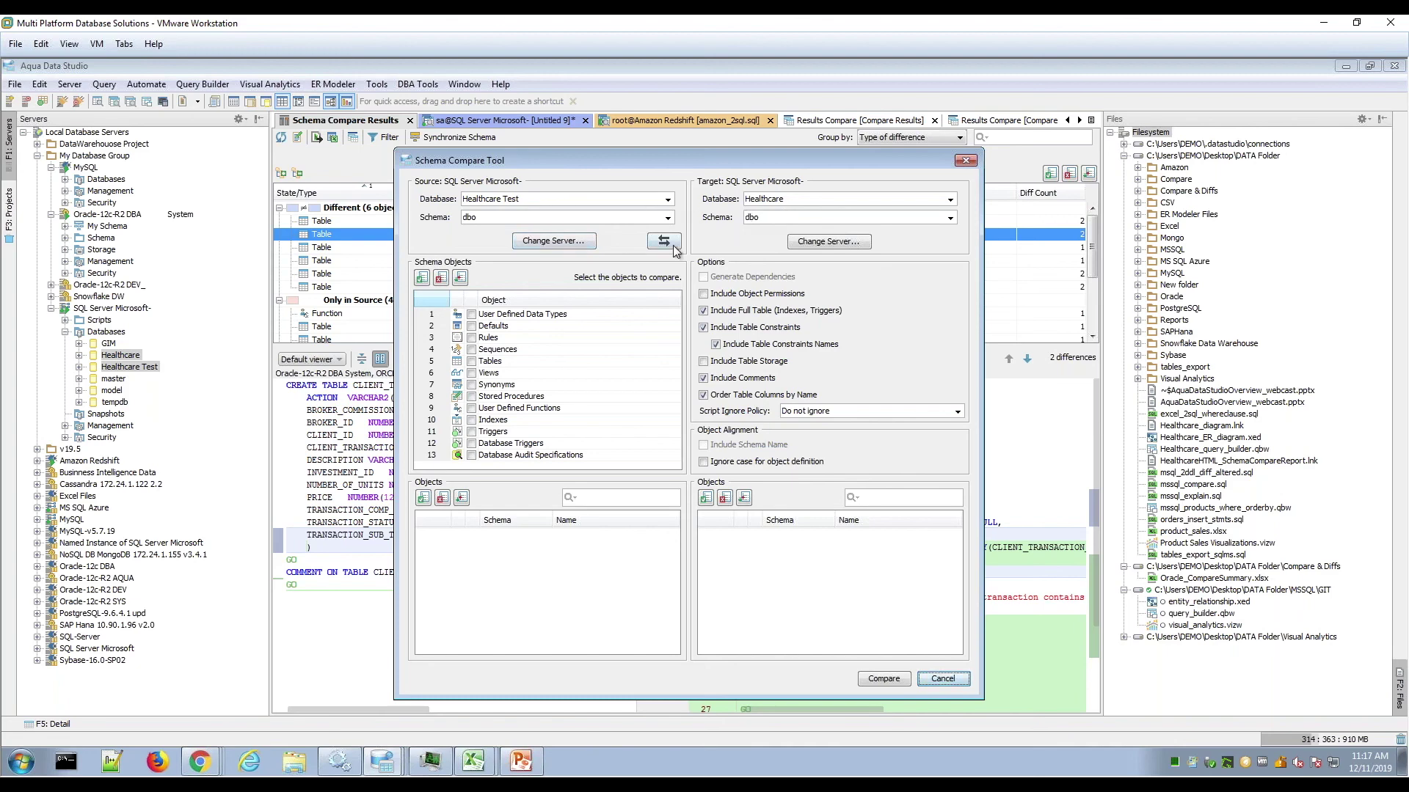
{"action": "left_click", "coordinate": [942, 678]}
{"action": "left_click", "coordinate": [132, 367]}
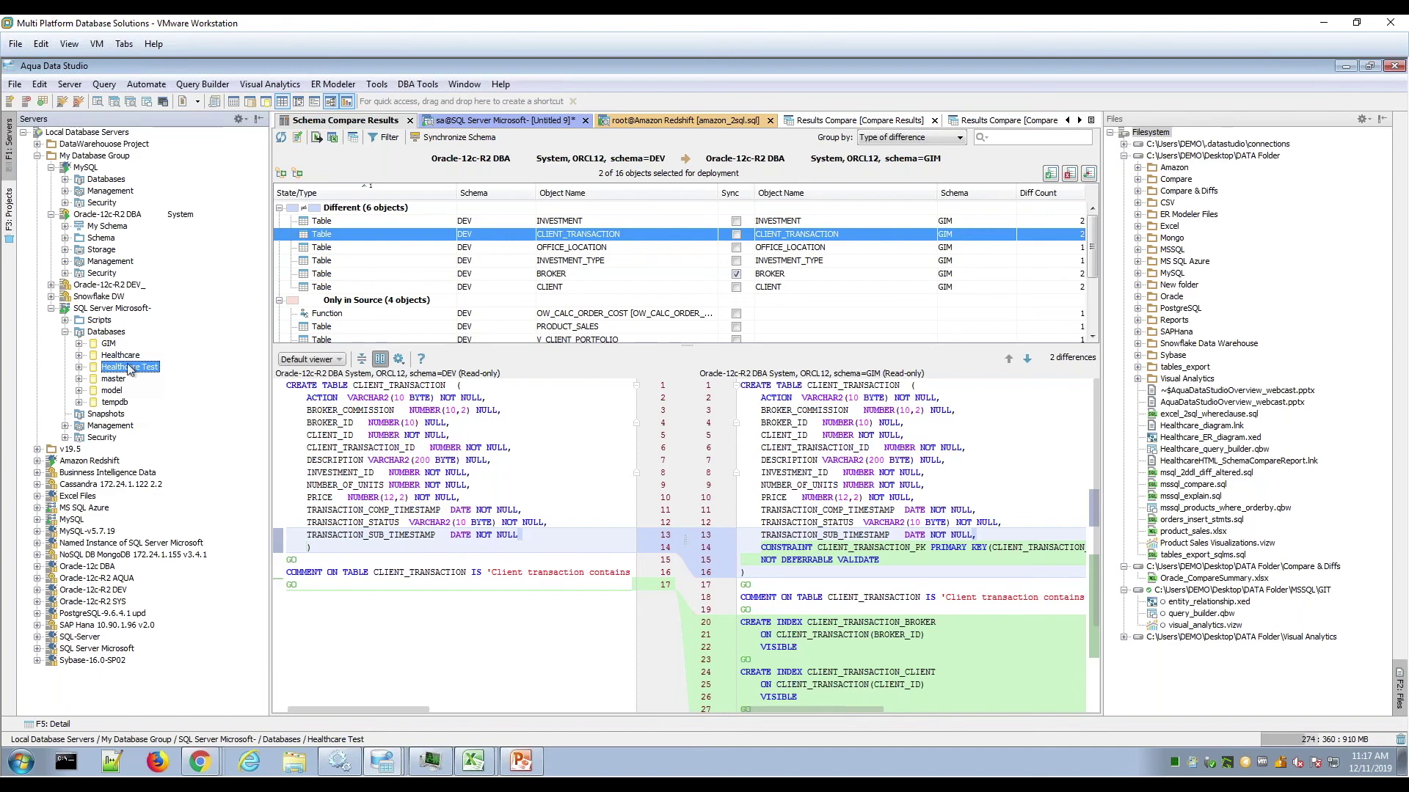
{"action": "right_click", "coordinate": [132, 356]}
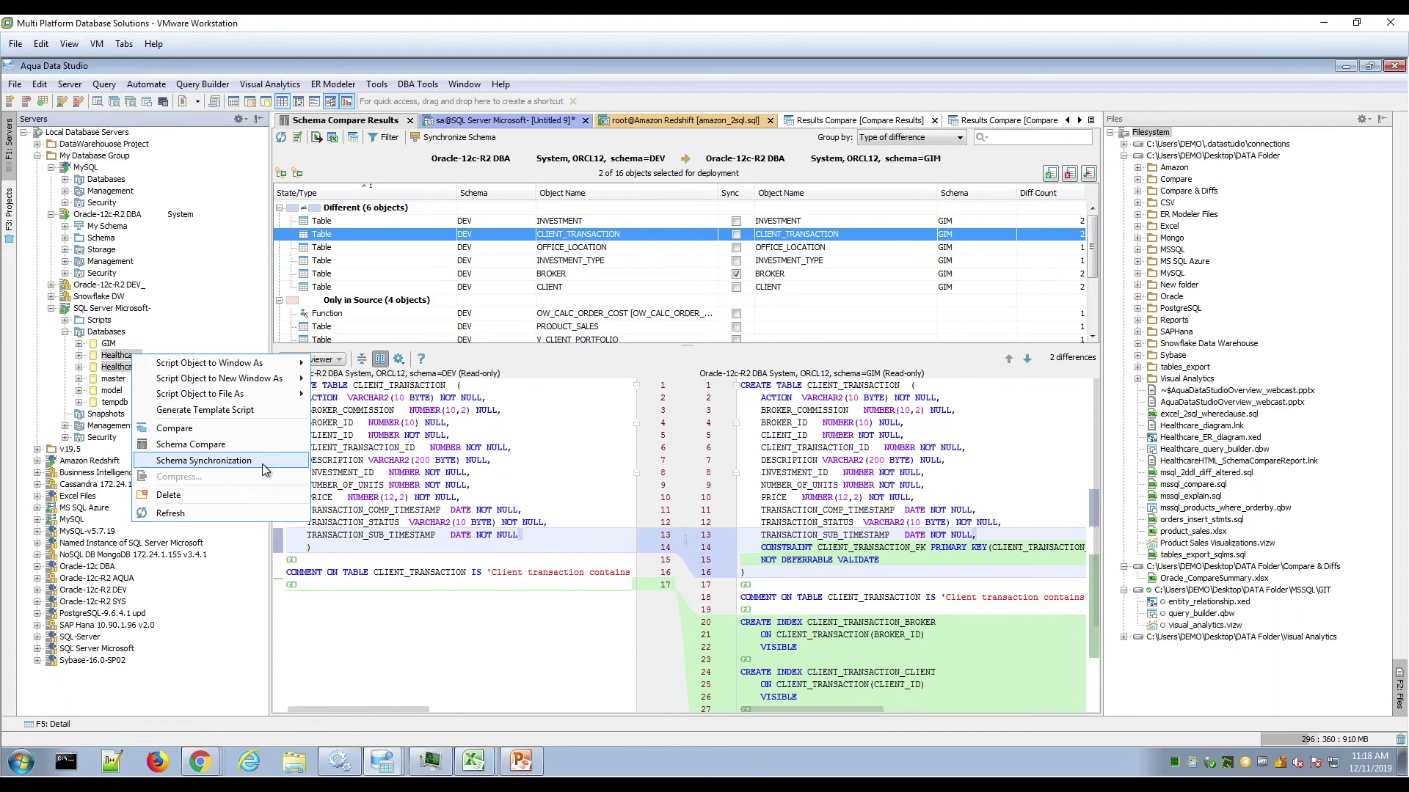
{"action": "left_click", "coordinate": [266, 459]}
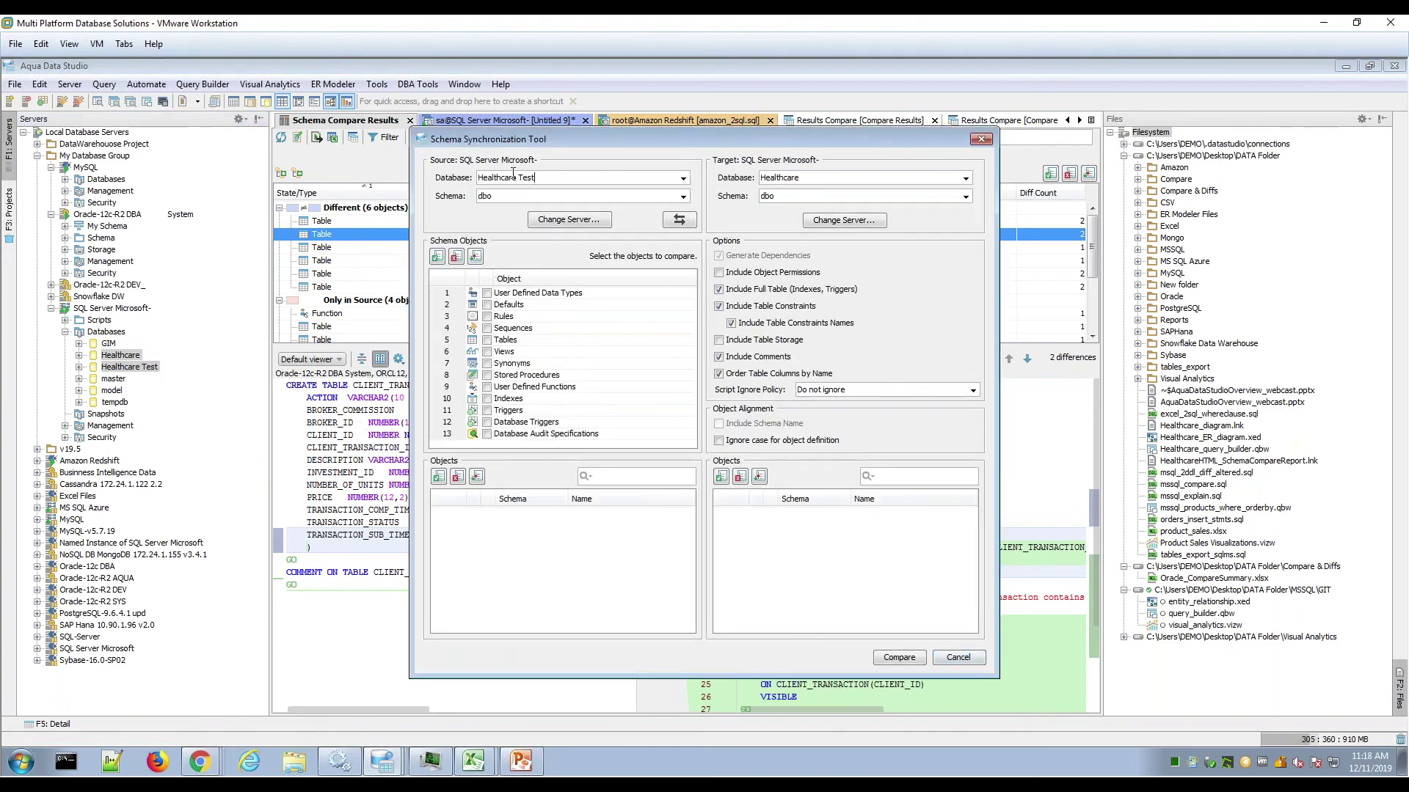
{"action": "left_click", "coordinate": [680, 219]}
{"action": "left_click", "coordinate": [958, 657]}
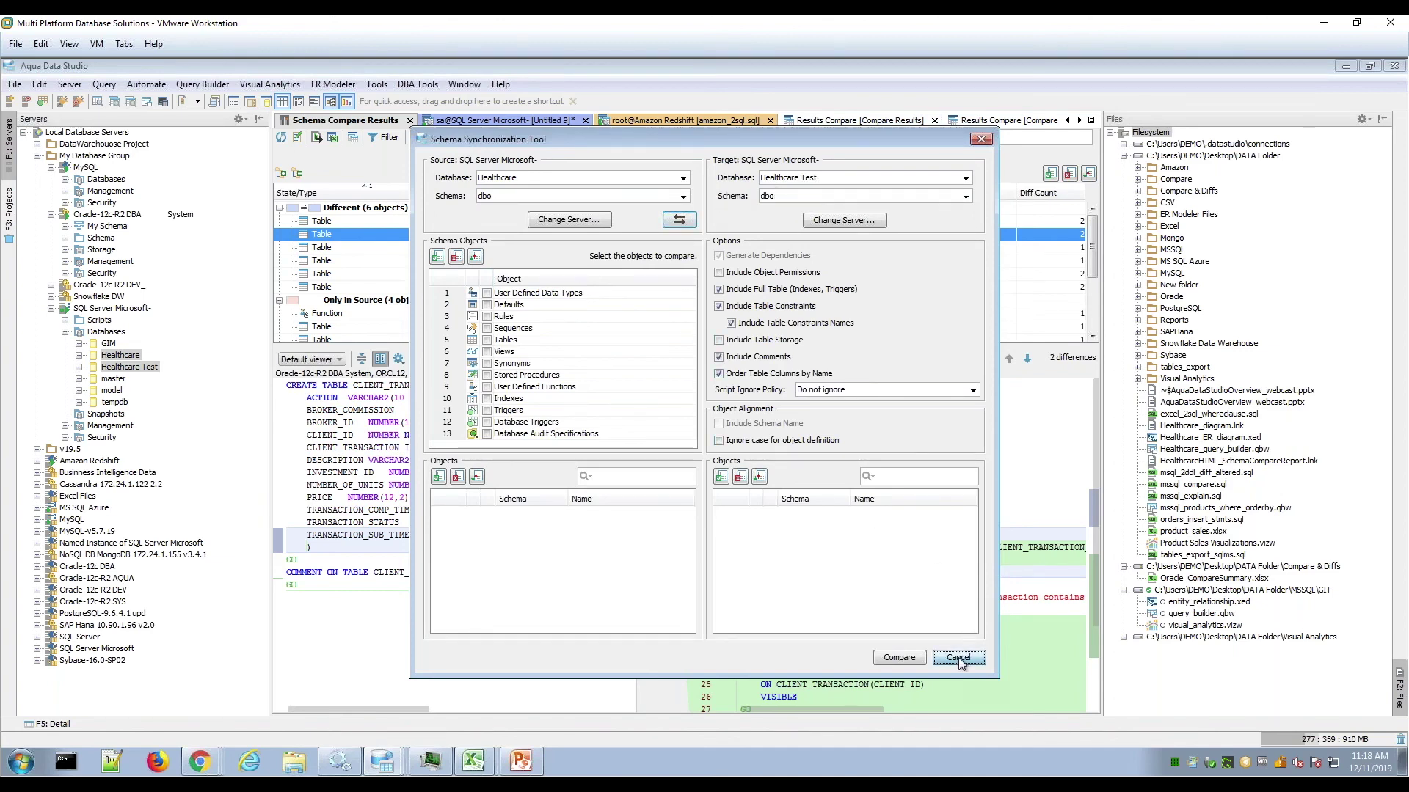
- Run a Schema Synchronization comparison of all dbo objects with Healthcare Test as the source and Healthcare as the target
{"action": "right_click", "coordinate": [155, 368]}
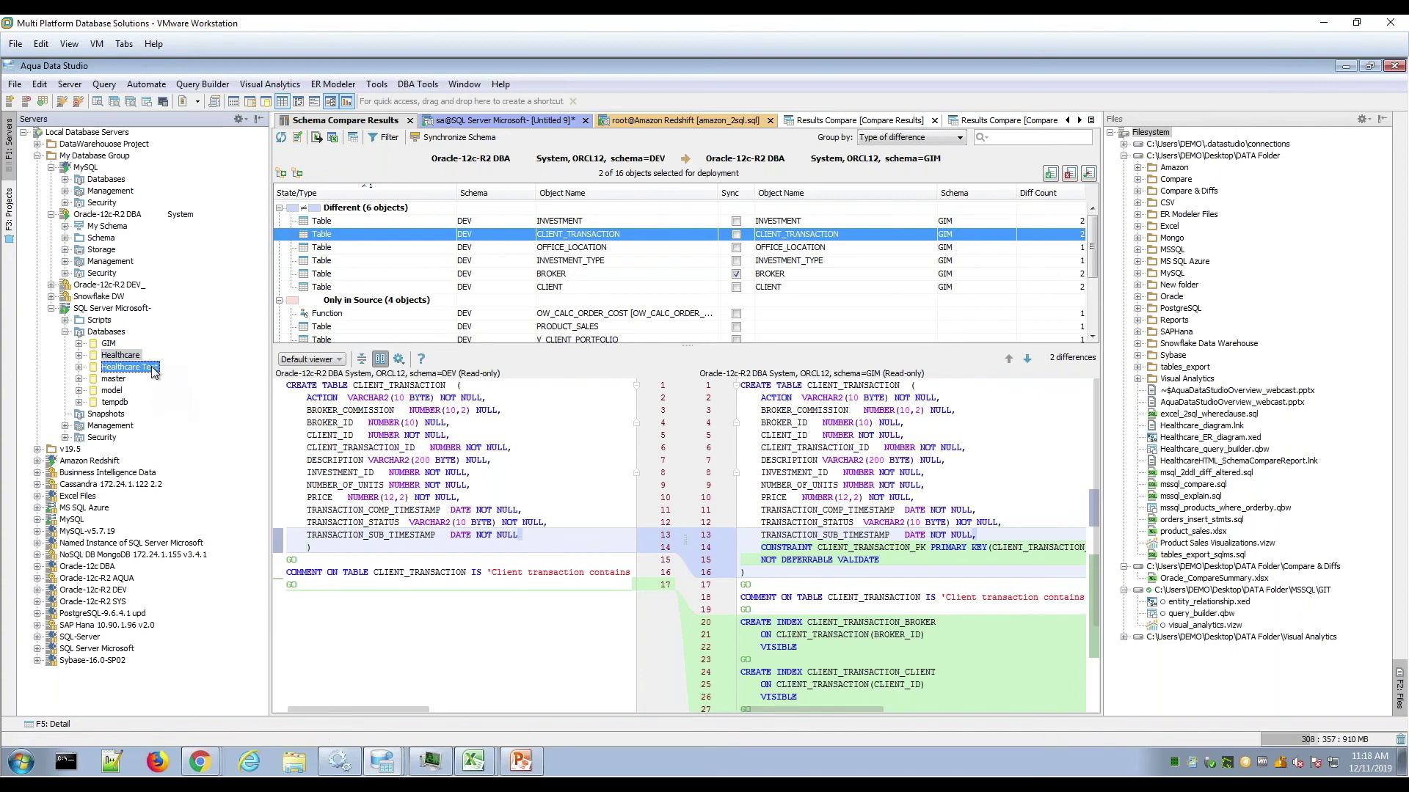
{"action": "left_click", "coordinate": [224, 473]}
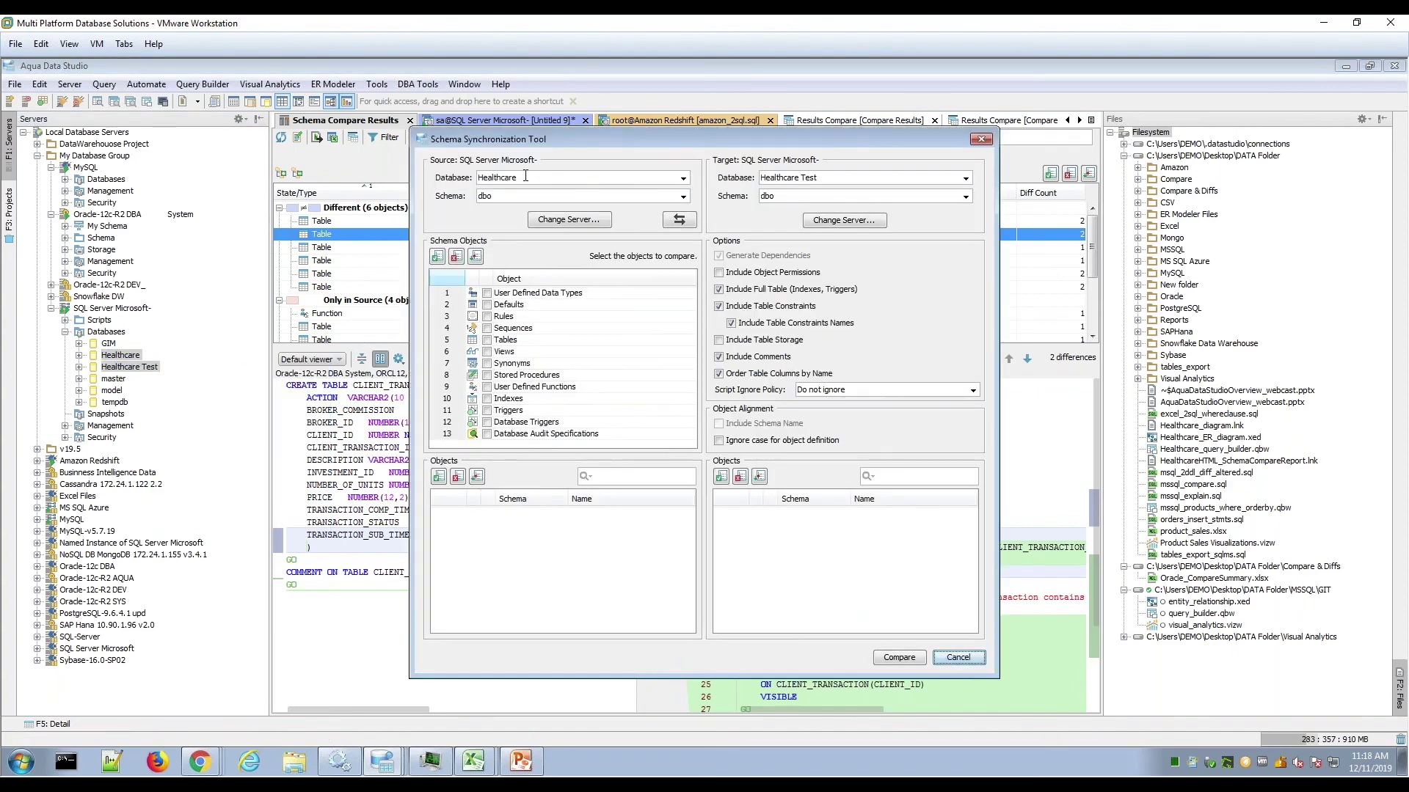
{"action": "left_click_drag", "start_coordinate": [552, 144], "coordinate": [507, 160]}
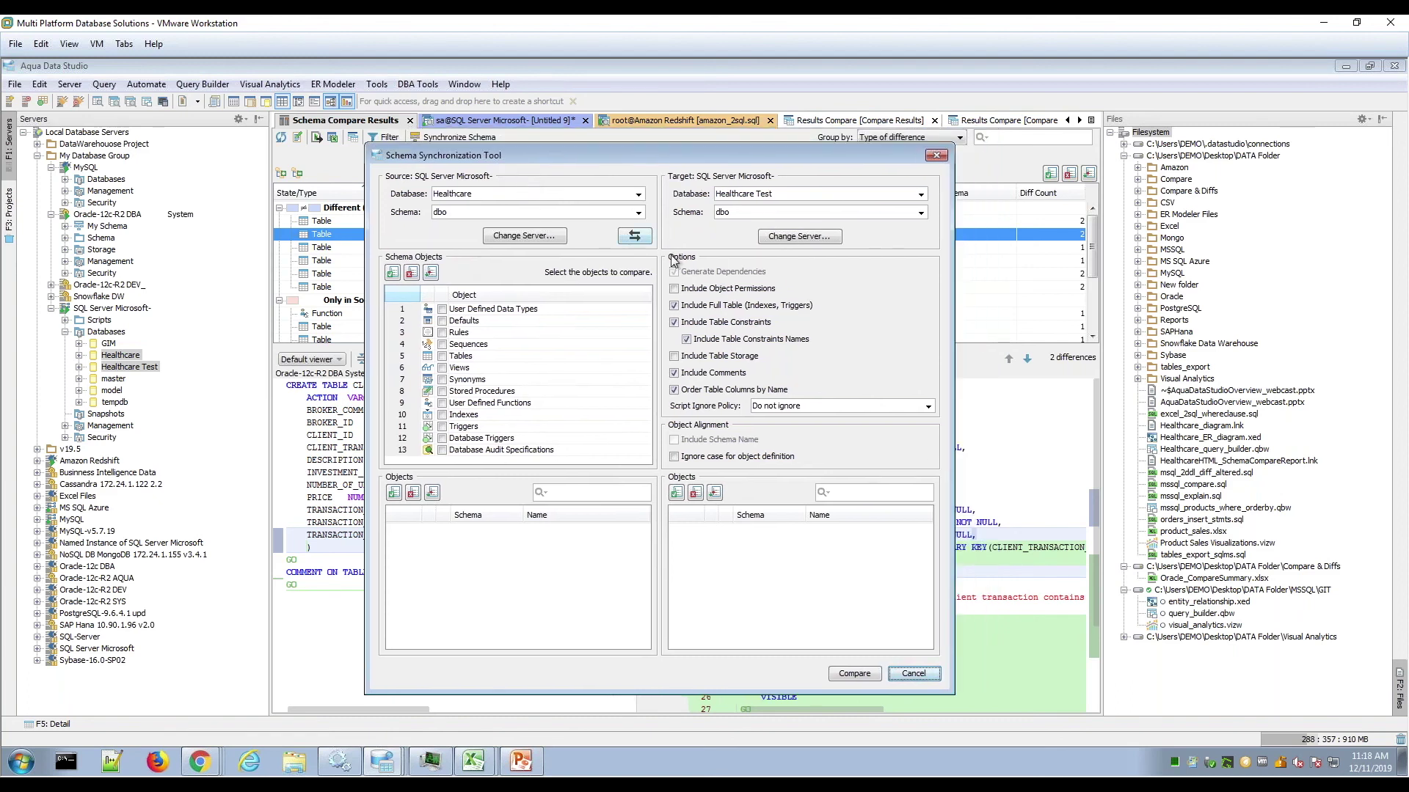
{"action": "left_click", "coordinate": [635, 236]}
{"action": "left_click", "coordinate": [387, 277]}
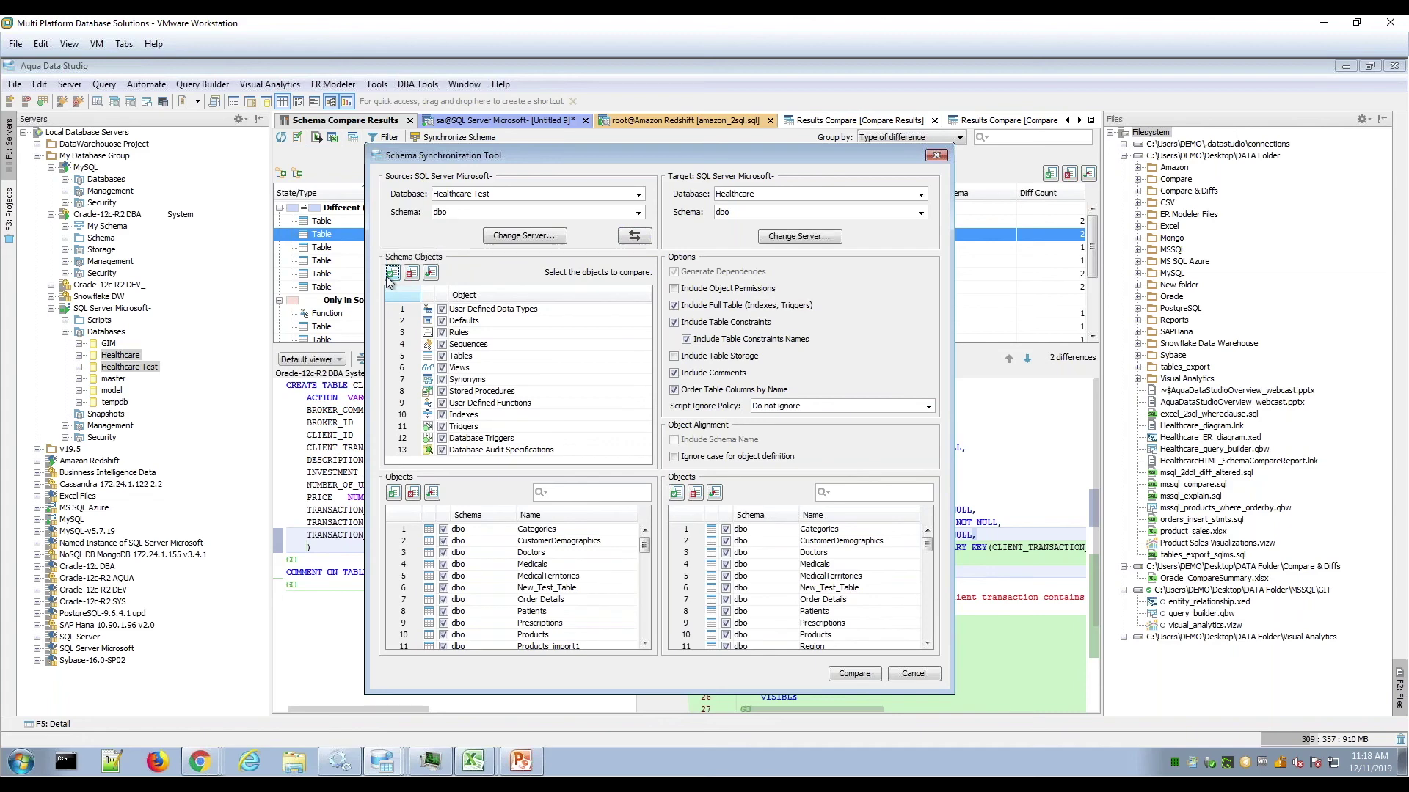
{"action": "left_click_drag", "start_coordinate": [574, 157], "coordinate": [556, 286]}
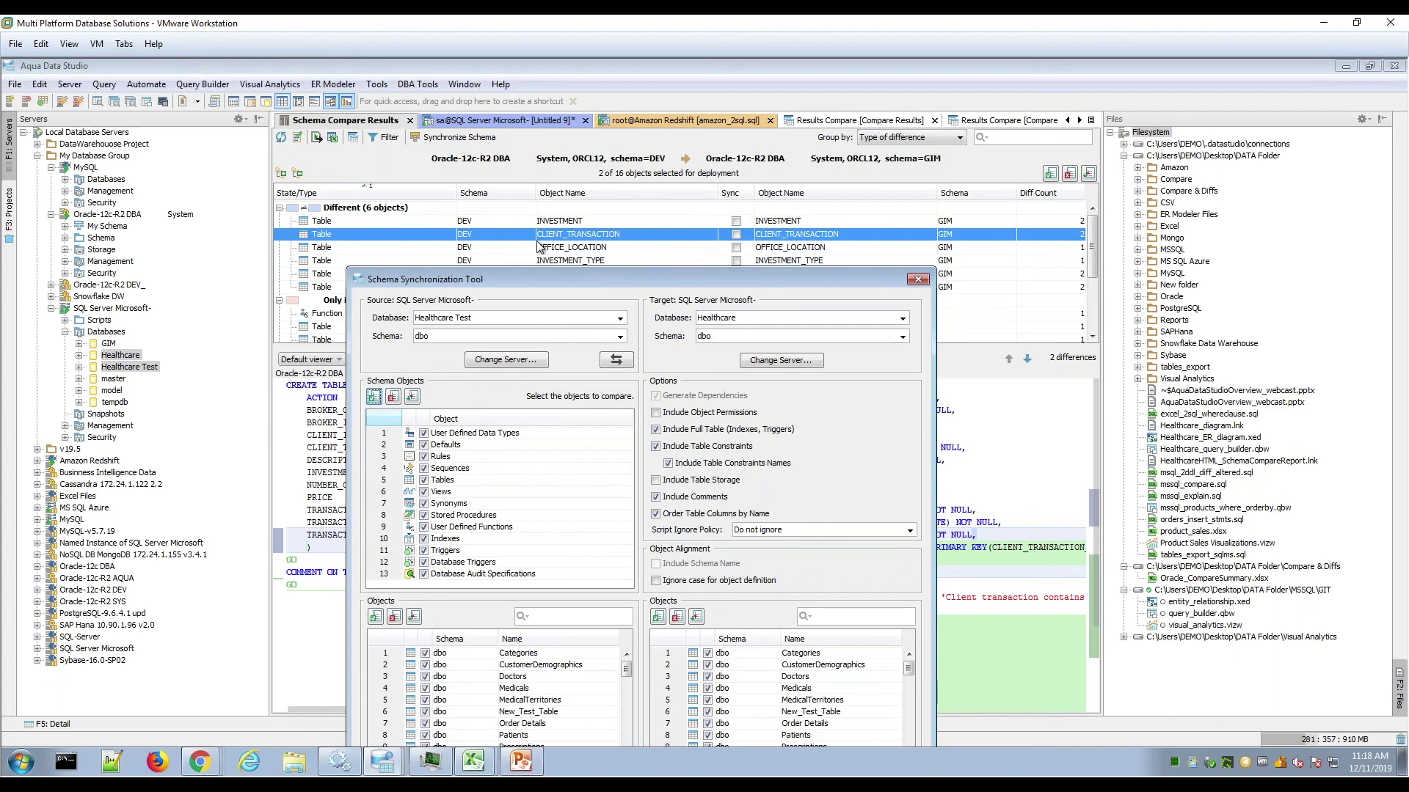
{"action": "left_click_drag", "start_coordinate": [549, 282], "coordinate": [540, 152]}
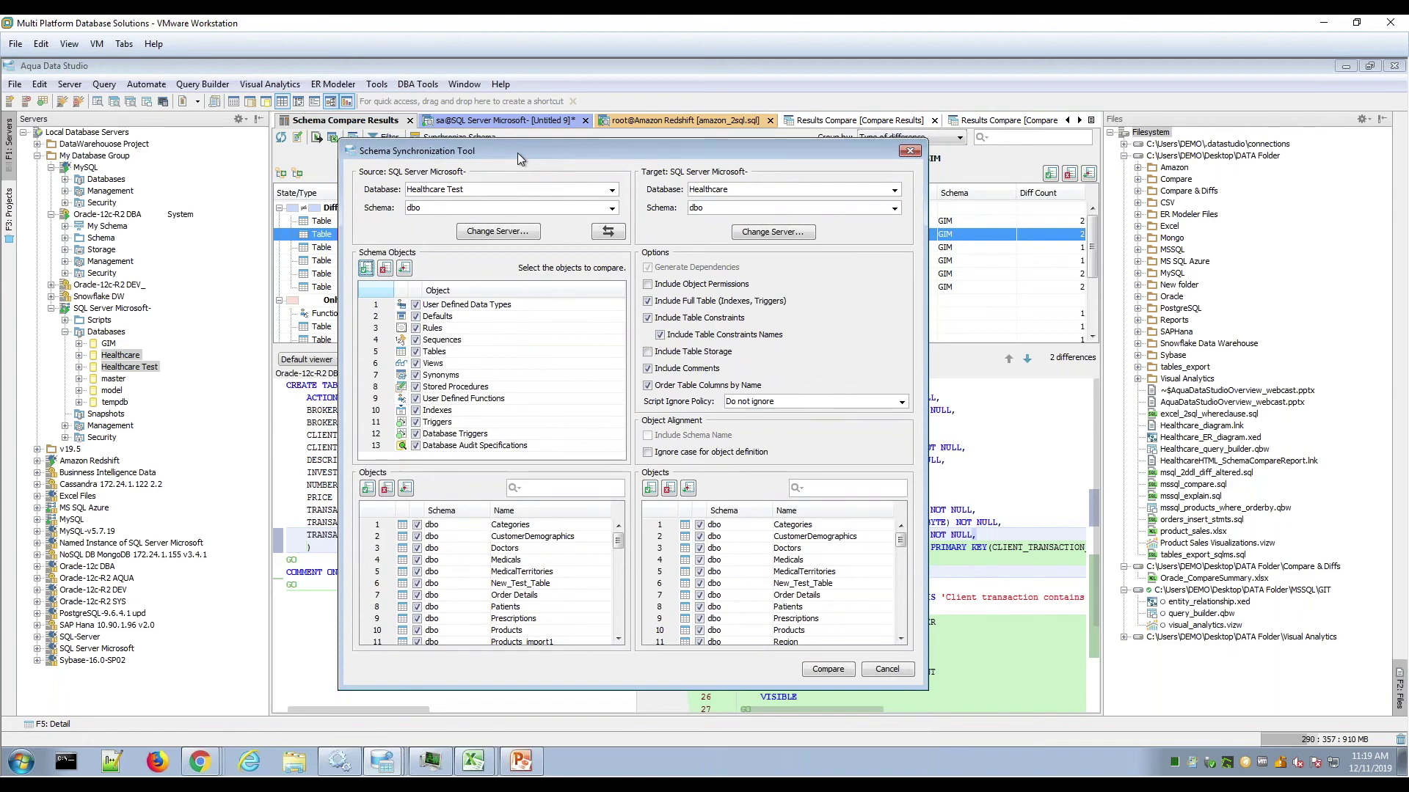
{"action": "left_click", "coordinate": [821, 671]}
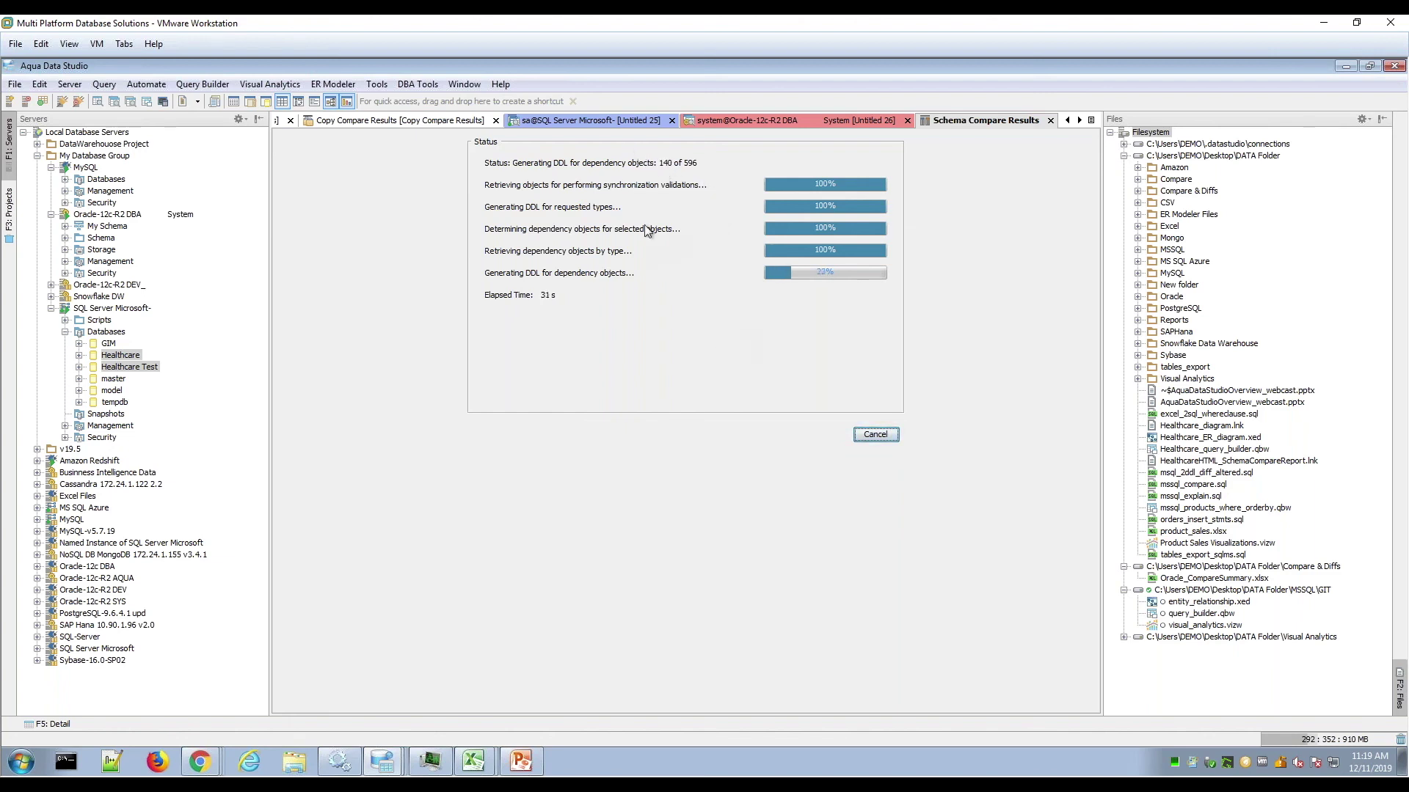
- Check the application's memory usage in the Memory Monitor while the schema comparison runs, and close the monitor
{"action": "left_click", "coordinate": [510, 86]}
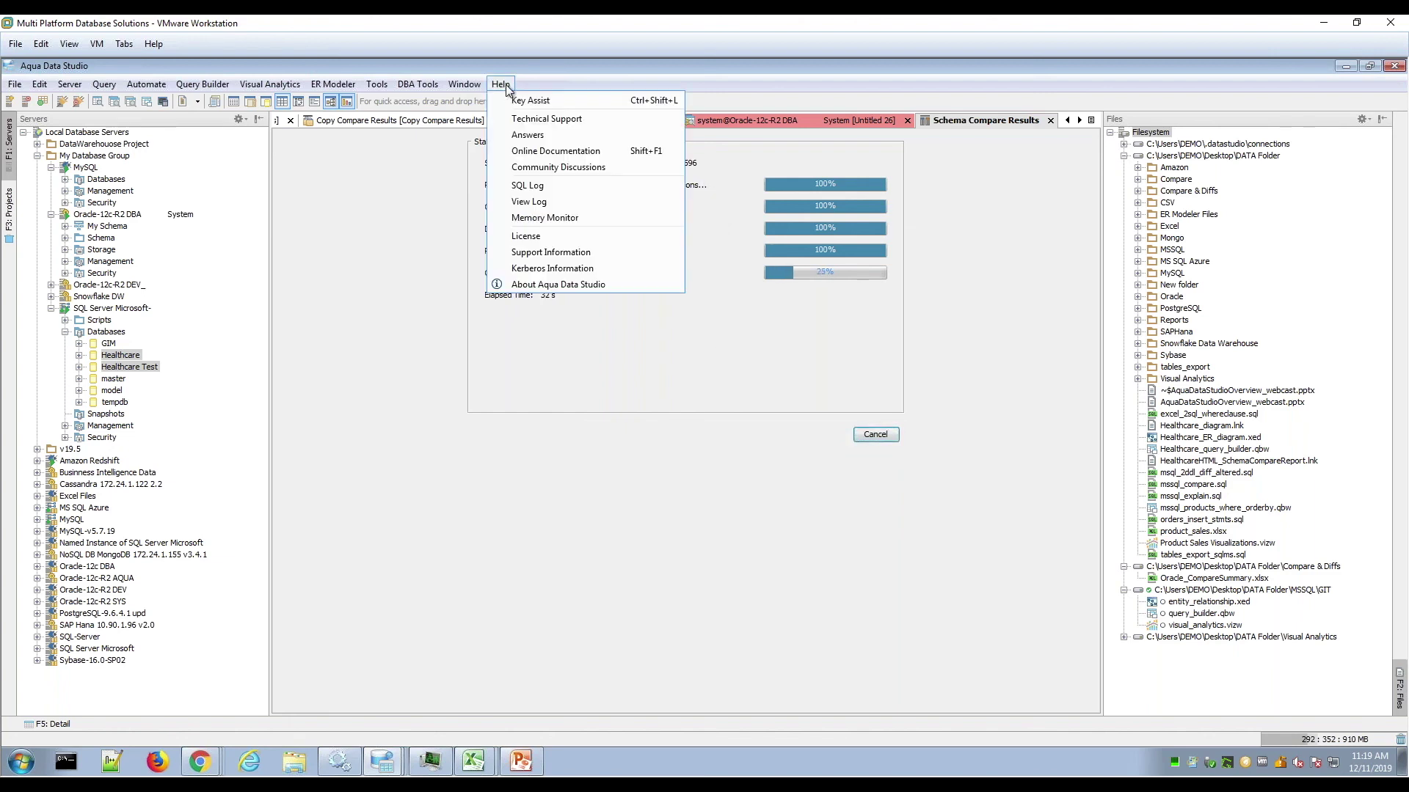
{"action": "left_click", "coordinate": [608, 220]}
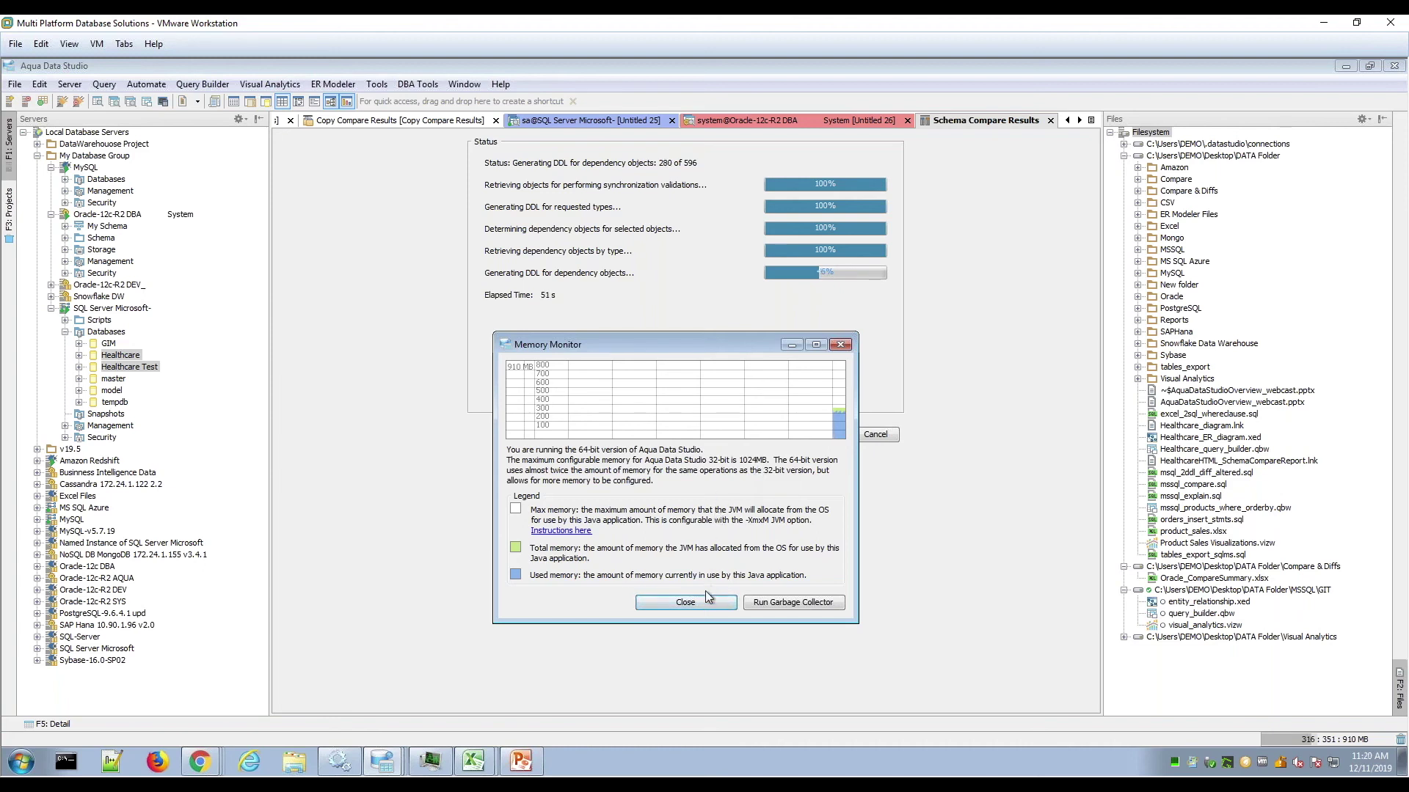
{"action": "left_click", "coordinate": [710, 609]}
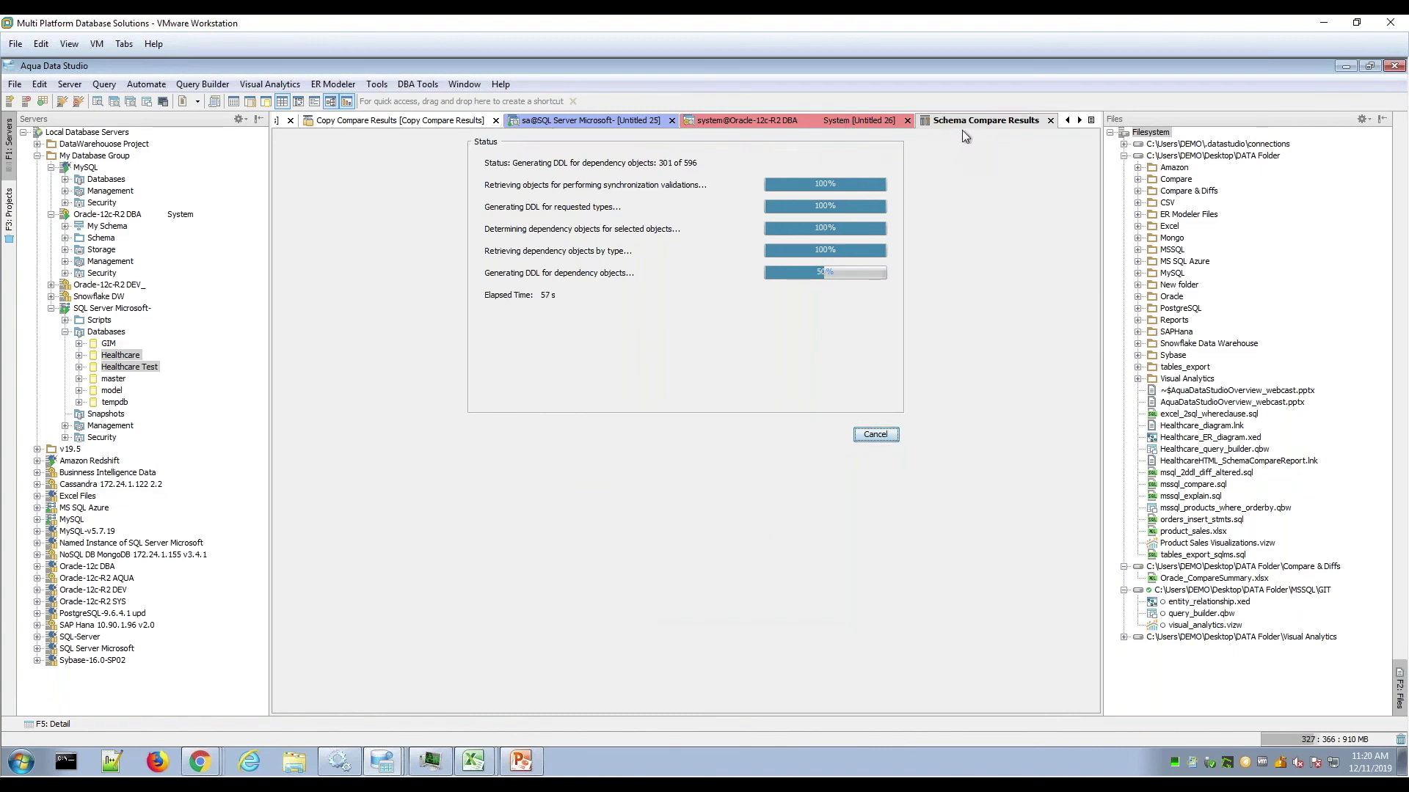
- Switch to the mssql_gim_complex.sql query, close its existing result set and execute the query again
{"action": "left_click", "coordinate": [1091, 120]}
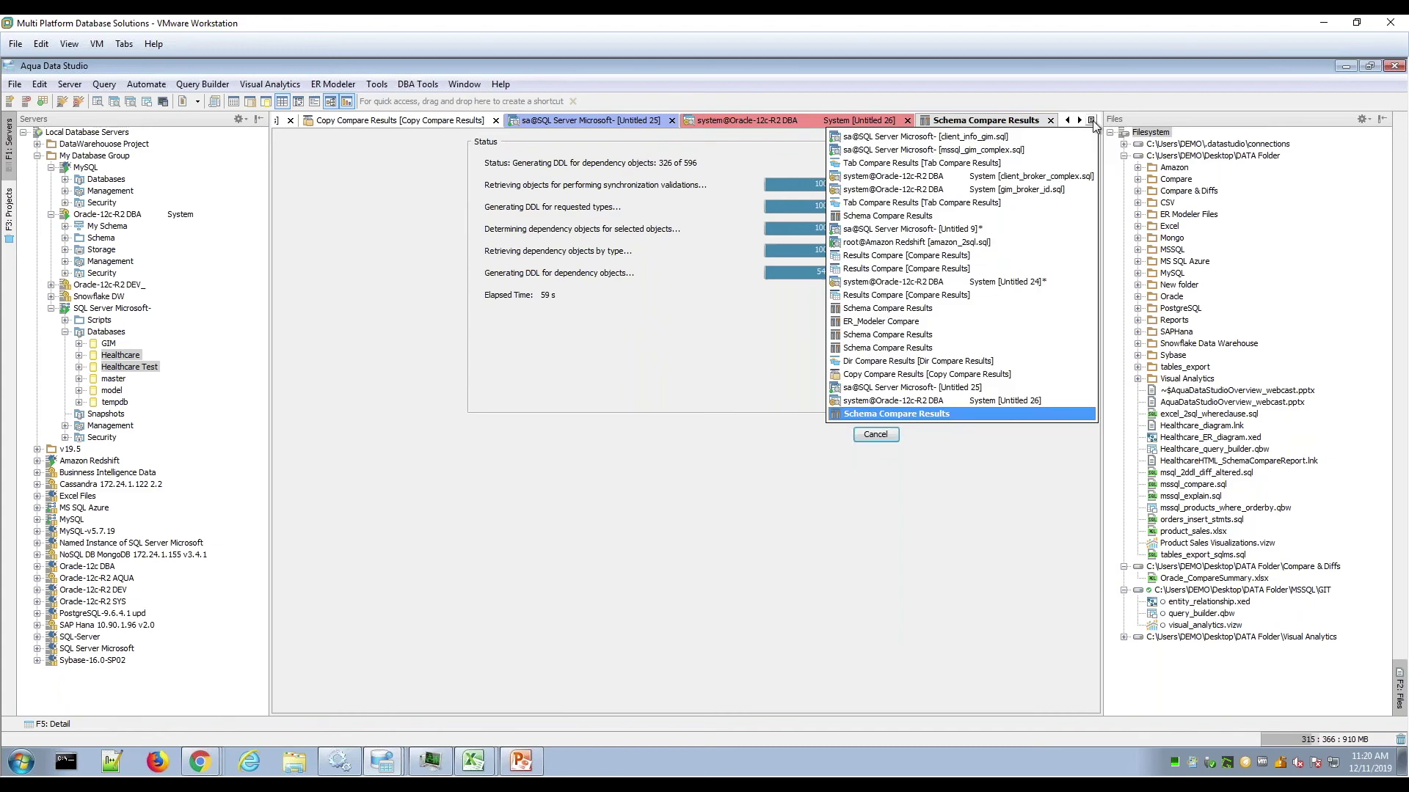
{"action": "left_click", "coordinate": [1055, 150]}
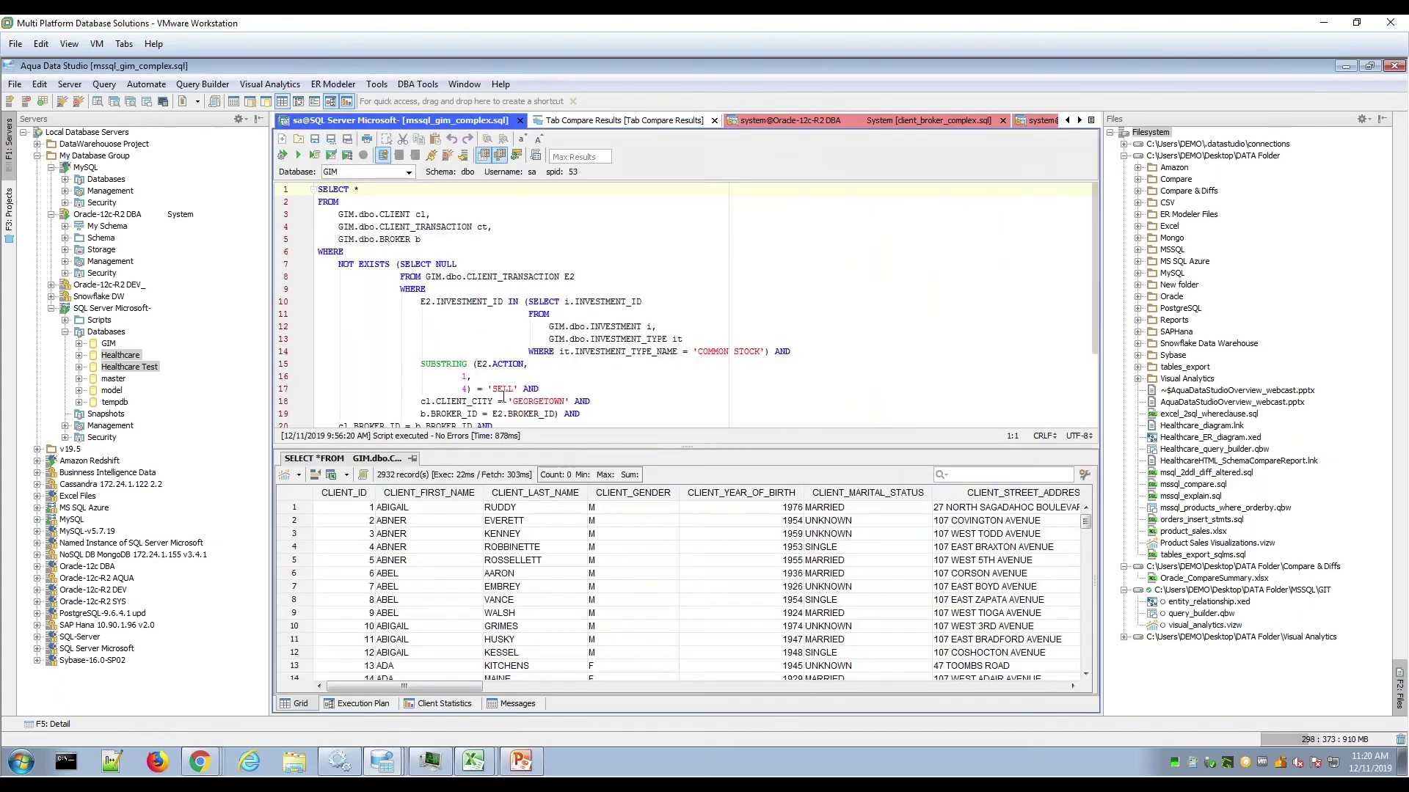
{"action": "left_click", "coordinate": [473, 376]}
{"action": "left_click", "coordinate": [1091, 120]}
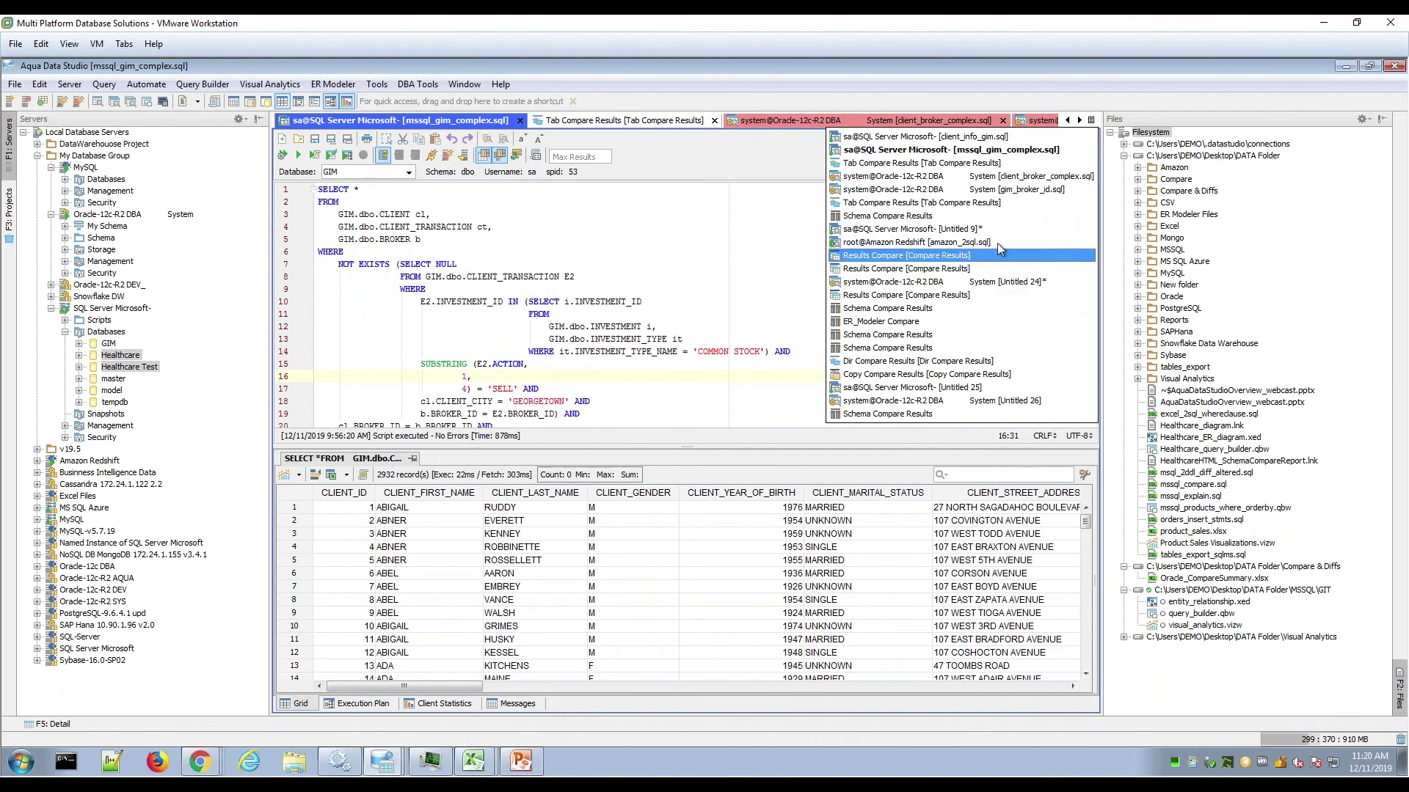
{"action": "left_click", "coordinate": [659, 225]}
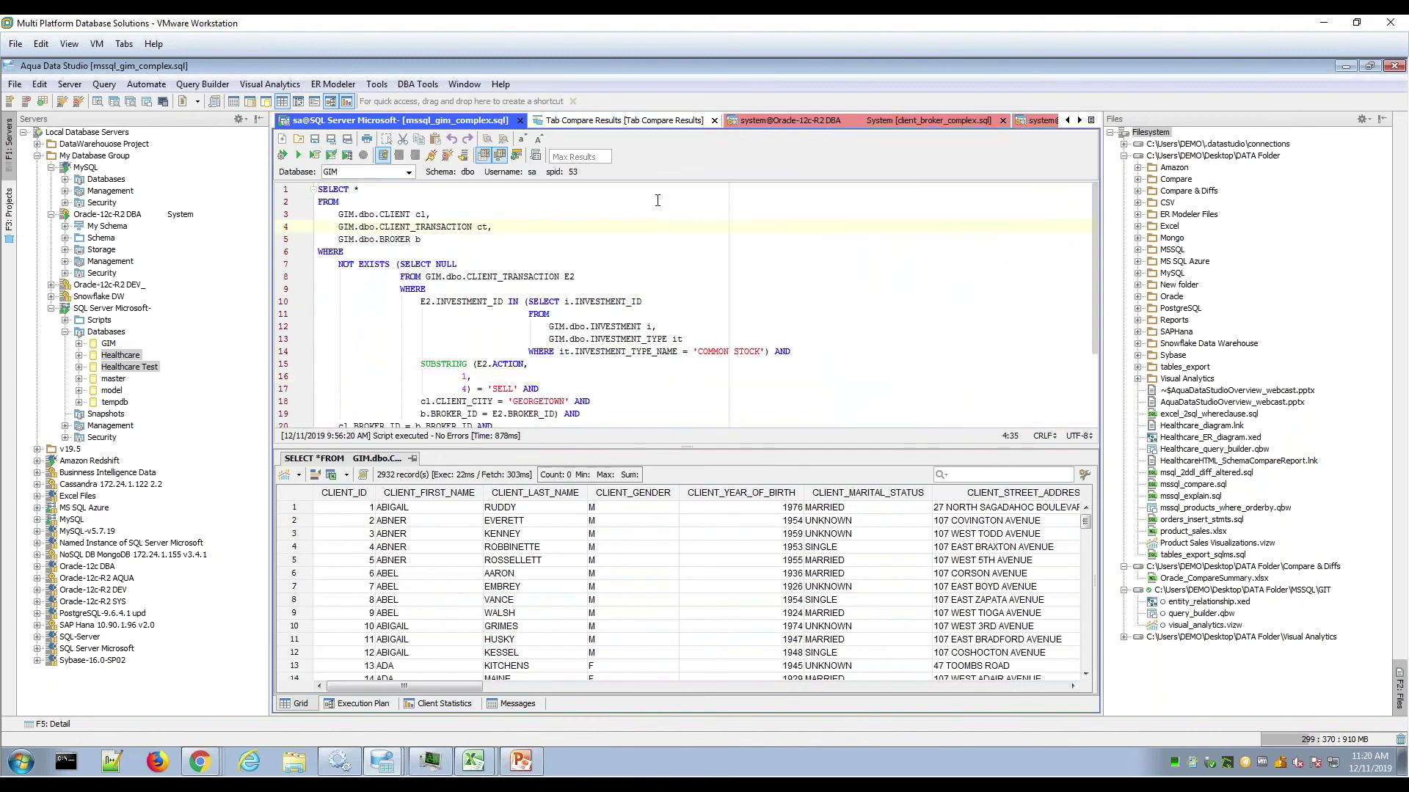
{"action": "right_click", "coordinate": [389, 456]}
{"action": "left_click", "coordinate": [411, 462]}
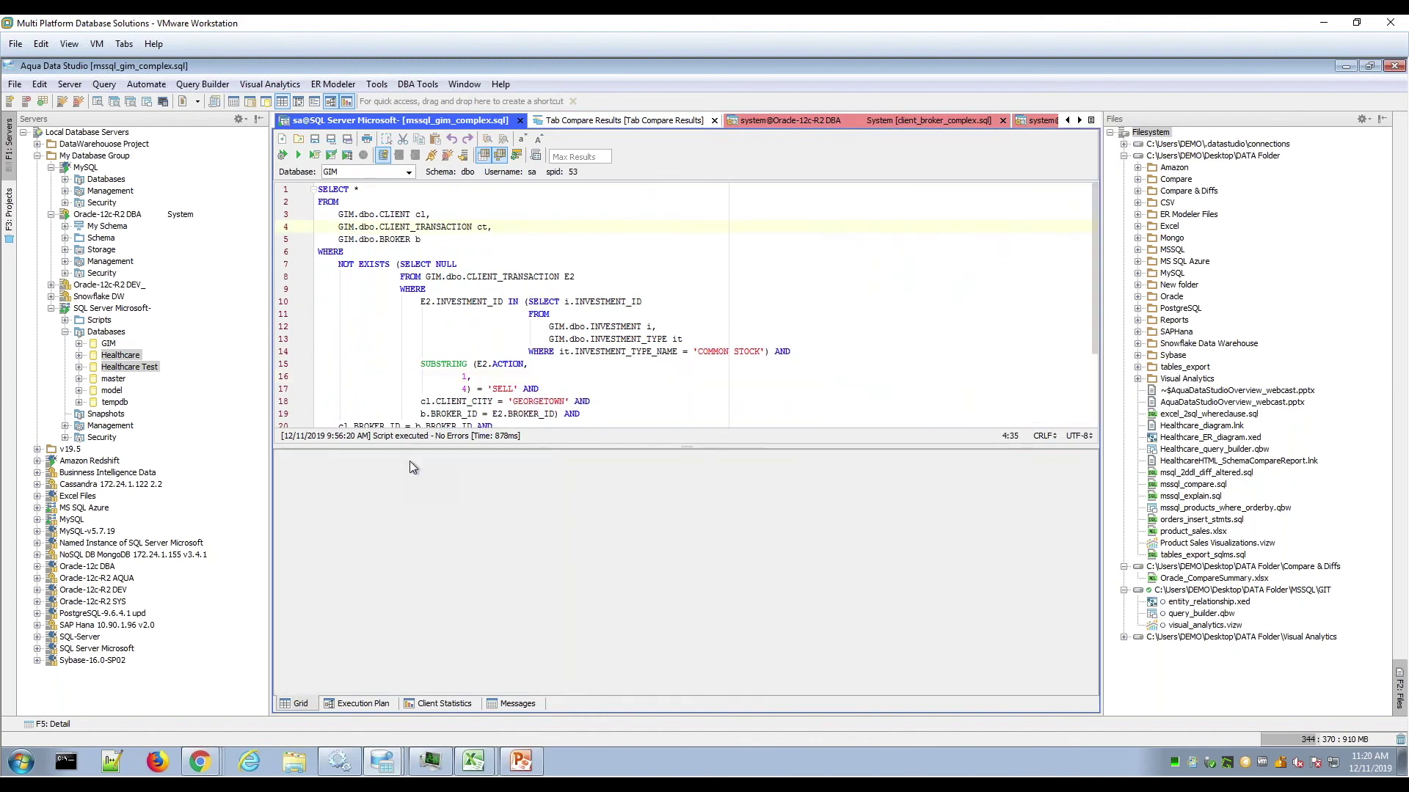
{"action": "left_click", "coordinate": [297, 155]}
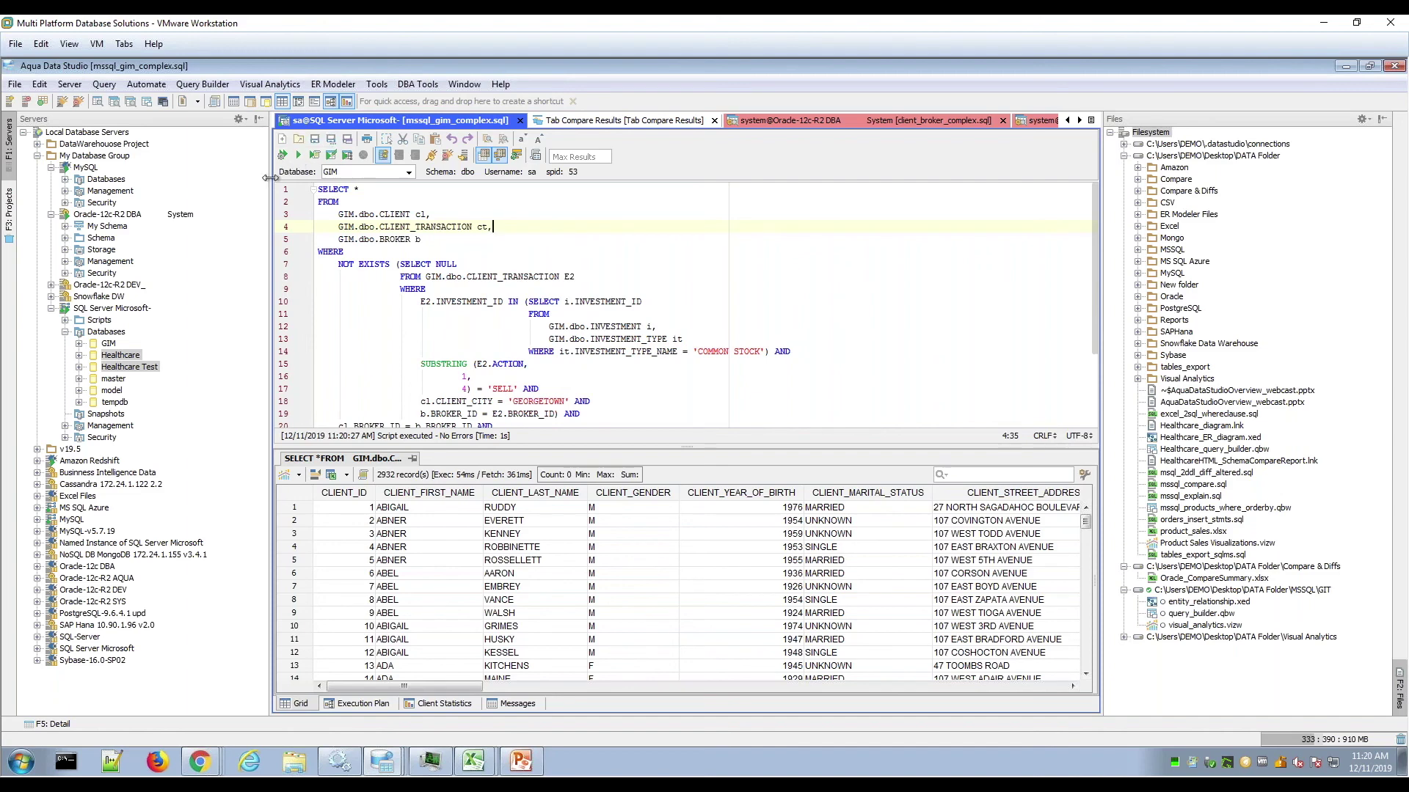
- Narrow the server tree and inspect the Medical Sales by Country procedure in the Healthcare Test-to-Healthcare comparison results
{"action": "left_click_drag", "start_coordinate": [271, 180], "coordinate": [232, 180]}
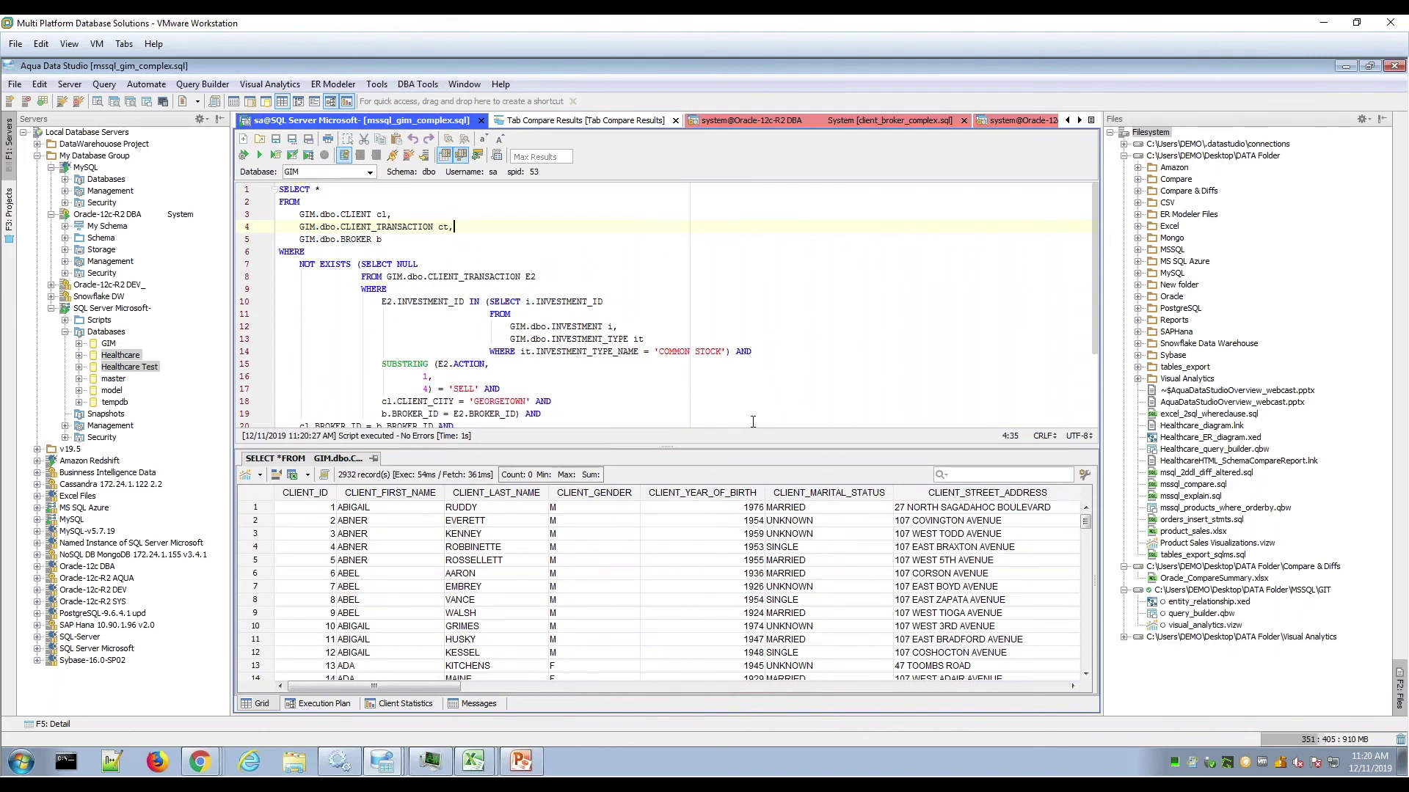
{"action": "left_click", "coordinate": [1091, 120]}
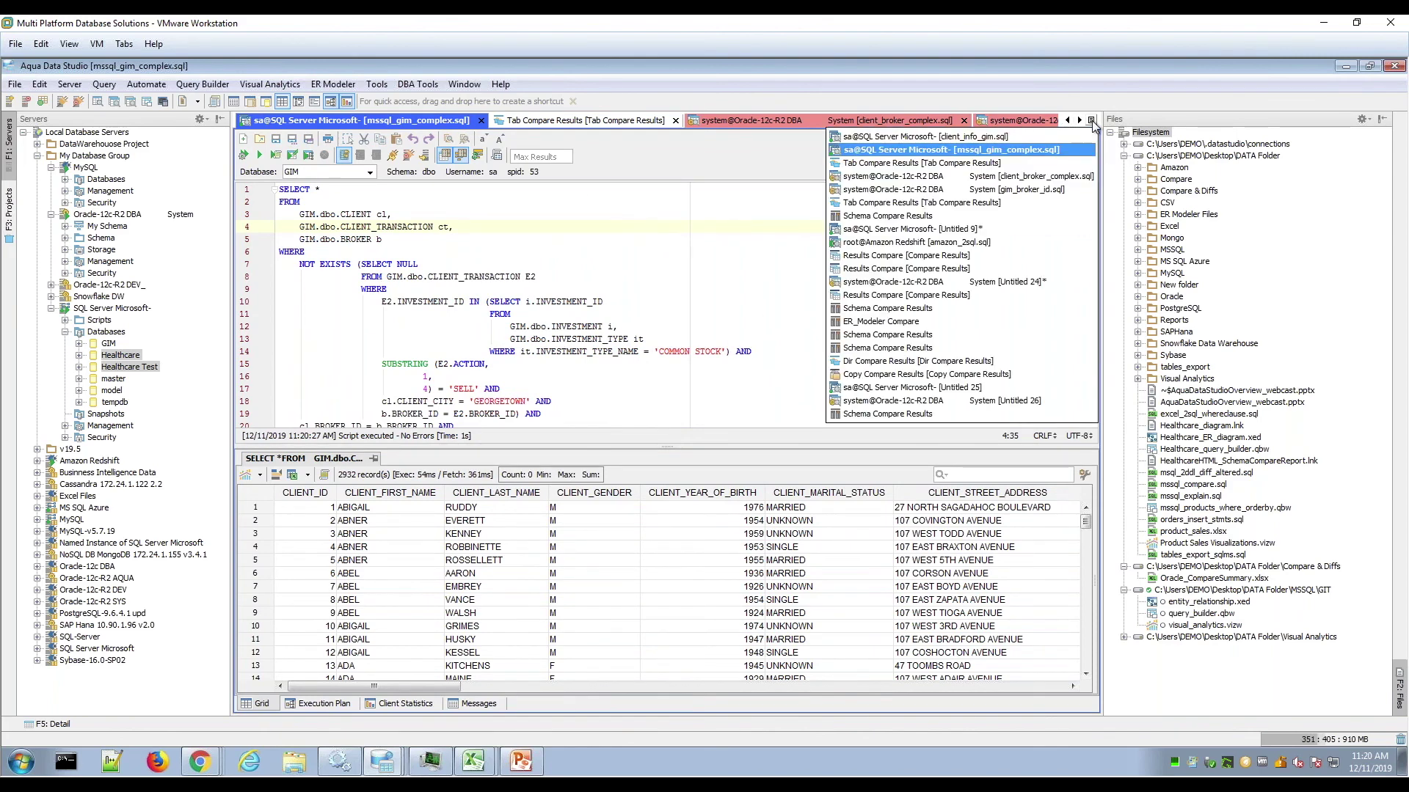
{"action": "left_click", "coordinate": [1007, 414]}
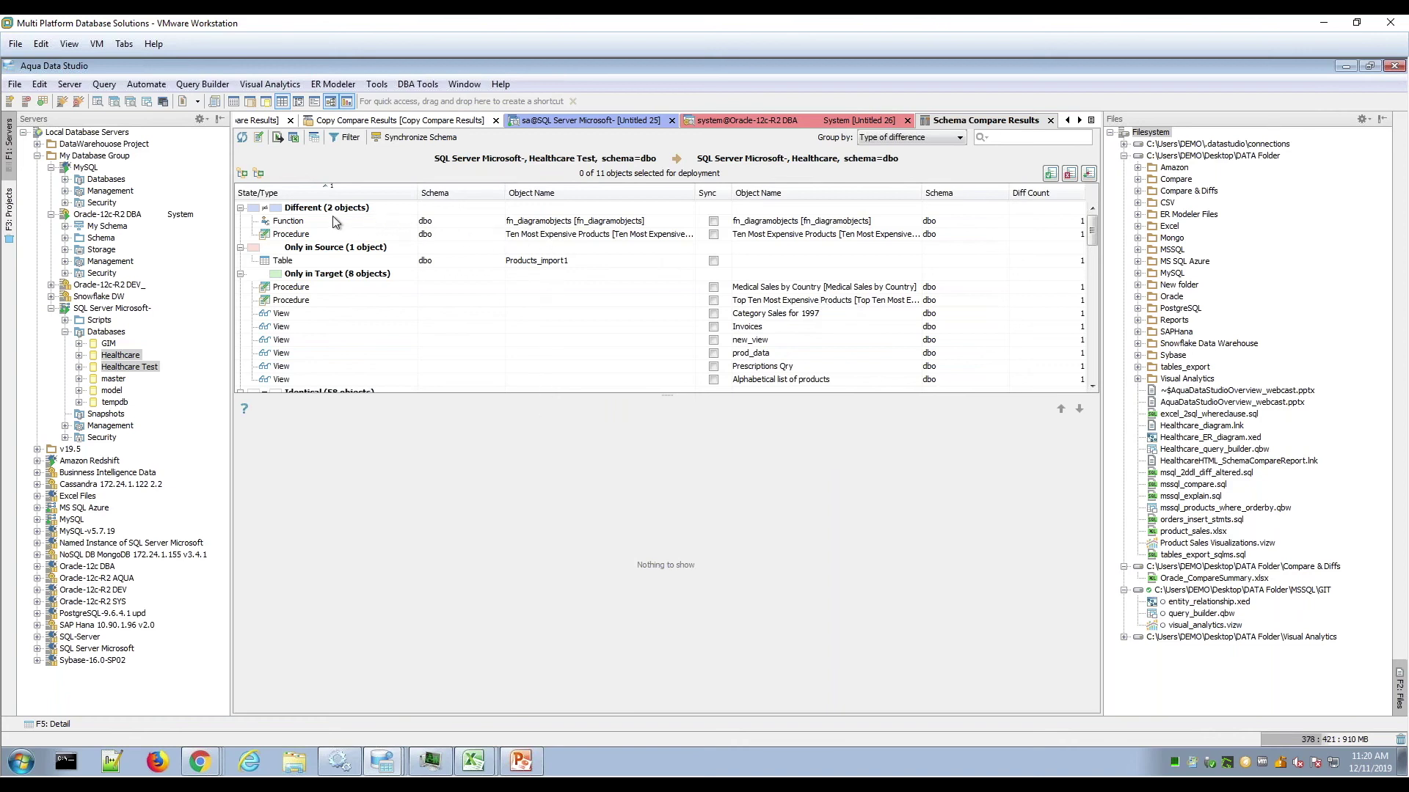
{"action": "left_click", "coordinate": [355, 221]}
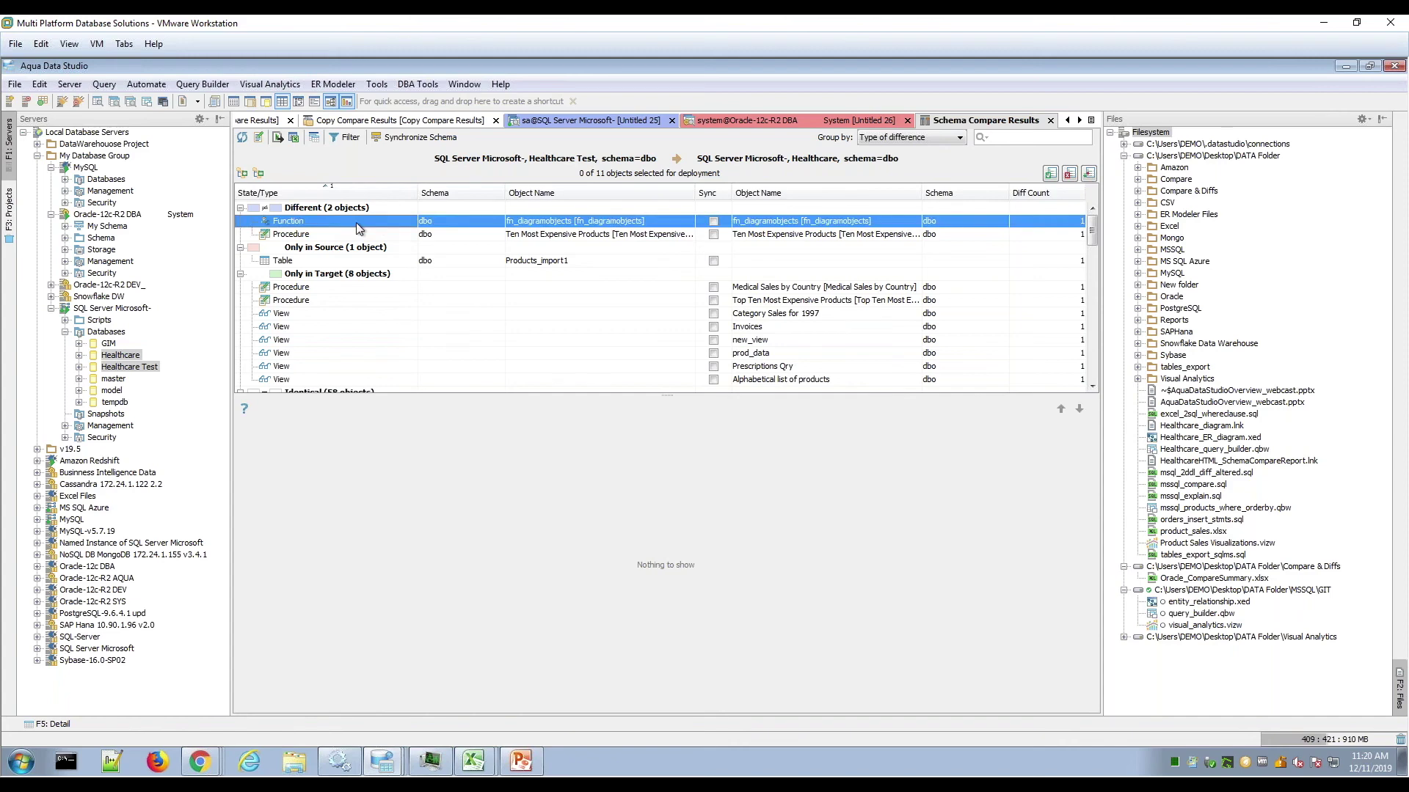
{"action": "left_click", "coordinate": [437, 269]}
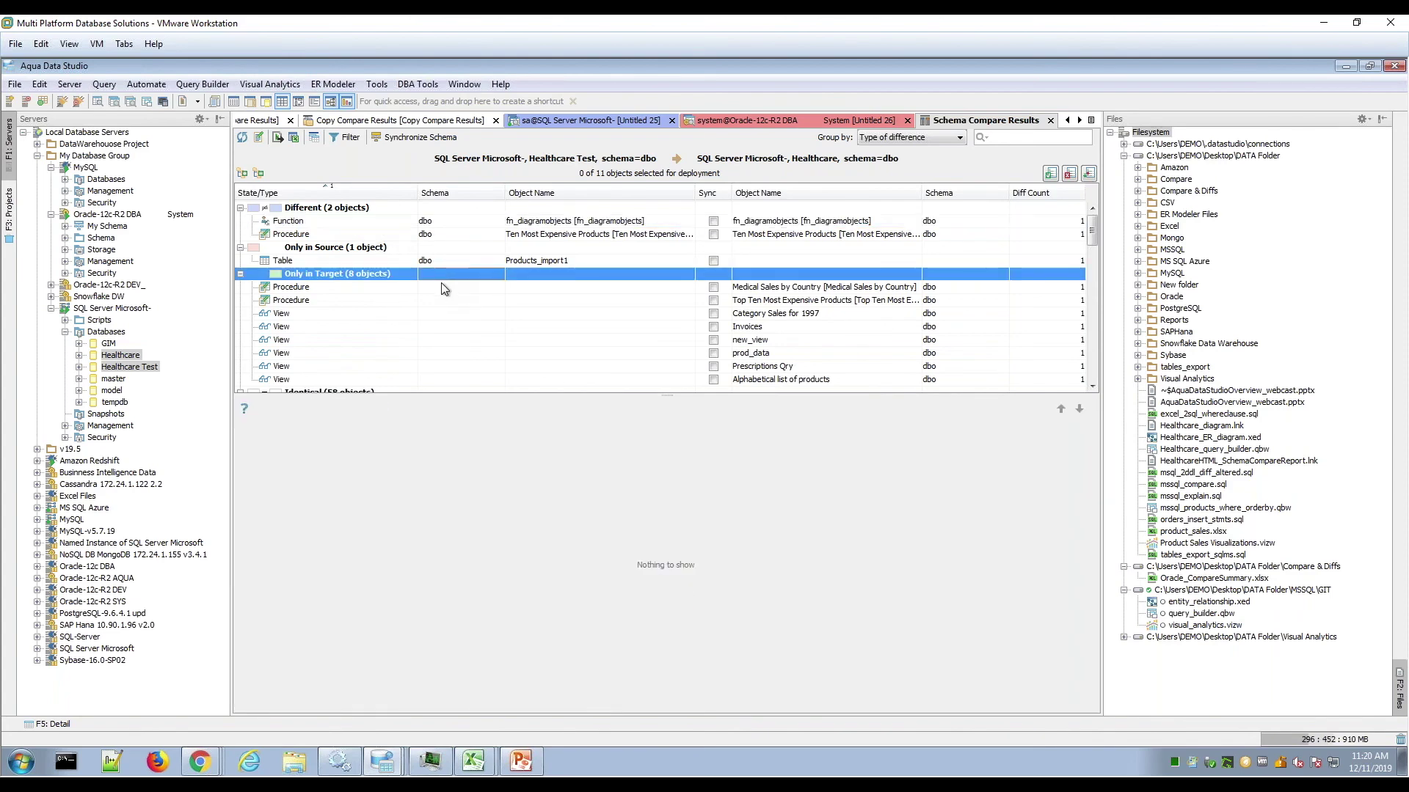
{"action": "left_click", "coordinate": [442, 286]}
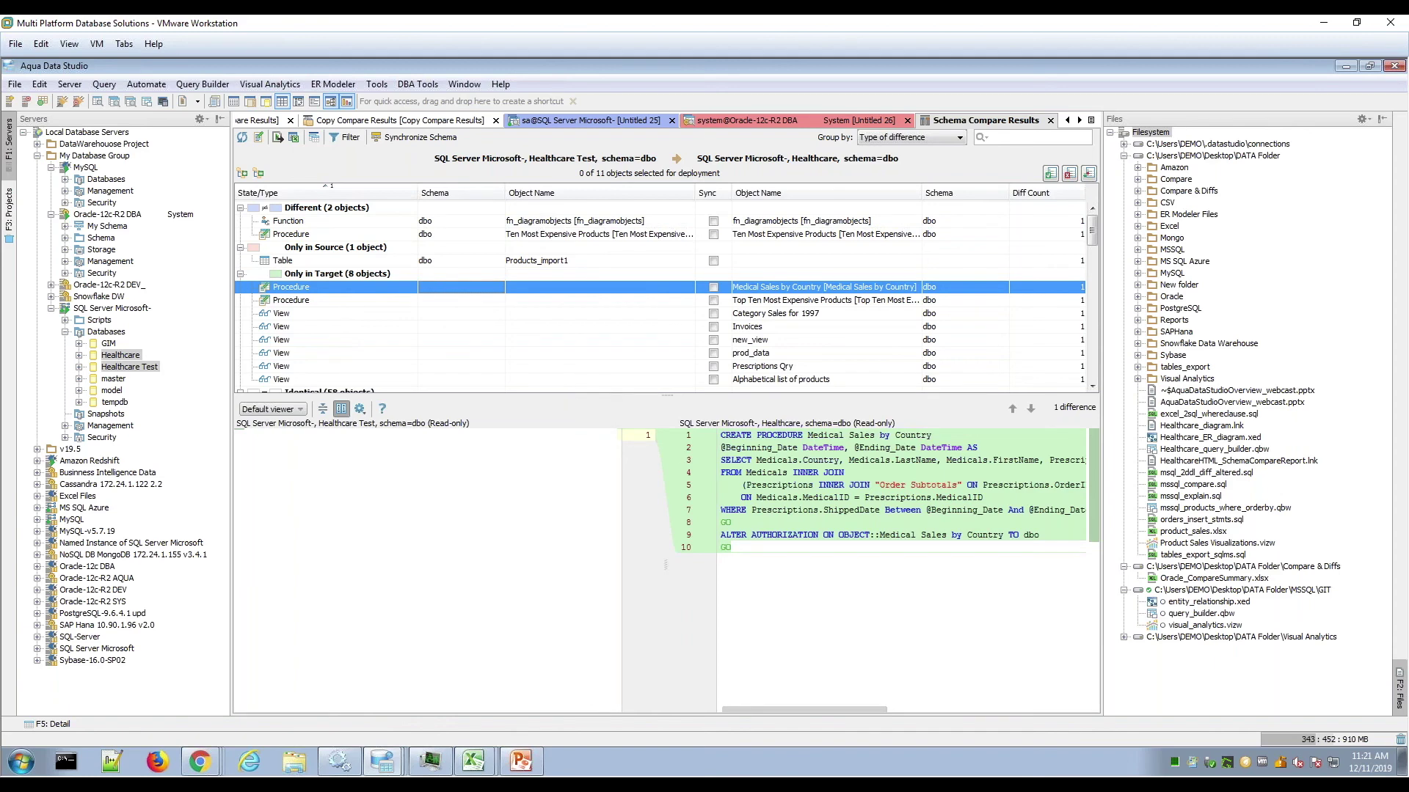
{"action": "left_click_drag", "start_coordinate": [574, 398], "coordinate": [574, 442]}
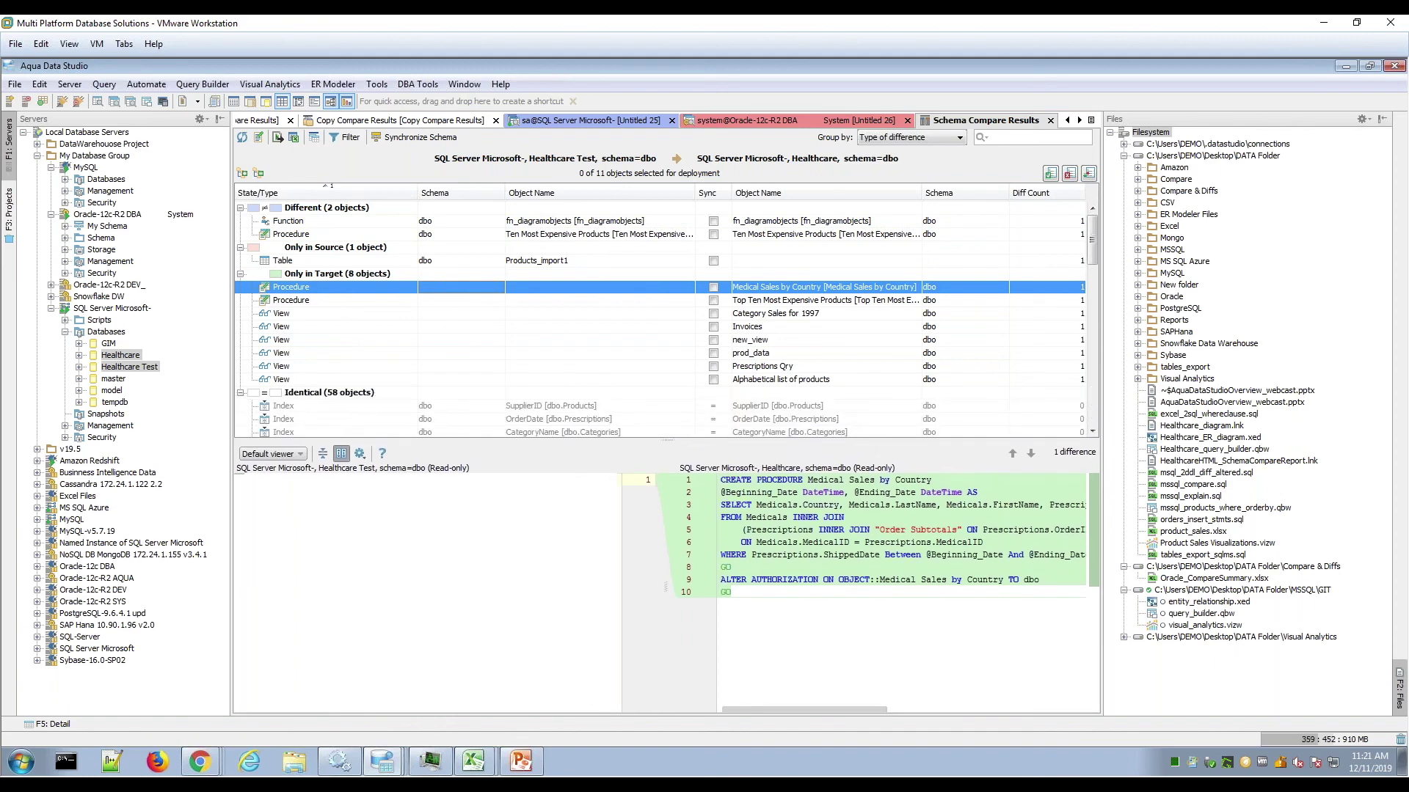
{"action": "left_click", "coordinate": [377, 85]}
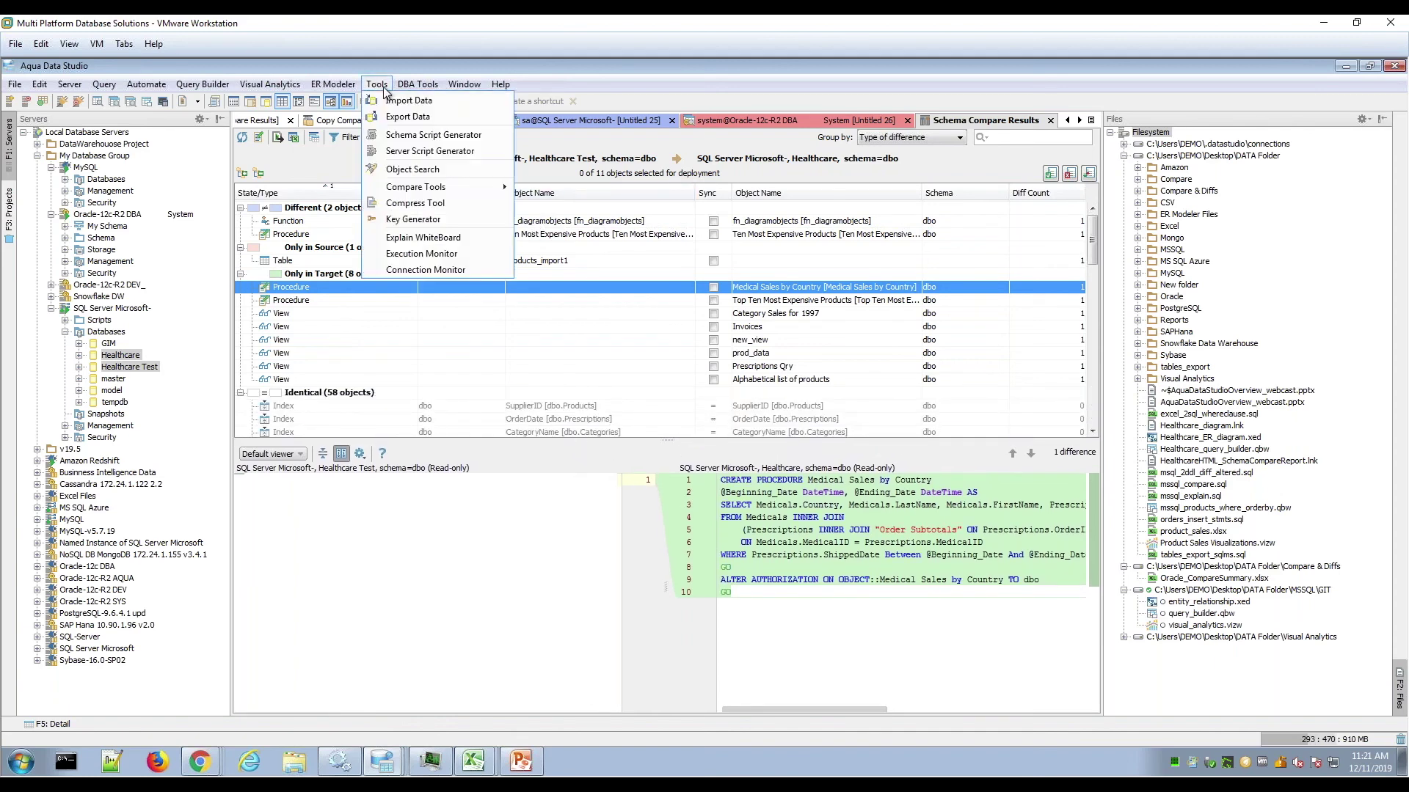
{"action": "mouse_move", "coordinate": [440, 188]}
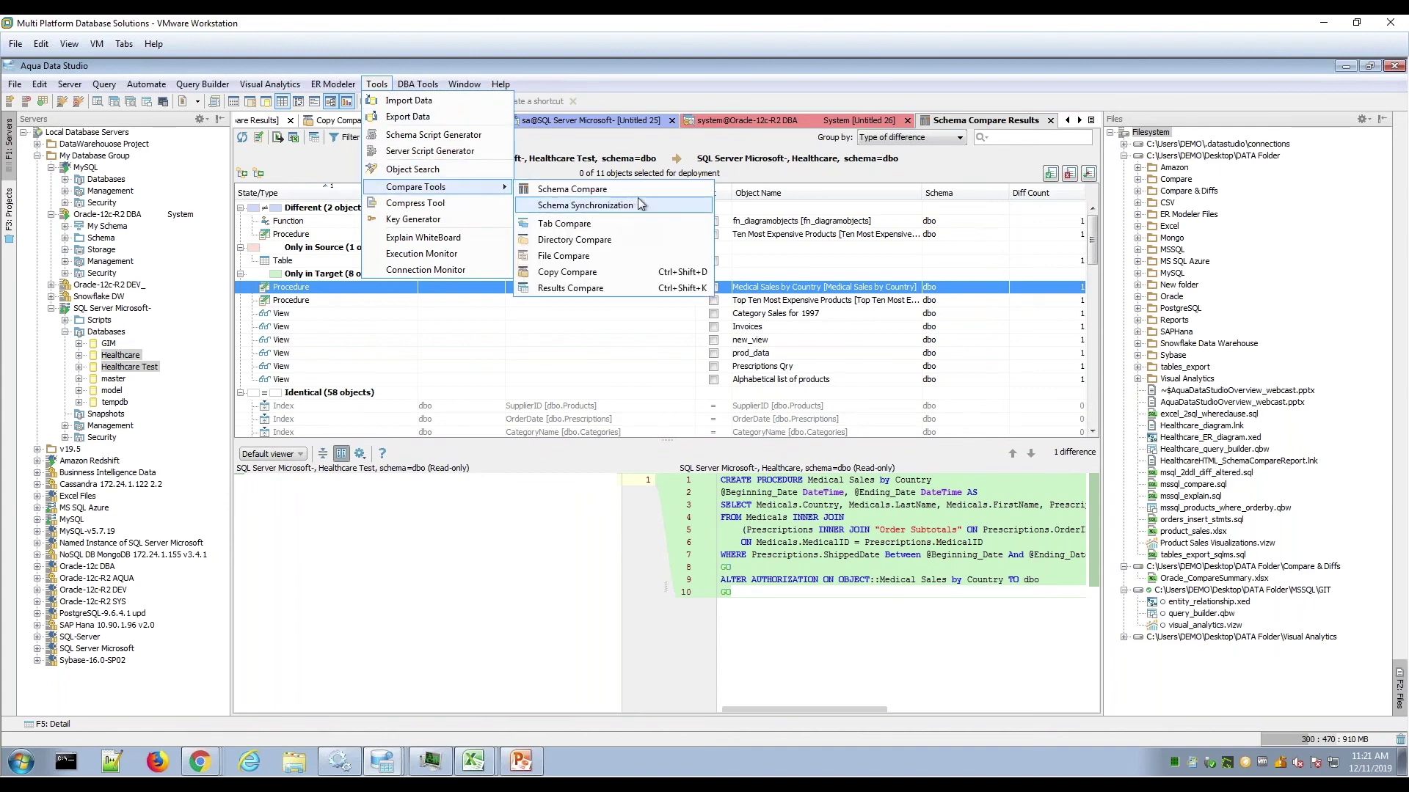
{"action": "left_click", "coordinate": [777, 139]}
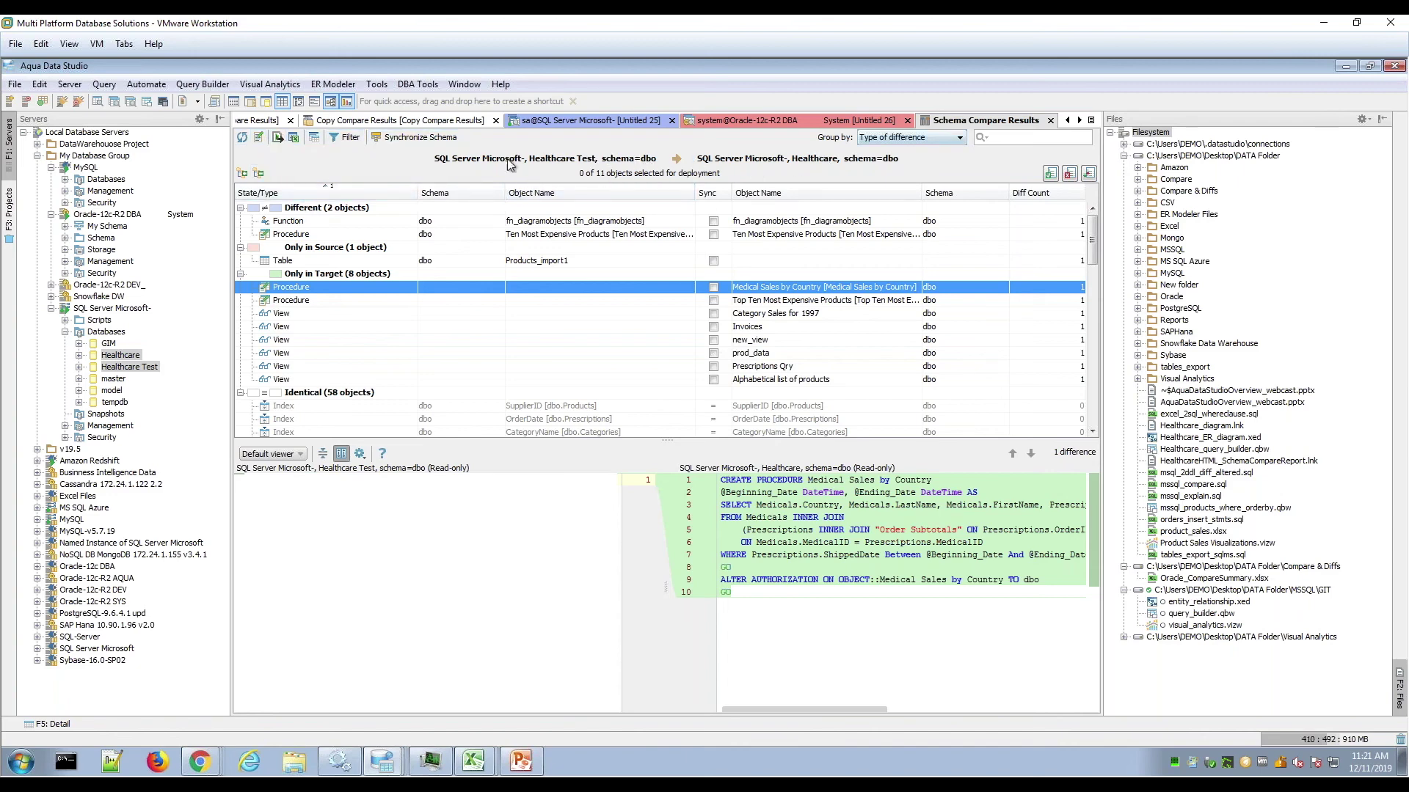
- Collapse all difference groups in the comparison results to review the categories, and expand them all again
{"action": "left_click", "coordinate": [259, 173]}
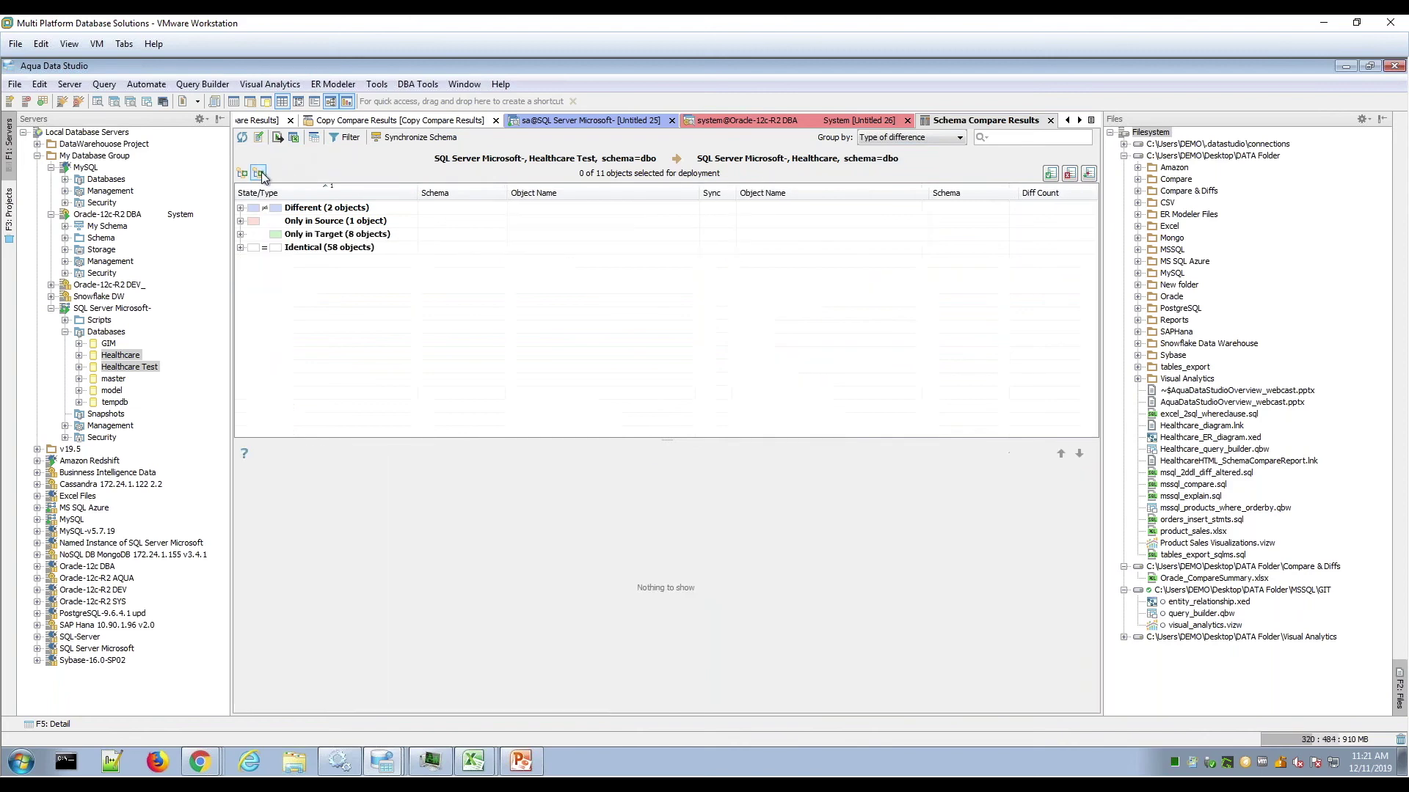
{"action": "left_click", "coordinate": [380, 213]}
{"action": "left_click", "coordinate": [392, 221]}
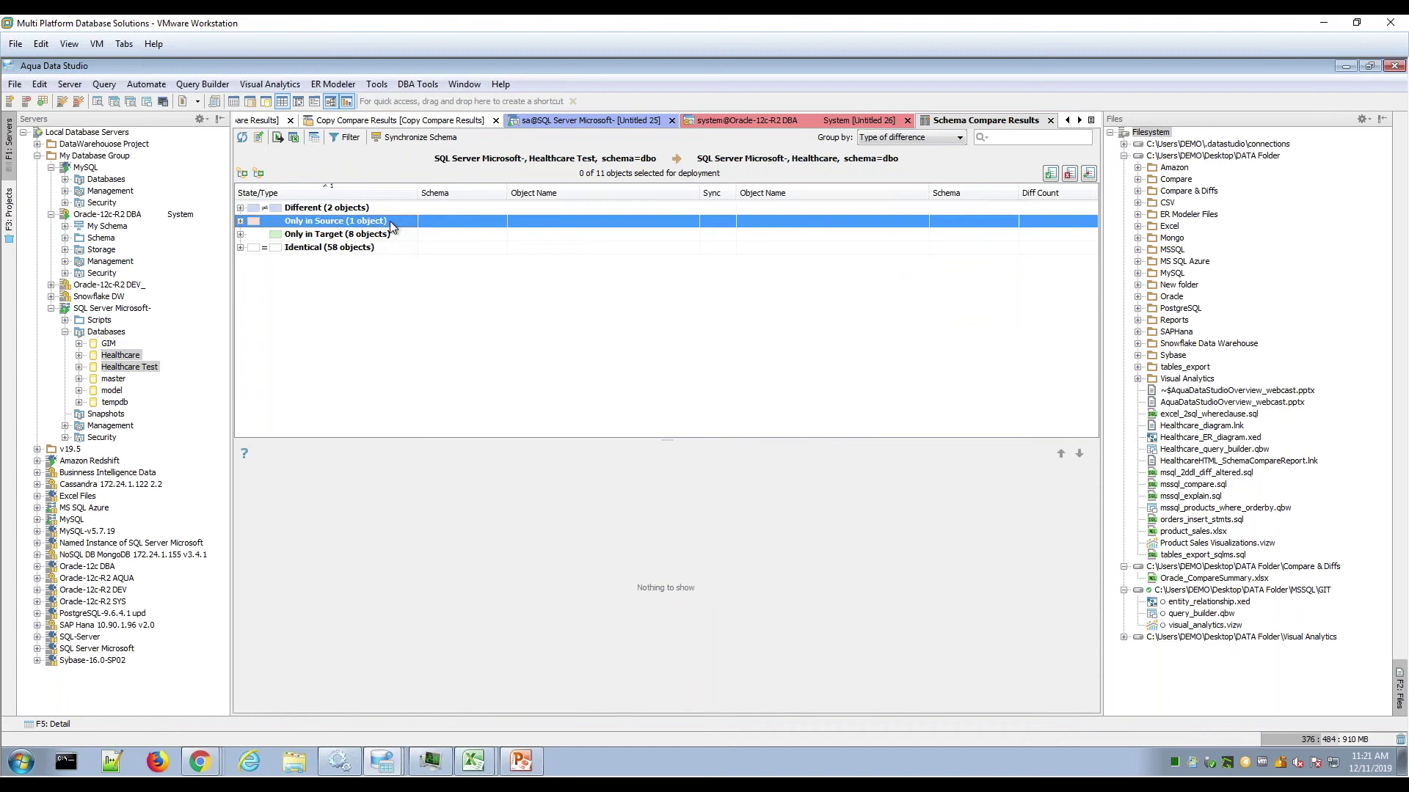
{"action": "left_click", "coordinate": [393, 235]}
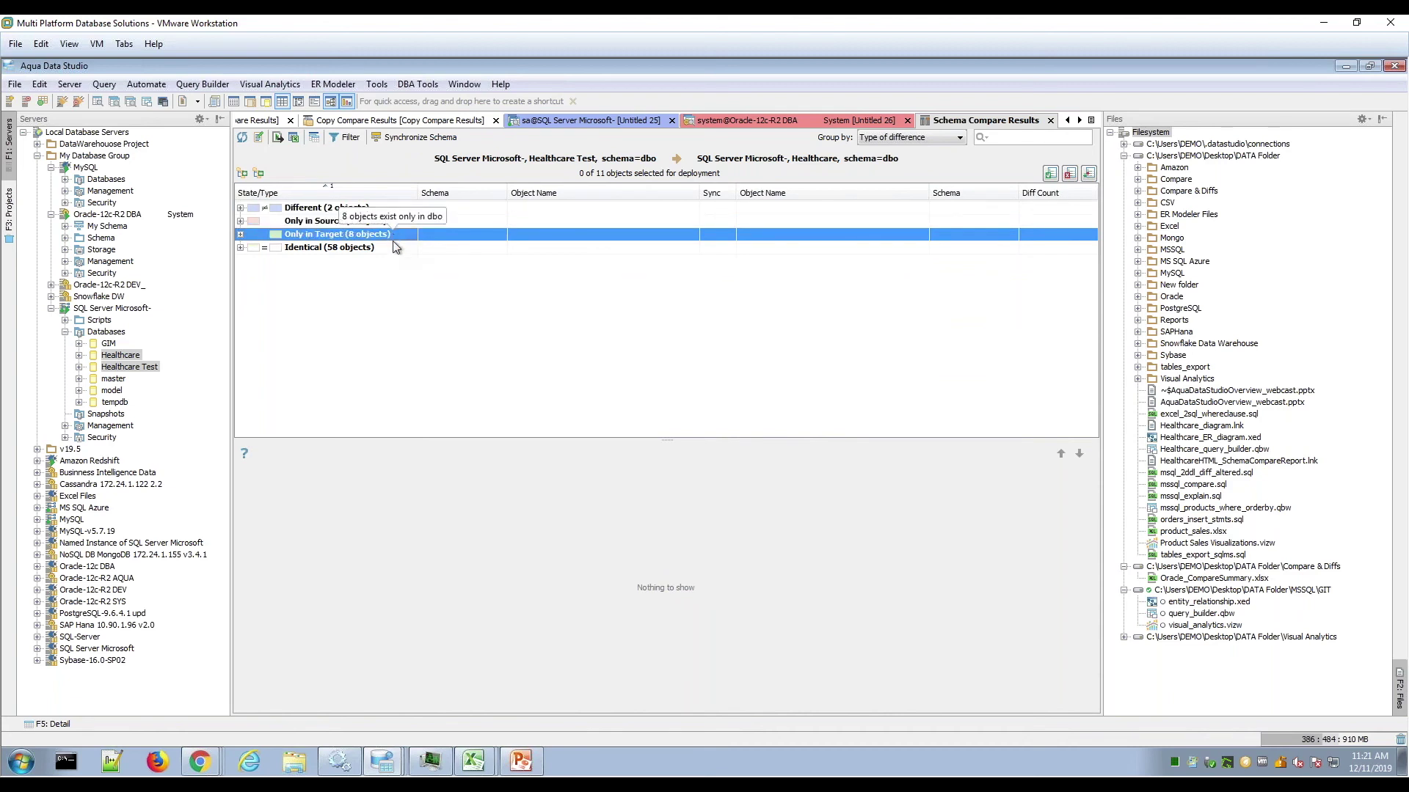
{"action": "left_click", "coordinate": [394, 248]}
{"action": "left_click", "coordinate": [393, 235]}
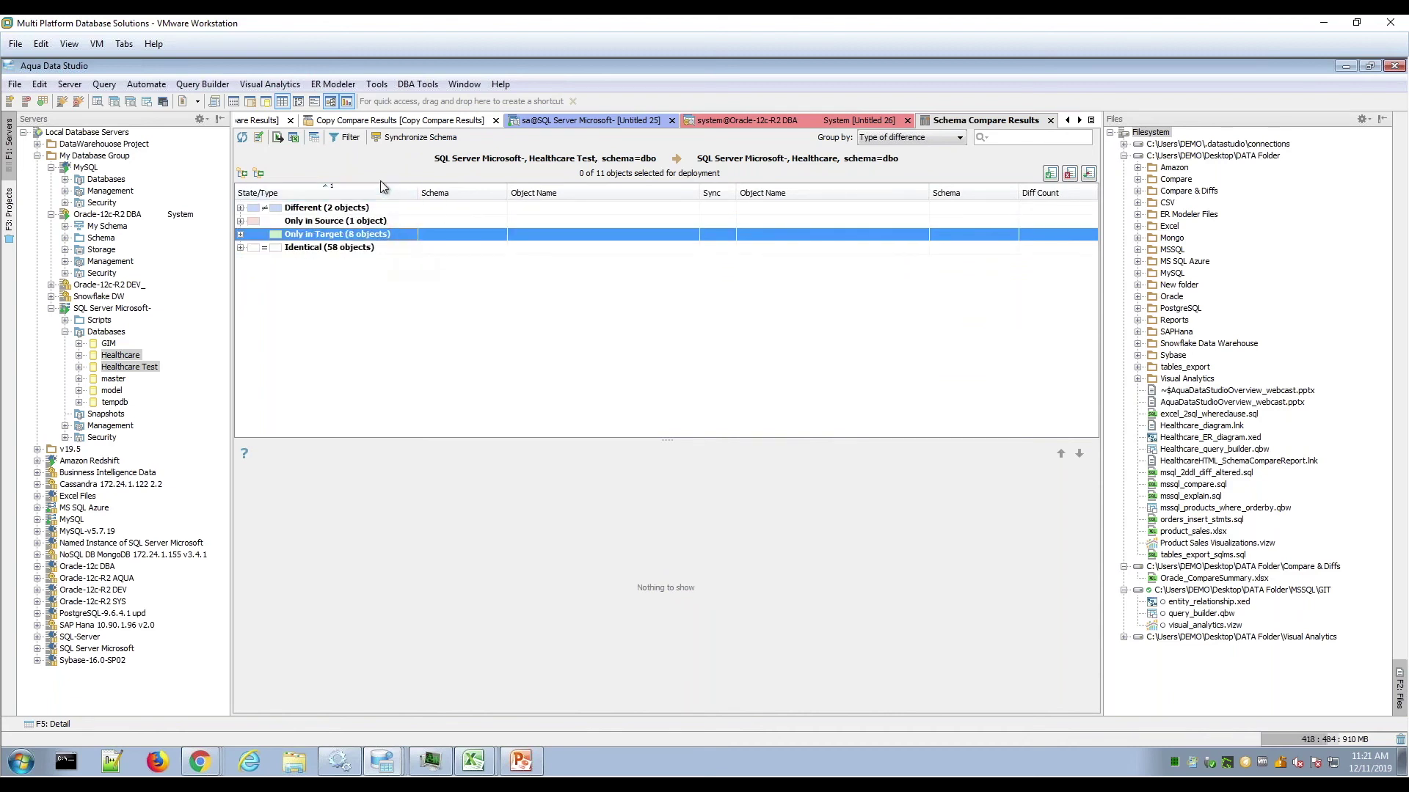
{"action": "left_click", "coordinate": [243, 173]}
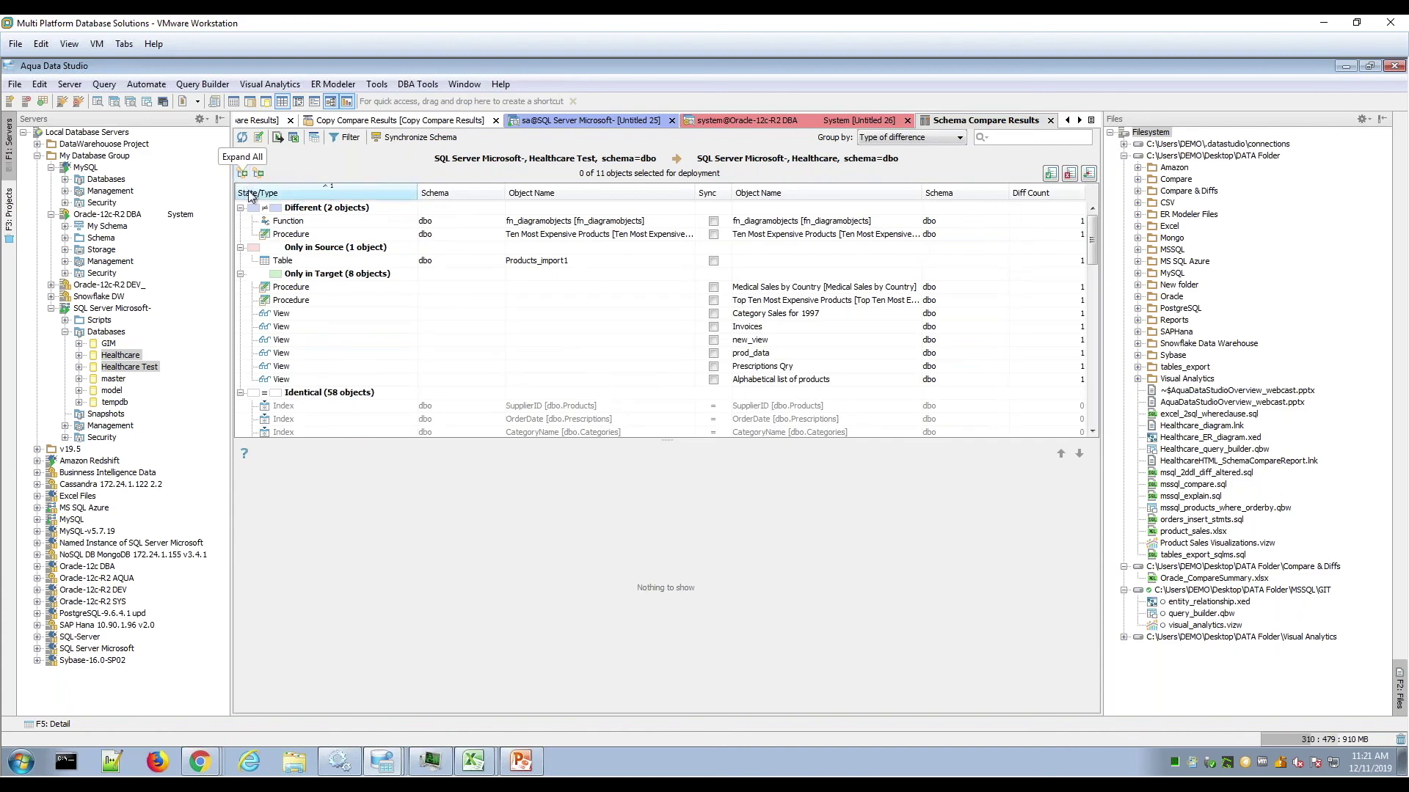
- Inspect the source and target differences of fn_diagramobjects, Ten Most Expensive Products and Products_import1 in the Healthcare Test-to-Healthcare comparison
{"action": "left_click", "coordinate": [511, 226]}
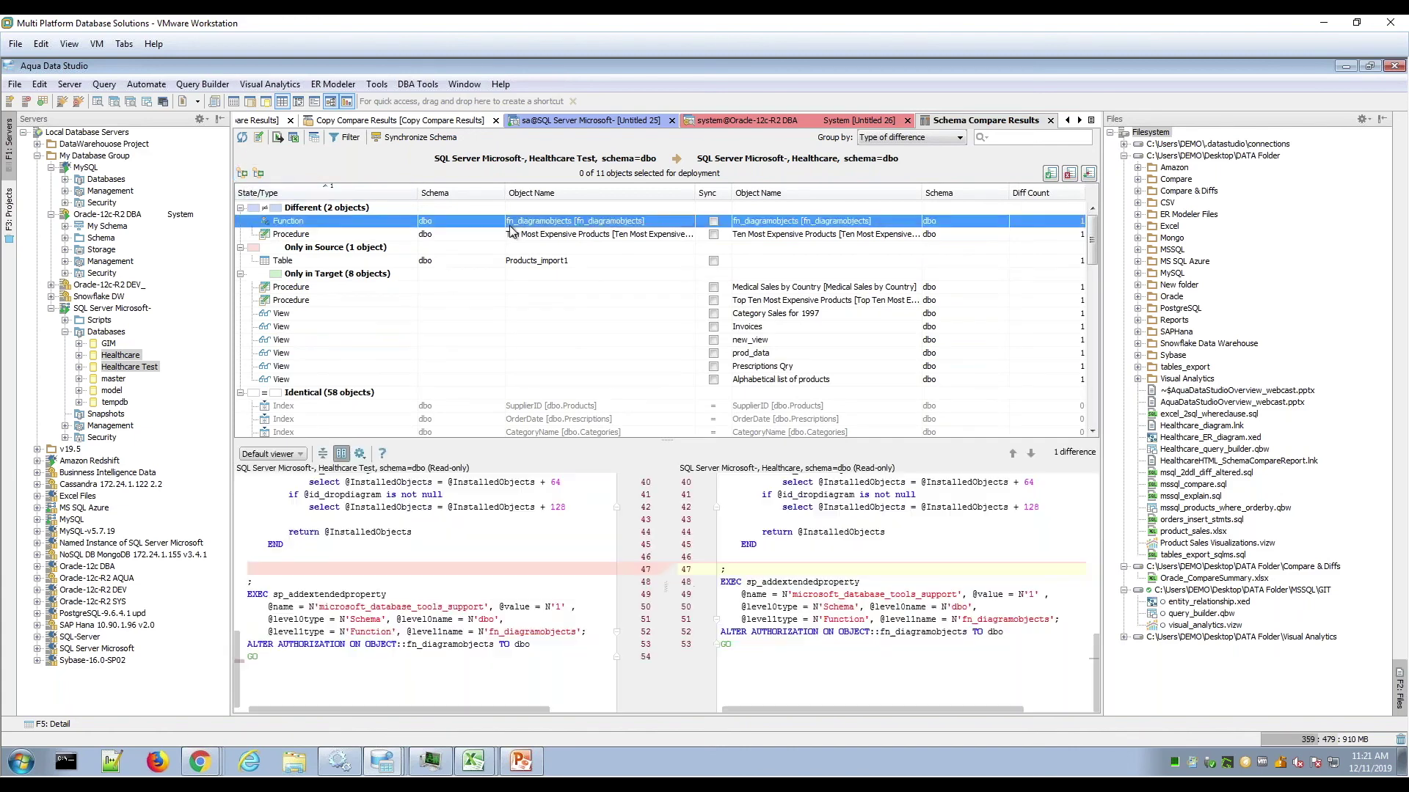
{"action": "left_click", "coordinate": [518, 235]}
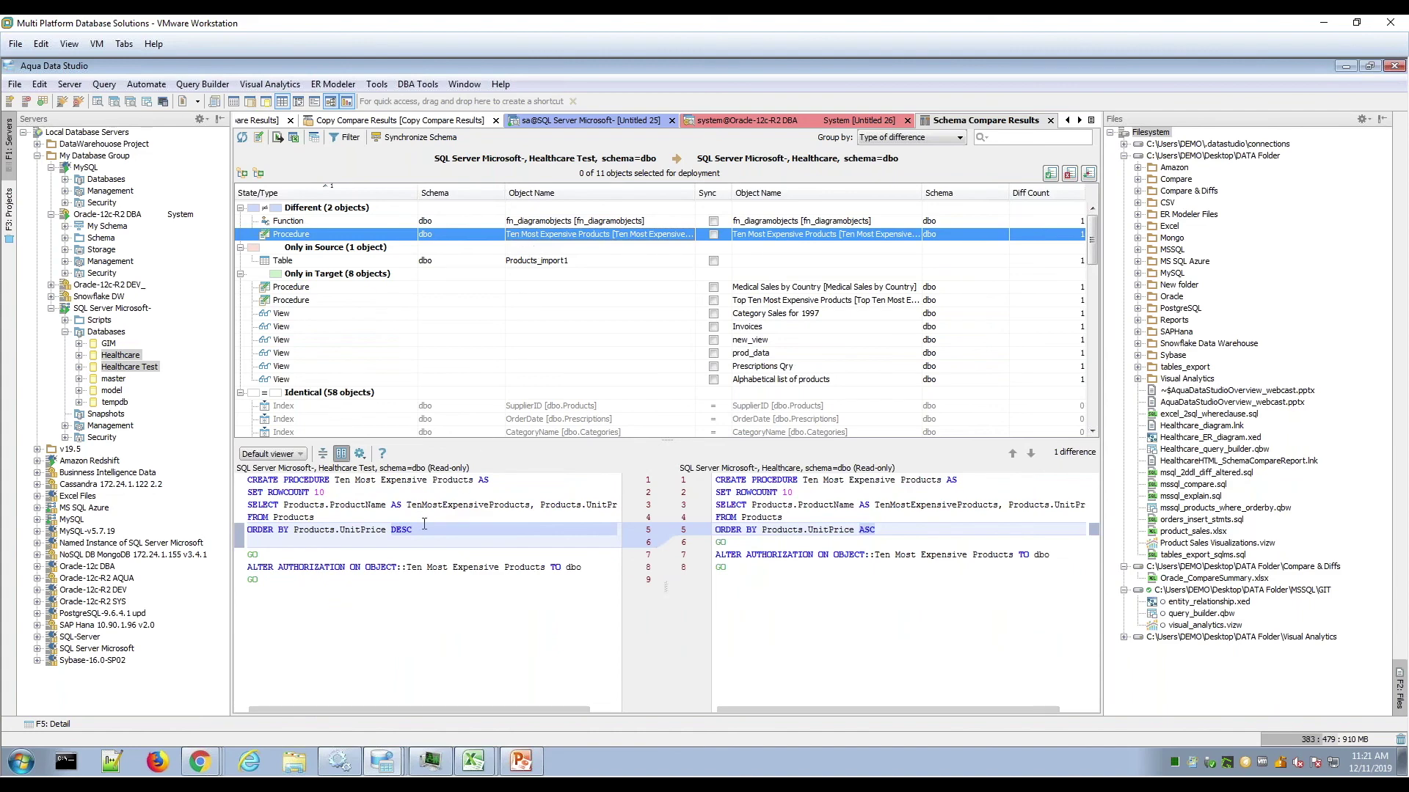
{"action": "left_click_drag", "start_coordinate": [422, 529], "coordinate": [387, 529]}
{"action": "left_click", "coordinate": [473, 263]}
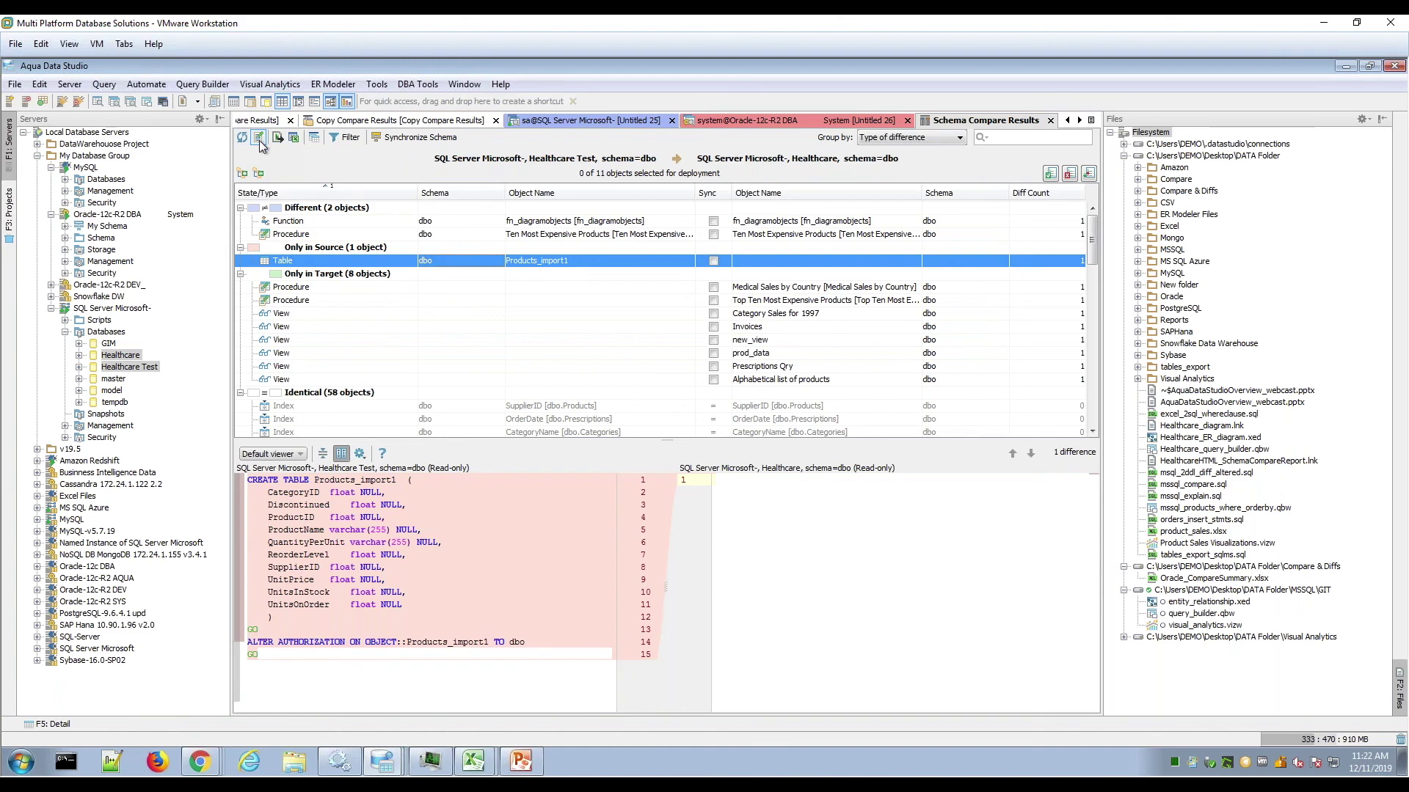
- Start editing the Healthcare Test-to-Healthcare comparison, cancel the edit, and display the fn_diagramobjects differences again
{"action": "left_click", "coordinate": [259, 142]}
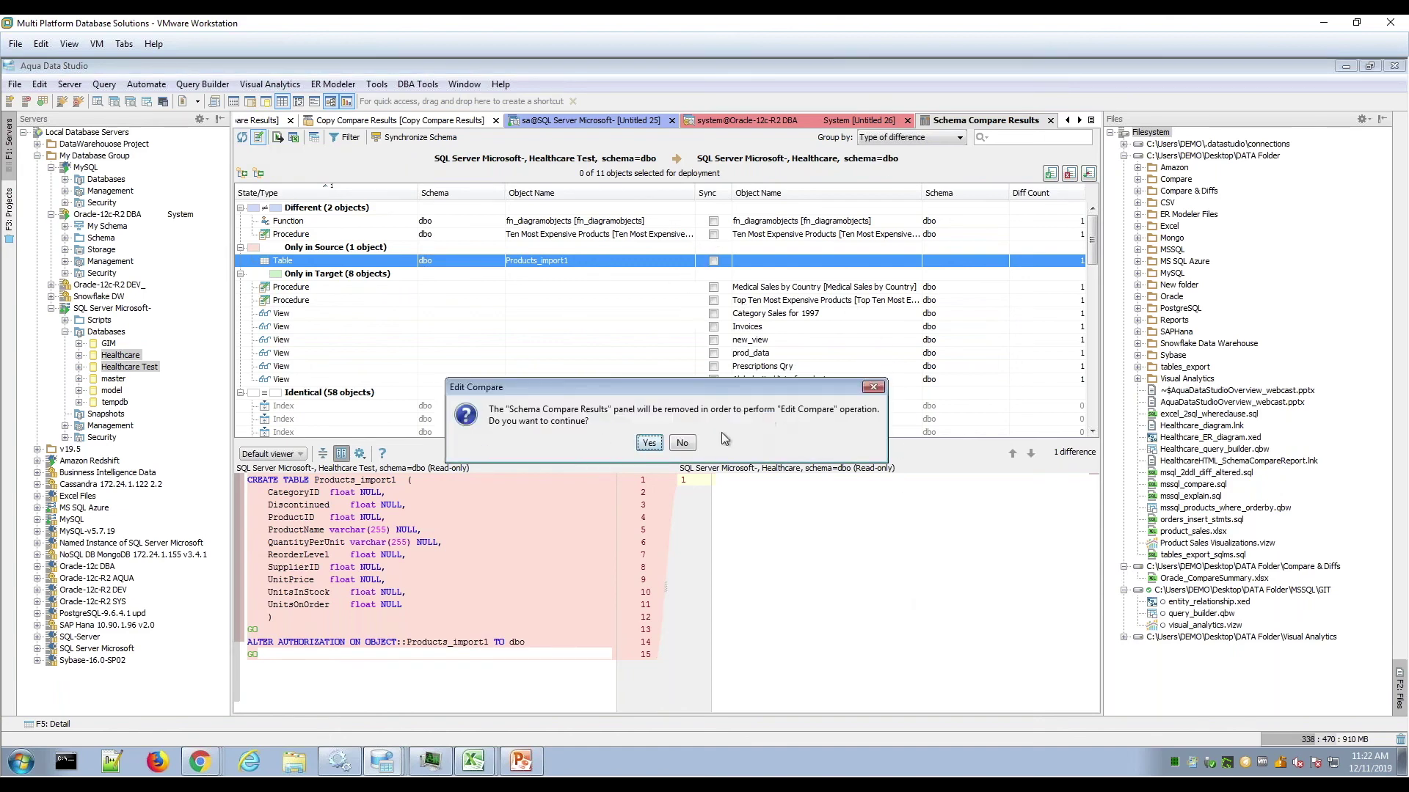
{"action": "left_click", "coordinate": [872, 387]}
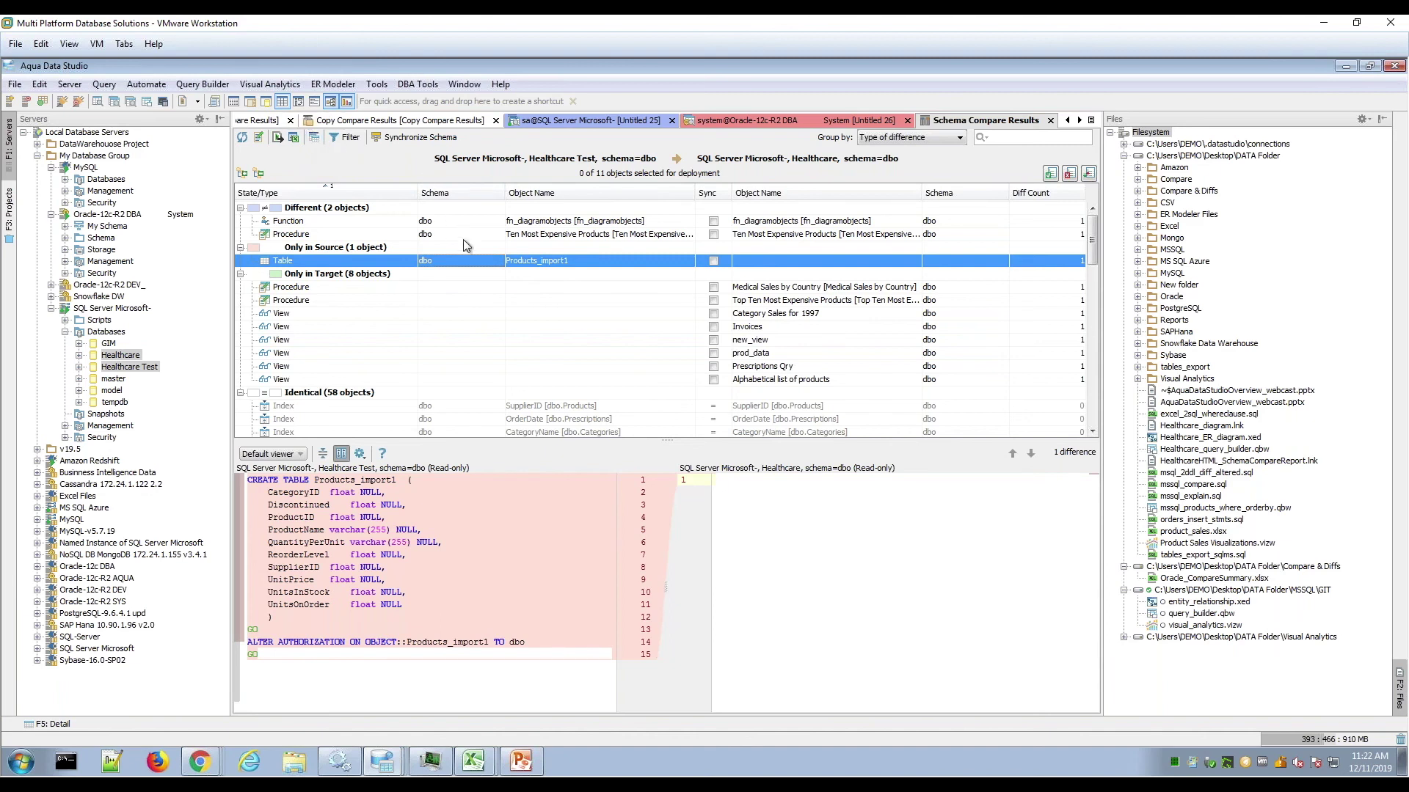
{"action": "left_click", "coordinate": [314, 138]}
{"action": "left_click", "coordinate": [540, 225]}
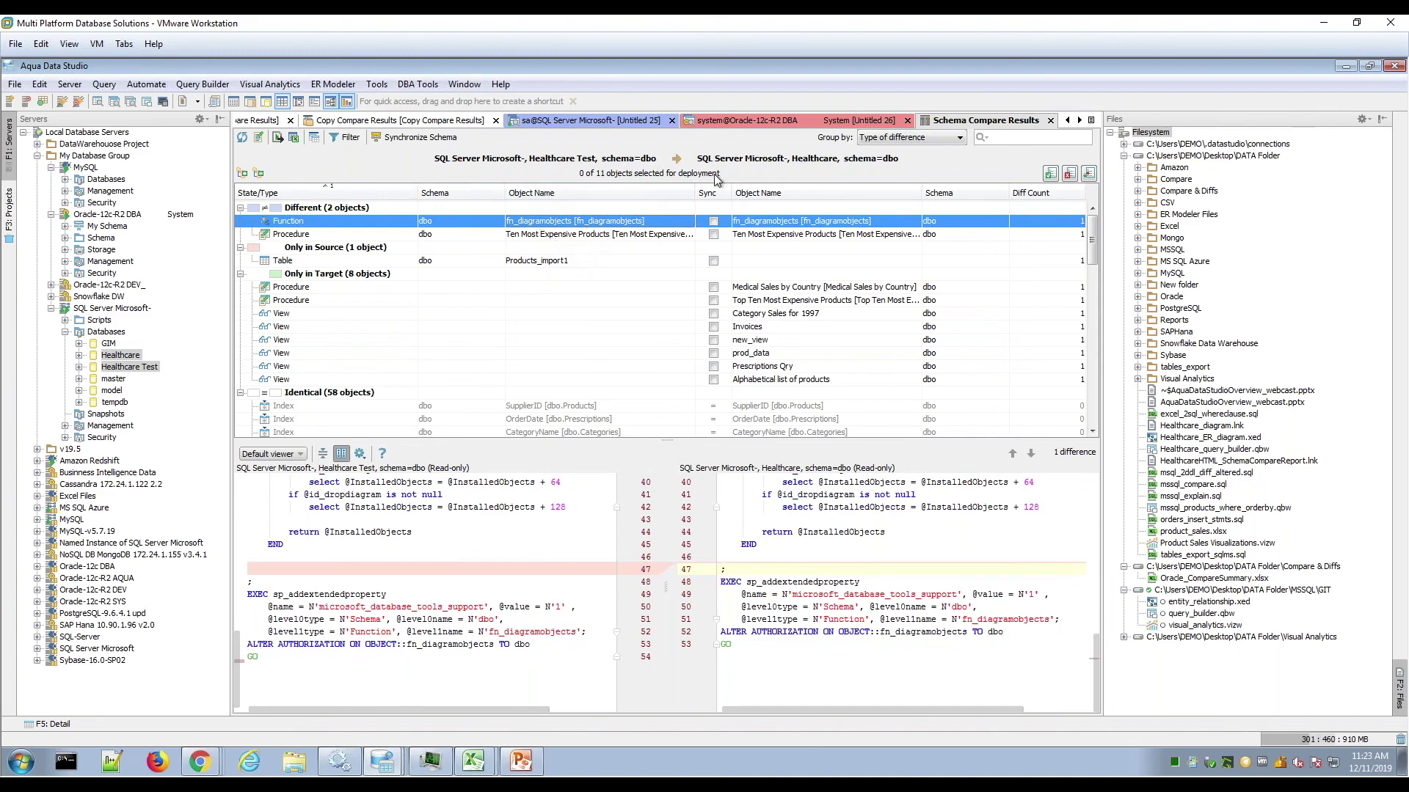
- Inspect INVESTMENT, OFFICE_LOCATION, BROKER and OW_CALC_ORDER_COST in the Oracle DEV-to-GIM schema comparison, enlarging its object list
{"action": "left_click", "coordinate": [1091, 119]}
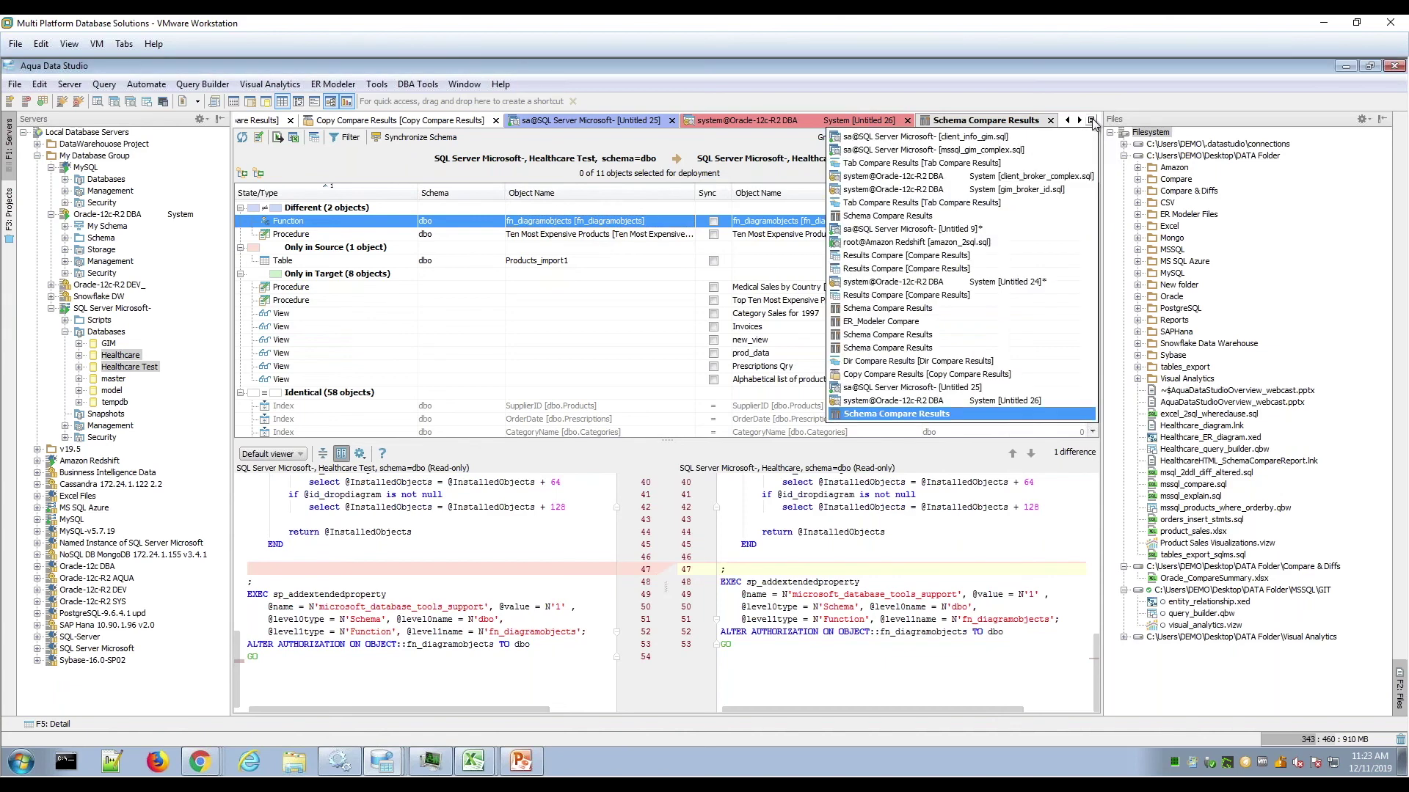
{"action": "left_click", "coordinate": [1042, 219]}
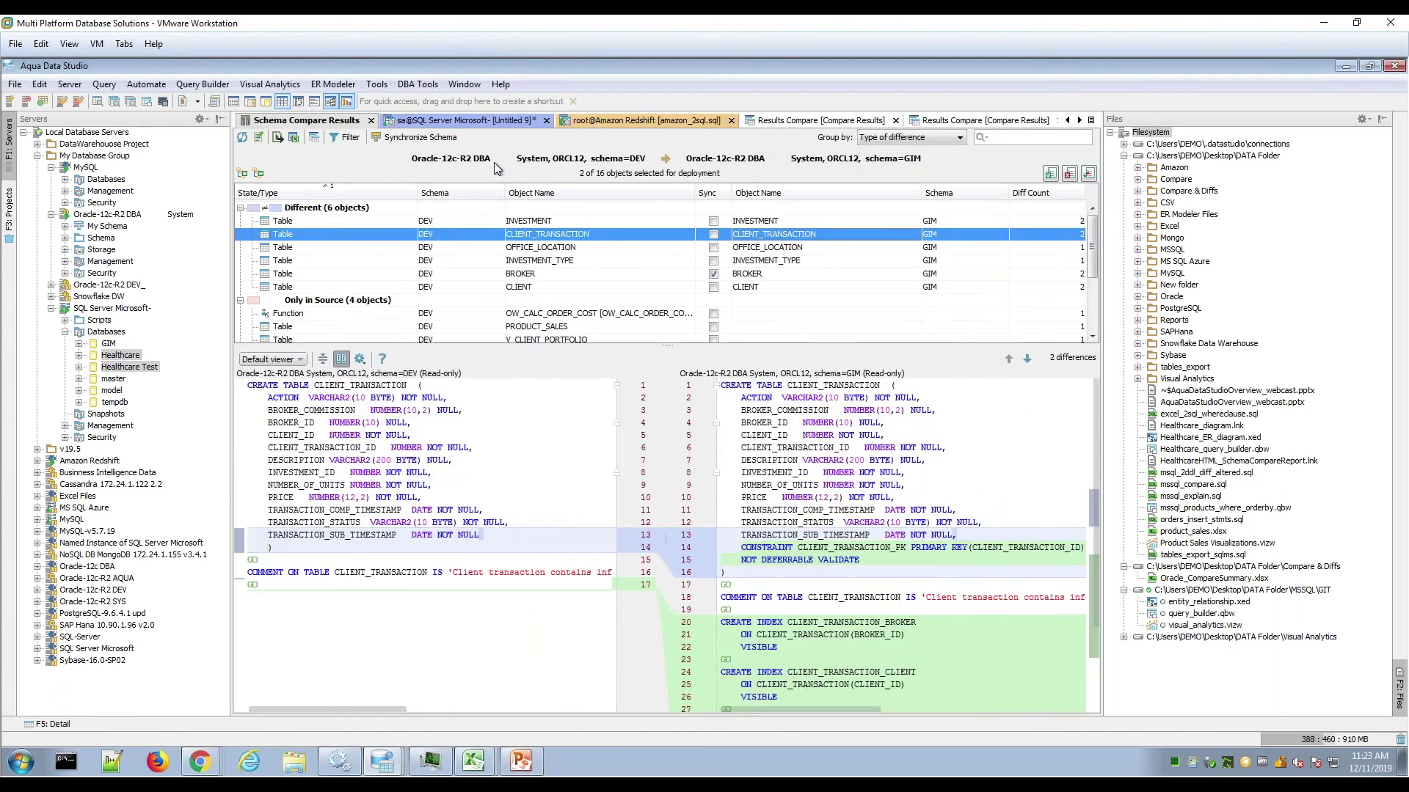
{"action": "left_click", "coordinate": [404, 222]}
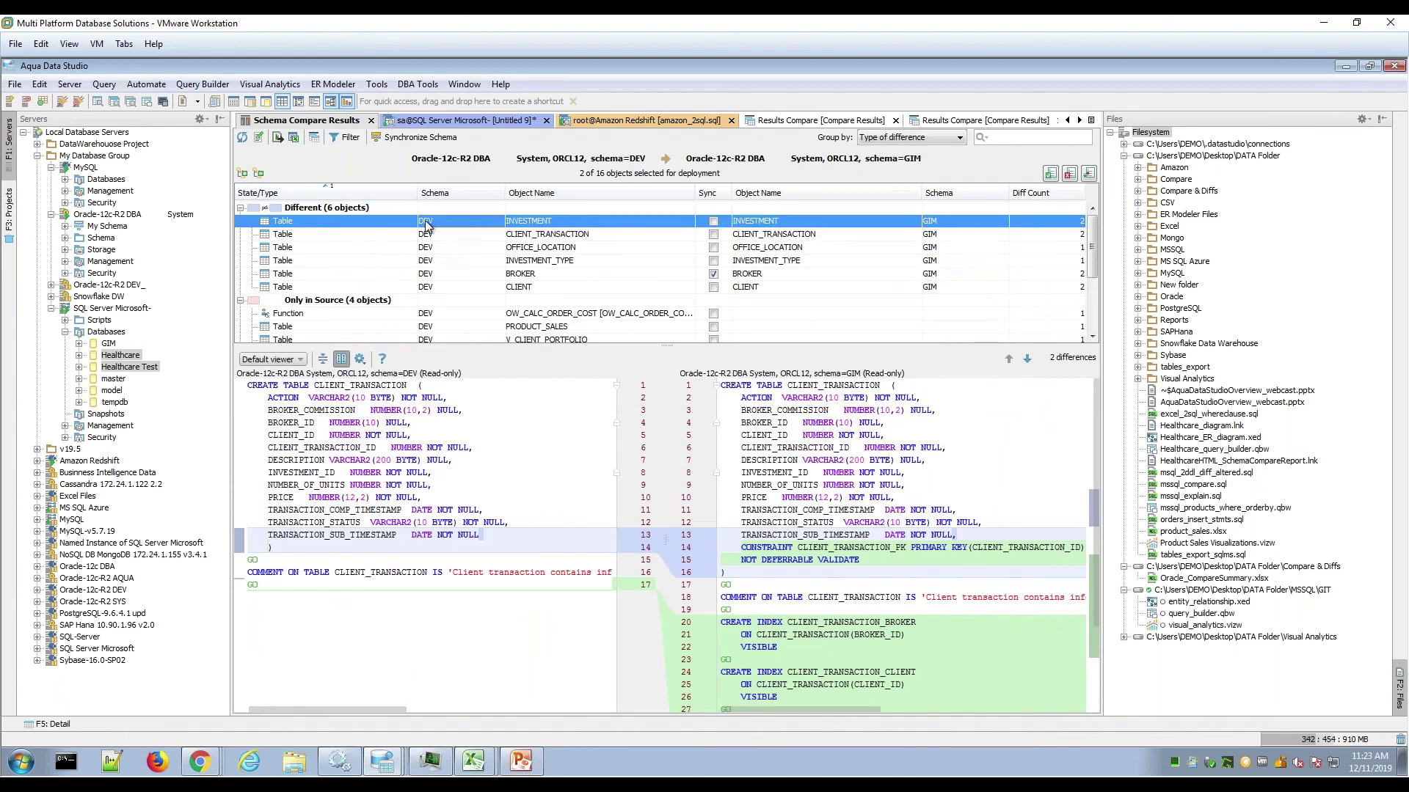
{"action": "left_click", "coordinate": [430, 251]}
{"action": "left_click", "coordinate": [438, 273]}
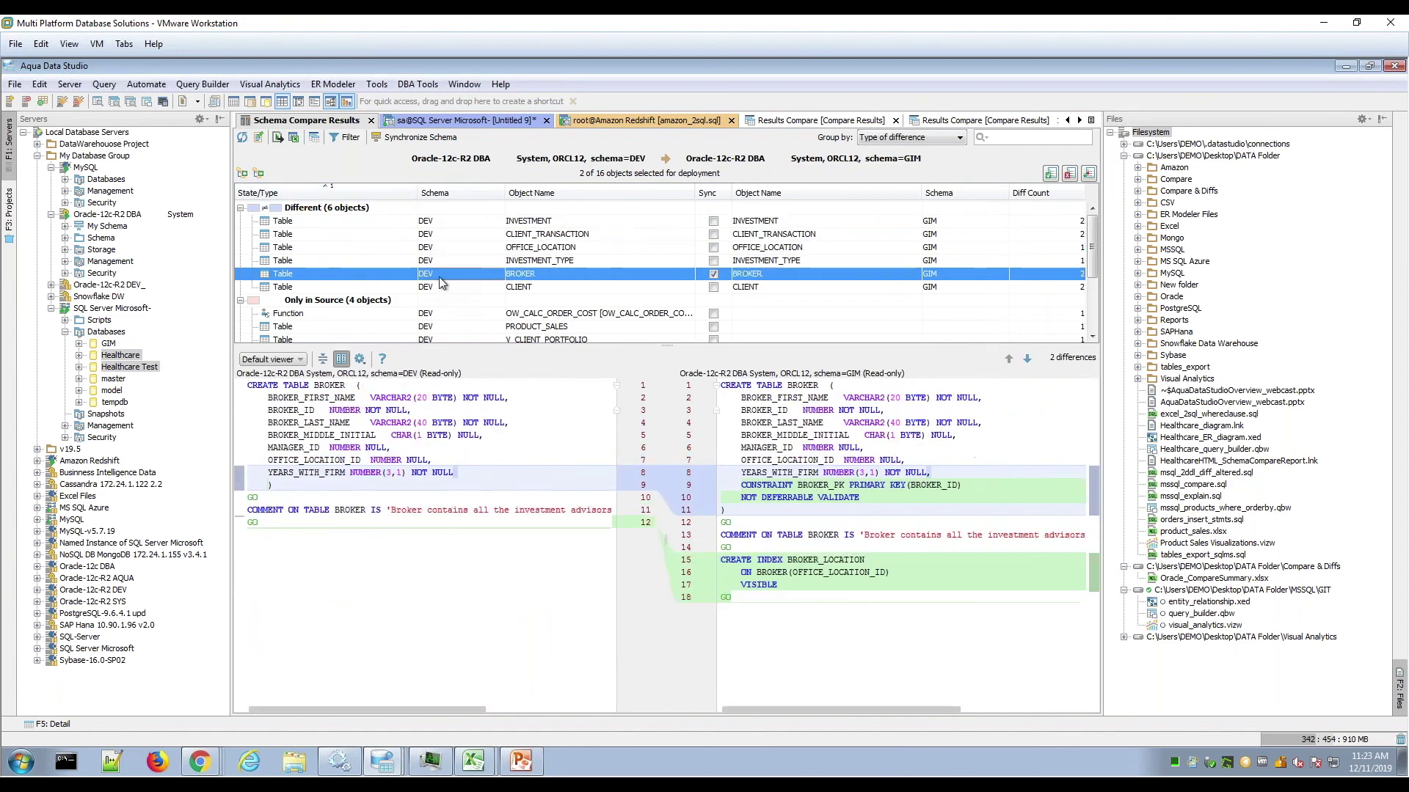
{"action": "left_click", "coordinate": [455, 316]}
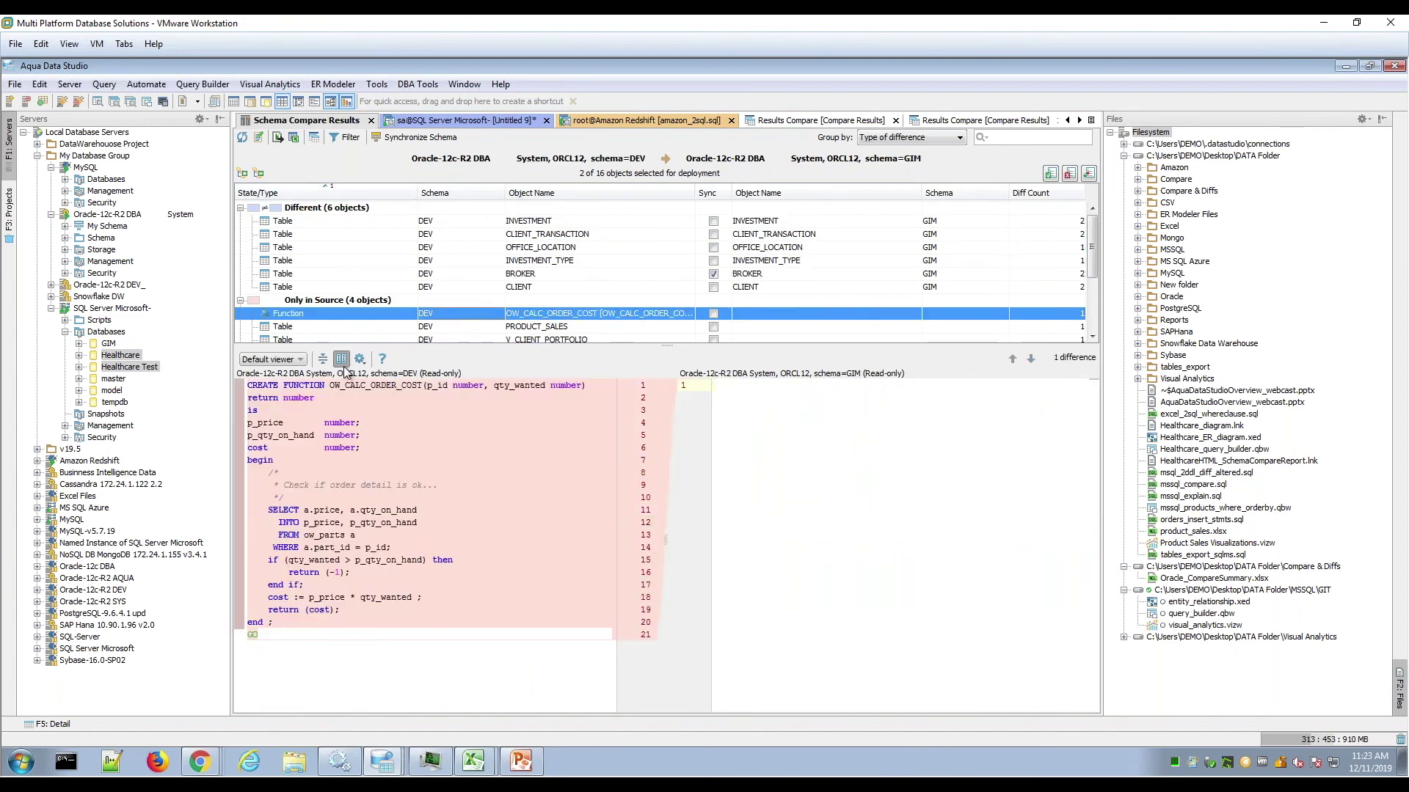
{"action": "left_click_drag", "start_coordinate": [477, 346], "coordinate": [468, 408]}
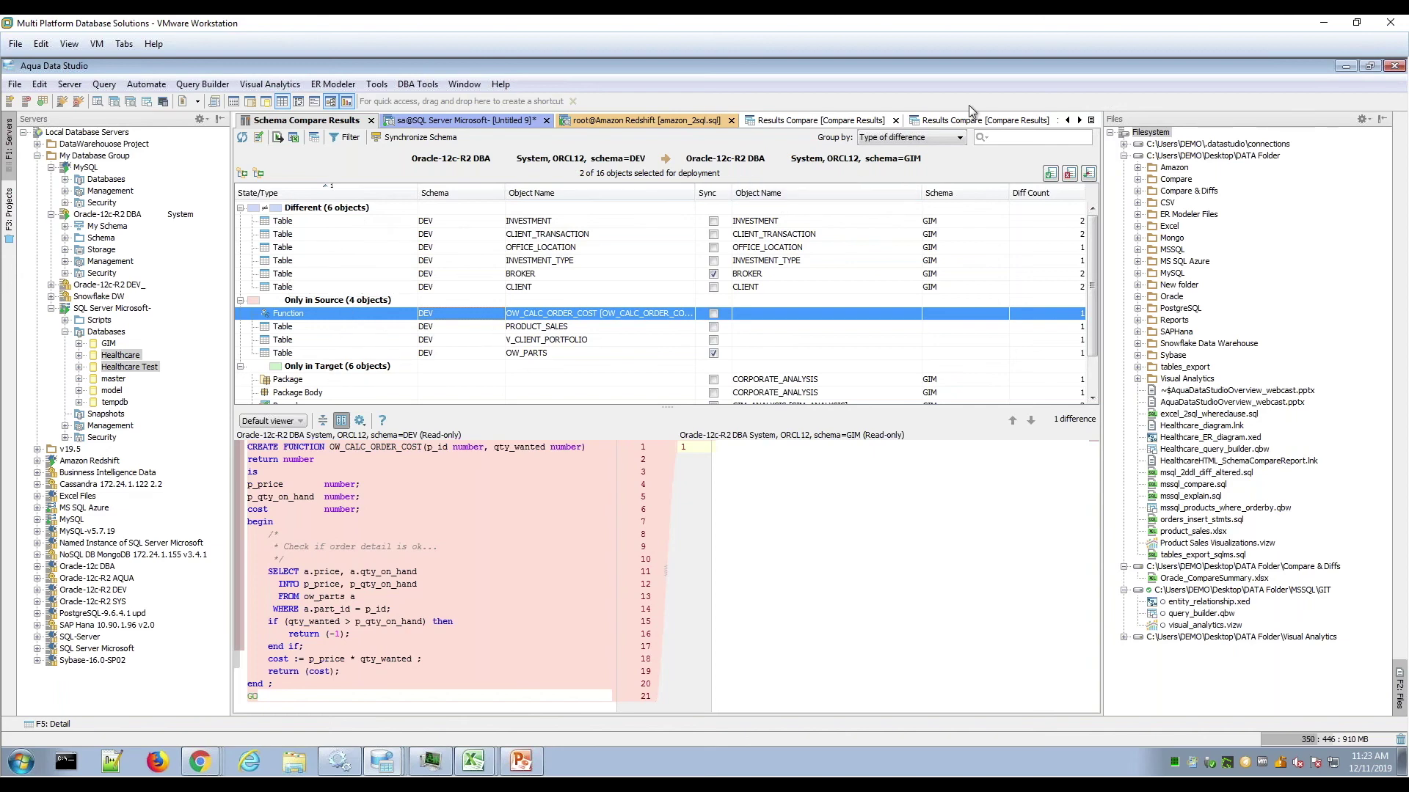
- Review the other open schema comparisons: Healthcare Test to Healthcare, and Oracle GIM to SQL Server GIM
{"action": "left_click", "coordinate": [1091, 121]}
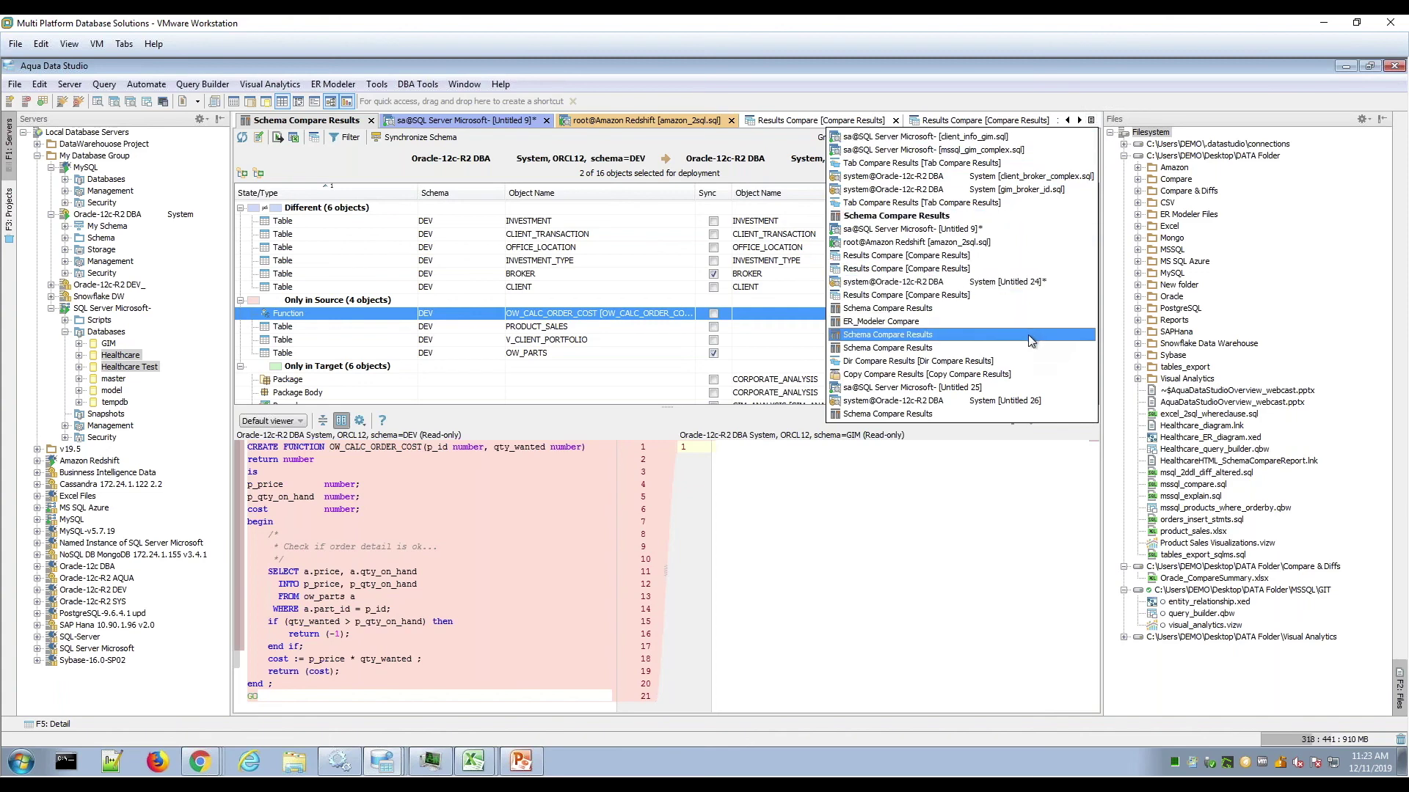
{"action": "left_click", "coordinate": [619, 145]}
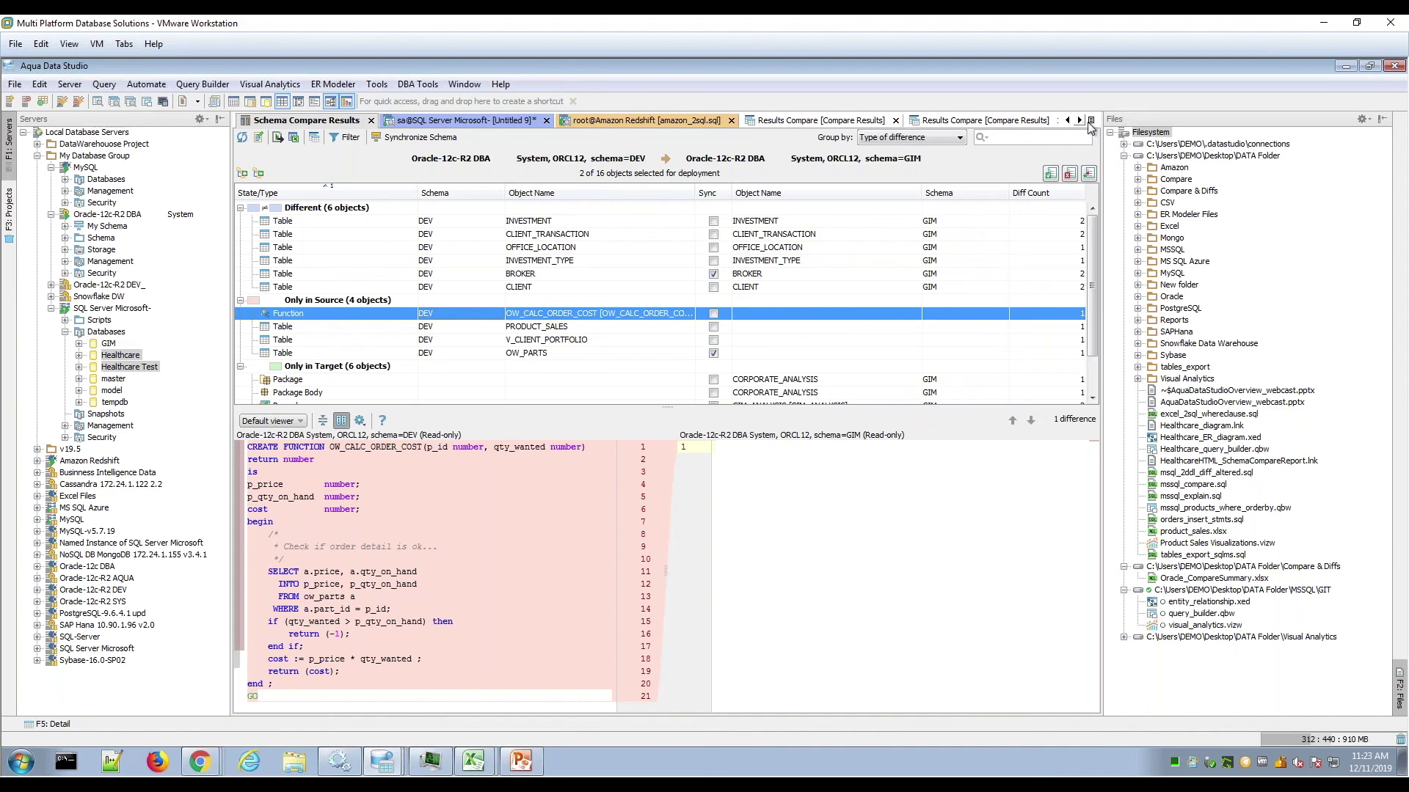
{"action": "left_click", "coordinate": [1090, 121]}
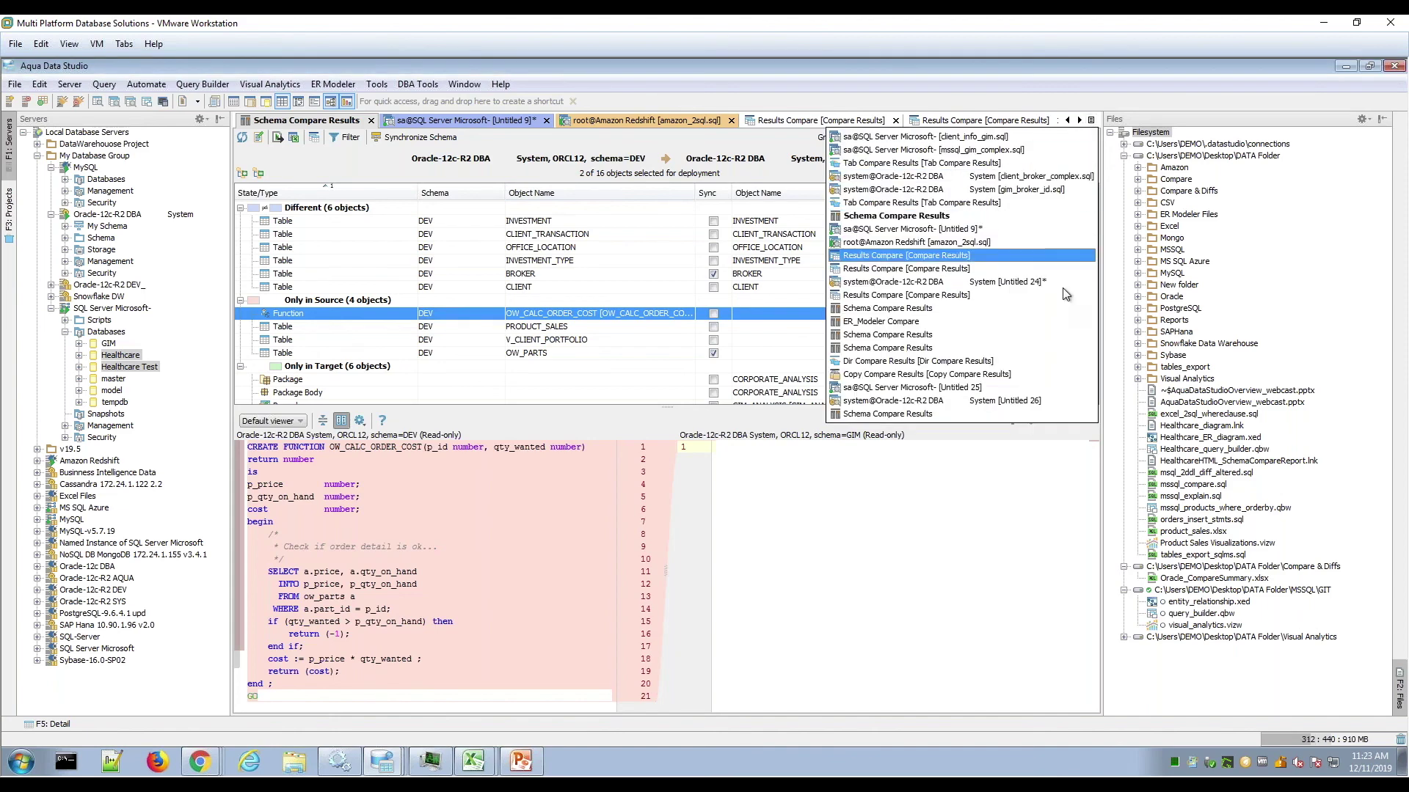
{"action": "left_click", "coordinate": [1031, 339]}
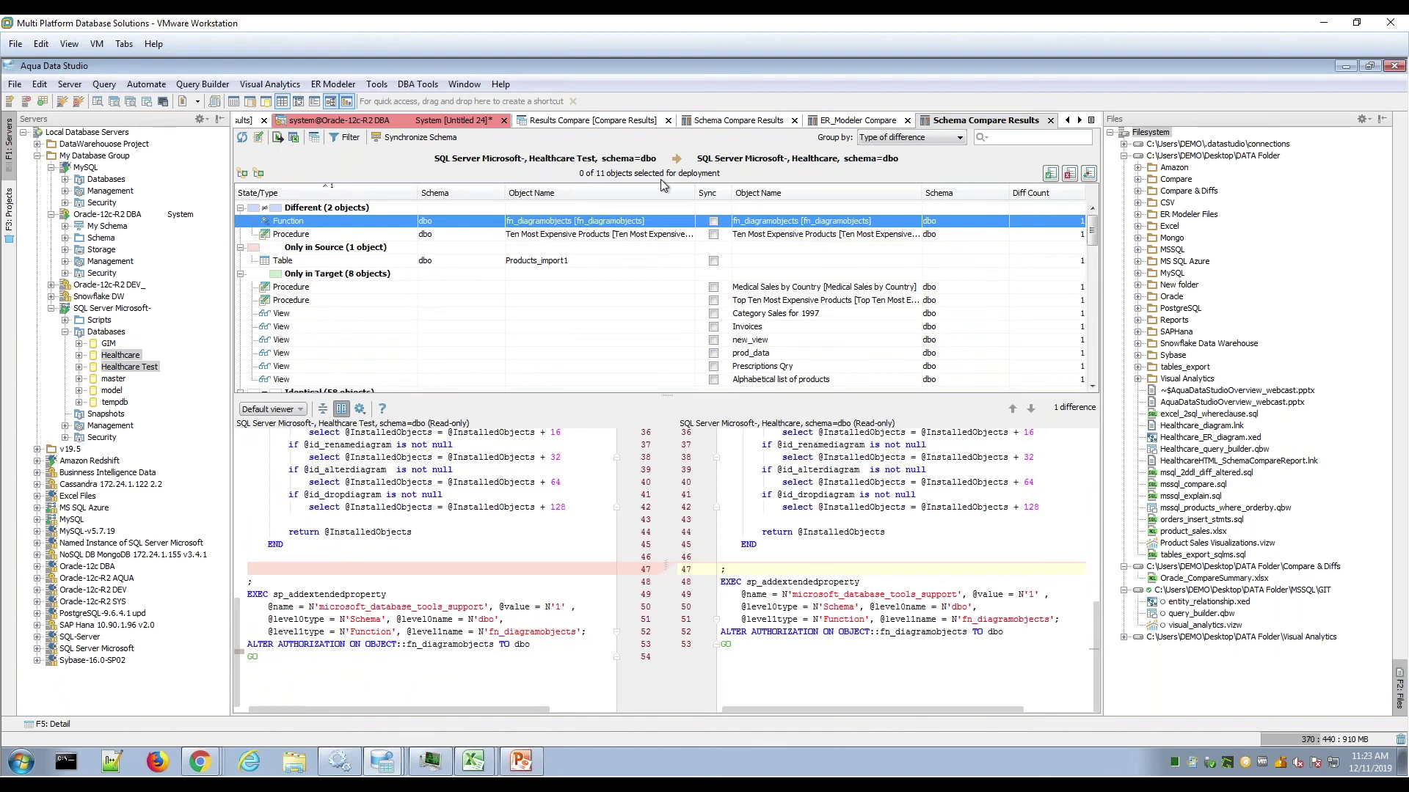
{"action": "left_click", "coordinate": [1091, 122]}
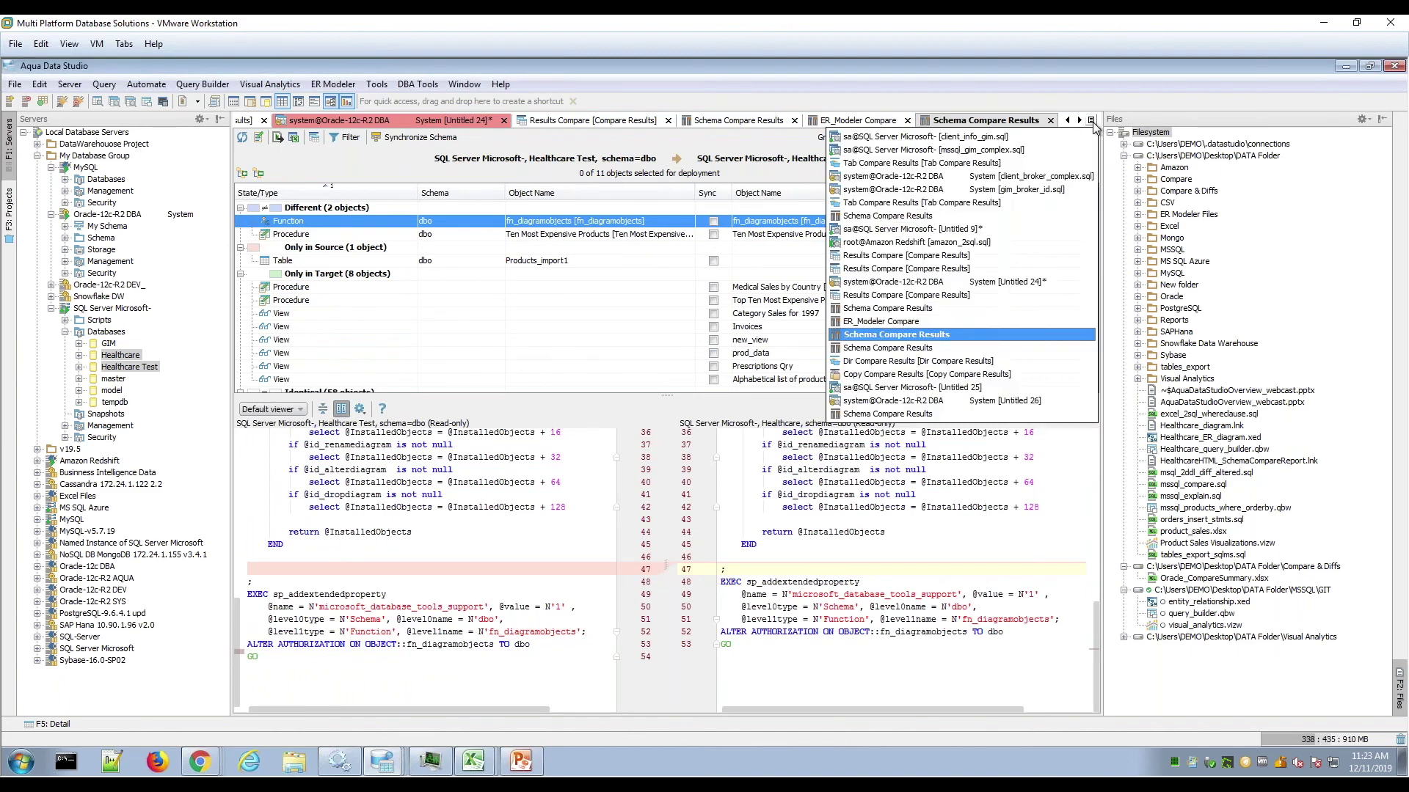
{"action": "left_click", "coordinate": [1031, 348]}
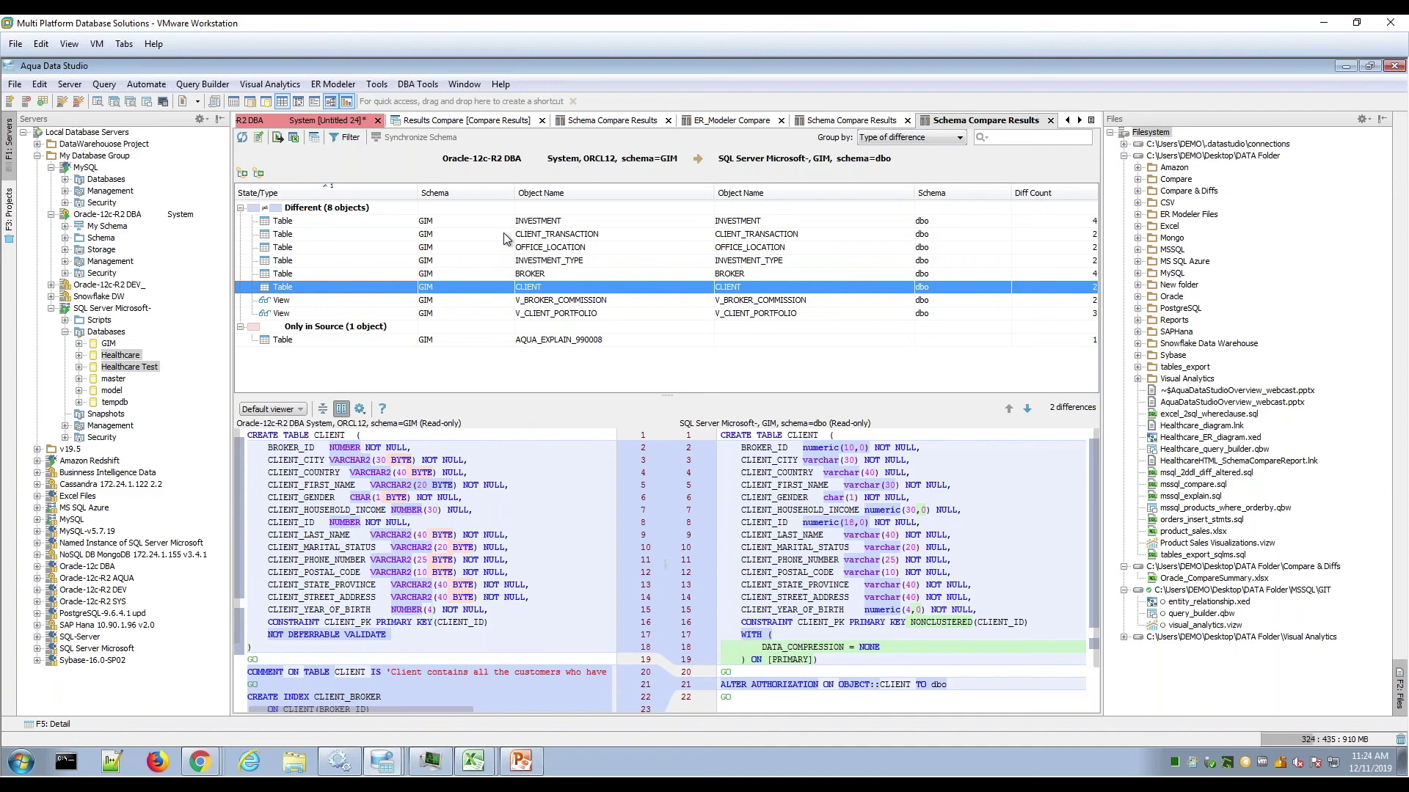
- Export the Oracle DEV-to-GIM schema comparison as HTML to the DATA Folder\Compare\Oracle directory, overwriting the existing report
{"action": "left_click", "coordinate": [1091, 122]}
{"action": "left_click", "coordinate": [1012, 221]}
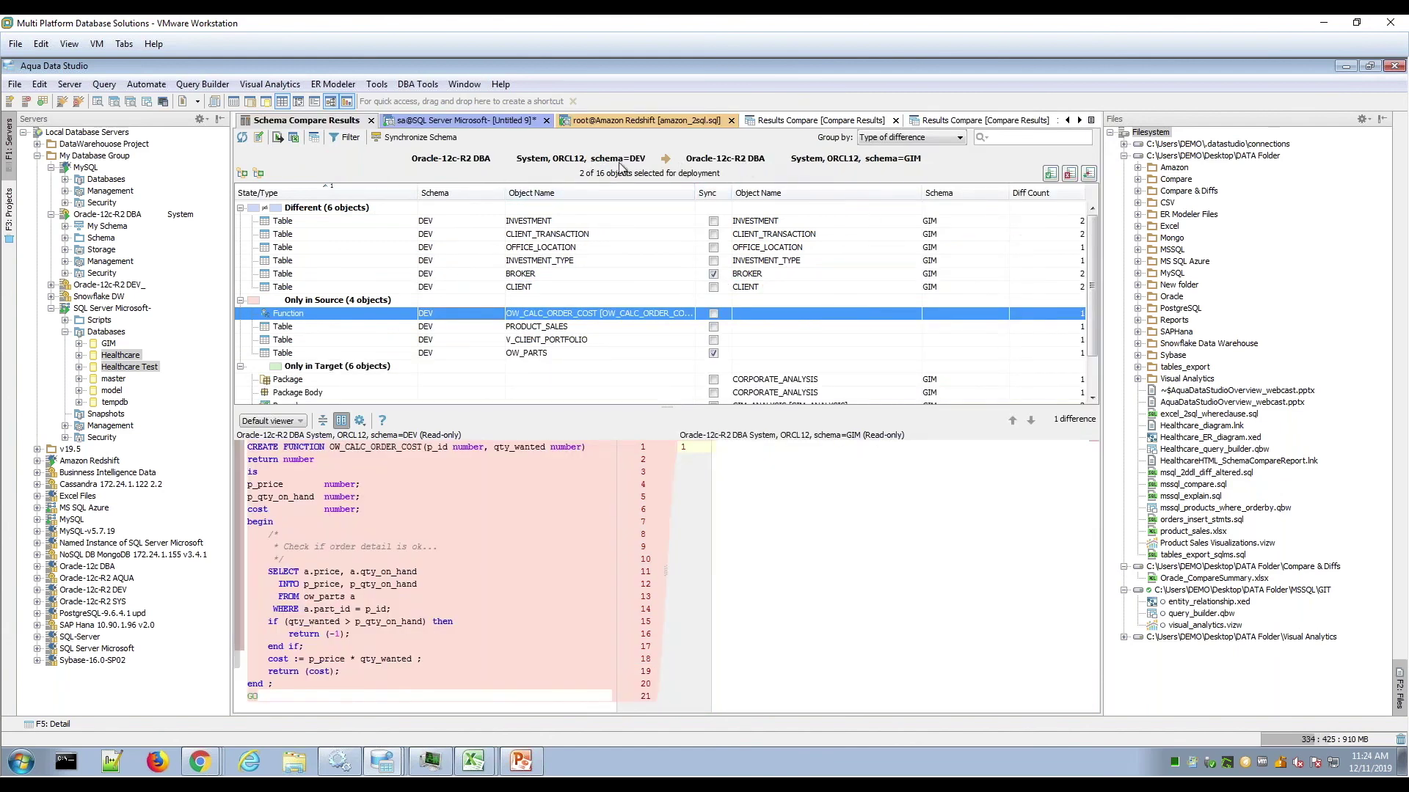
{"action": "left_click", "coordinate": [278, 138]}
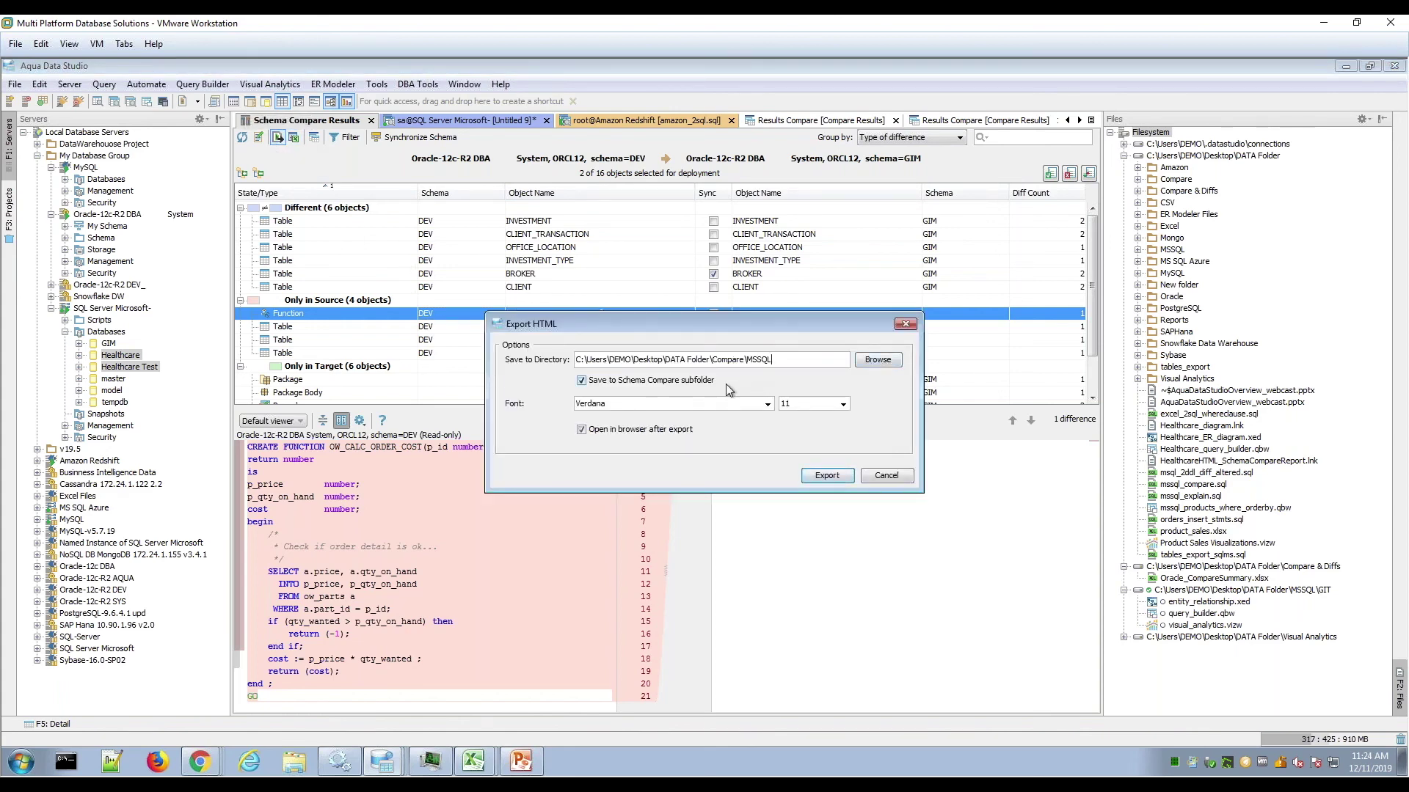
{"action": "left_click", "coordinate": [878, 360]}
{"action": "left_click", "coordinate": [810, 277]}
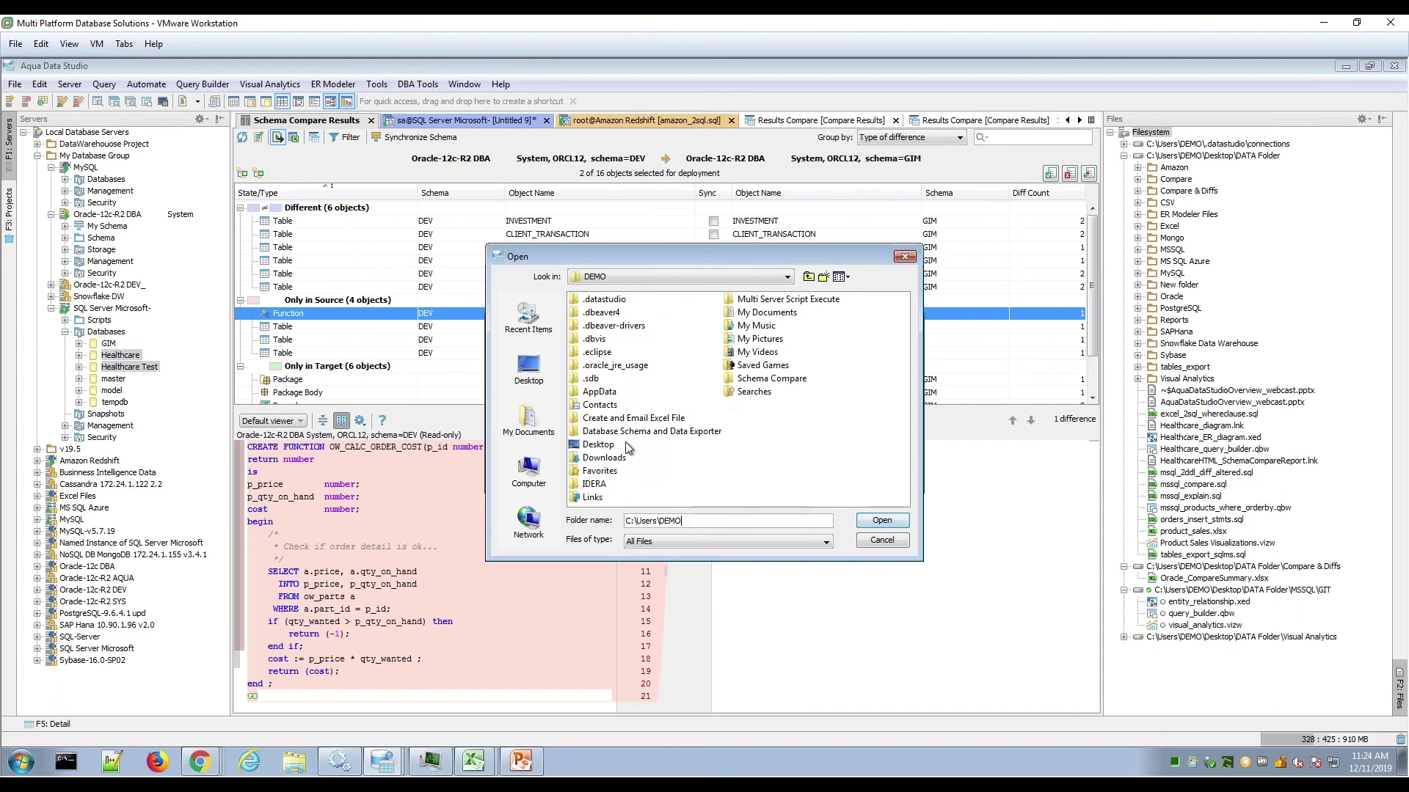
{"action": "left_click", "coordinate": [543, 370]}
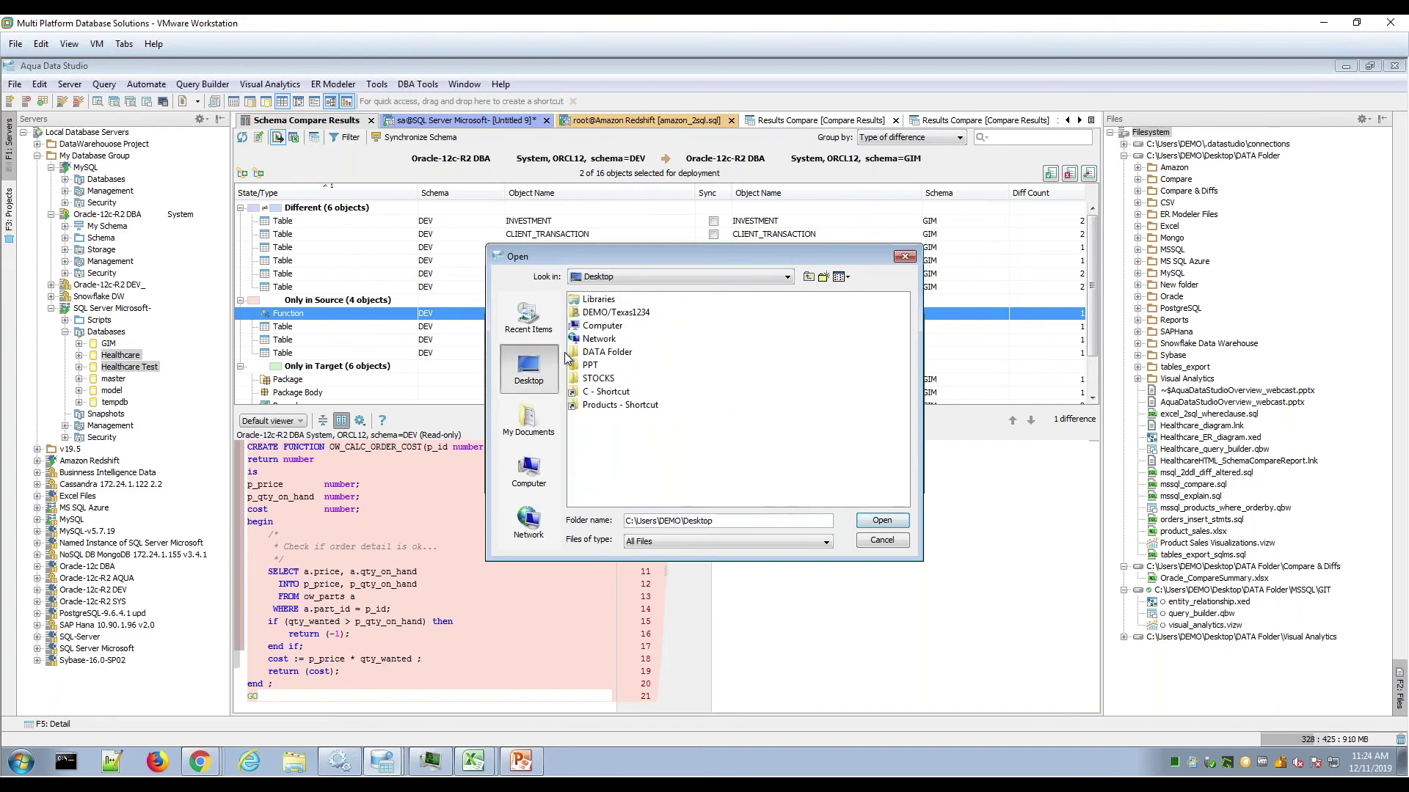
{"action": "double_click", "coordinate": [603, 353]}
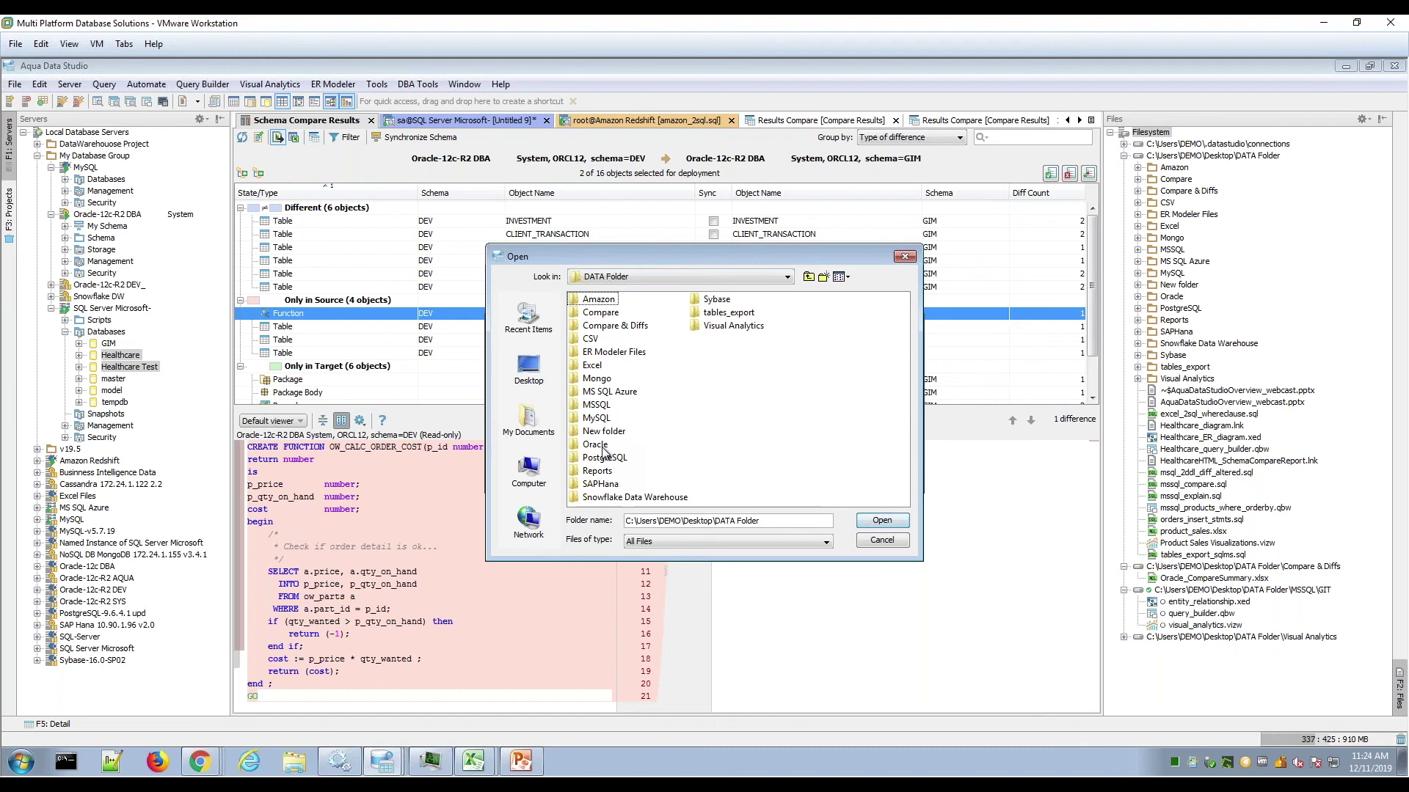
{"action": "double_click", "coordinate": [604, 313]}
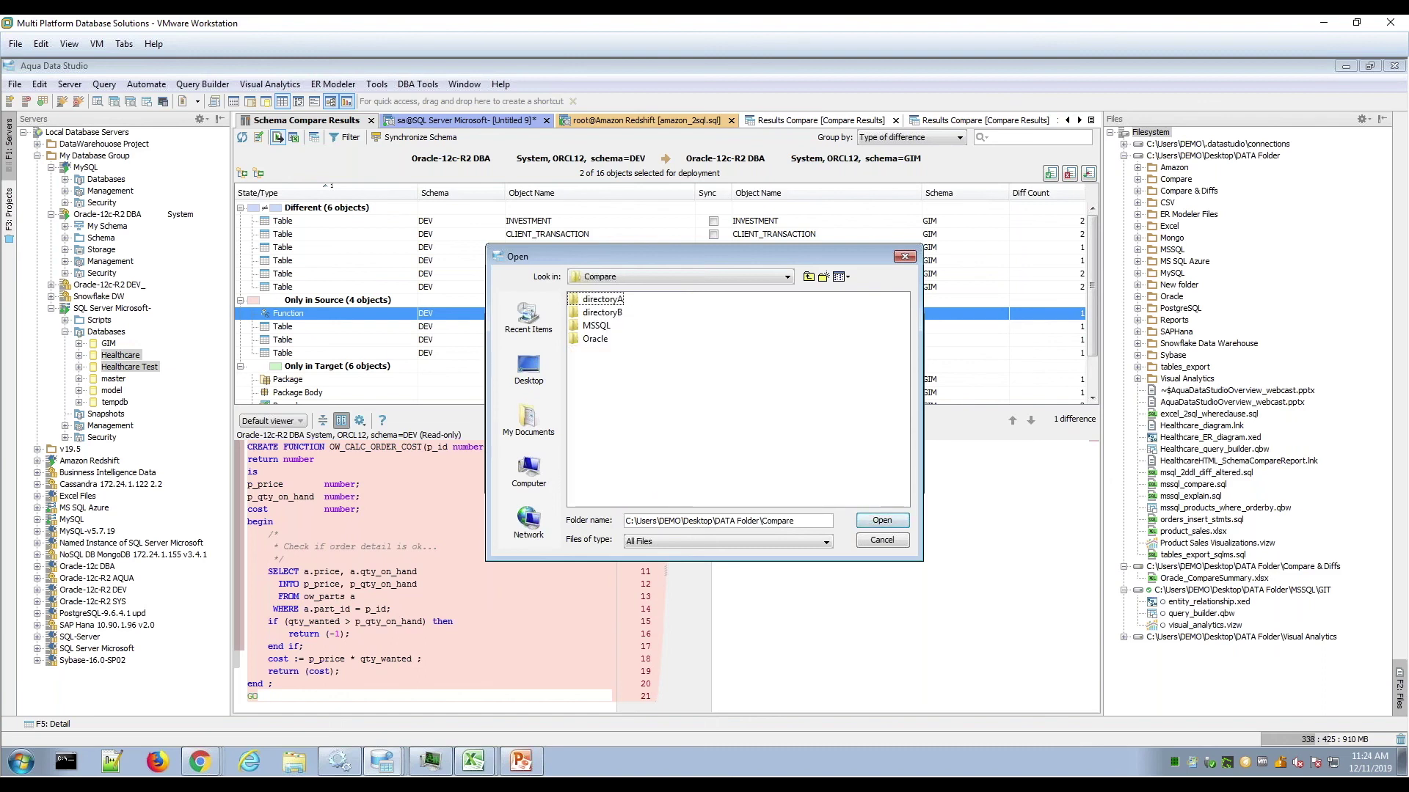
{"action": "double_click", "coordinate": [595, 339]}
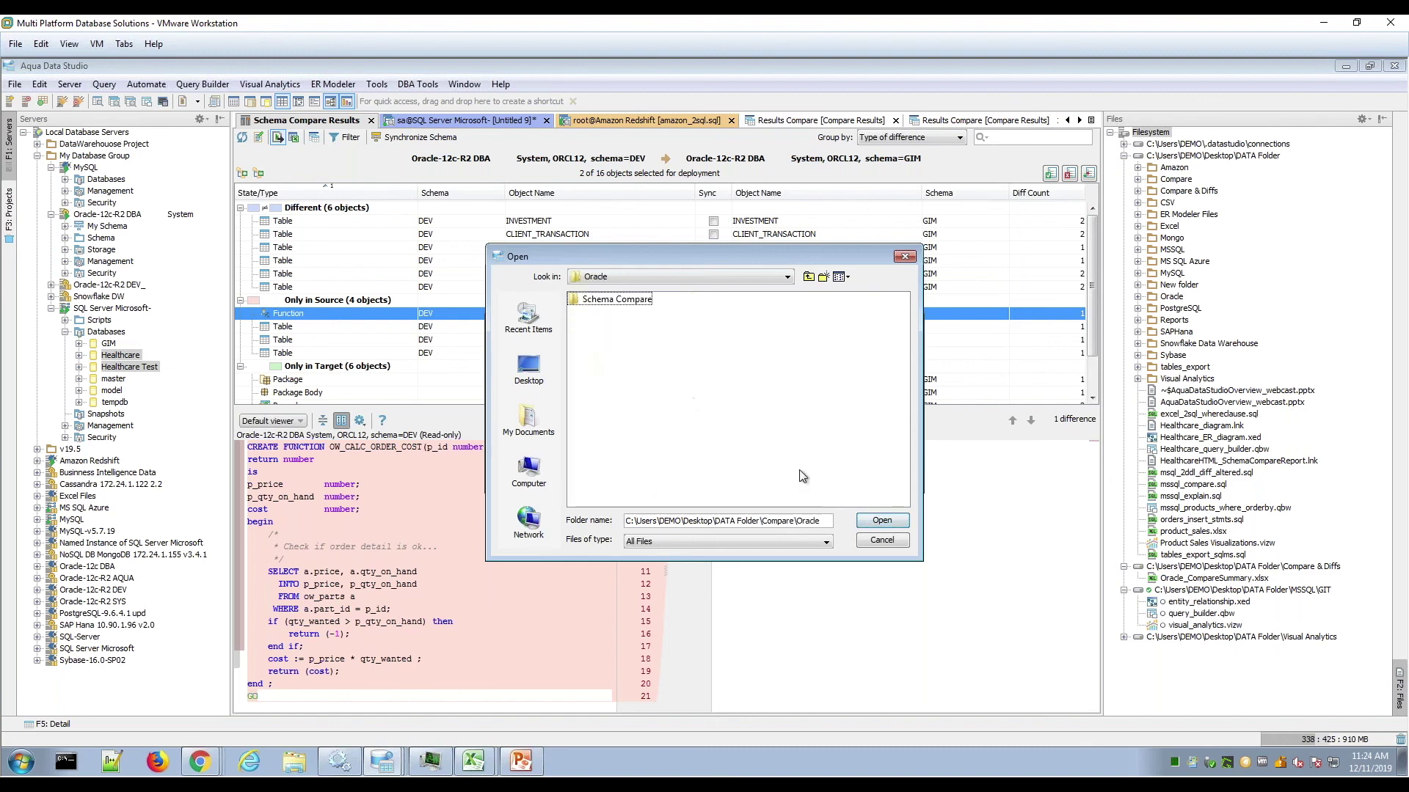
{"action": "left_click", "coordinate": [881, 521]}
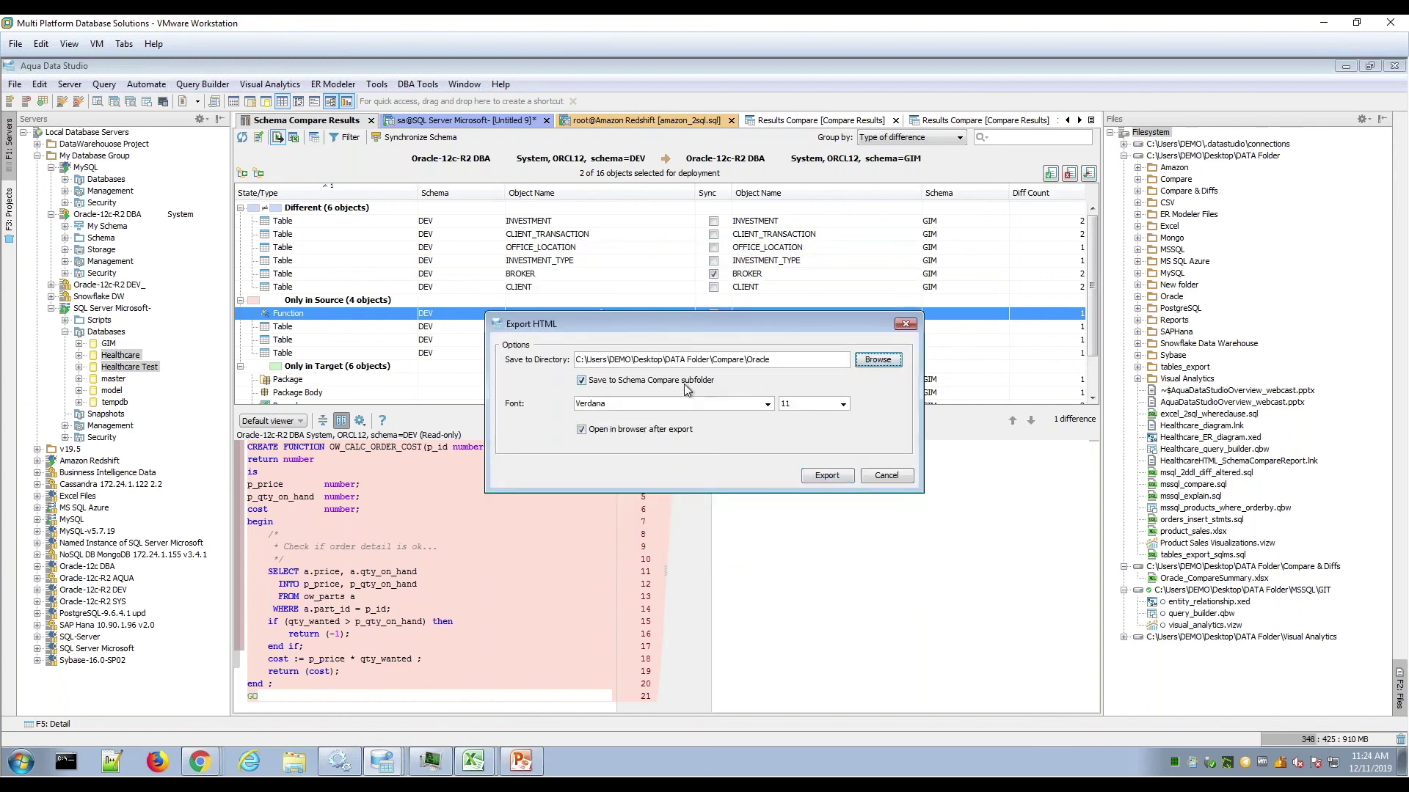
{"action": "left_click", "coordinate": [822, 475]}
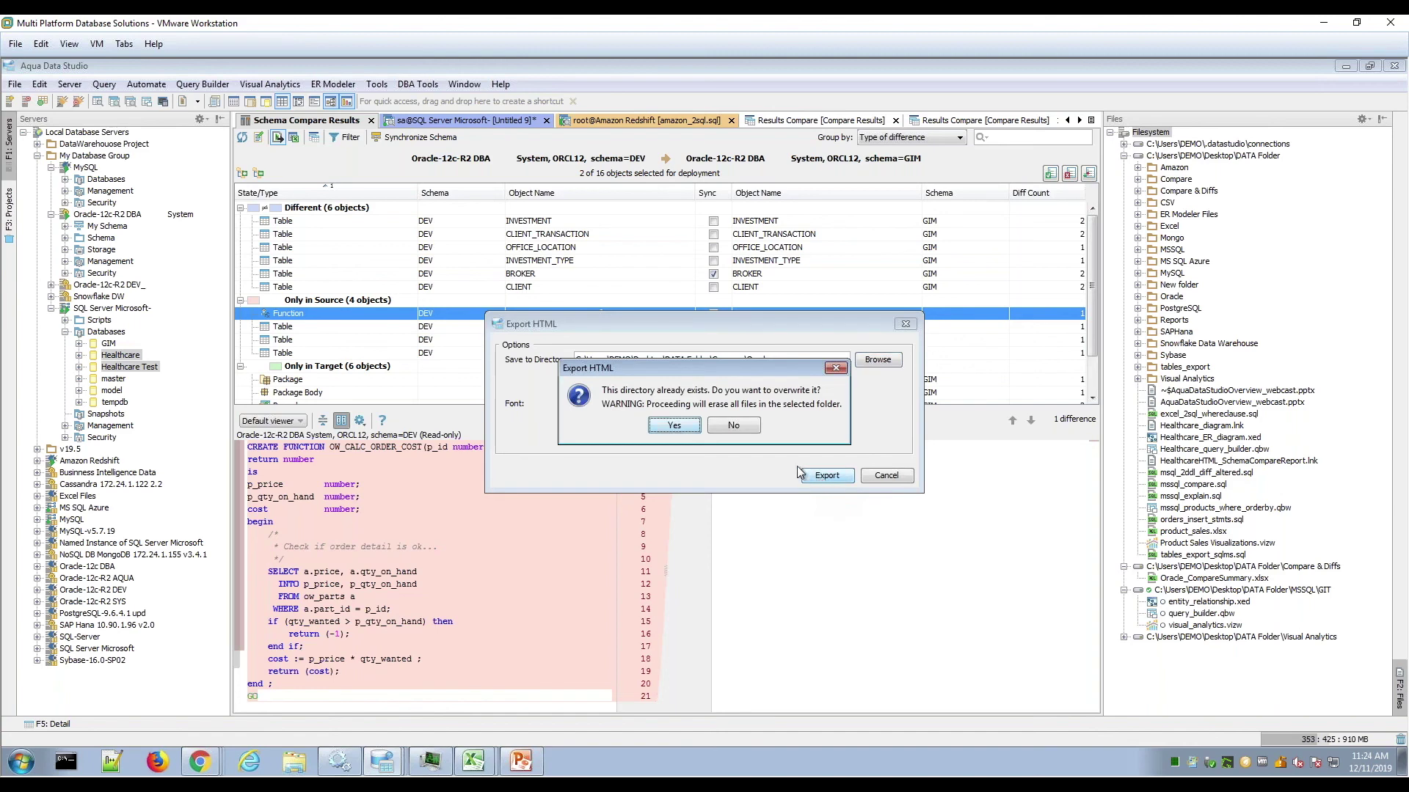
{"action": "left_click", "coordinate": [674, 425]}
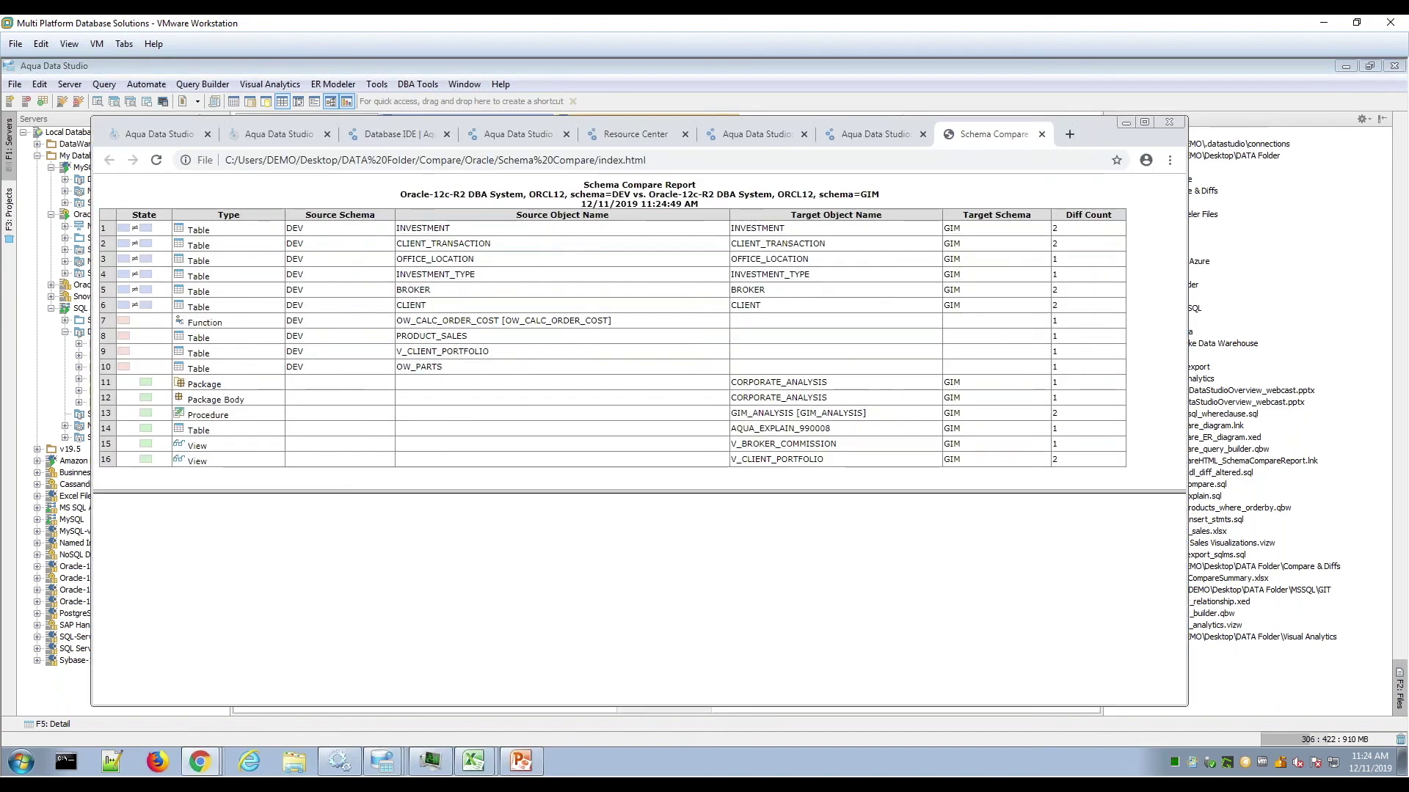
- Review the CLIENT_TRANSACTION and OFFICE_LOCATION differences in the exported HTML report in the browser, and minimize the browser
{"action": "left_click", "coordinate": [474, 246]}
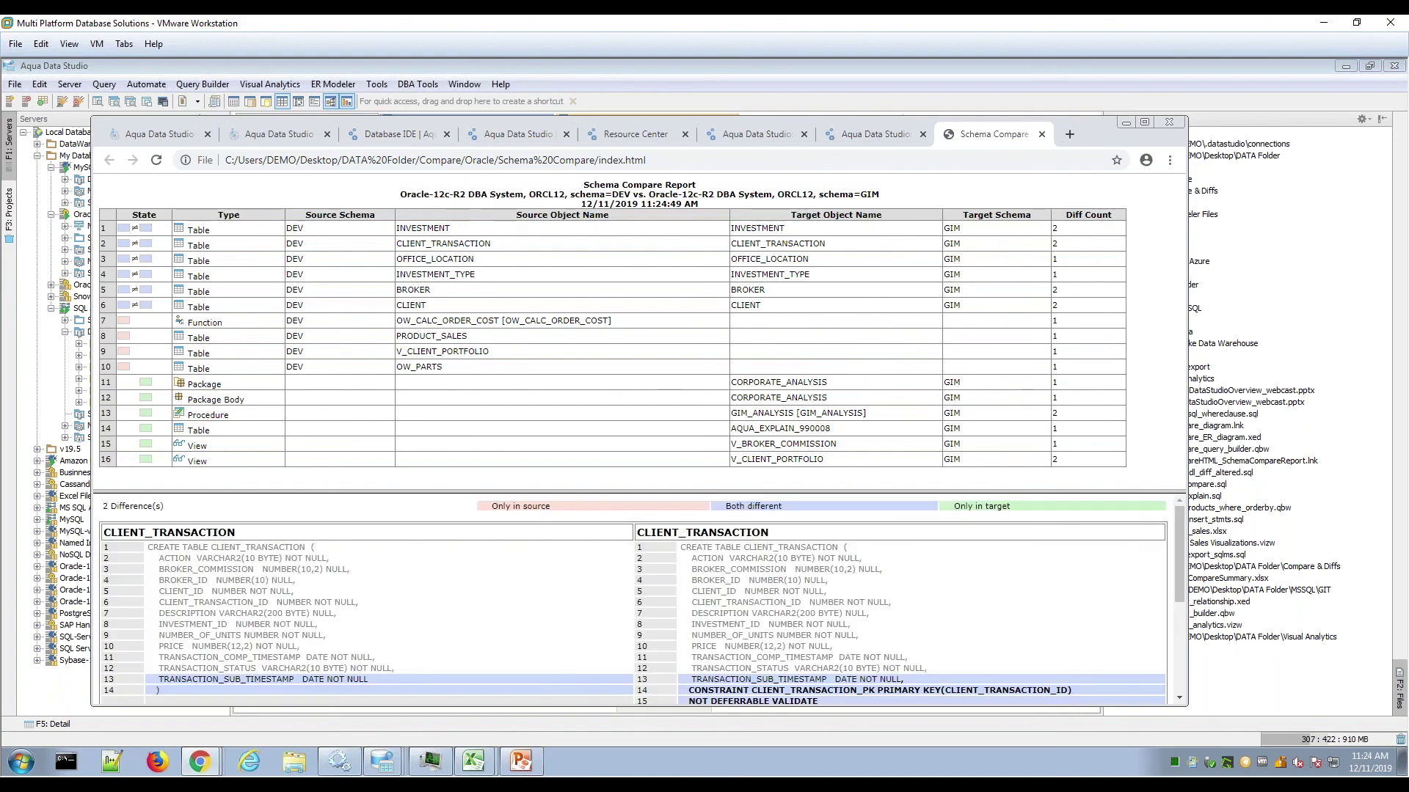
{"action": "left_click_drag", "start_coordinate": [1089, 134], "coordinate": [1146, 430]}
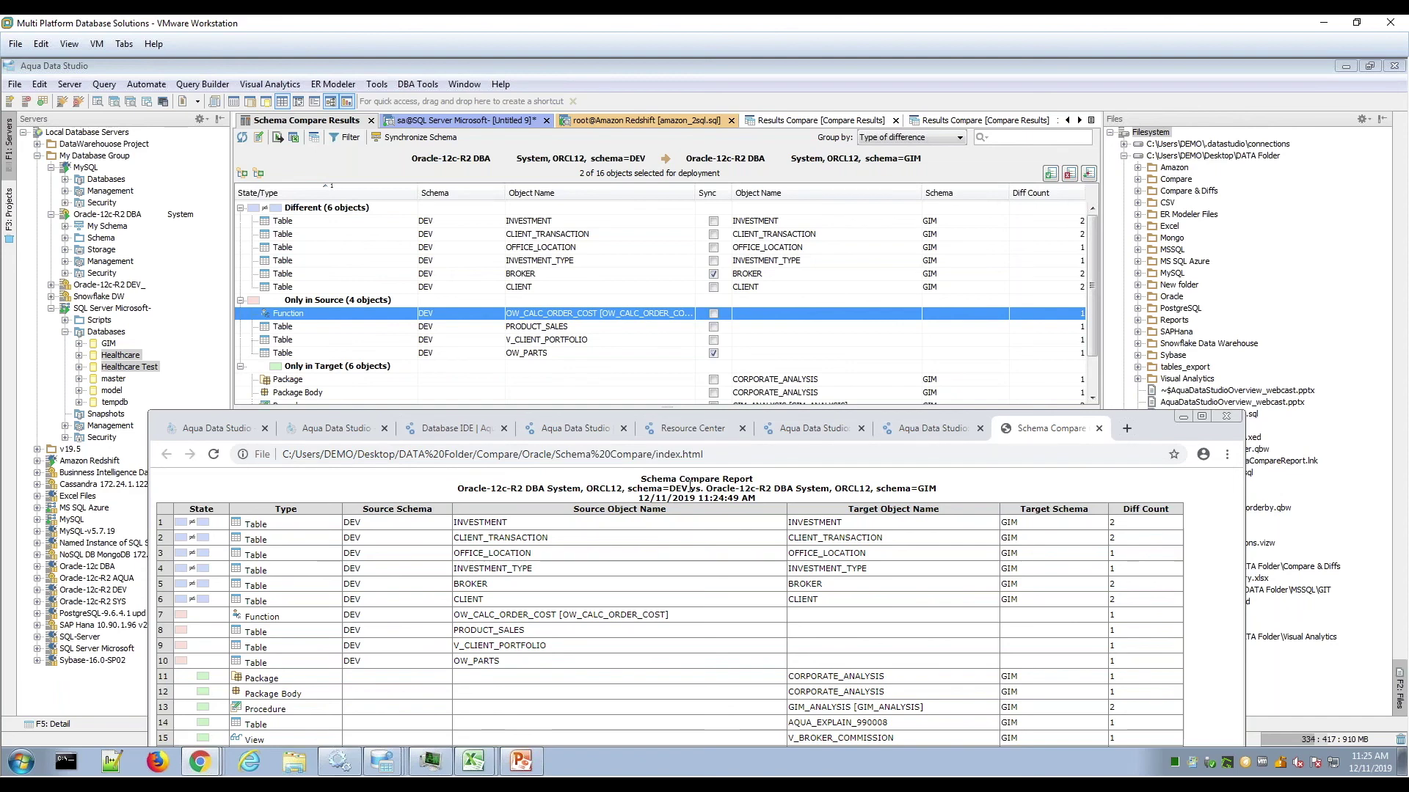
{"action": "left_click_drag", "start_coordinate": [1161, 441], "coordinate": [1147, 187]}
{"action": "left_click", "coordinate": [541, 335]}
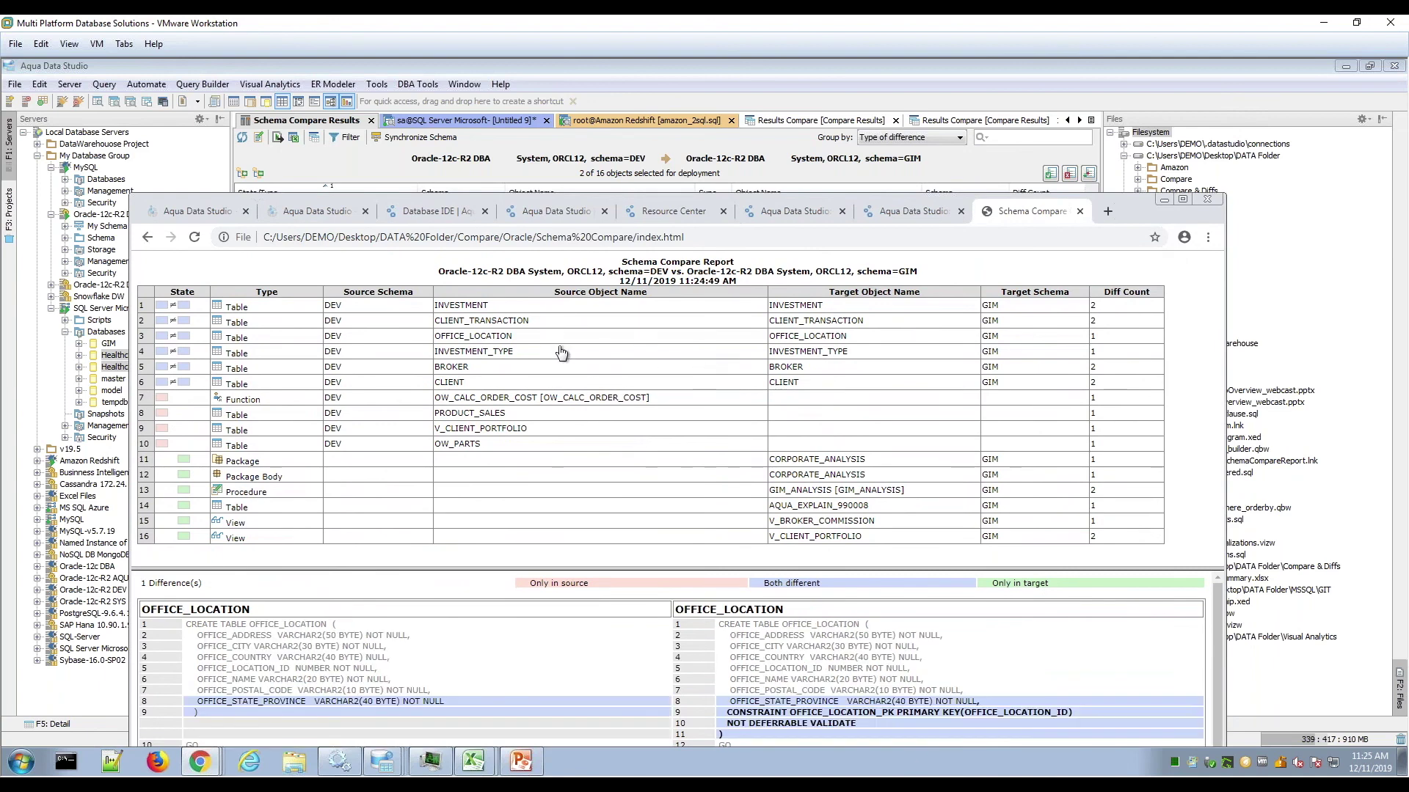
{"action": "left_click_drag", "start_coordinate": [1120, 208], "coordinate": [1115, 124]}
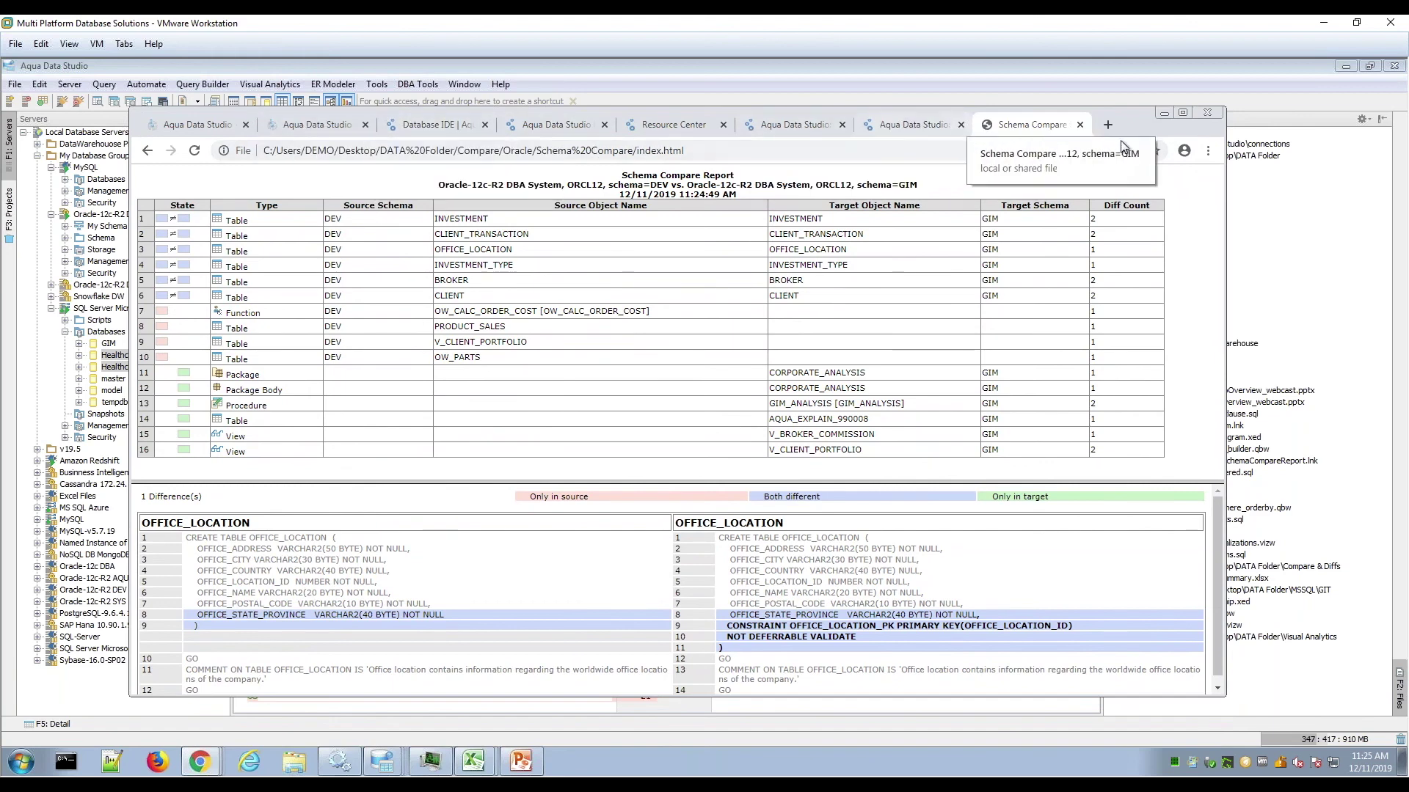
{"action": "left_click", "coordinate": [1163, 114]}
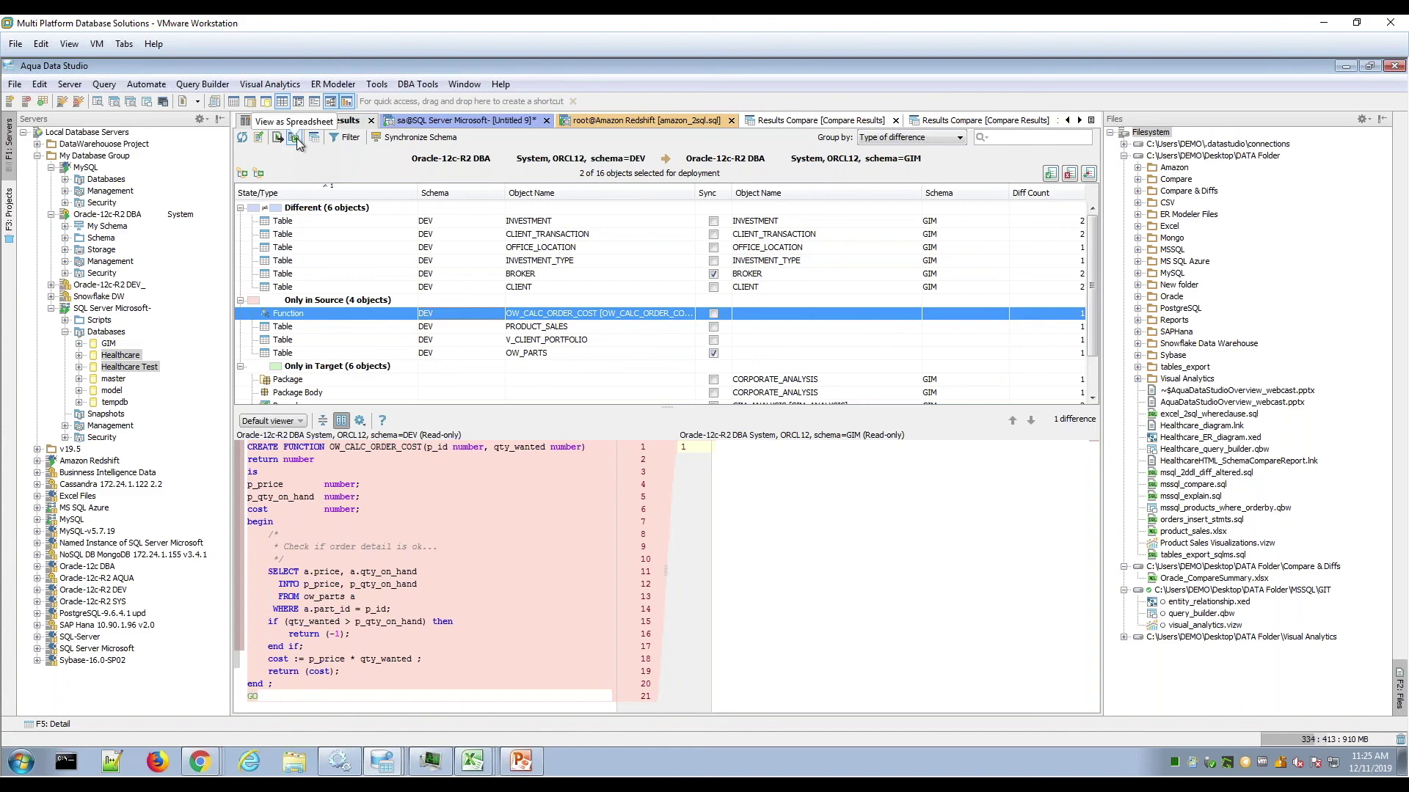
- Switch to the DEV-to-GIM schema comparison spreadsheet in Excel and remove the recovered files from document recovery
{"action": "left_click", "coordinate": [474, 761]}
{"action": "left_click", "coordinate": [473, 728]}
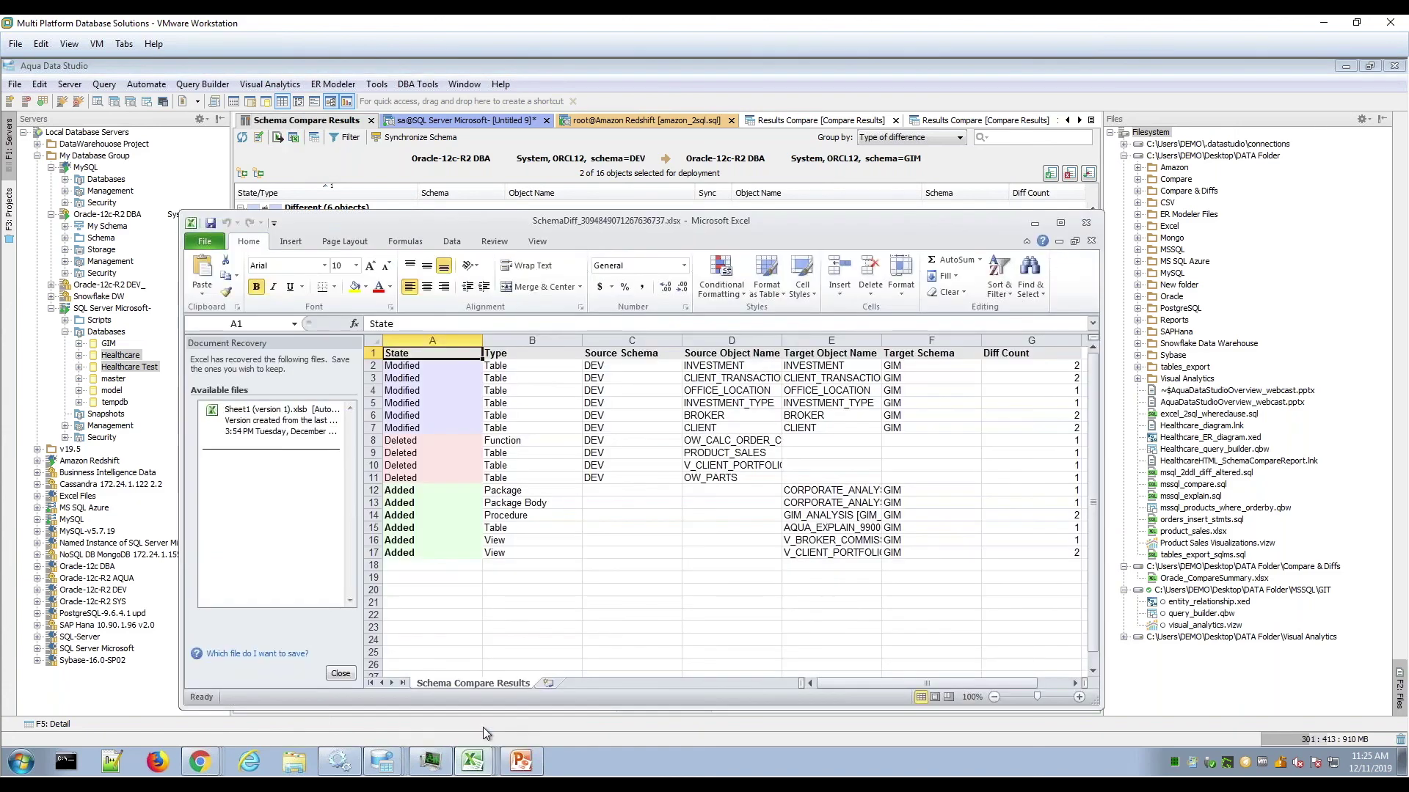
{"action": "left_click", "coordinate": [342, 673]}
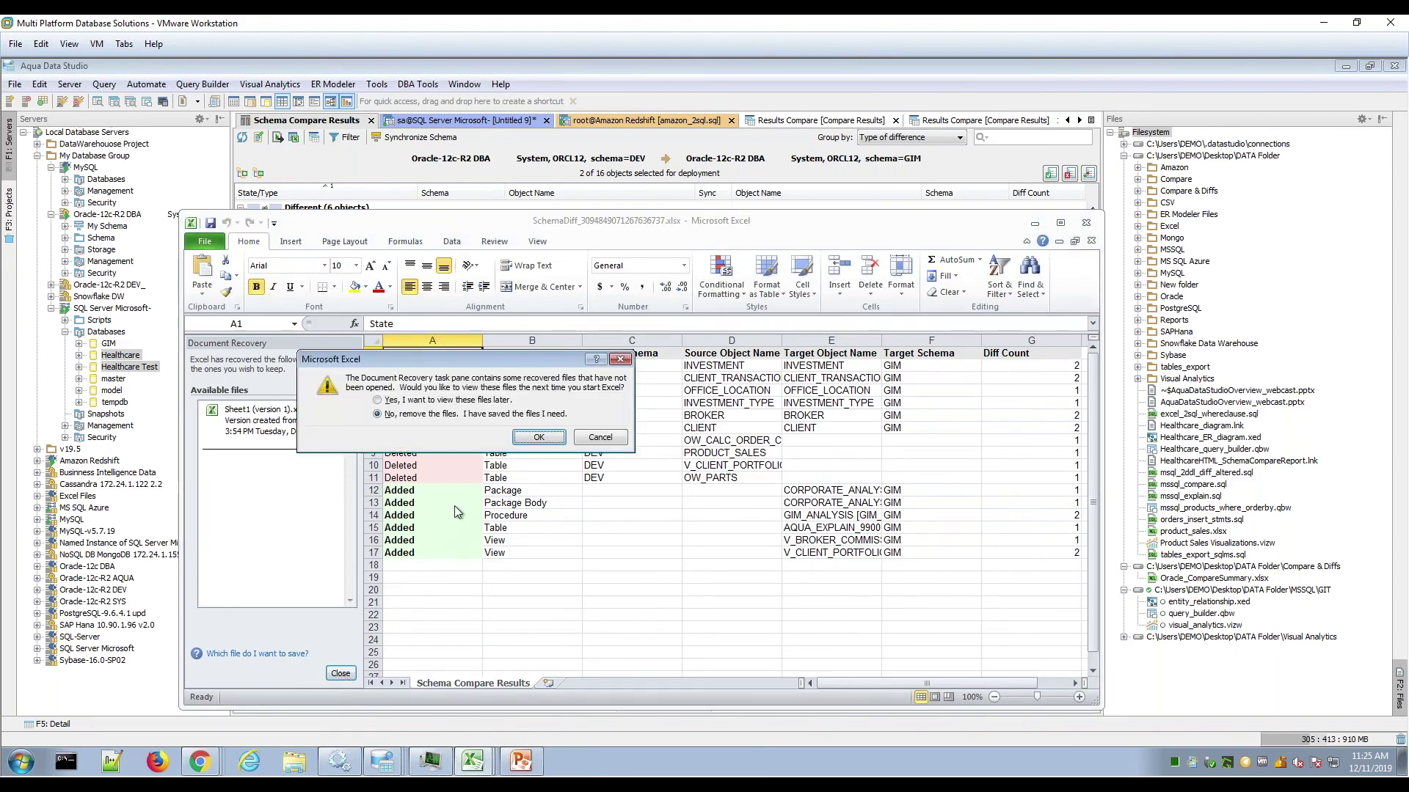
{"action": "left_click", "coordinate": [541, 442]}
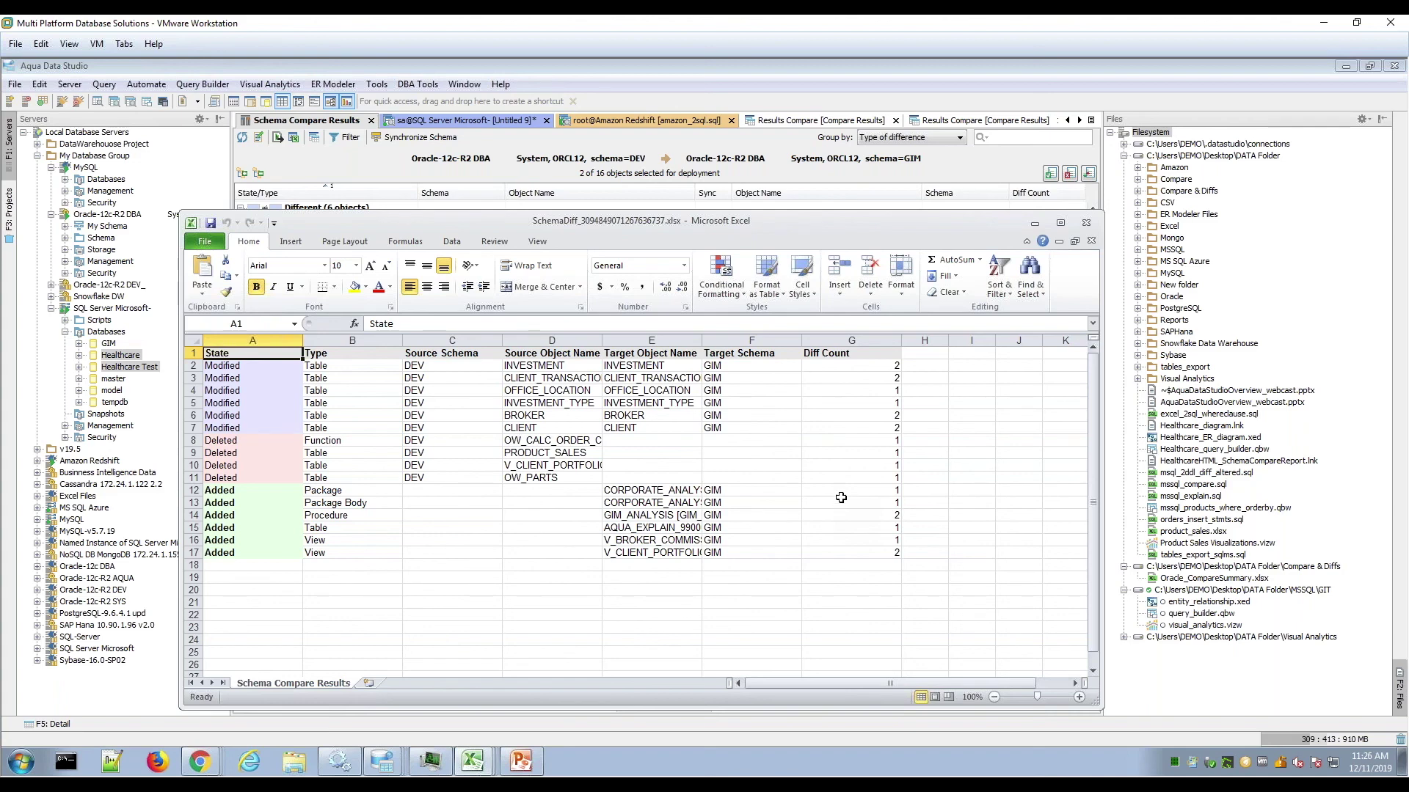
- Review the modified, deleted and added objects in the spreadsheet, minimize Excel, and show the Healthcare Test-to-Healthcare schema comparison in Aqua Data Studio
{"action": "left_click_drag", "start_coordinate": [484, 223], "coordinate": [537, 253]}
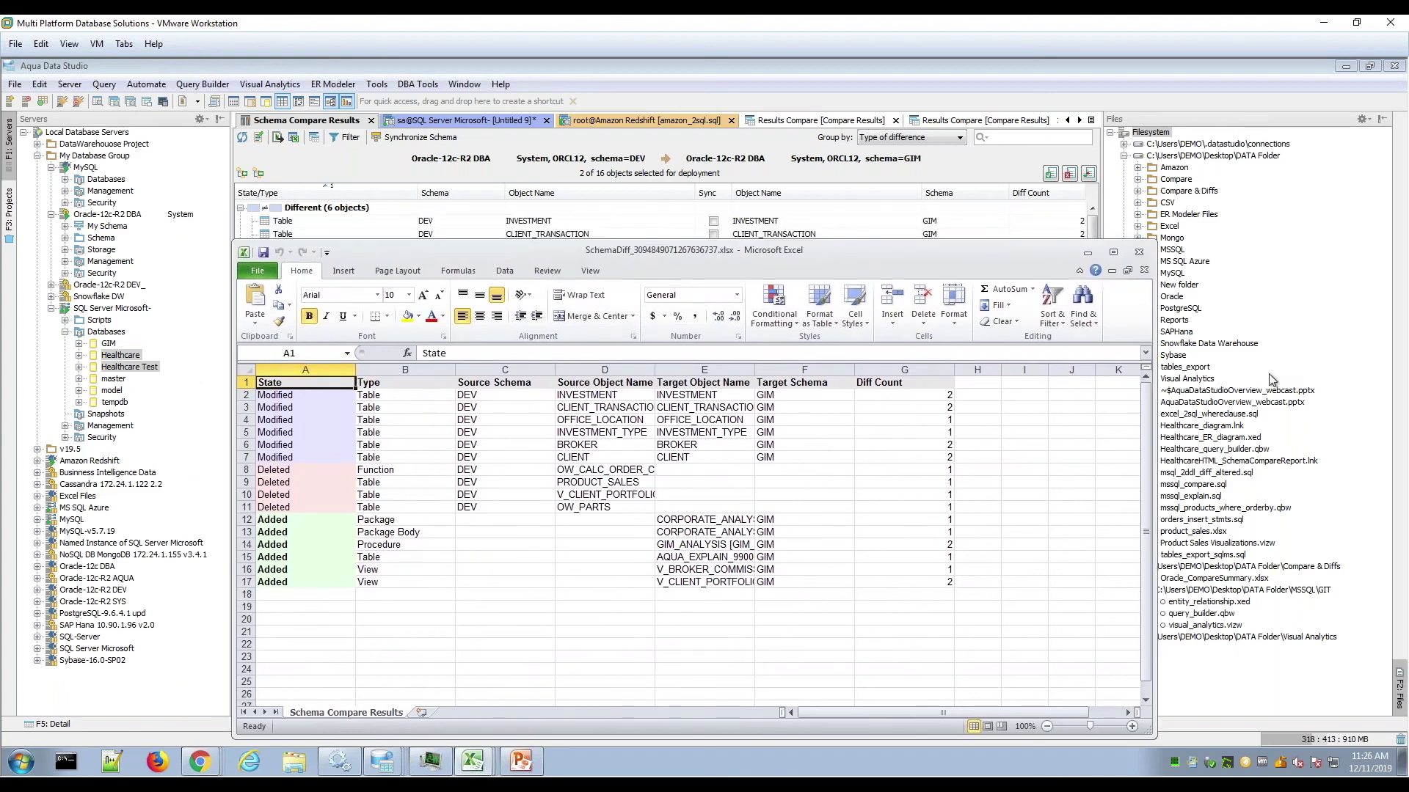
{"action": "left_click_drag", "start_coordinate": [689, 254], "coordinate": [812, 252]}
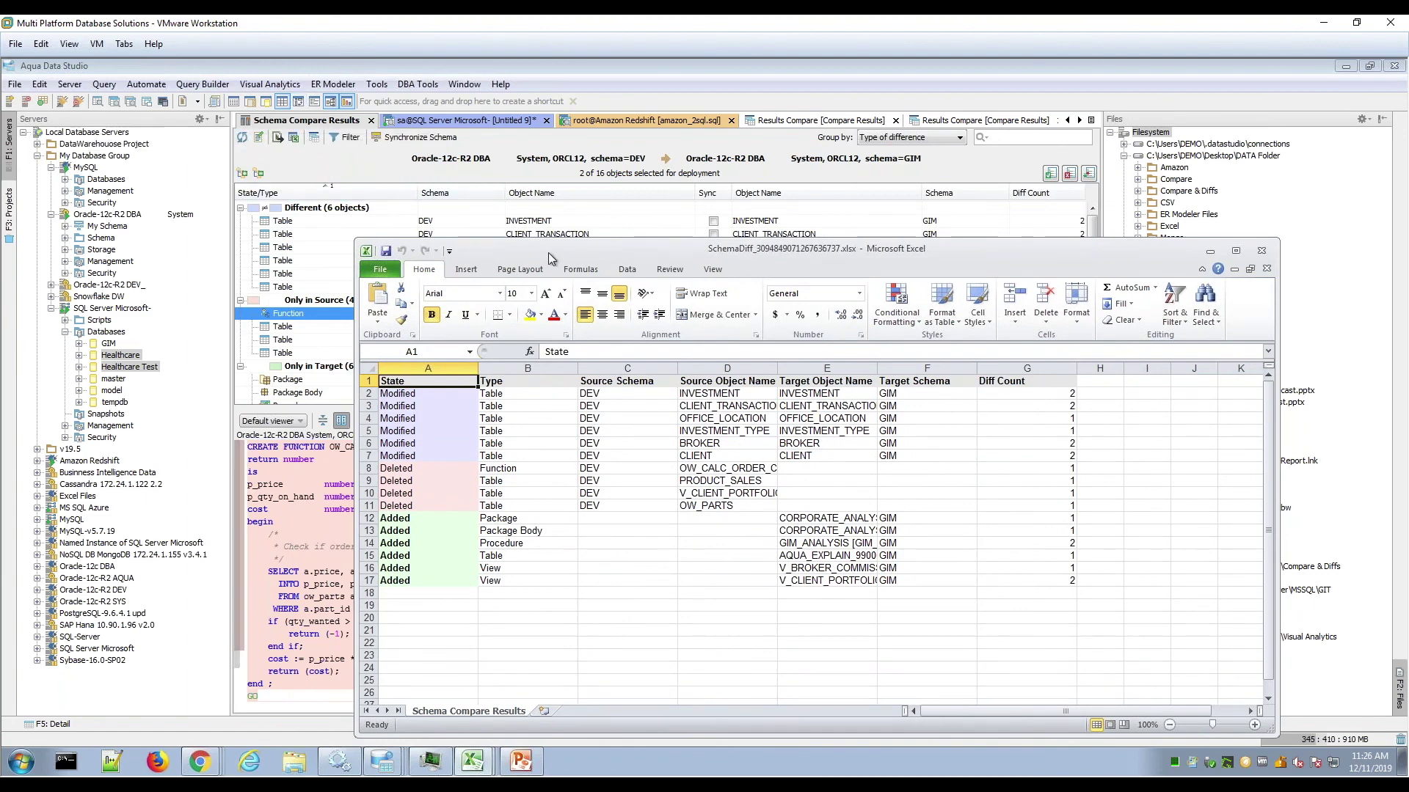
{"action": "left_click_drag", "start_coordinate": [548, 253], "coordinate": [479, 239]}
{"action": "left_click", "coordinate": [1139, 239]}
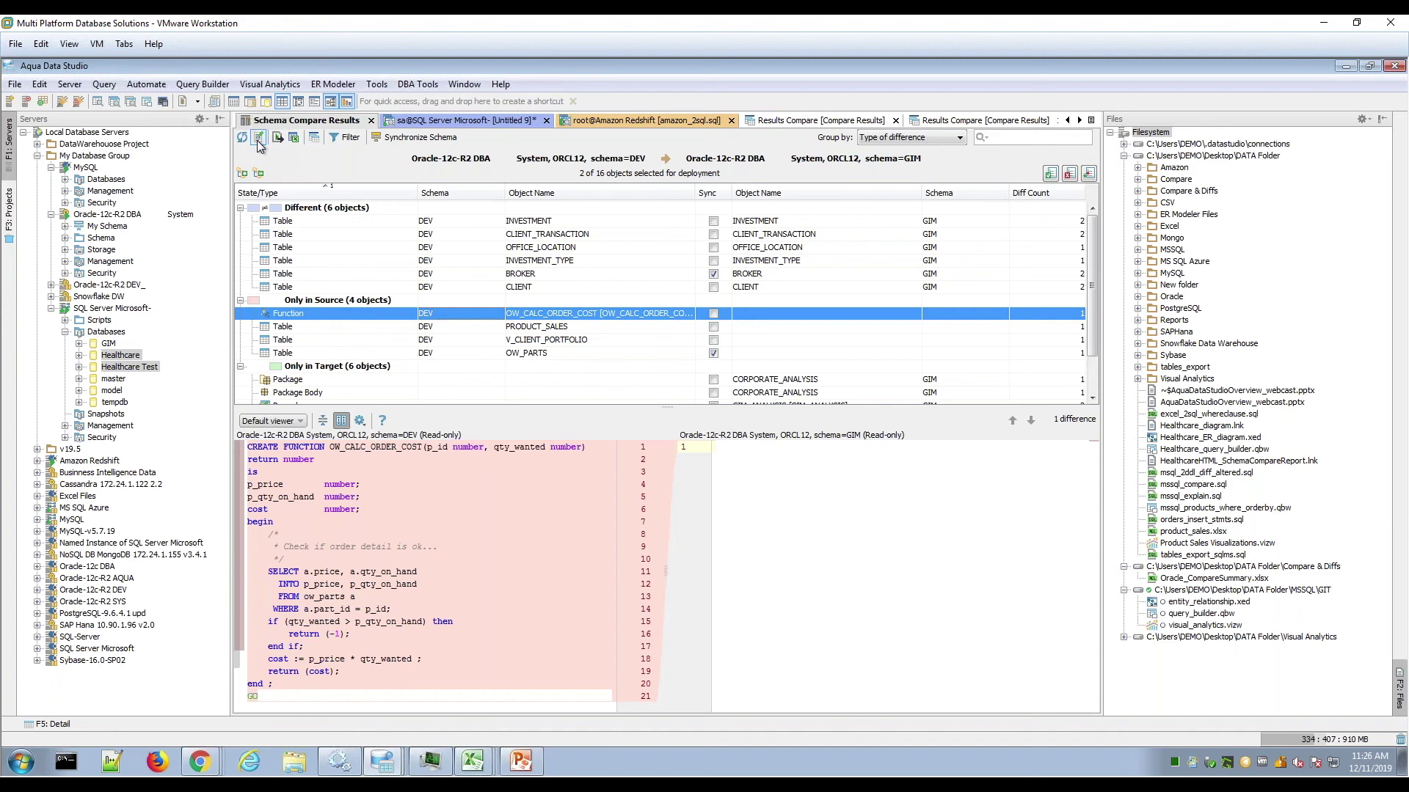
{"action": "left_click", "coordinate": [1091, 119]}
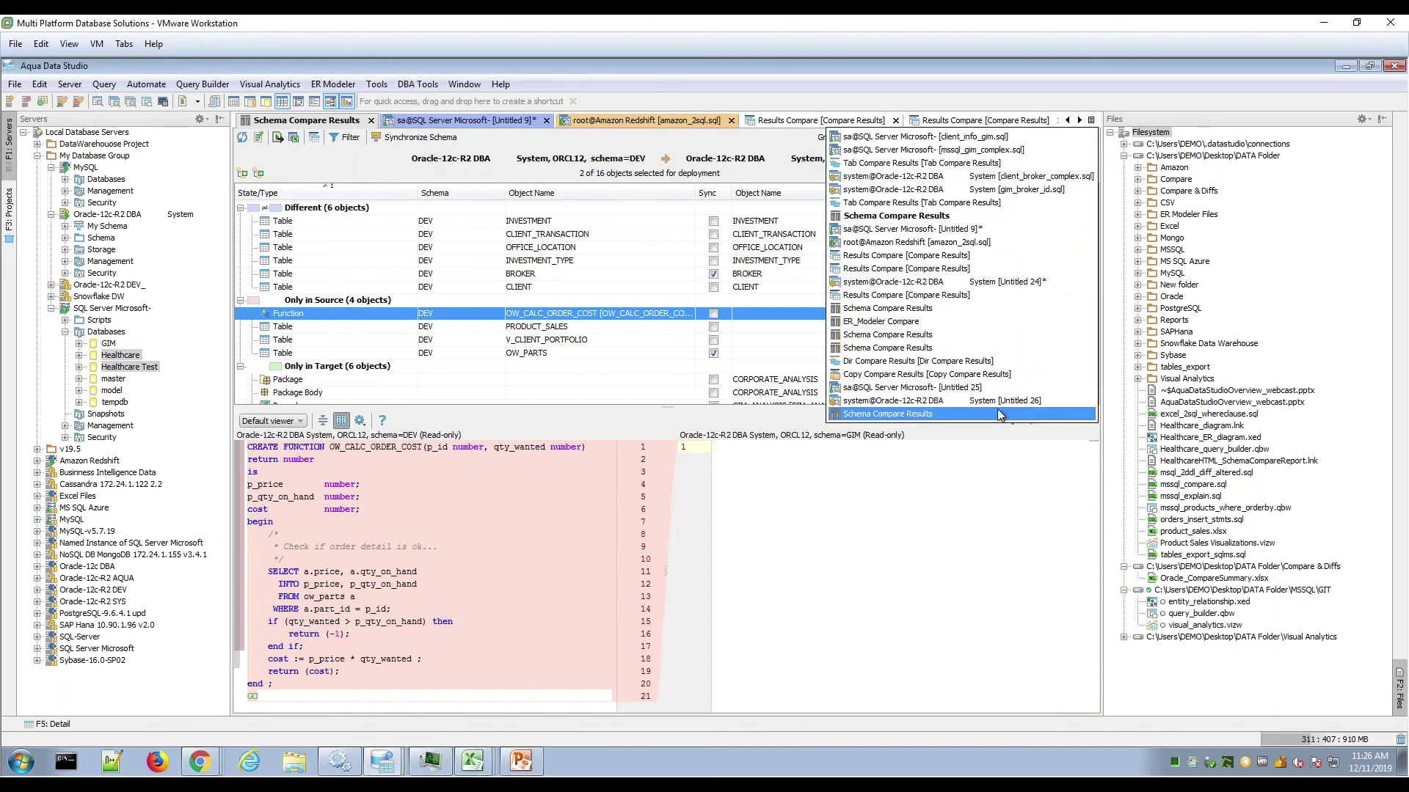
{"action": "left_click", "coordinate": [997, 414]}
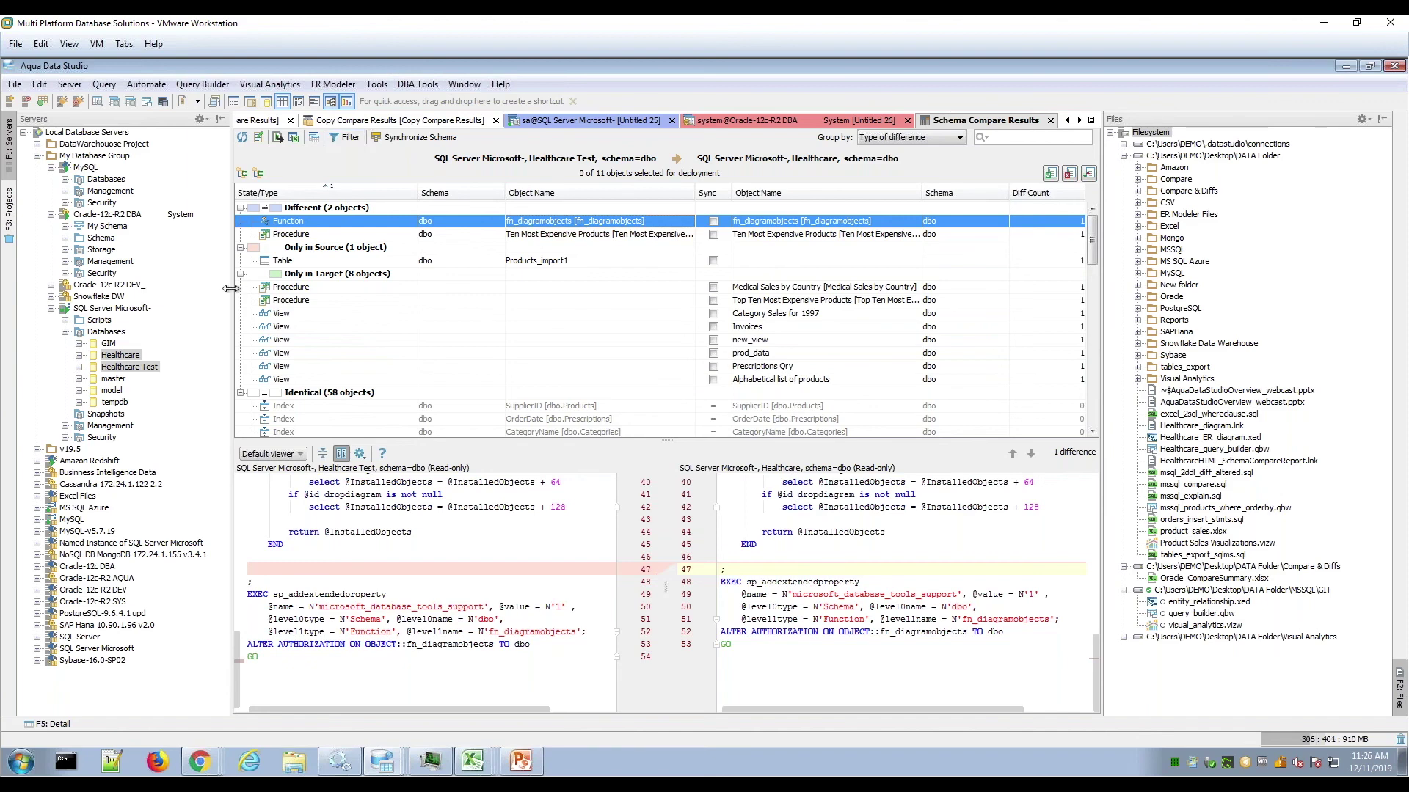
- Start a schema synchronization with the DEV schema of Oracle-12c-R2 DBA in My Database Group as the source
{"action": "left_click", "coordinate": [378, 85]}
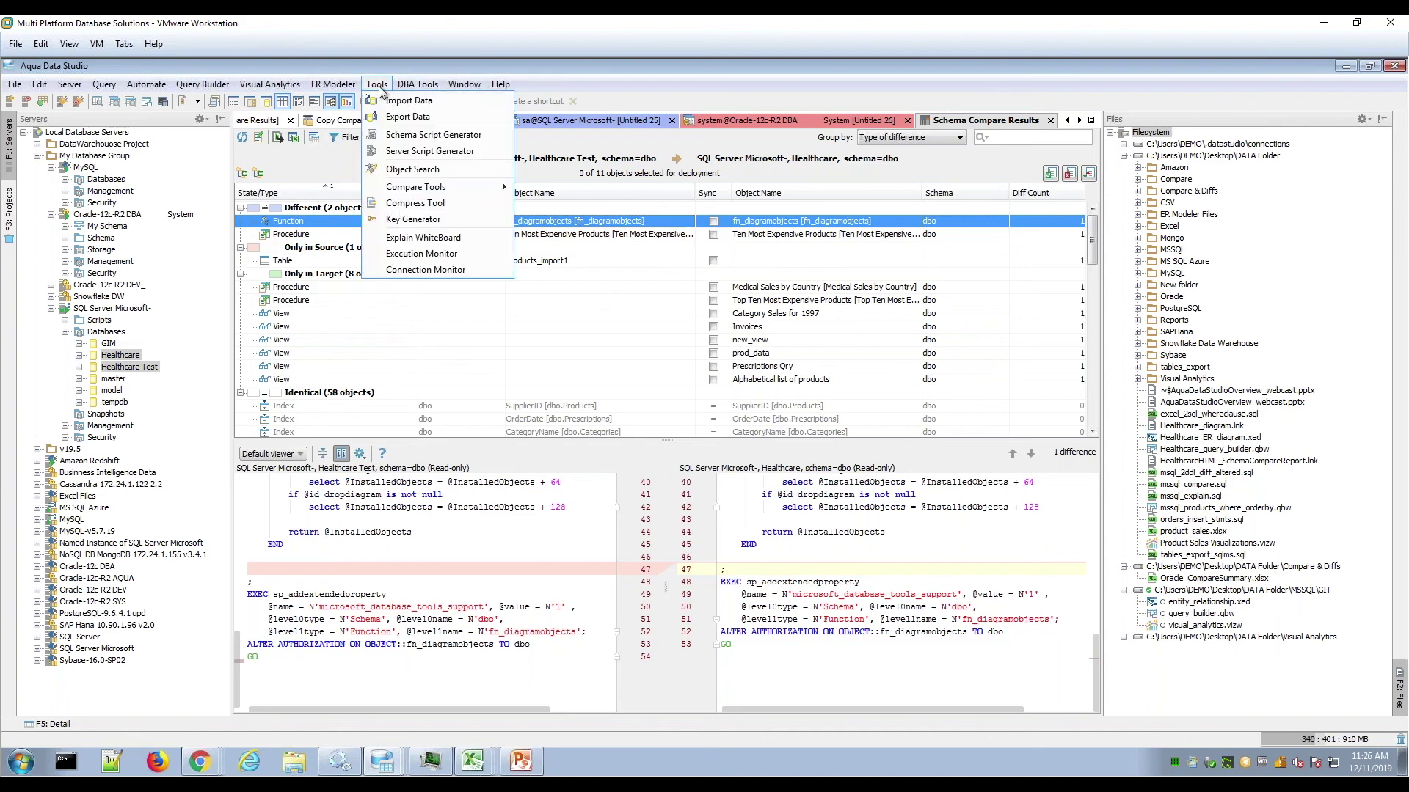
{"action": "mouse_move", "coordinate": [414, 192]}
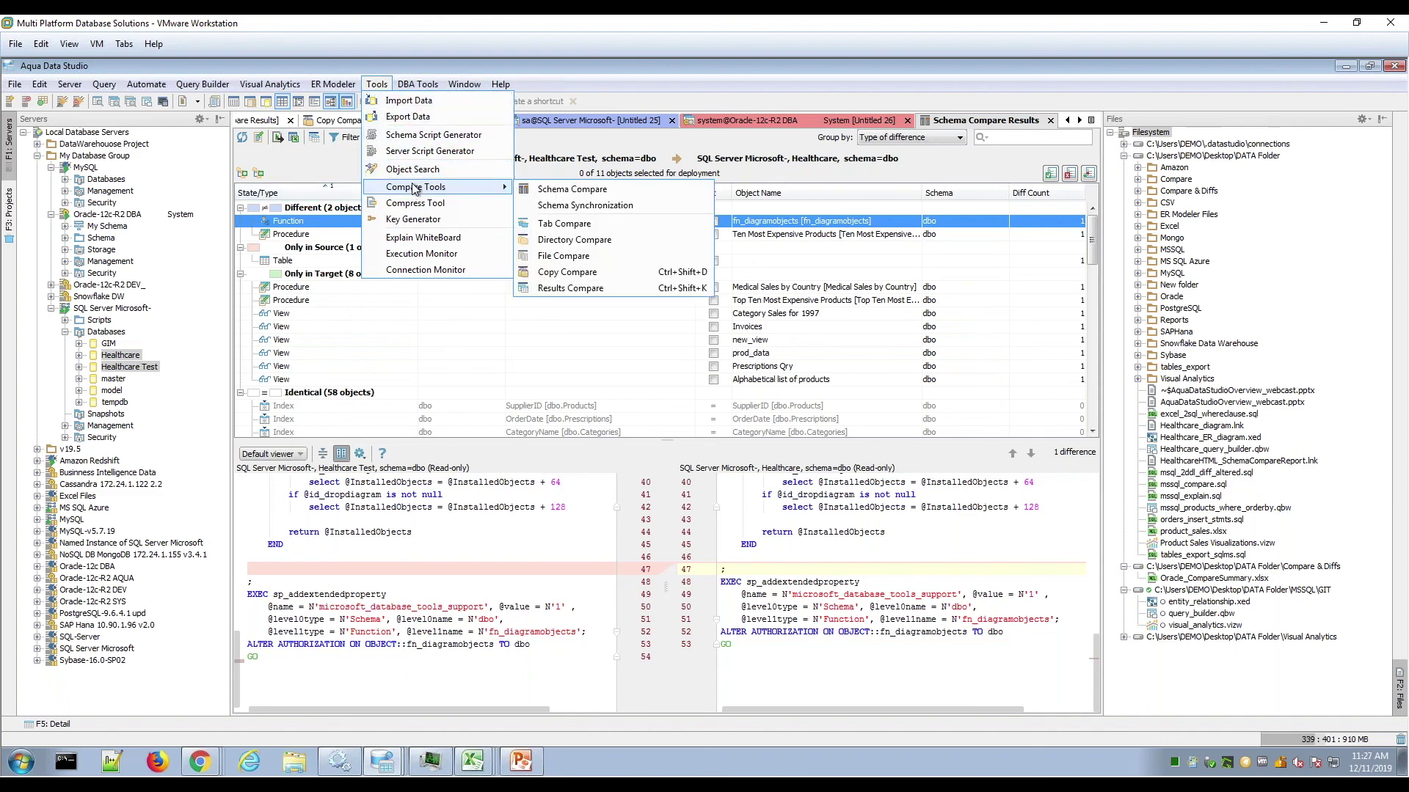
{"action": "left_click", "coordinate": [601, 206]}
{"action": "left_click", "coordinate": [557, 187]}
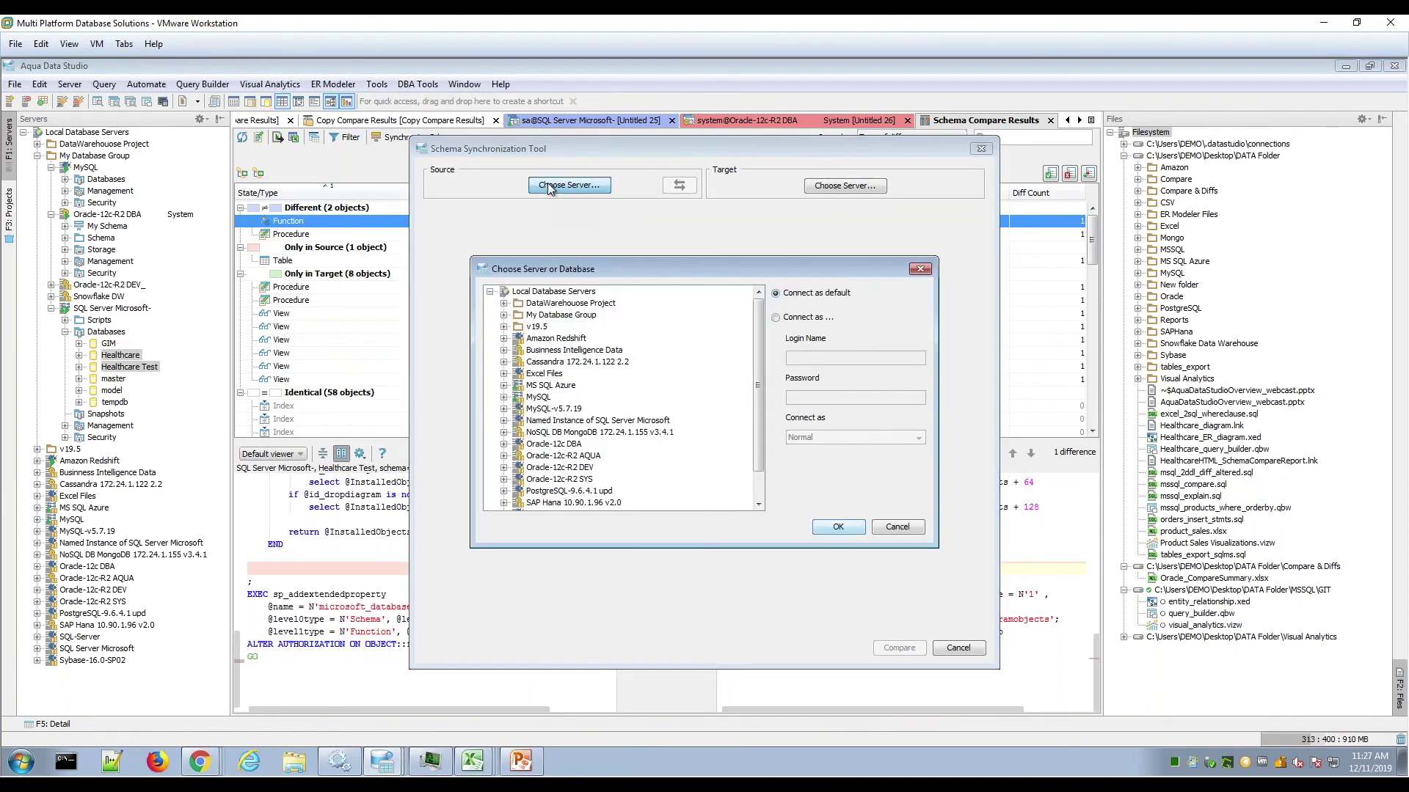
{"action": "left_click", "coordinate": [504, 315]}
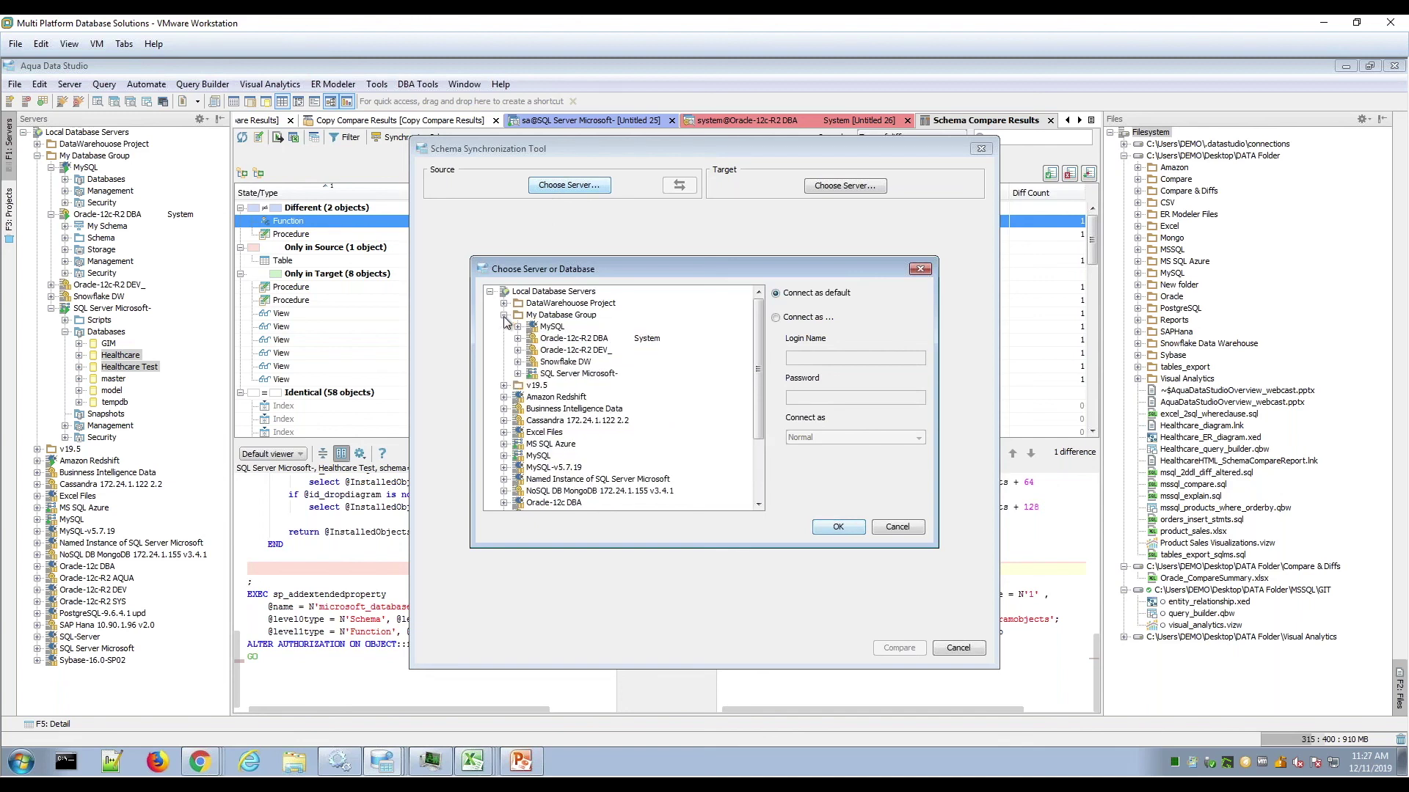
{"action": "left_click", "coordinate": [518, 338]}
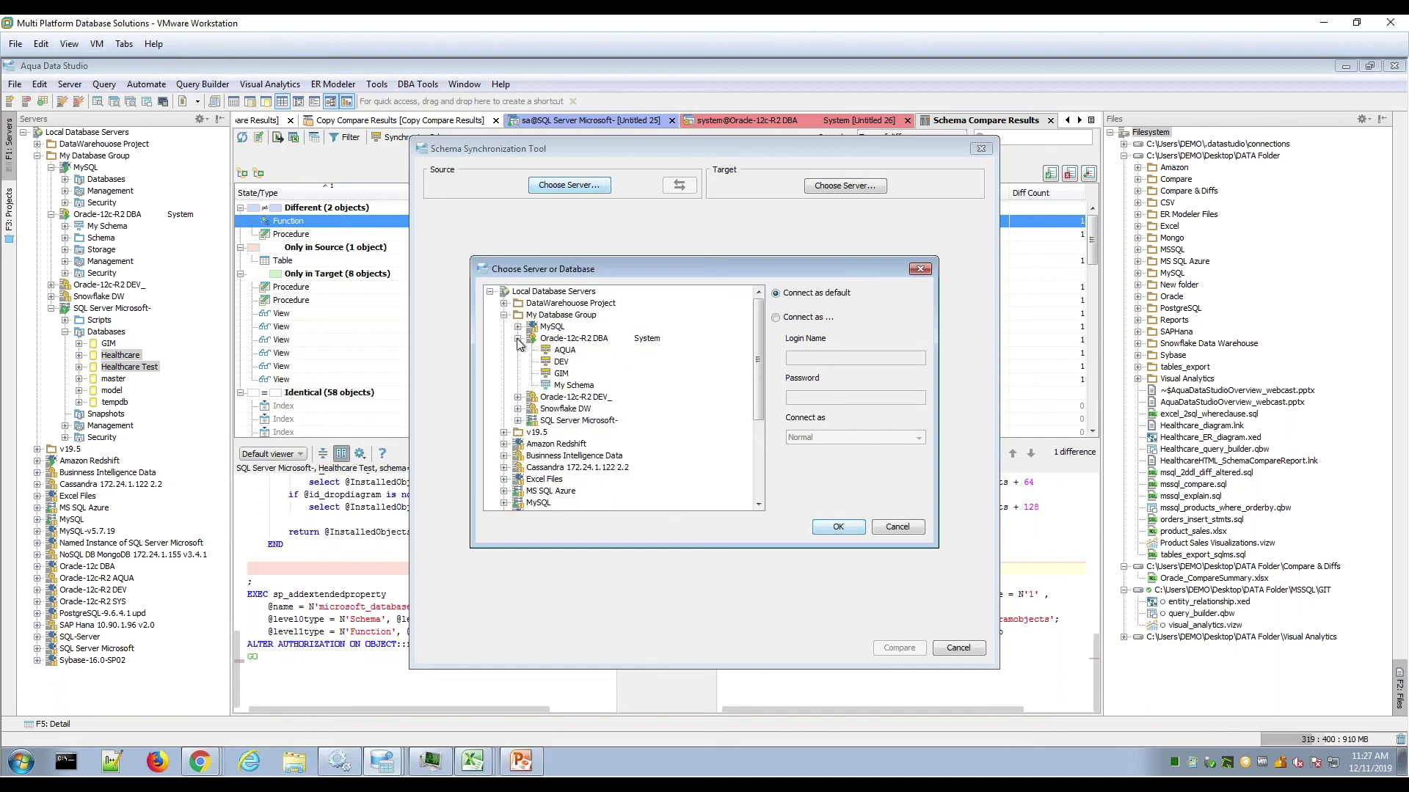
{"action": "left_click", "coordinate": [559, 361]}
{"action": "left_click", "coordinate": [840, 528]}
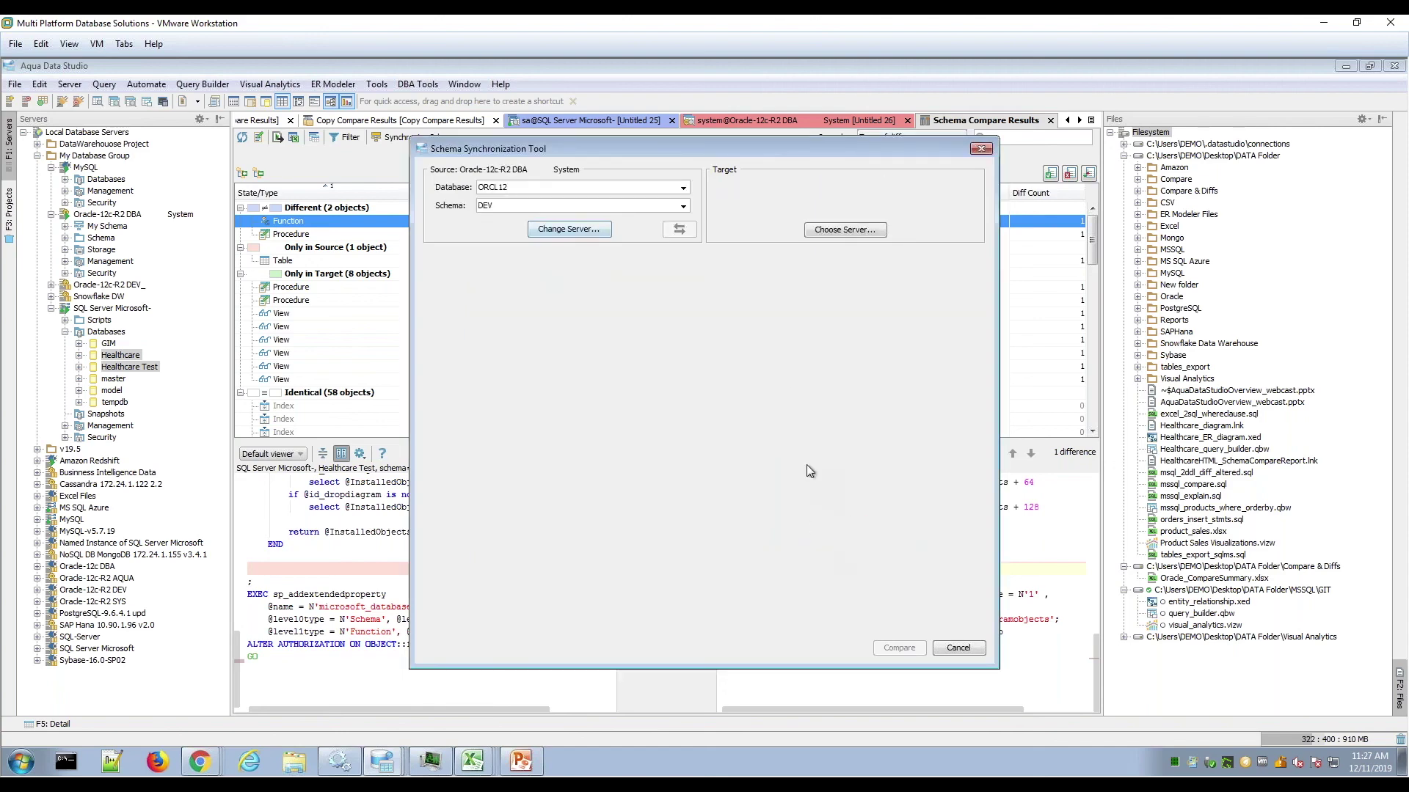
- Set the synchronization target to the GIM schema of Oracle-12c-R2 DBA in My Database Group
{"action": "left_click", "coordinate": [844, 230]}
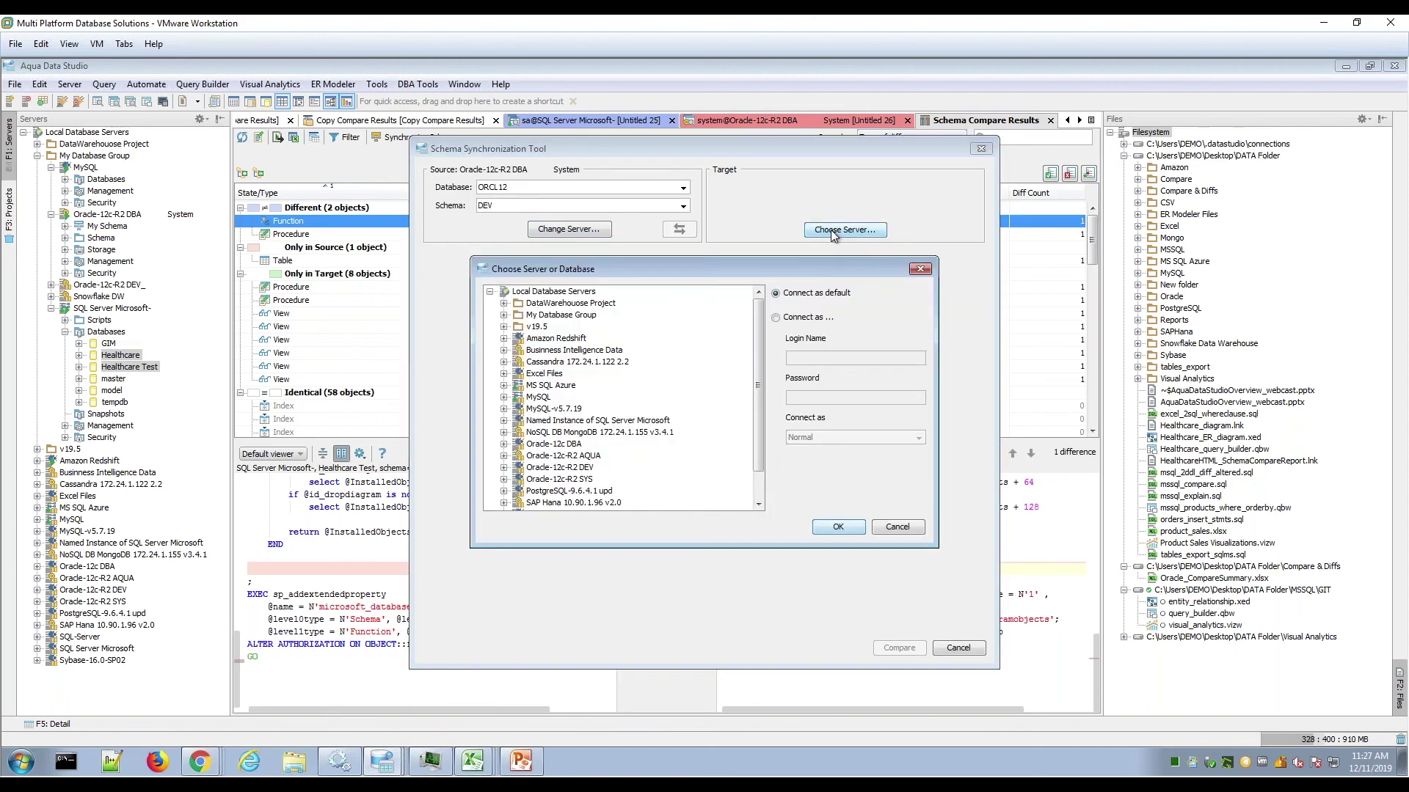
{"action": "left_click", "coordinate": [504, 315]}
{"action": "left_click", "coordinate": [517, 338]}
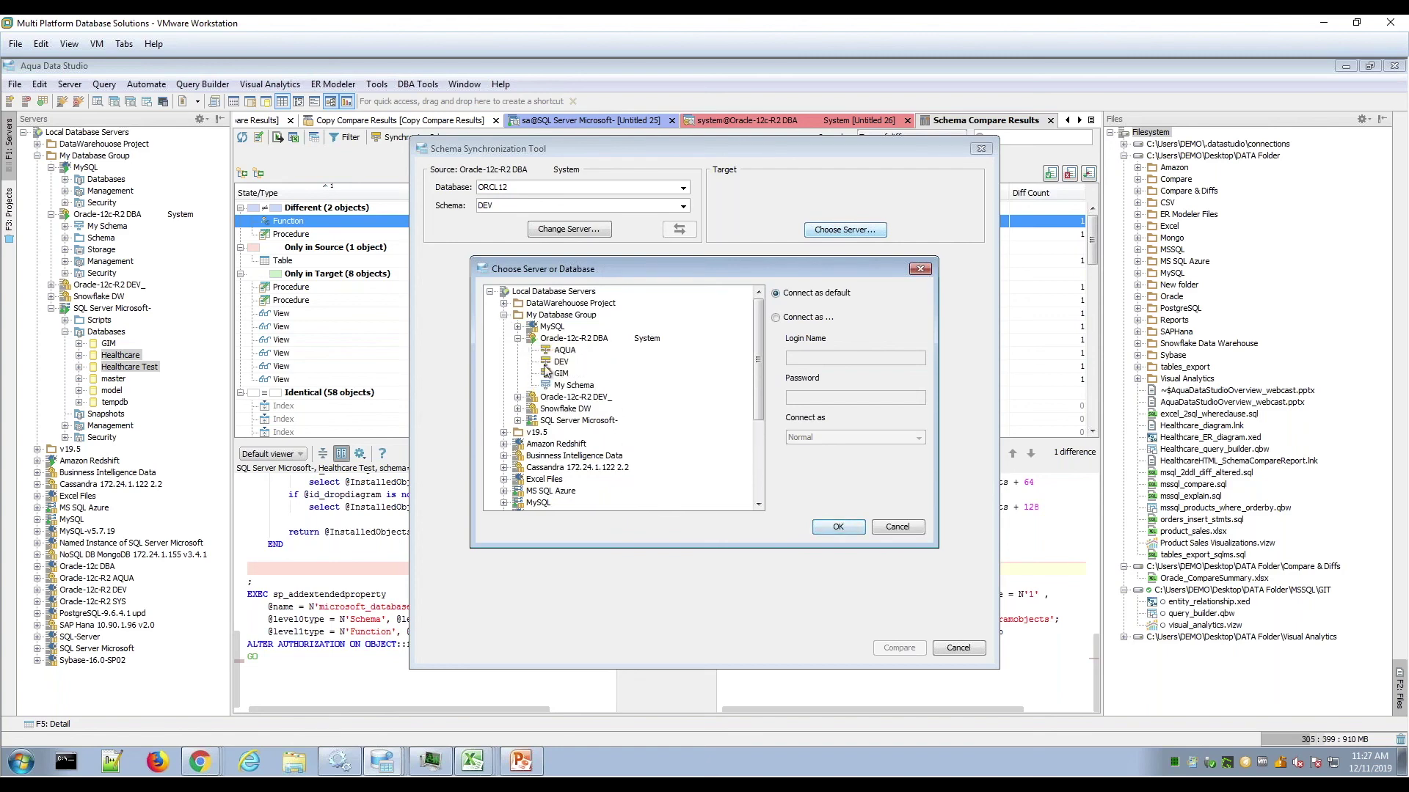
{"action": "left_click", "coordinate": [562, 373]}
{"action": "left_click", "coordinate": [836, 527]}
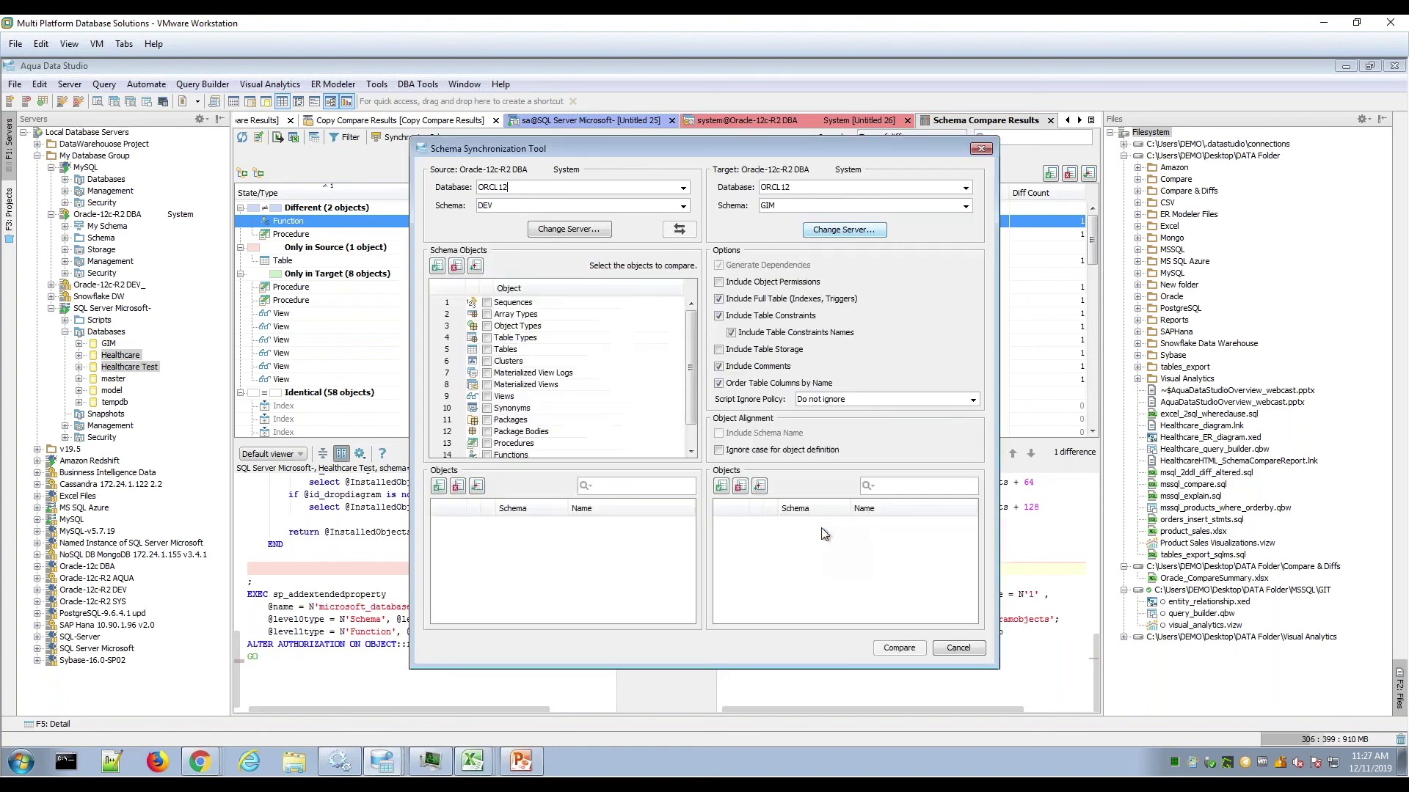
{"action": "left_click_drag", "start_coordinate": [744, 150], "coordinate": [650, 167]}
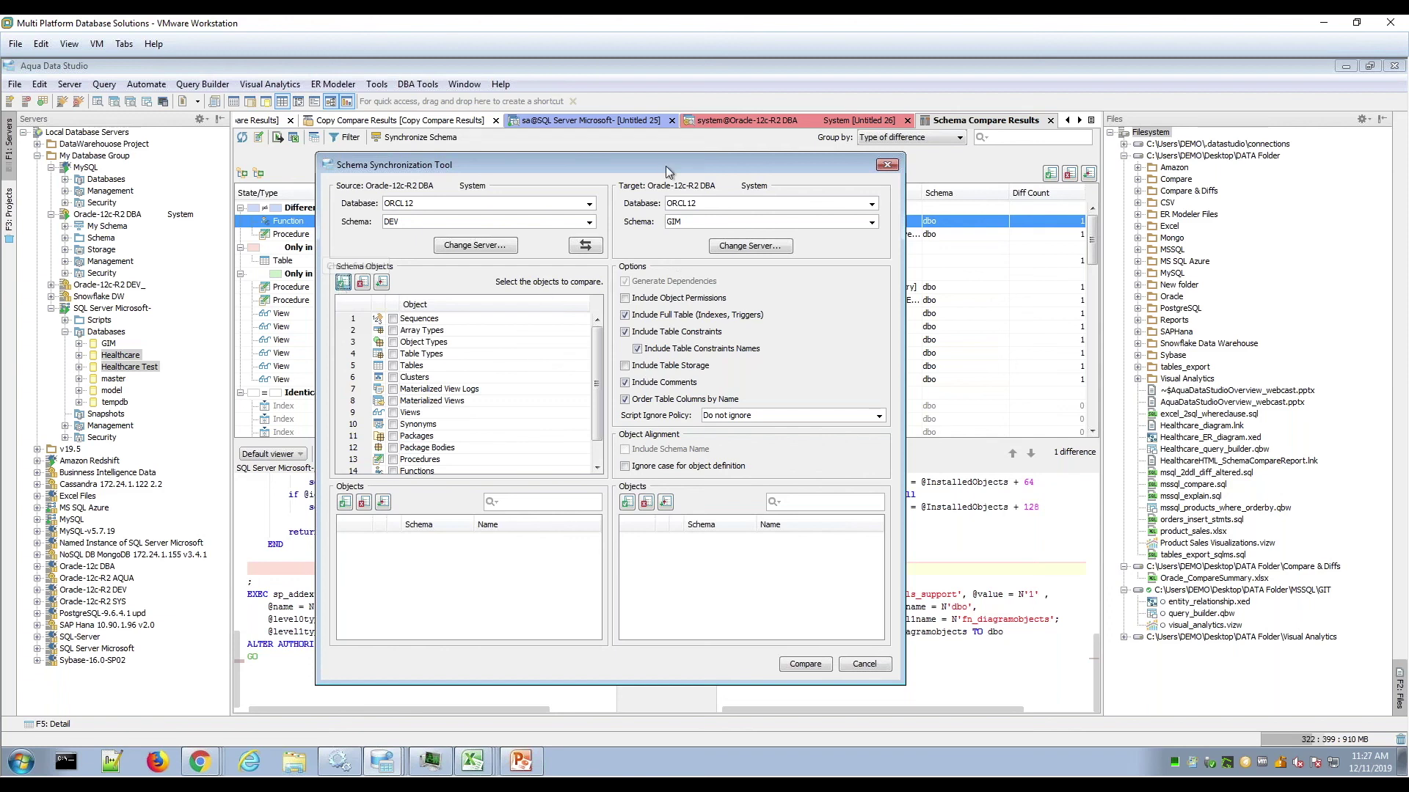
{"action": "left_click_drag", "start_coordinate": [672, 166], "coordinate": [699, 151]}
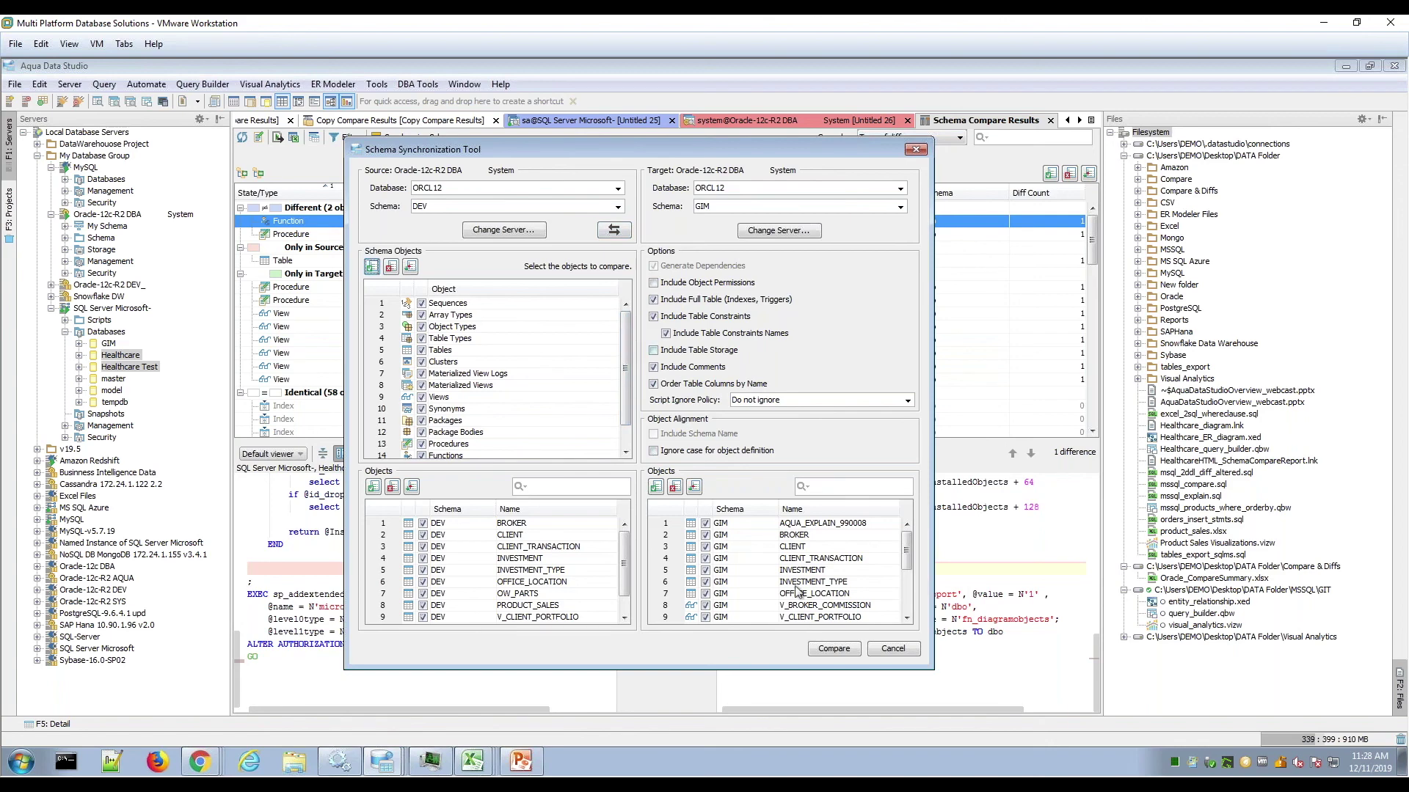
- Limit the synchronization to Tables, Views, Packages, Package Bodies, Procedures and Functions, and run the comparison
{"action": "left_click", "coordinate": [391, 266]}
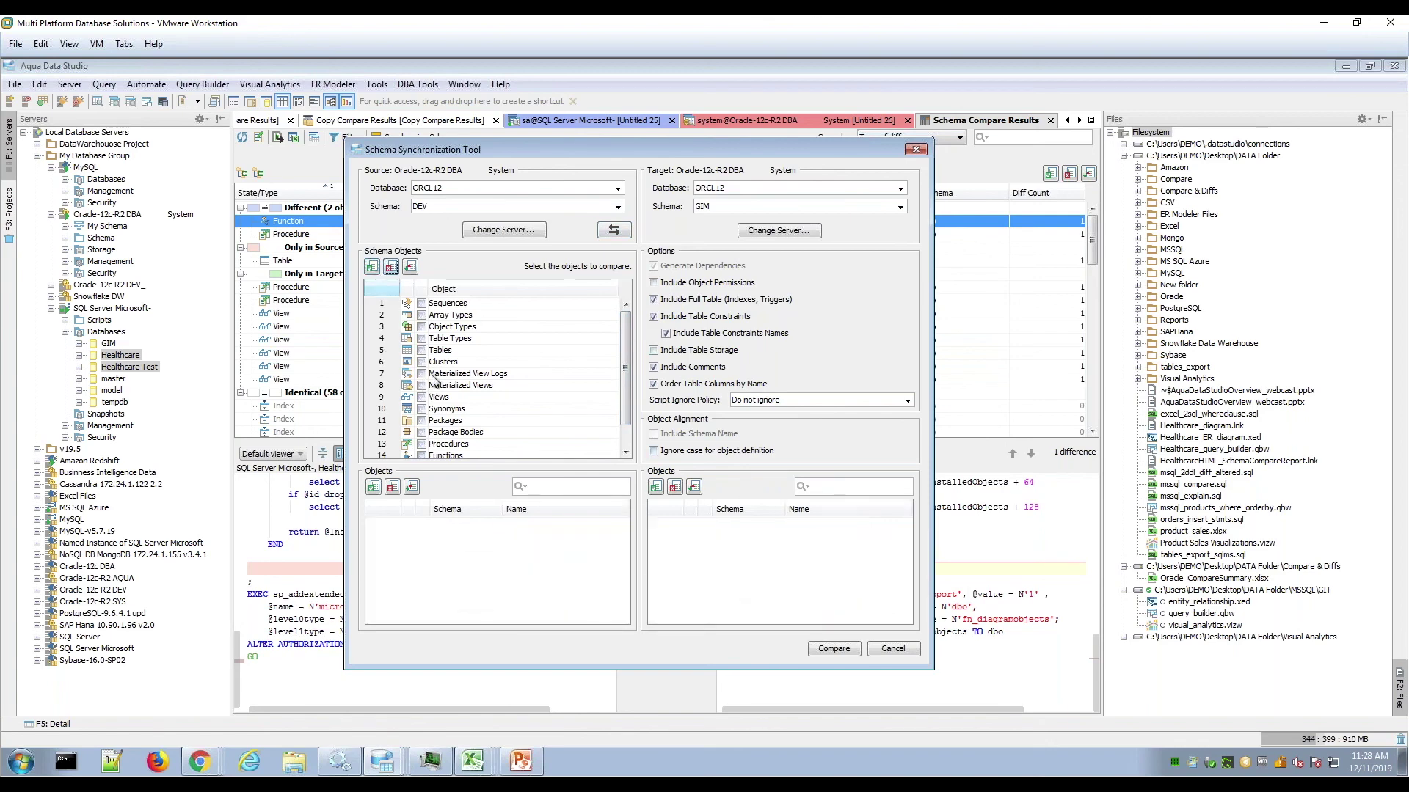
{"action": "left_click", "coordinate": [422, 351]}
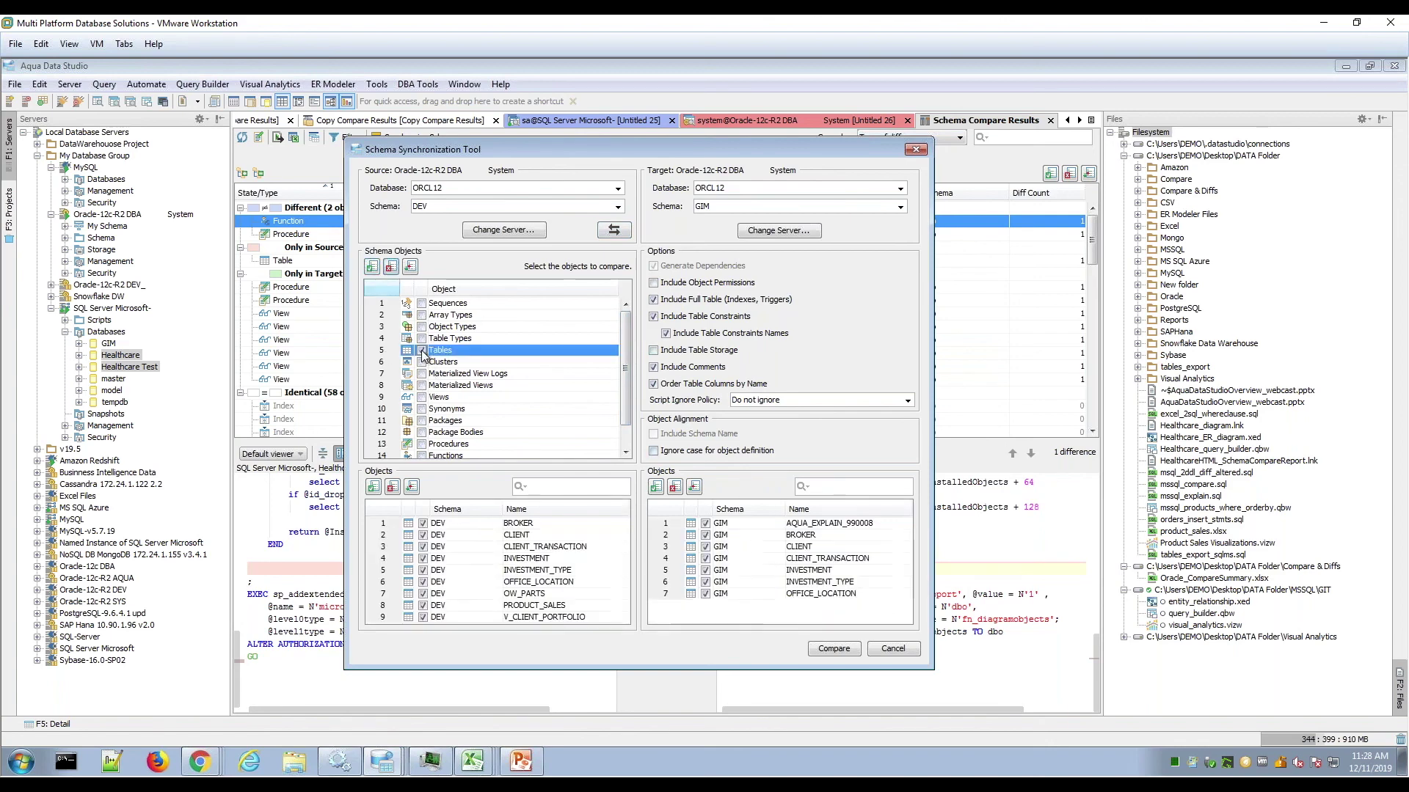
{"action": "left_click", "coordinate": [422, 397]}
{"action": "left_click", "coordinate": [421, 421]}
{"action": "left_click", "coordinate": [422, 432]}
{"action": "left_click", "coordinate": [422, 444]}
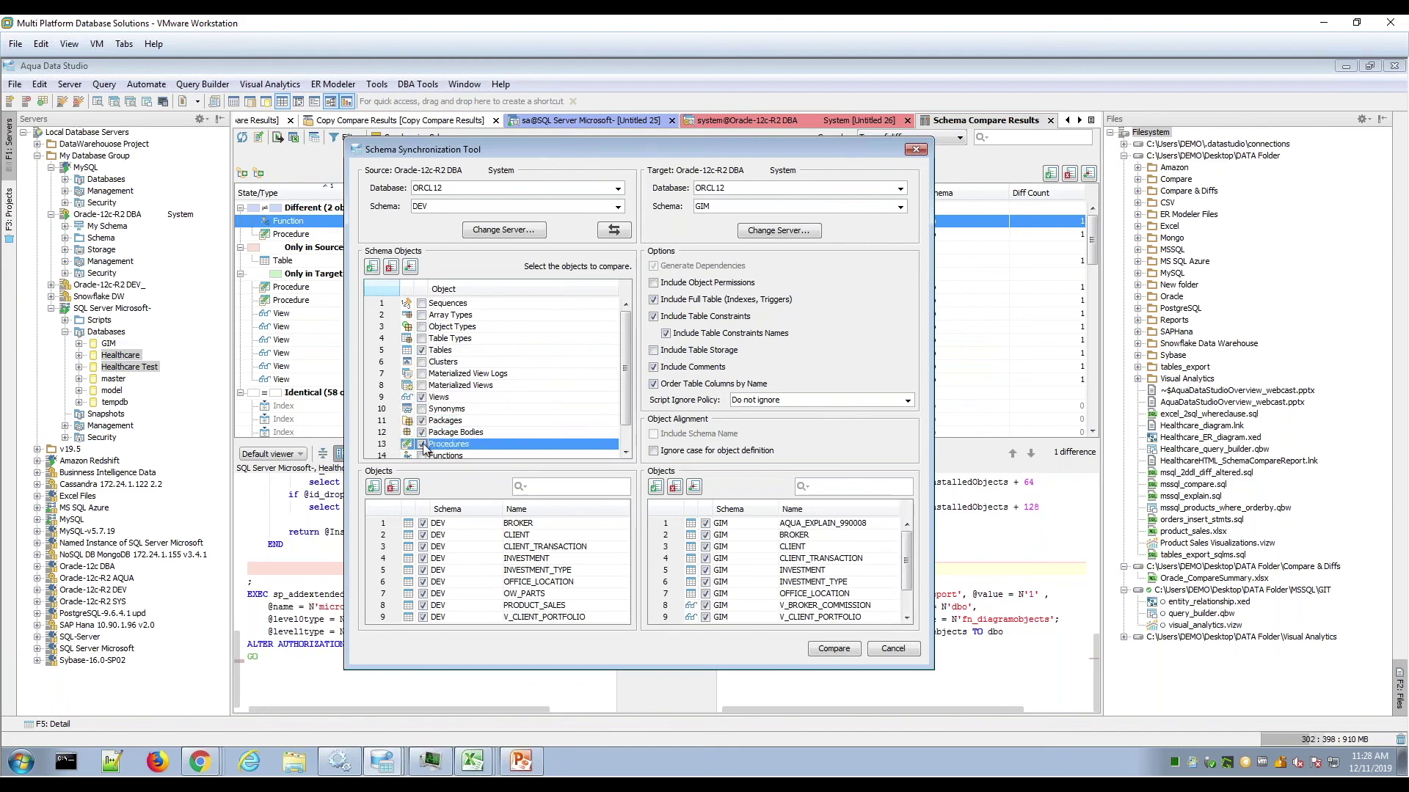
{"action": "left_click", "coordinate": [422, 455]}
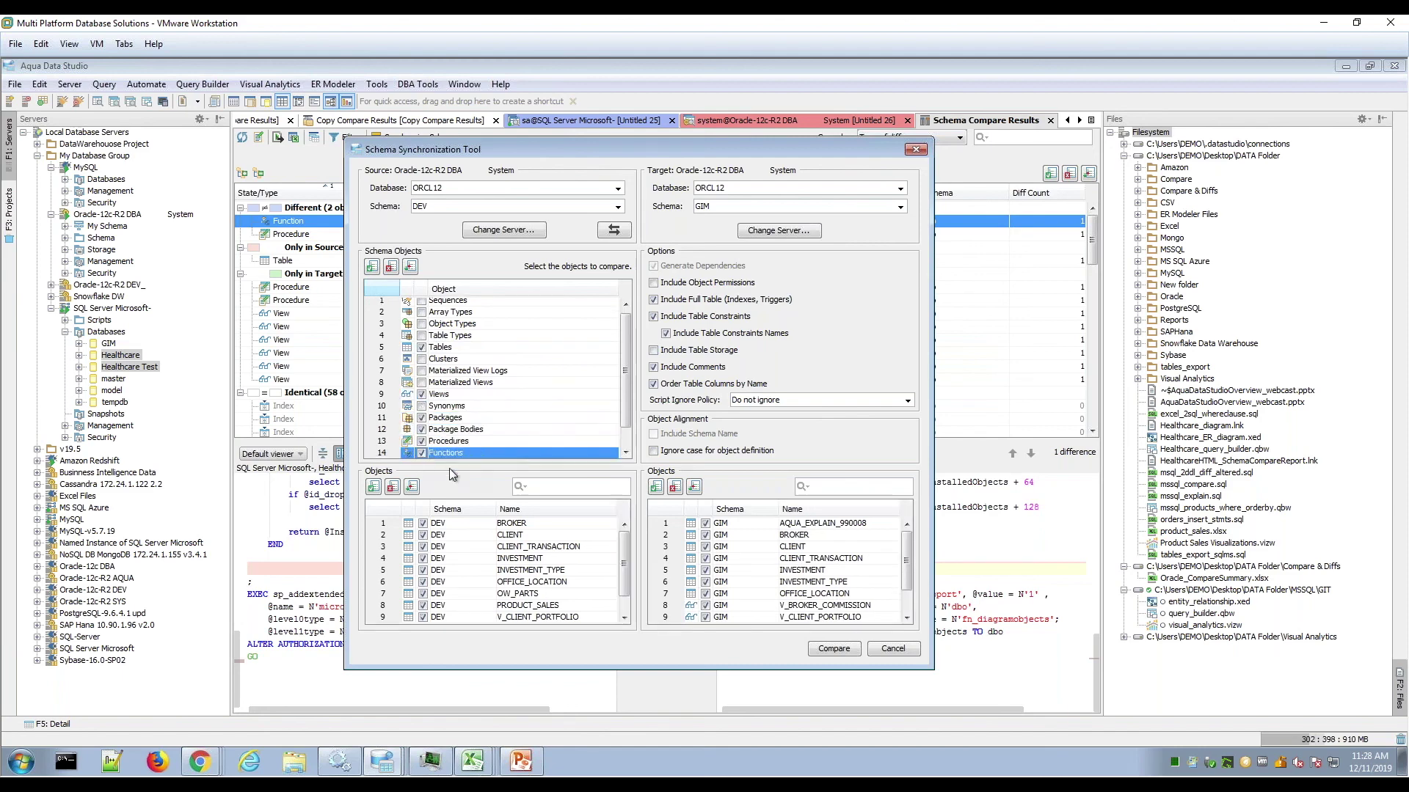
{"action": "left_click", "coordinate": [850, 650]}
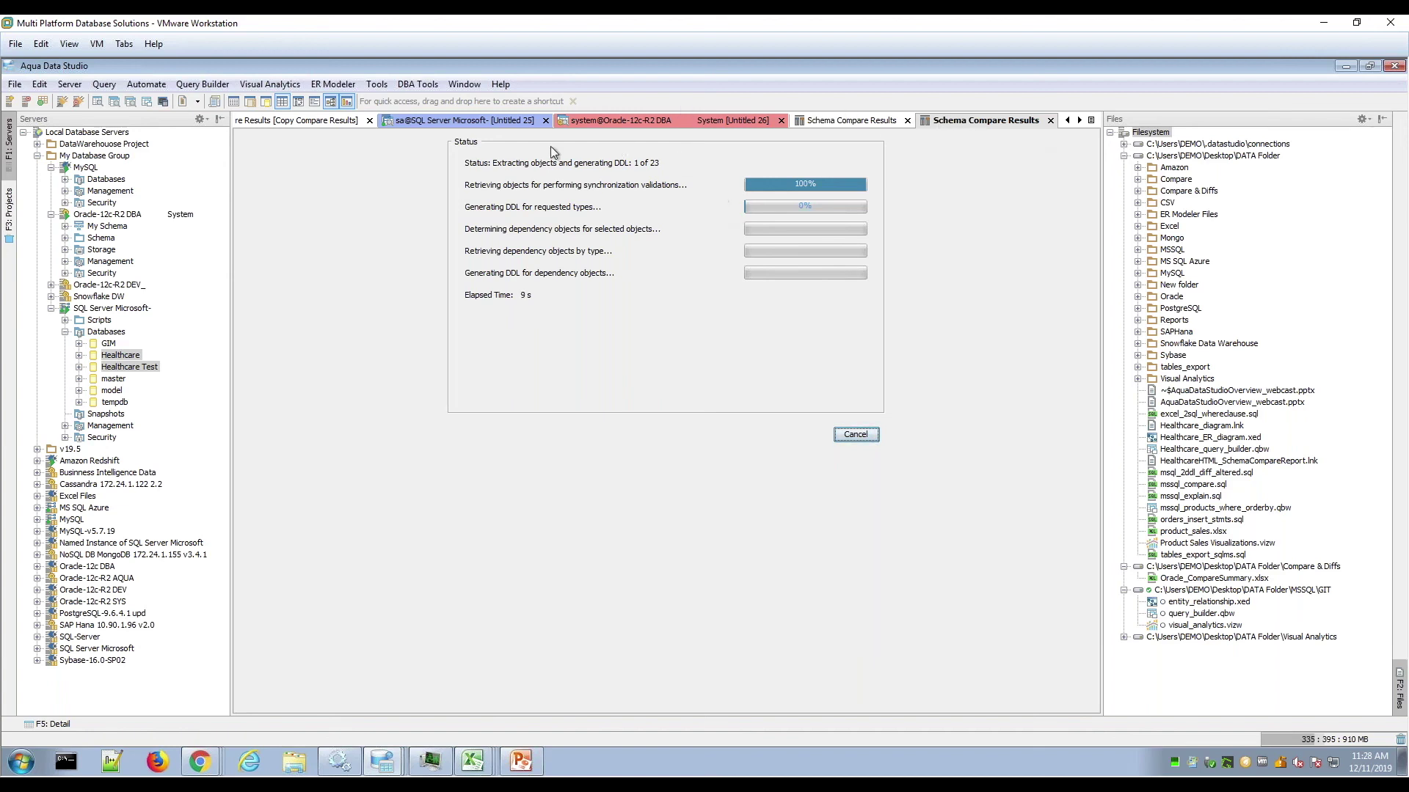
- Show the Copy Compare results for the CLIENT_TRANSACTION table scripts and clear the text selection in the DEV script
{"action": "left_click", "coordinate": [478, 126]}
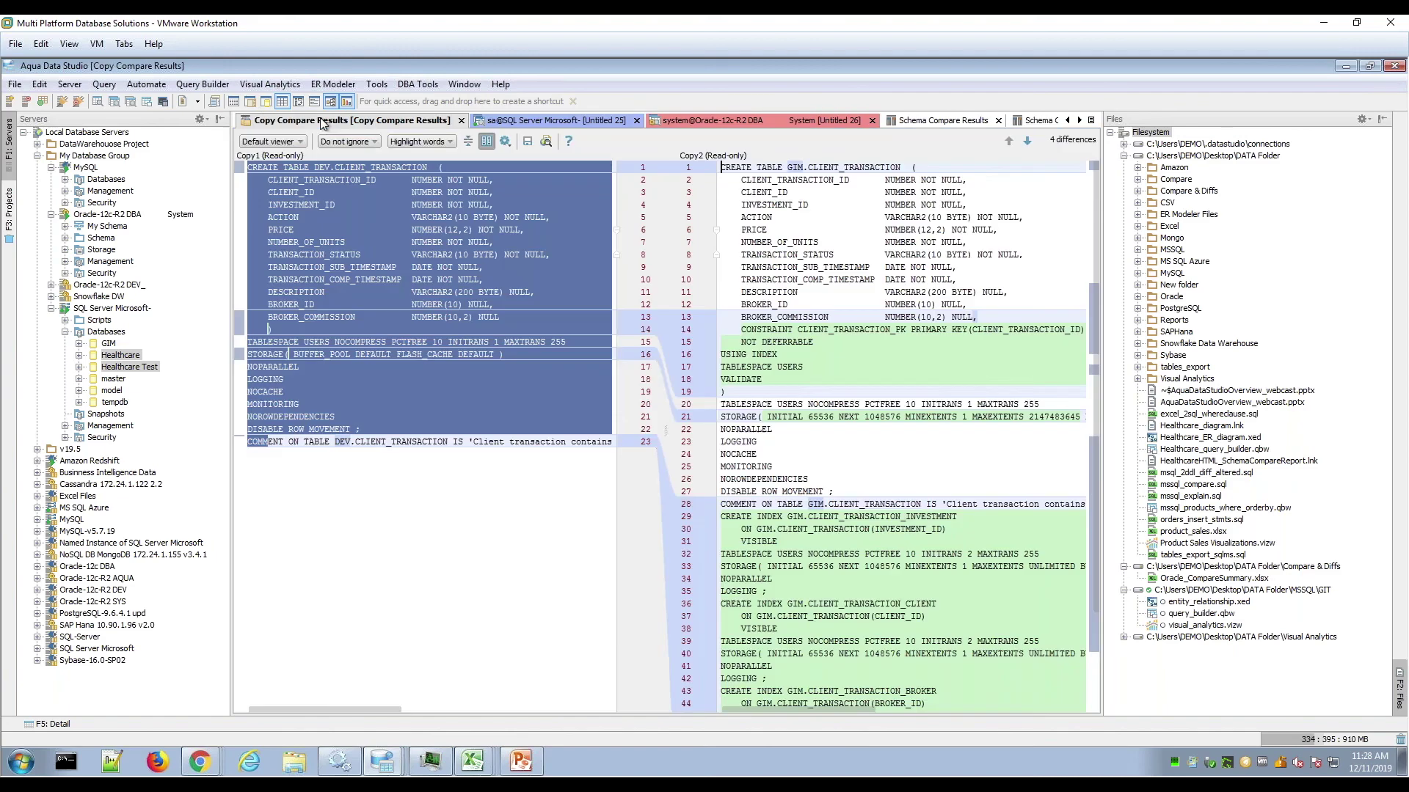
{"action": "left_click", "coordinate": [326, 121]}
{"action": "left_click", "coordinate": [556, 506]}
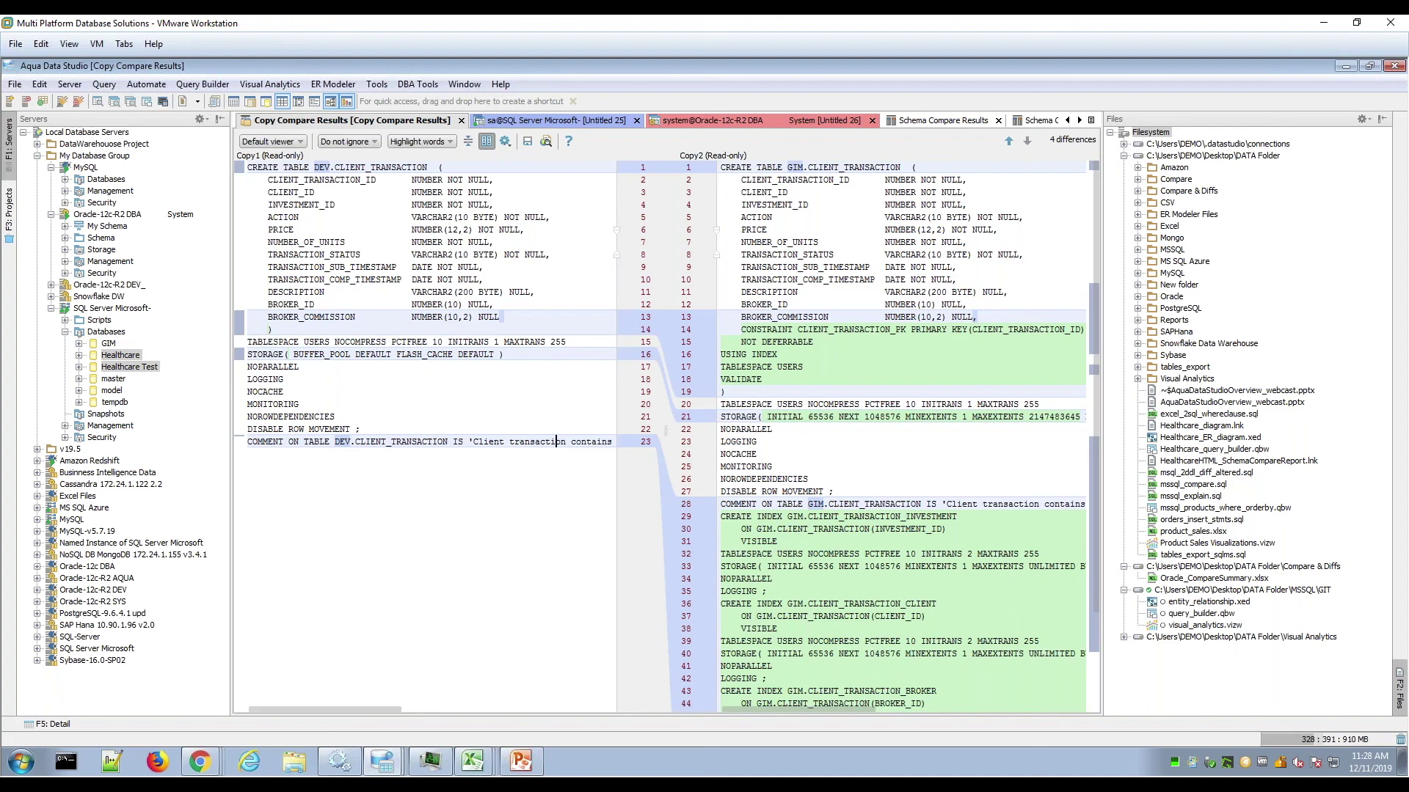
- Collapse the SQL Server databases in the server tree and look through the tables of the Oracle DEV and GIM schemas
{"action": "left_click", "coordinate": [66, 333]}
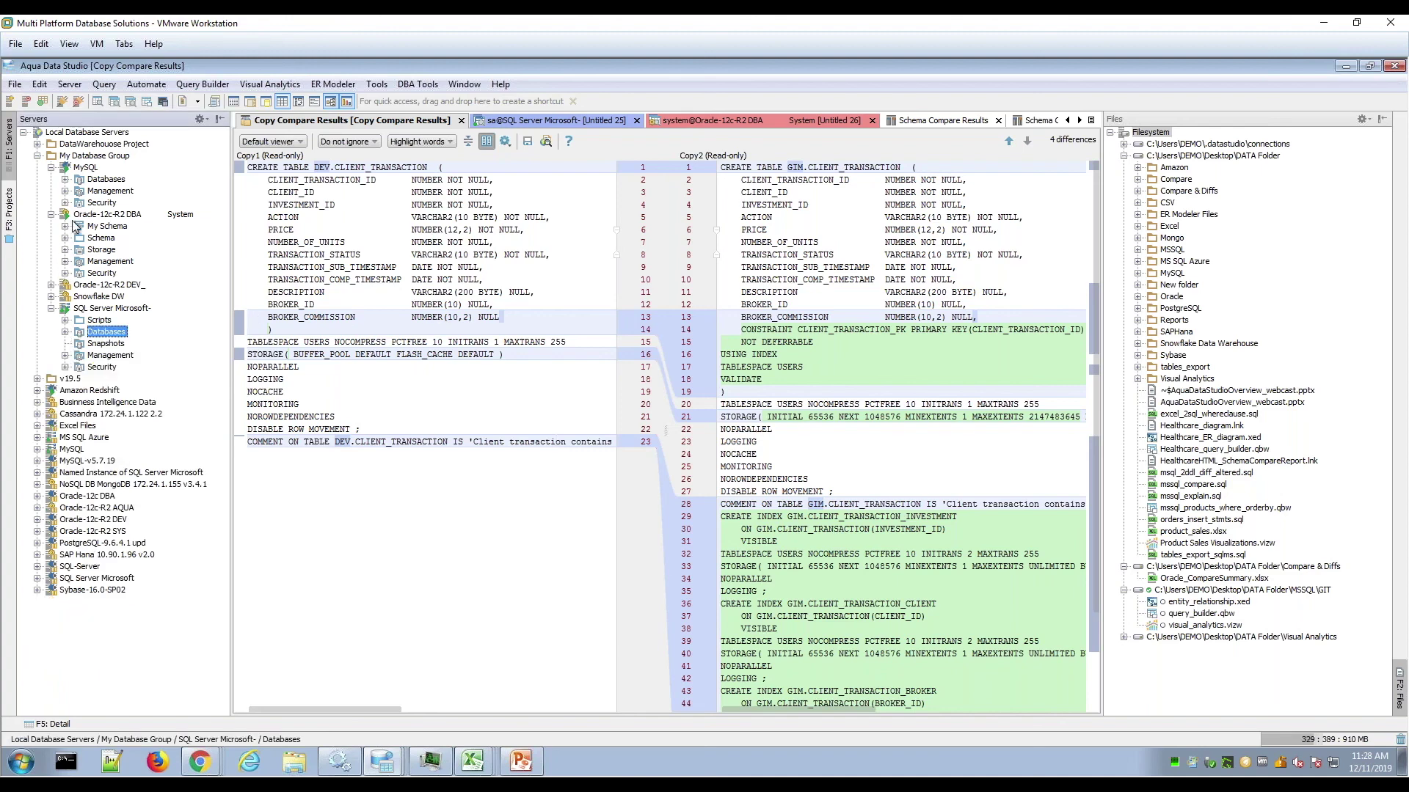
{"action": "left_click", "coordinate": [65, 238]}
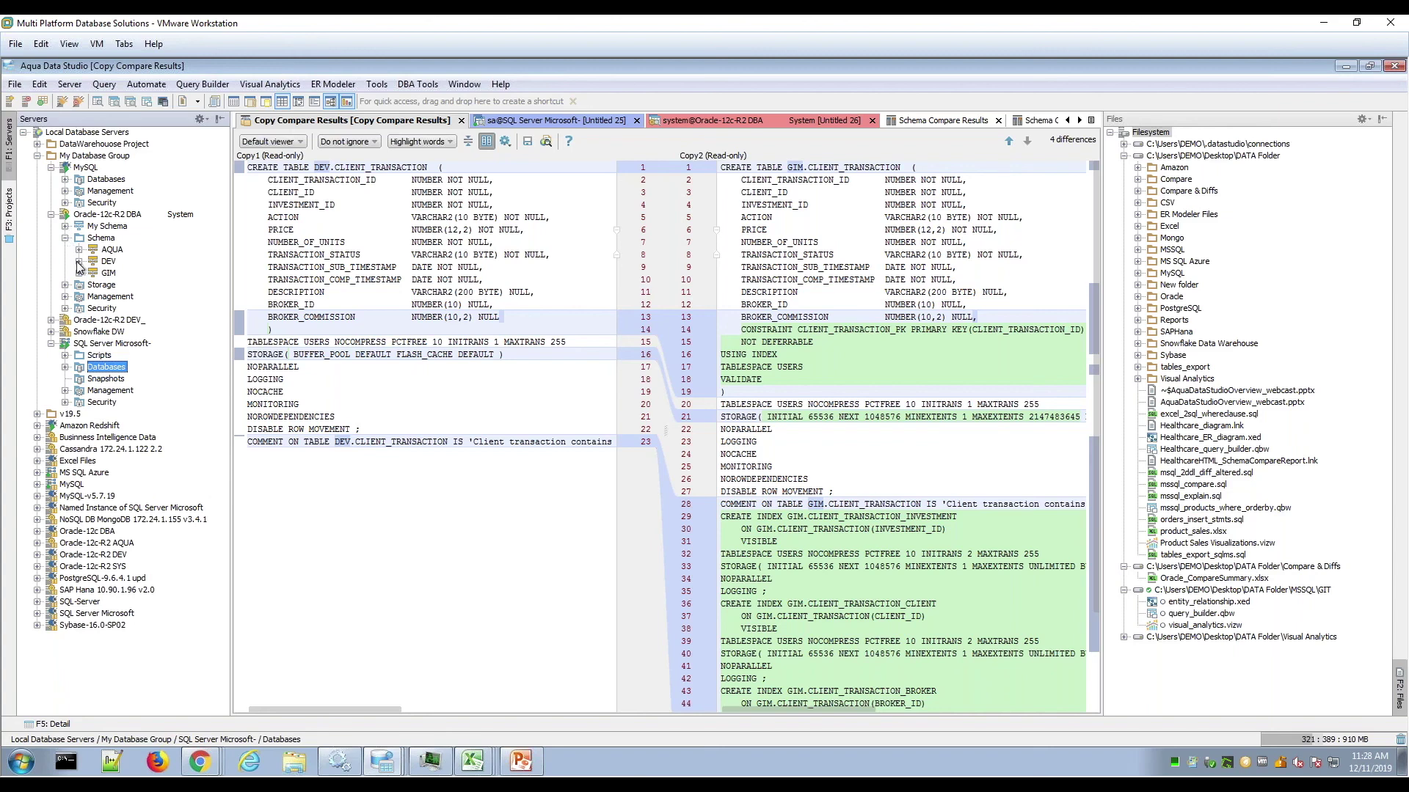
{"action": "left_click", "coordinate": [78, 262]}
{"action": "left_click", "coordinate": [93, 274]}
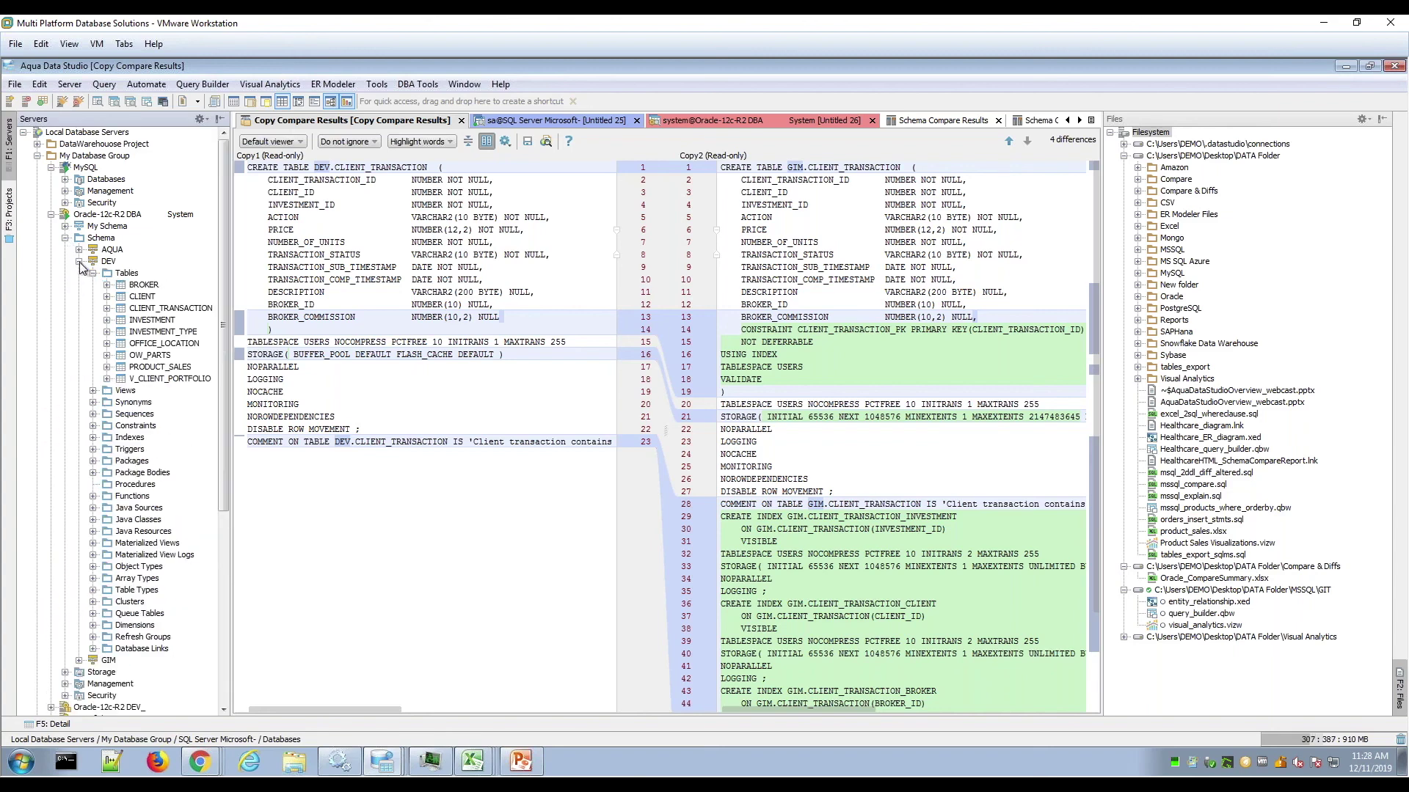
{"action": "left_click", "coordinate": [79, 261]}
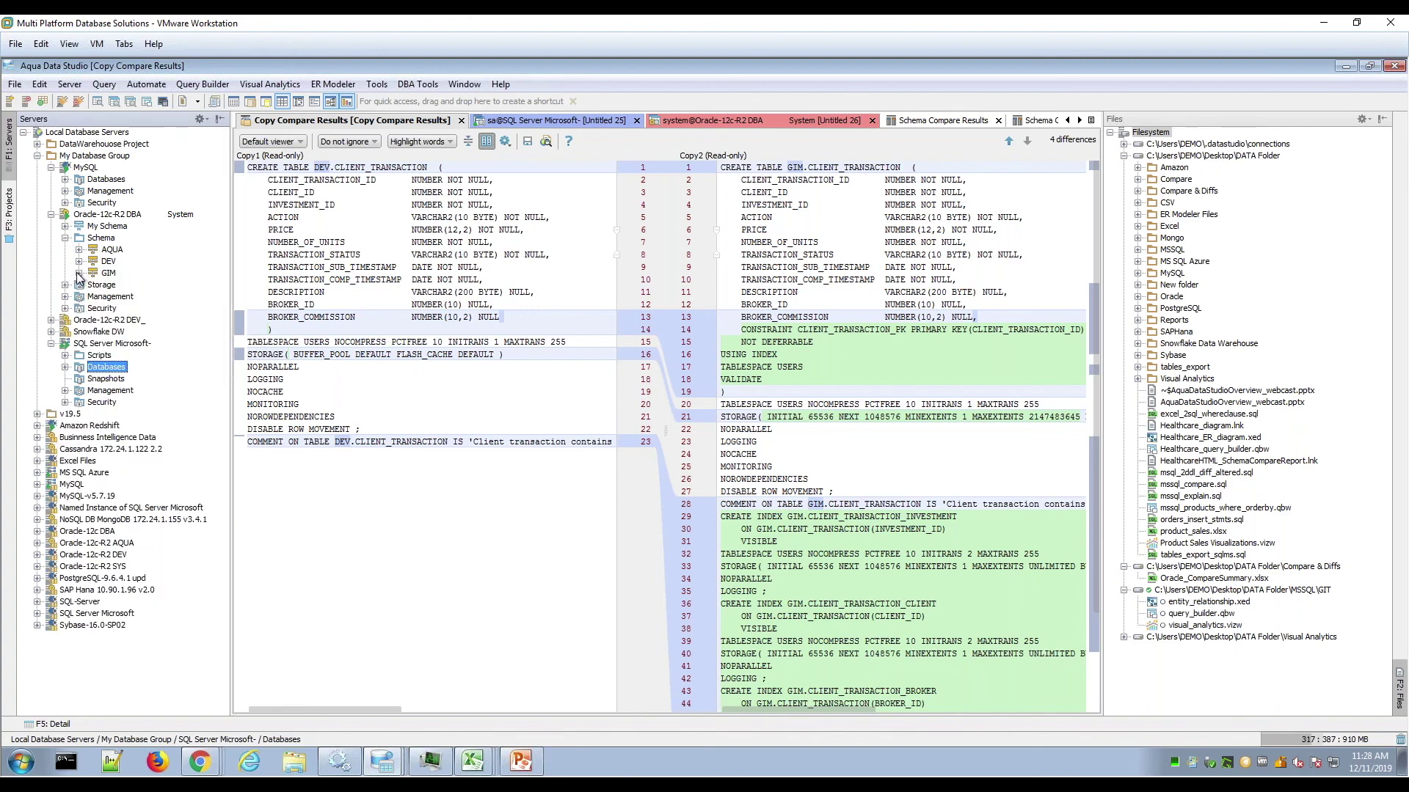
{"action": "left_click", "coordinate": [79, 273]}
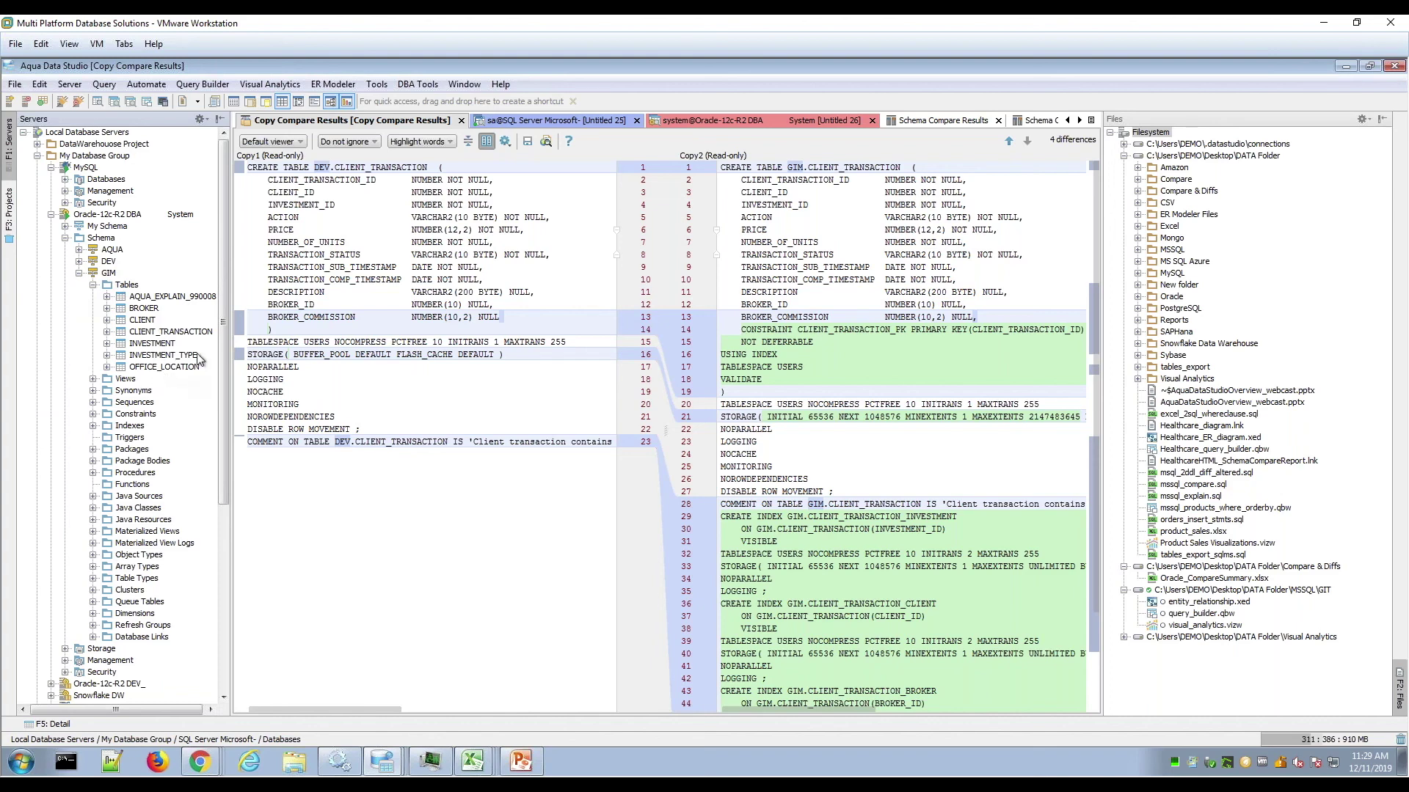
- Open the Schema Synchronization Tool directly from the Oracle DEV and GIM schemas selected together in the server tree
{"action": "left_click", "coordinate": [109, 264]}
{"action": "left_click", "coordinate": [109, 272]}
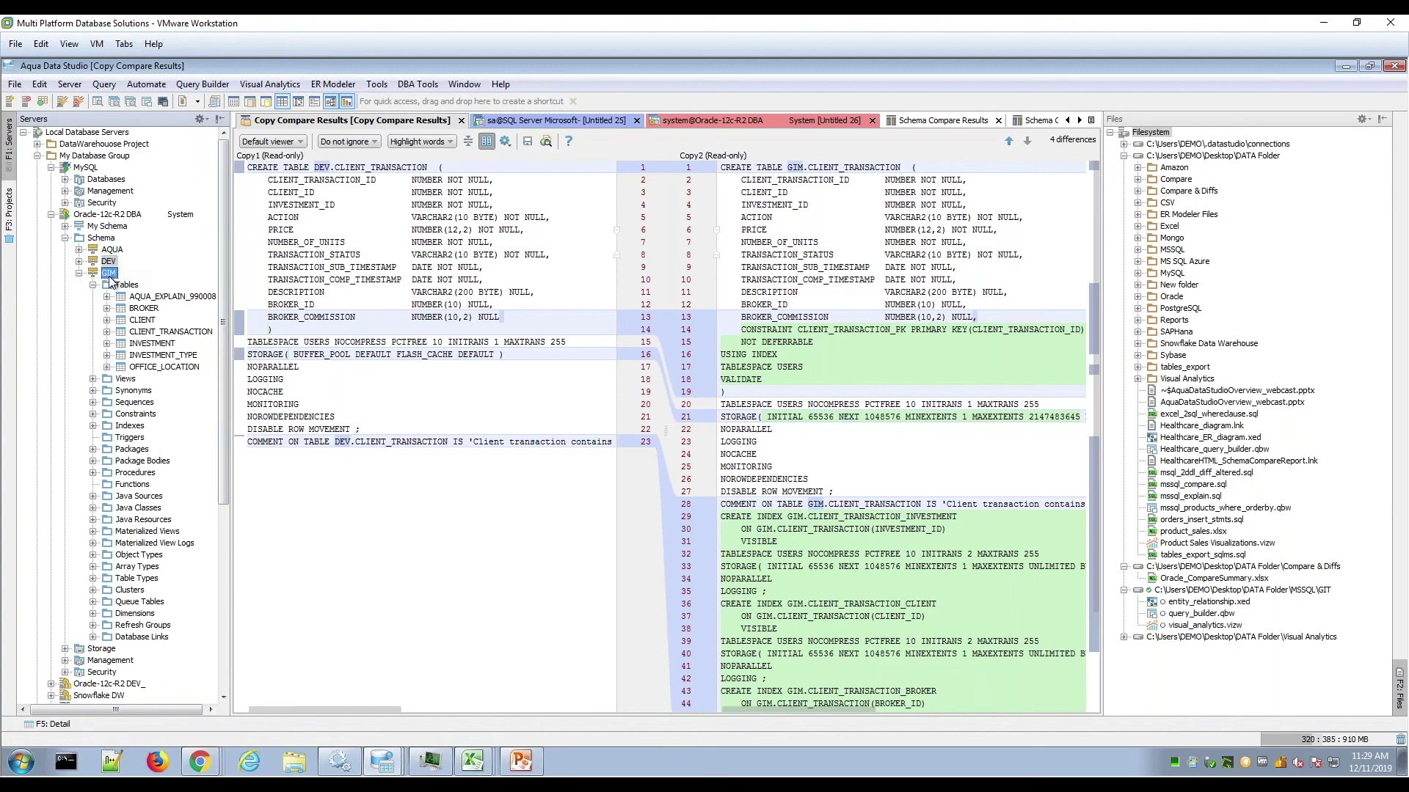
{"action": "right_click", "coordinate": [114, 275]}
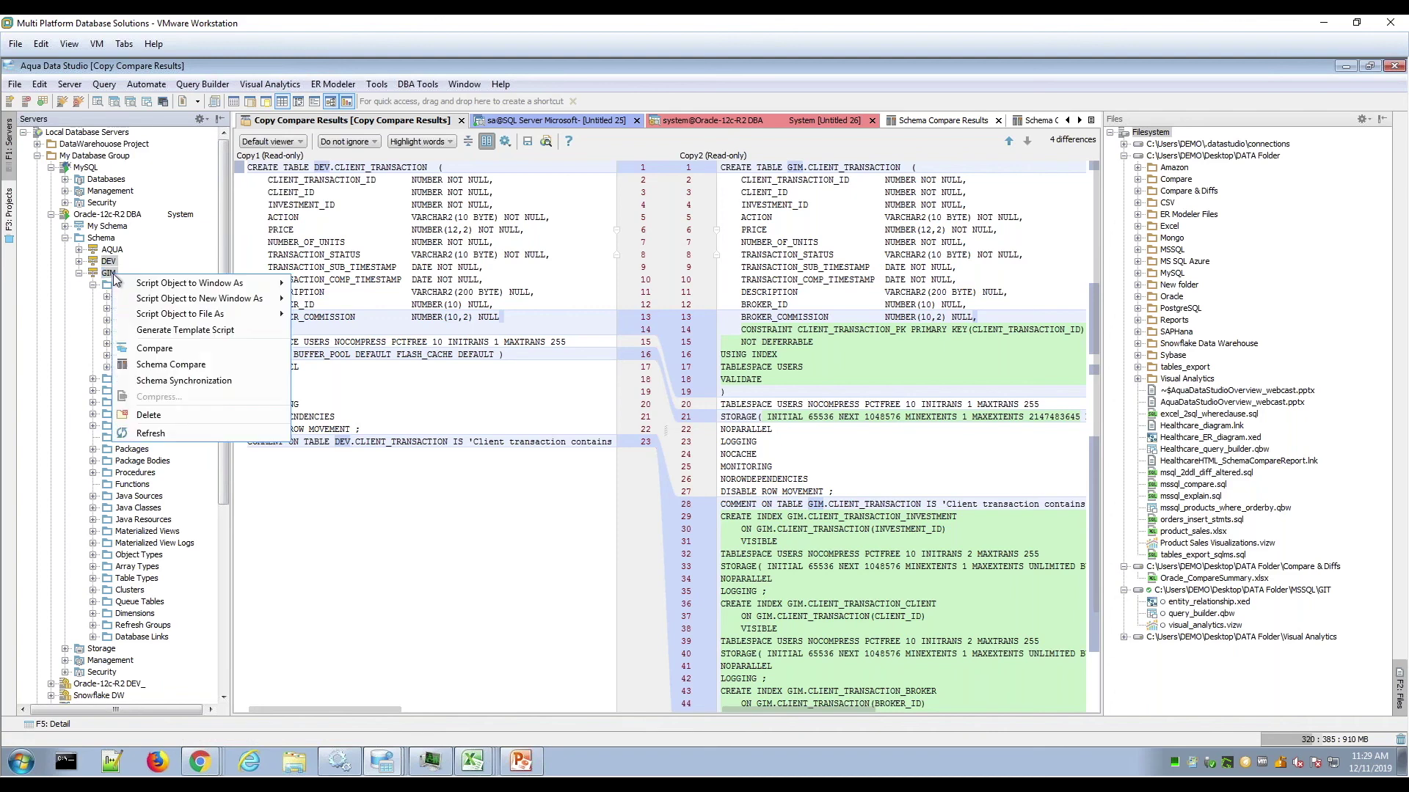
{"action": "left_click", "coordinate": [257, 381]}
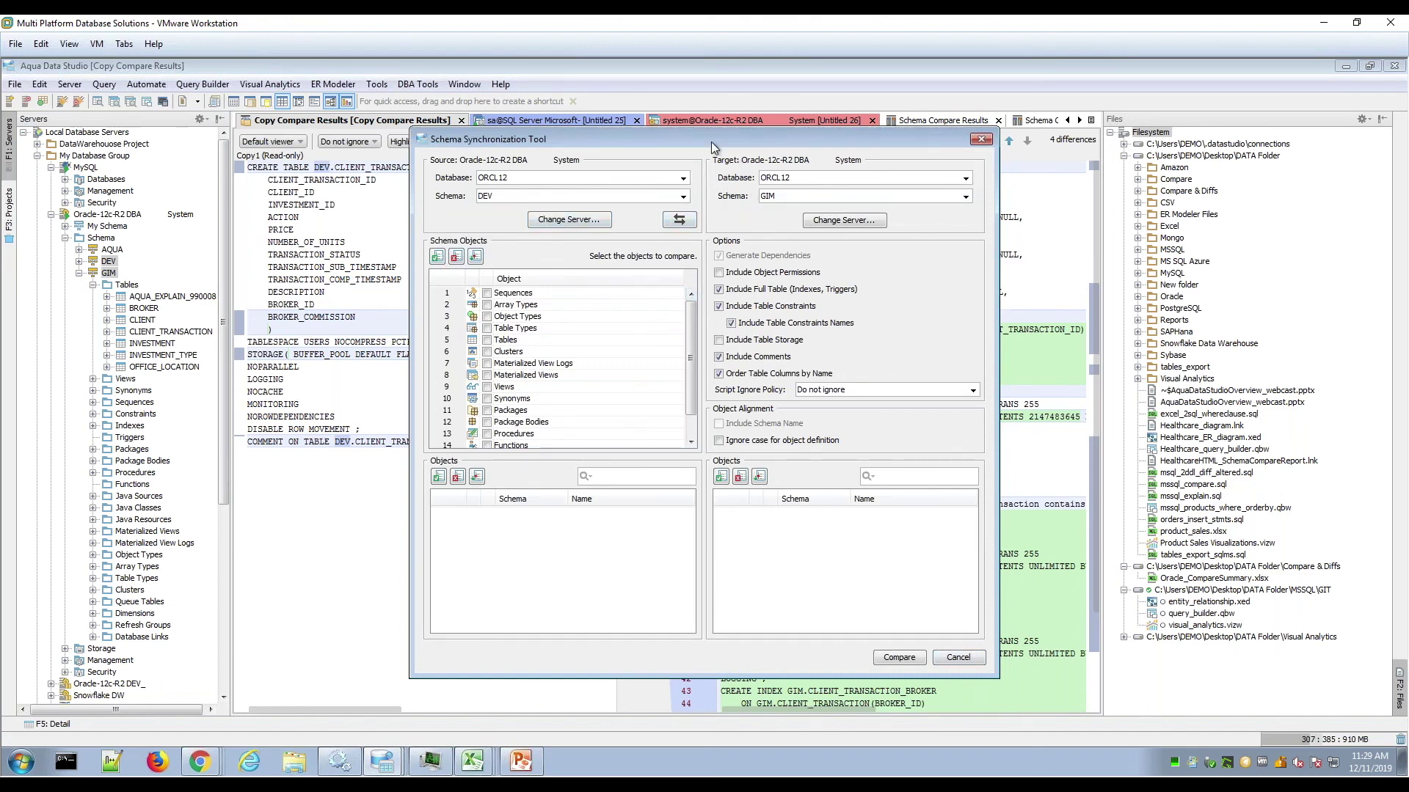
{"action": "left_click_drag", "start_coordinate": [725, 134], "coordinate": [672, 151]}
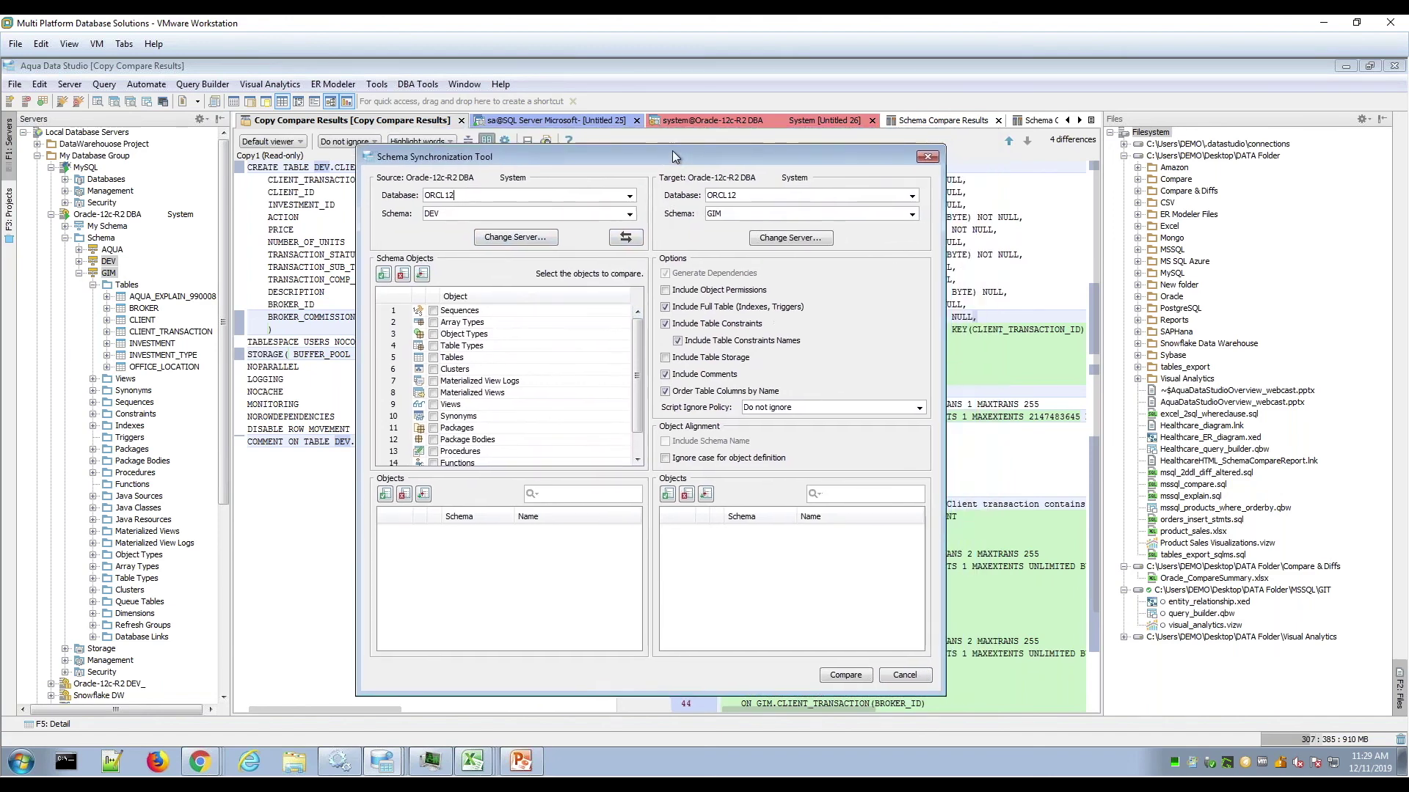
- Show the Compare Tools slide in PowerPoint, minimize it, and dismiss the Schema Synchronization Tool without comparing
{"action": "left_click", "coordinate": [522, 763]}
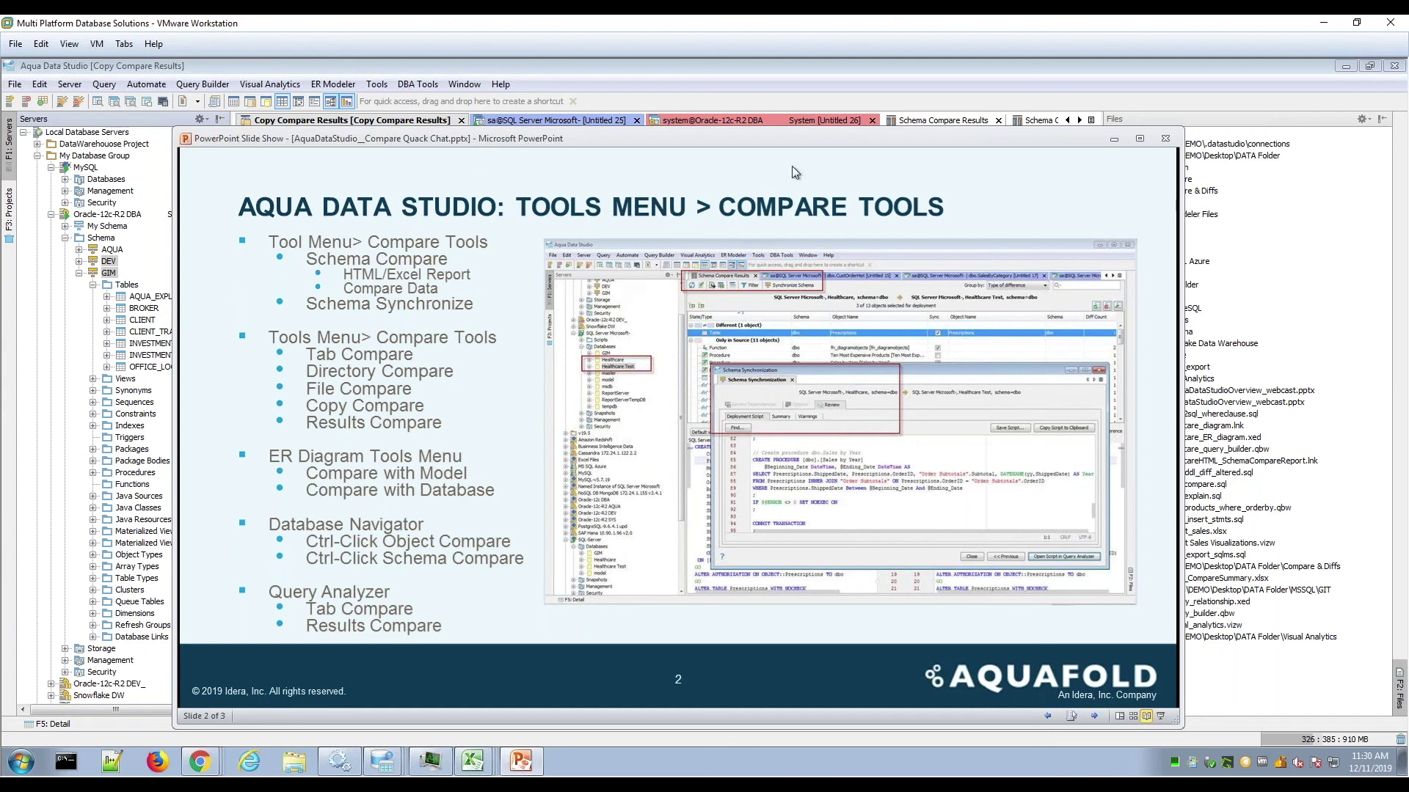
{"action": "left_click", "coordinate": [1113, 139]}
{"action": "left_click_drag", "start_coordinate": [771, 156], "coordinate": [733, 154]}
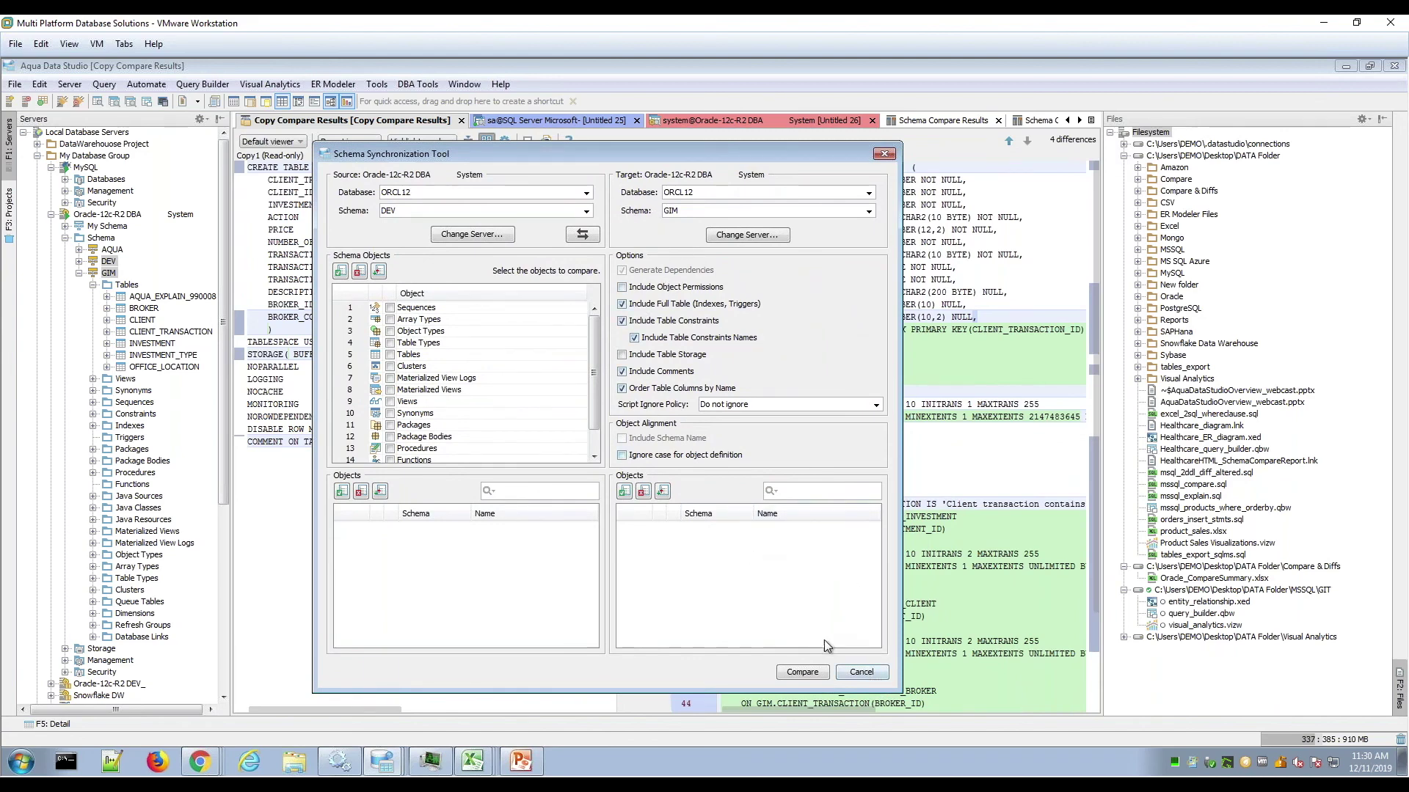
{"action": "left_click", "coordinate": [862, 672]}
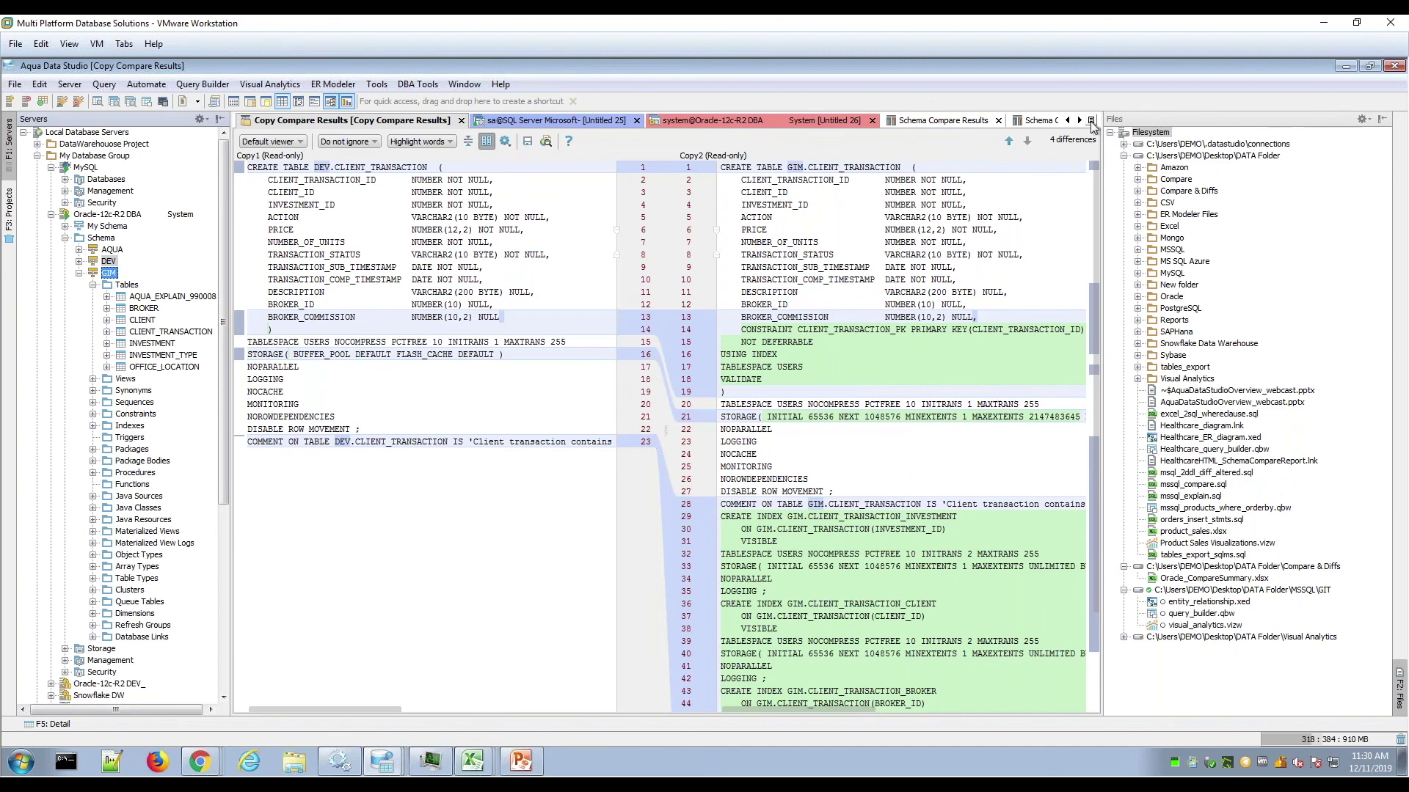
- Look through the open Schema Compare Results for Healthcare Test against Healthcare, the running synchronization, and Oracle GIM against SQL Server GIM
{"action": "left_click", "coordinate": [1080, 120]}
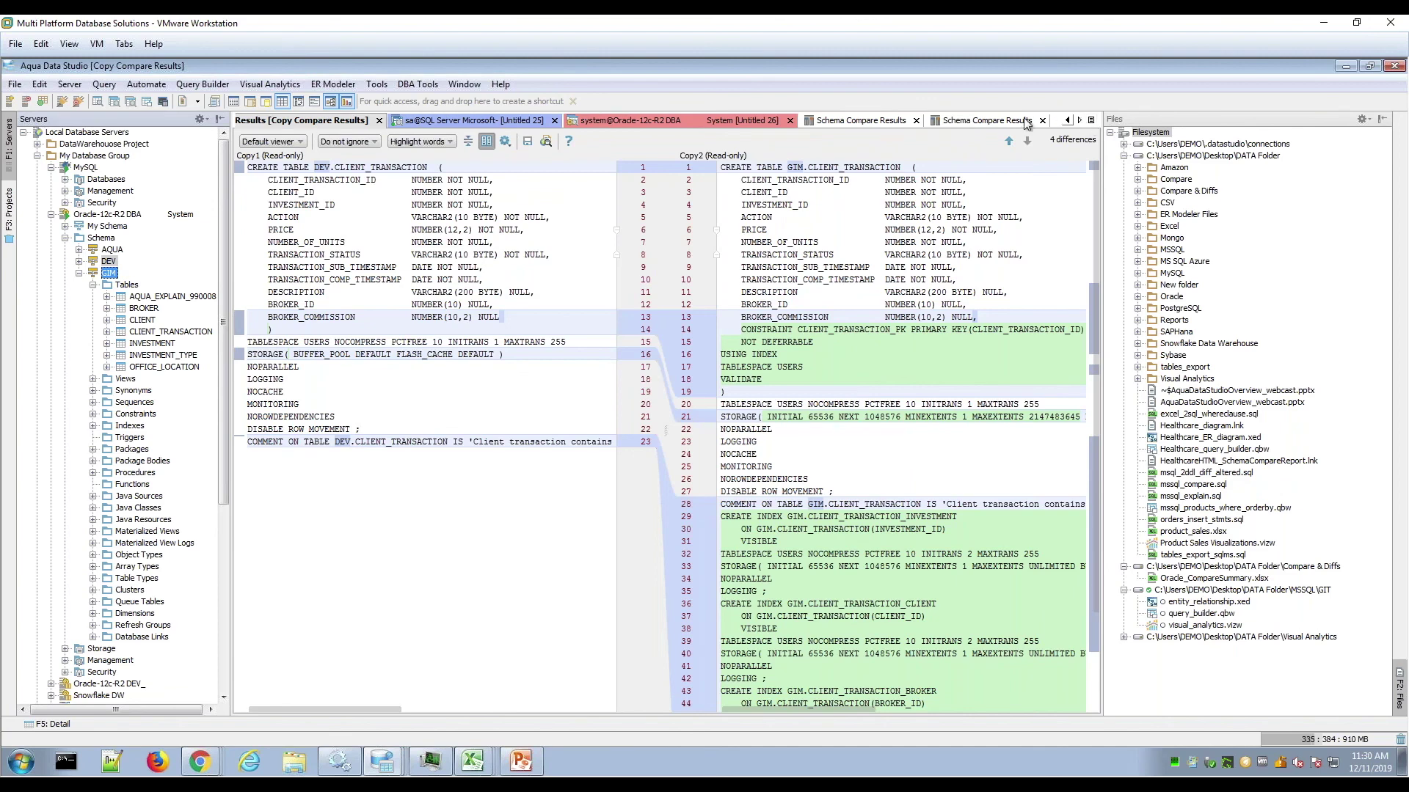
{"action": "left_click", "coordinate": [877, 125]}
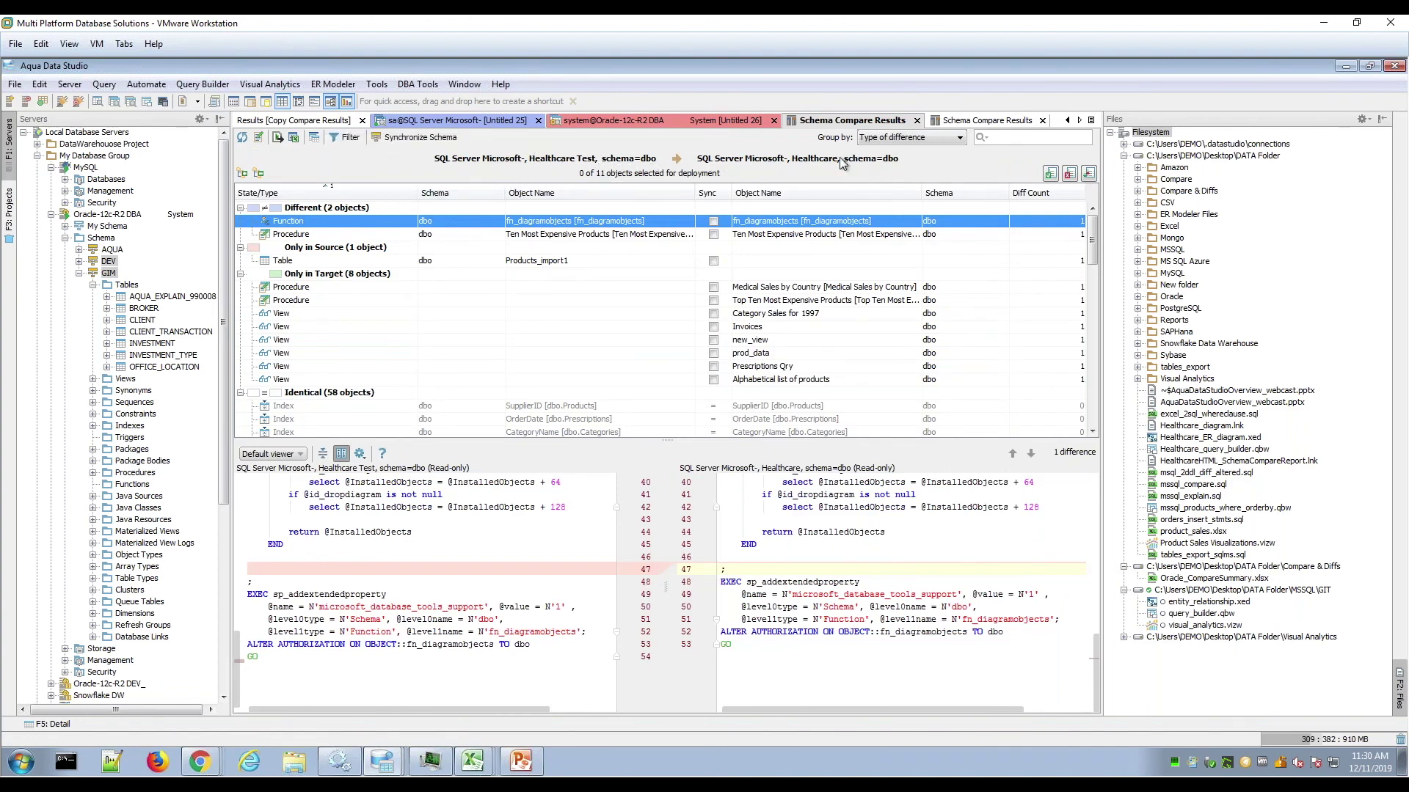
{"action": "left_click", "coordinate": [962, 120]}
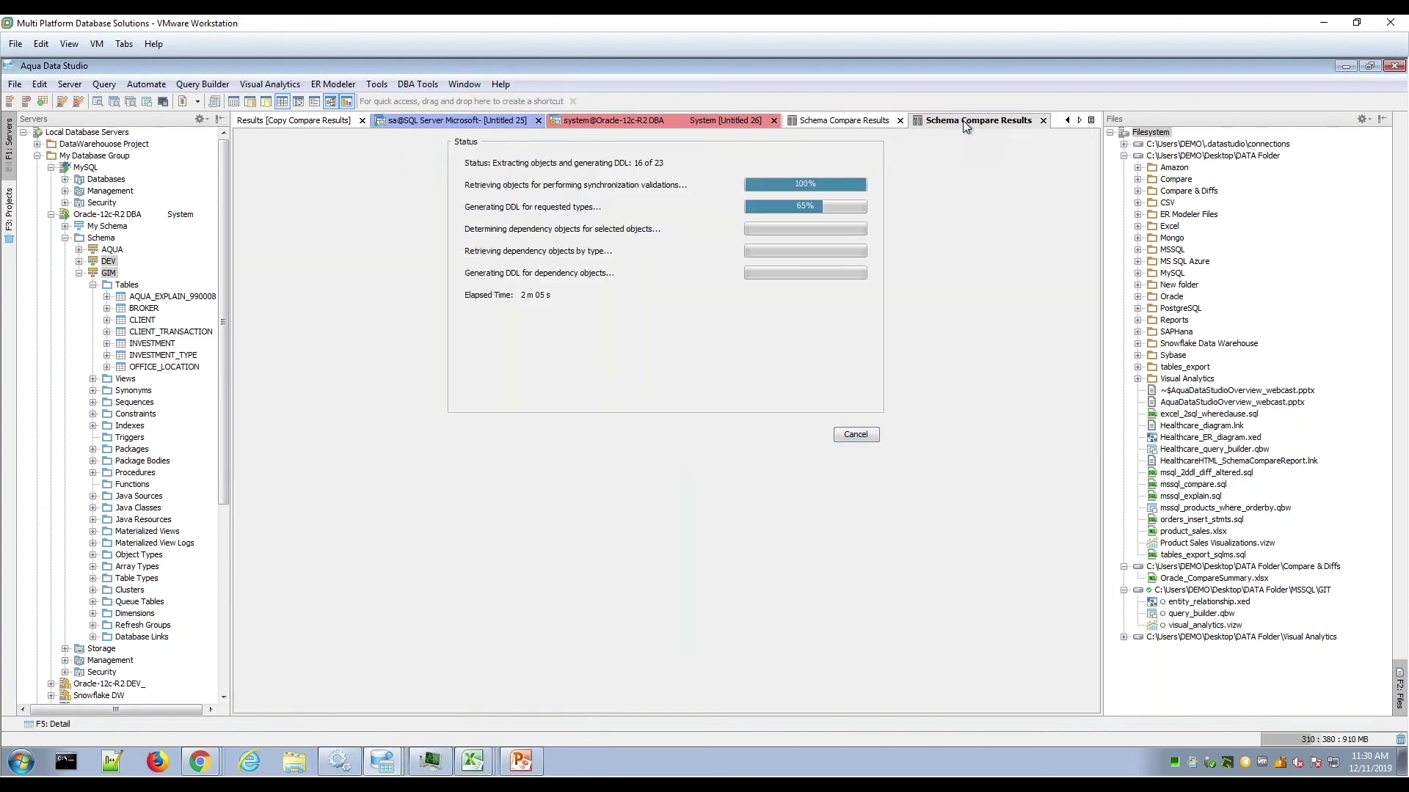
{"action": "left_click", "coordinate": [851, 121]}
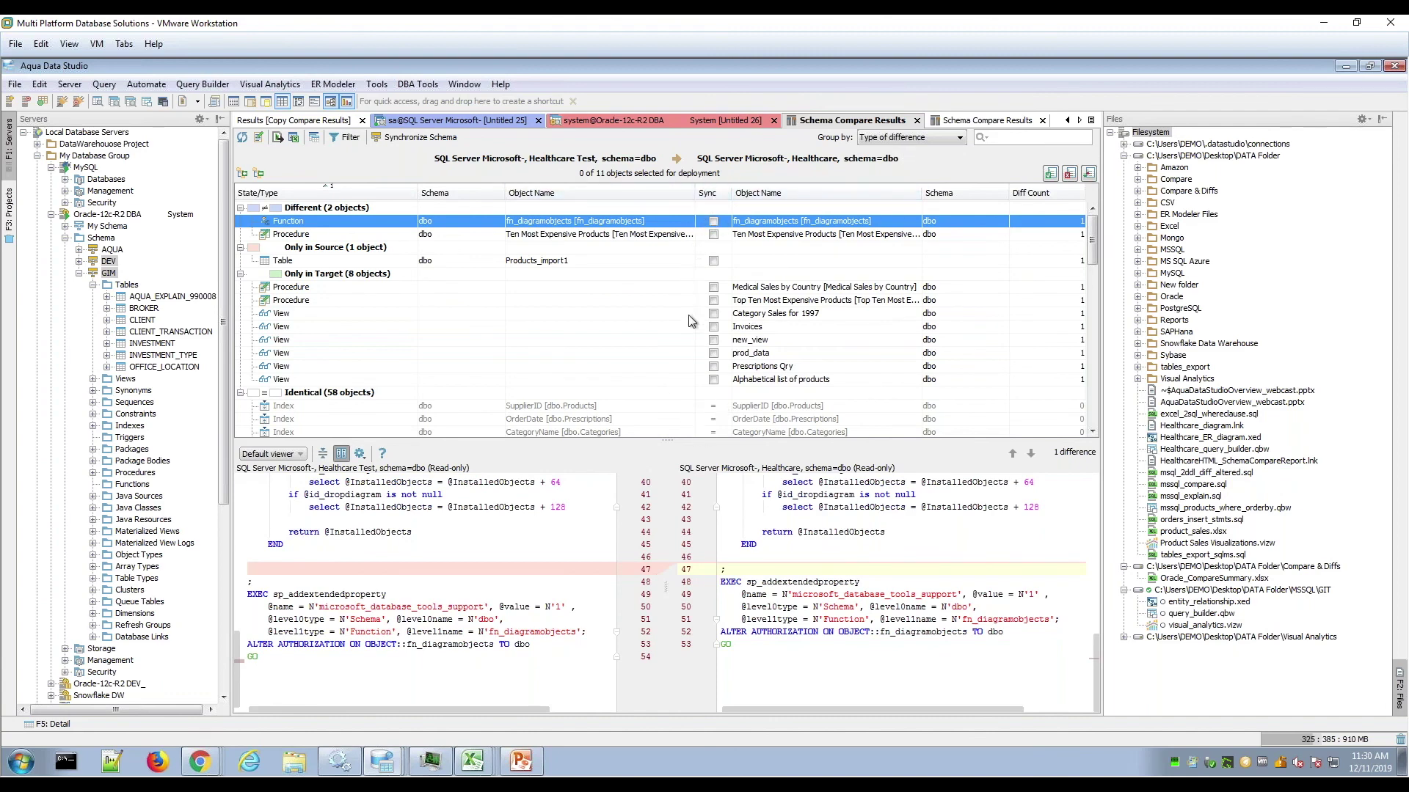
{"action": "left_click", "coordinate": [1091, 121]}
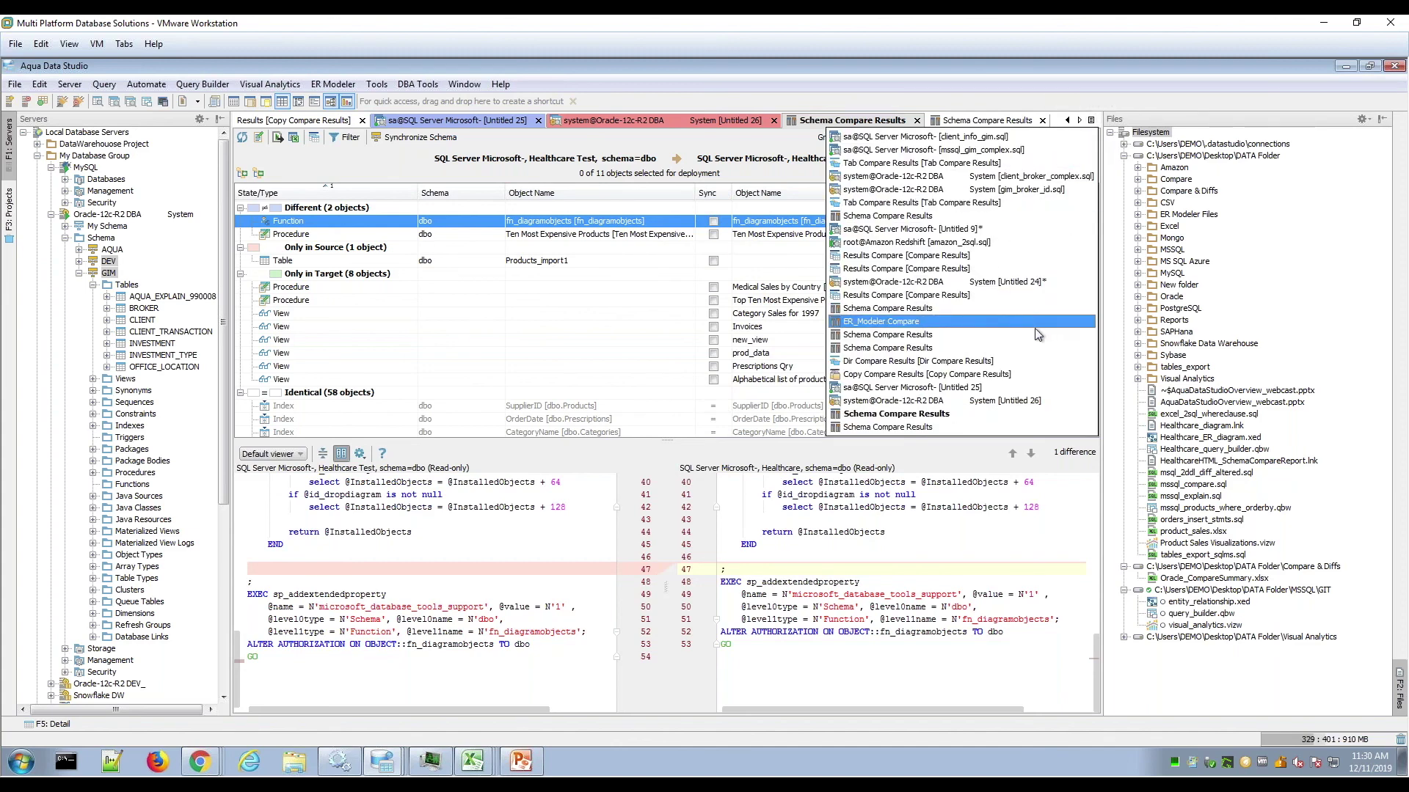
{"action": "left_click", "coordinate": [1027, 349]}
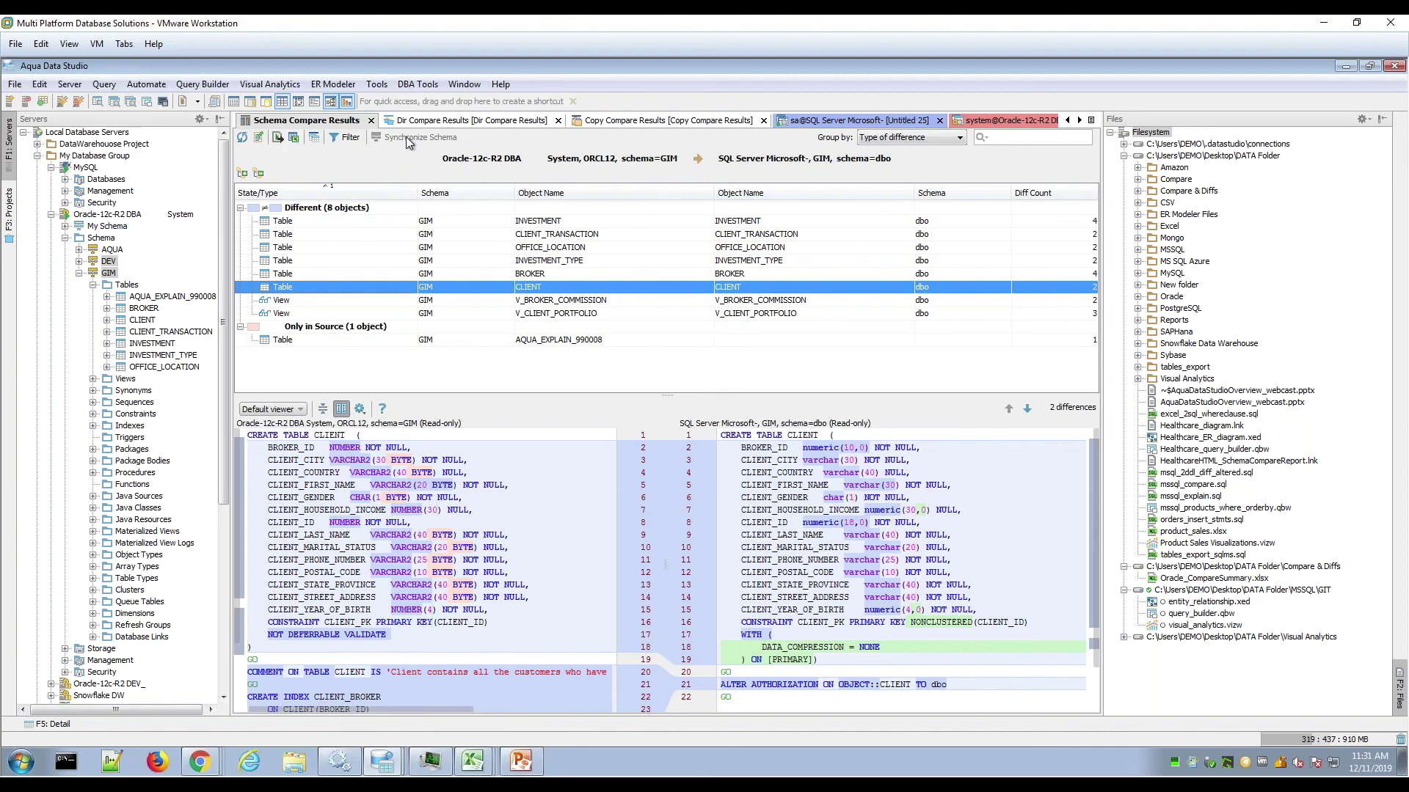
- Look back through the earlier open documents and review the list of available compare tools without starting one
{"action": "left_click", "coordinate": [1068, 121]}
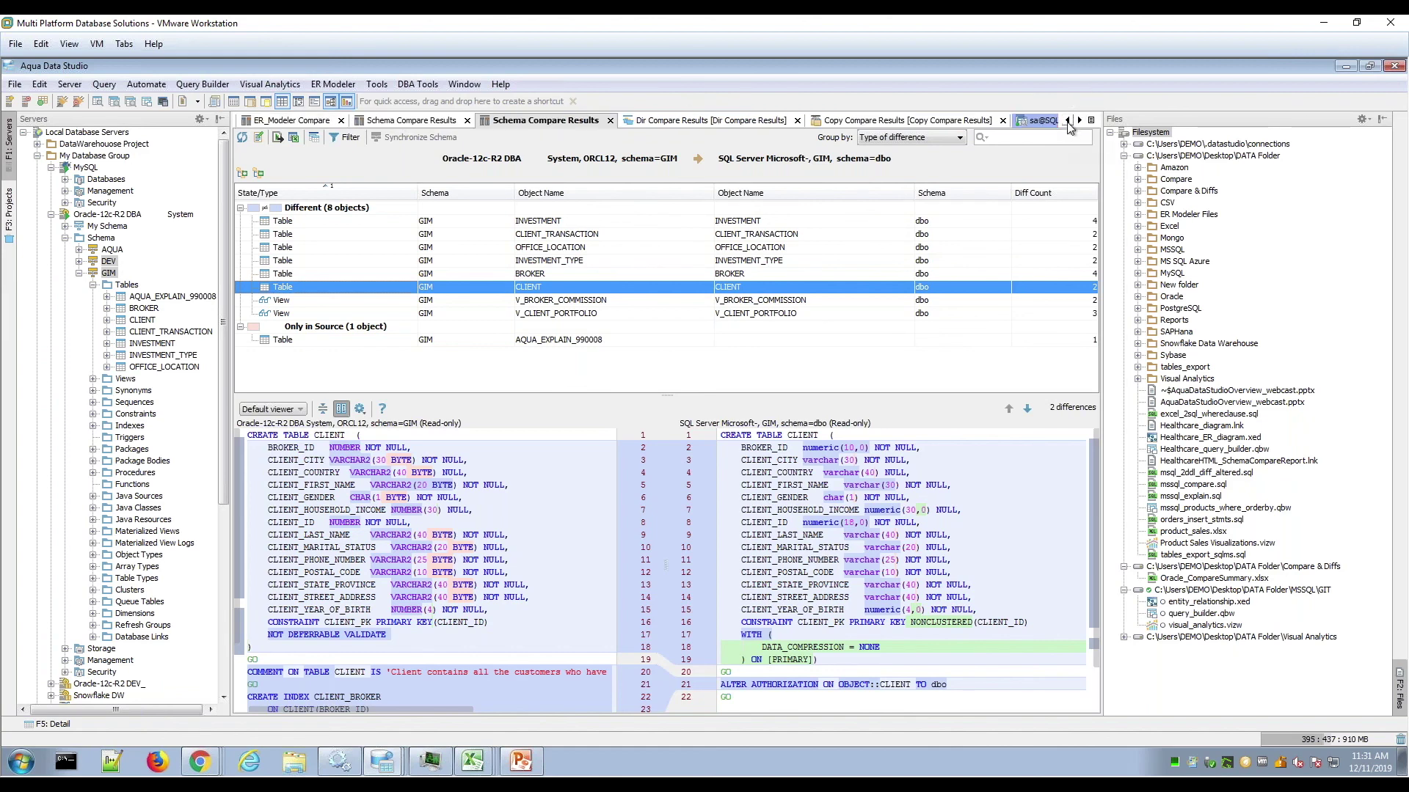
{"action": "left_click", "coordinate": [1067, 121]}
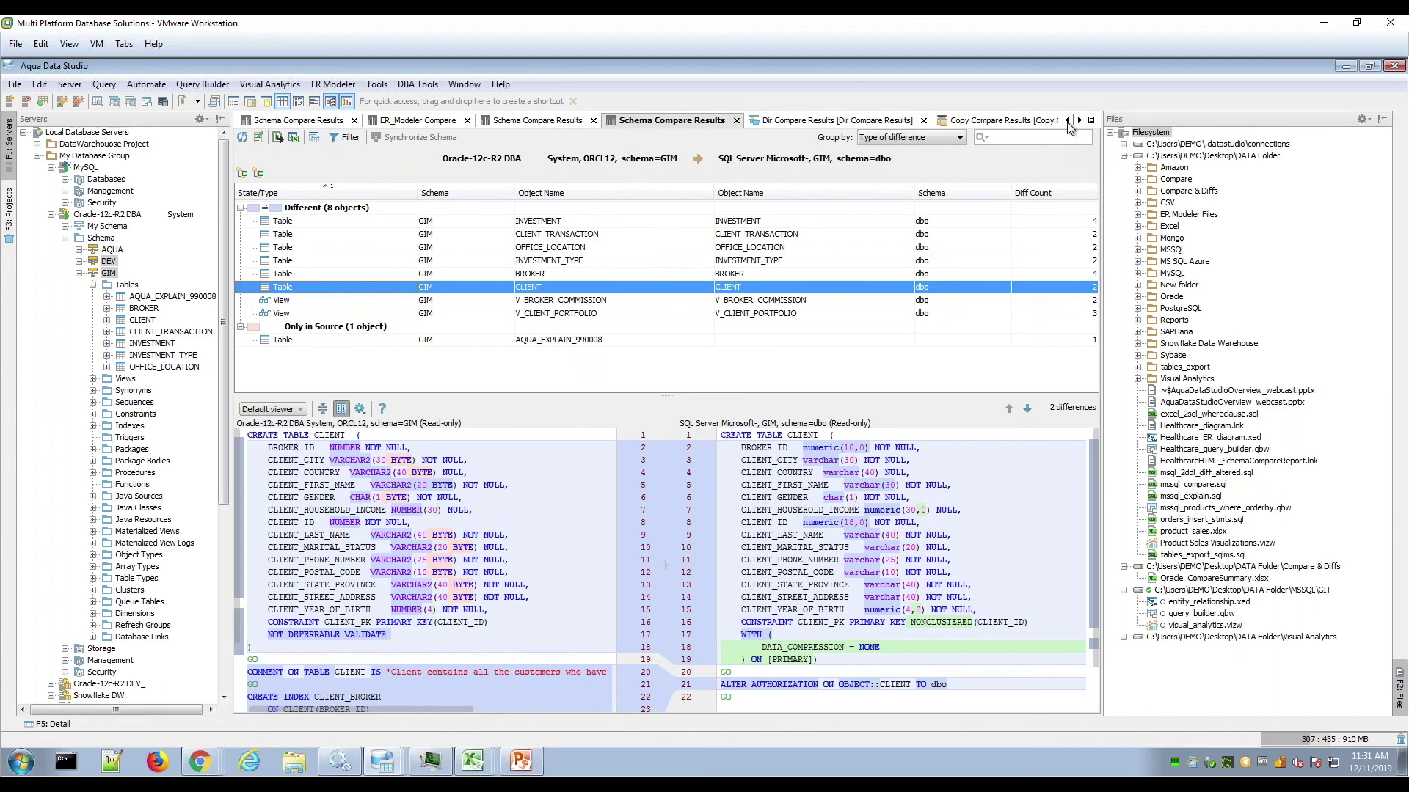
{"action": "left_click", "coordinate": [1068, 121]}
{"action": "left_click", "coordinate": [1067, 121]}
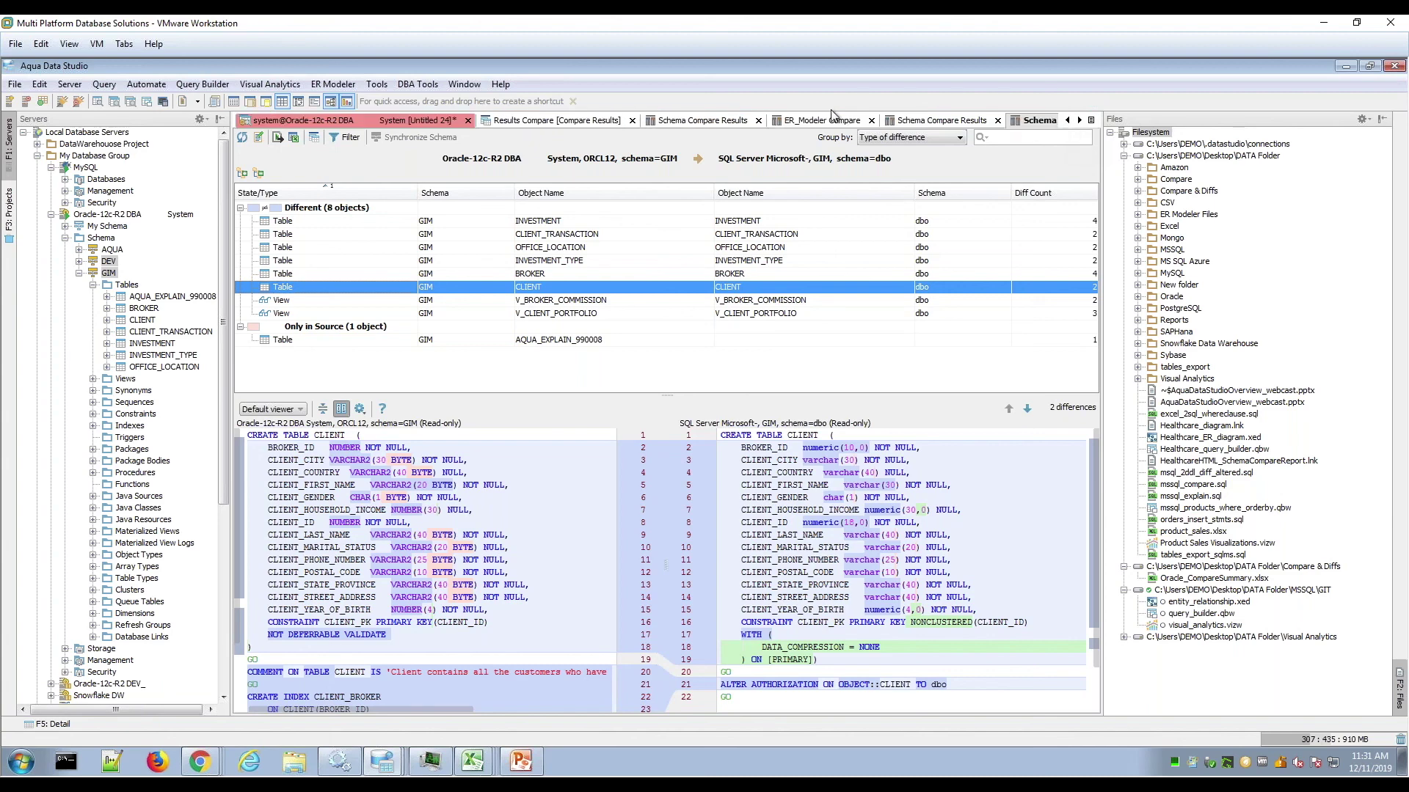
{"action": "left_click", "coordinate": [377, 85]}
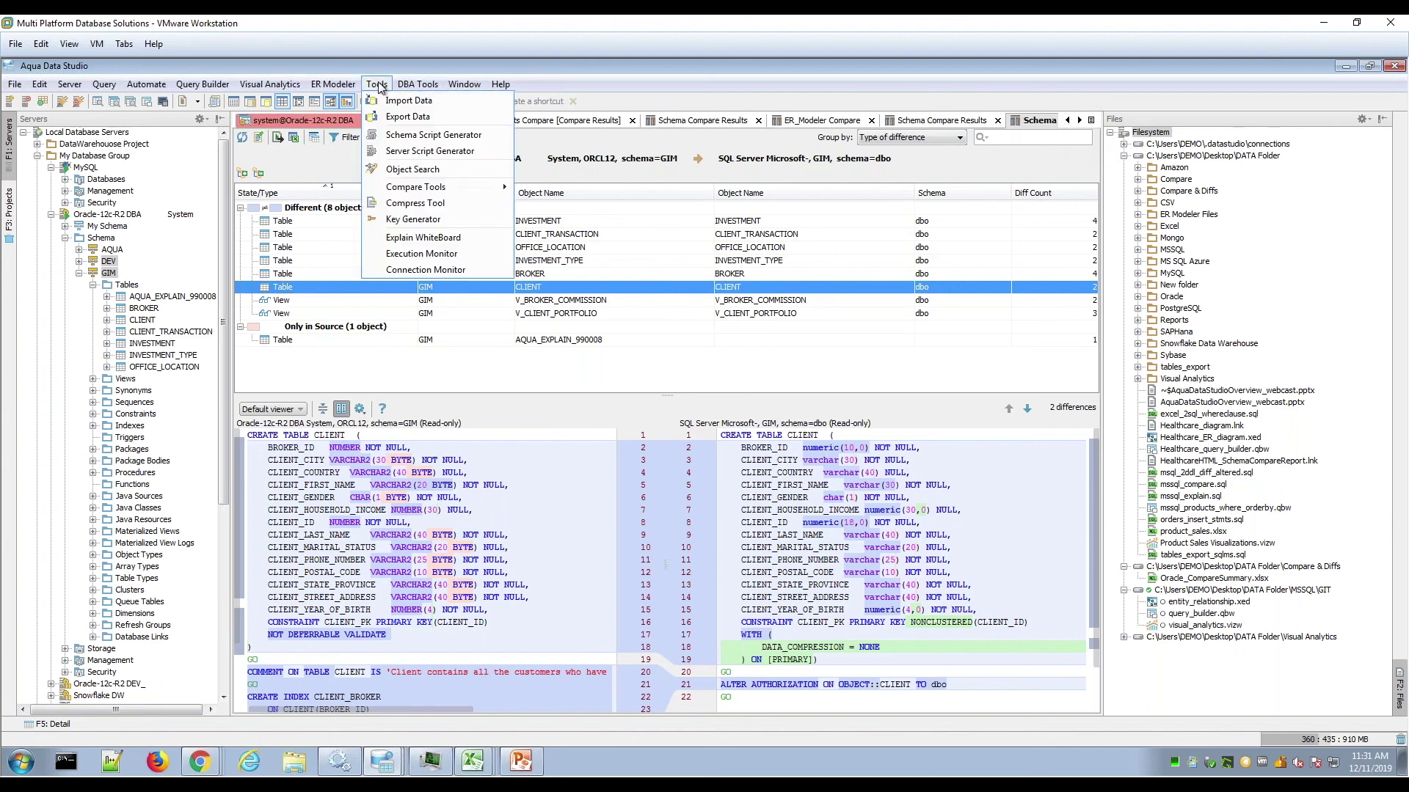
{"action": "mouse_move", "coordinate": [411, 190]}
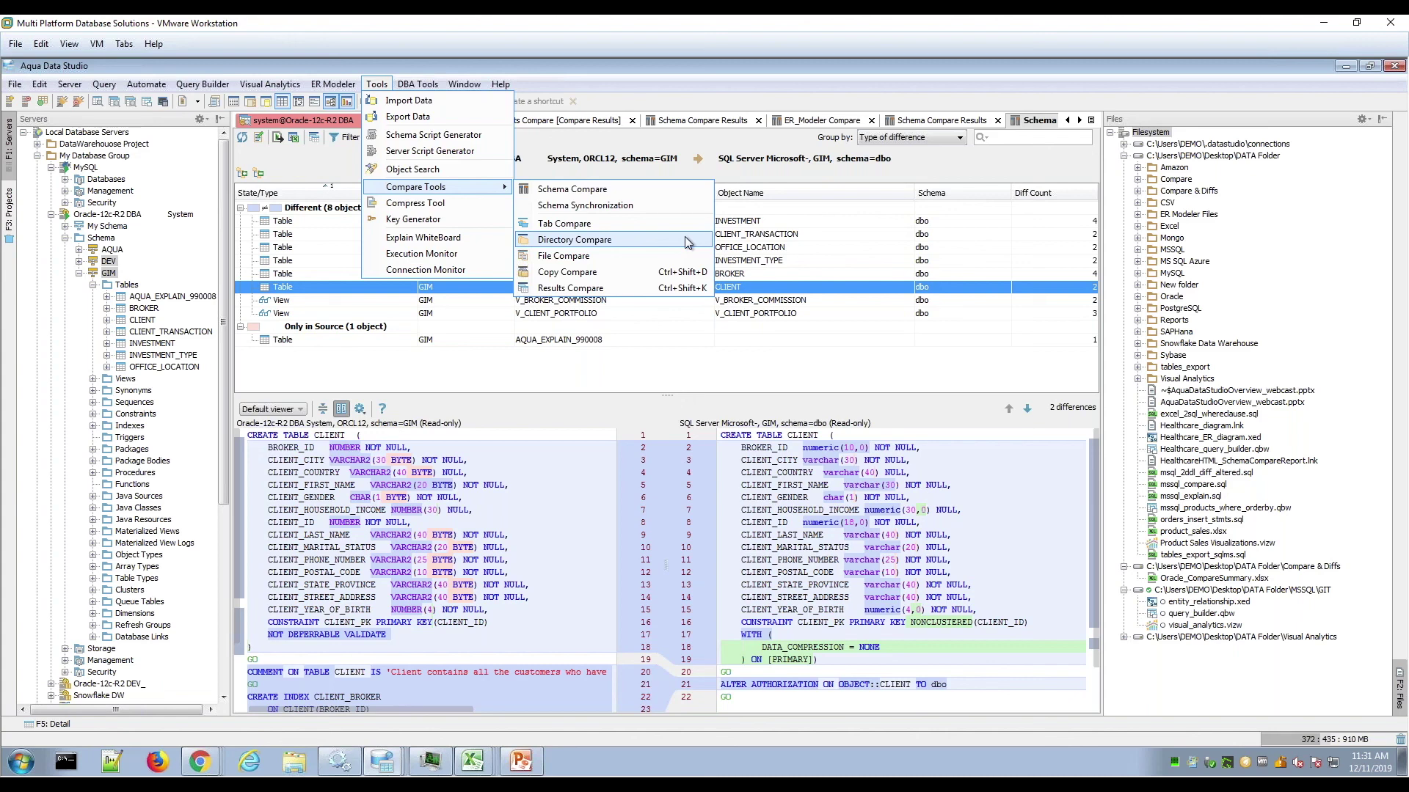
{"action": "left_click", "coordinate": [715, 150]}
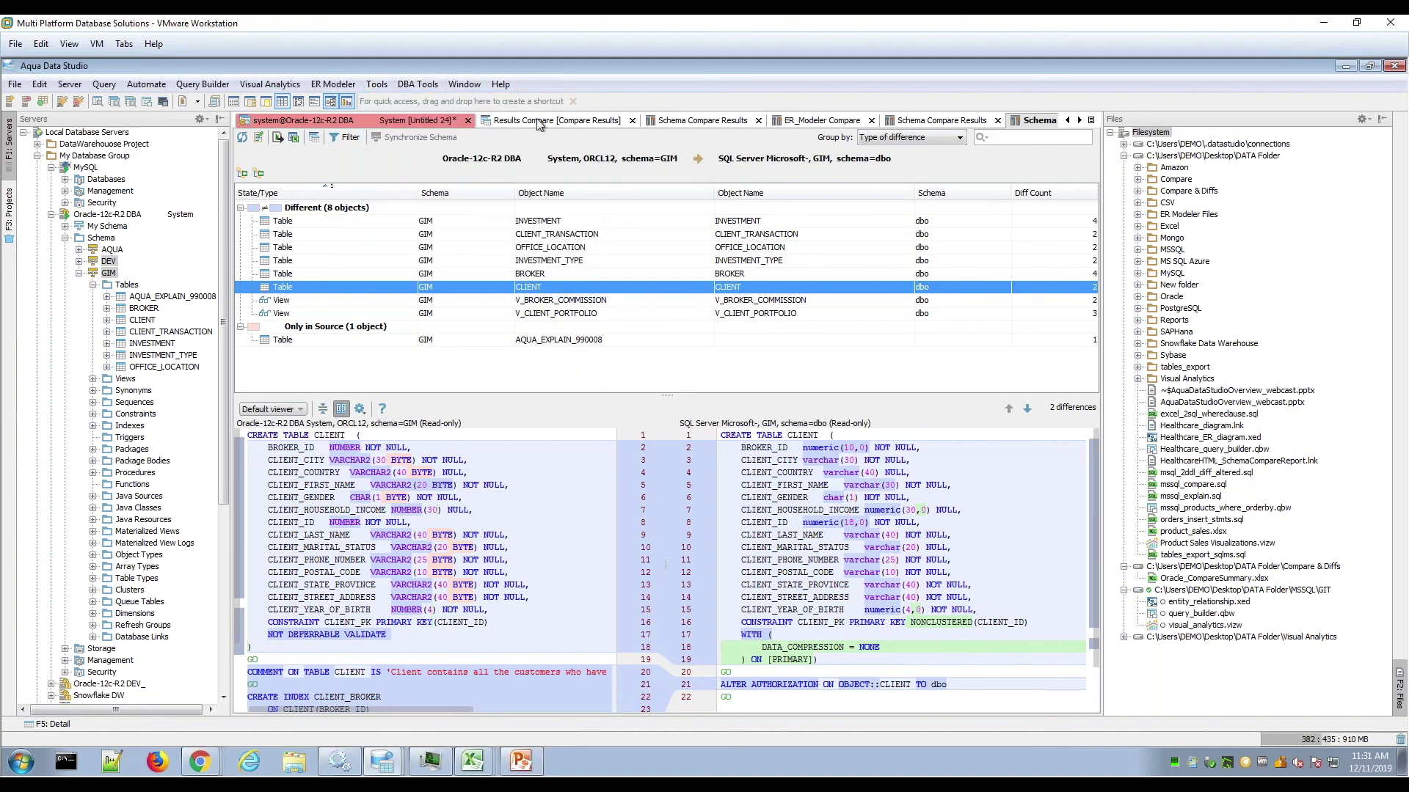
- Bring up the client_info_gim.sql query and execute it against the SQL Server GIM database
{"action": "left_click", "coordinate": [358, 125]}
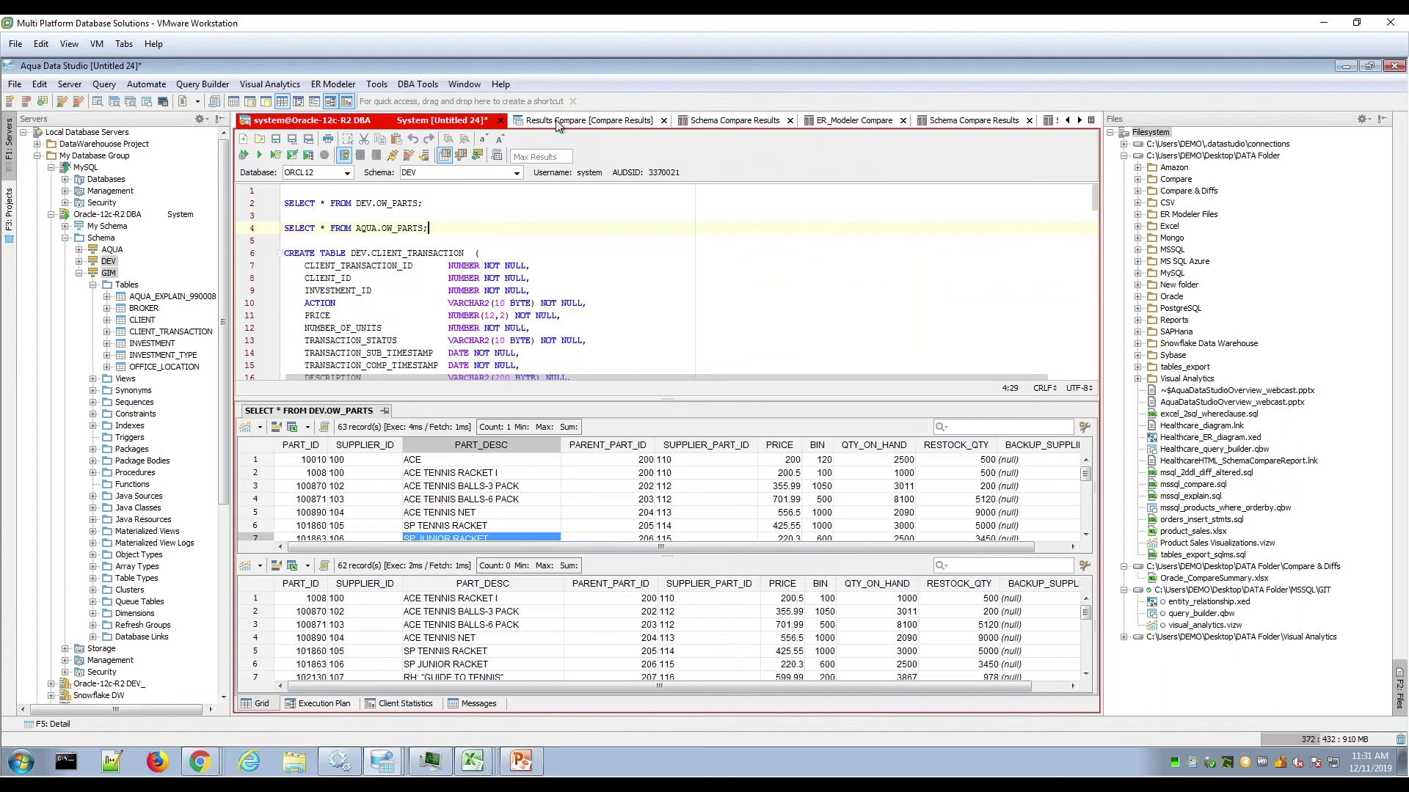
{"action": "left_click", "coordinate": [1091, 120]}
{"action": "left_click", "coordinate": [1010, 141]}
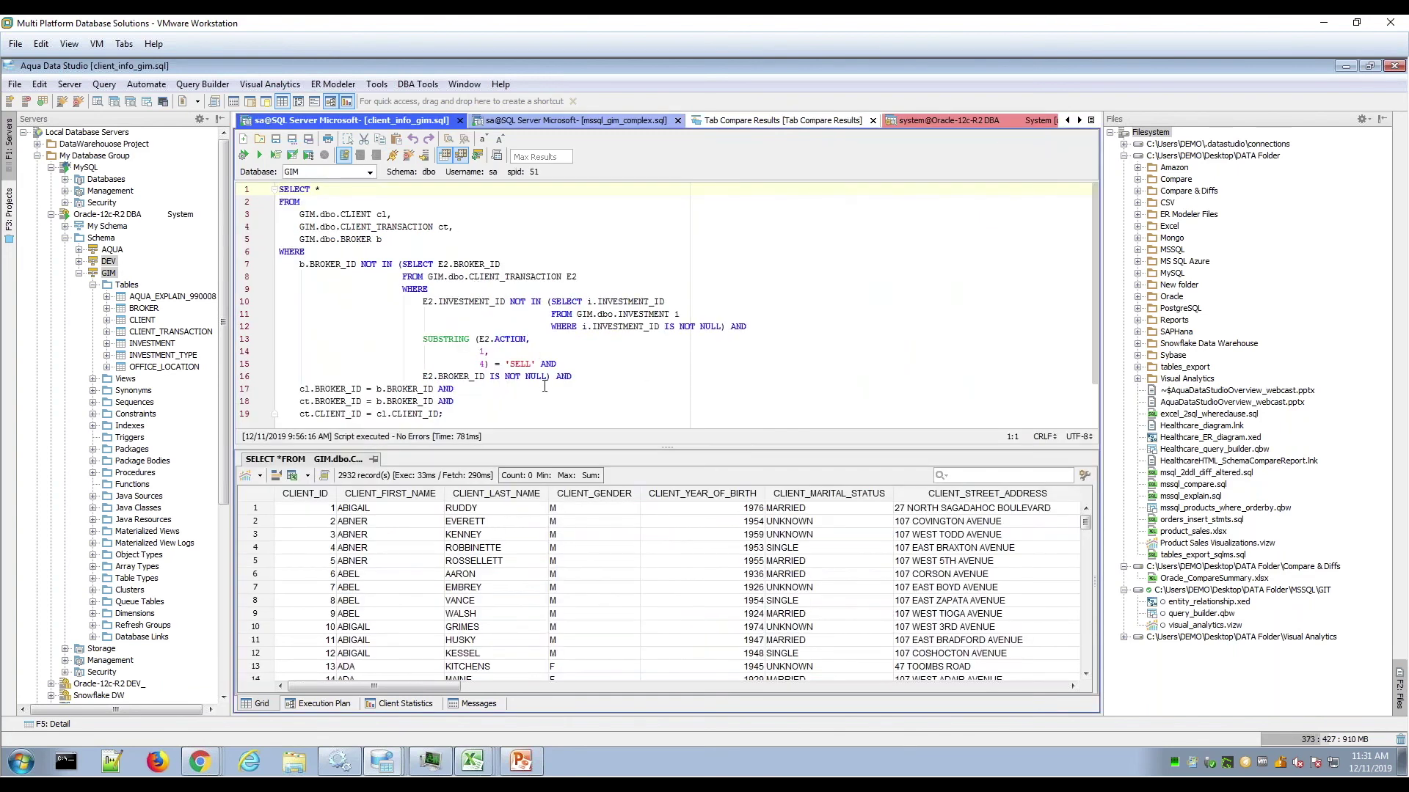
{"action": "left_click_drag", "start_coordinate": [361, 226], "coordinate": [508, 350]}
{"action": "left_click", "coordinate": [579, 365]}
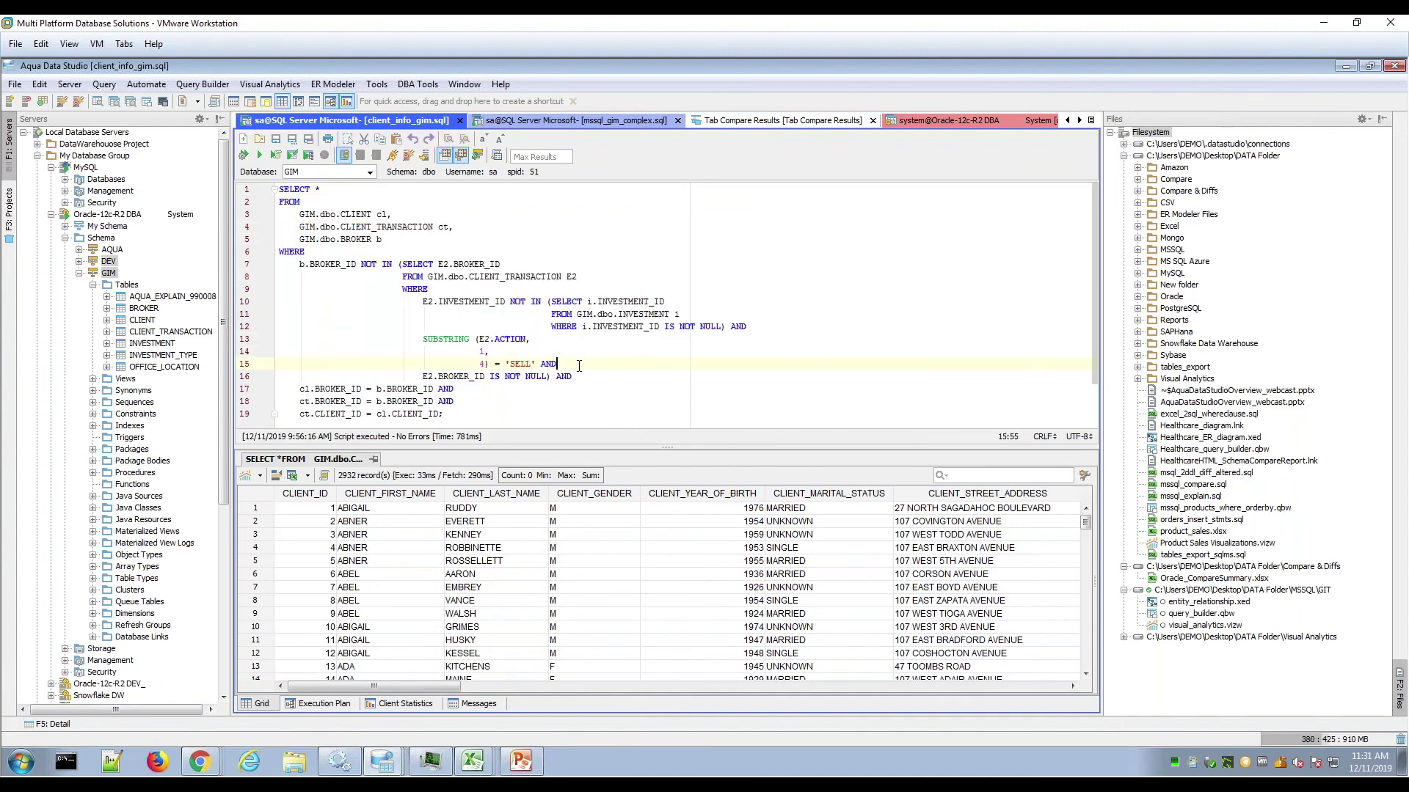
{"action": "left_click", "coordinate": [259, 156]}
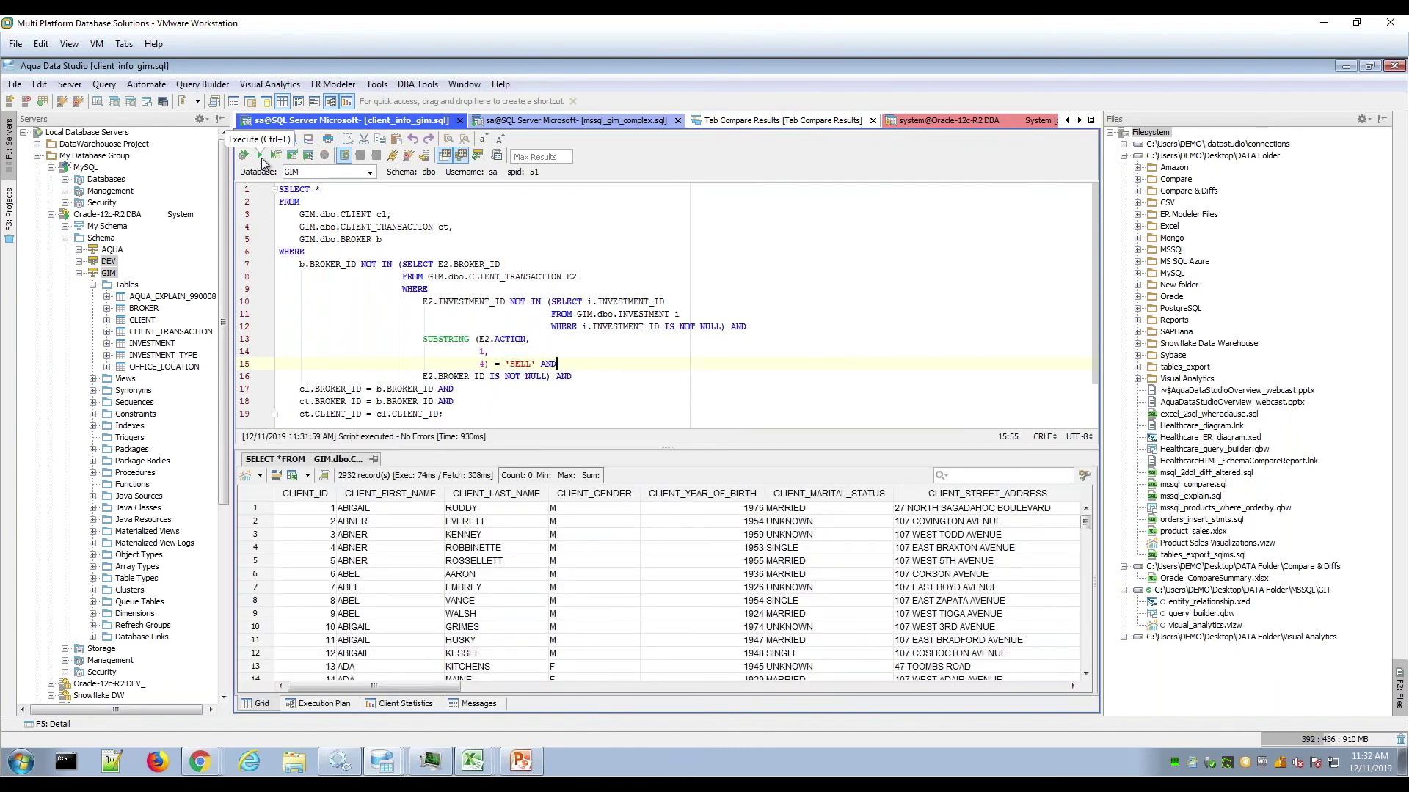
- Generate the execution plan of the client_info_gim.sql query and highlight the table scan under the first sort
{"action": "left_click", "coordinate": [307, 158]}
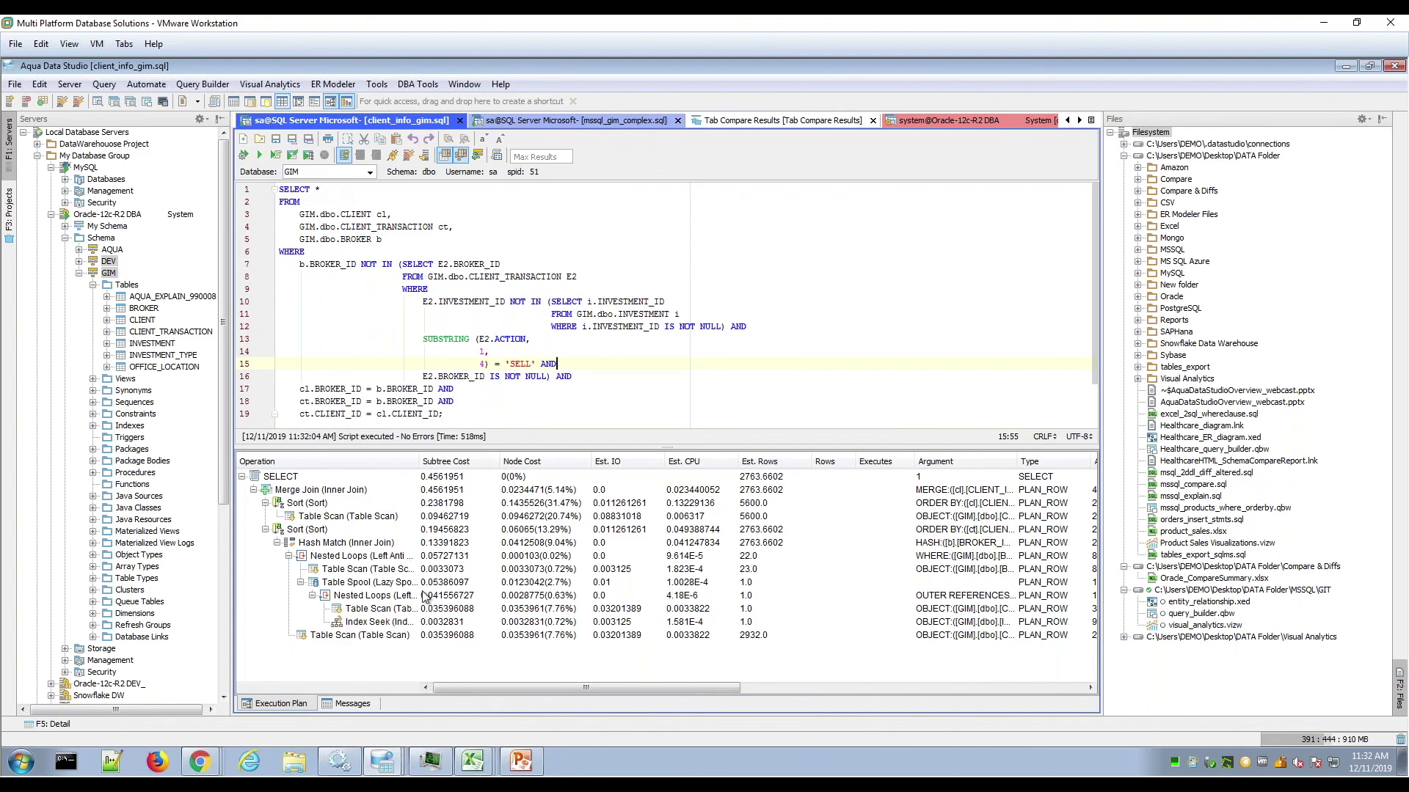
{"action": "left_click", "coordinate": [459, 521]}
{"action": "left_click", "coordinate": [451, 401]}
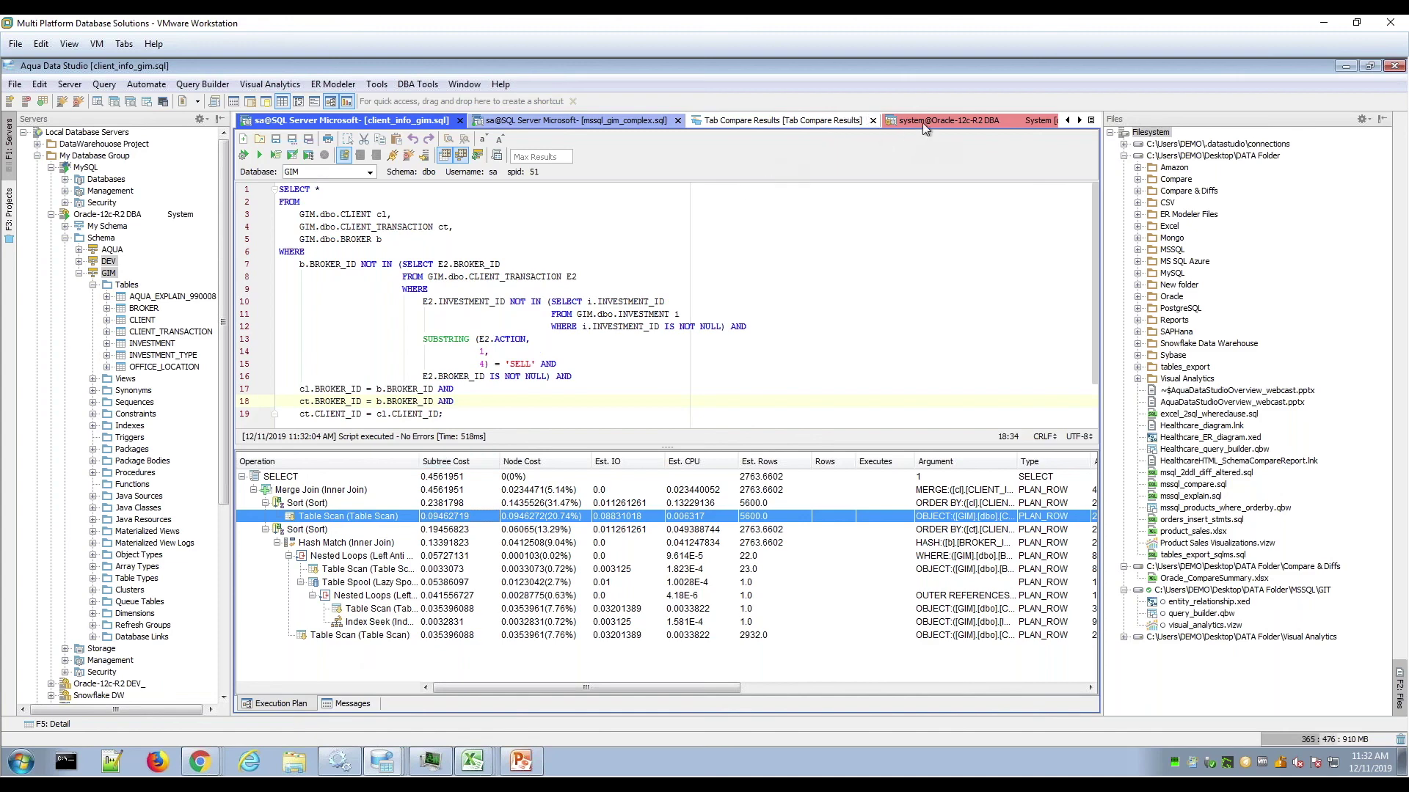
- Execute the mssql_gim_complex.sql query and review the recent statements in the SQL History, viewing the second entry
{"action": "left_click", "coordinate": [553, 121]}
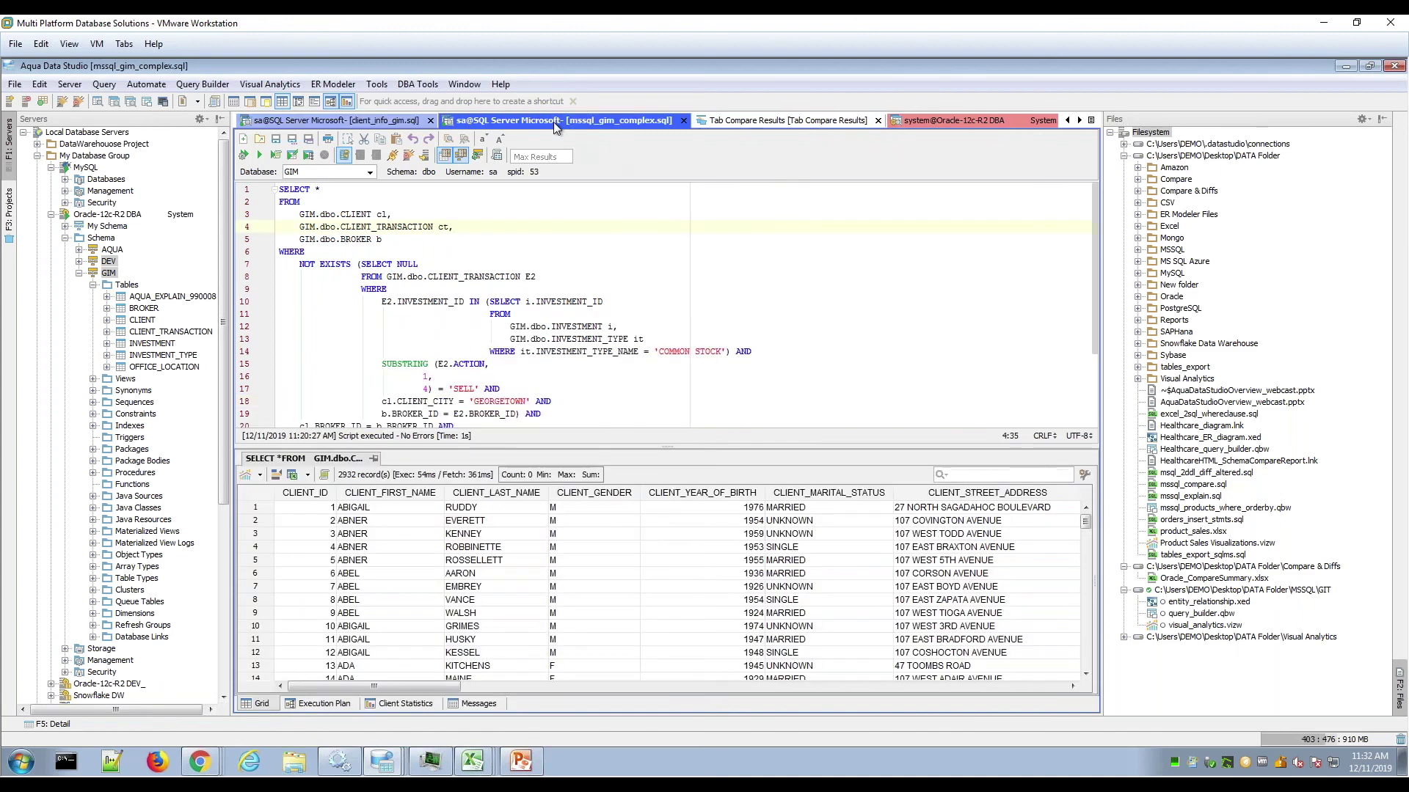
{"action": "left_click", "coordinate": [259, 156]}
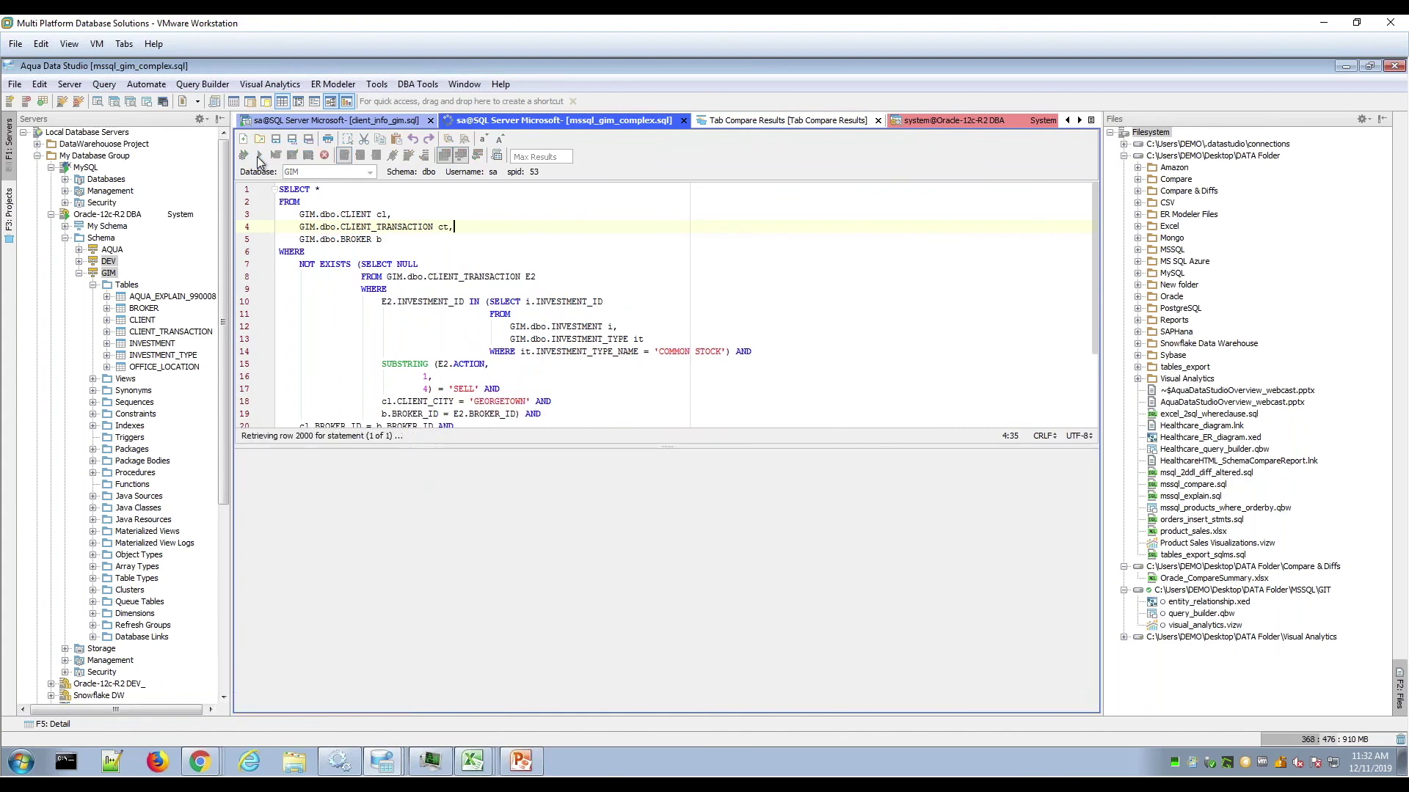
{"action": "left_click", "coordinate": [95, 88]}
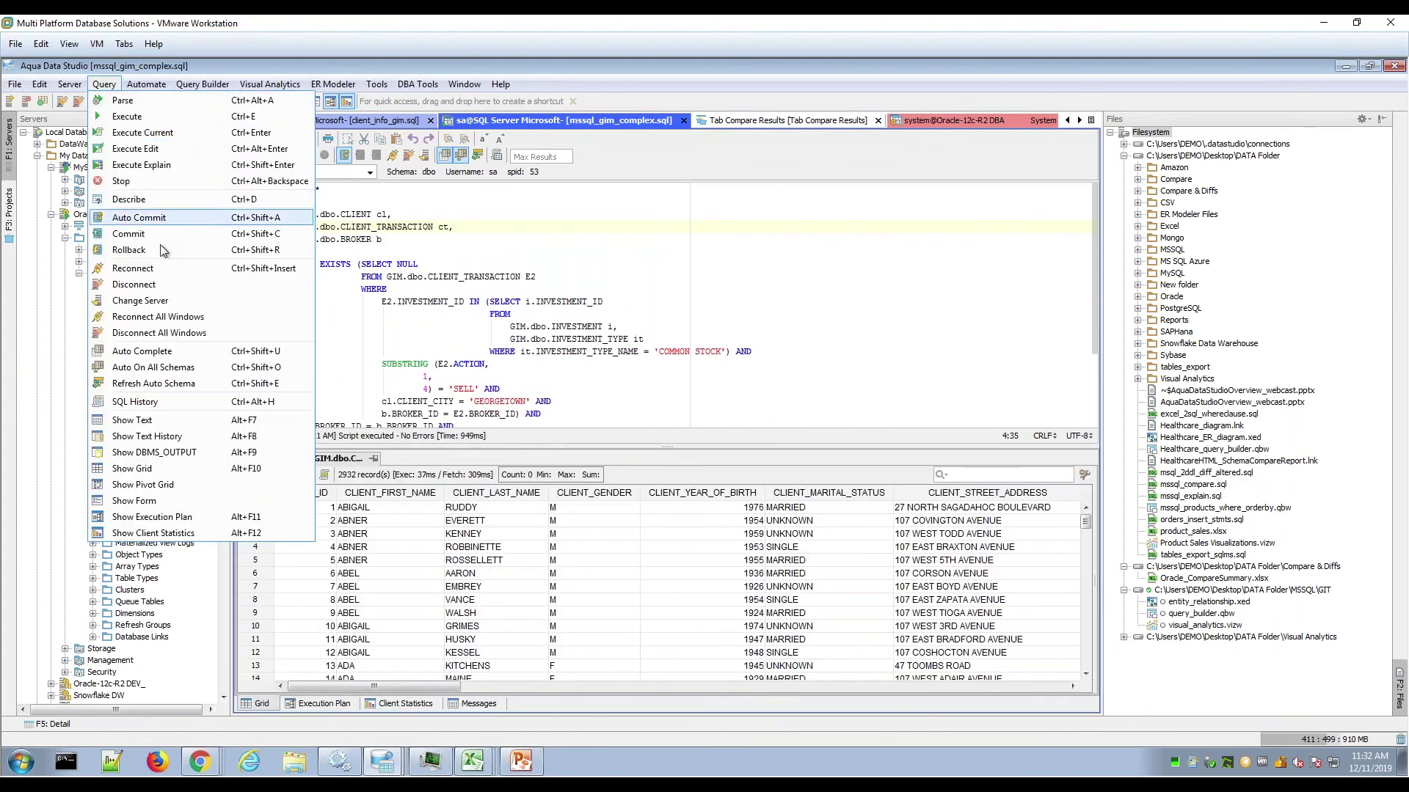
{"action": "left_click", "coordinate": [213, 403]}
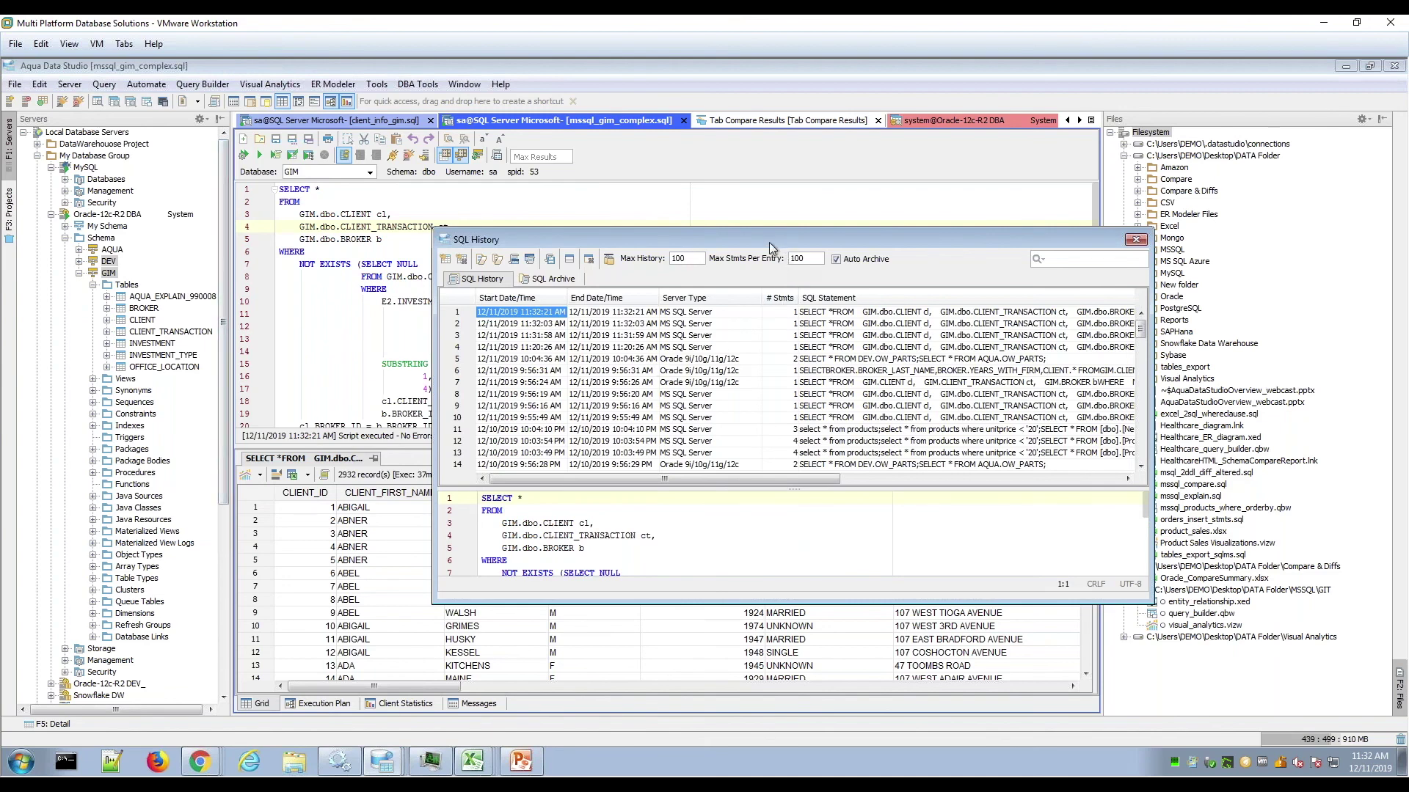
{"action": "left_click_drag", "start_coordinate": [769, 242], "coordinate": [656, 256]}
{"action": "left_click", "coordinate": [536, 339]}
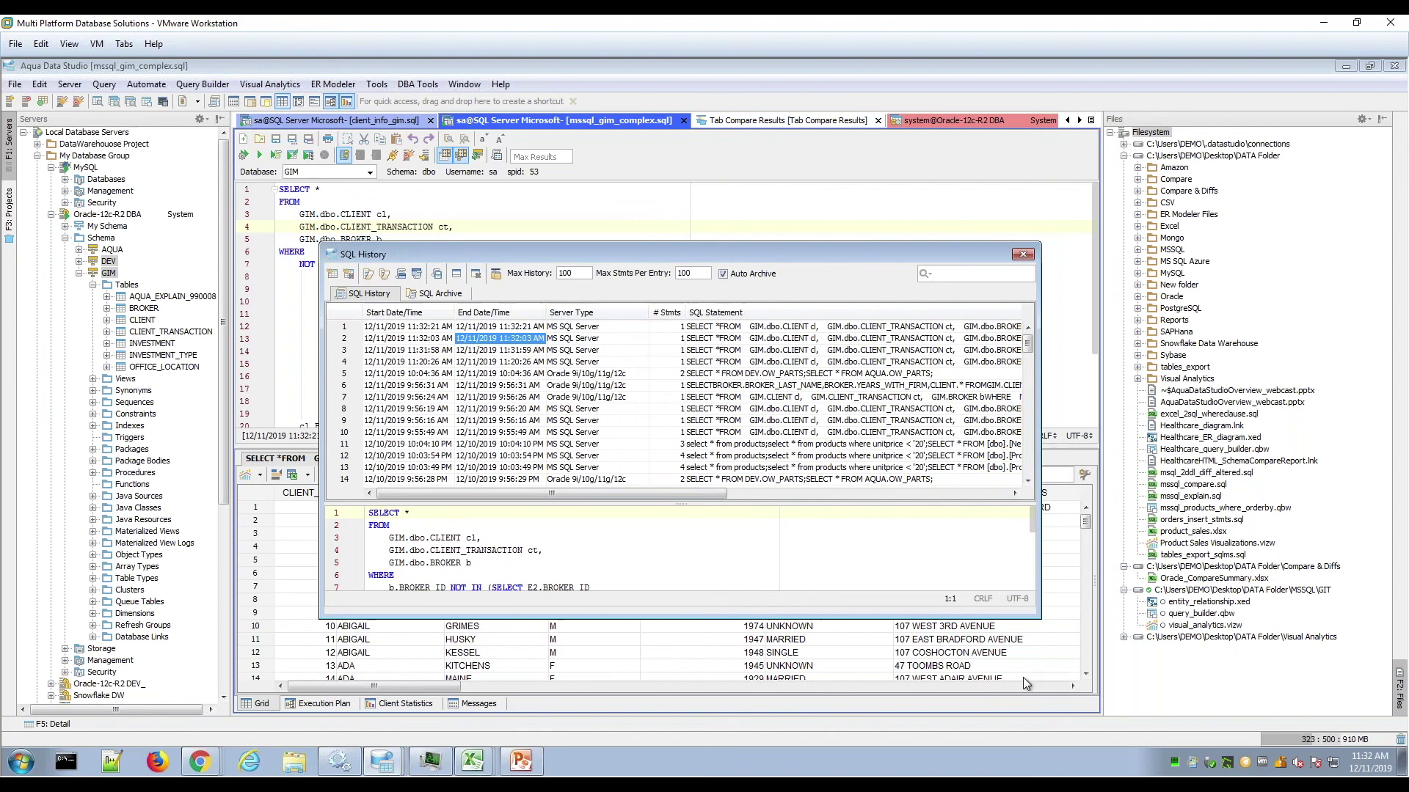
{"action": "left_click", "coordinate": [1023, 254]}
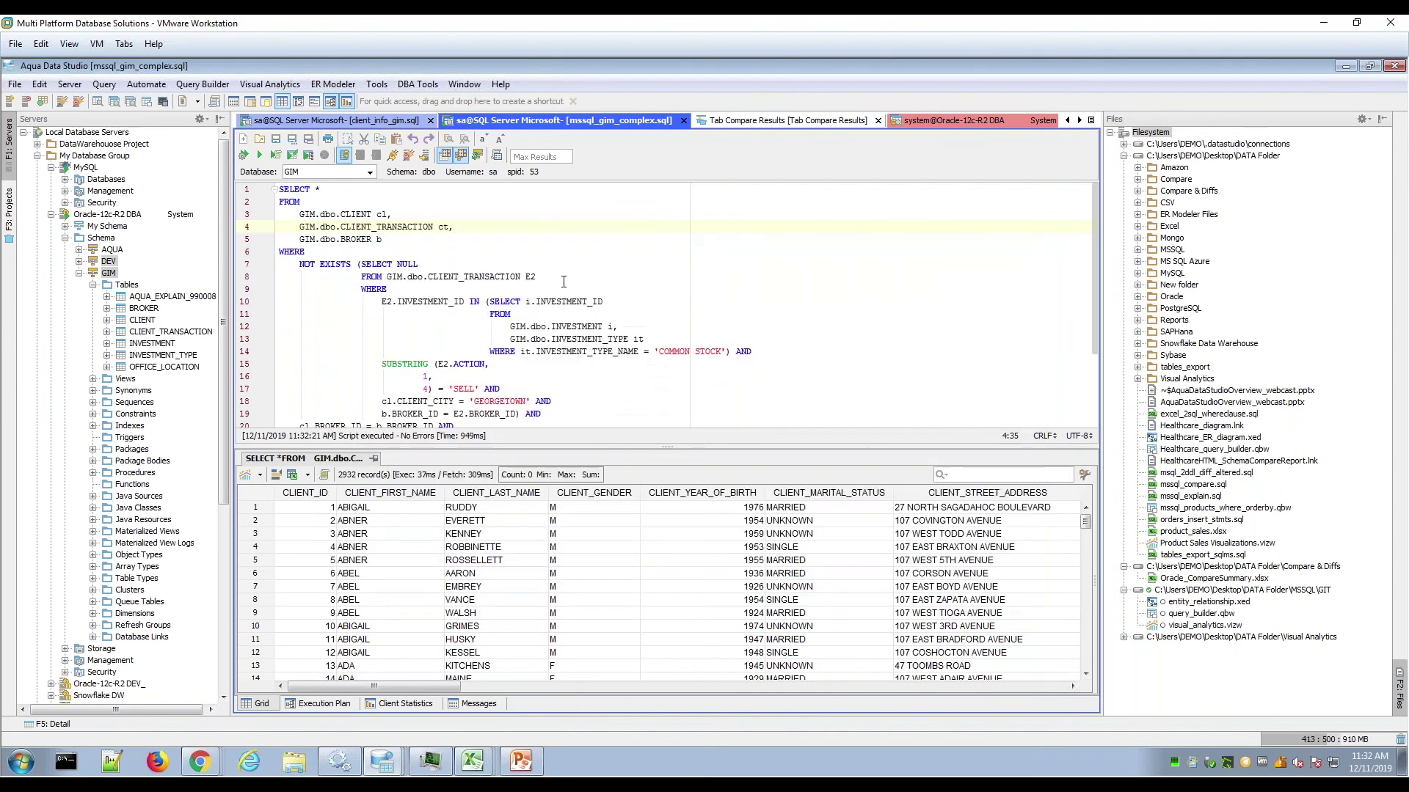
- Run a Tab Compare with client_info_gim.sql as the source and mssql_gim_complex.sql as the destination
{"action": "left_click", "coordinate": [377, 84]}
{"action": "mouse_move", "coordinate": [435, 188]}
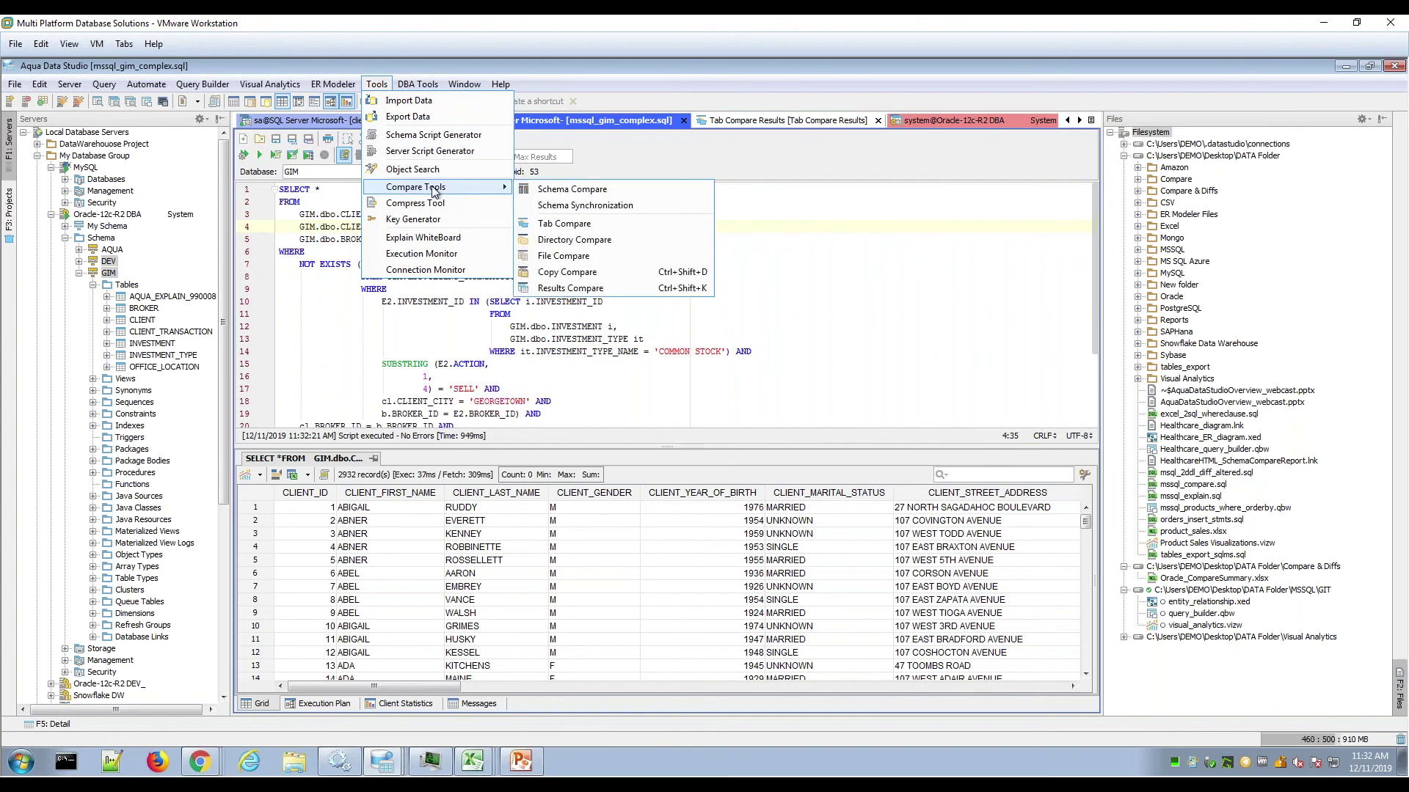
{"action": "left_click", "coordinate": [627, 225]}
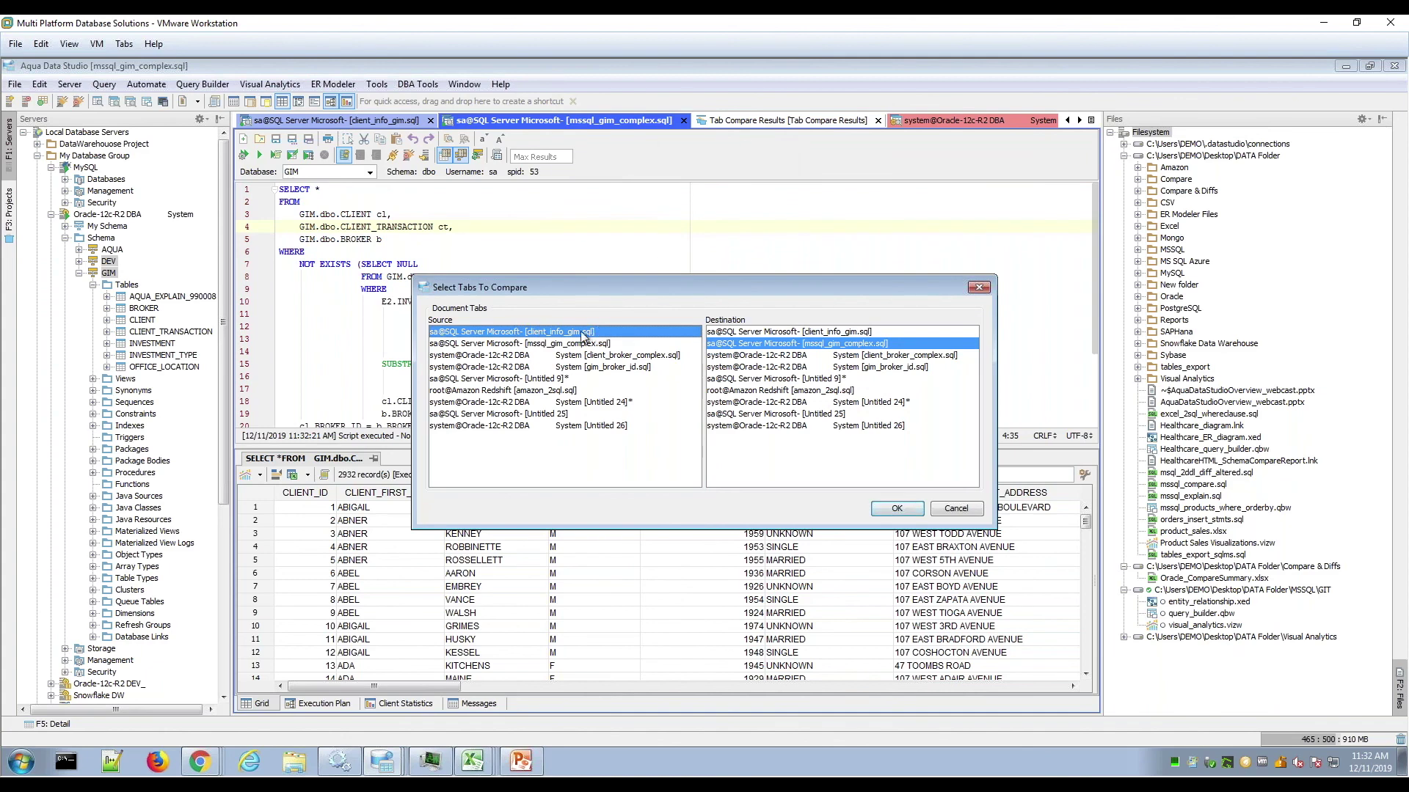
{"action": "left_click_drag", "start_coordinate": [614, 283], "coordinate": [542, 304]}
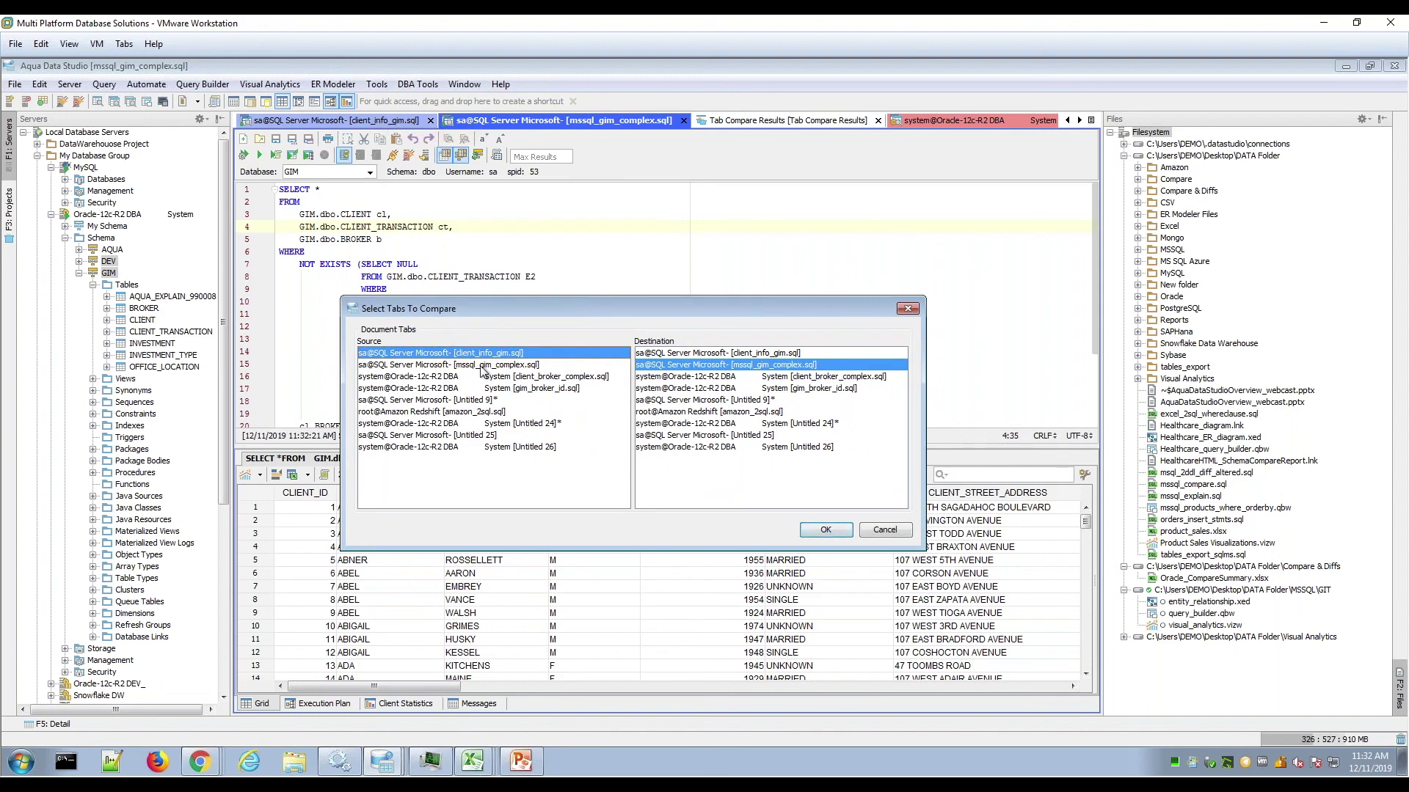
{"action": "left_click", "coordinate": [821, 528]}
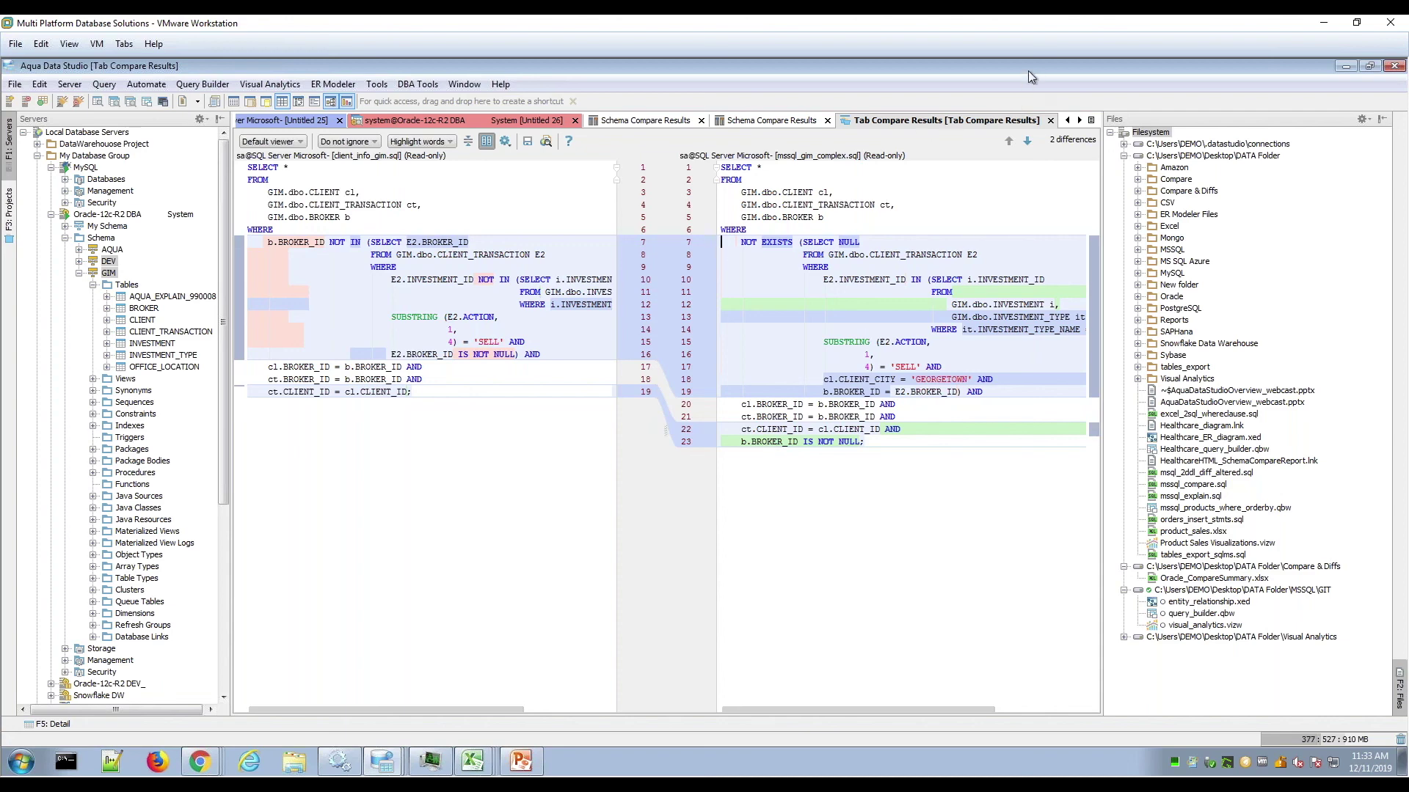
- Return to client_info_gim.sql and show where its Compare option and the Tab Compare tool are offered, without running them
{"action": "left_click", "coordinate": [1091, 119]}
{"action": "left_click", "coordinate": [1009, 138]}
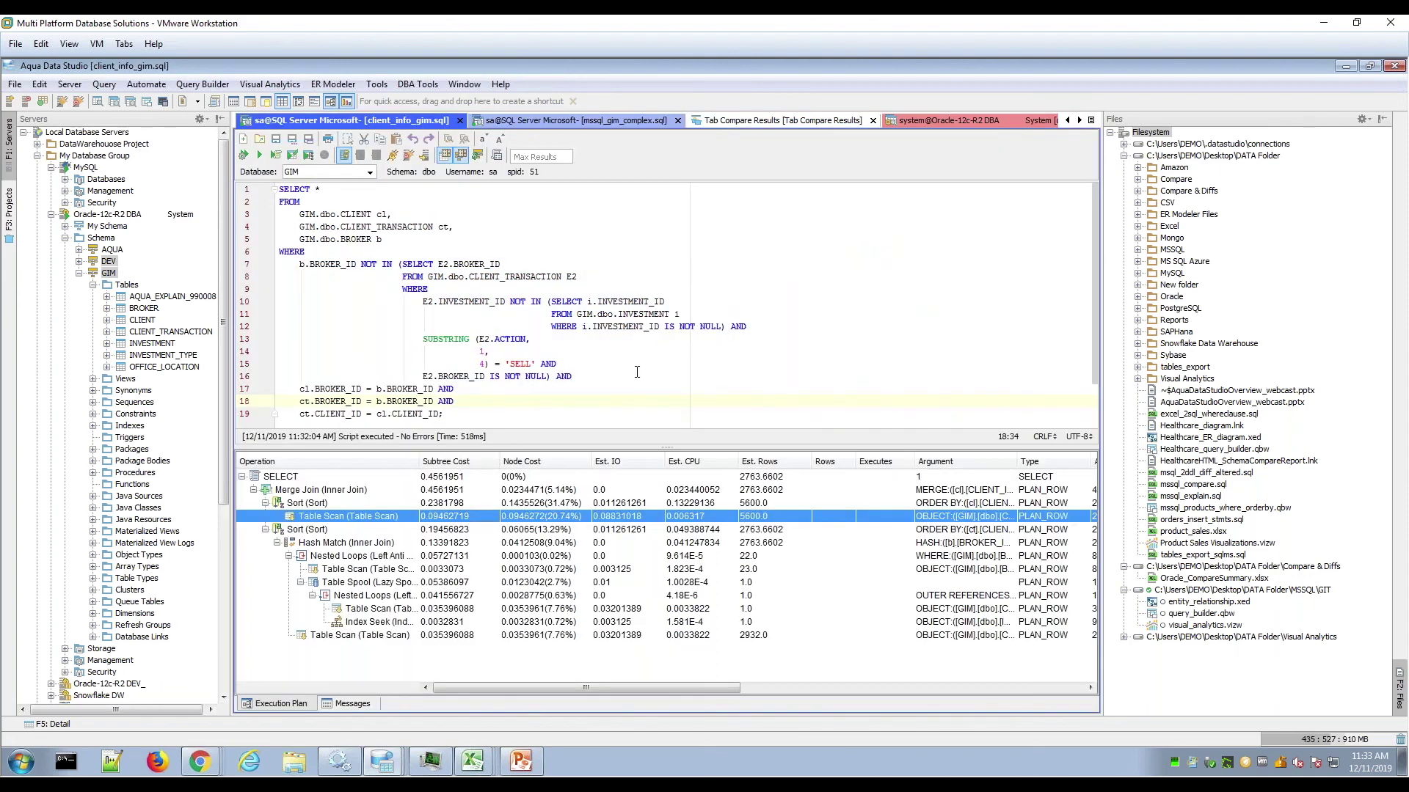
{"action": "right_click", "coordinate": [400, 125]}
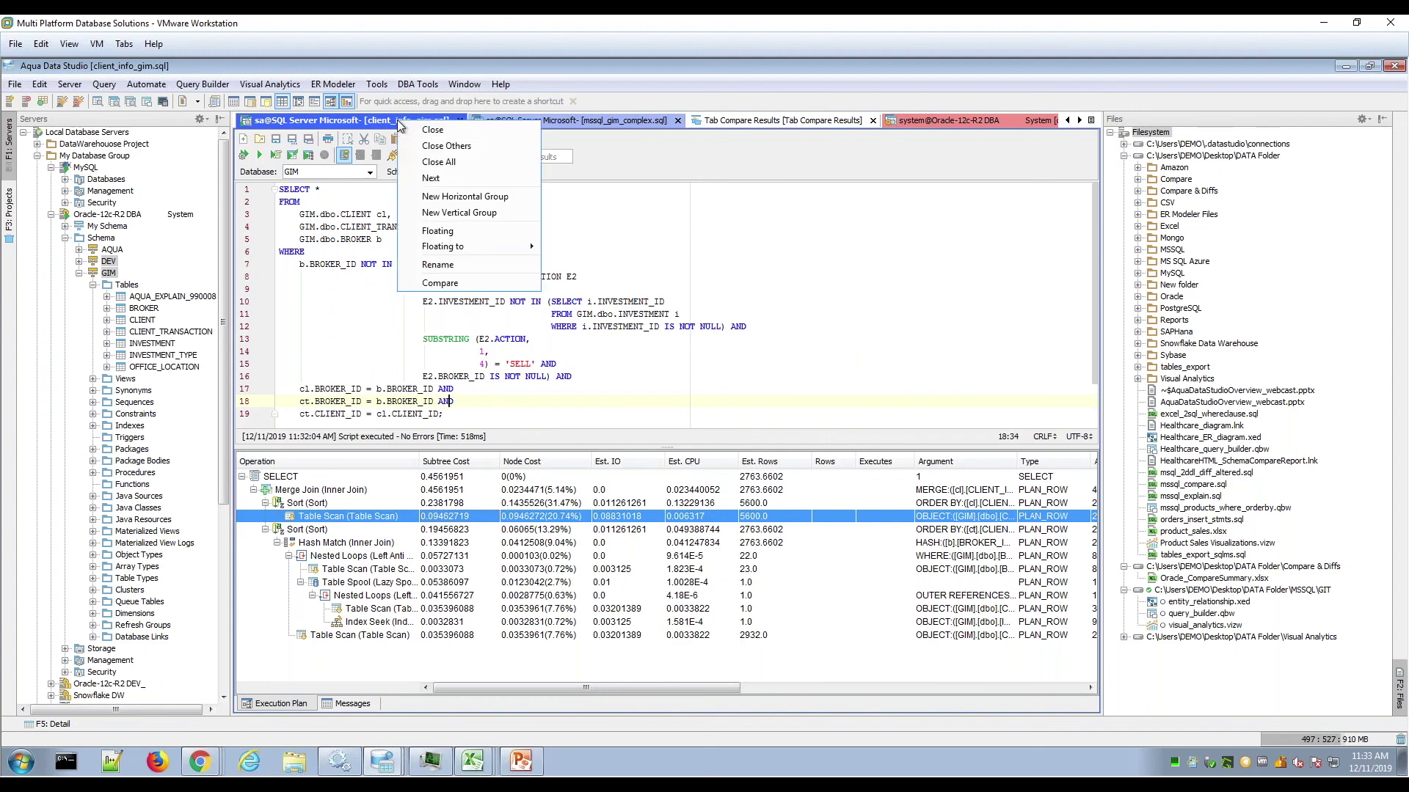
{"action": "left_click", "coordinate": [386, 85]}
{"action": "mouse_move", "coordinate": [417, 192]}
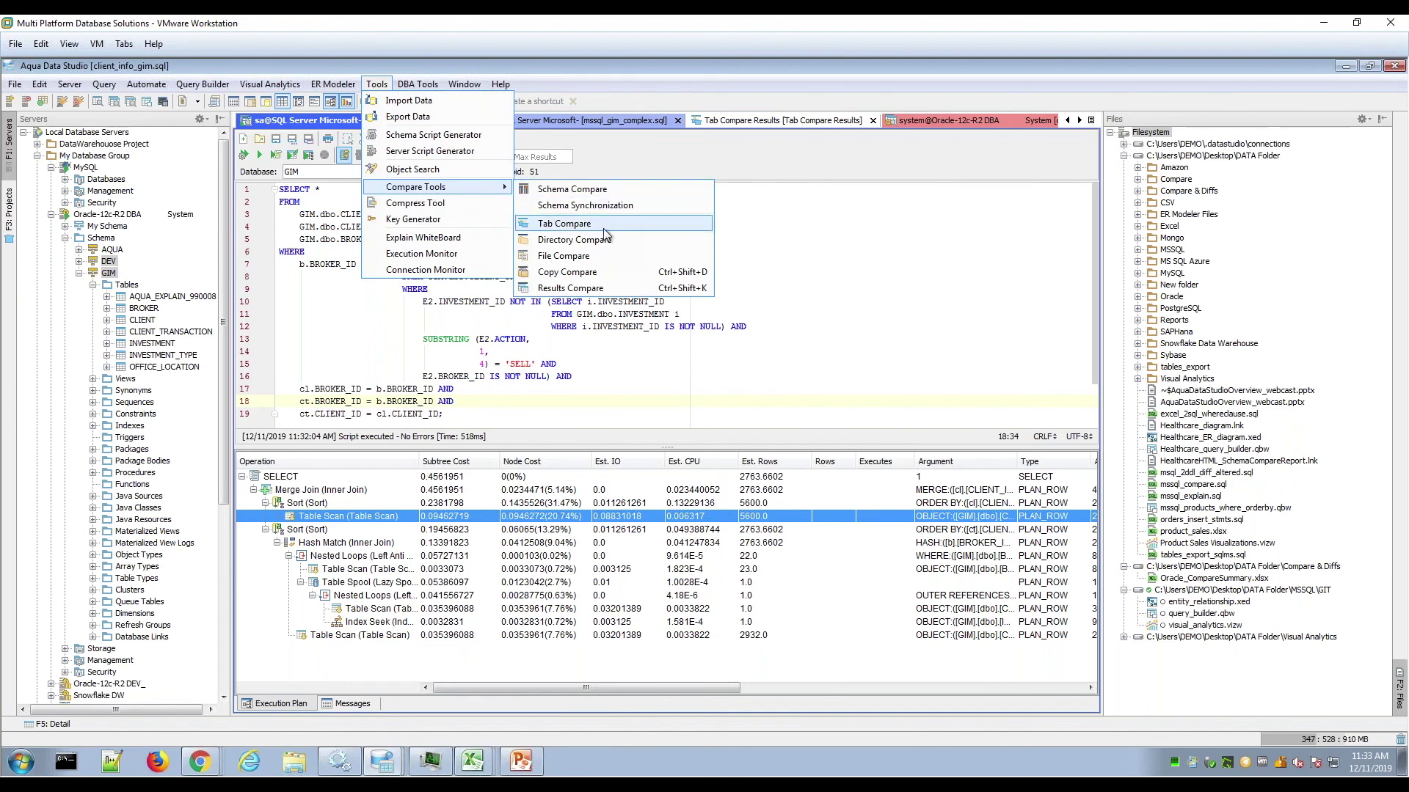
{"action": "left_click", "coordinate": [635, 157]}
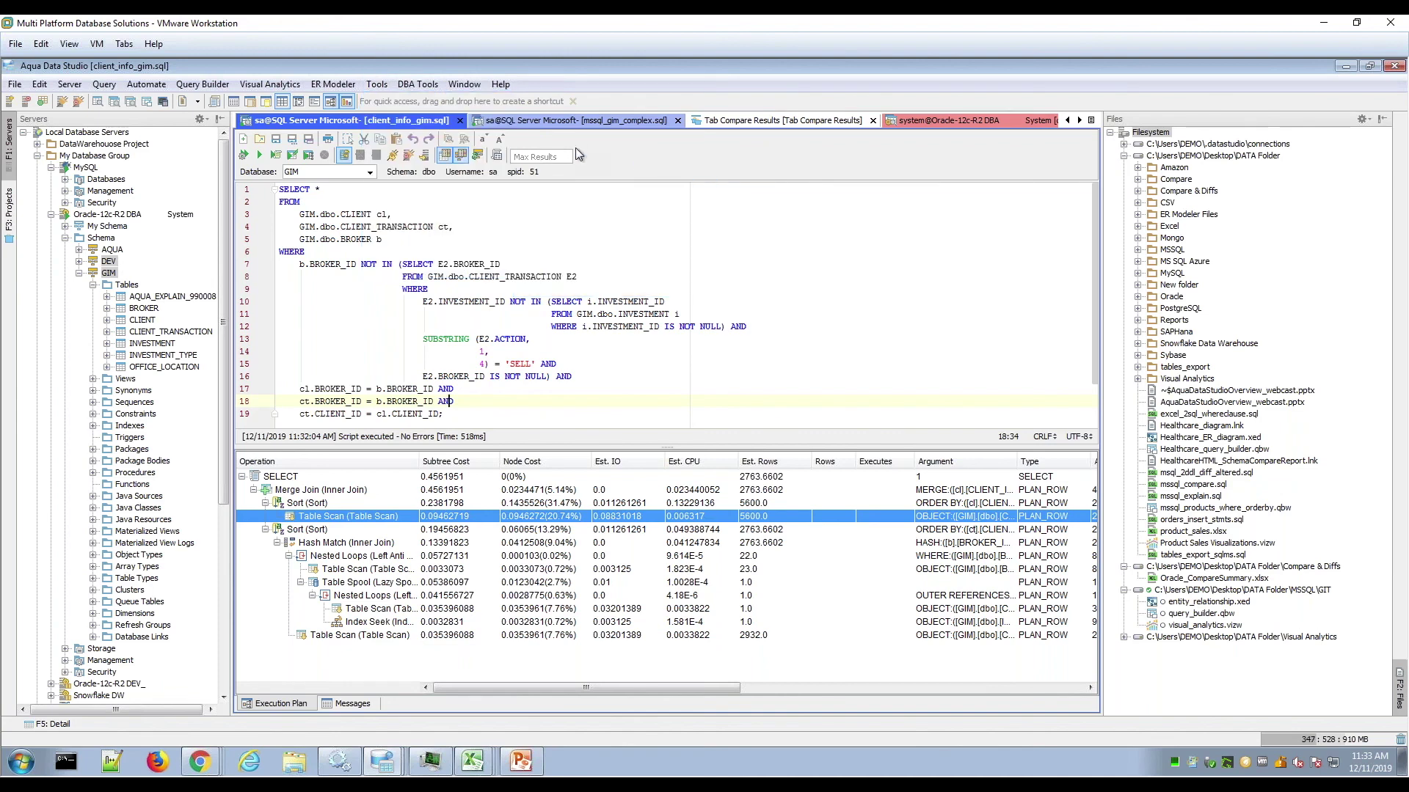
- Show the tab selection for comparing from client_info_gim.sql's own Compare option, and close it without comparing
{"action": "right_click", "coordinate": [413, 127]}
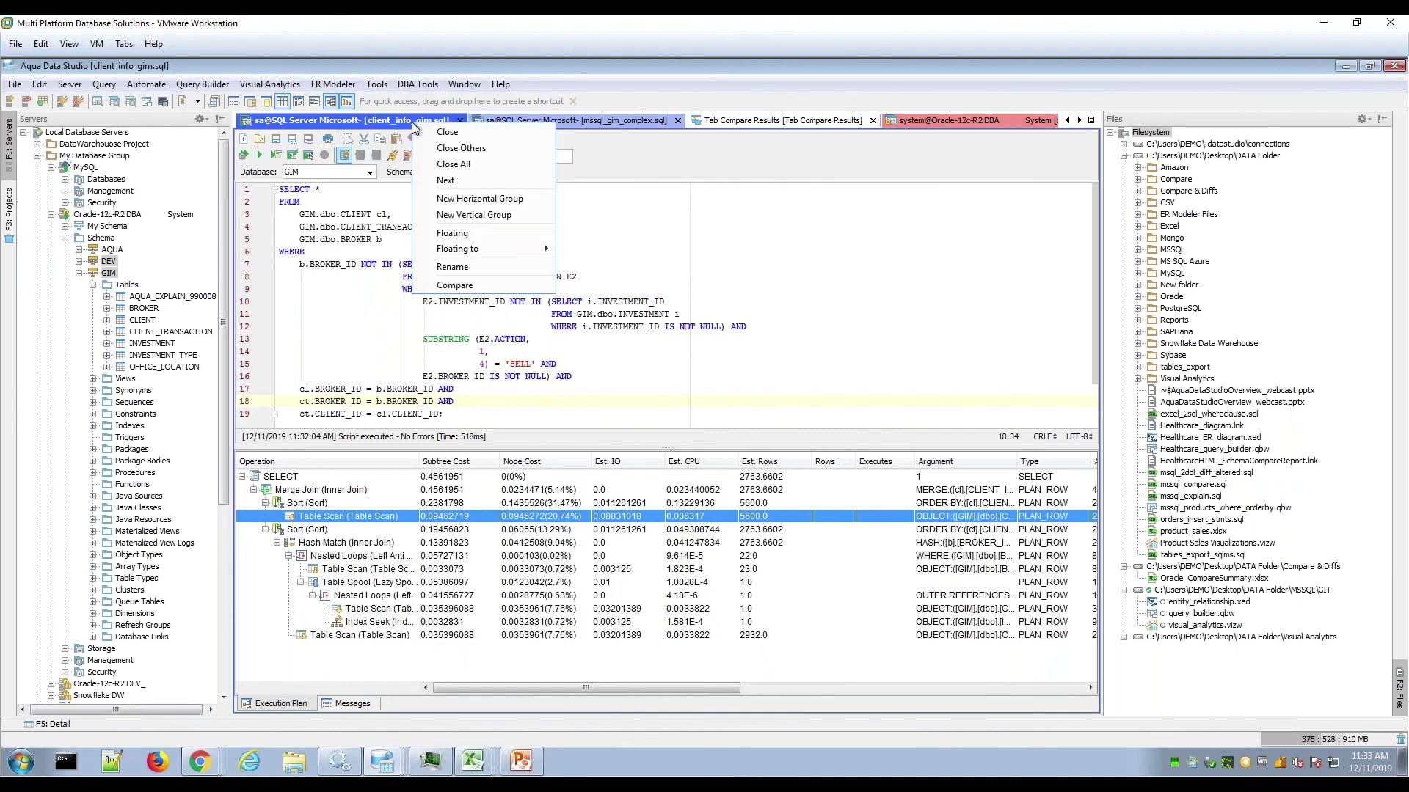
{"action": "left_click", "coordinate": [546, 292]}
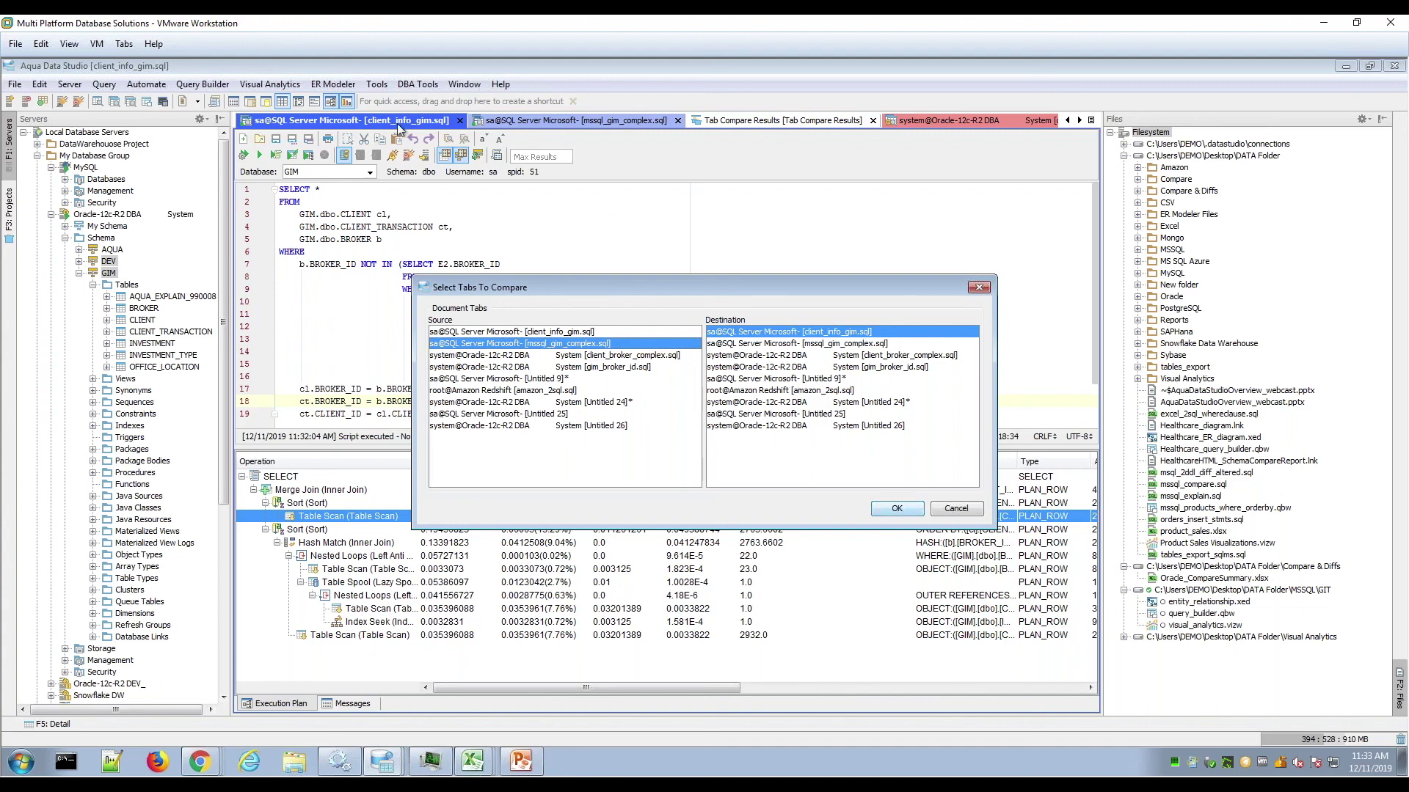
{"action": "left_click", "coordinate": [951, 510]}
- Open the Tab Compare tool, try Untitled 25 as source with Untitled 9 and client_info_gim.sql as destinations, and cancel without comparing
{"action": "left_click", "coordinate": [376, 85]}
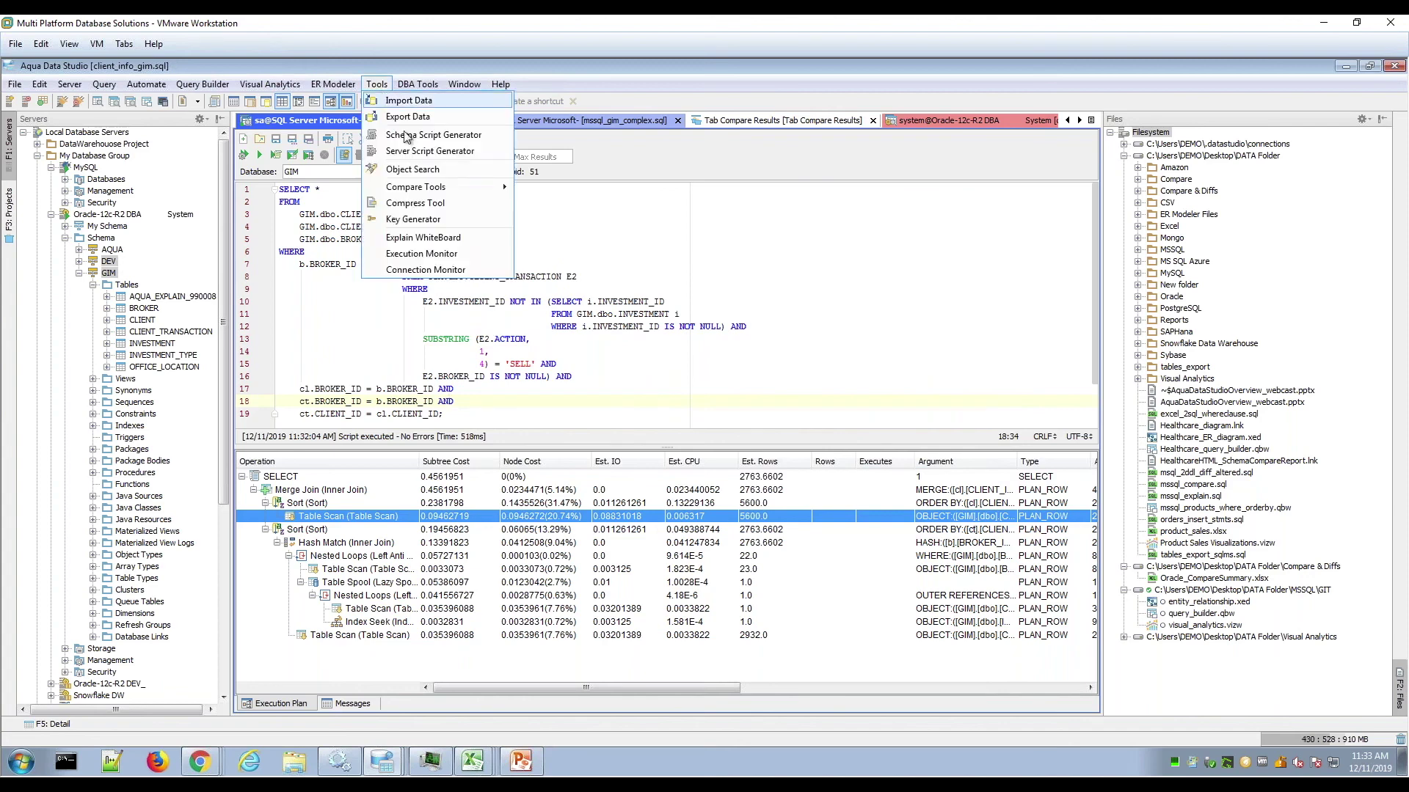
{"action": "mouse_move", "coordinate": [469, 188]}
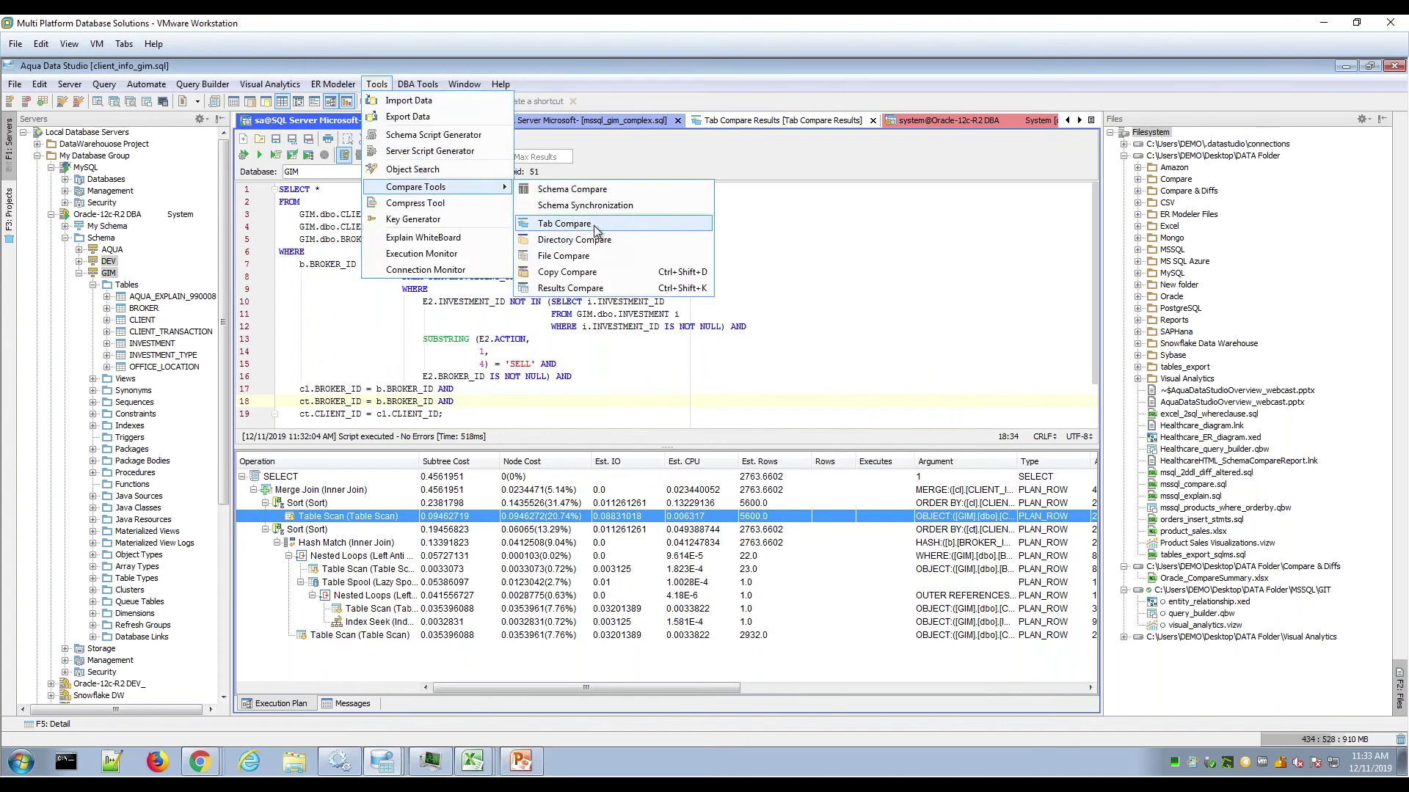
{"action": "left_click", "coordinate": [547, 224]}
{"action": "left_click", "coordinate": [523, 414]}
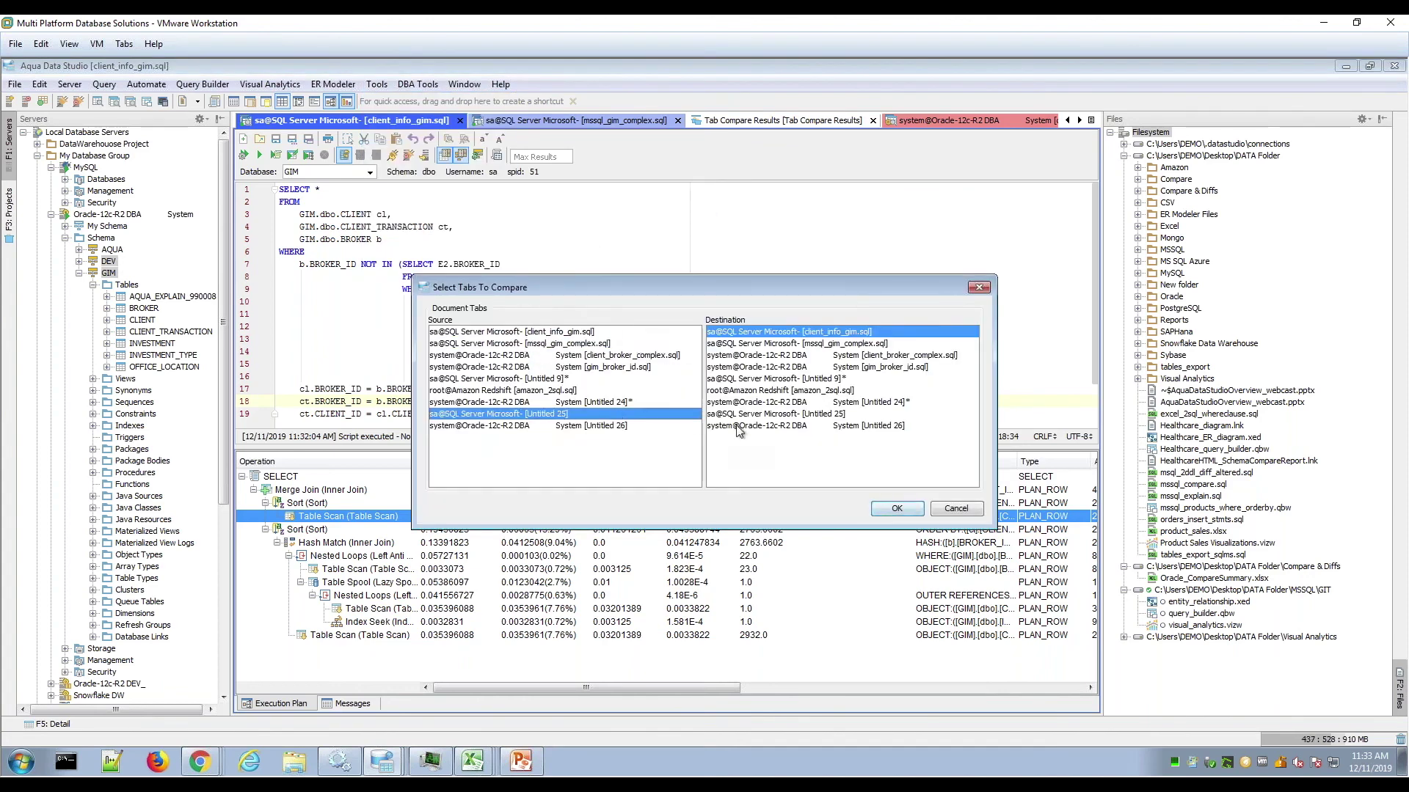
{"action": "left_click", "coordinate": [749, 379]}
{"action": "left_click", "coordinate": [785, 333]}
{"action": "left_click", "coordinate": [955, 508]}
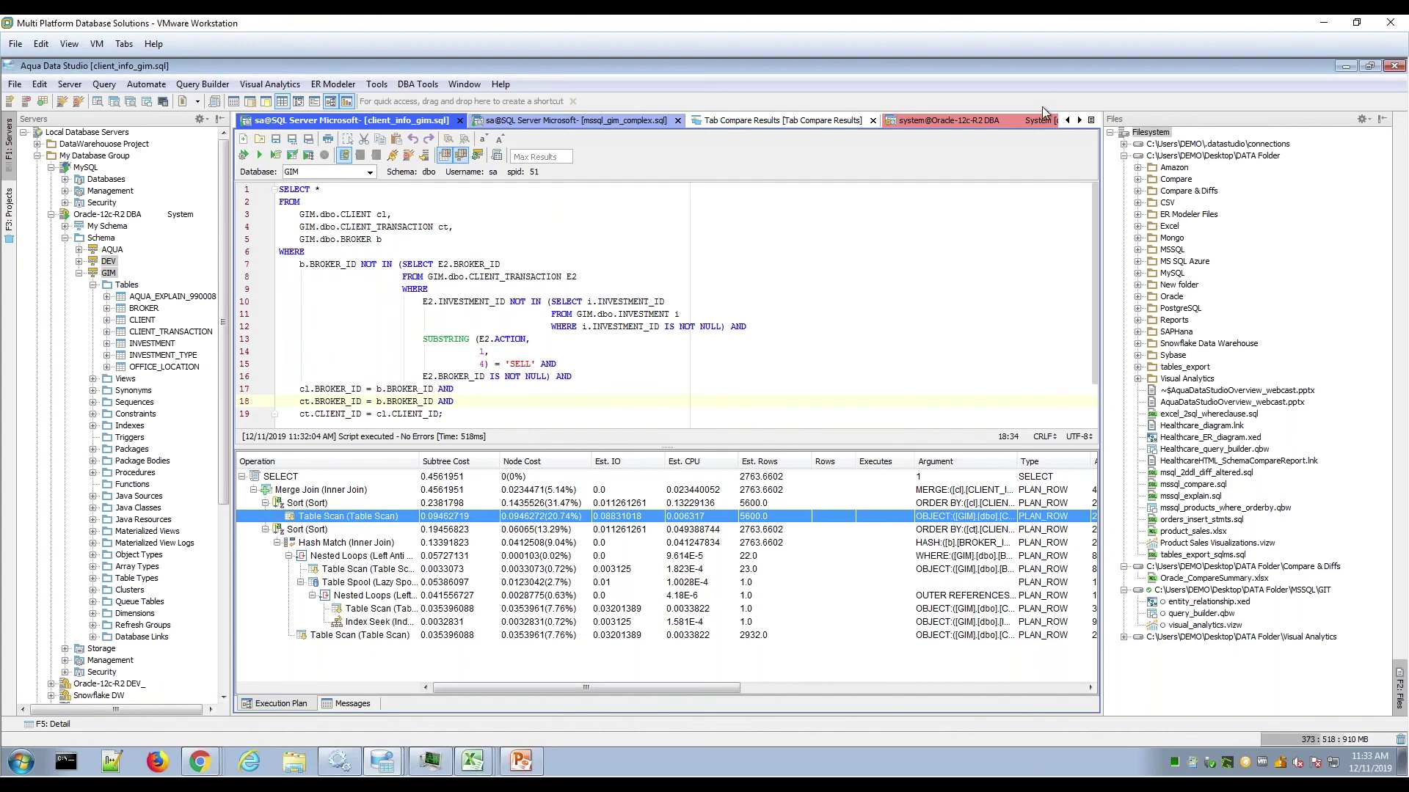
- Open the Healthcare Test to Healthcare schema comparison and view the Ten Most Expensive Products and Top Ten Most Expensive Products procedures
{"action": "left_click", "coordinate": [1091, 121]}
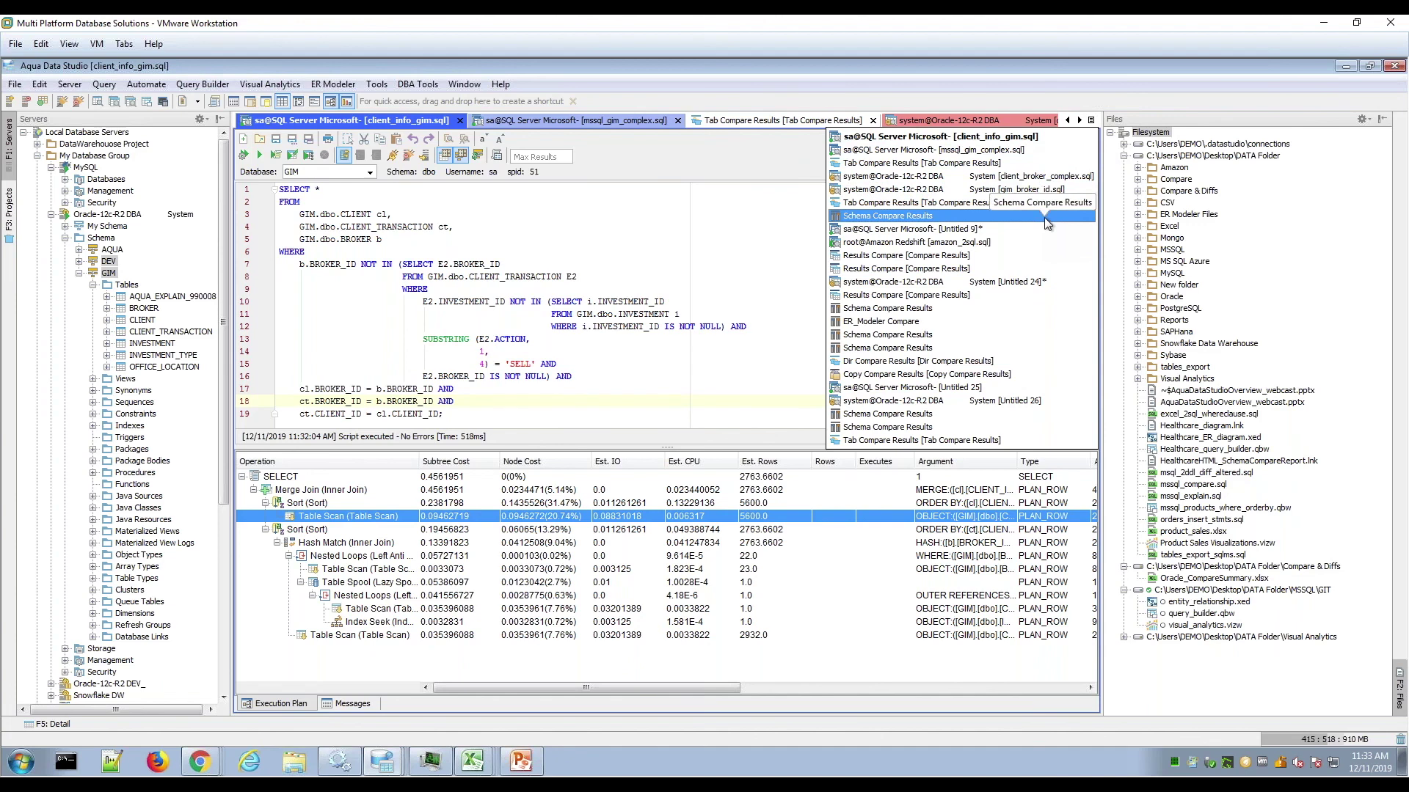
{"action": "left_click", "coordinate": [1045, 217]}
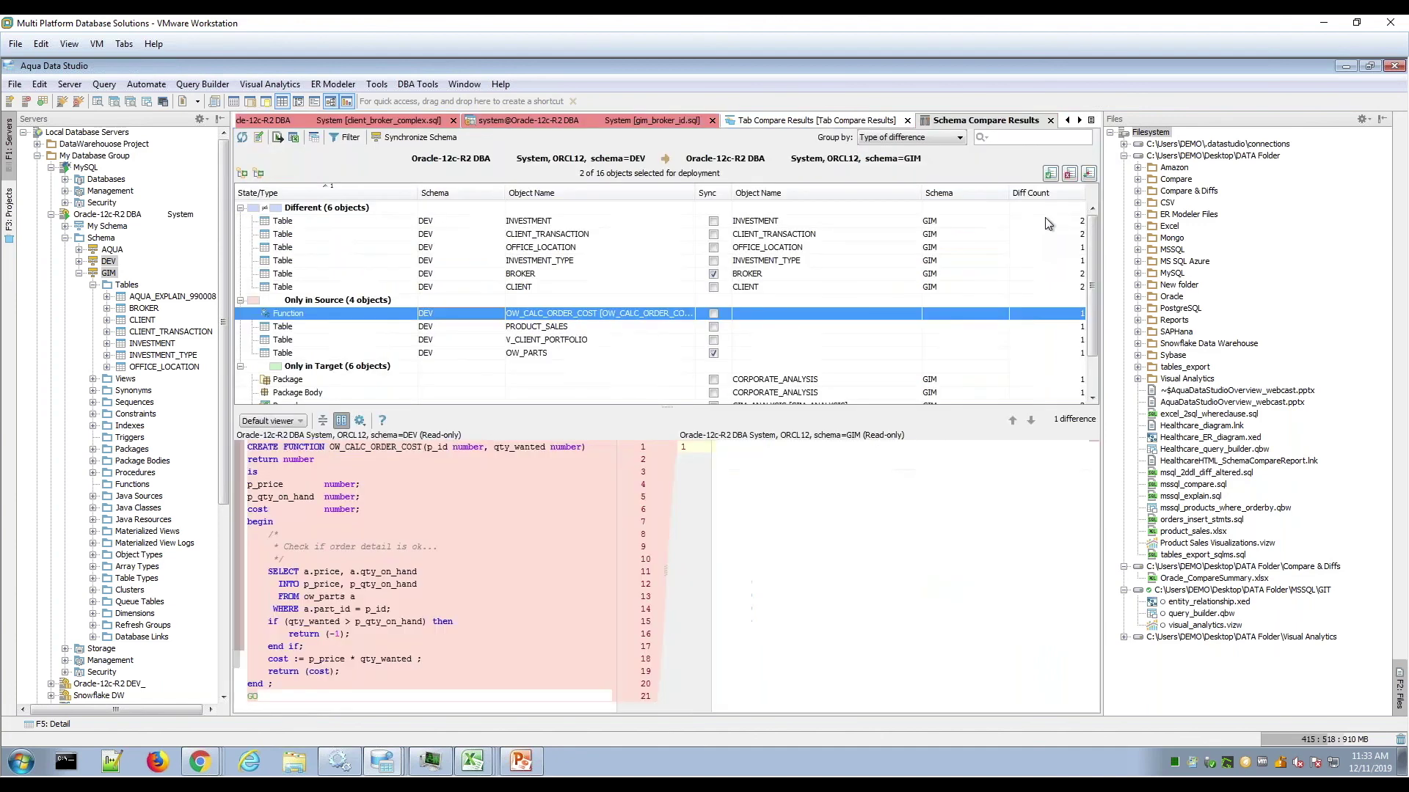
{"action": "left_click", "coordinate": [1091, 120]}
{"action": "left_click", "coordinate": [1027, 413]}
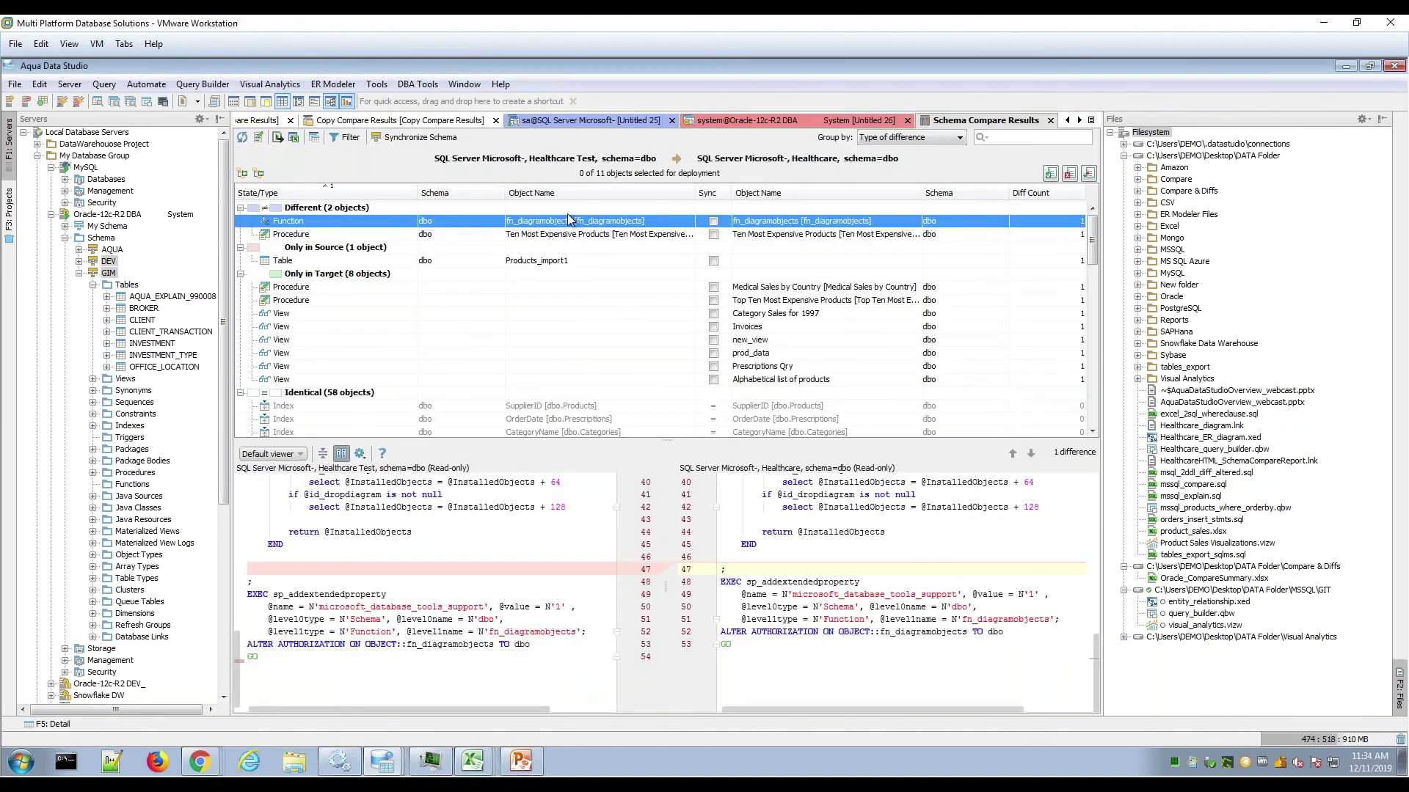
{"action": "left_click", "coordinate": [562, 235]}
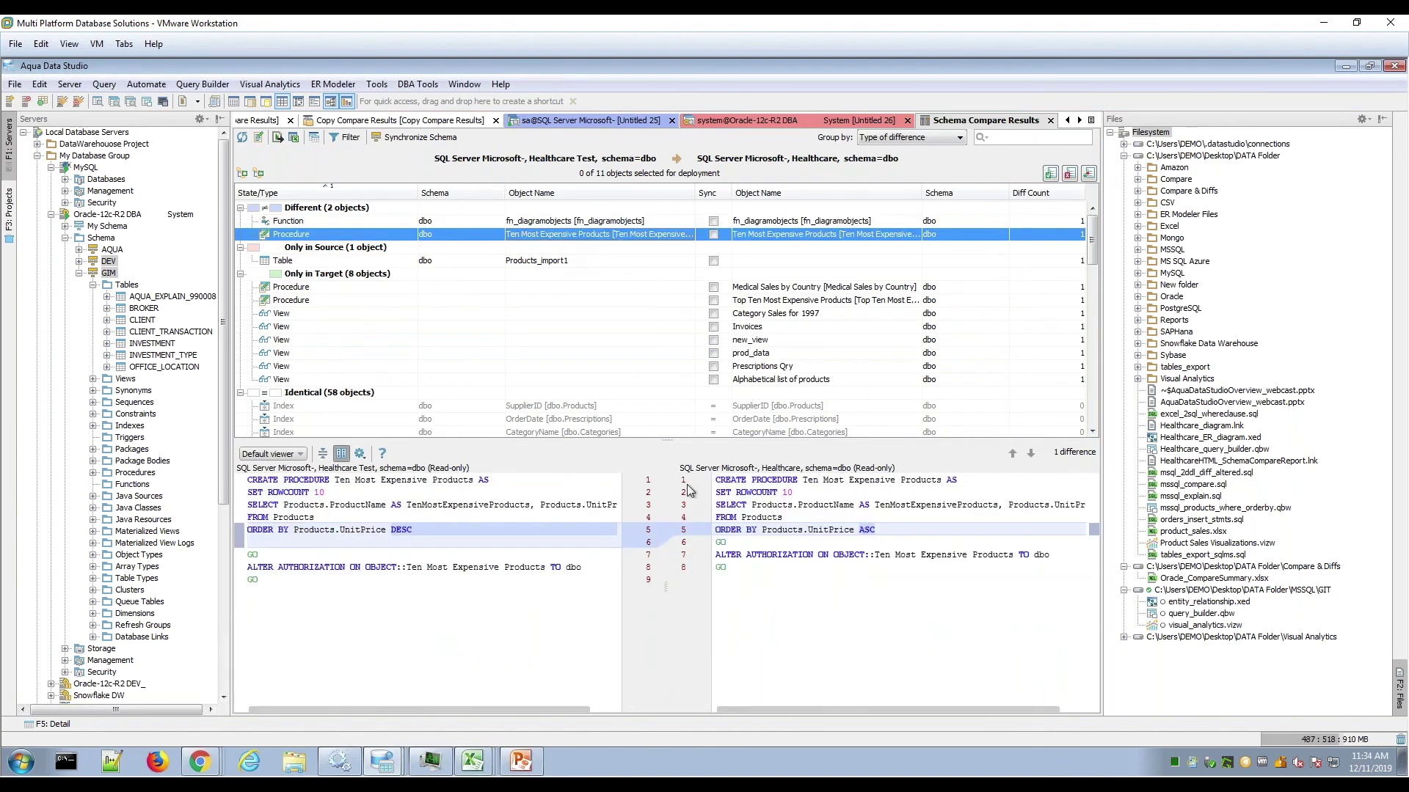
{"action": "left_click", "coordinate": [579, 301]}
- Return to the Oracle DEV to GIM schema comparison and view the differences in the OFFICE_LOCATION table
{"action": "left_click", "coordinate": [1091, 121]}
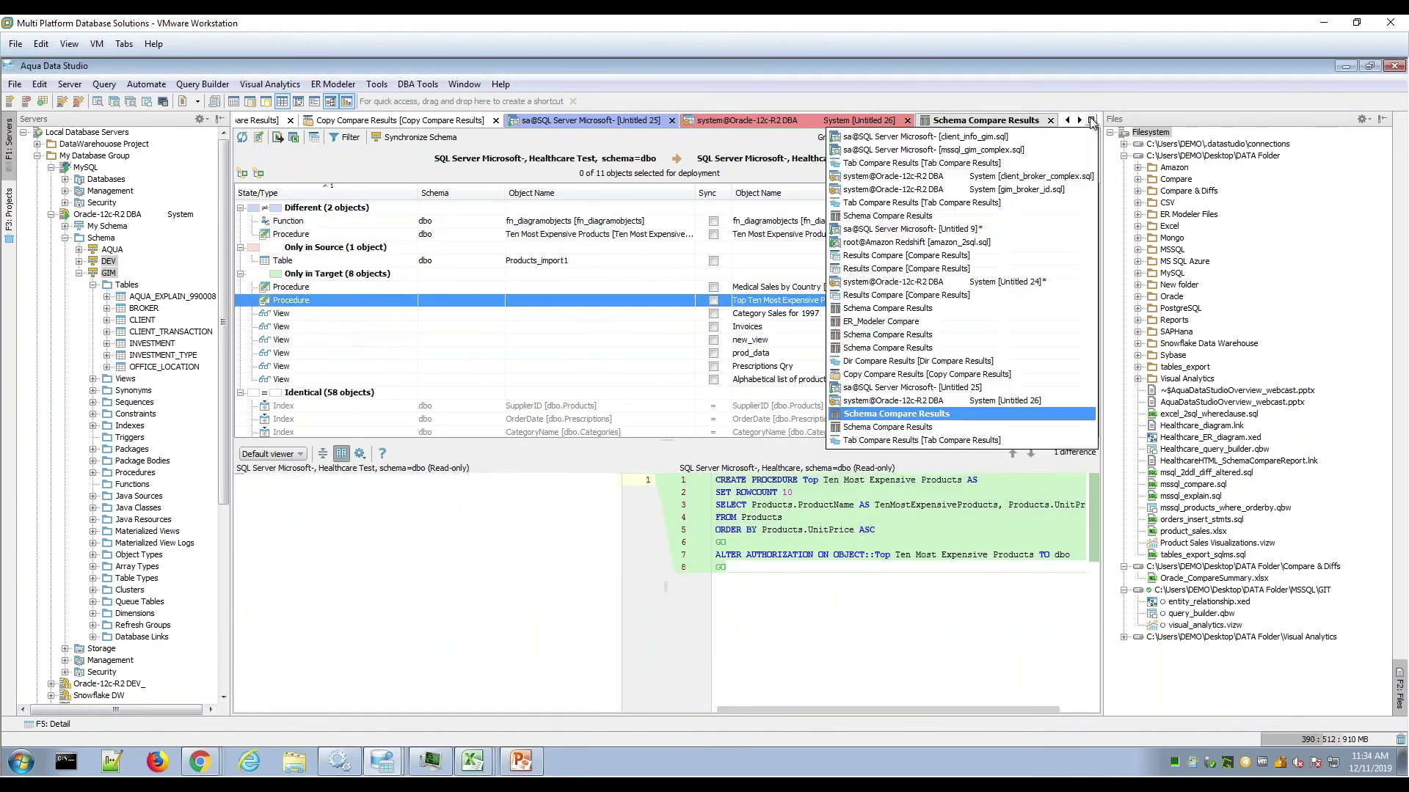
{"action": "left_click", "coordinate": [1032, 223]}
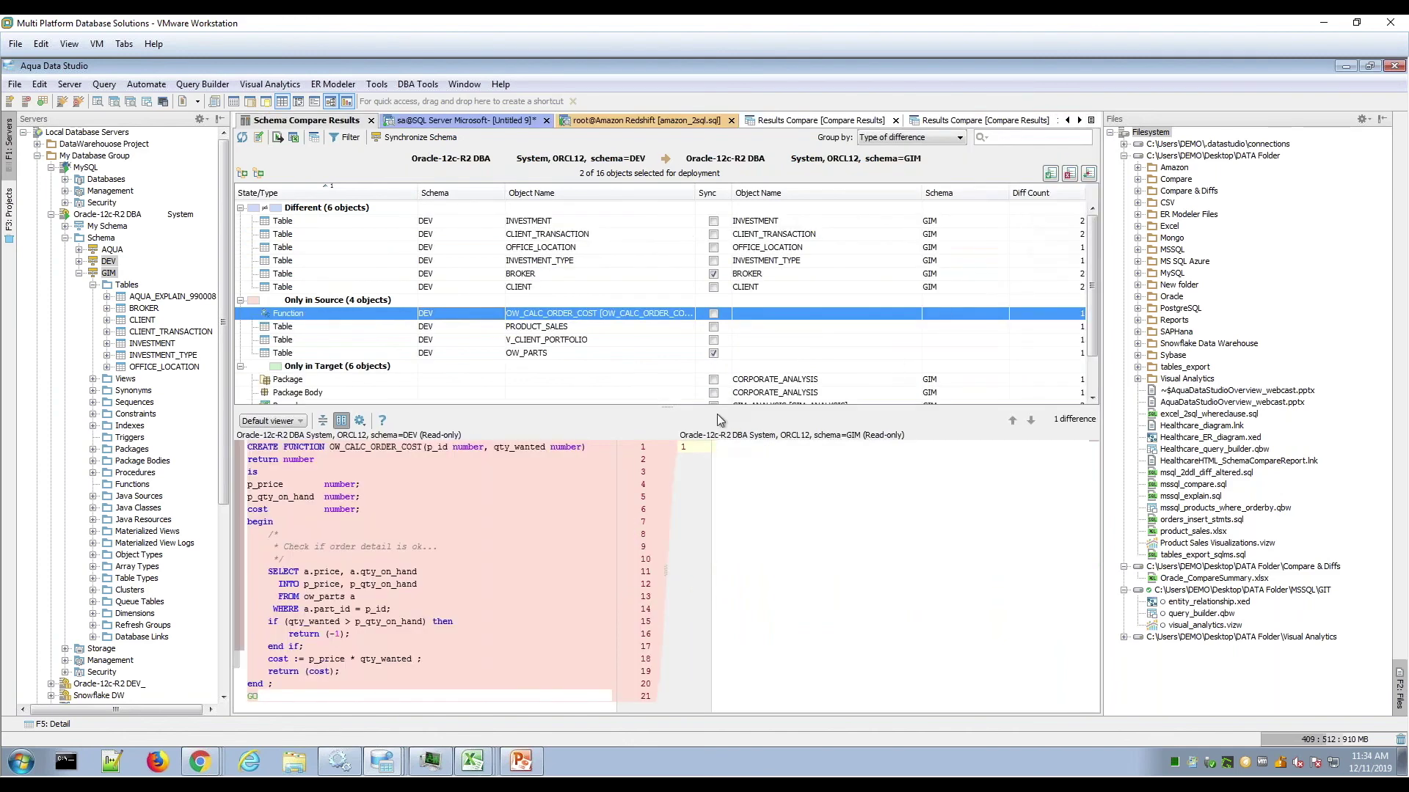
{"action": "left_click", "coordinate": [596, 247]}
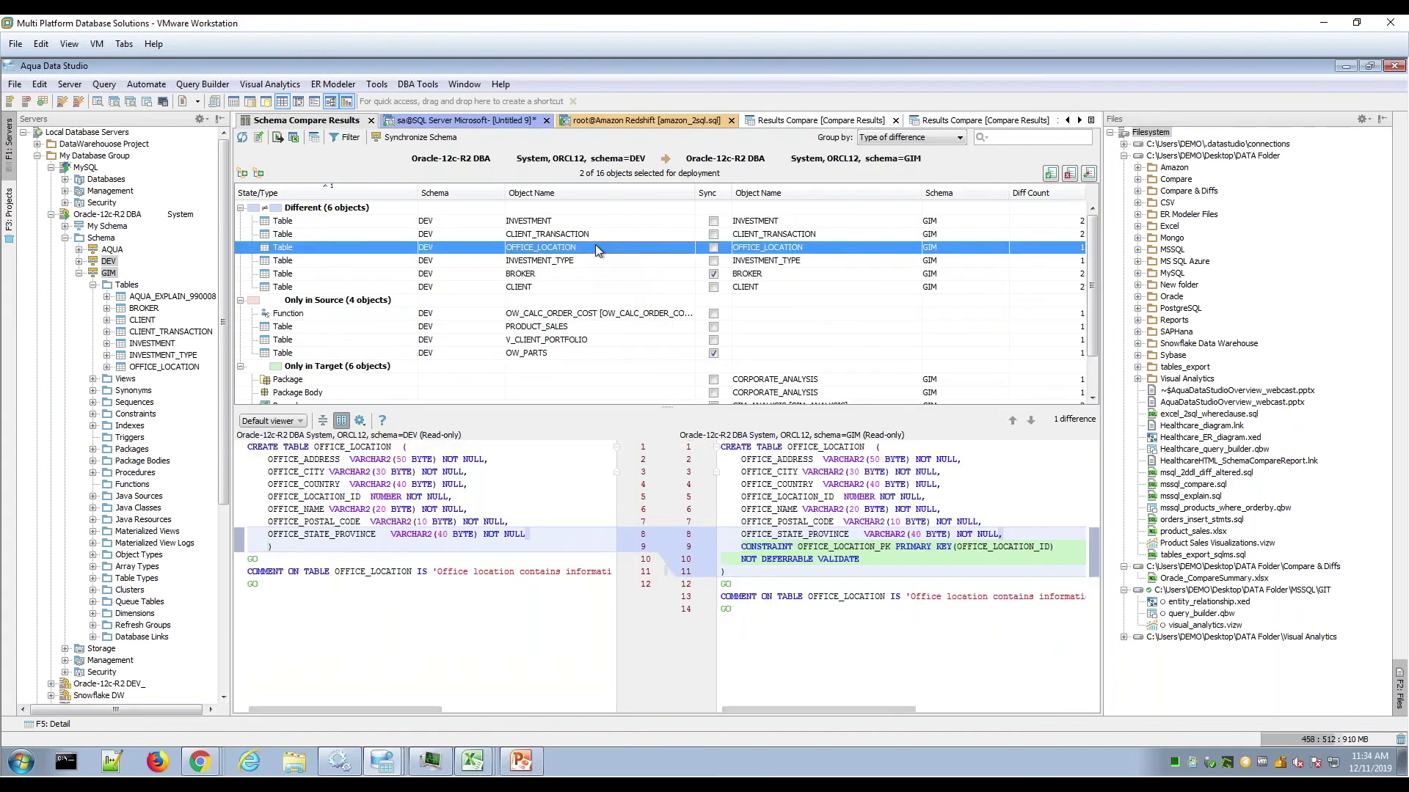
- Examine the CLIENT_TRANSACTION table's constraint and index differences between DEV and GIM, enlarging the script comparison area
{"action": "left_click", "coordinate": [654, 237]}
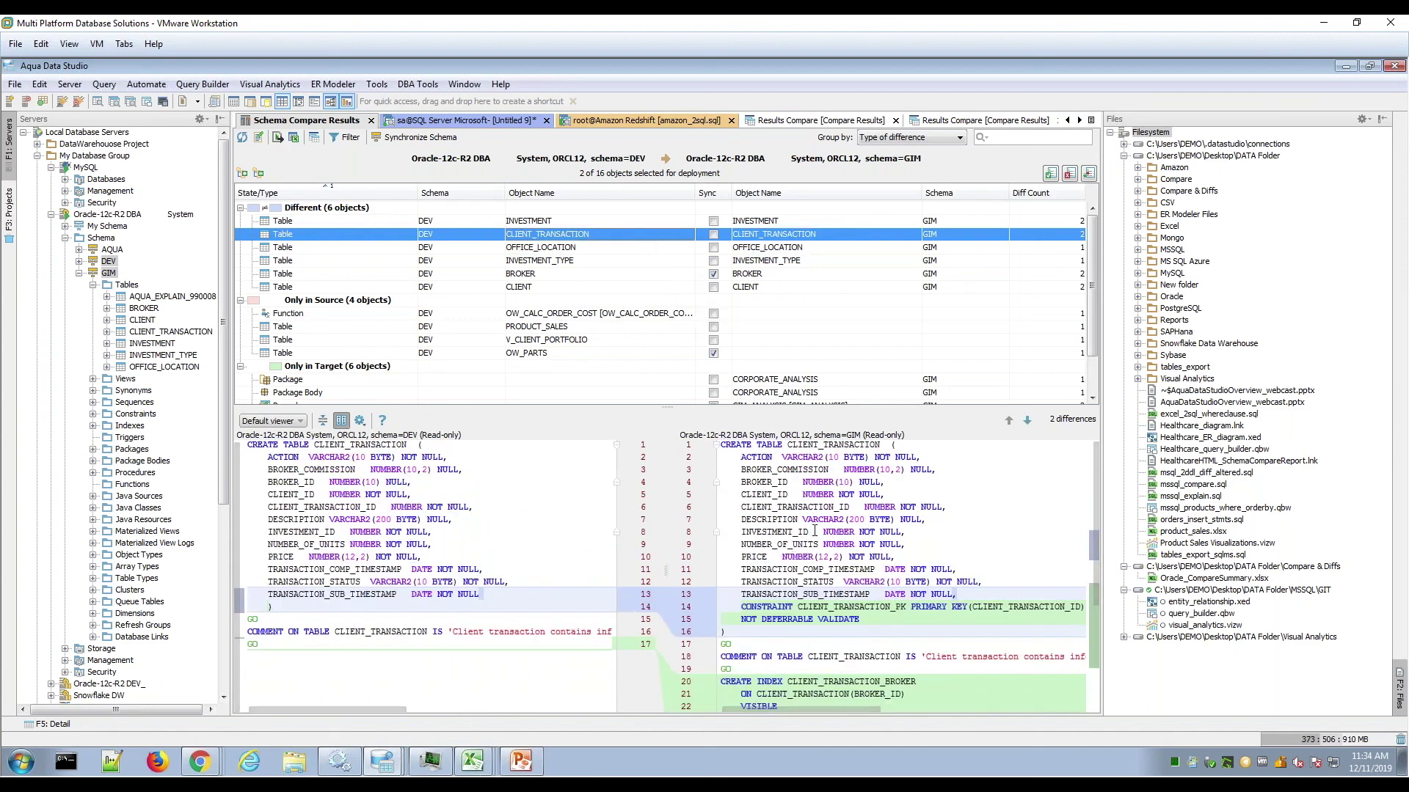
{"action": "scroll", "coordinate": [815, 530], "scroll_direction": "down", "scroll_amount": 4}
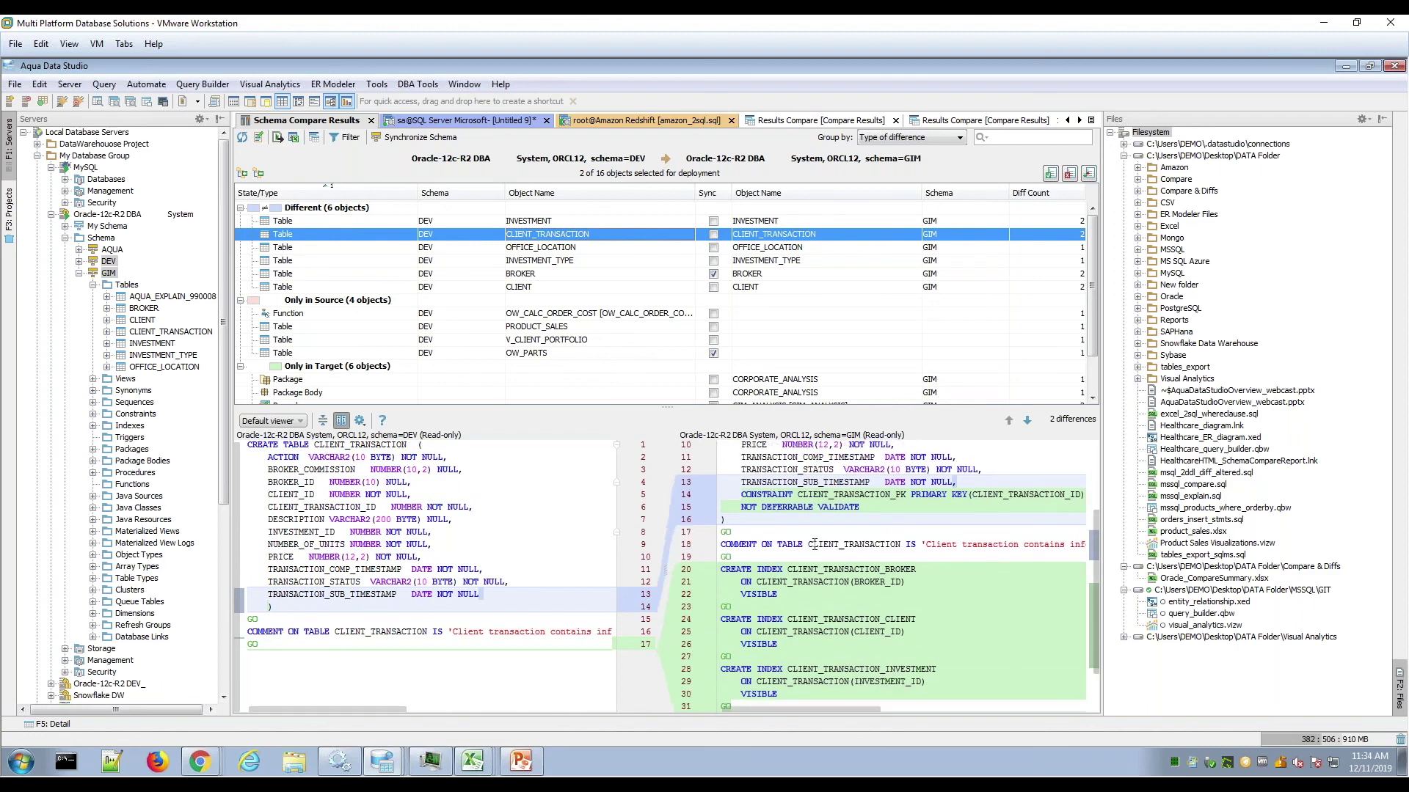
{"action": "scroll", "coordinate": [814, 547], "scroll_direction": "up", "scroll_amount": 2}
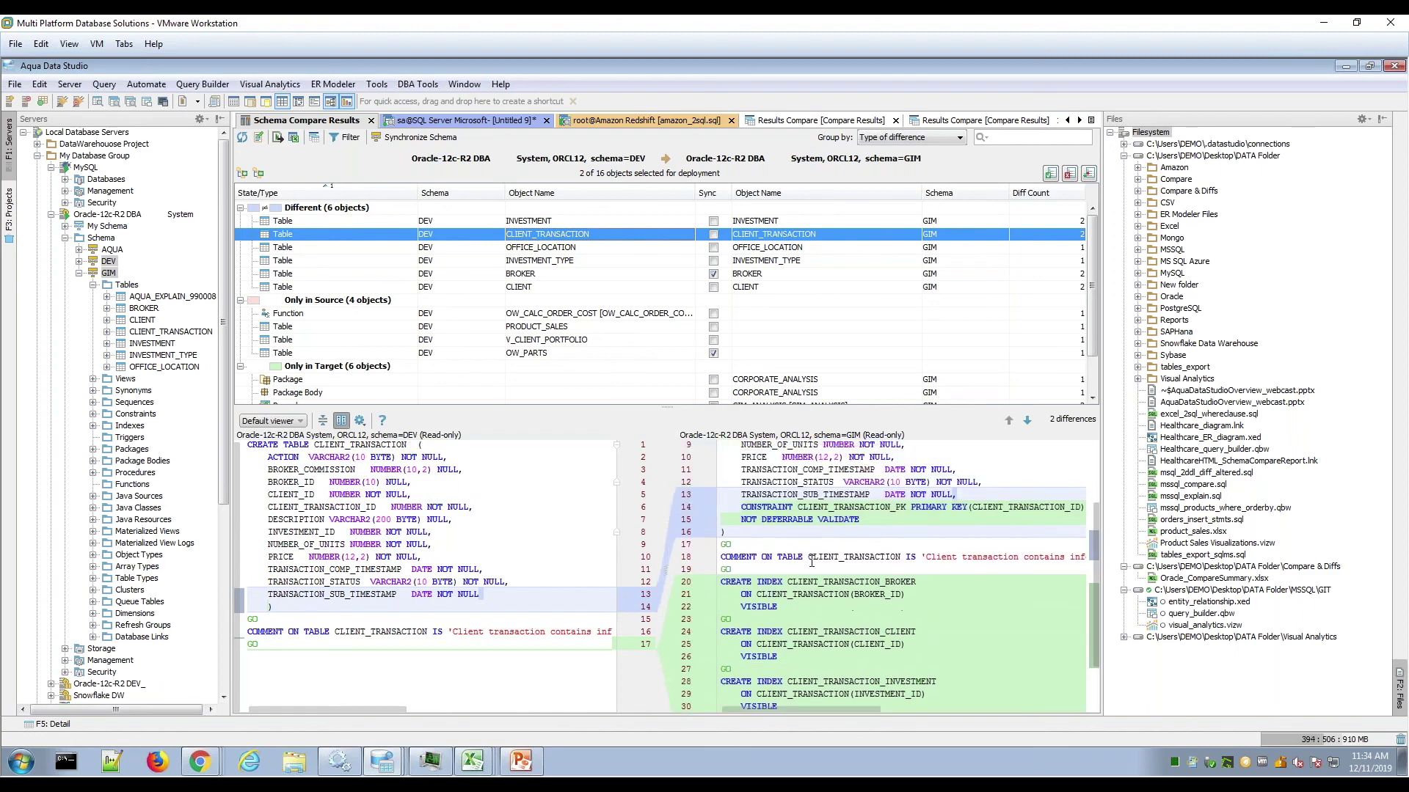
{"action": "scroll", "coordinate": [811, 562], "scroll_direction": "up", "scroll_amount": 1}
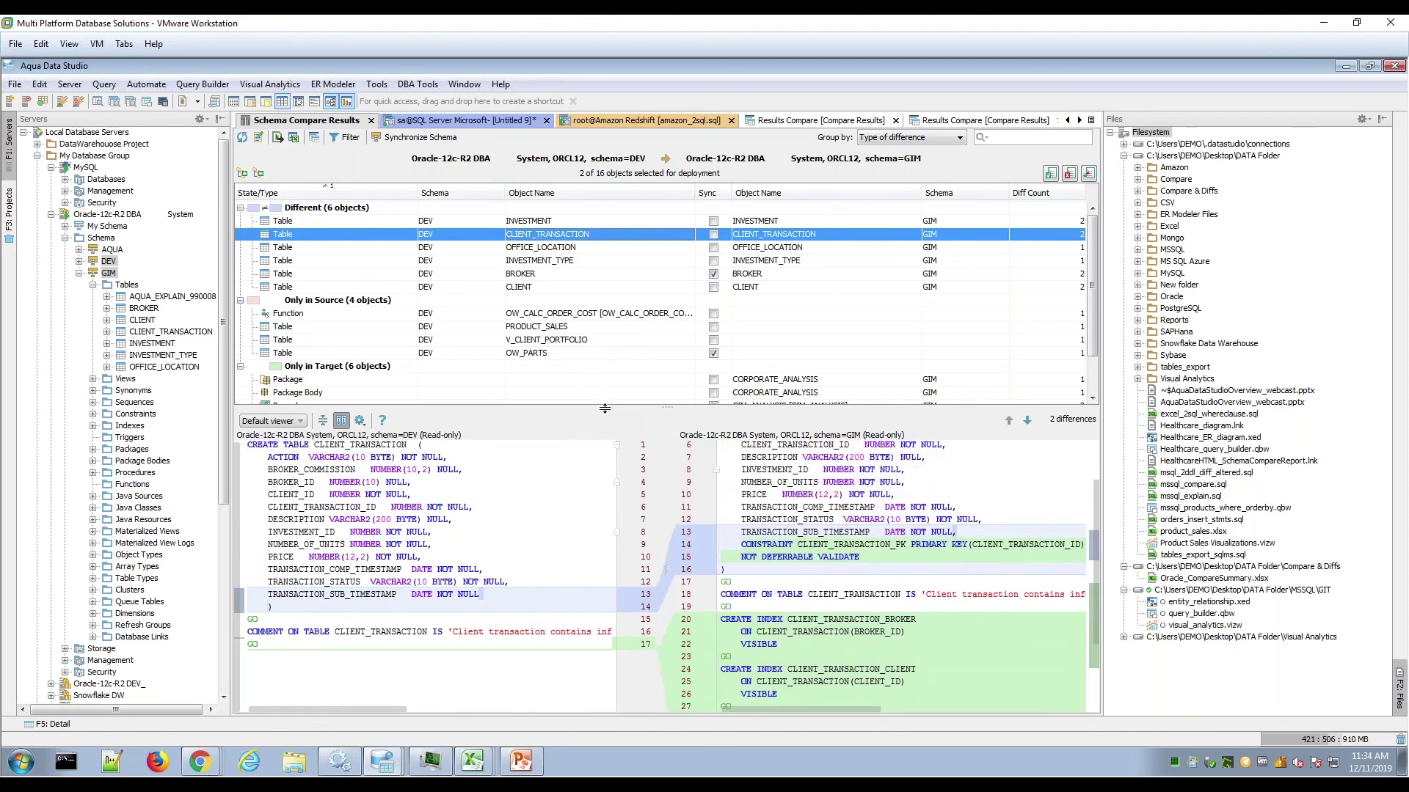
{"action": "left_click_drag", "start_coordinate": [606, 408], "coordinate": [606, 328]}
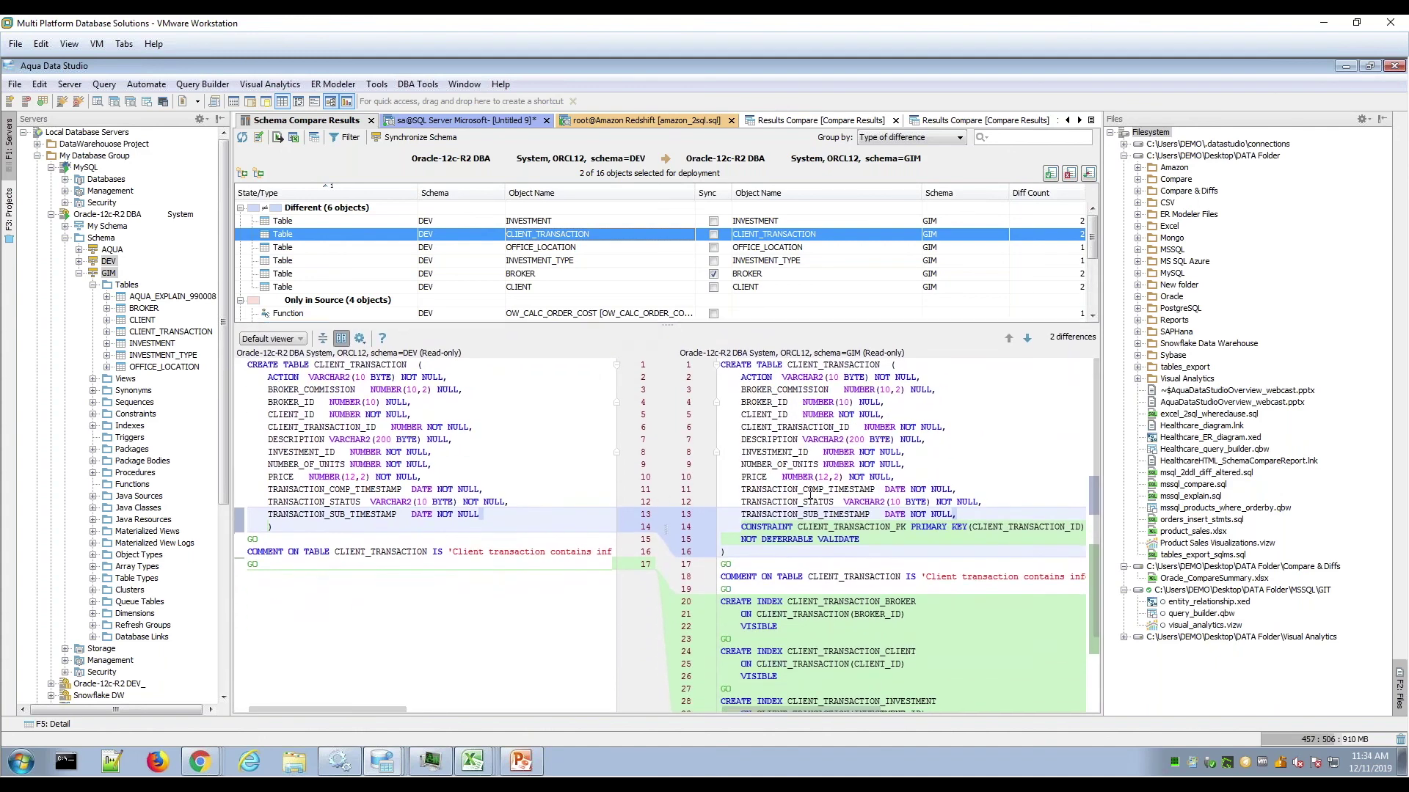
{"action": "scroll", "coordinate": [811, 497], "scroll_direction": "down", "scroll_amount": 2}
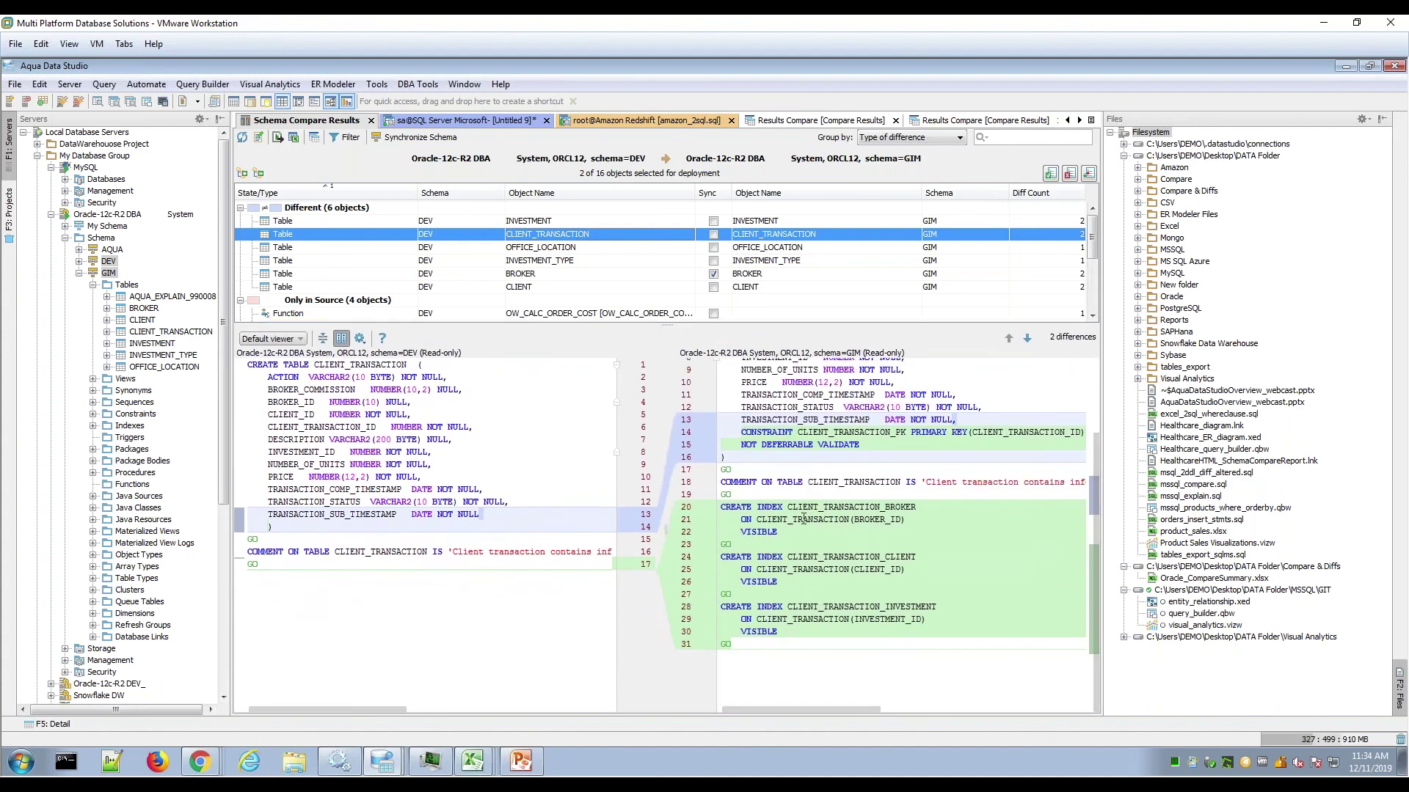
{"action": "scroll", "coordinate": [804, 519], "scroll_direction": "up", "scroll_amount": 2}
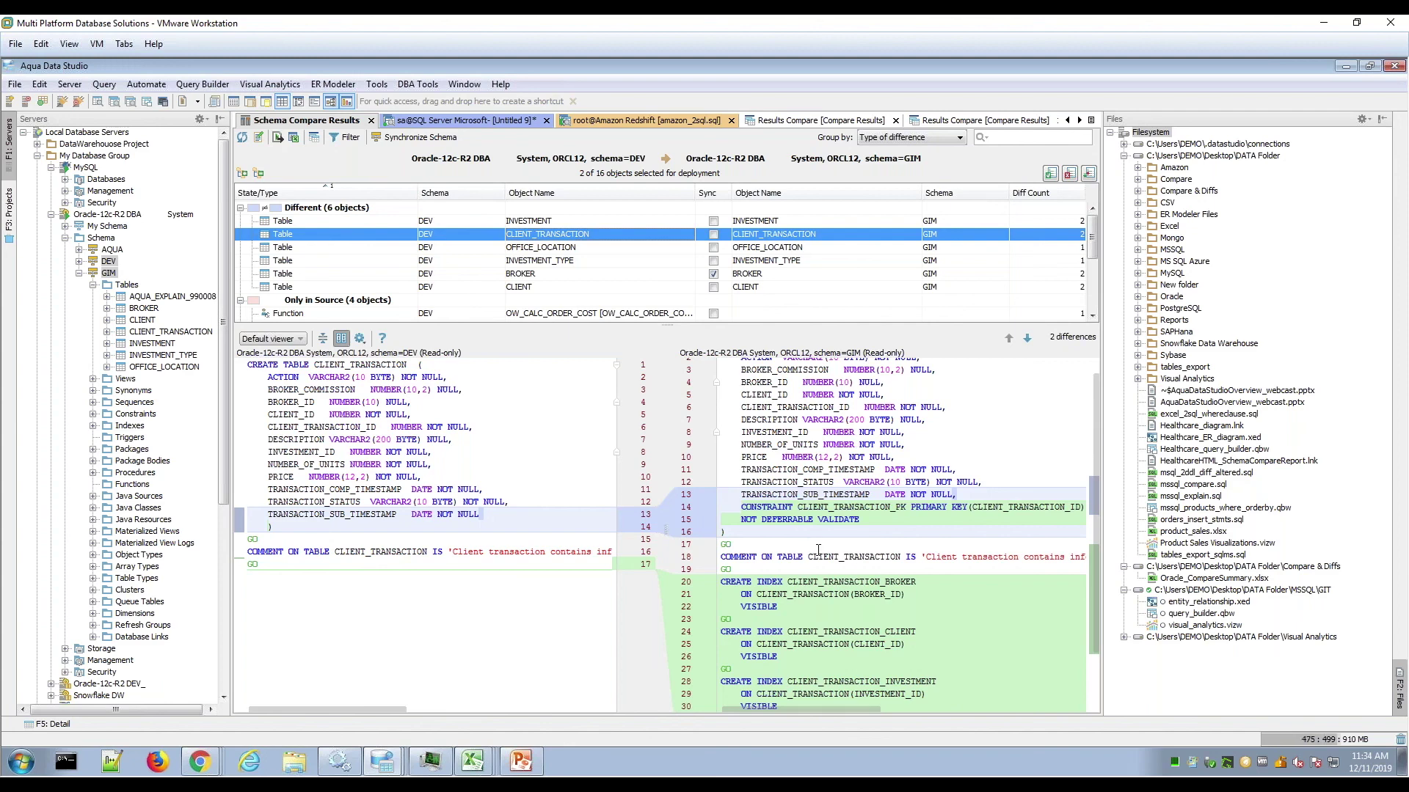
- Reopen the Tab Compare results for client_info_gim.sql and mssql_gim_complex.sql
{"action": "left_click", "coordinate": [1091, 119]}
{"action": "left_click", "coordinate": [1007, 440]}
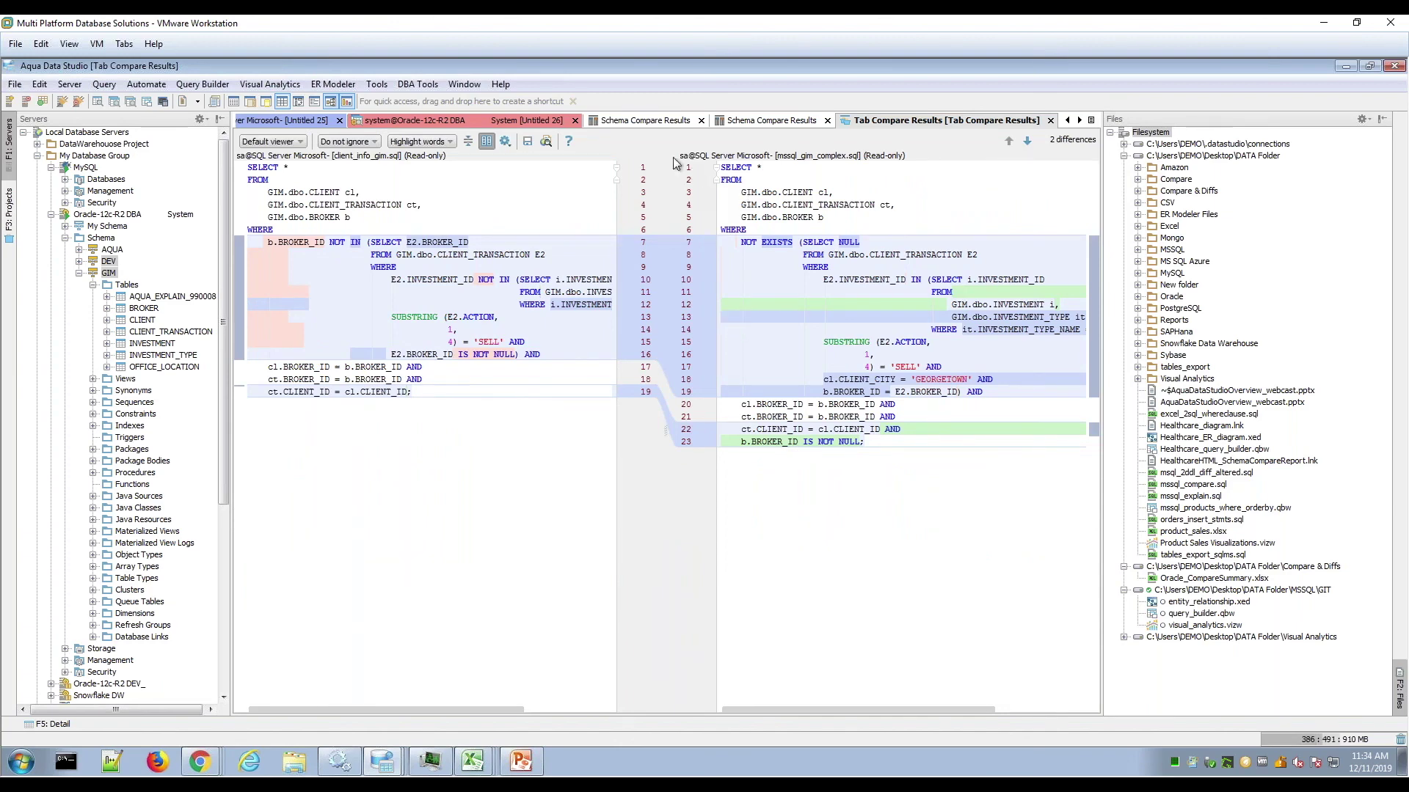
- Run a Directory Compare with DATA Folder\Compare\directoryA as the source and directoryB as the target
{"action": "left_click", "coordinate": [402, 85]}
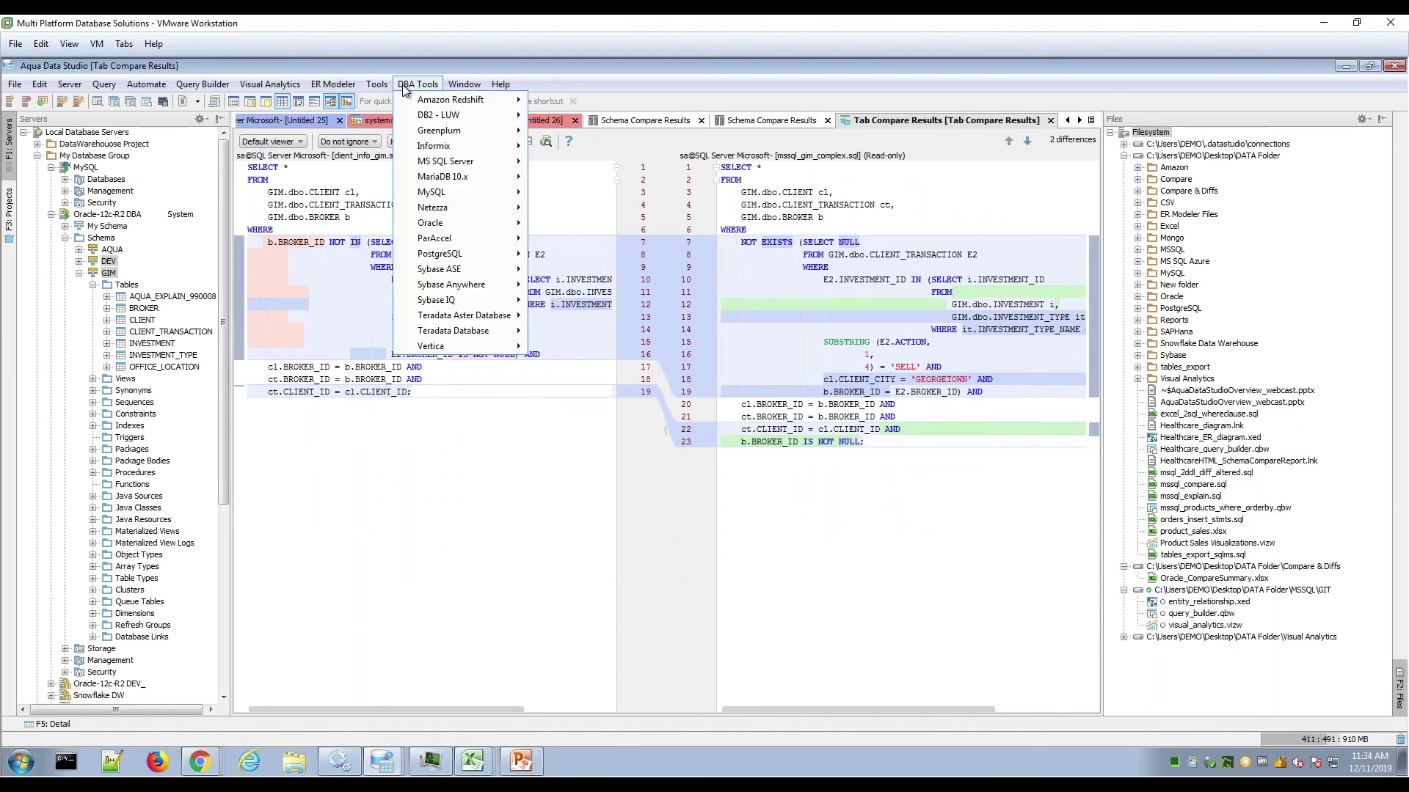
{"action": "mouse_move", "coordinate": [377, 84]}
{"action": "mouse_move", "coordinate": [409, 193]}
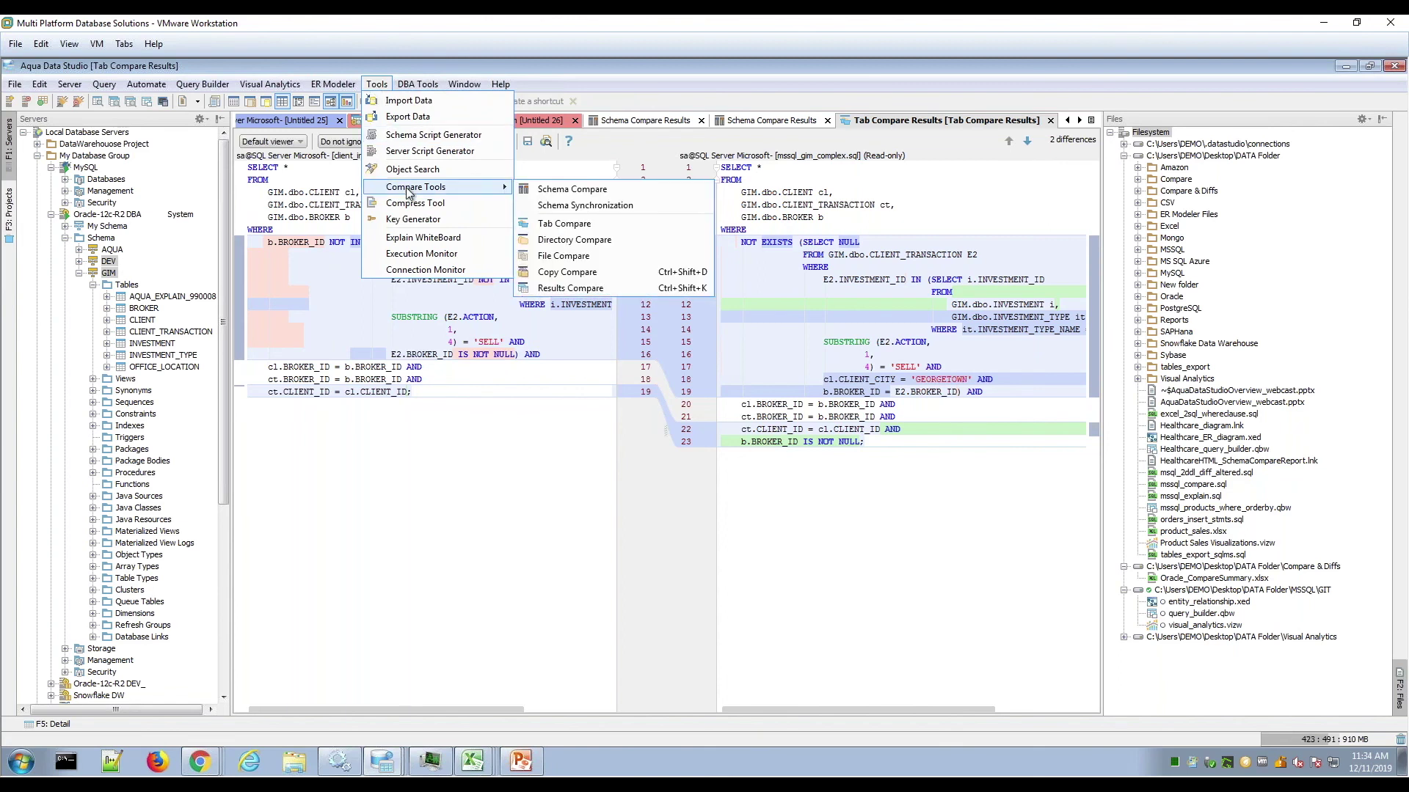
{"action": "left_click", "coordinate": [607, 242]}
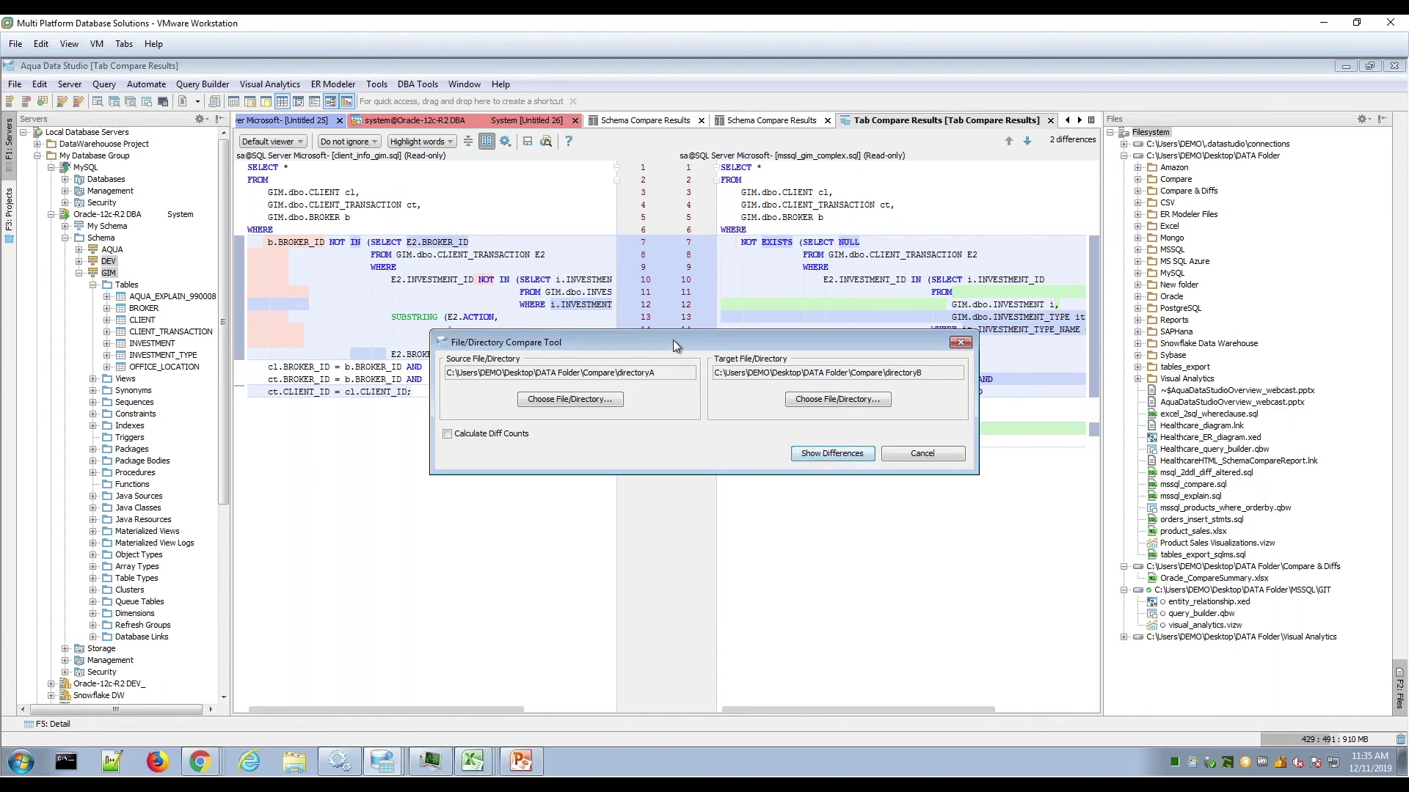
{"action": "left_click_drag", "start_coordinate": [672, 341], "coordinate": [583, 309]}
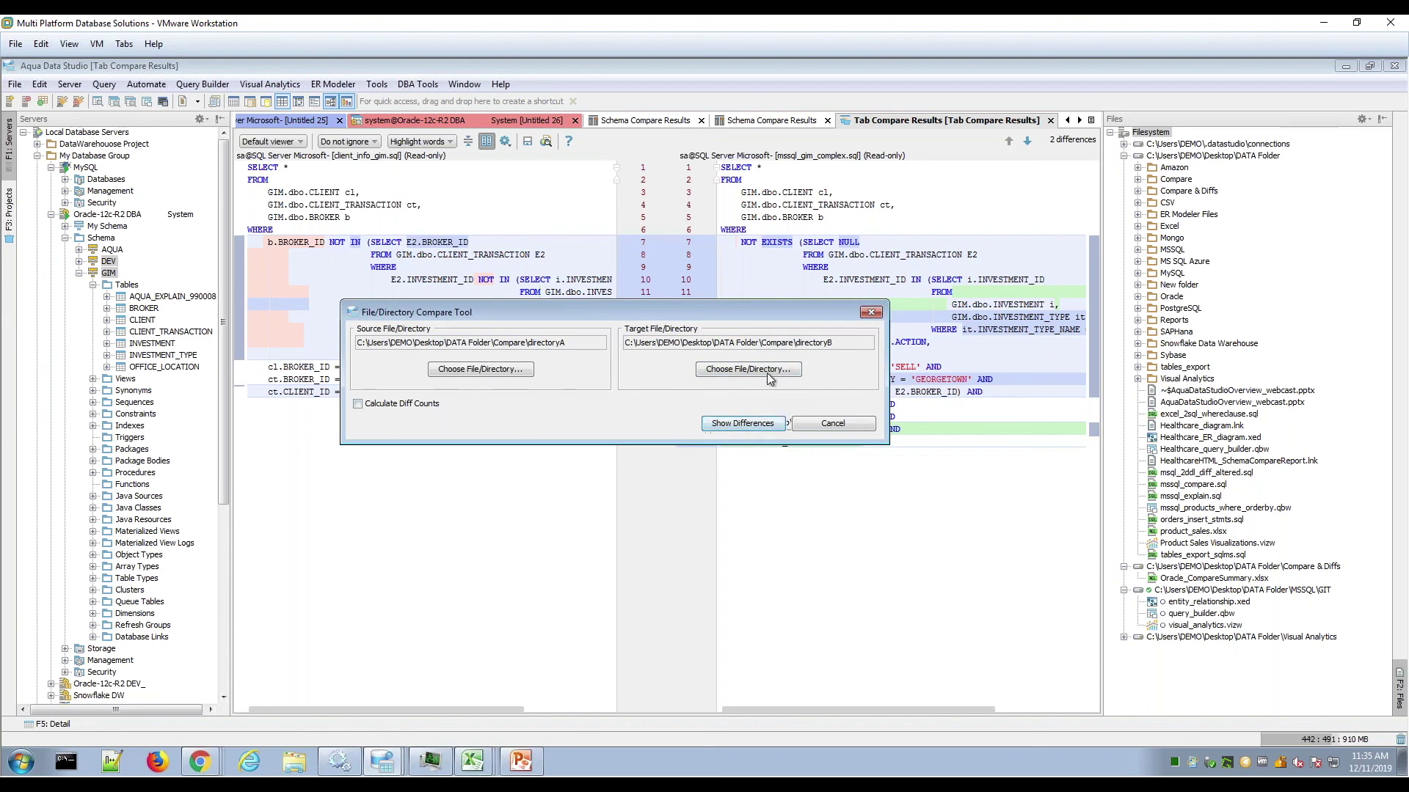
{"action": "left_click", "coordinate": [742, 424]}
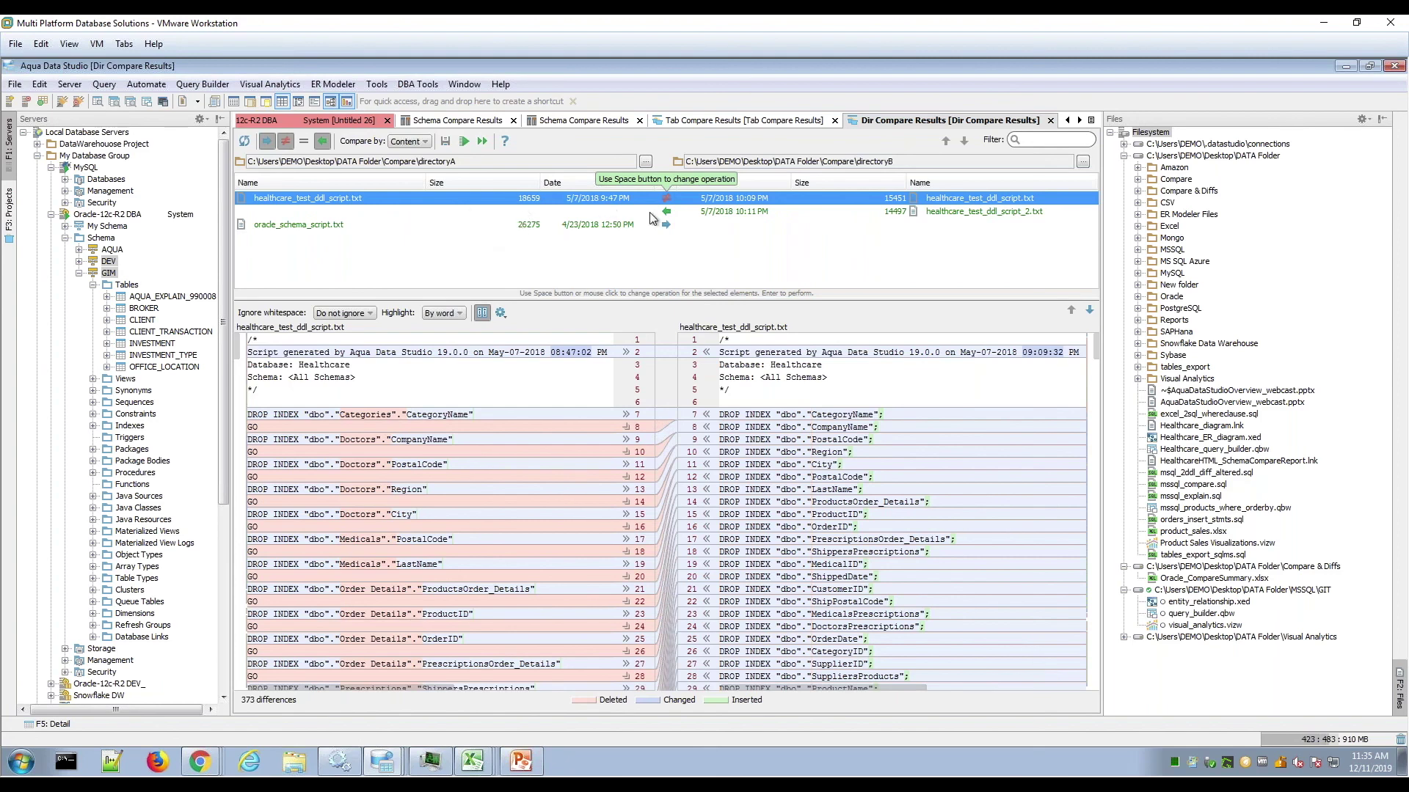
- Preview healthcare_test_ddl_script_2.txt and oracle_schema_script.txt in the directory comparison, ending on the healthcare_test_ddl_script.txt pair
{"action": "left_click", "coordinate": [484, 212]}
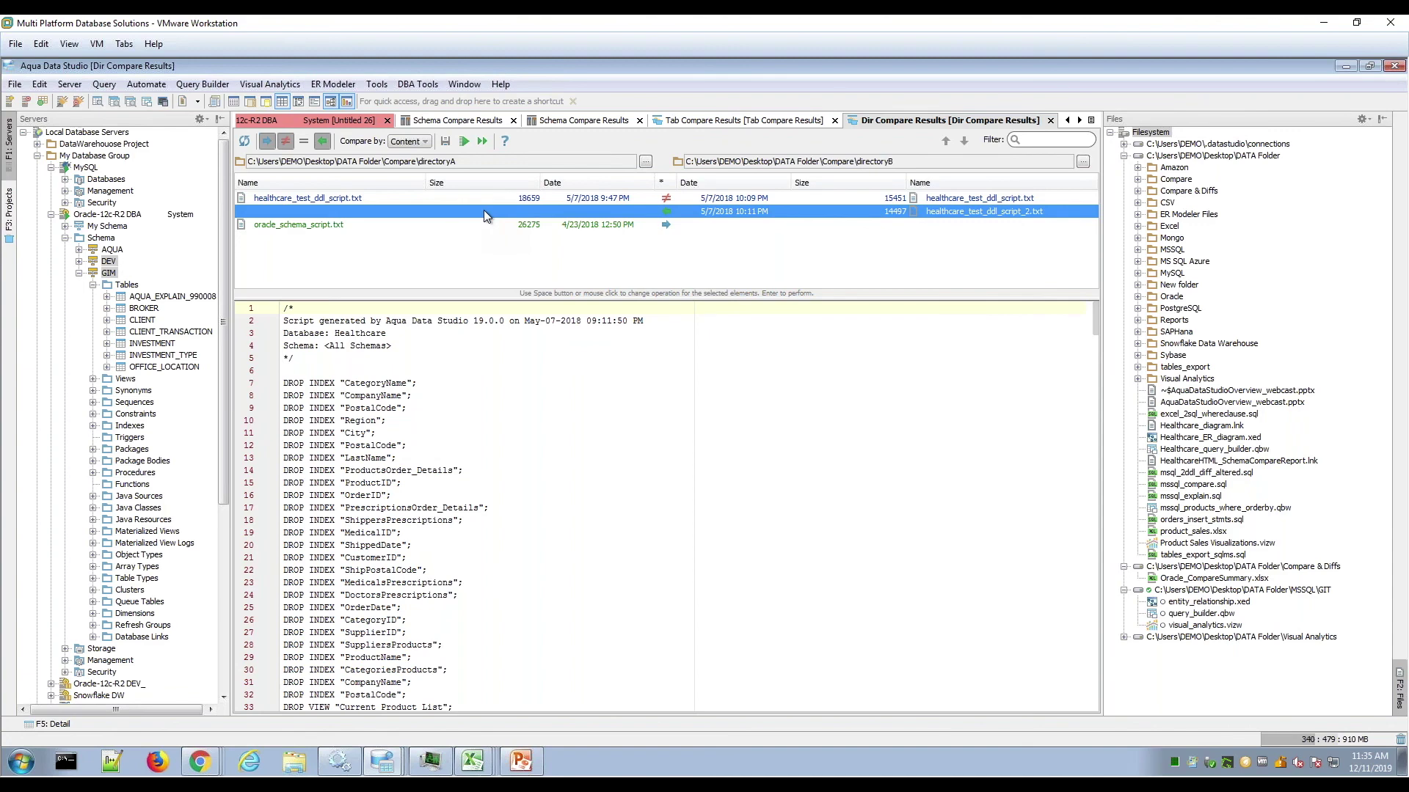
{"action": "left_click", "coordinate": [489, 223]}
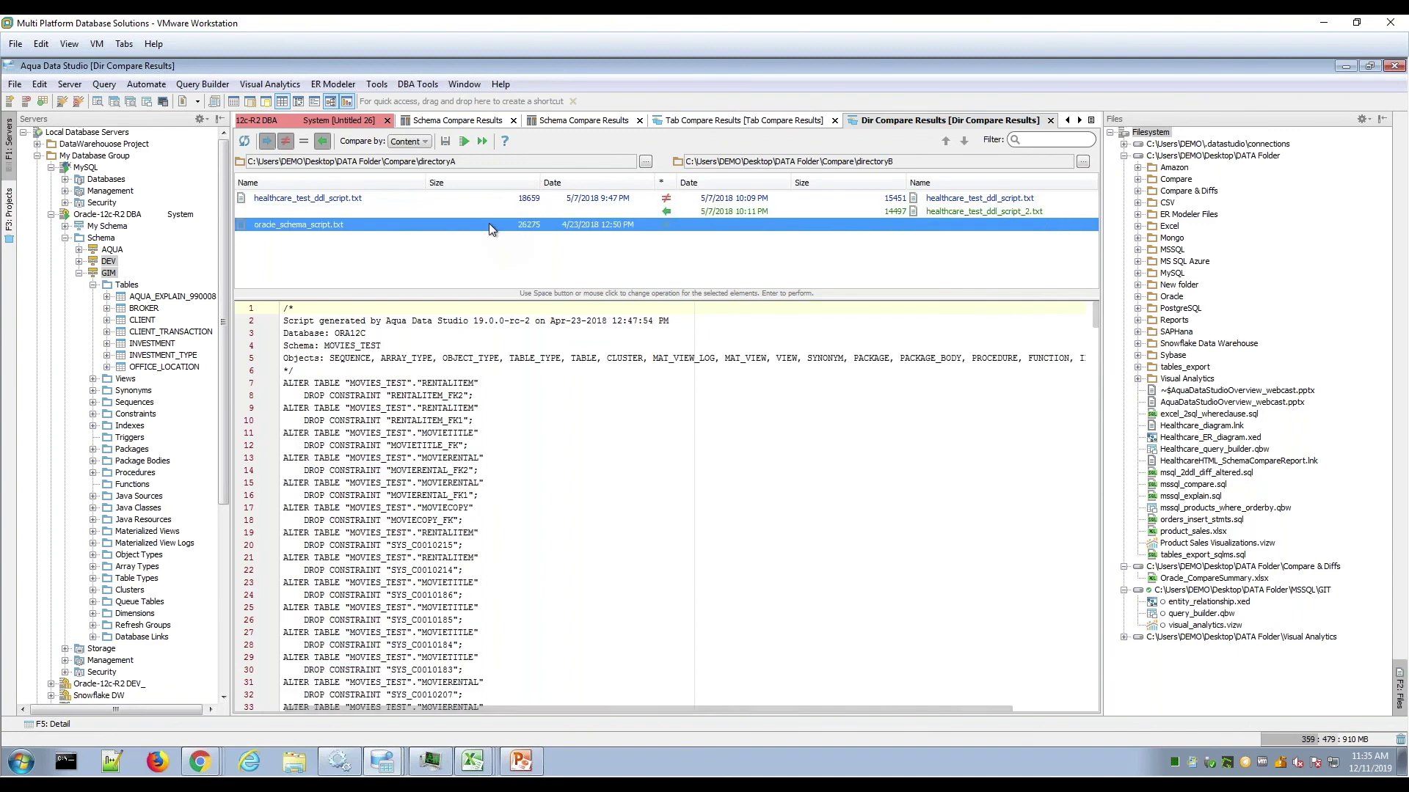
{"action": "left_click", "coordinate": [487, 212]}
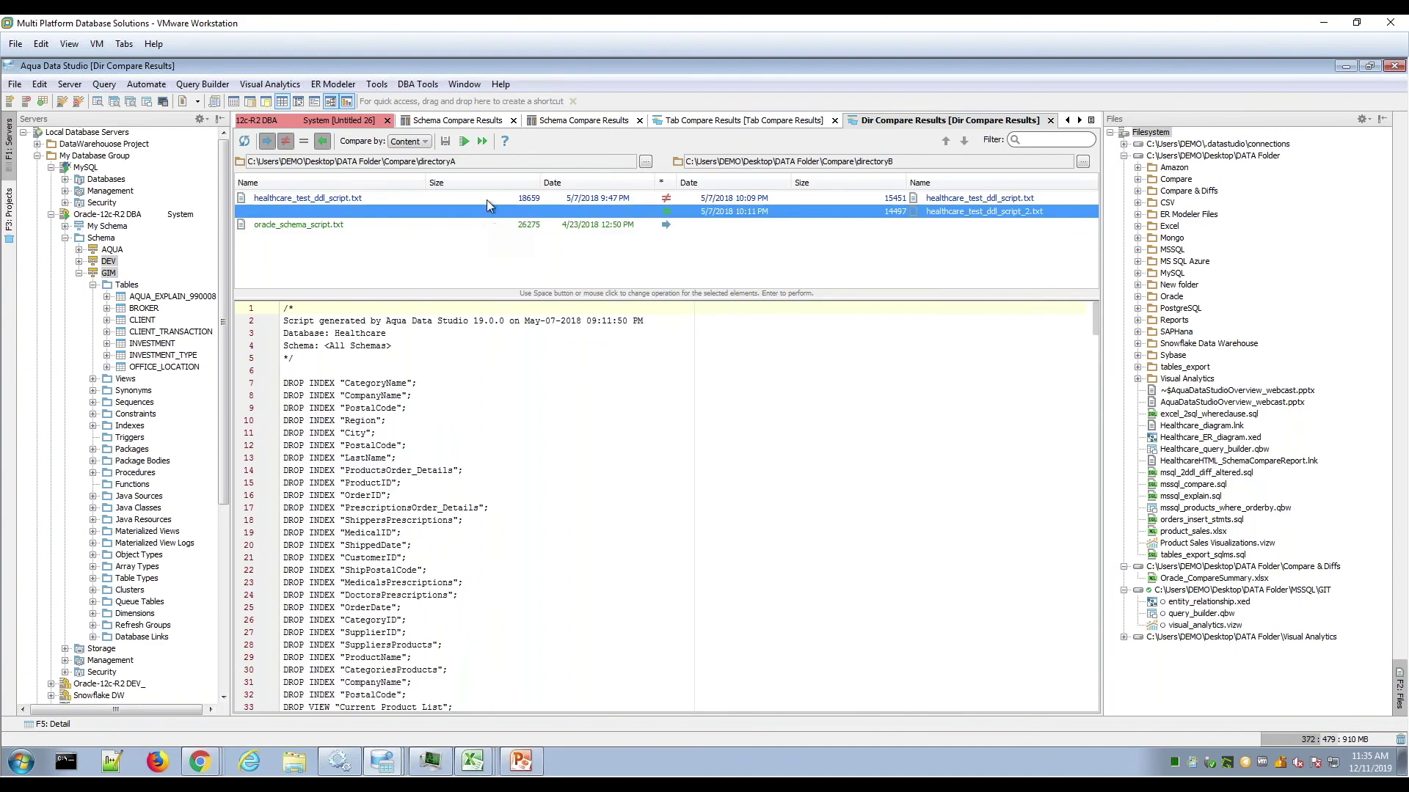
{"action": "left_click", "coordinate": [487, 200]}
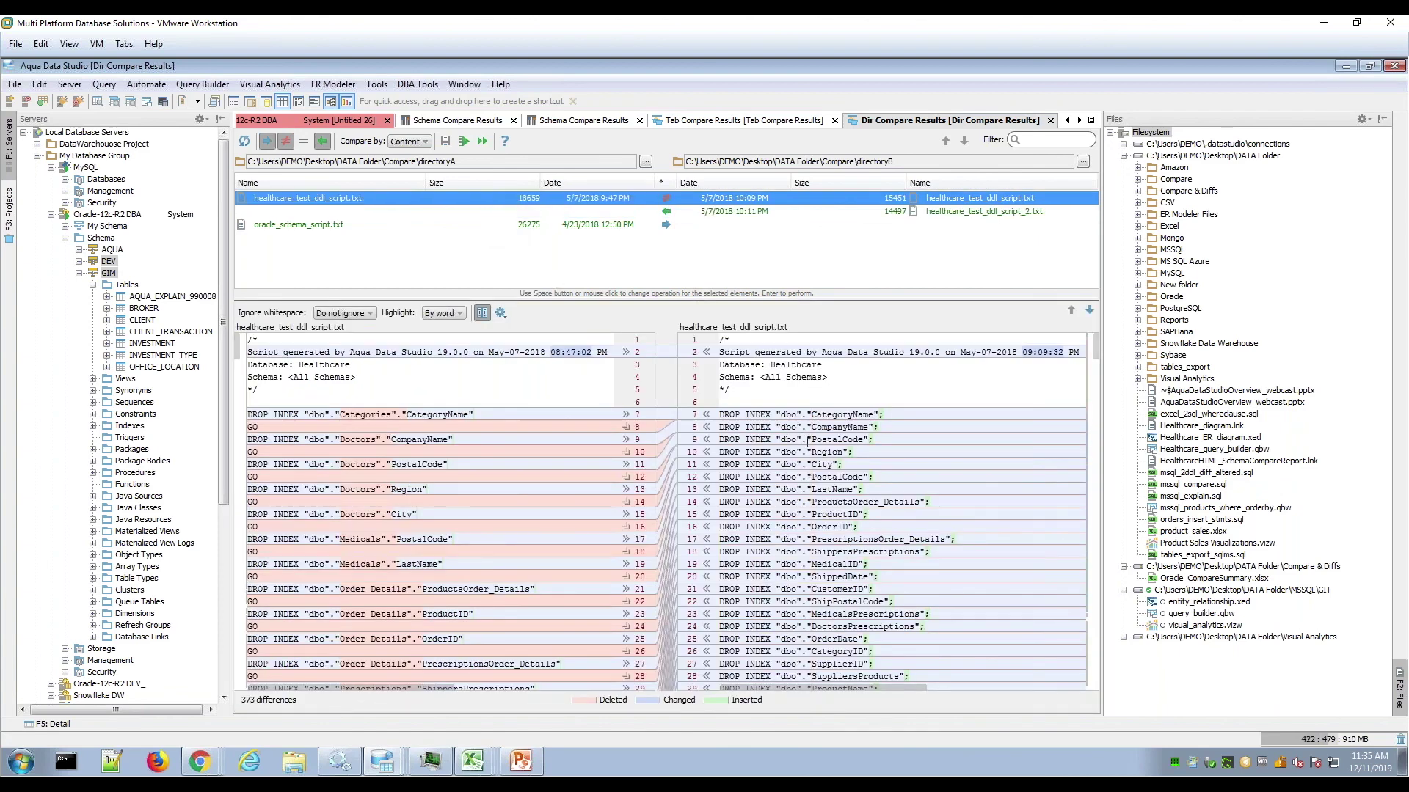
- Examine the differences between the two healthcare_test_ddl_script.txt versions, covering the drop statements, table definitions and constraints
{"action": "scroll", "coordinate": [801, 502], "scroll_direction": "down", "scroll_amount": 1}
{"action": "scroll", "coordinate": [797, 541], "scroll_direction": "down", "scroll_amount": 6}
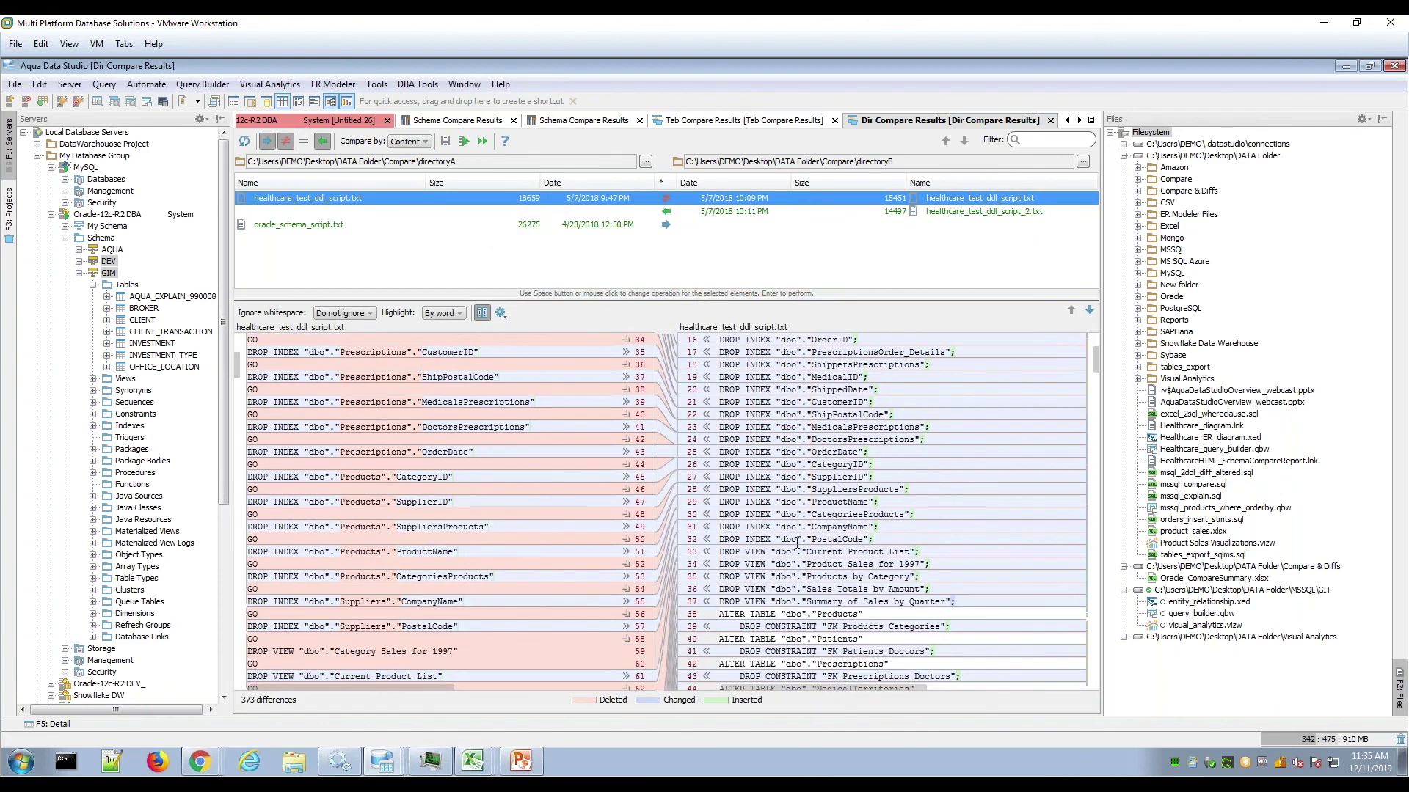
{"action": "scroll", "coordinate": [793, 521], "scroll_direction": "down", "scroll_amount": 14}
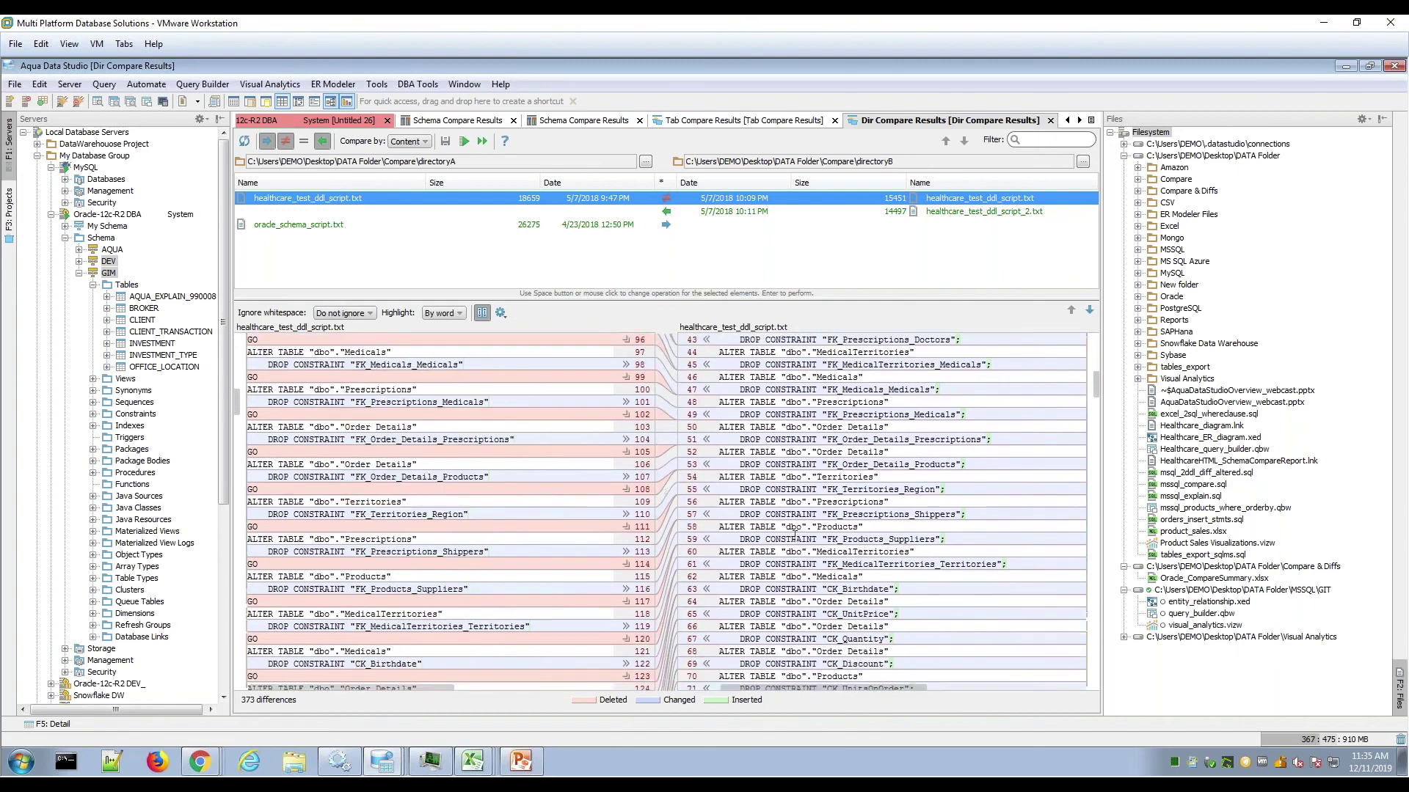
{"action": "left_click_drag", "start_coordinate": [1095, 414], "coordinate": [1093, 478]}
{"action": "scroll", "coordinate": [940, 477], "scroll_direction": "up", "scroll_amount": 6}
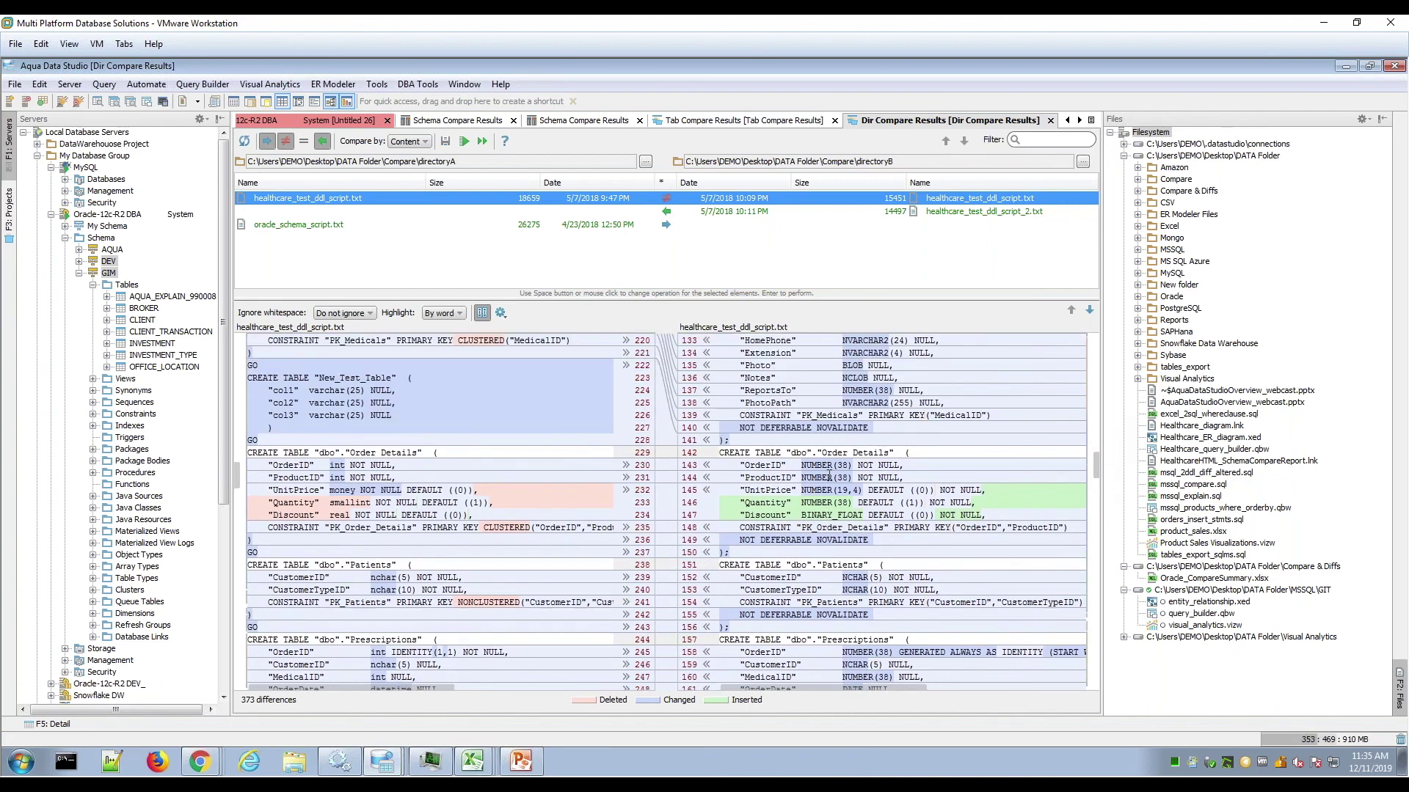
{"action": "scroll", "coordinate": [843, 434], "scroll_direction": "down", "scroll_amount": 3}
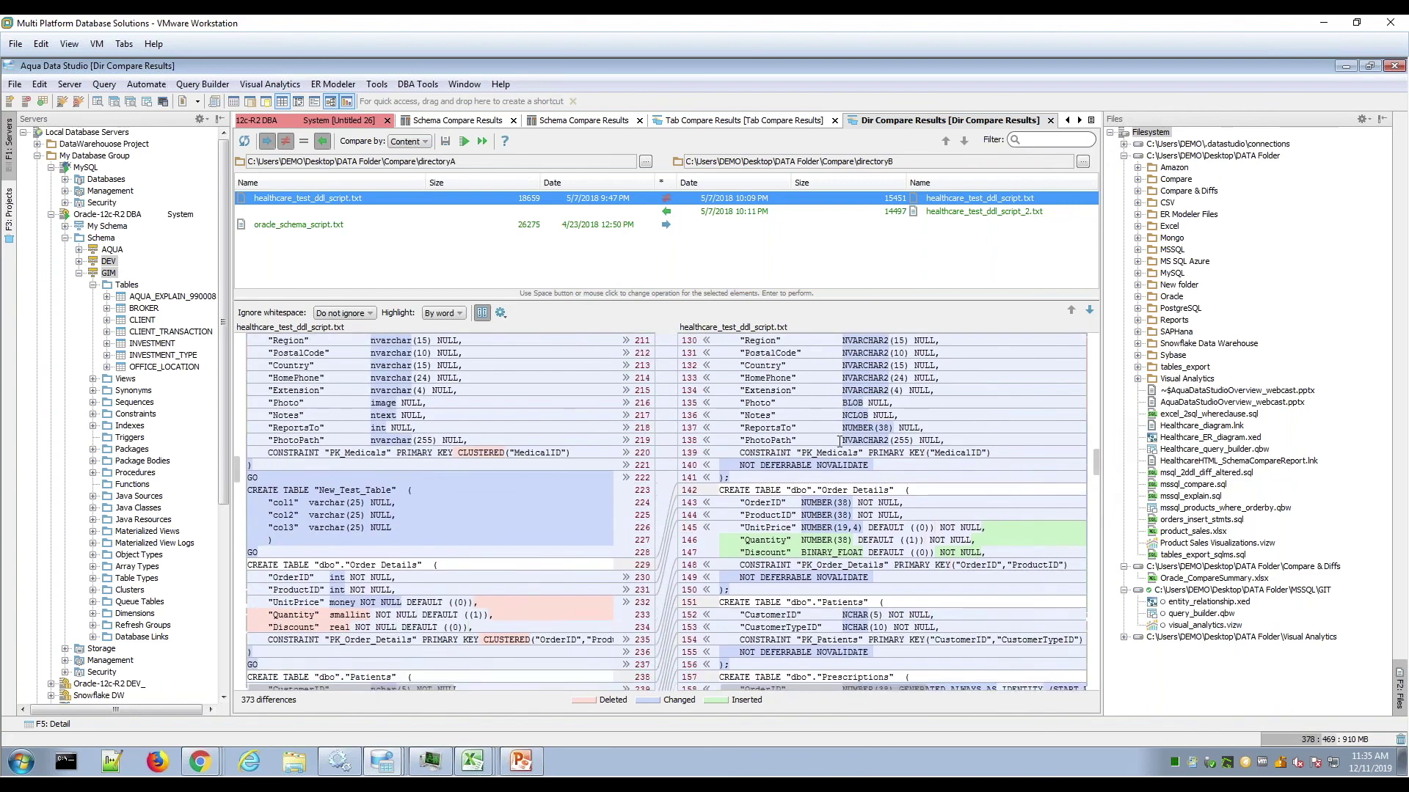
{"action": "scroll", "coordinate": [795, 446], "scroll_direction": "down", "scroll_amount": 5}
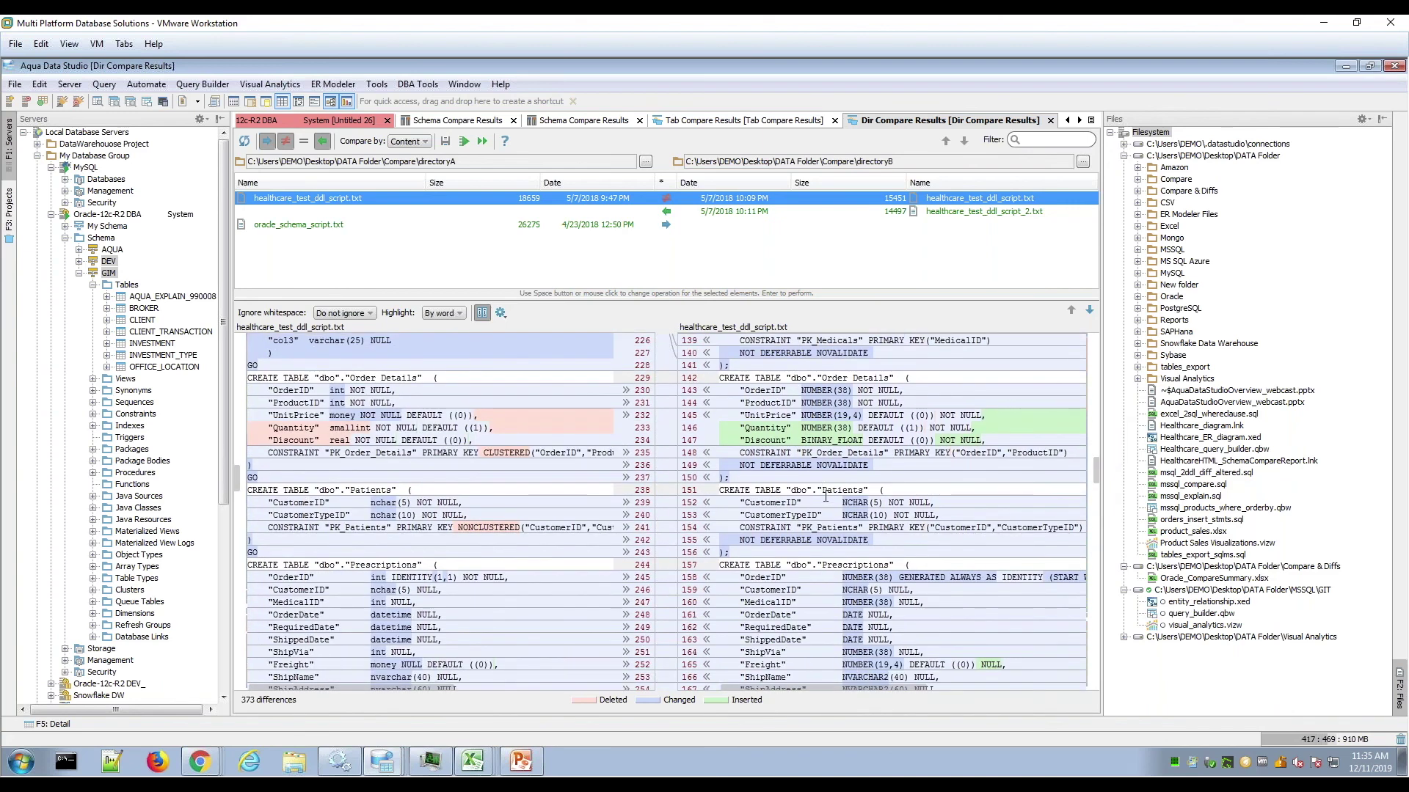
{"action": "scroll", "coordinate": [830, 508], "scroll_direction": "down", "scroll_amount": 8}
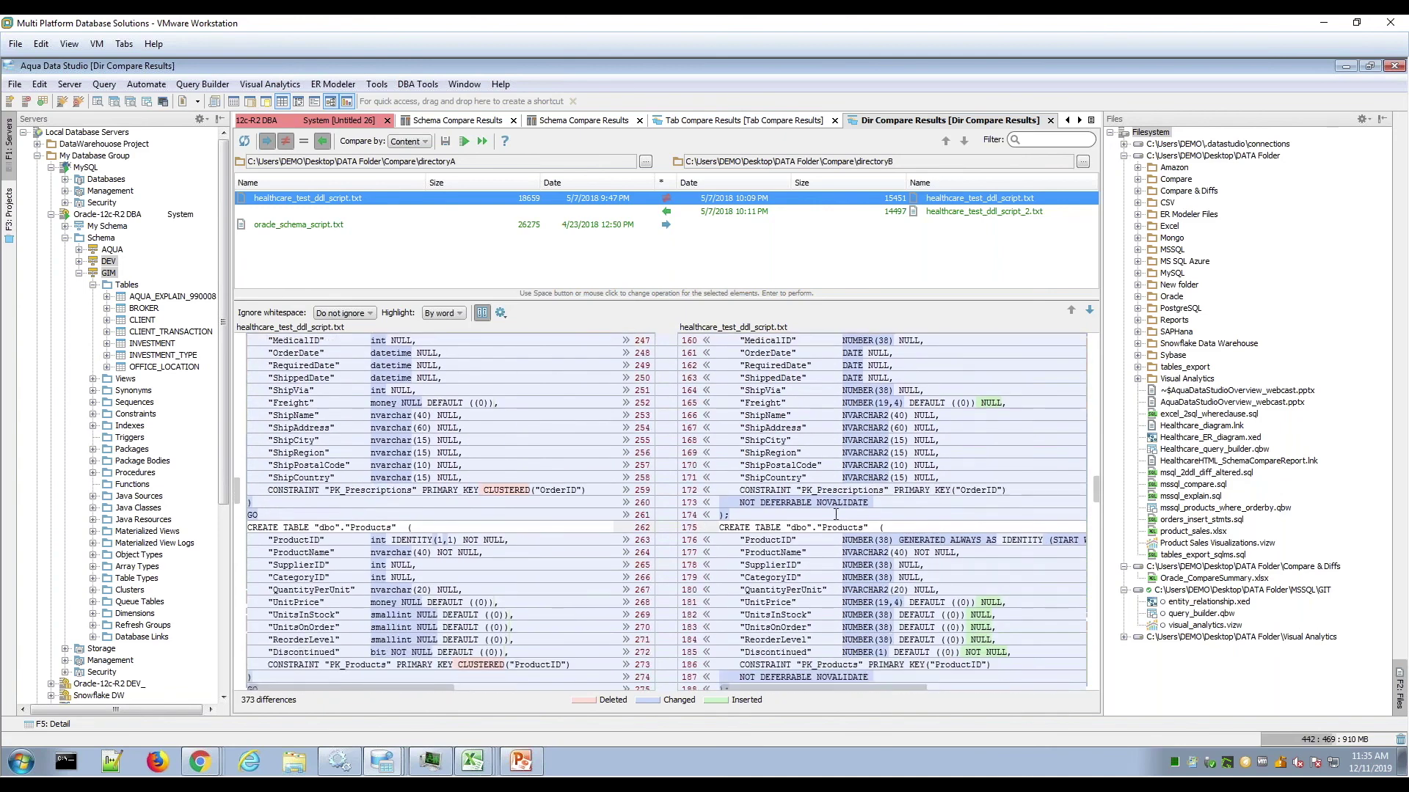
{"action": "scroll", "coordinate": [890, 492], "scroll_direction": "down", "scroll_amount": 2}
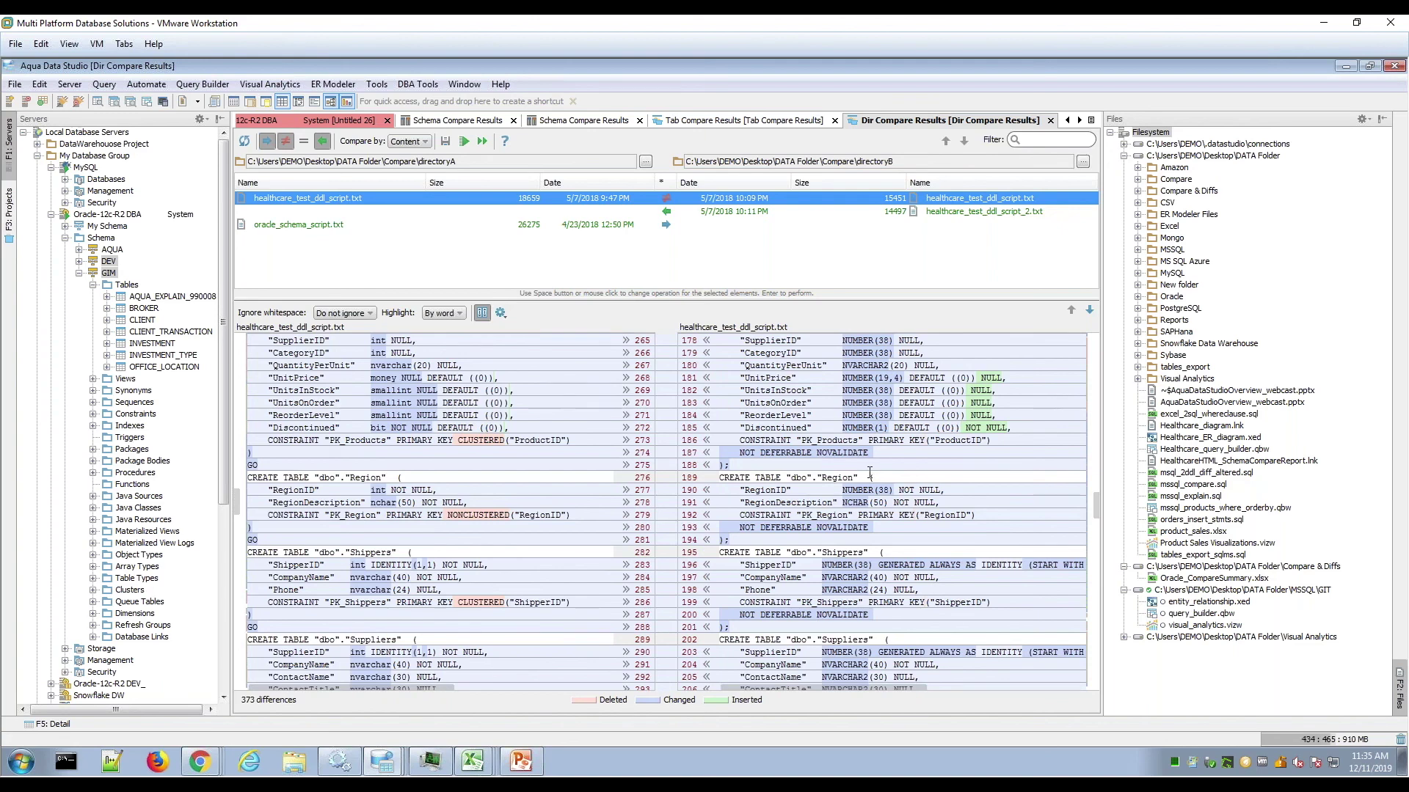
{"action": "scroll", "coordinate": [967, 449], "scroll_direction": "down", "scroll_amount": 8}
{"action": "scroll", "coordinate": [861, 498], "scroll_direction": "down", "scroll_amount": 2}
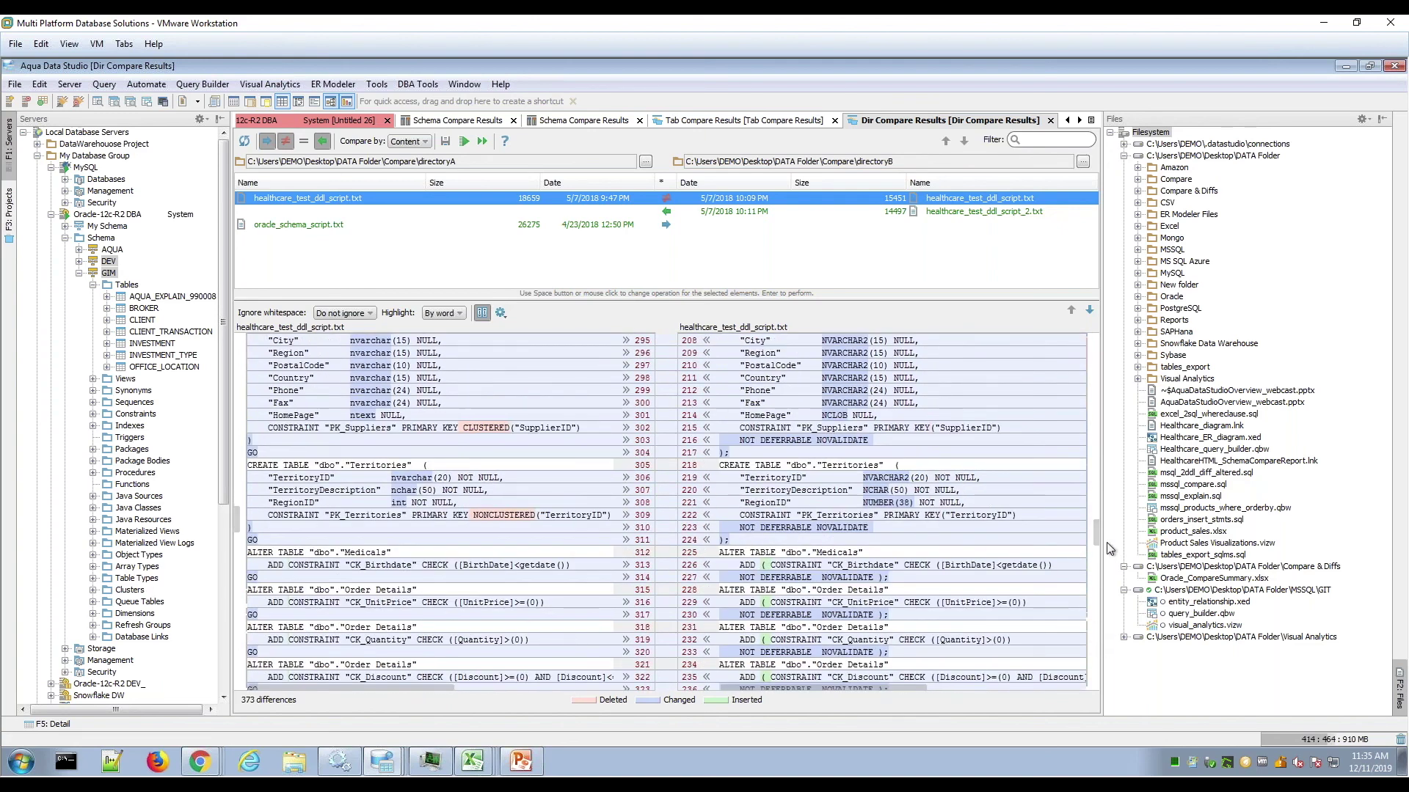
{"action": "left_click_drag", "start_coordinate": [1098, 529], "coordinate": [1098, 335]}
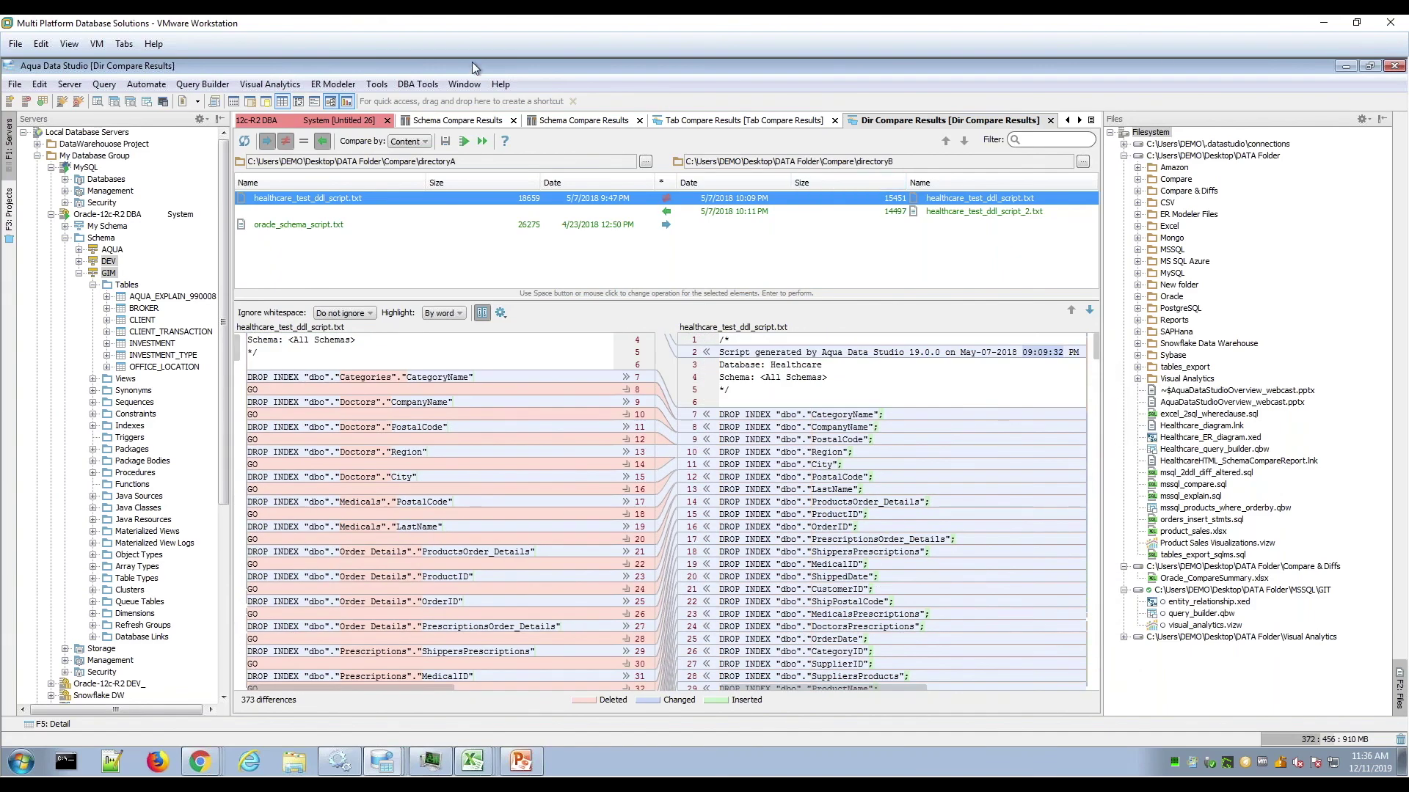
- Run a File Compare of Oracle\client_broker_complex.sql as the source against MSSQL\client_info_gim.sql as the target
{"action": "left_click", "coordinate": [377, 84]}
{"action": "mouse_move", "coordinate": [437, 189]}
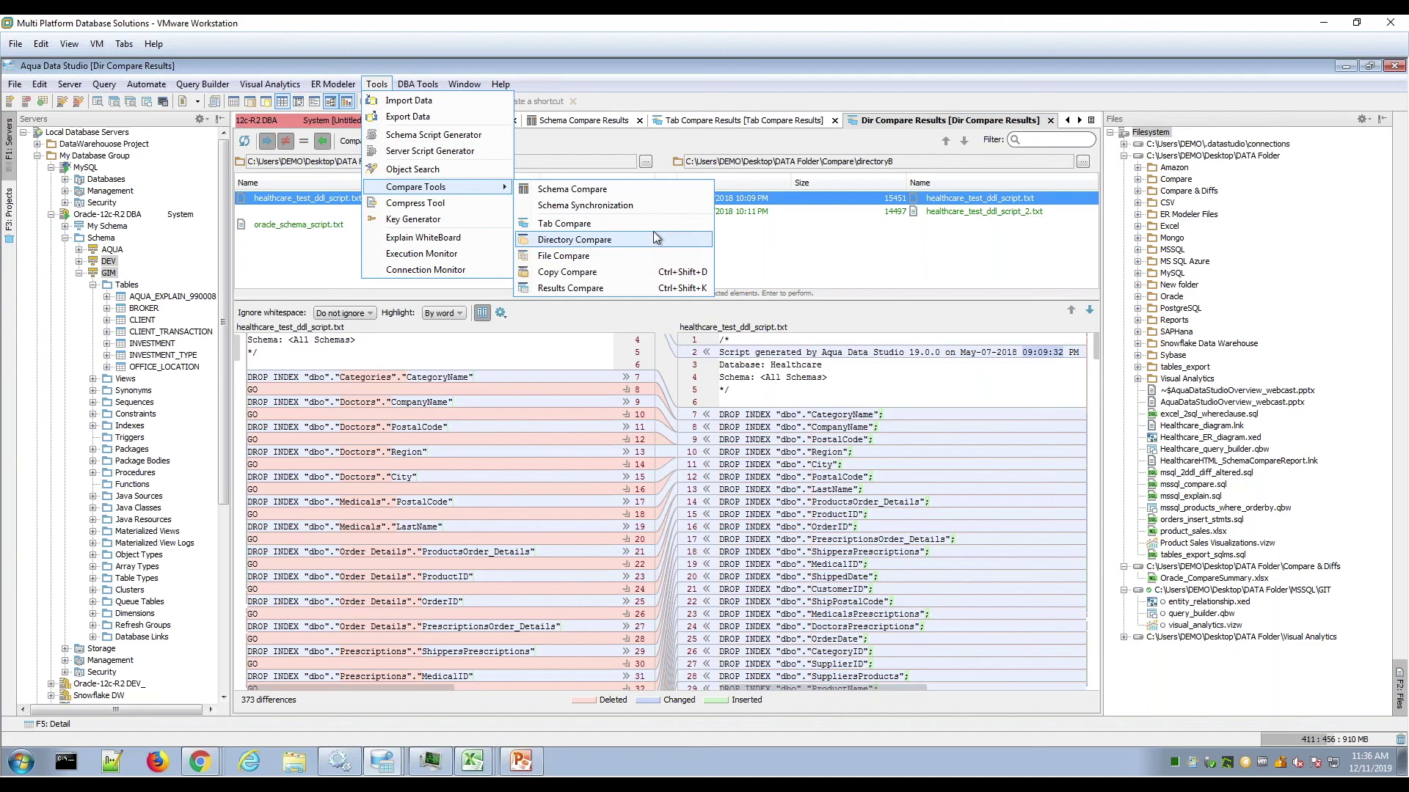
{"action": "left_click", "coordinate": [648, 254]}
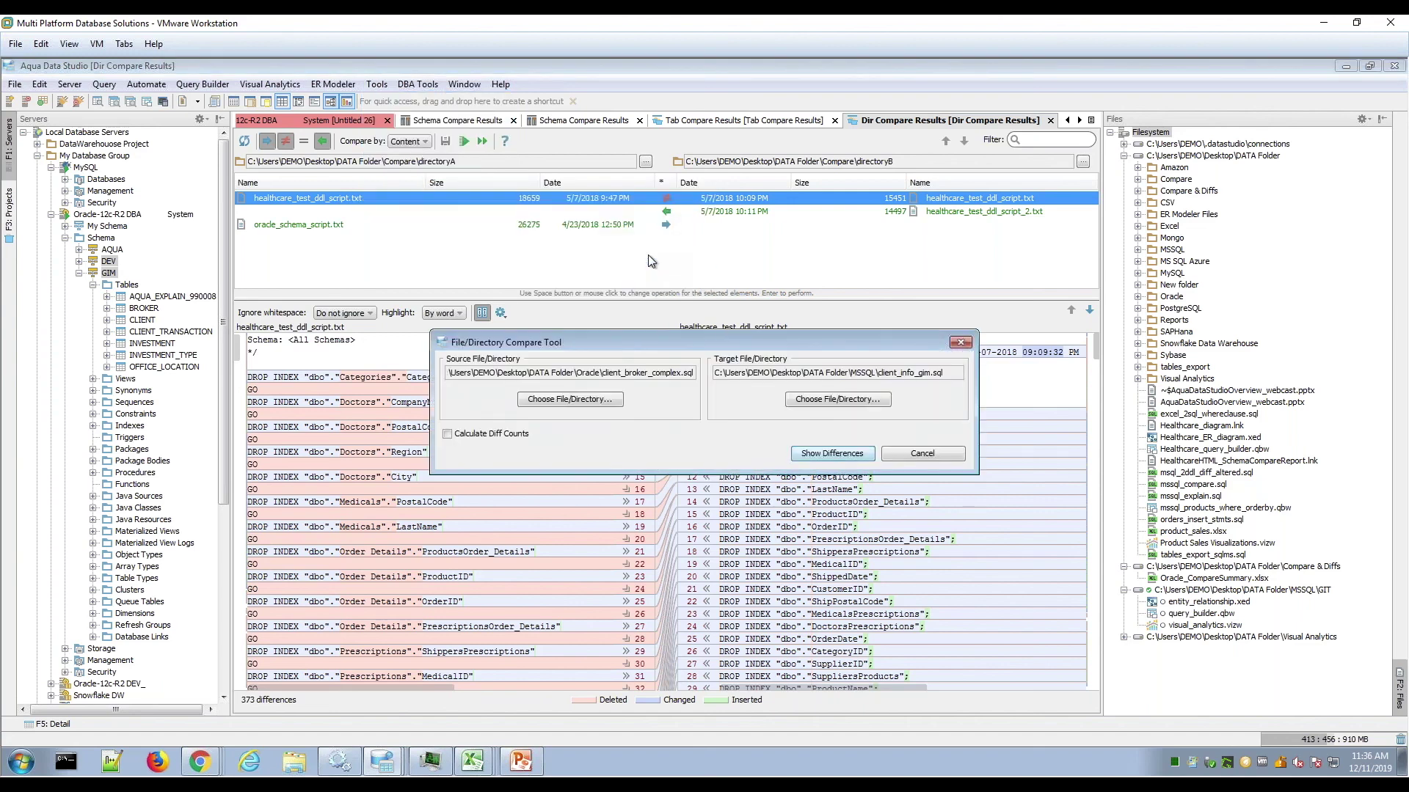
{"action": "left_click_drag", "start_coordinate": [682, 349], "coordinate": [621, 324]}
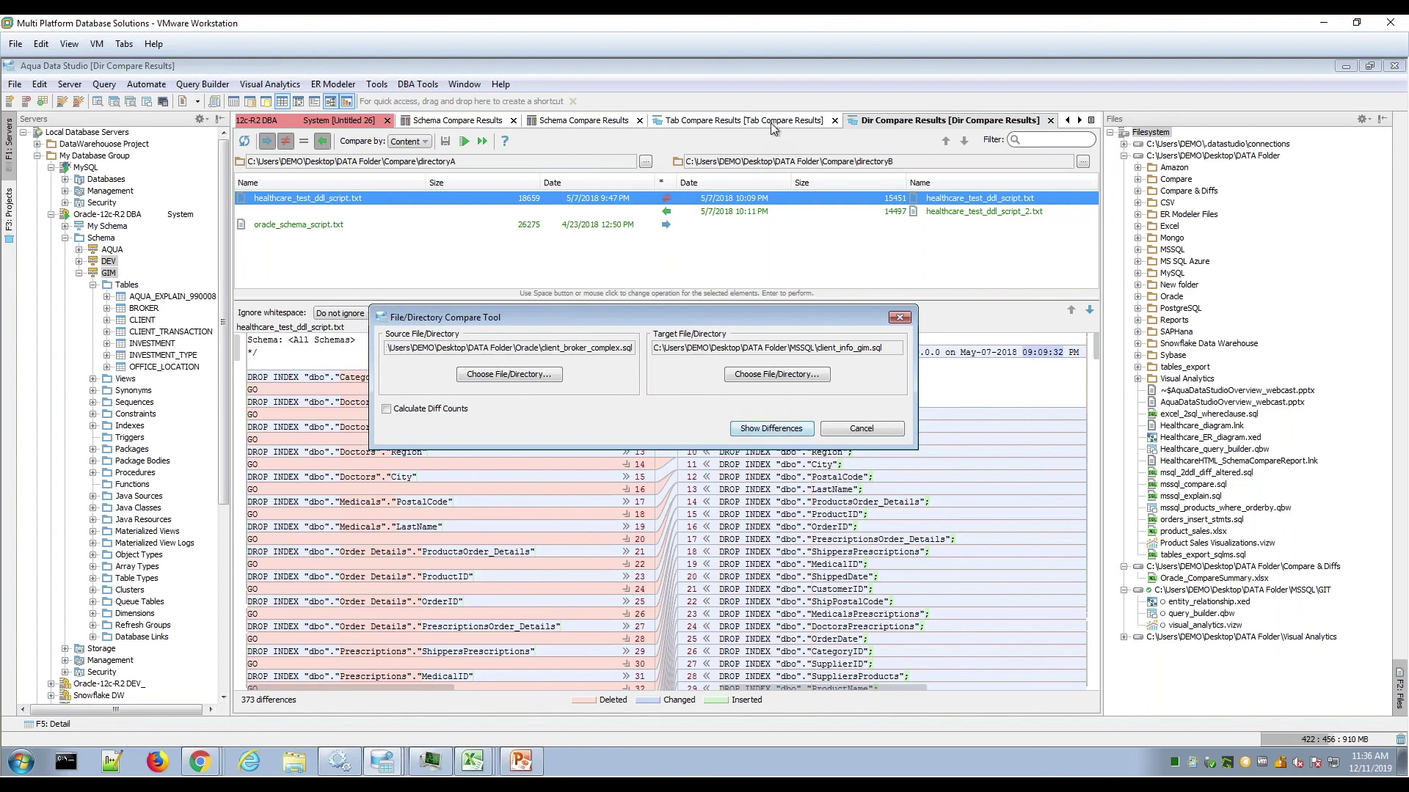
{"action": "left_click", "coordinate": [763, 428]}
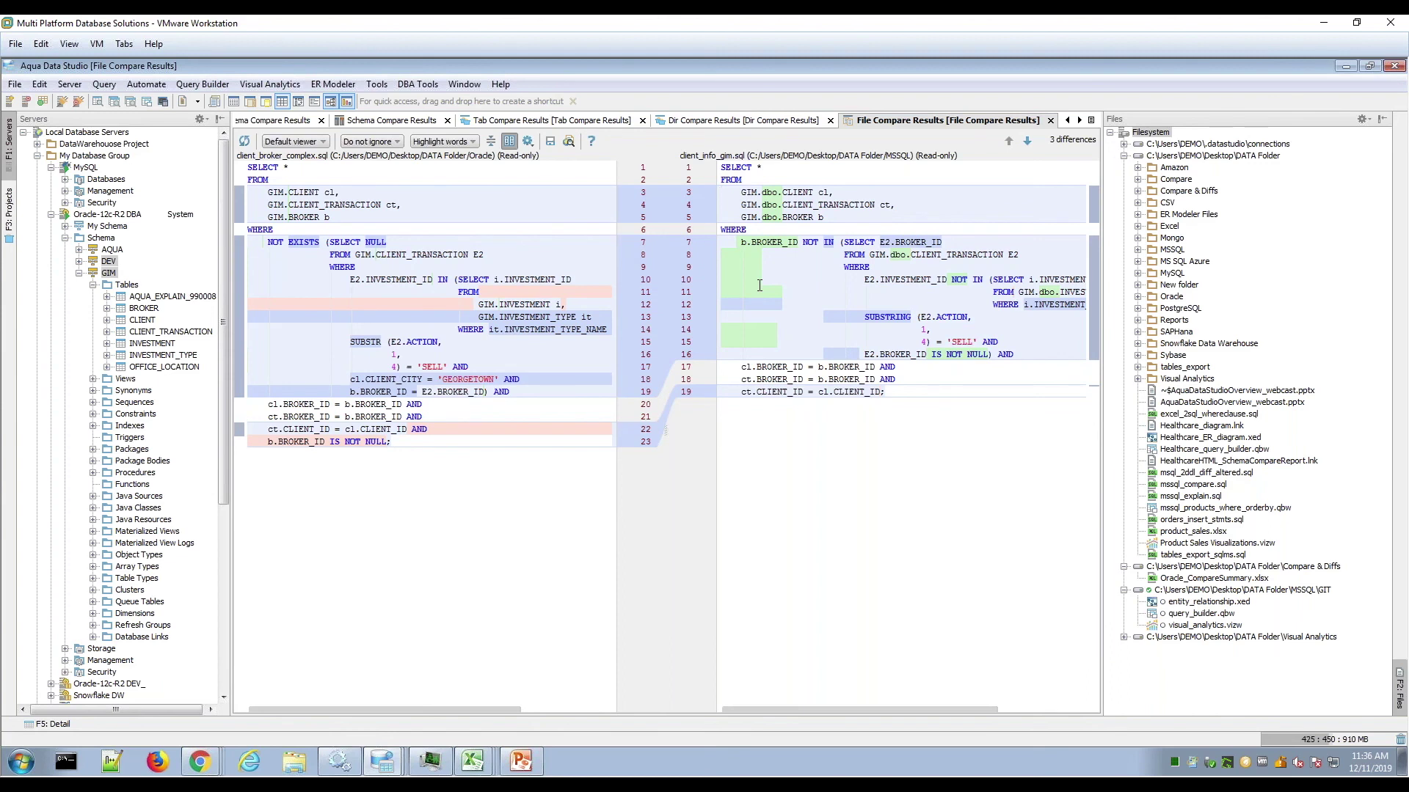
- Widen the server browser and expand the Oracle DEV schema to look over its tables alongside those of GIM
{"action": "left_click_drag", "start_coordinate": [229, 360], "coordinate": [265, 360]}
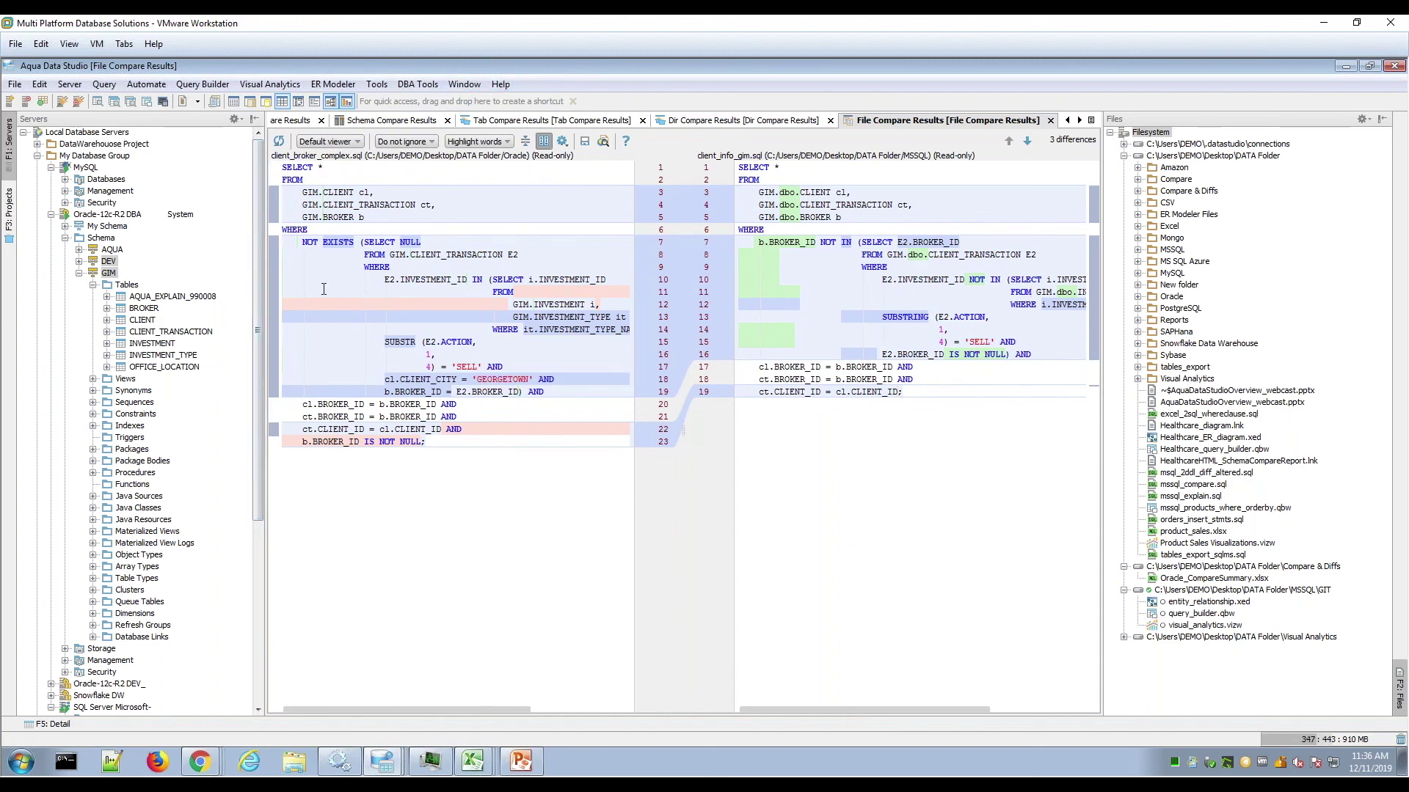
{"action": "left_click", "coordinate": [78, 261]}
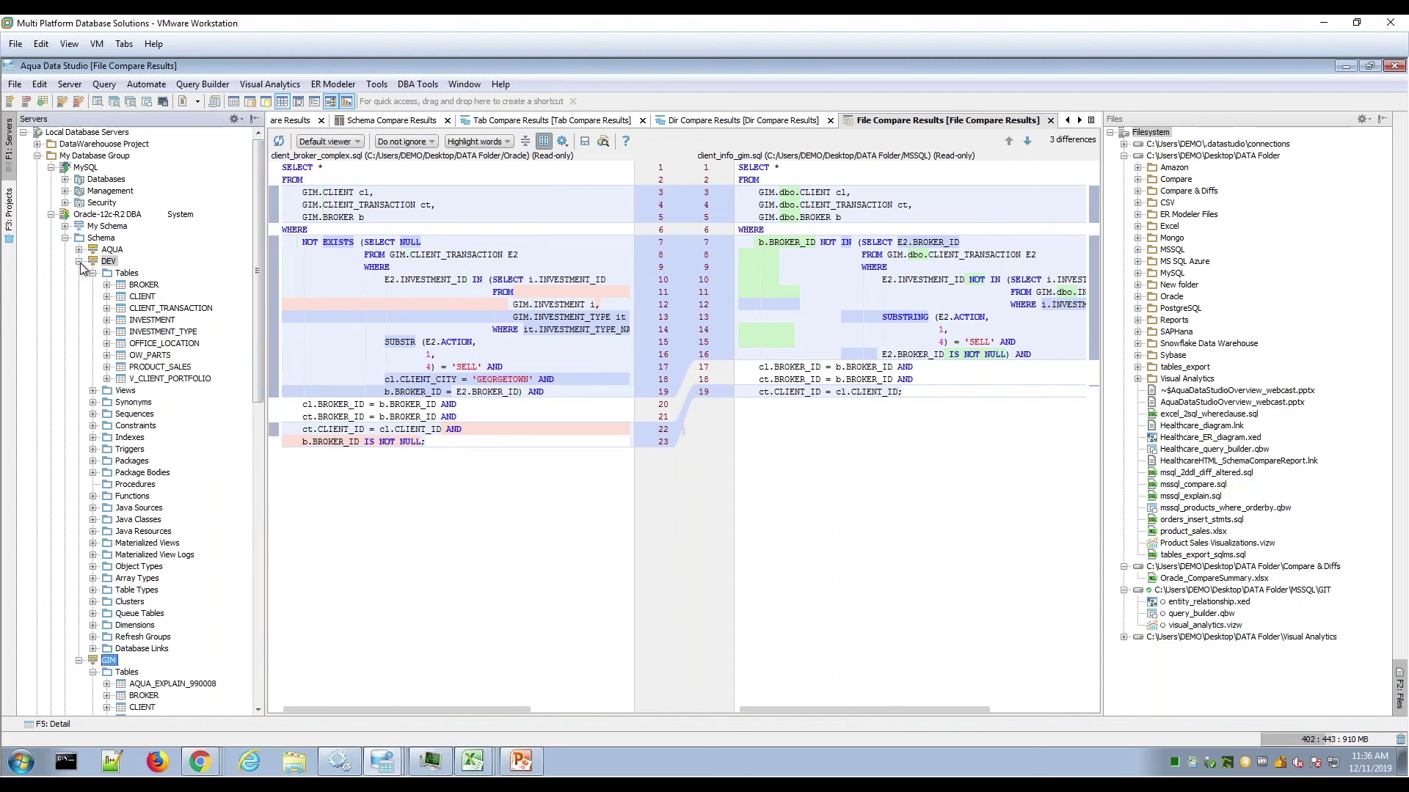
{"action": "left_click_drag", "start_coordinate": [258, 279], "coordinate": [254, 324]}
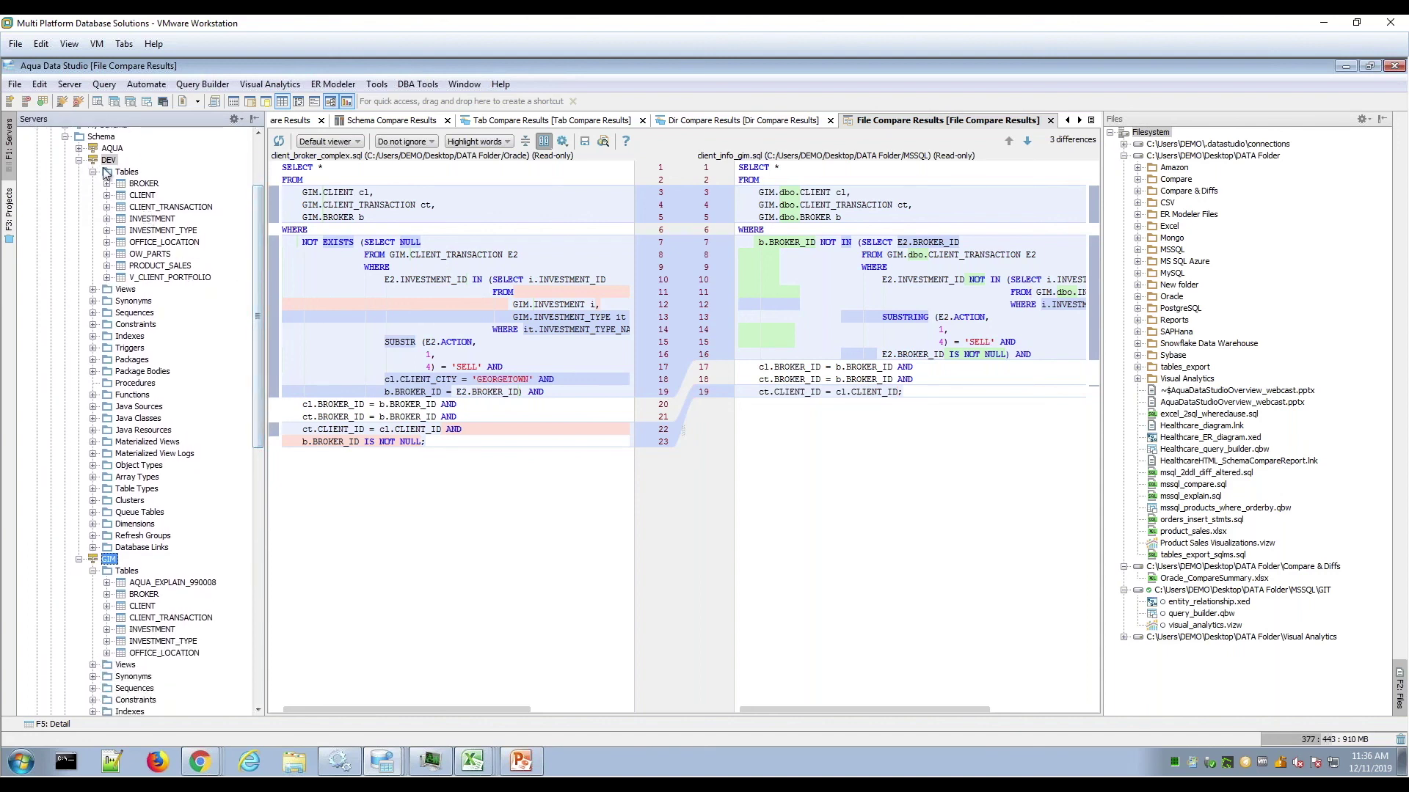
{"action": "left_click_drag", "start_coordinate": [253, 250], "coordinate": [258, 213]}
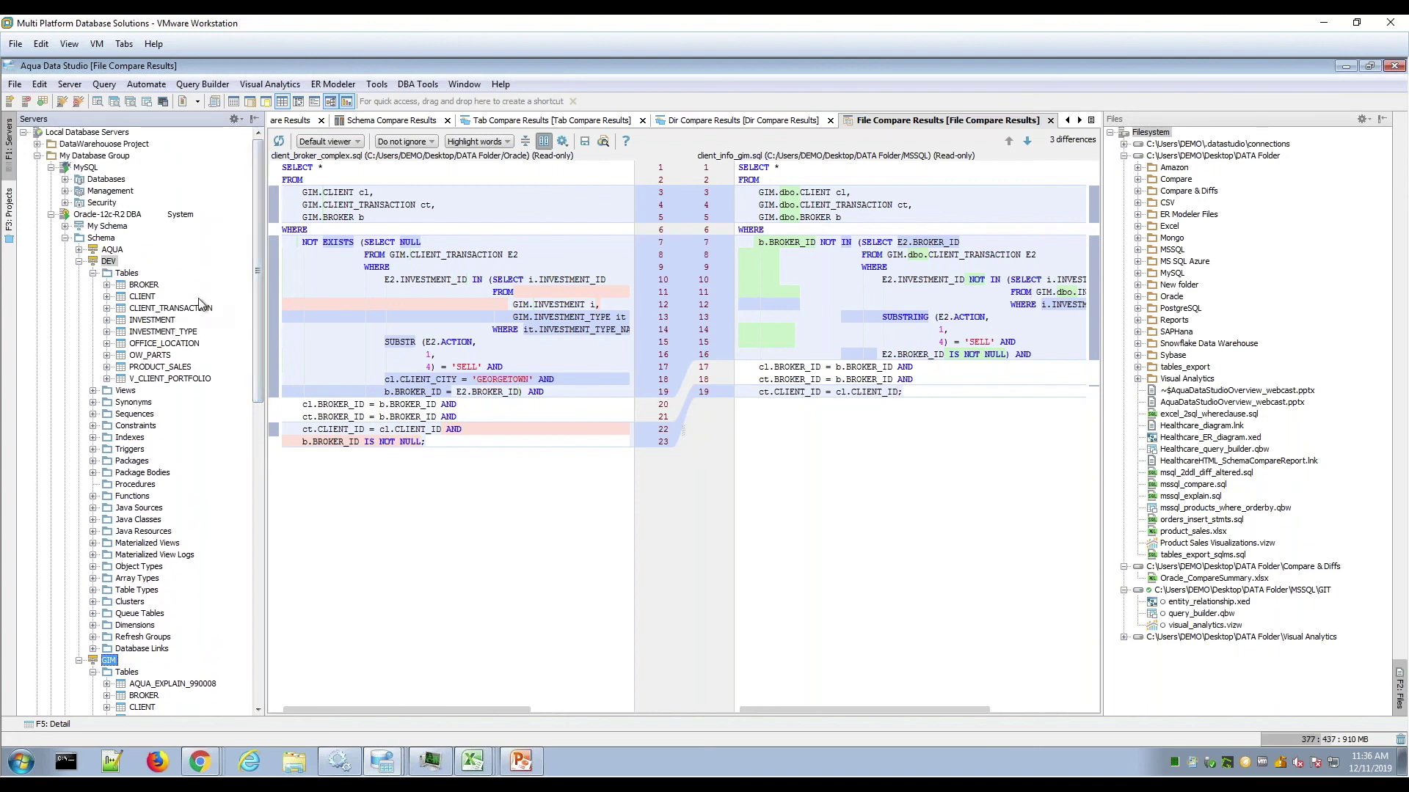
- Compare the CLIENT_TRANSACTION table of the DEV schema with the CLIENT_TRANSACTION table of the GIM schema
{"action": "left_click", "coordinate": [163, 309]}
{"action": "left_click_drag", "start_coordinate": [257, 259], "coordinate": [255, 312]}
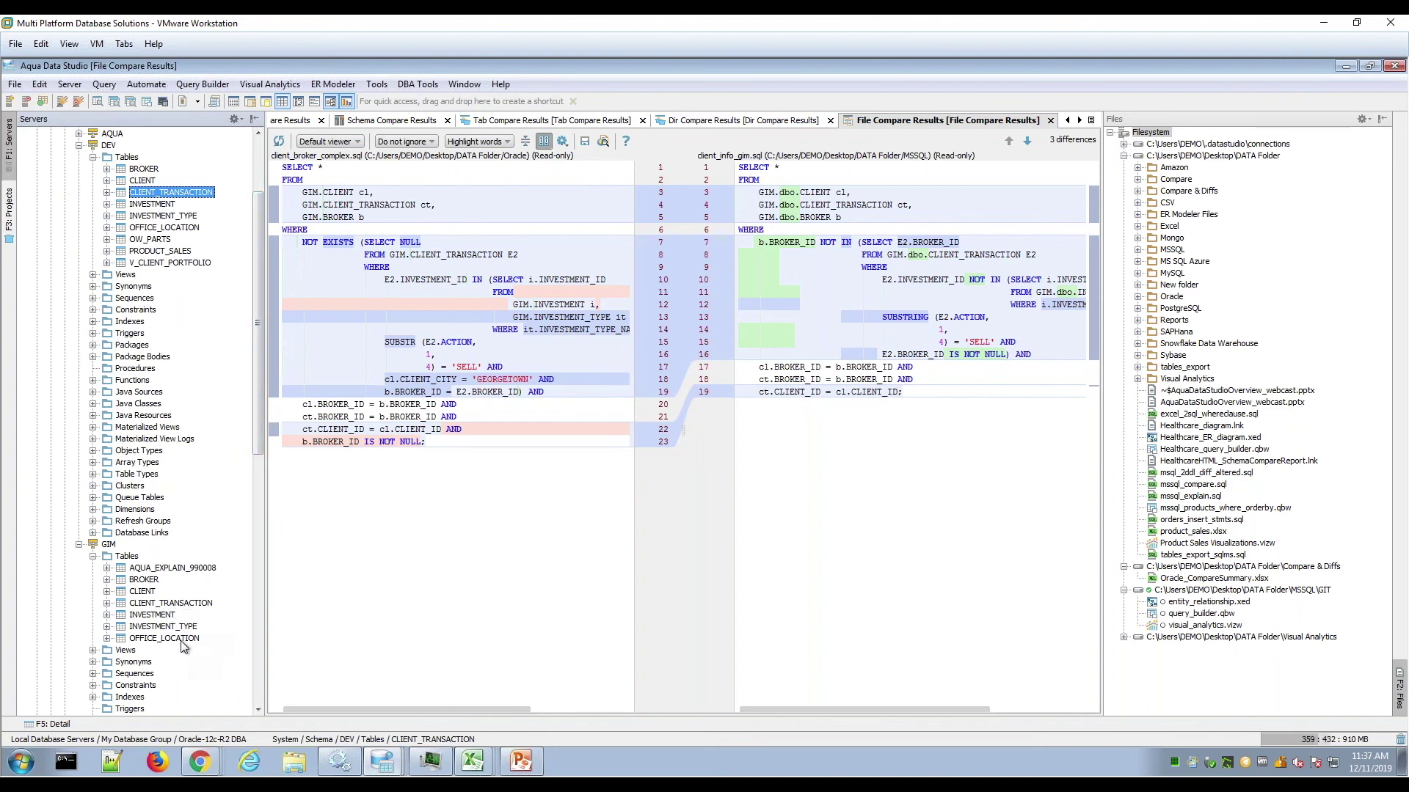
{"action": "left_click", "coordinate": [194, 606]}
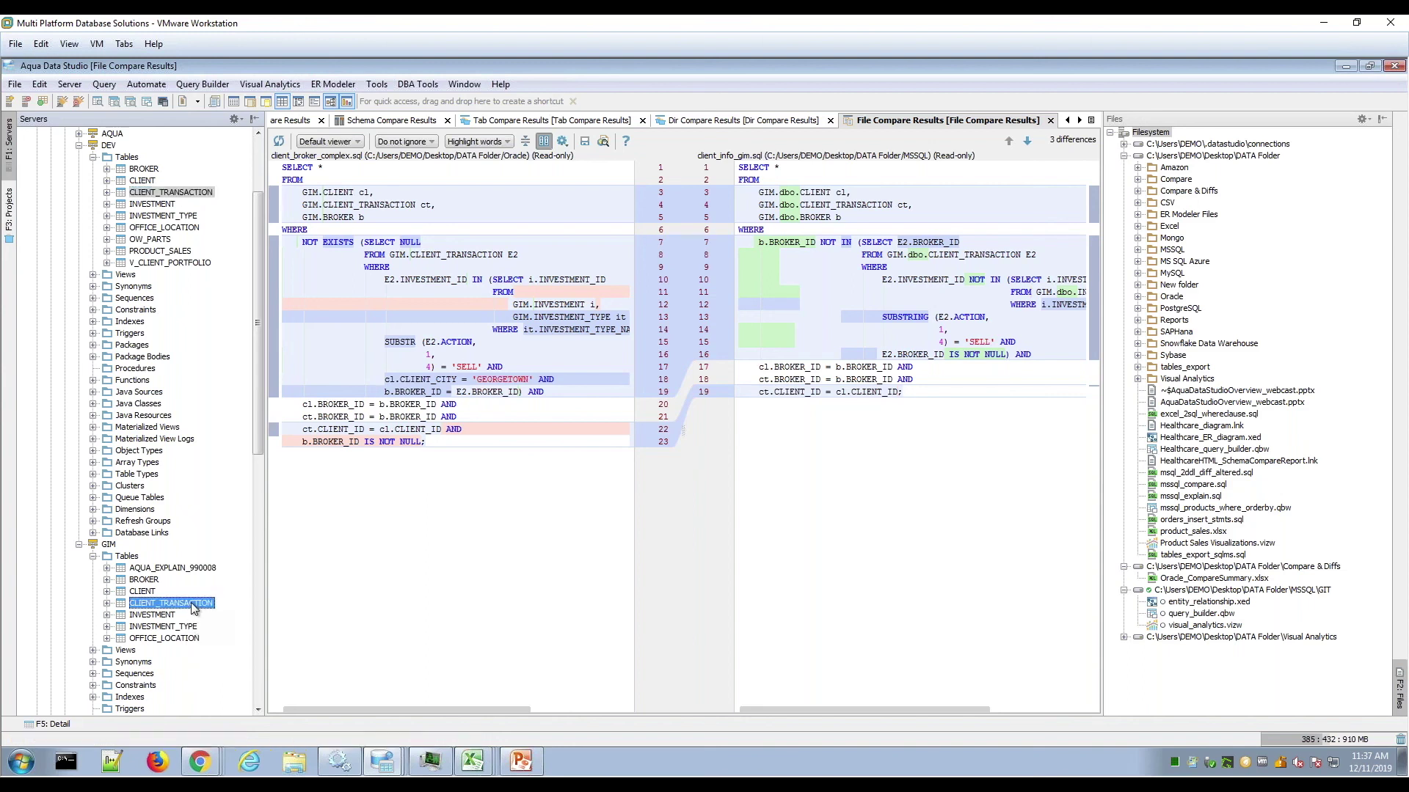
{"action": "right_click", "coordinate": [195, 606]}
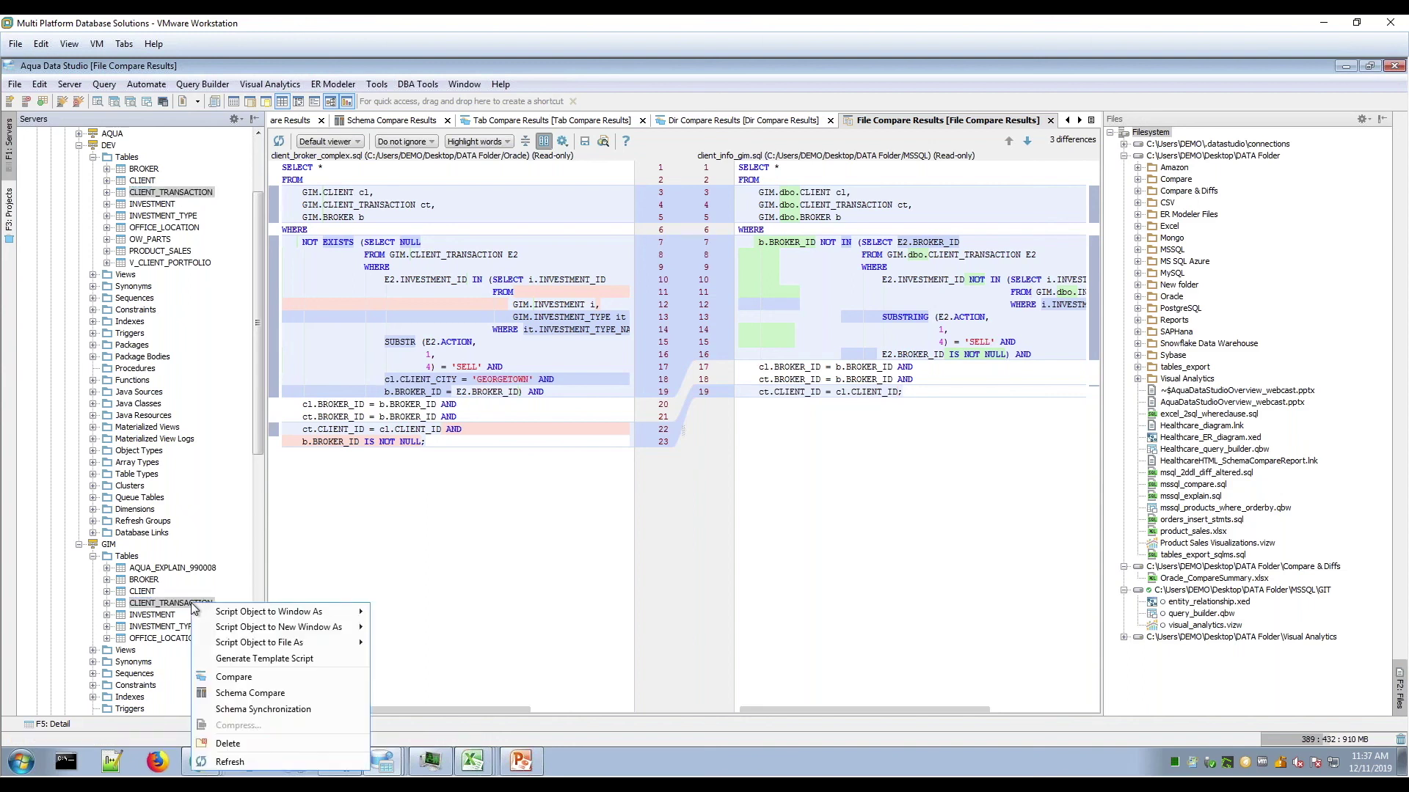
{"action": "left_click", "coordinate": [305, 677]}
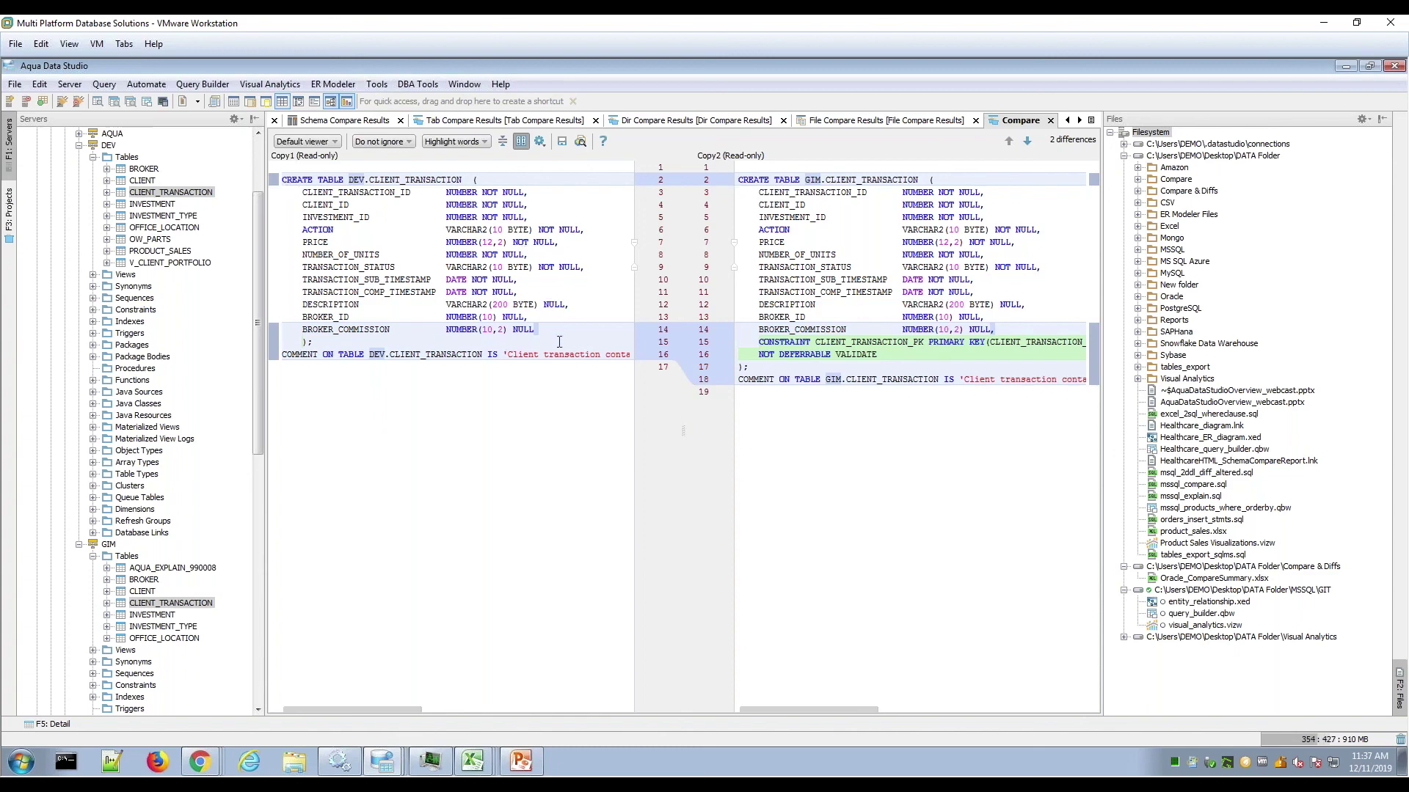
{"action": "left_click", "coordinate": [378, 84]}
{"action": "mouse_move", "coordinate": [444, 190]}
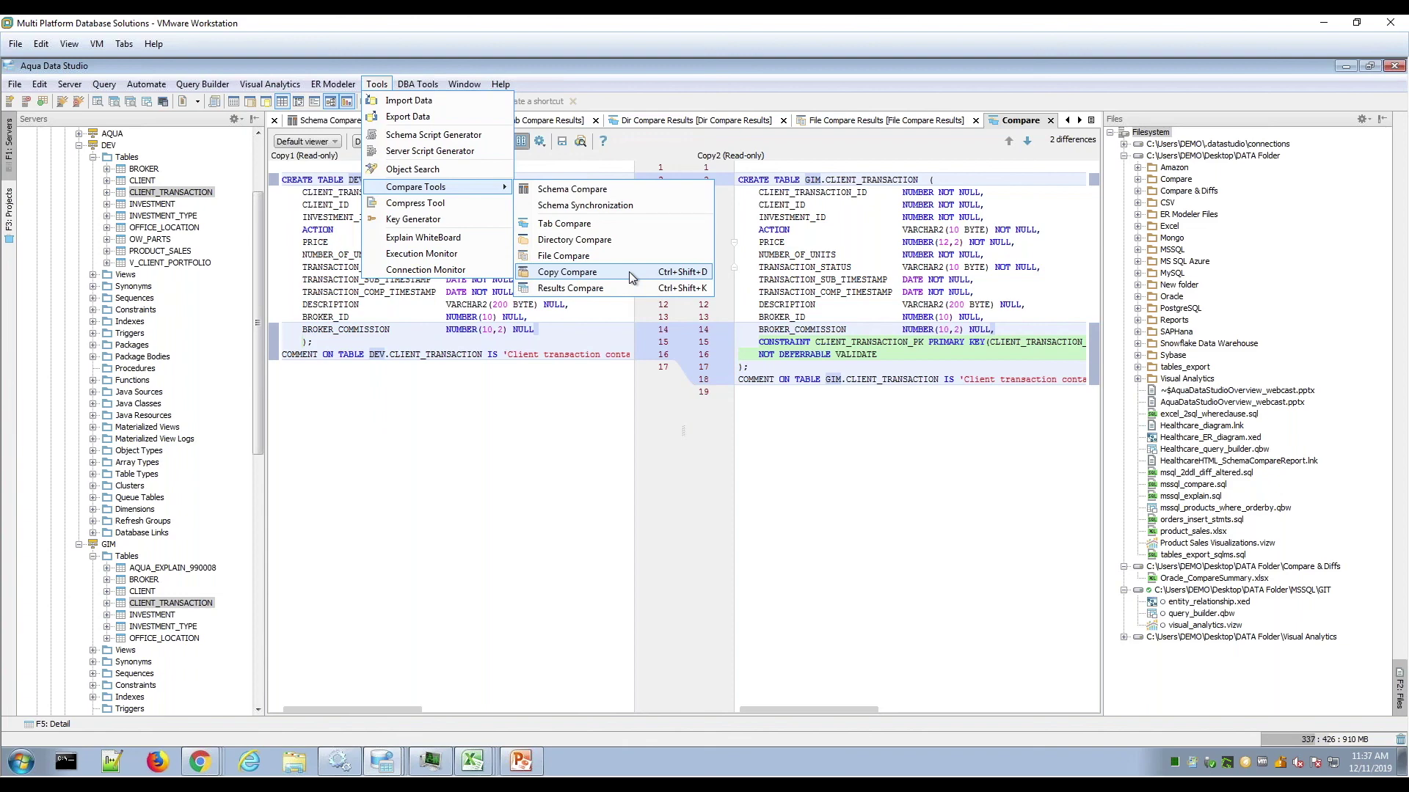
{"action": "left_click", "coordinate": [411, 473]}
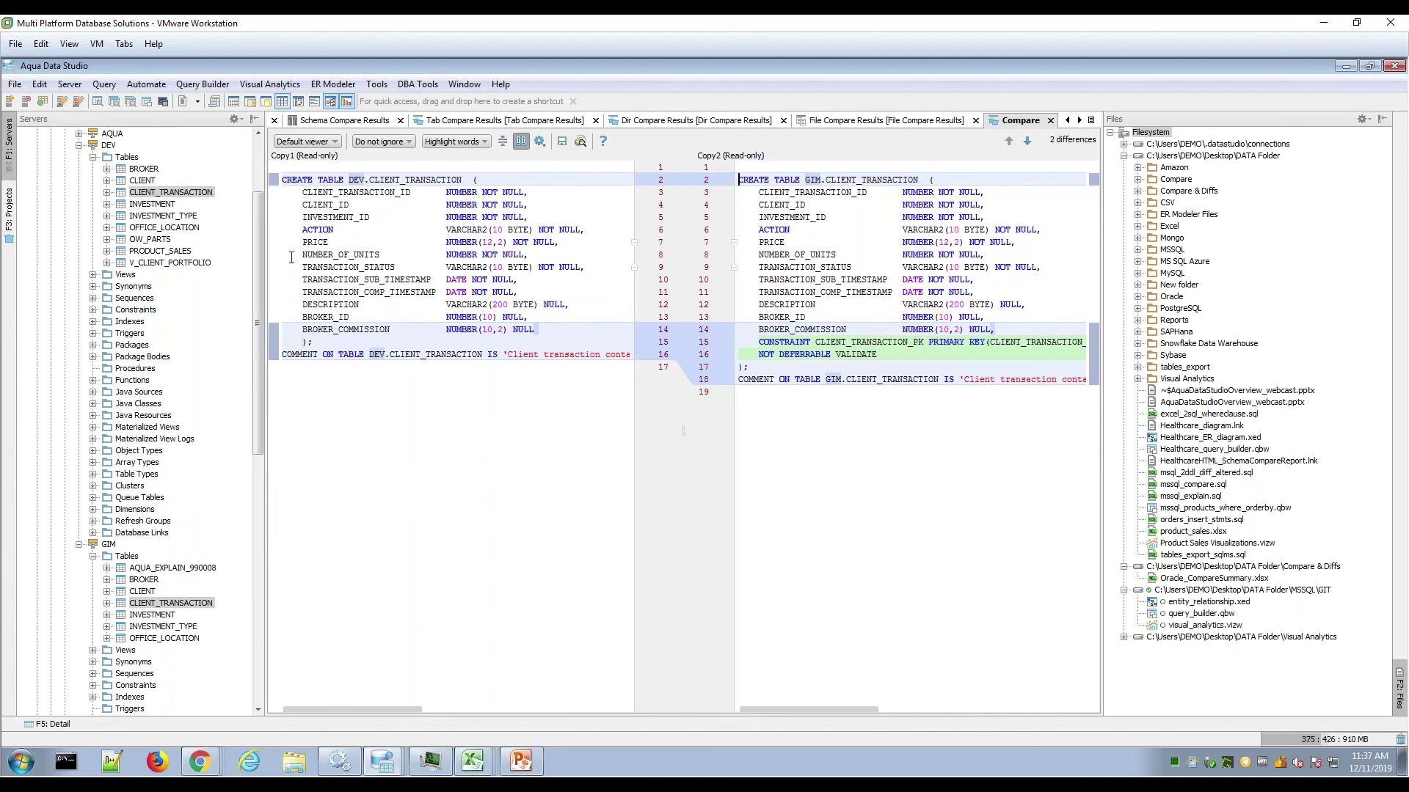
- Script the CREATE statements of the DEV and GIM CLIENT_TRANSACTION tables together into a new query window
{"action": "left_click_drag", "start_coordinate": [258, 296], "coordinate": [257, 310]}
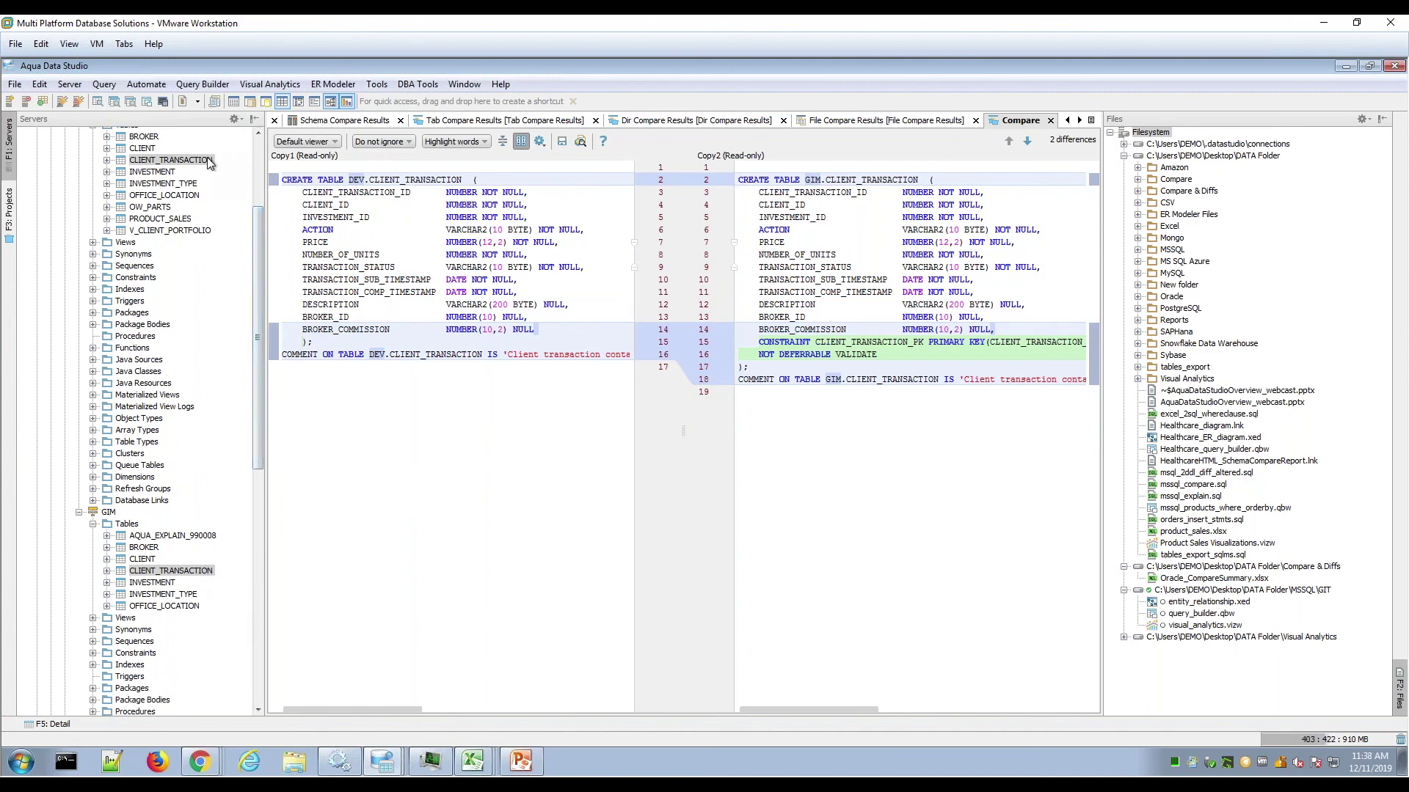
{"action": "left_click_drag", "start_coordinate": [258, 404], "coordinate": [259, 328]}
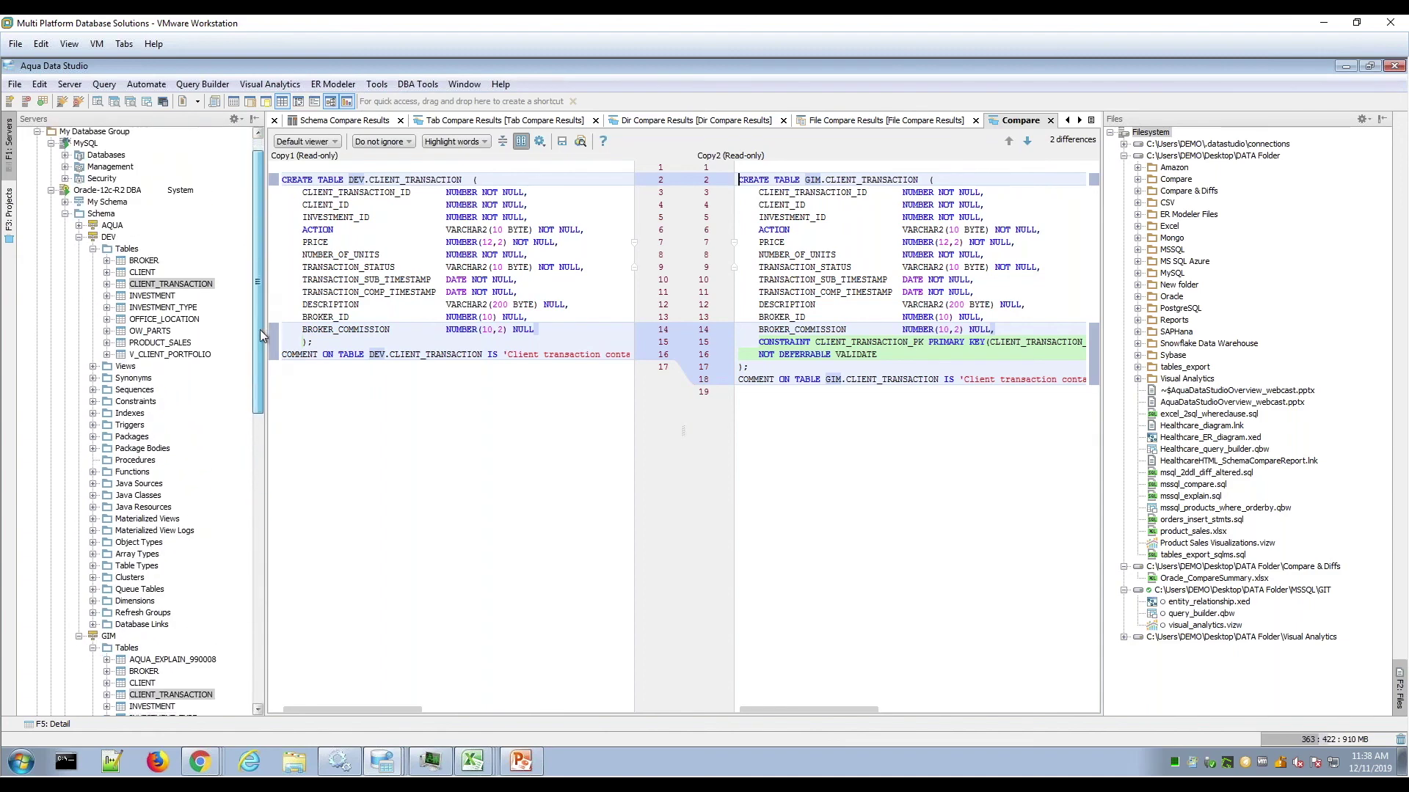
{"action": "right_click", "coordinate": [202, 239]}
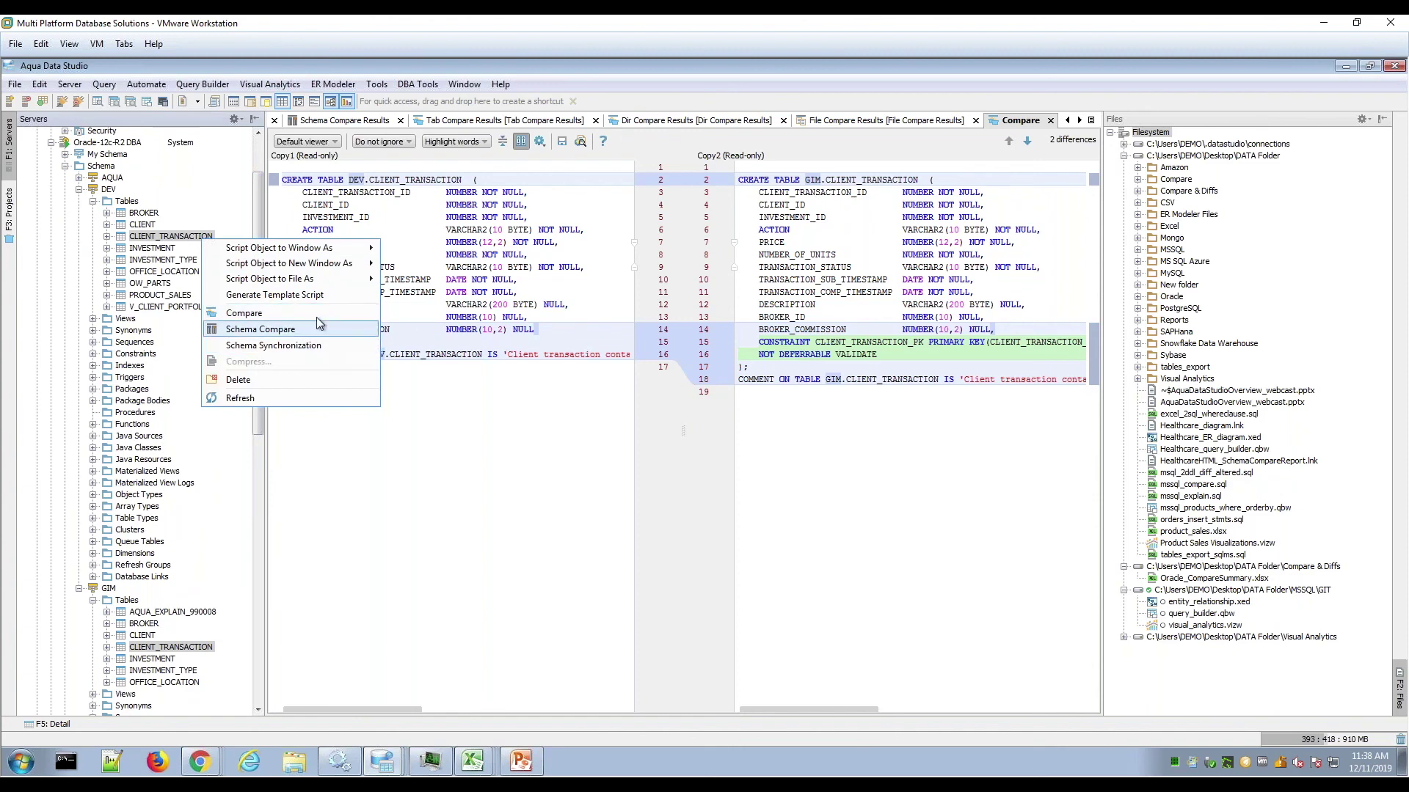
{"action": "key", "text": "Escape"}
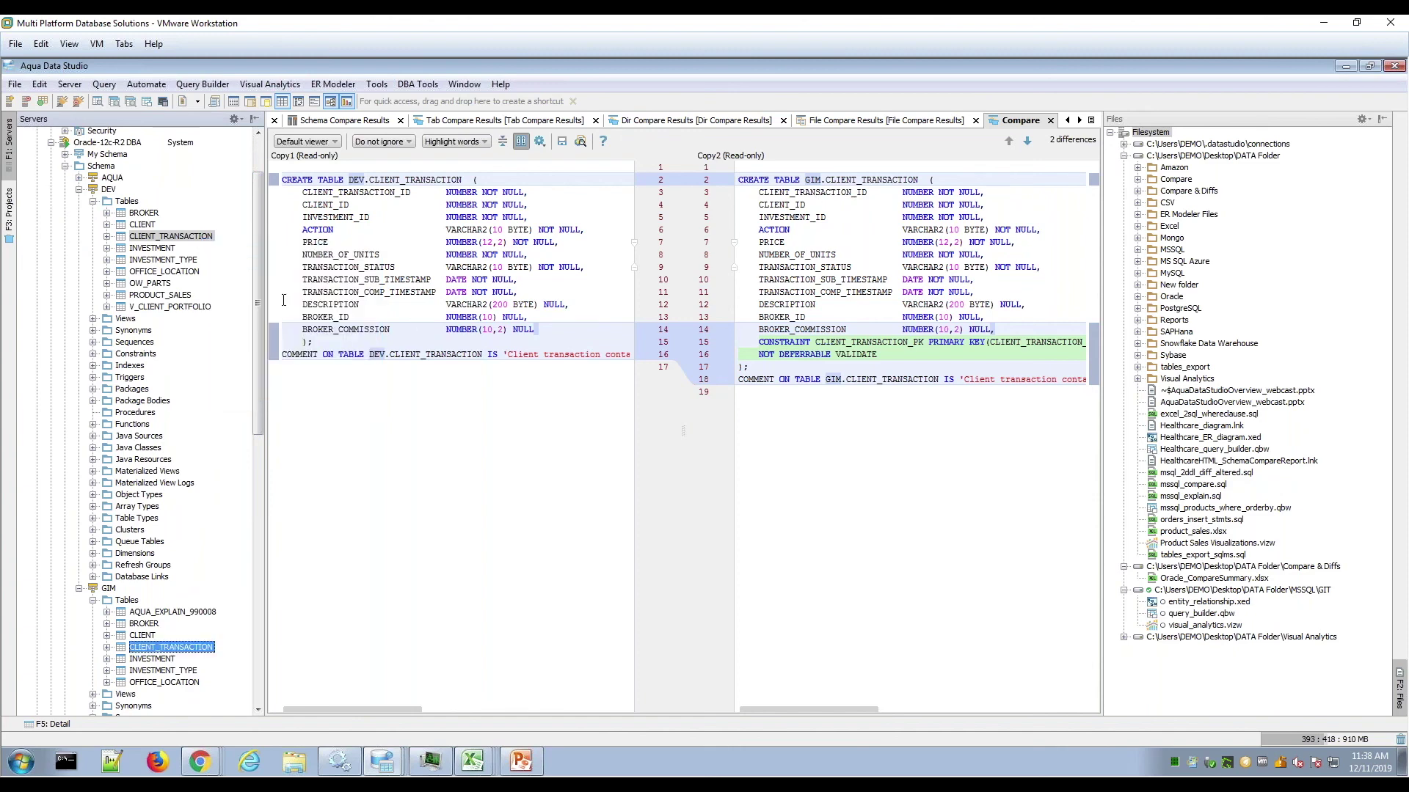
{"action": "right_click", "coordinate": [203, 239]}
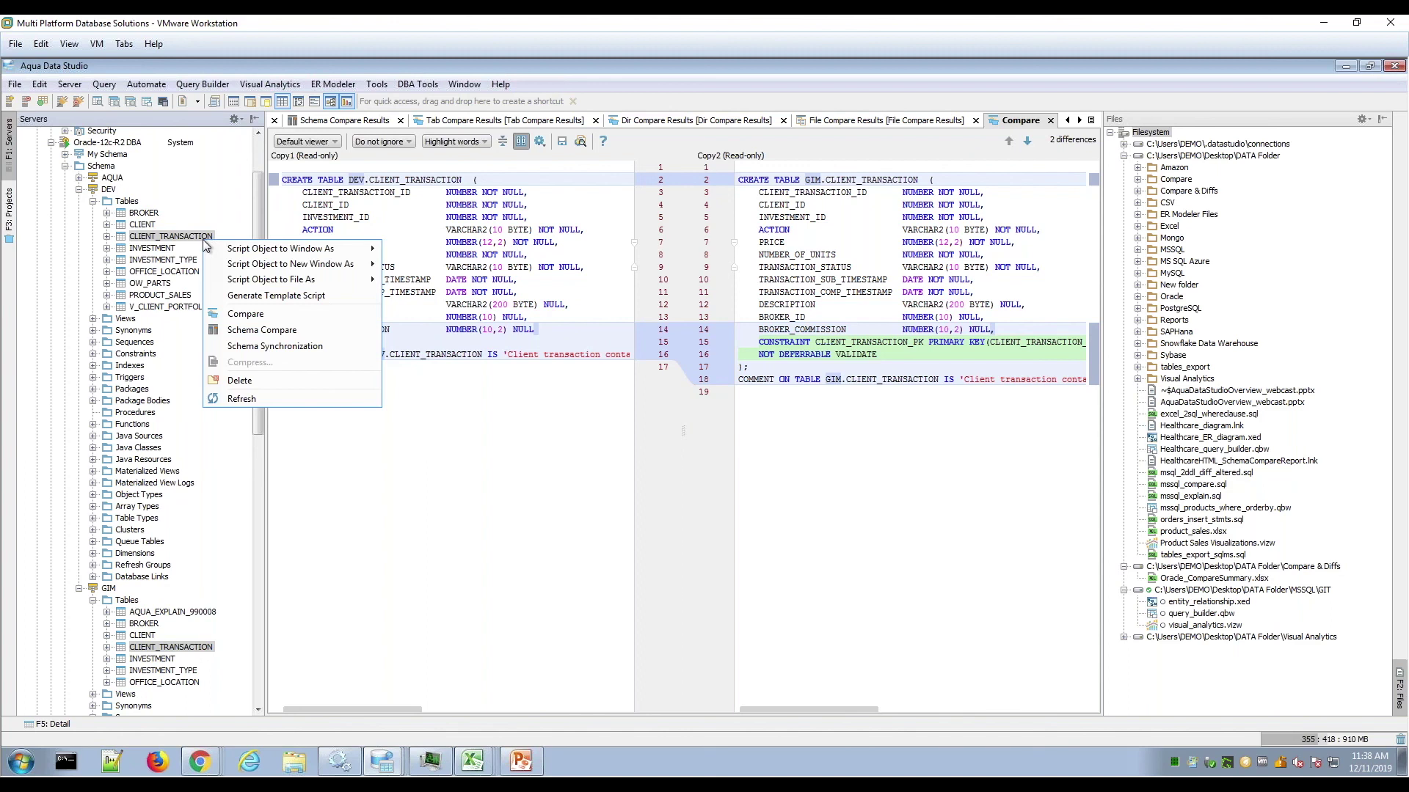
{"action": "mouse_move", "coordinate": [239, 250]}
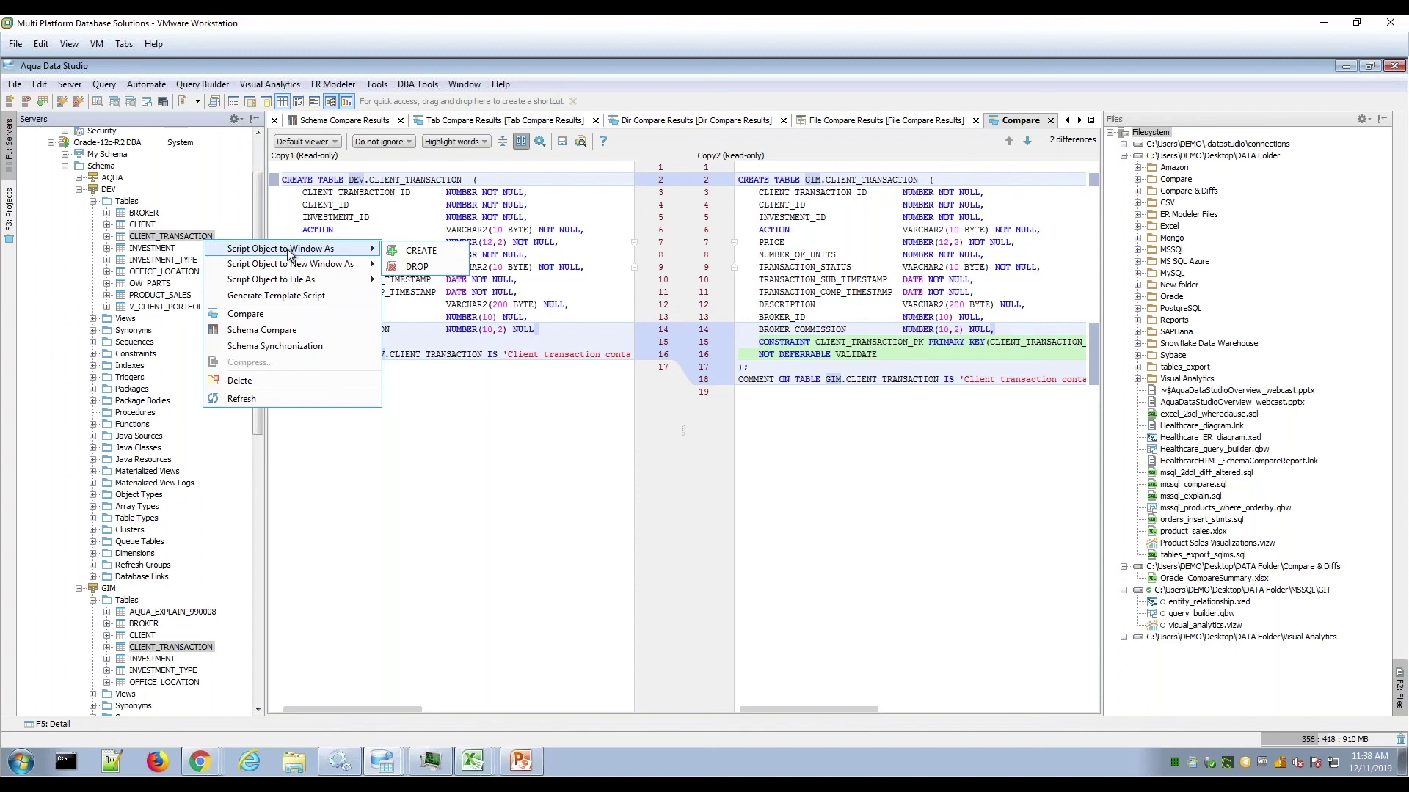
{"action": "mouse_move", "coordinate": [325, 266]}
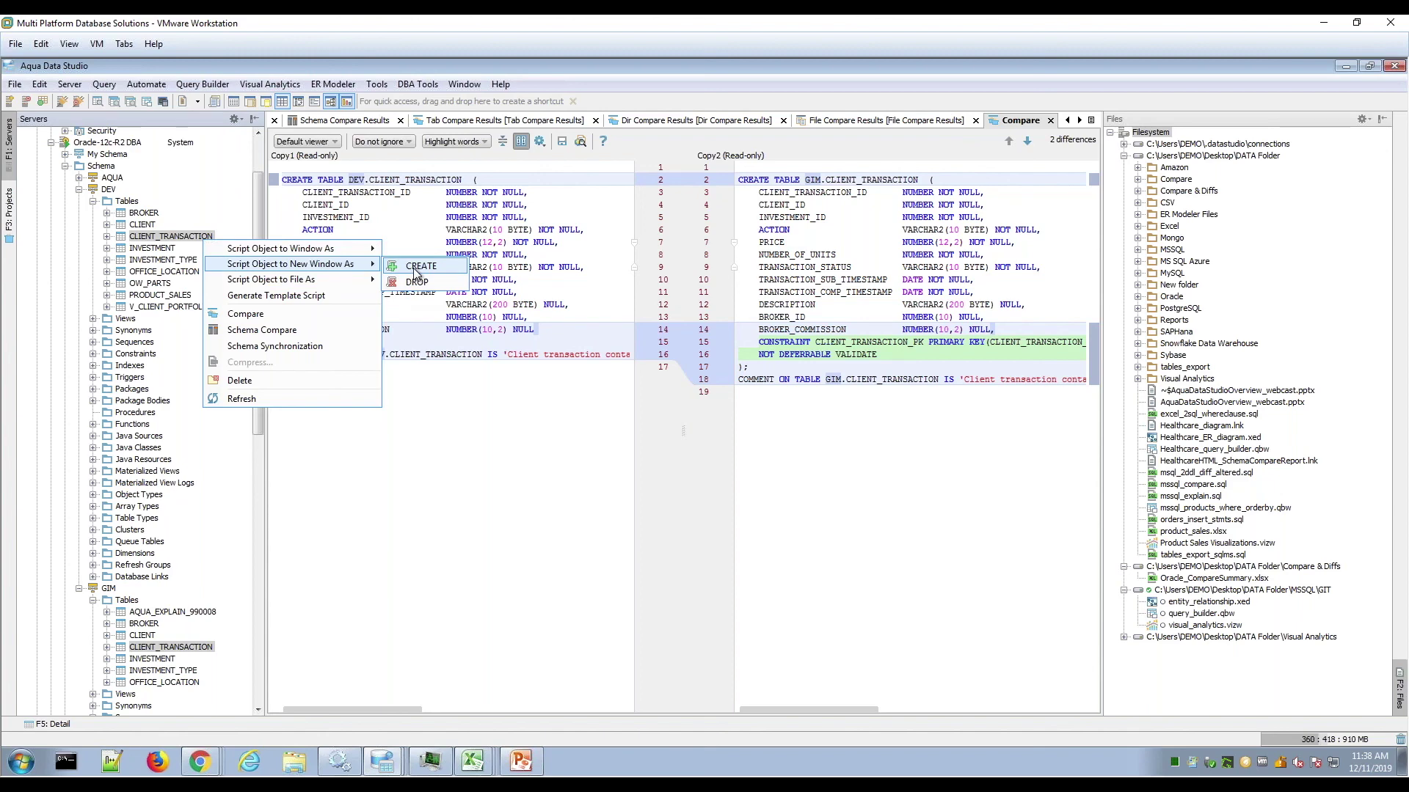
{"action": "left_click", "coordinate": [415, 271]}
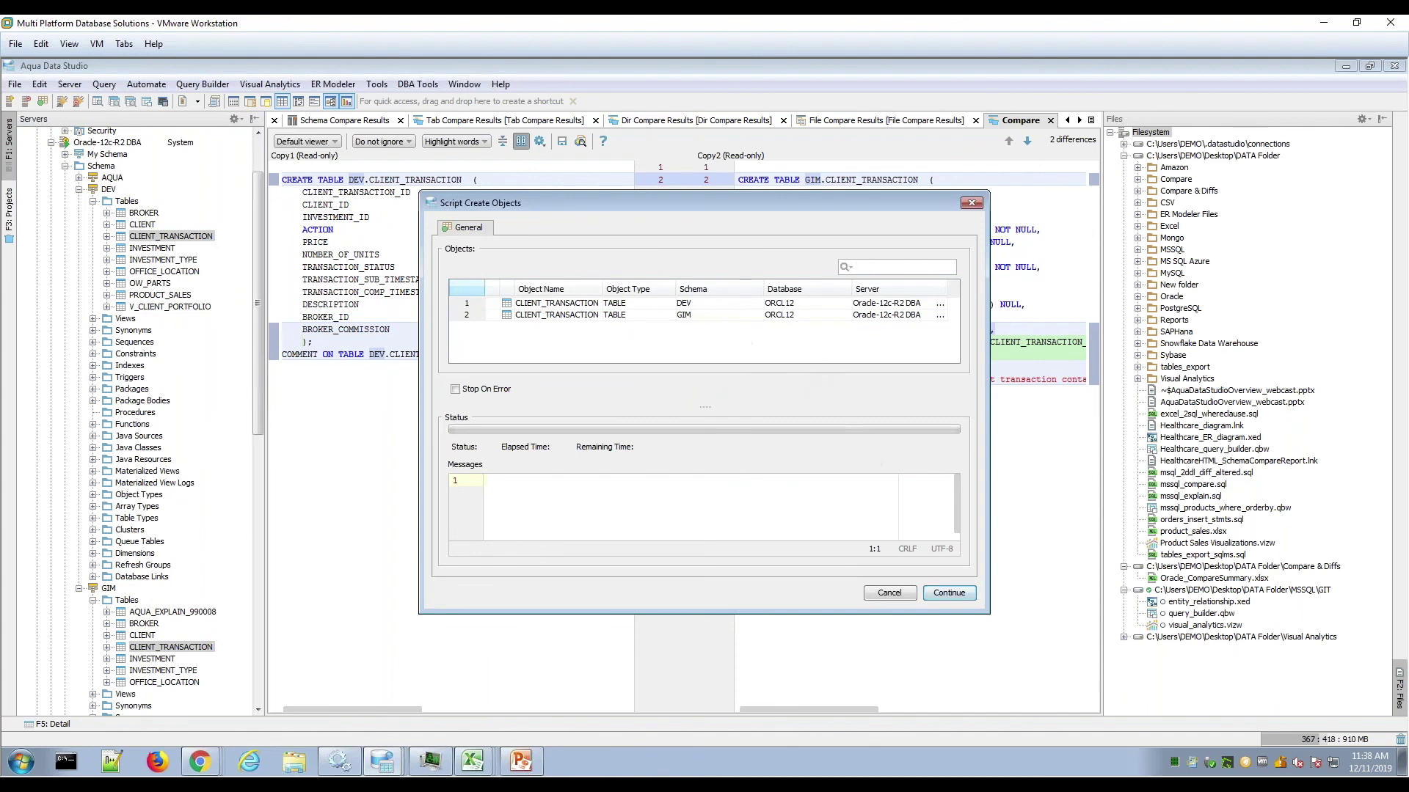
{"action": "left_click", "coordinate": [947, 593]}
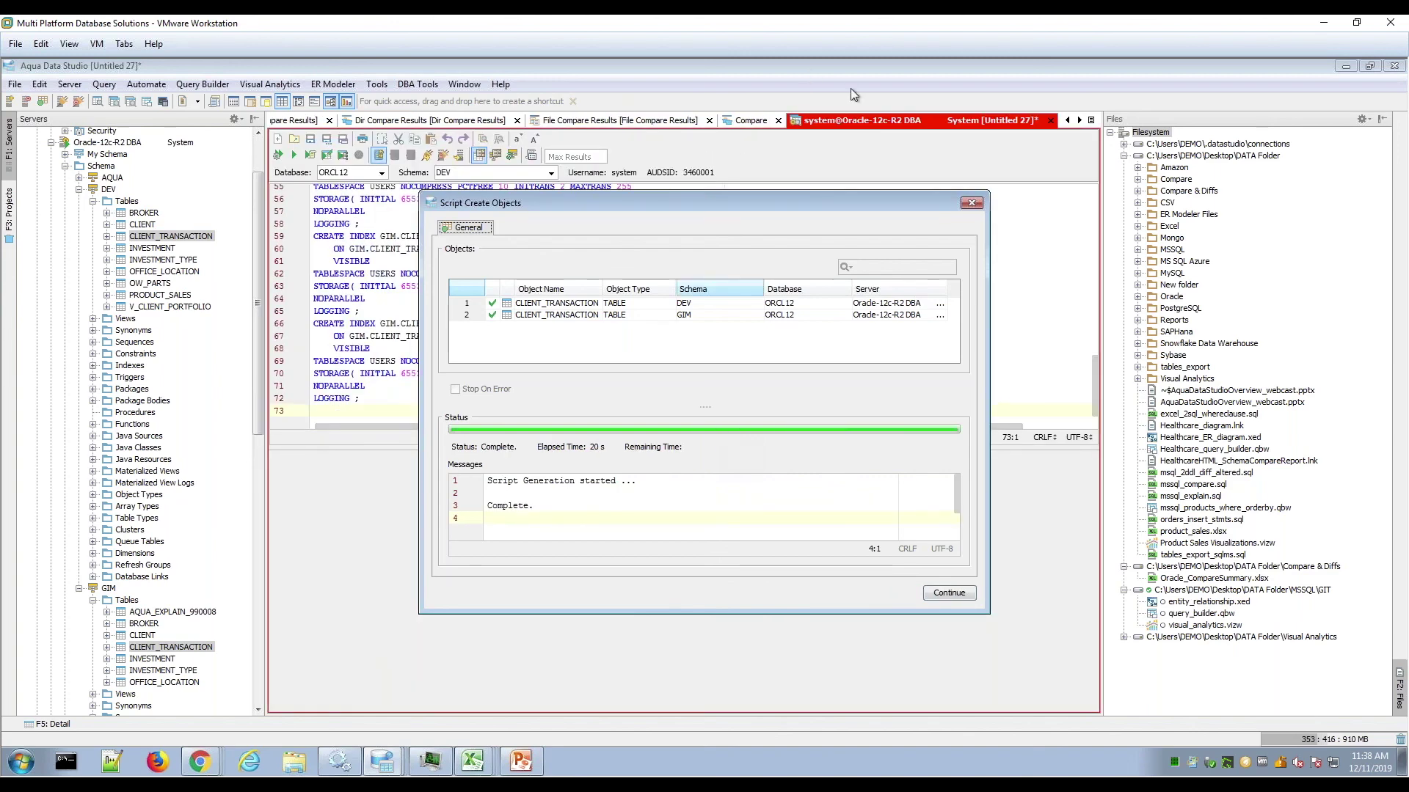
{"action": "left_click", "coordinate": [954, 594]}
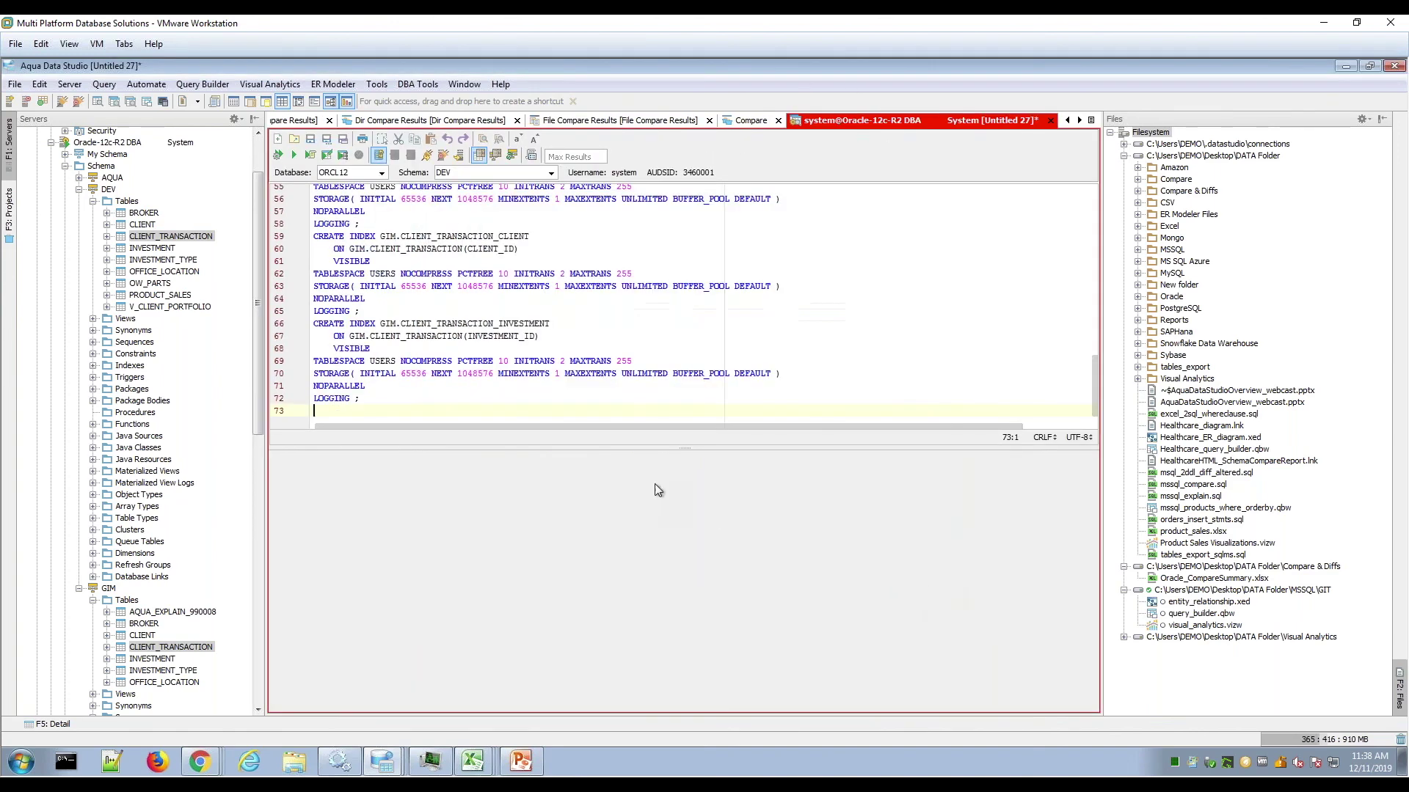
- Enlarge the script editor area and insert two blank lines above the first CREATE TABLE DEV.CLIENT_TRANSACTION statement
{"action": "left_click_drag", "start_coordinate": [503, 449], "coordinate": [514, 598]}
{"action": "scroll", "coordinate": [960, 429], "scroll_direction": "up", "scroll_amount": 15}
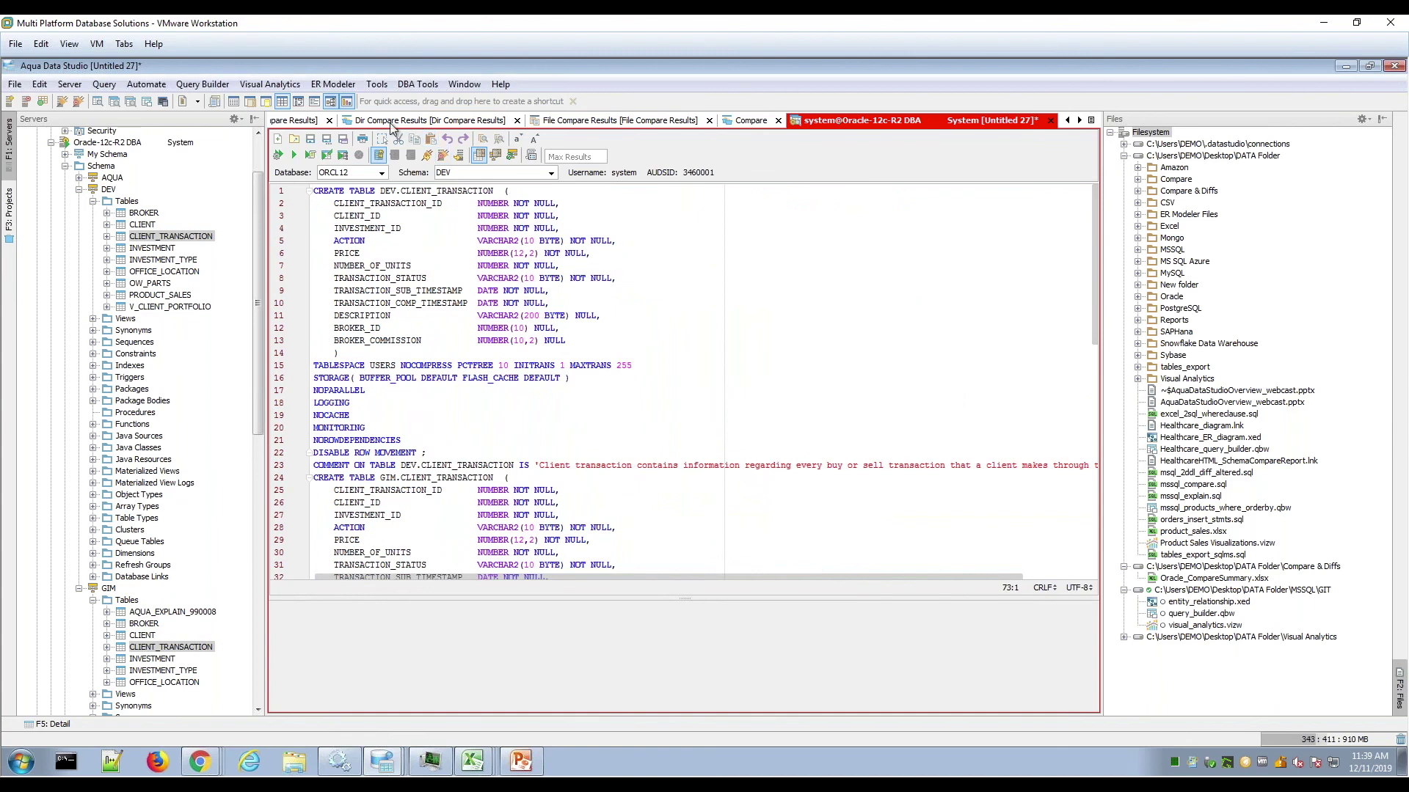
{"action": "left_click", "coordinate": [315, 192]}
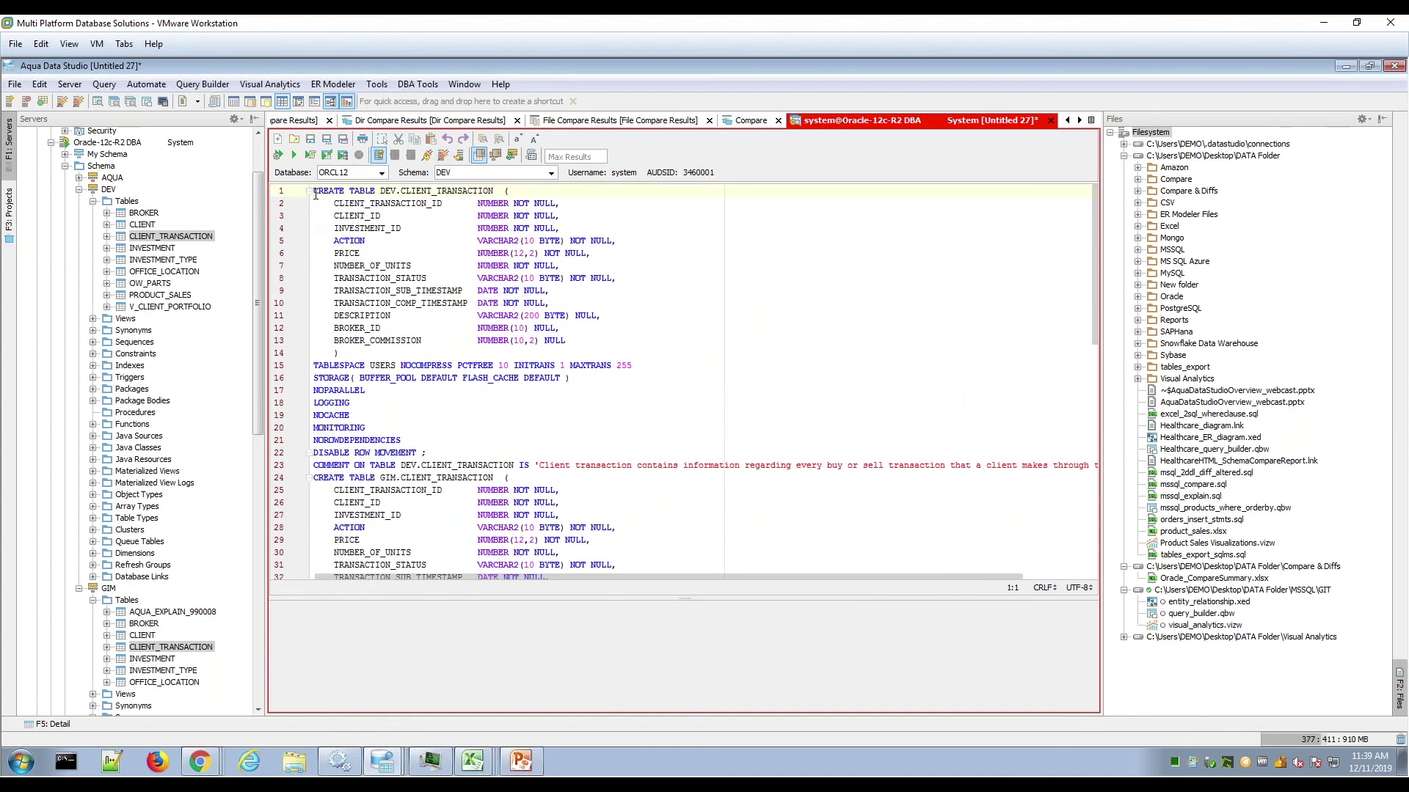
{"action": "key", "text": "Return"}
{"action": "key", "text": "Return"}
{"action": "key", "text": "Up"}
{"action": "key", "text": "Up"}
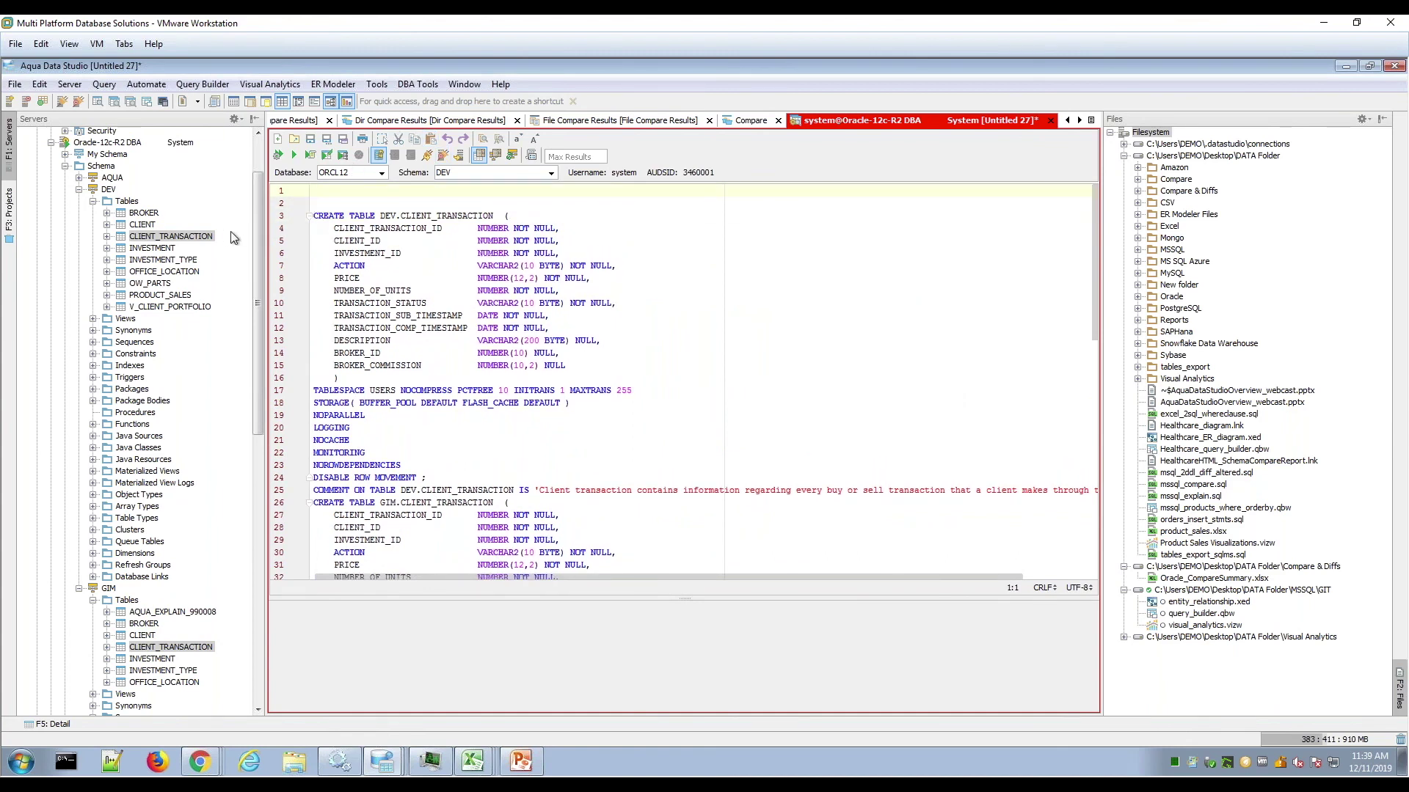
- Script only the DEV schema's CLIENT_TRANSACTION table as CREATE into the current window, at the start of the script
{"action": "left_click", "coordinate": [201, 237]}
{"action": "right_click", "coordinate": [206, 242]}
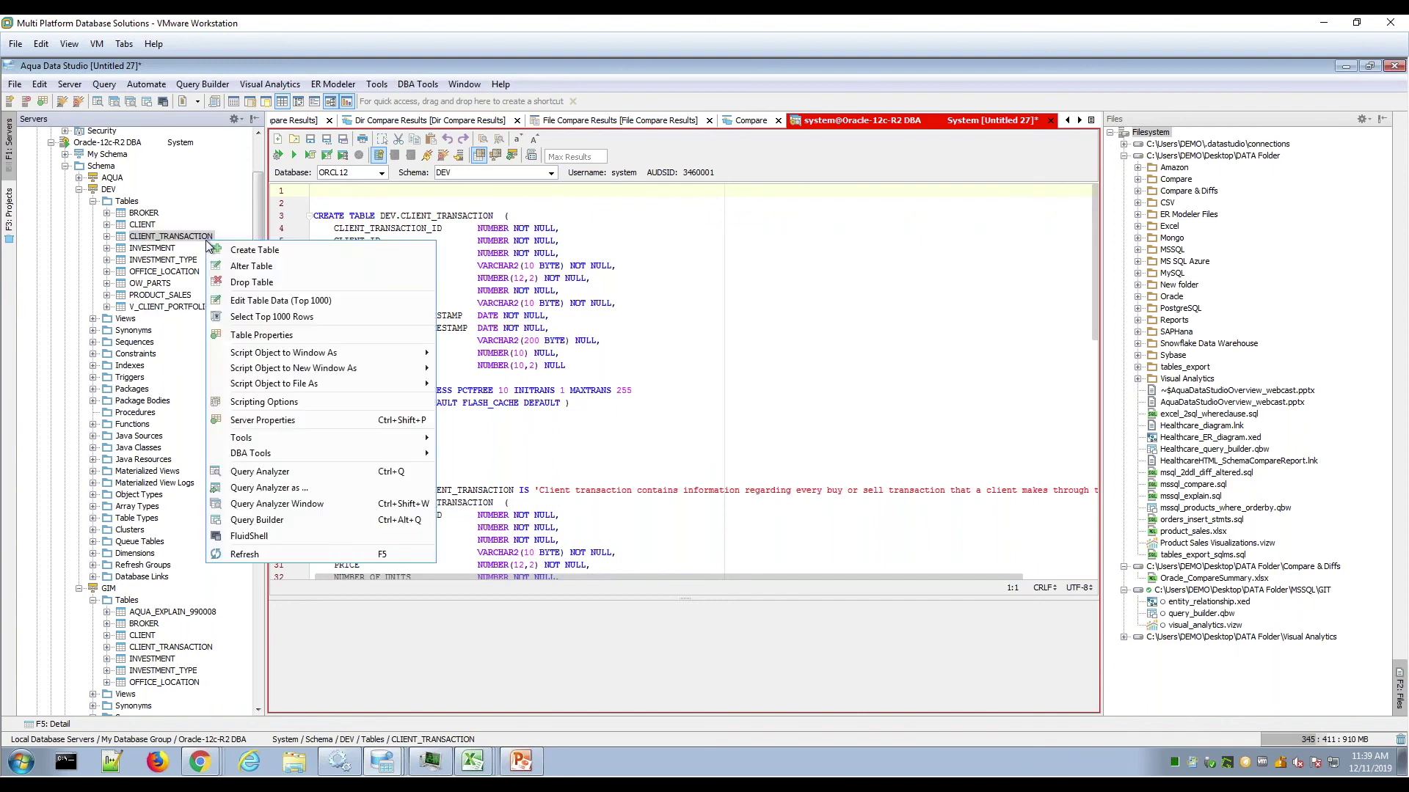
{"action": "mouse_move", "coordinate": [394, 357]}
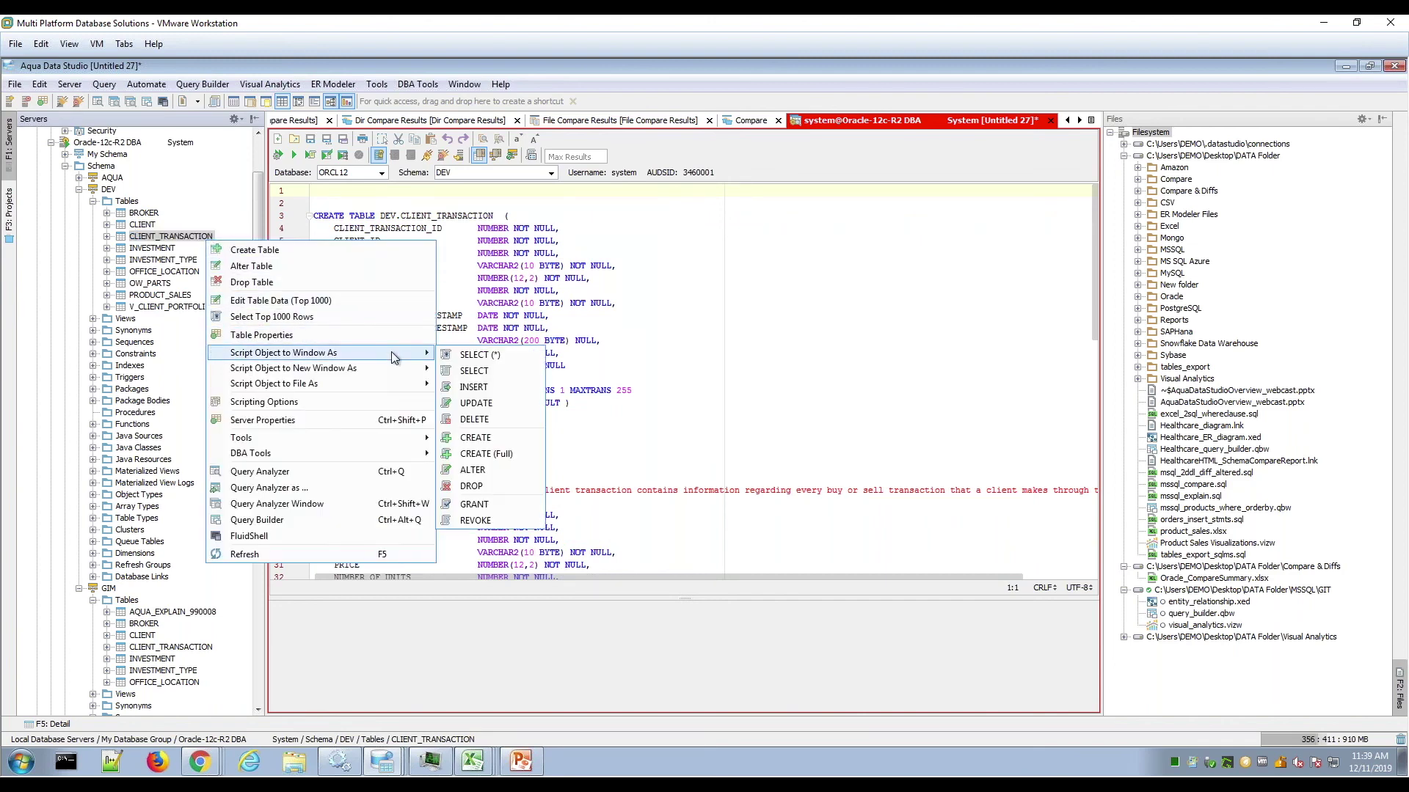
{"action": "left_click", "coordinate": [517, 436]}
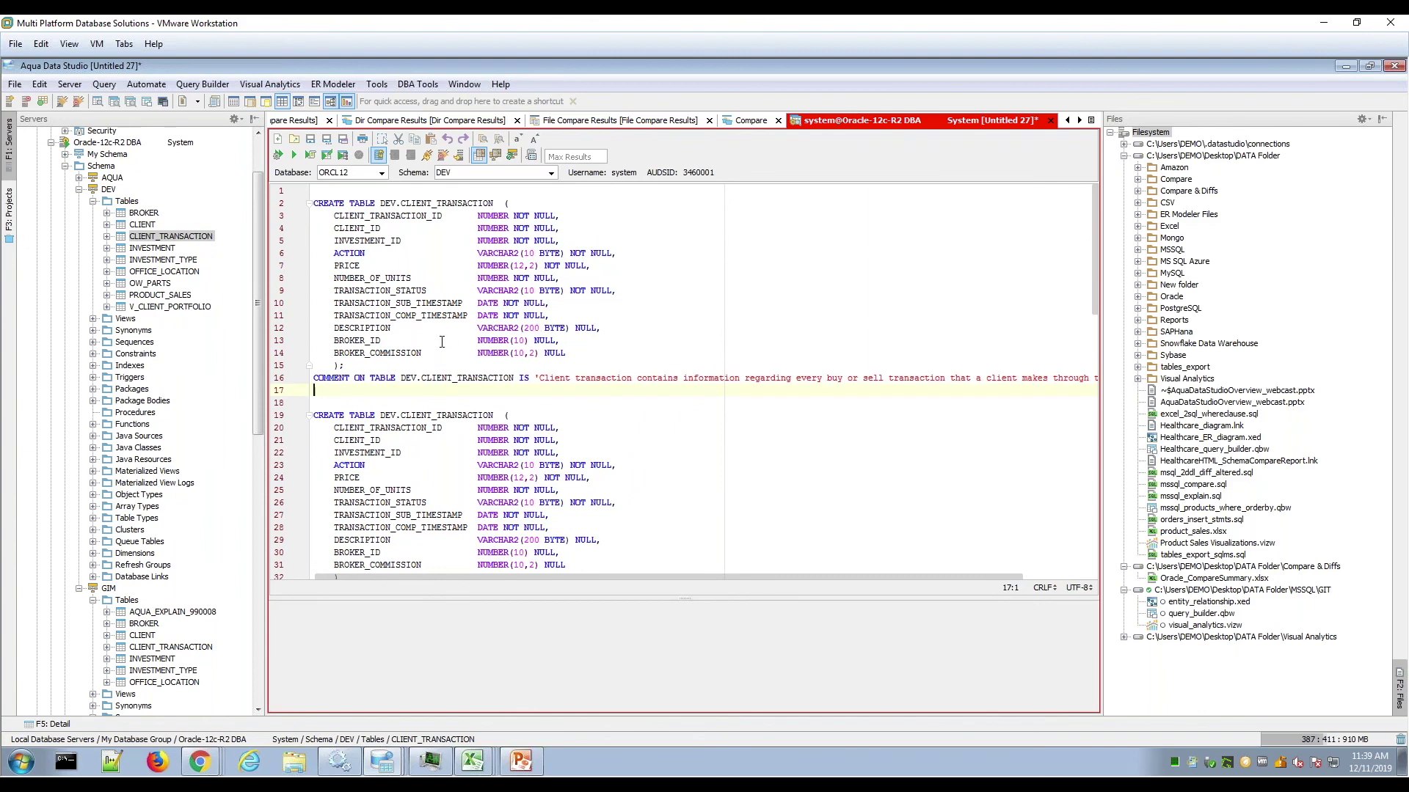
- Copy the first CREATE TABLE DEV.CLIENT_TRANSACTION statement, from its opening line through the closing parenthesis and semicolon
{"action": "left_click_drag", "start_coordinate": [345, 365], "coordinate": [301, 206]}
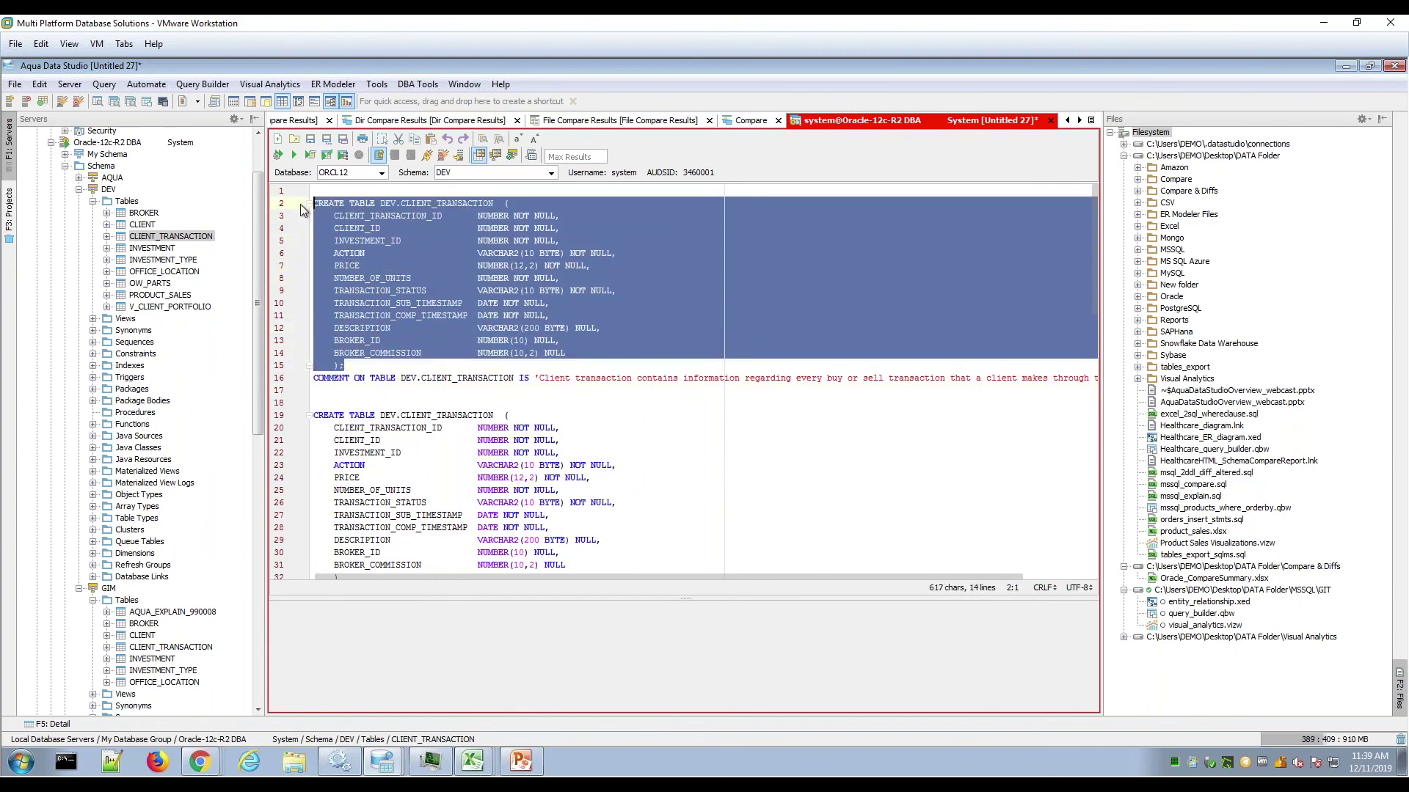
{"action": "right_click", "coordinate": [359, 214]}
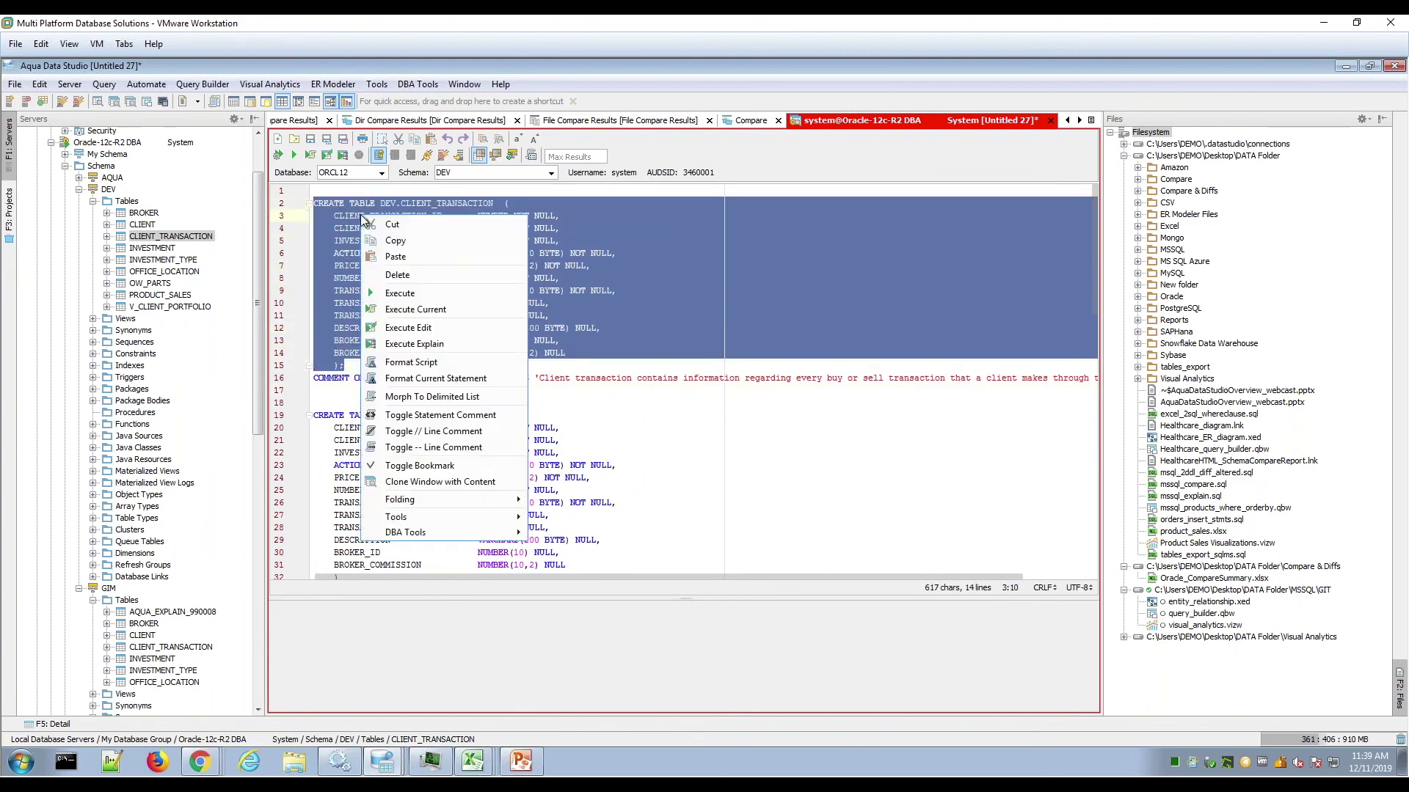
{"action": "left_click", "coordinate": [410, 241]}
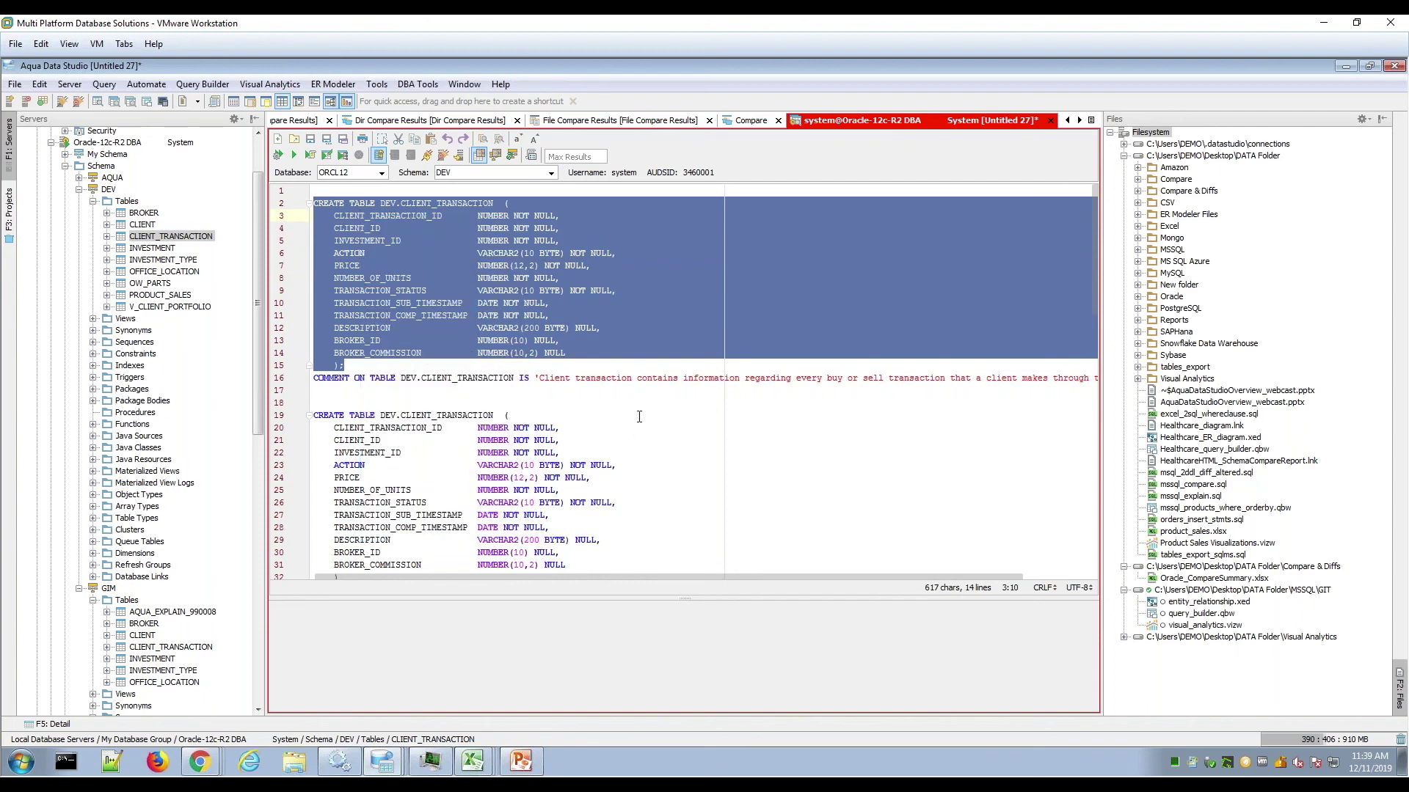
{"action": "left_click", "coordinate": [639, 416]}
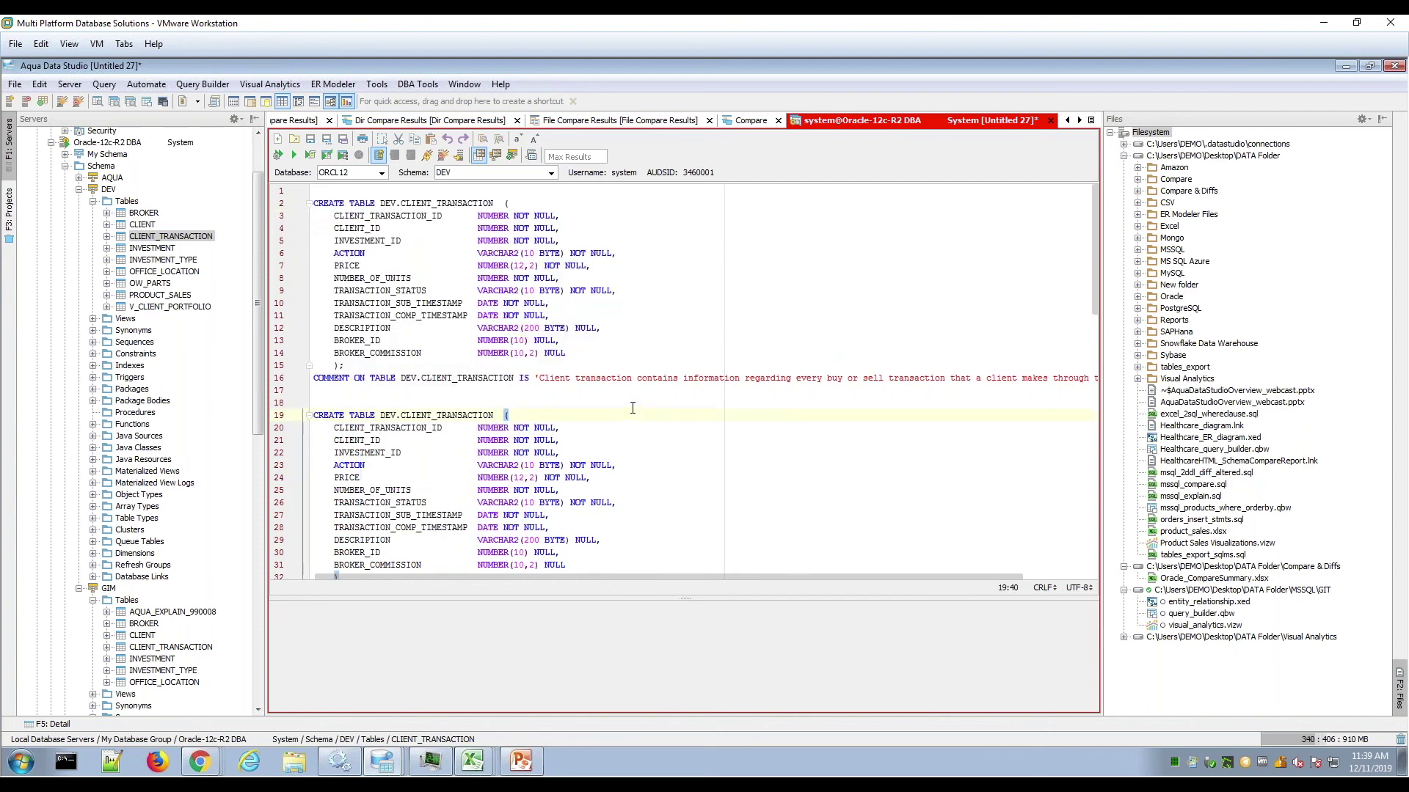
{"action": "left_click_drag", "start_coordinate": [369, 207], "coordinate": [451, 216]}
{"action": "left_click", "coordinate": [450, 251]}
- Copy the full CREATE TABLE GIM.CLIENT_TRANSACTION statement, including its storage clauses through DISABLE ROW MOVEMENT
{"action": "scroll", "coordinate": [450, 252], "scroll_direction": "down", "scroll_amount": 19}
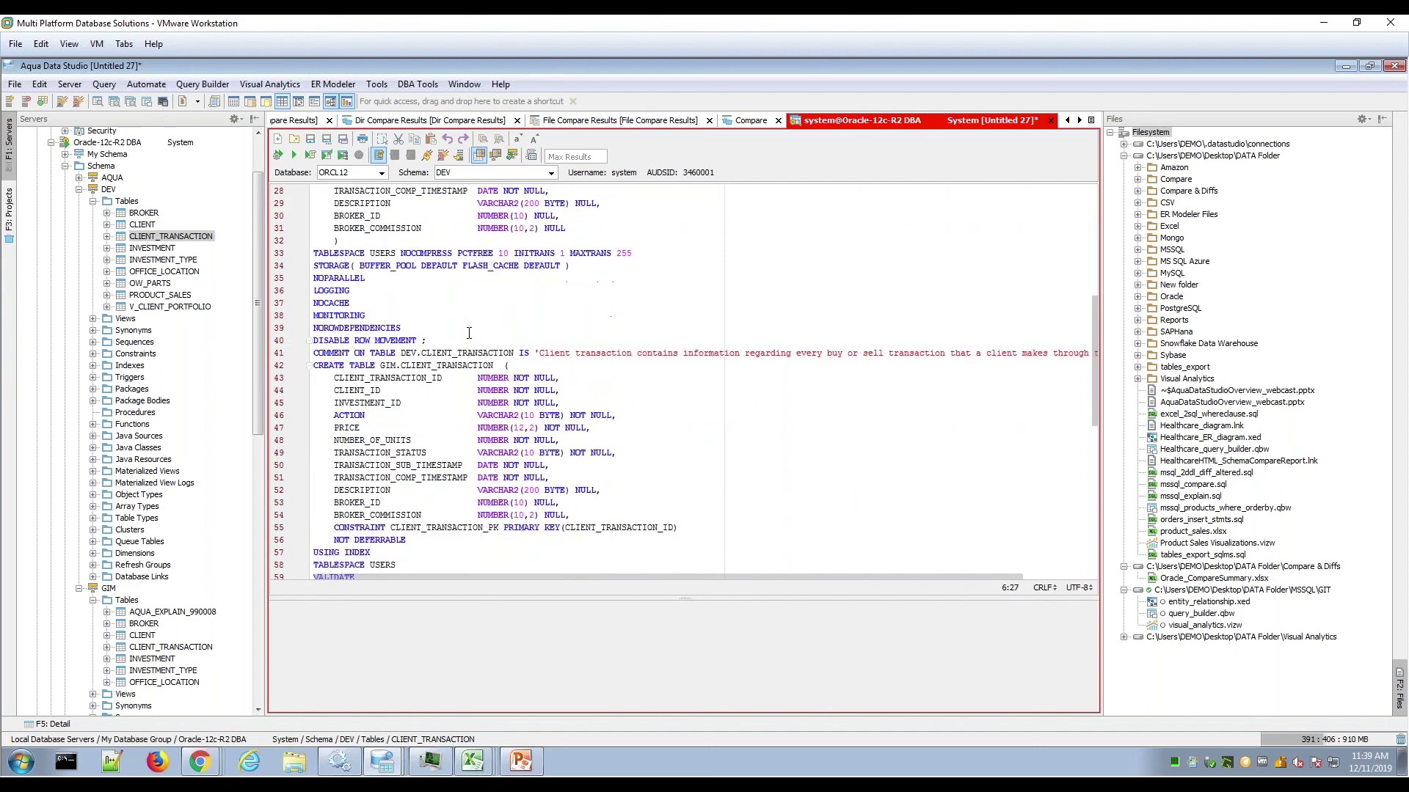
{"action": "scroll", "coordinate": [474, 328], "scroll_direction": "up", "scroll_amount": 6}
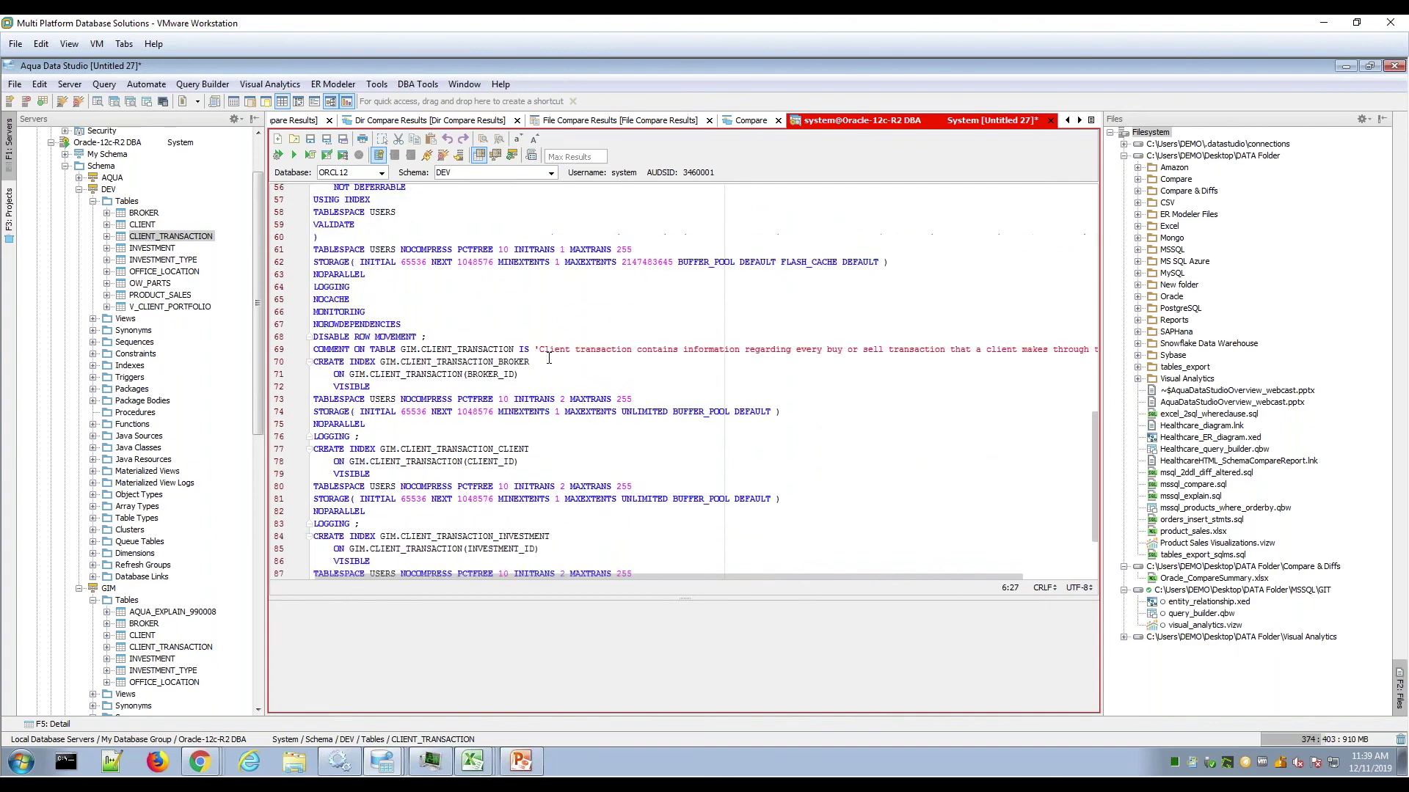
{"action": "scroll", "coordinate": [550, 360], "scroll_direction": "up", "scroll_amount": 1}
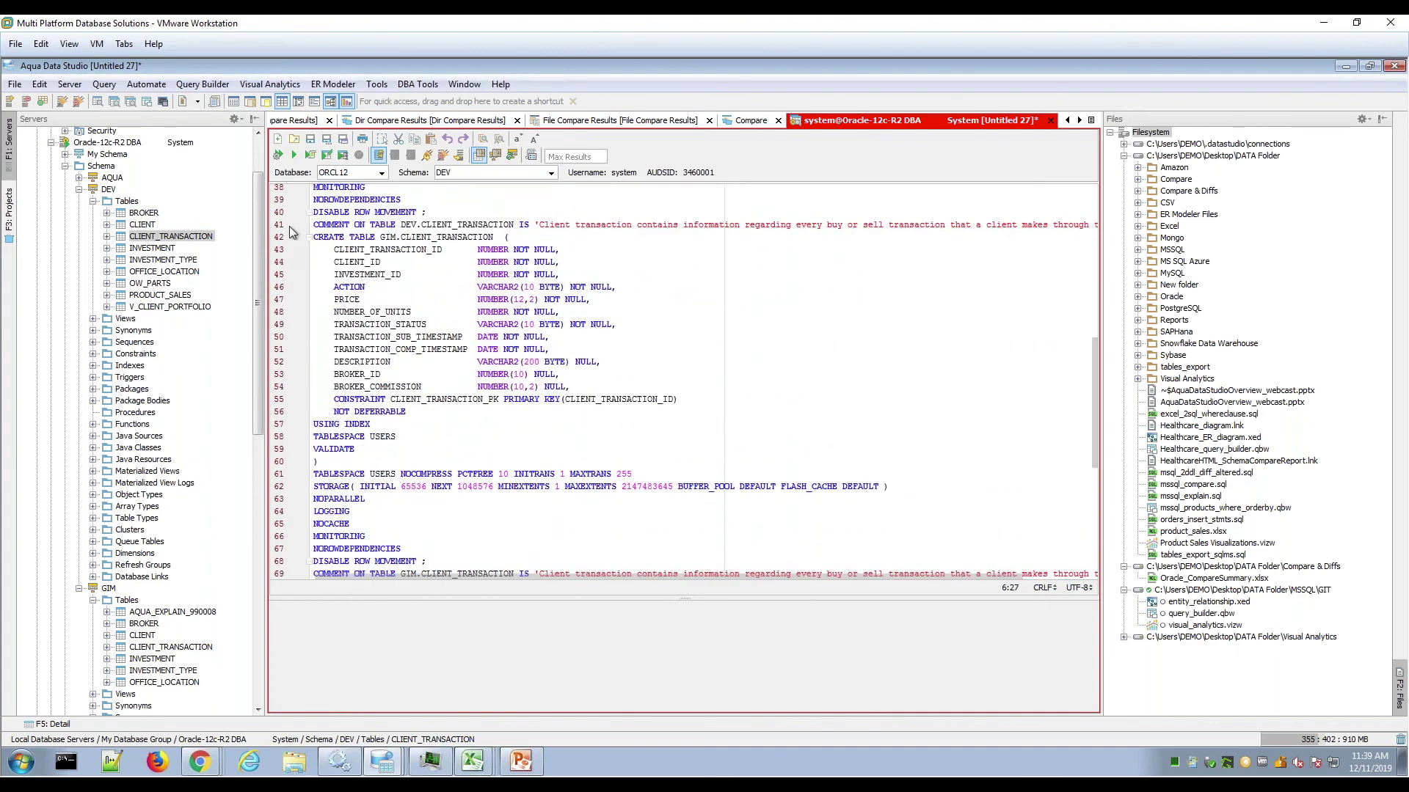
{"action": "left_click_drag", "start_coordinate": [315, 237], "coordinate": [427, 562]}
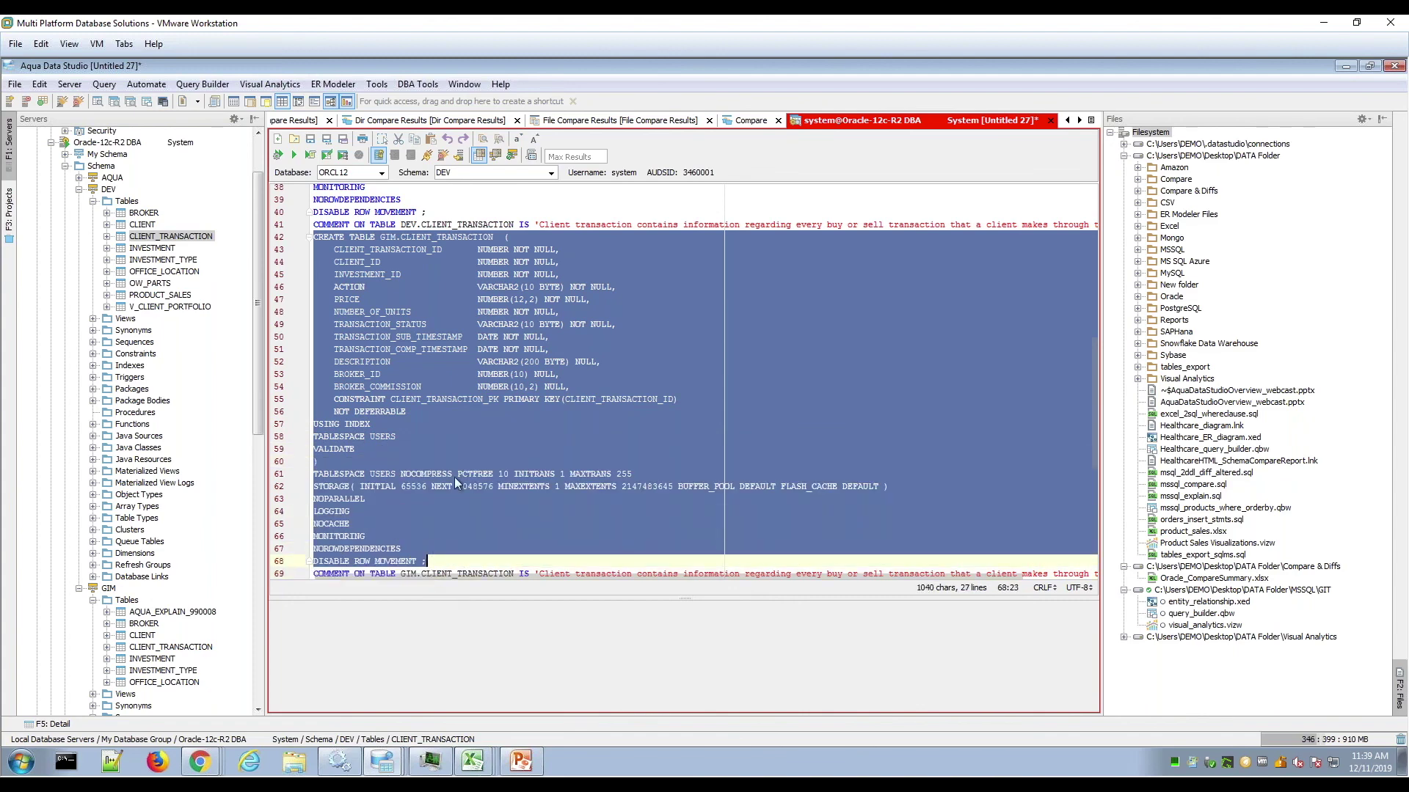
{"action": "left_click_drag", "start_coordinate": [455, 461], "coordinate": [460, 439]}
{"action": "right_click", "coordinate": [461, 439]}
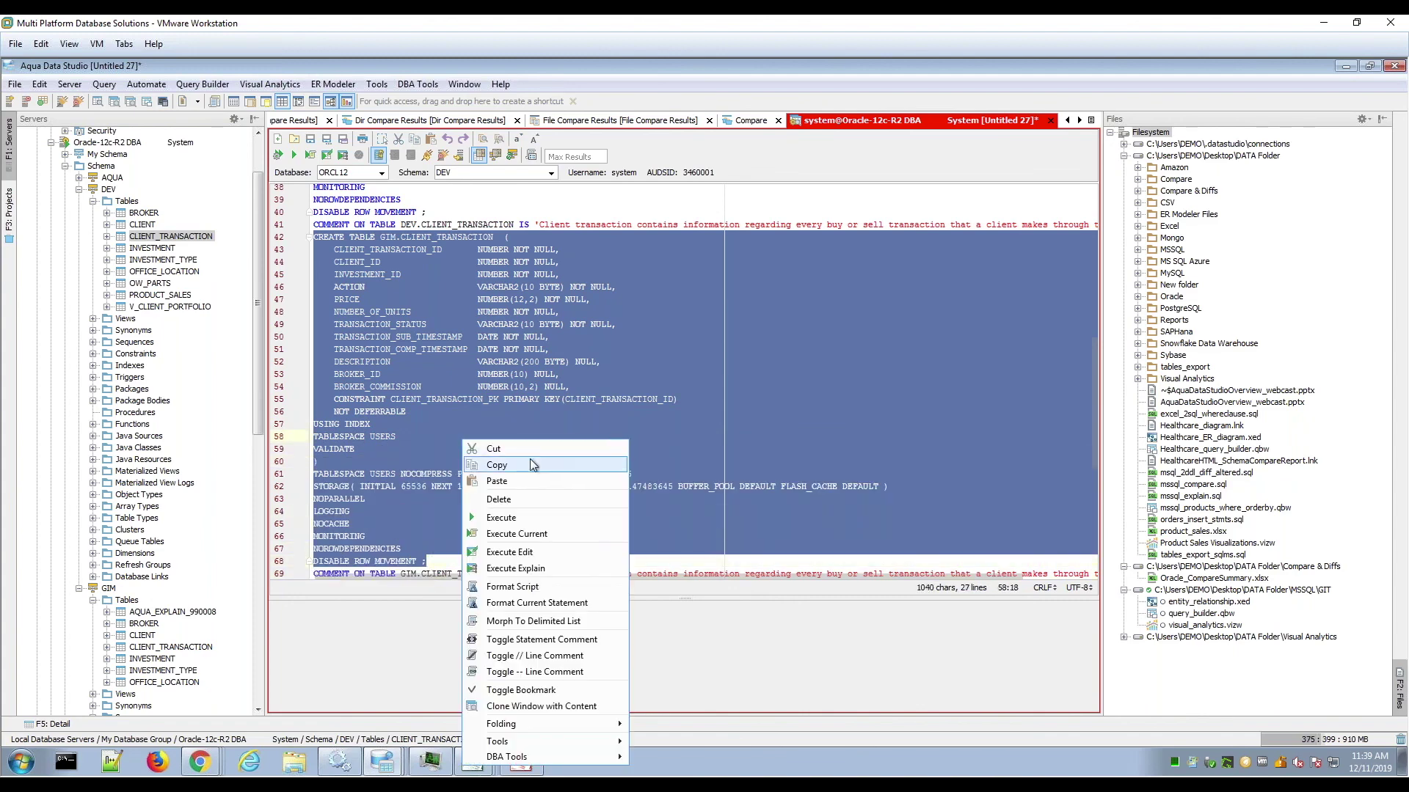
{"action": "left_click", "coordinate": [535, 465]}
{"action": "left_click_drag", "start_coordinate": [535, 477], "coordinate": [528, 524]}
{"action": "left_click", "coordinate": [528, 524]}
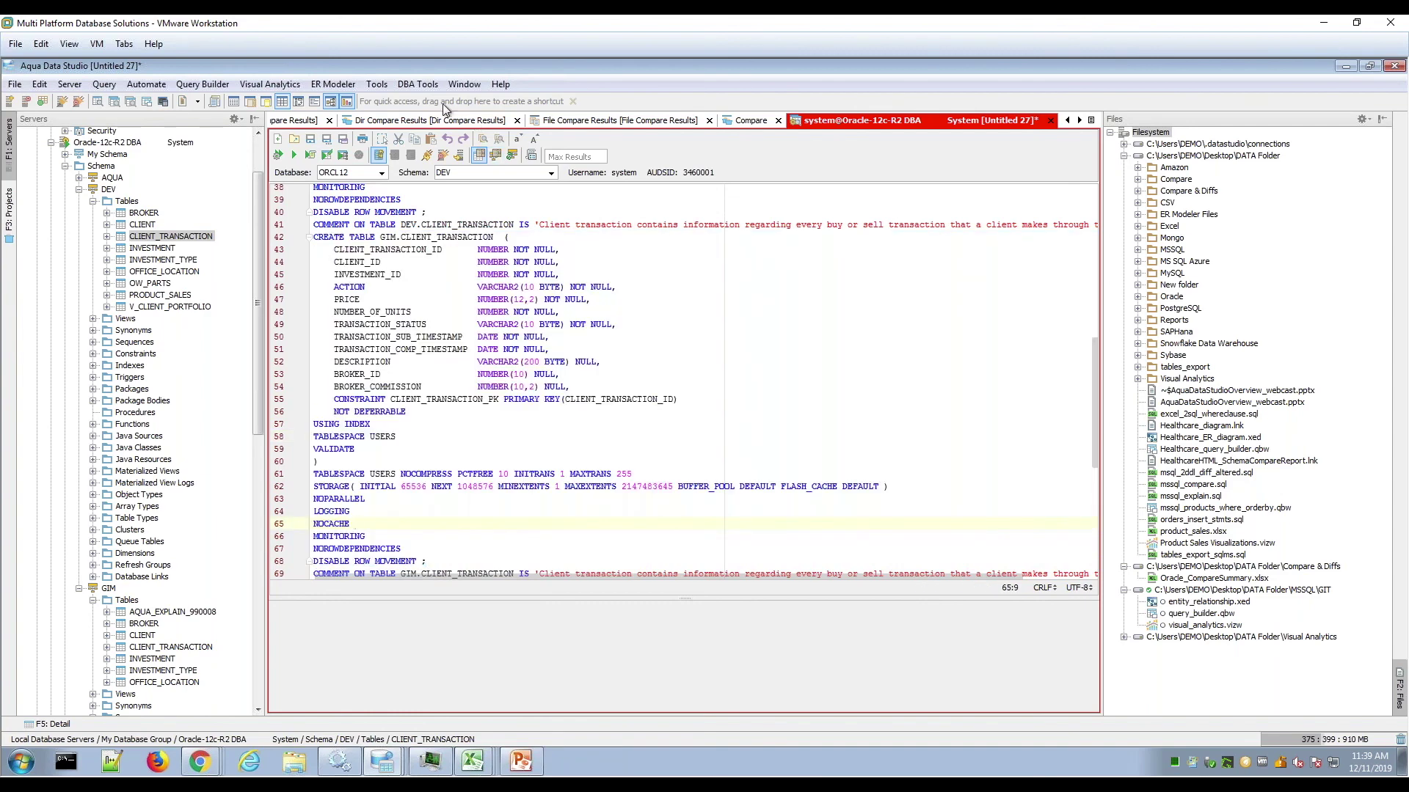
- Run a Copy Compare of the two latest copied items, the GIM and DEV CLIENT_TRANSACTION statements, and examine the primary key constraint line
{"action": "left_click", "coordinate": [377, 83]}
{"action": "mouse_move", "coordinate": [434, 188]}
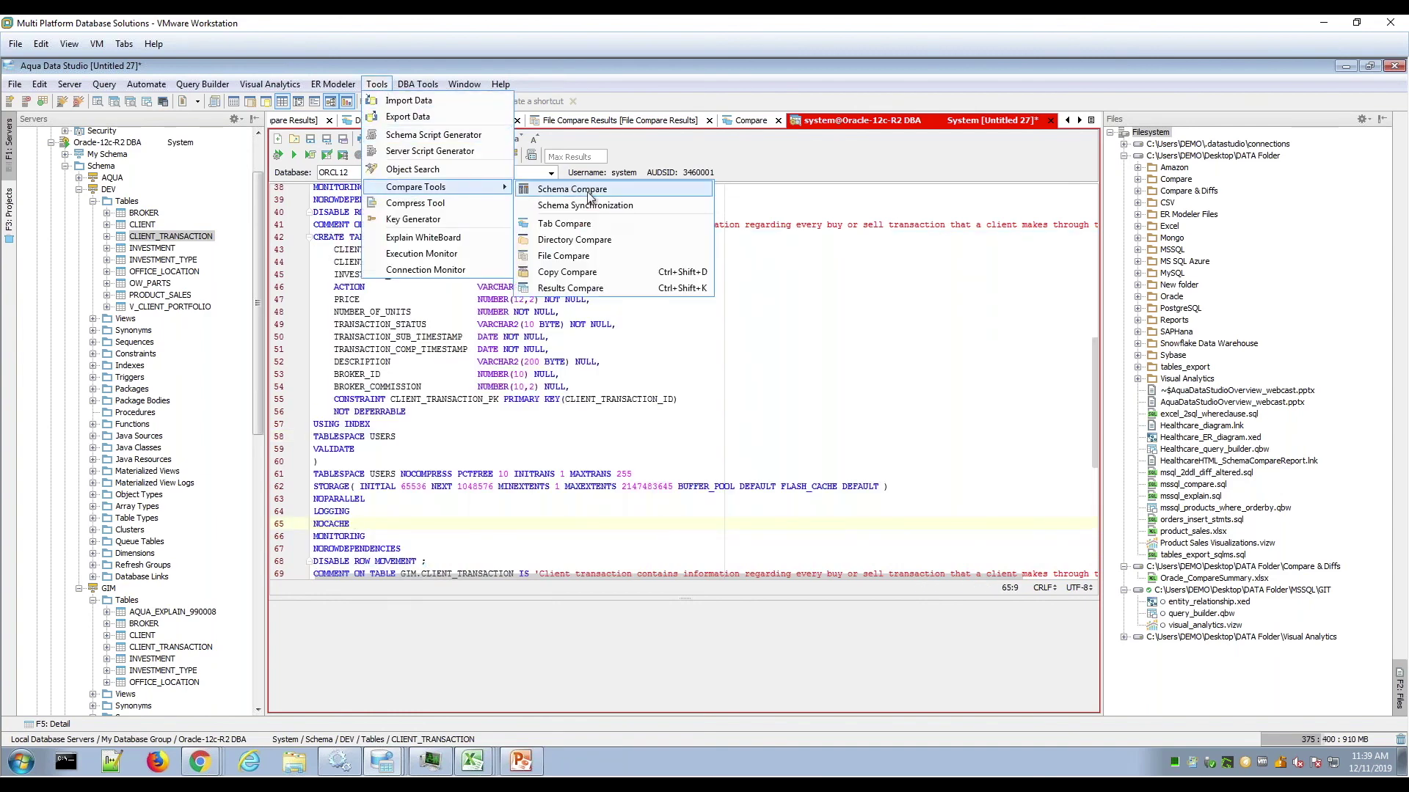
{"action": "left_click", "coordinate": [613, 273]}
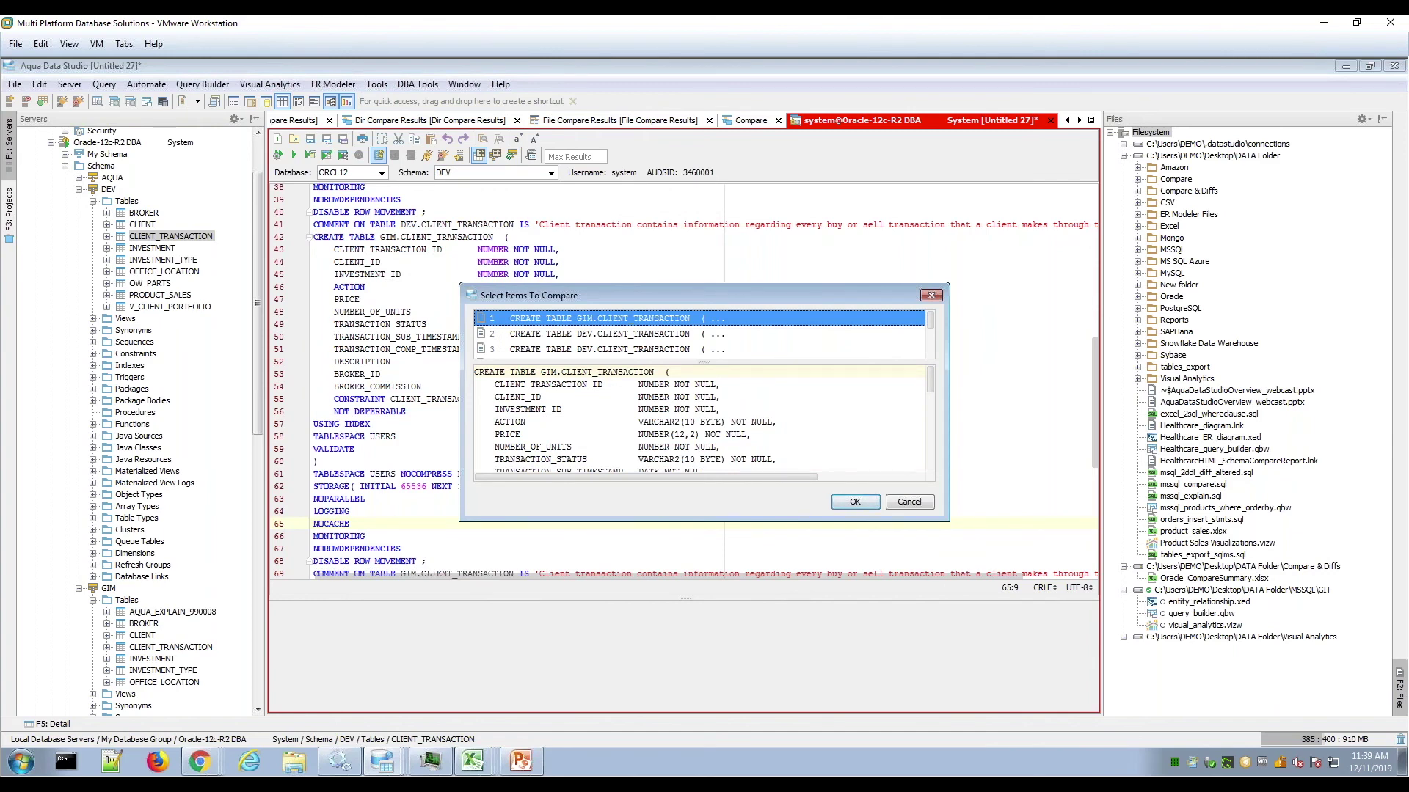
{"action": "left_click", "coordinate": [616, 335], "text": "ctrl"}
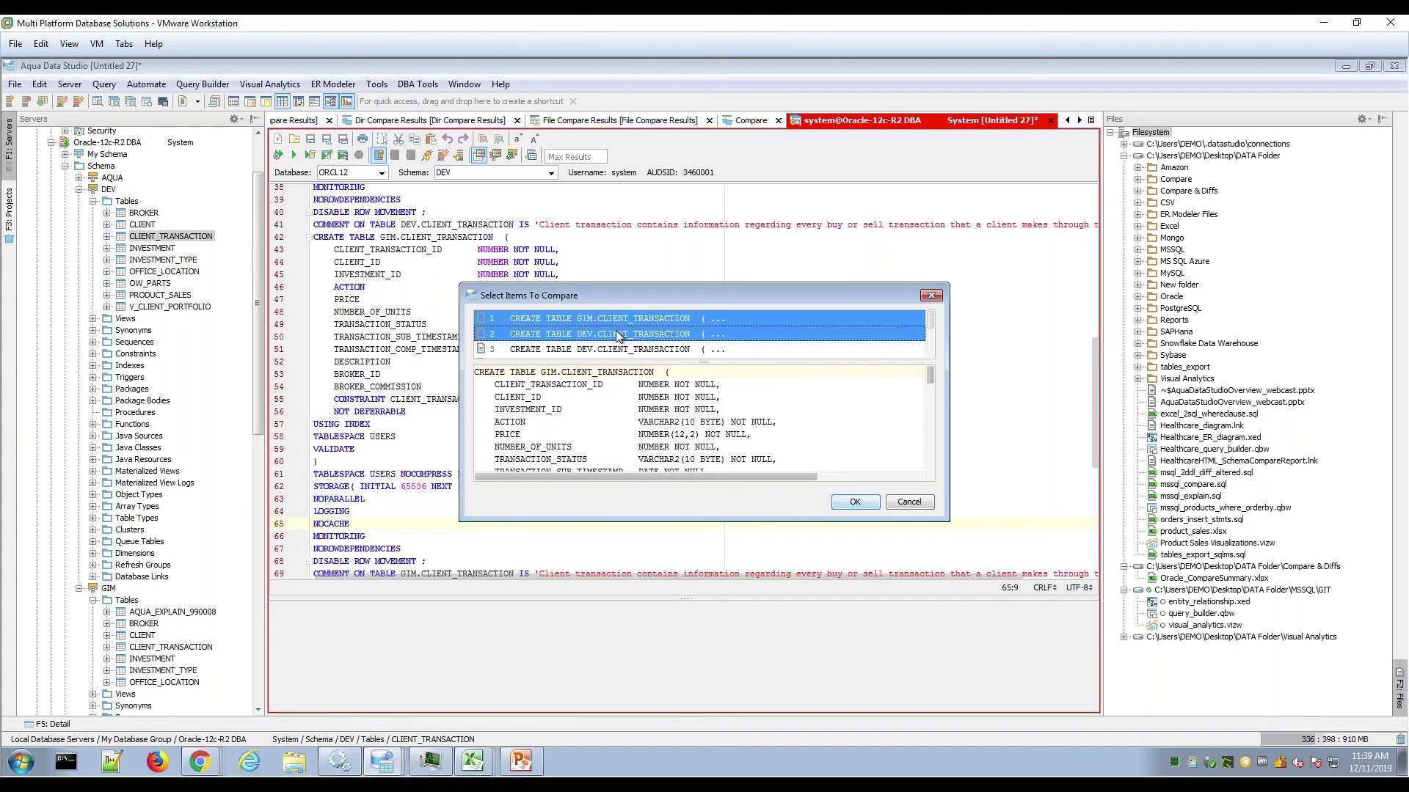
{"action": "left_click", "coordinate": [854, 502]}
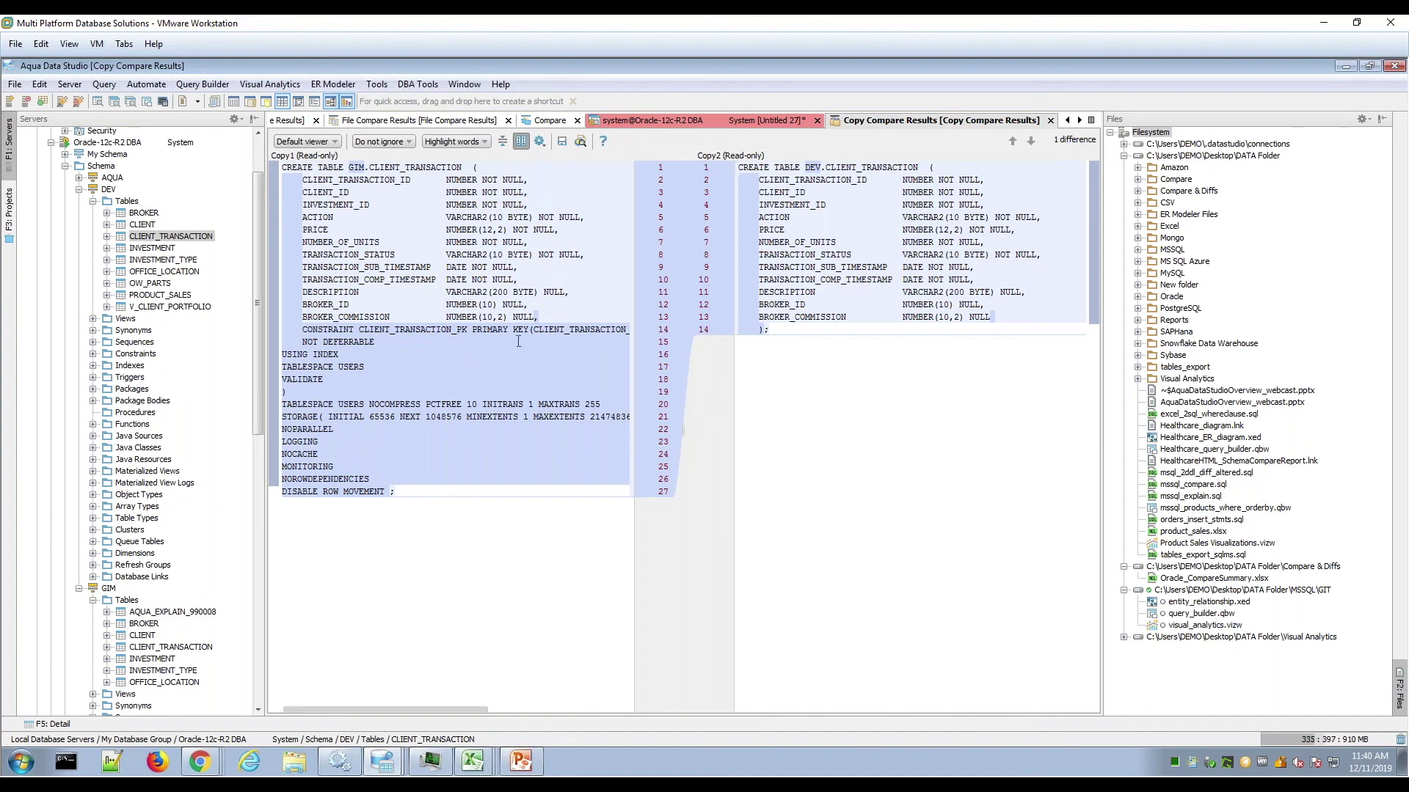
{"action": "left_click_drag", "start_coordinate": [625, 330], "coordinate": [302, 329]}
{"action": "left_click", "coordinate": [431, 518]}
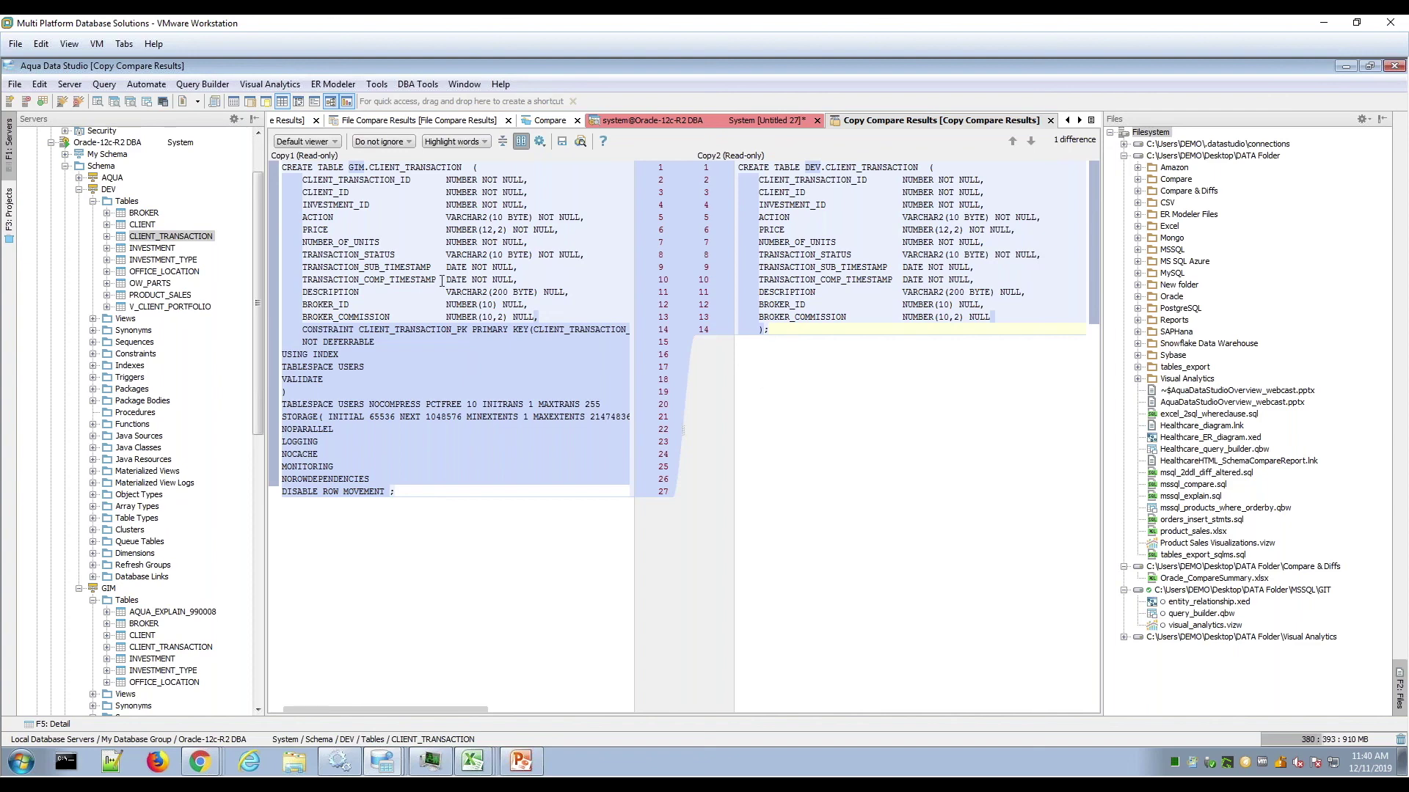
{"action": "left_click", "coordinate": [742, 436]}
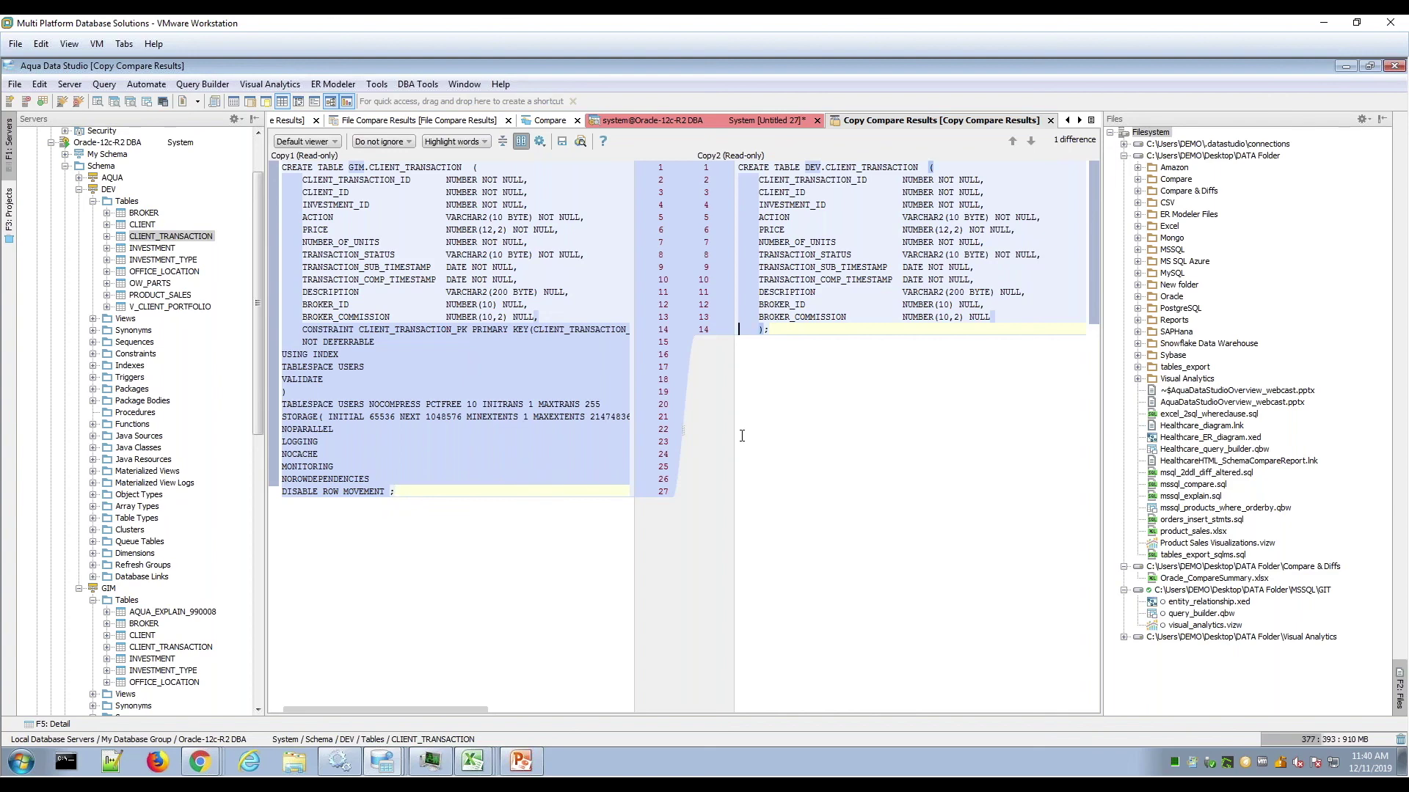
{"action": "left_click", "coordinate": [377, 84]}
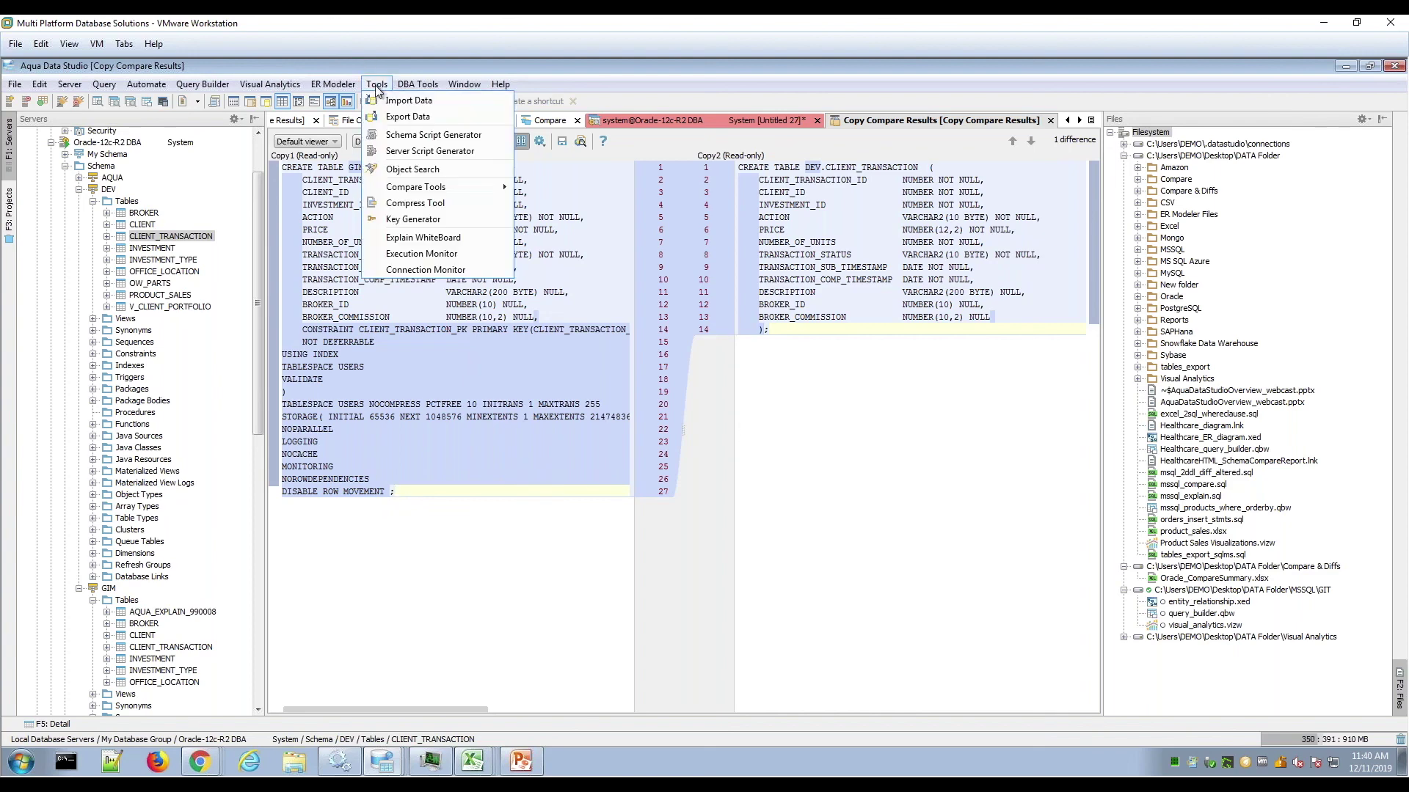
{"action": "mouse_move", "coordinate": [500, 190]}
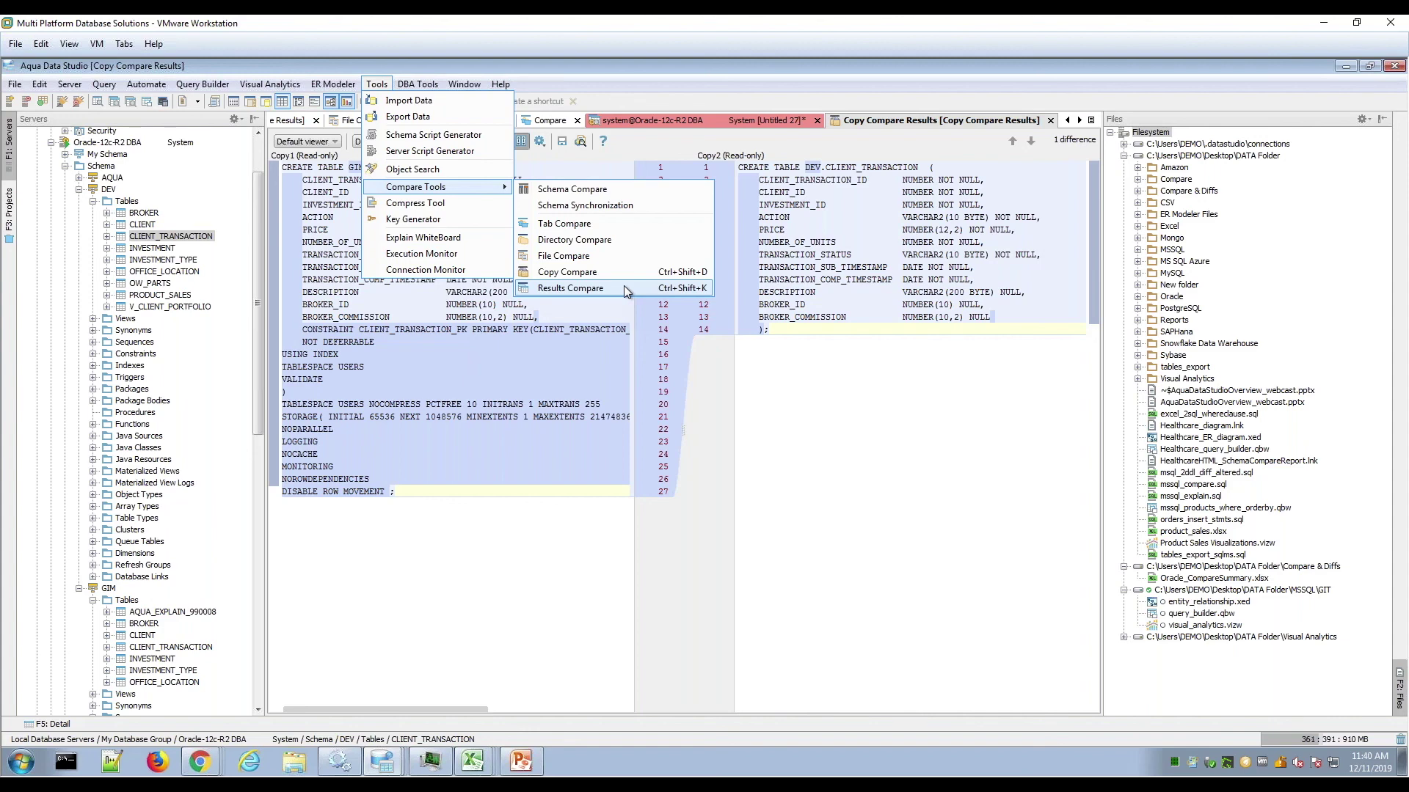
{"action": "left_click", "coordinate": [736, 444]}
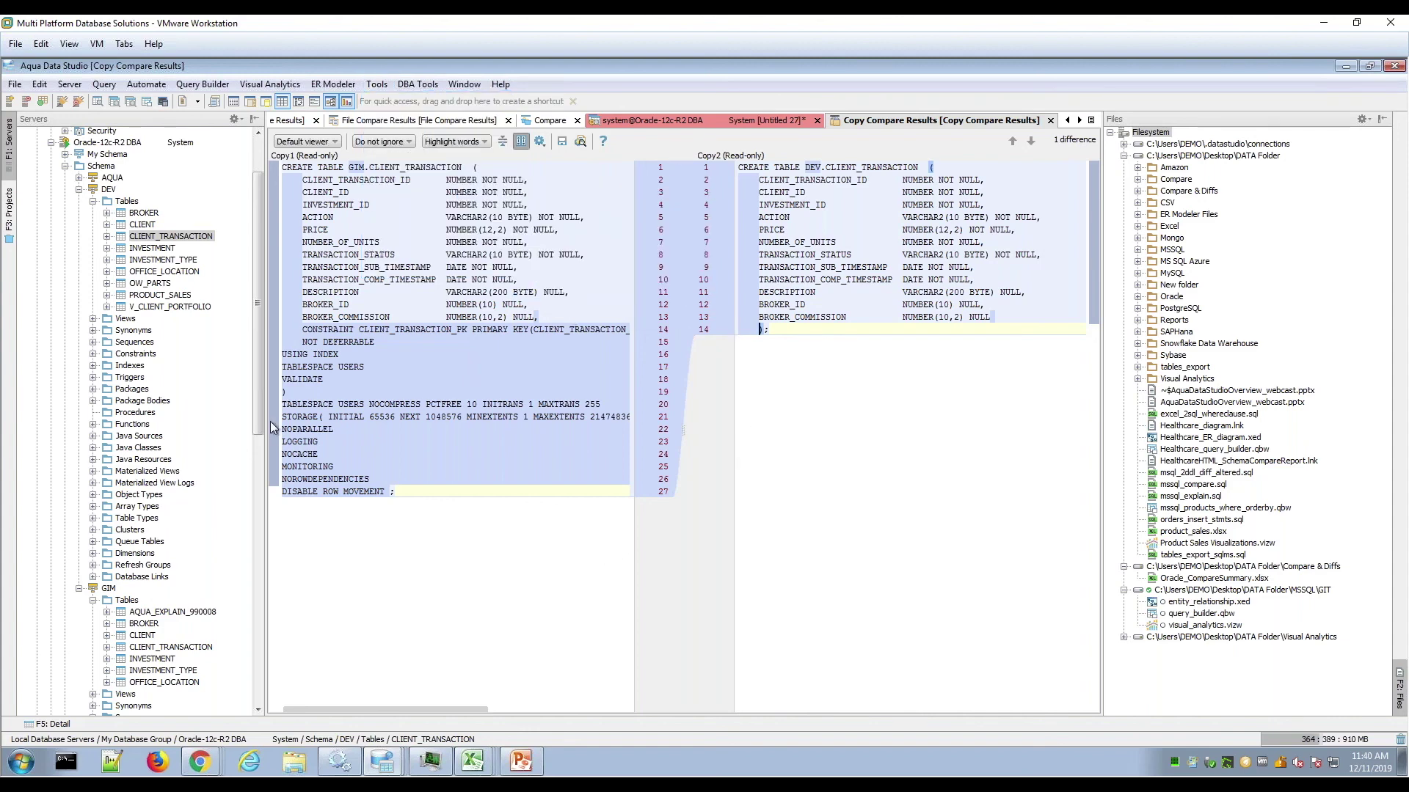
- Switch to the PowerPoint slide show, review the Compare Tools slide, and return to the Copy Compare results in Aqua Data Studio
{"action": "mouse_move", "coordinate": [473, 761]}
{"action": "left_click", "coordinate": [521, 760]}
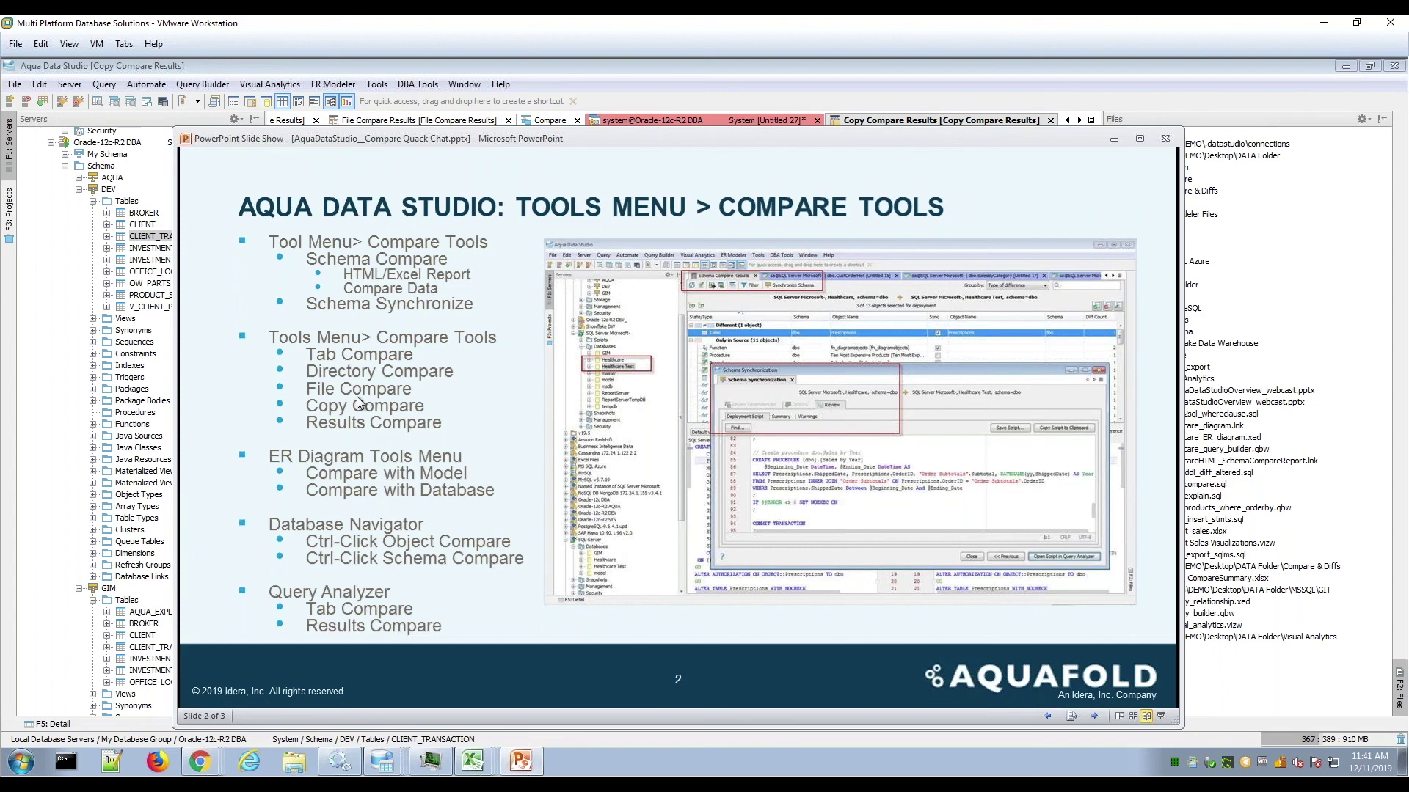
{"action": "left_click", "coordinate": [1113, 138]}
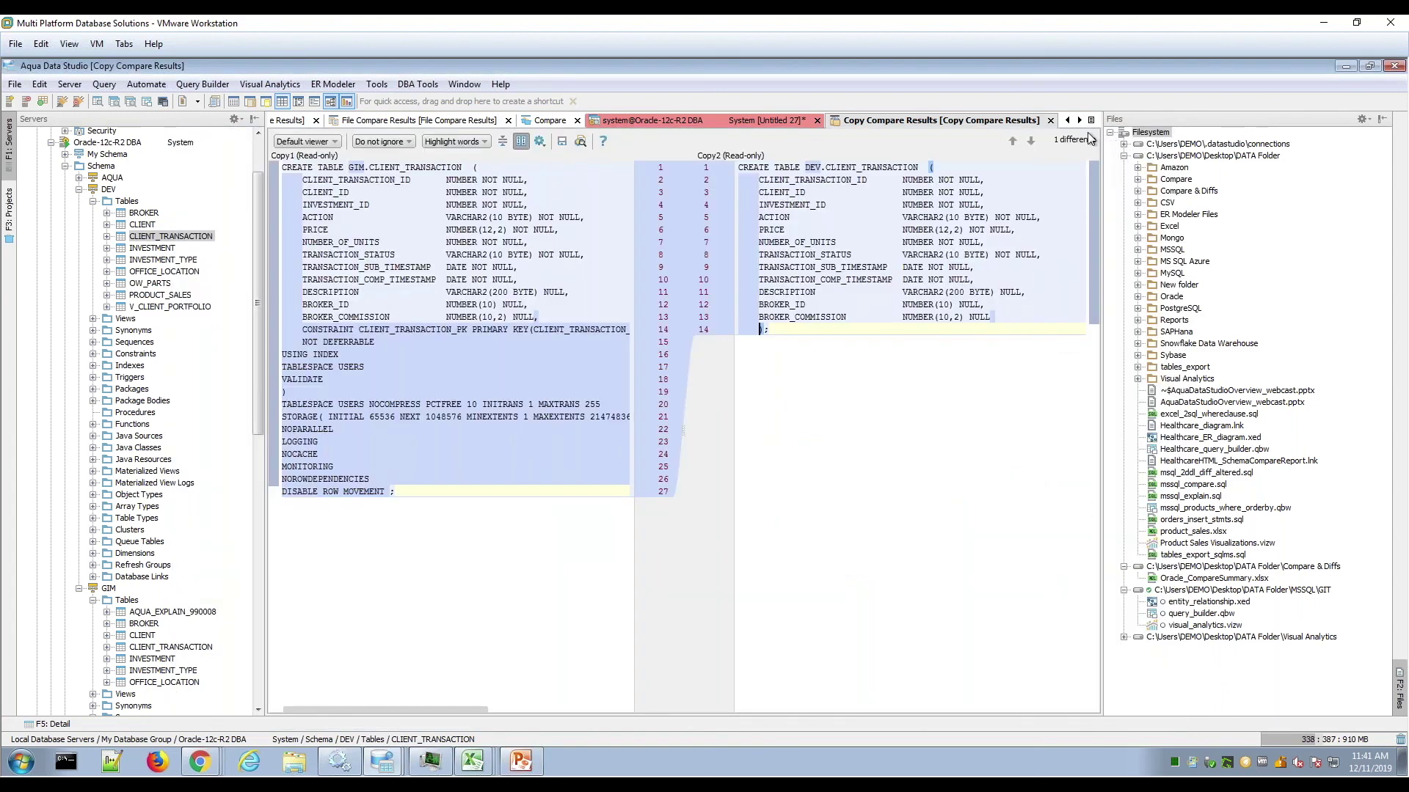
- Bring up the Oracle DEV-to-GIM Schema Compare results and examine the differences for the OFFICE_LOCATION and CLIENT_TRANSACTION tables
{"action": "left_click", "coordinate": [1091, 120]}
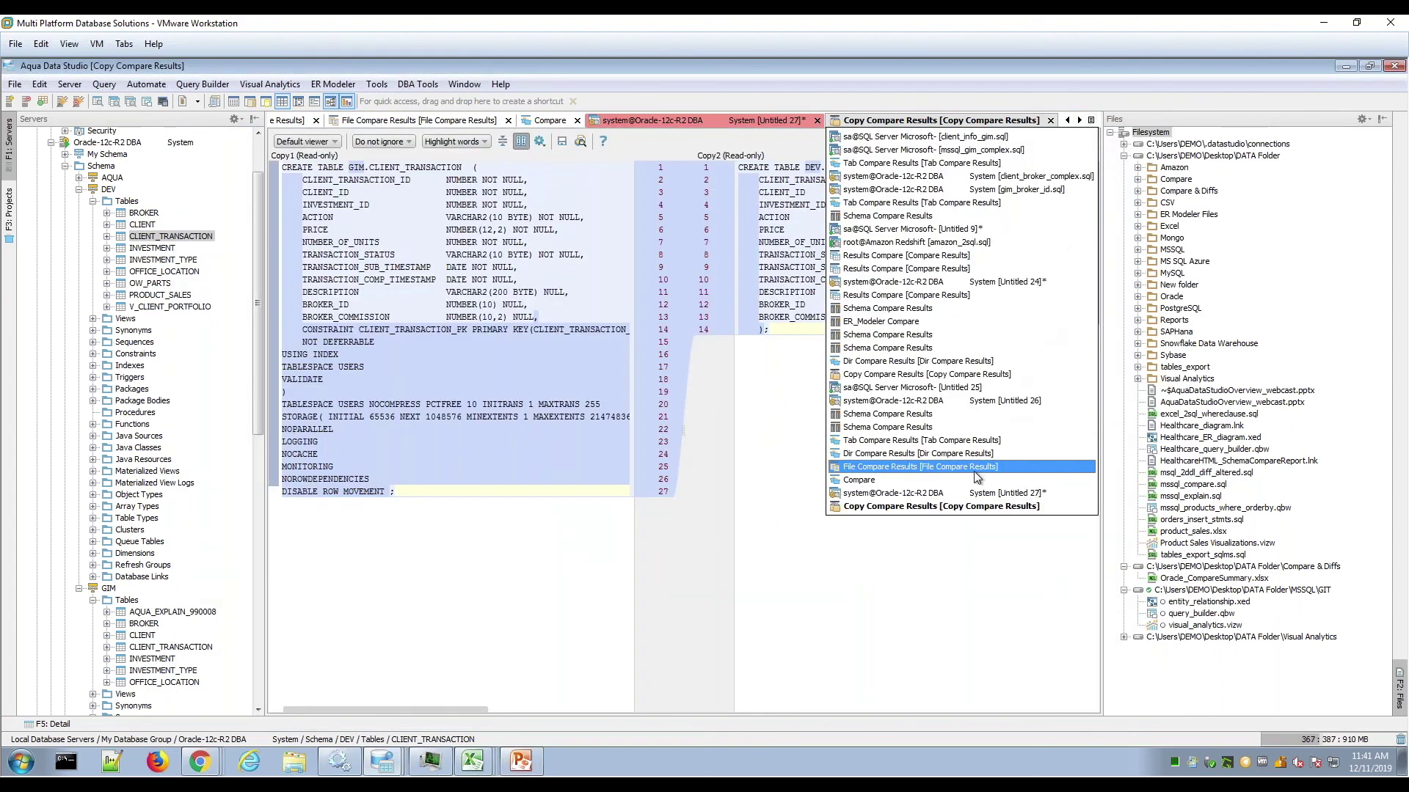
{"action": "left_click", "coordinate": [1037, 413]}
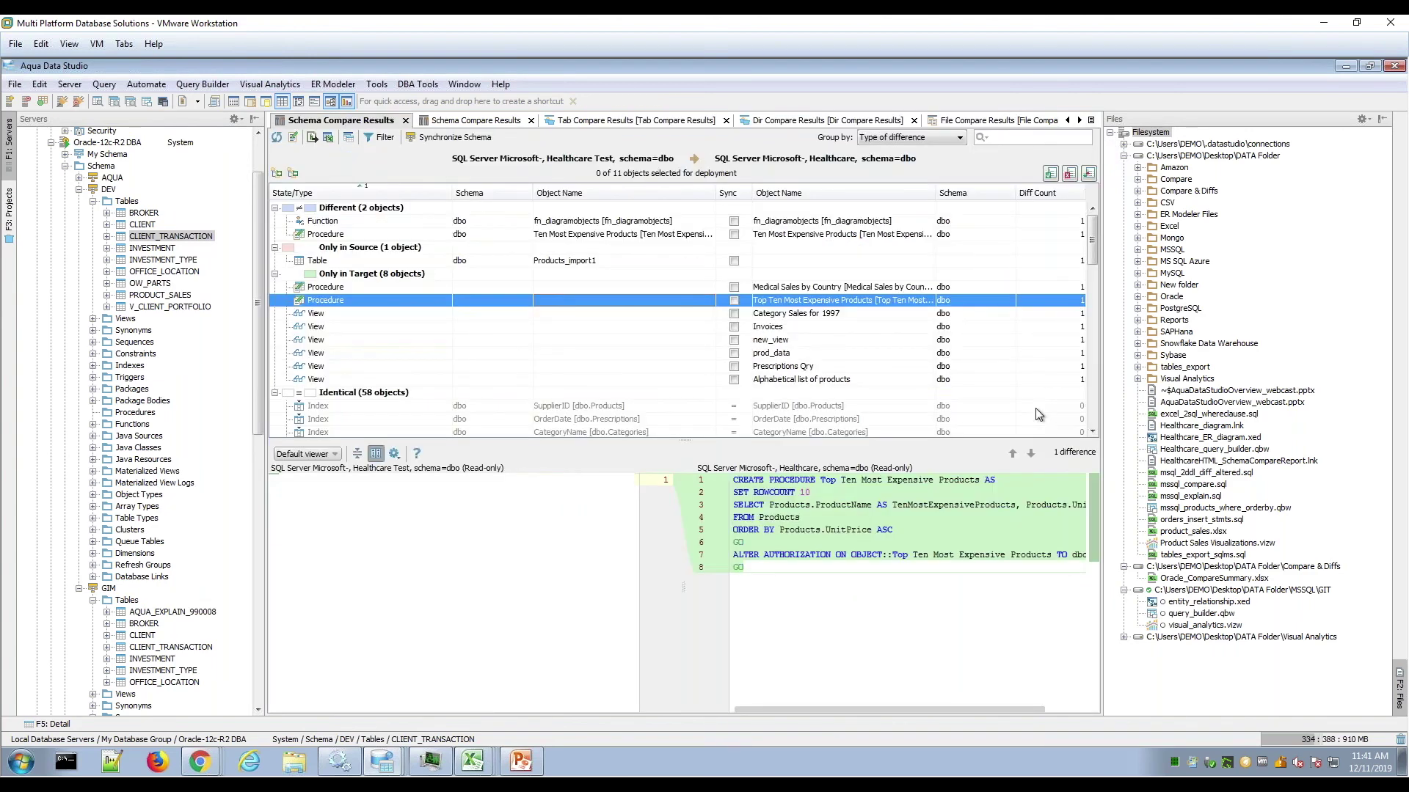
{"action": "left_click", "coordinate": [1093, 122]}
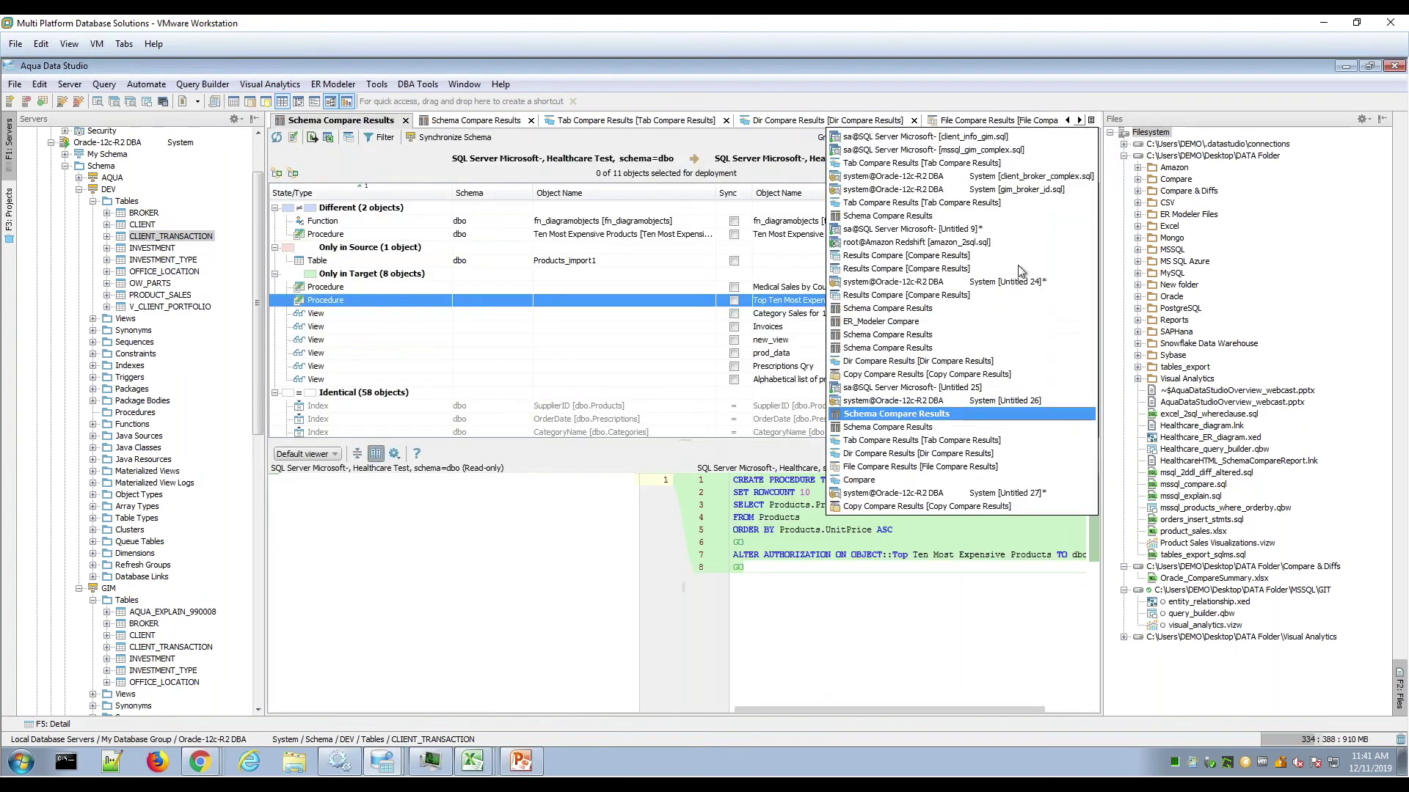
{"action": "left_click", "coordinate": [978, 434]}
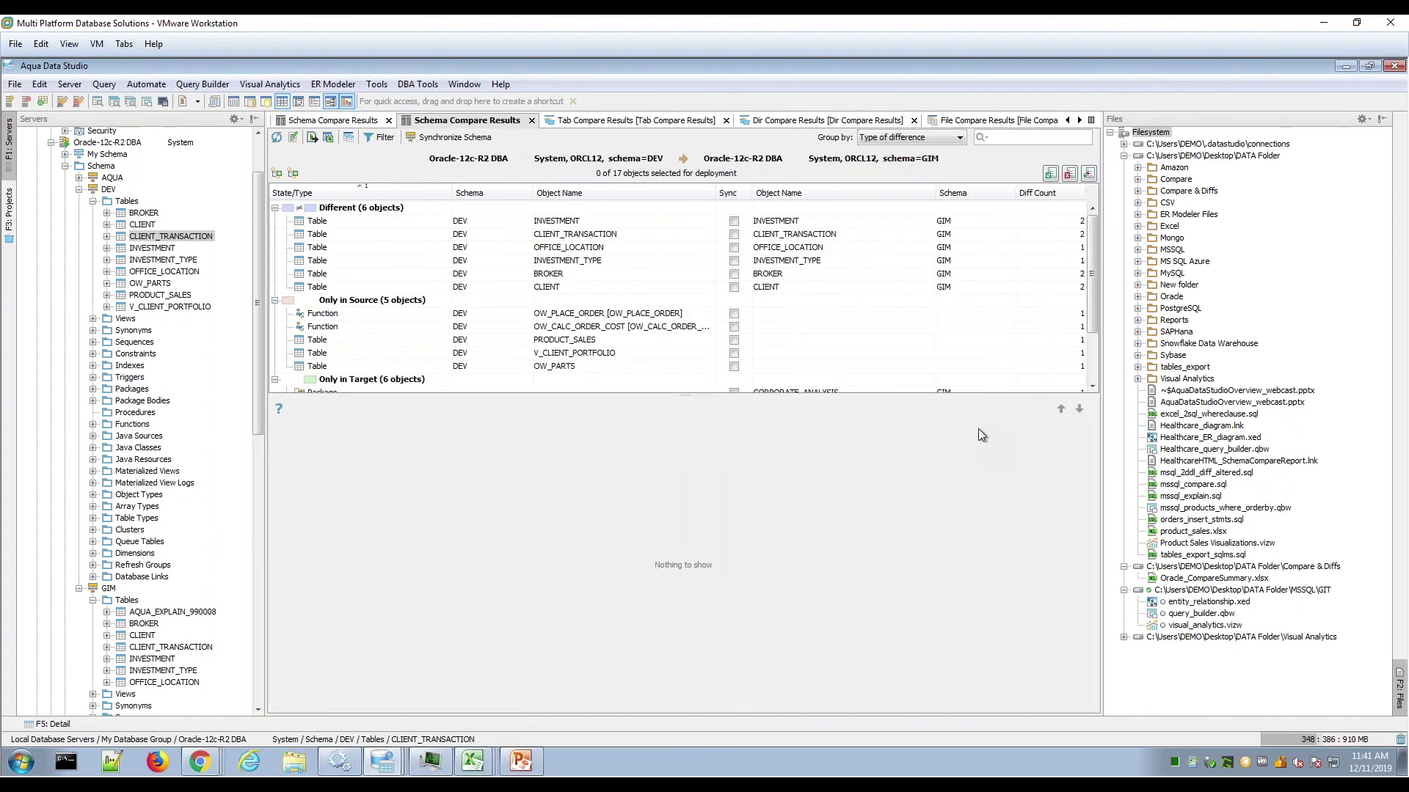
{"action": "left_click", "coordinate": [543, 249]}
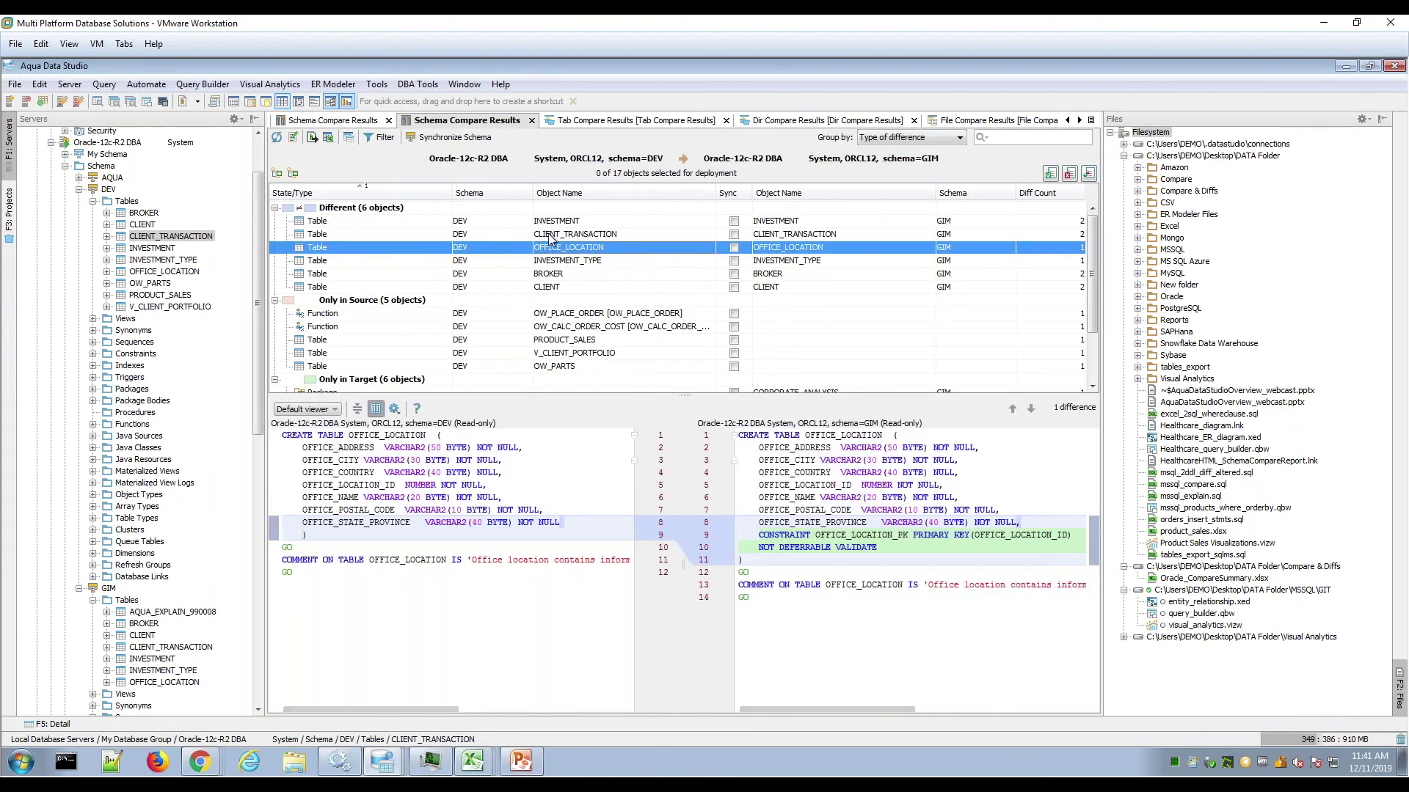
{"action": "left_click", "coordinate": [552, 237]}
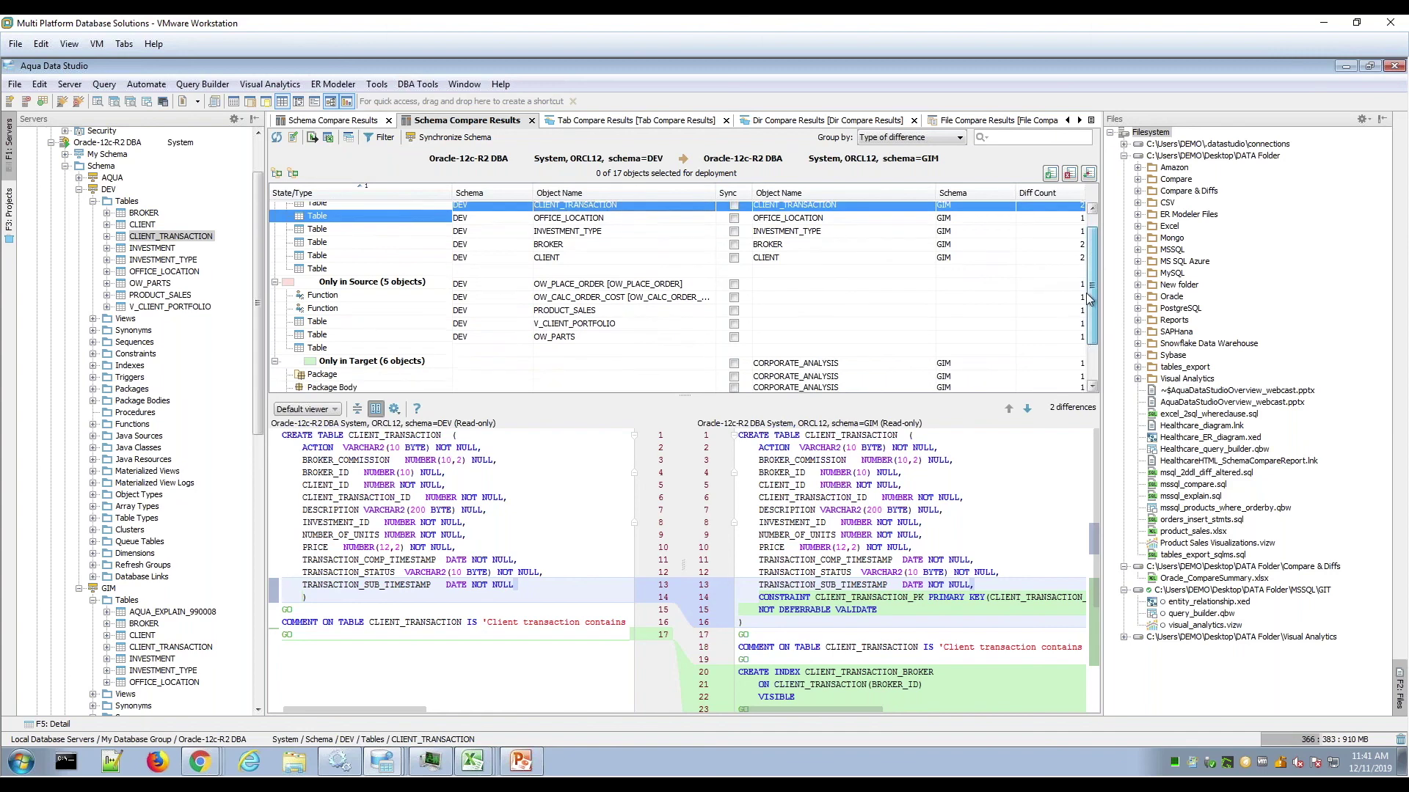
{"action": "scroll", "coordinate": [1084, 361], "scroll_direction": "down", "scroll_amount": 3}
{"action": "scroll", "coordinate": [1086, 310], "scroll_direction": "up", "scroll_amount": 3}
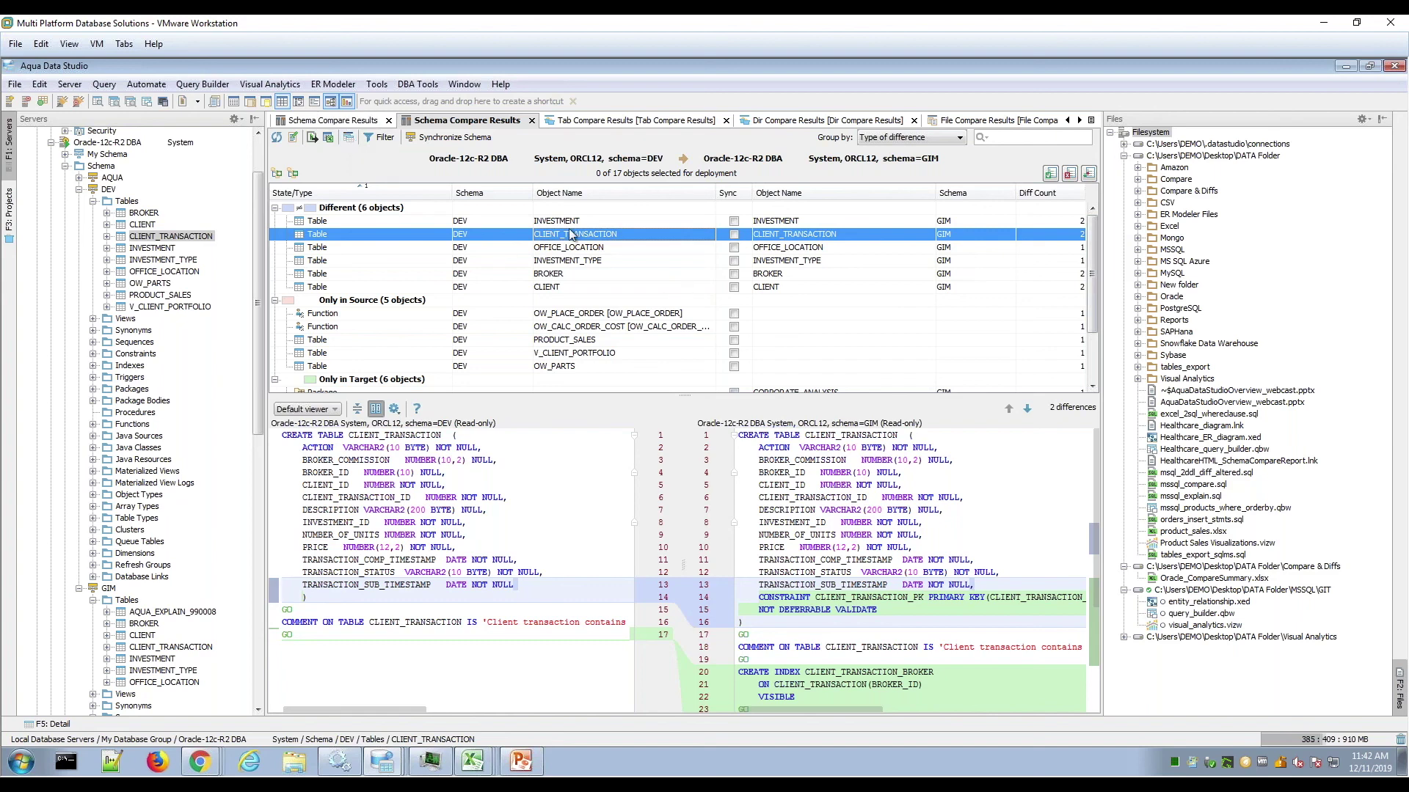
- Compare the CLIENT_TRANSACTION table data between DEV and GIM, look through the rows, and close the data comparison
{"action": "left_click", "coordinate": [348, 144]}
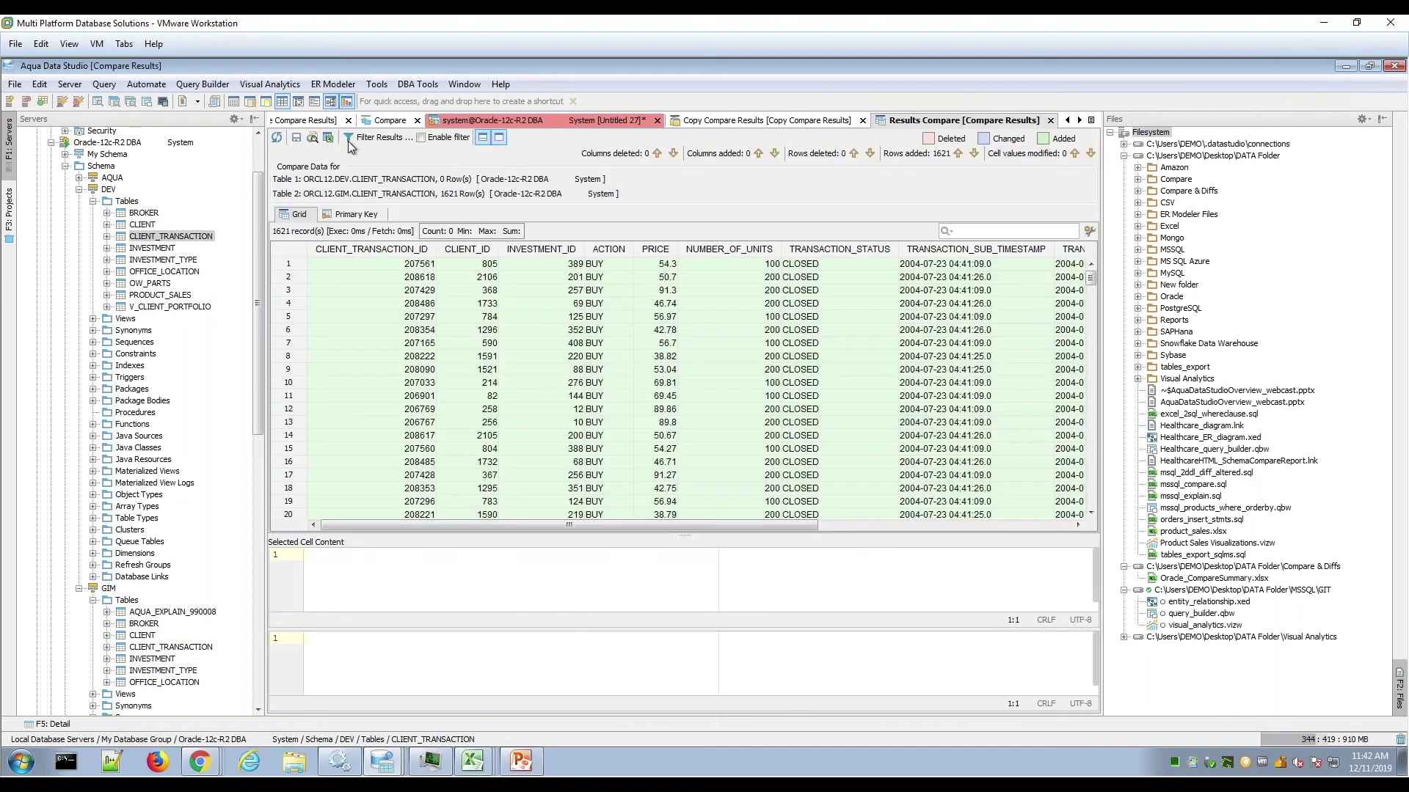
{"action": "scroll", "coordinate": [1092, 294], "scroll_direction": "down", "scroll_amount": 20}
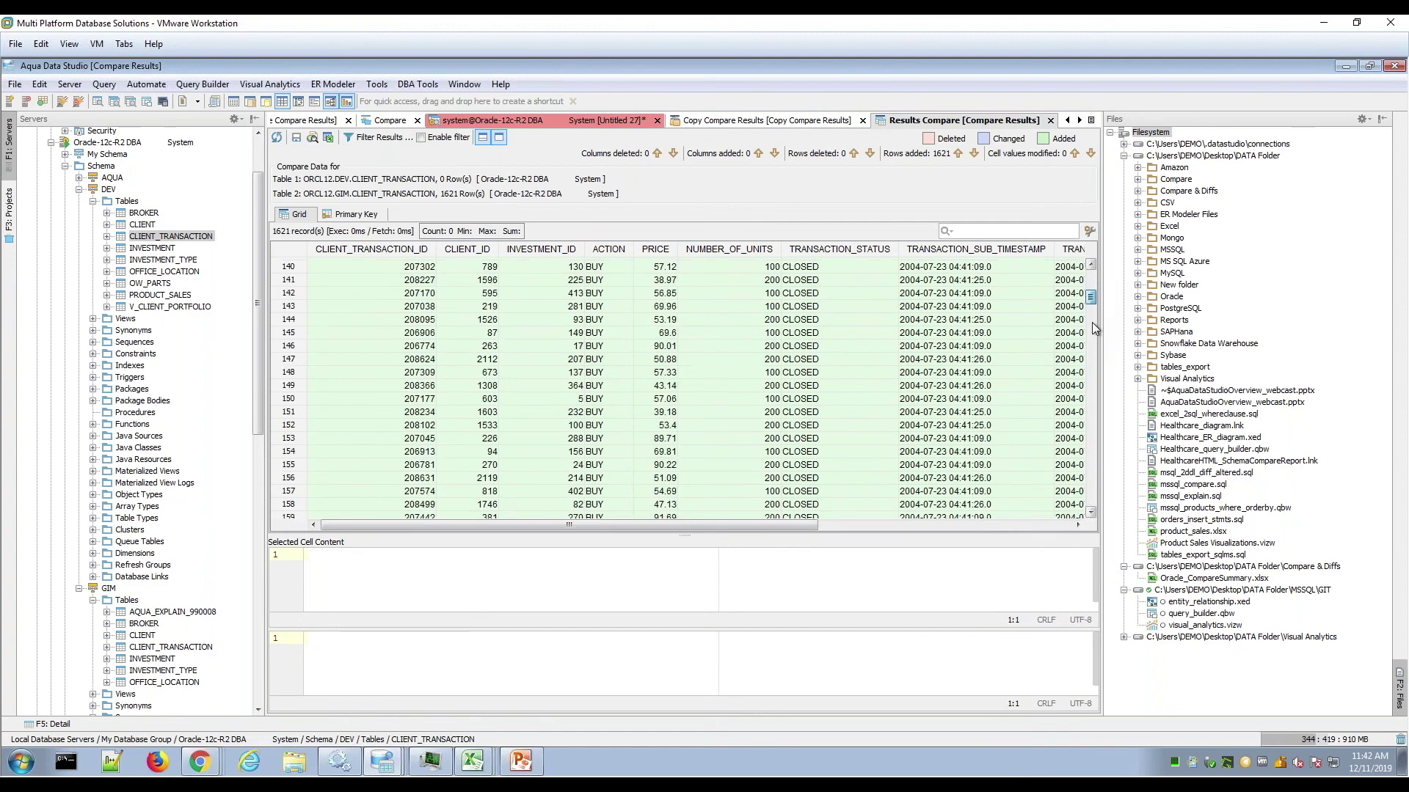
{"action": "scroll", "coordinate": [1097, 293], "scroll_direction": "up", "scroll_amount": 20}
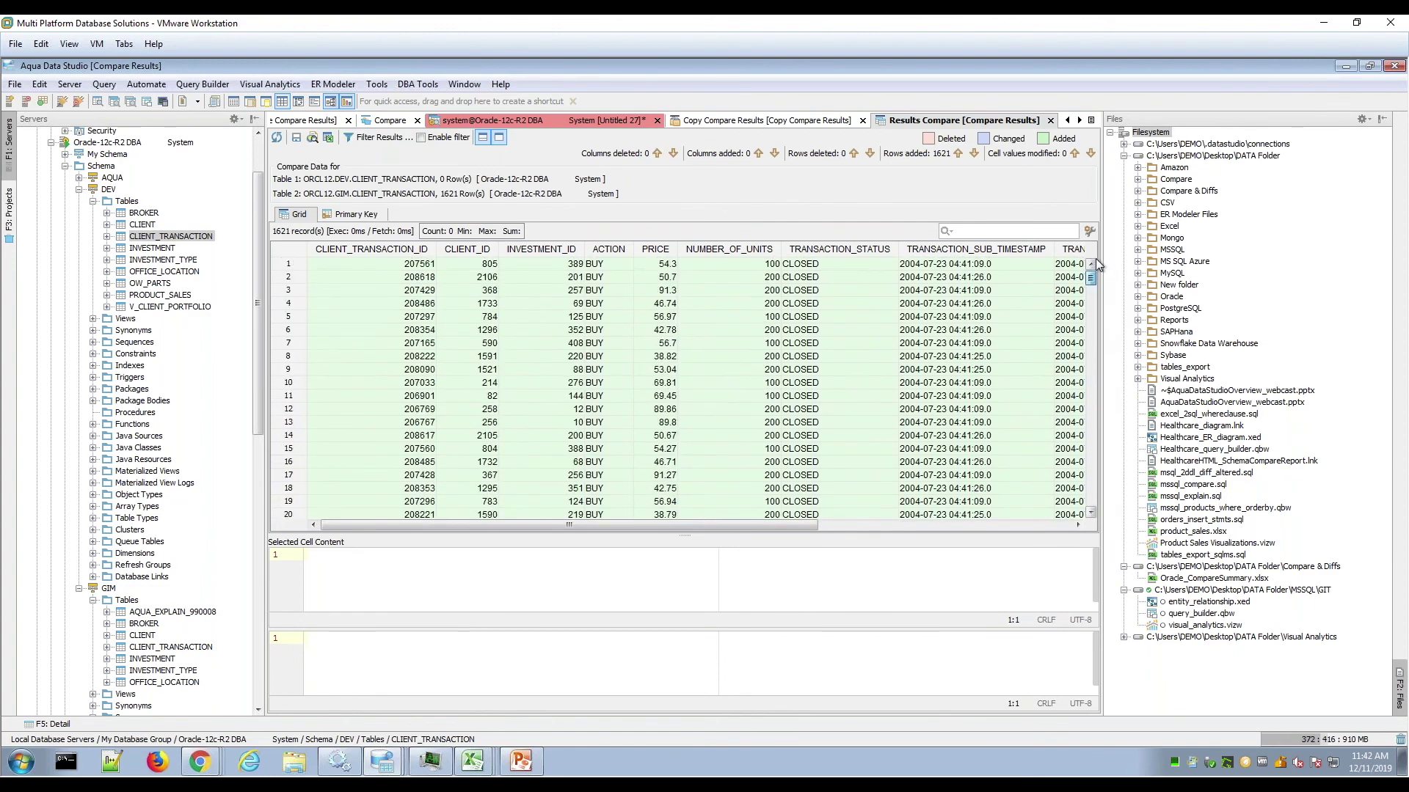
{"action": "left_click", "coordinate": [1050, 120]}
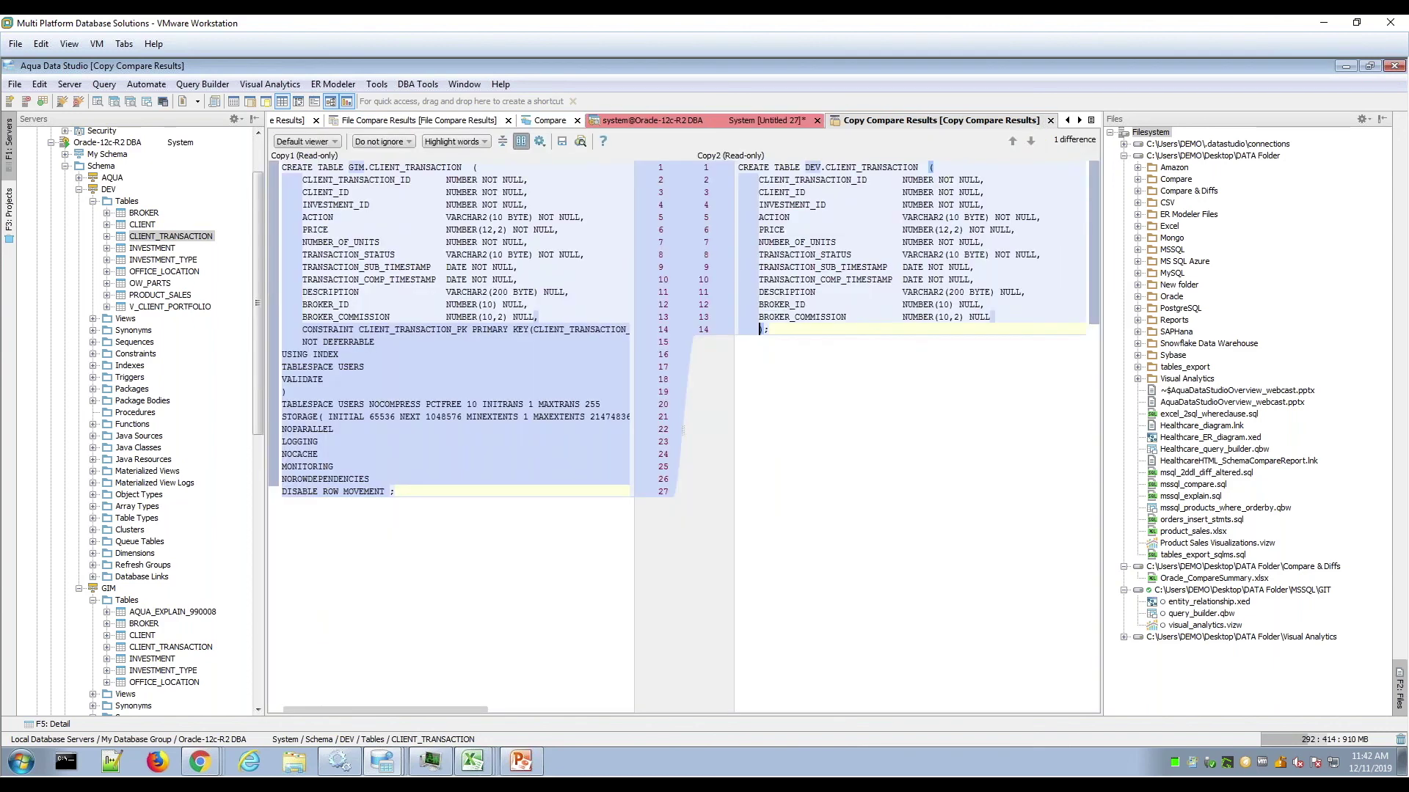
- Bring up the earlier DEV-to-GIM Schema Compare results in which BROKER is selected for sync and review the object differences
{"action": "left_click", "coordinate": [1091, 120]}
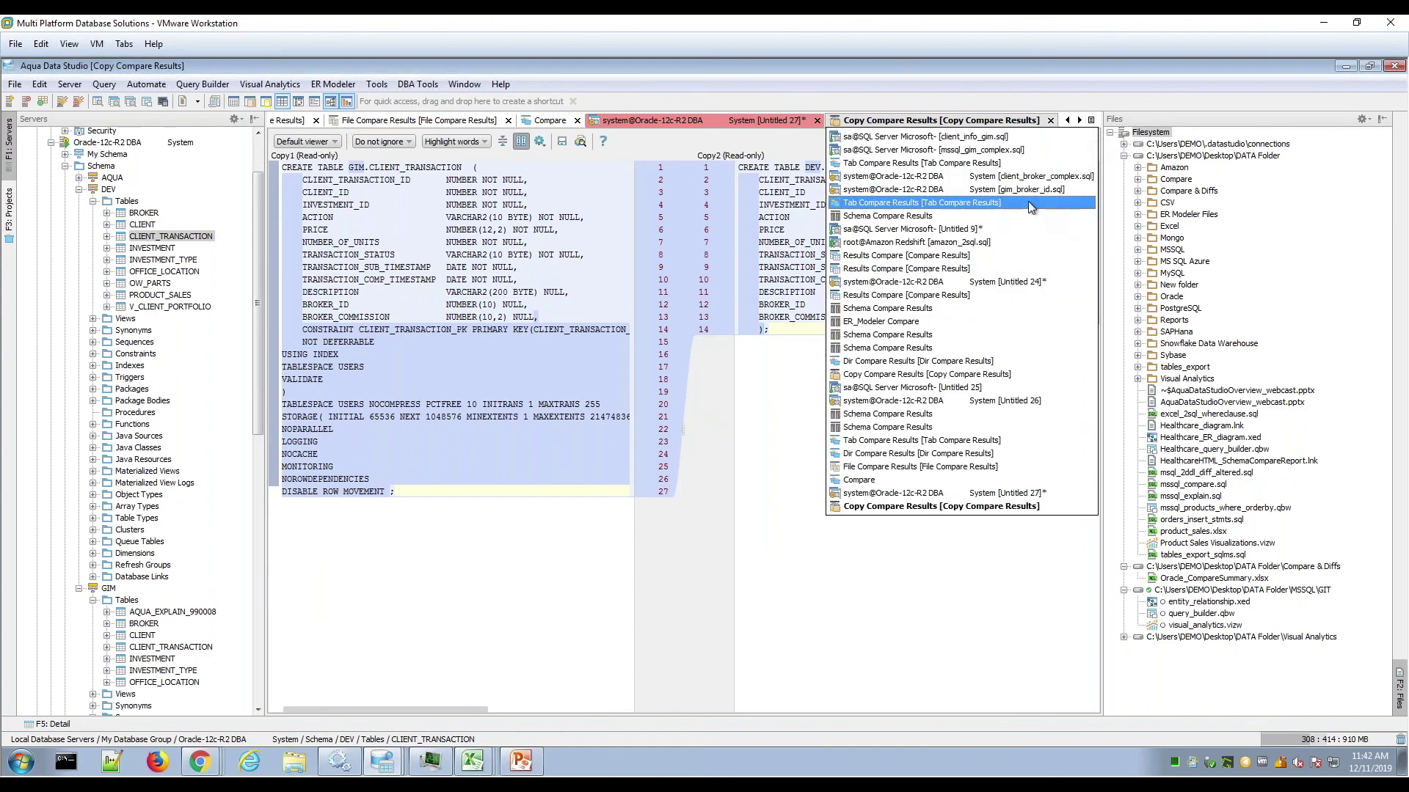
{"action": "left_click", "coordinate": [1019, 217]}
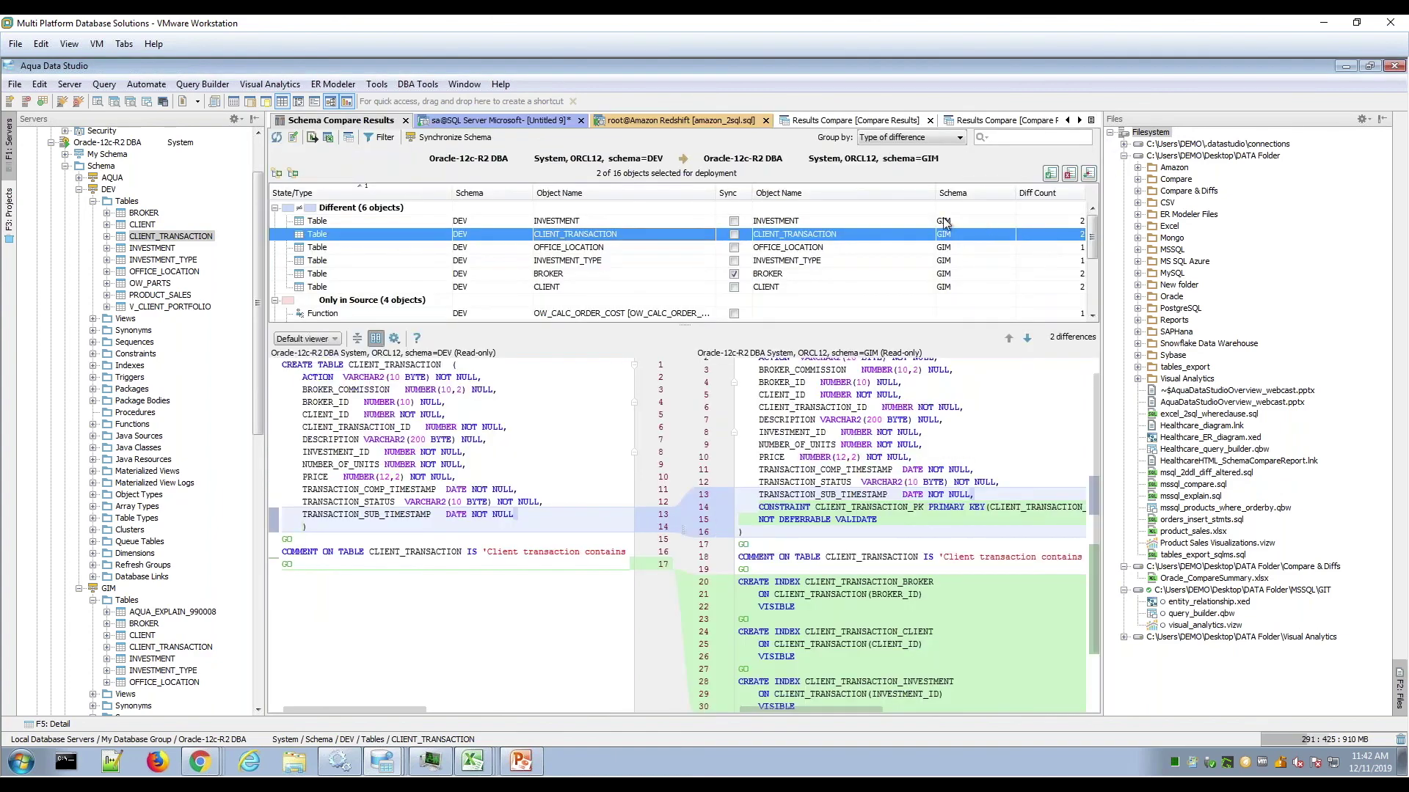
{"action": "mouse_move", "coordinate": [1093, 237]}
{"action": "left_mouse_down"}
{"action": "mouse_move", "coordinate": [1093, 262]}
{"action": "mouse_move", "coordinate": [1093, 233]}
{"action": "left_mouse_up"}
{"action": "left_click", "coordinate": [1091, 120]}
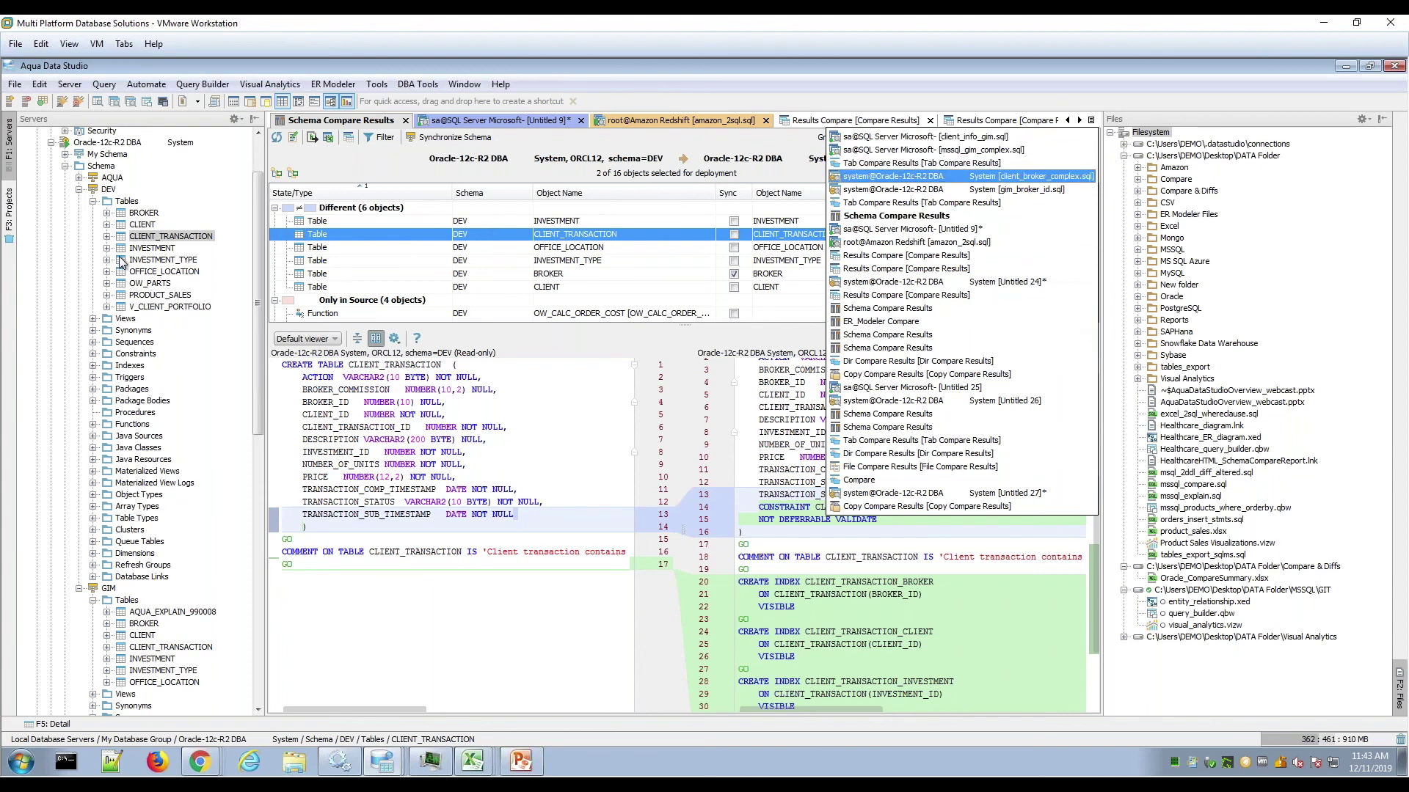
- Expand the SQL Server Microsoft- server's databases and open a Query Analyzer on the Healthcare database
{"action": "left_click", "coordinate": [257, 279]}
{"action": "scroll", "coordinate": [255, 174], "scroll_direction": "up", "scroll_amount": 2}
{"action": "scroll", "coordinate": [255, 227], "scroll_direction": "down", "scroll_amount": 14}
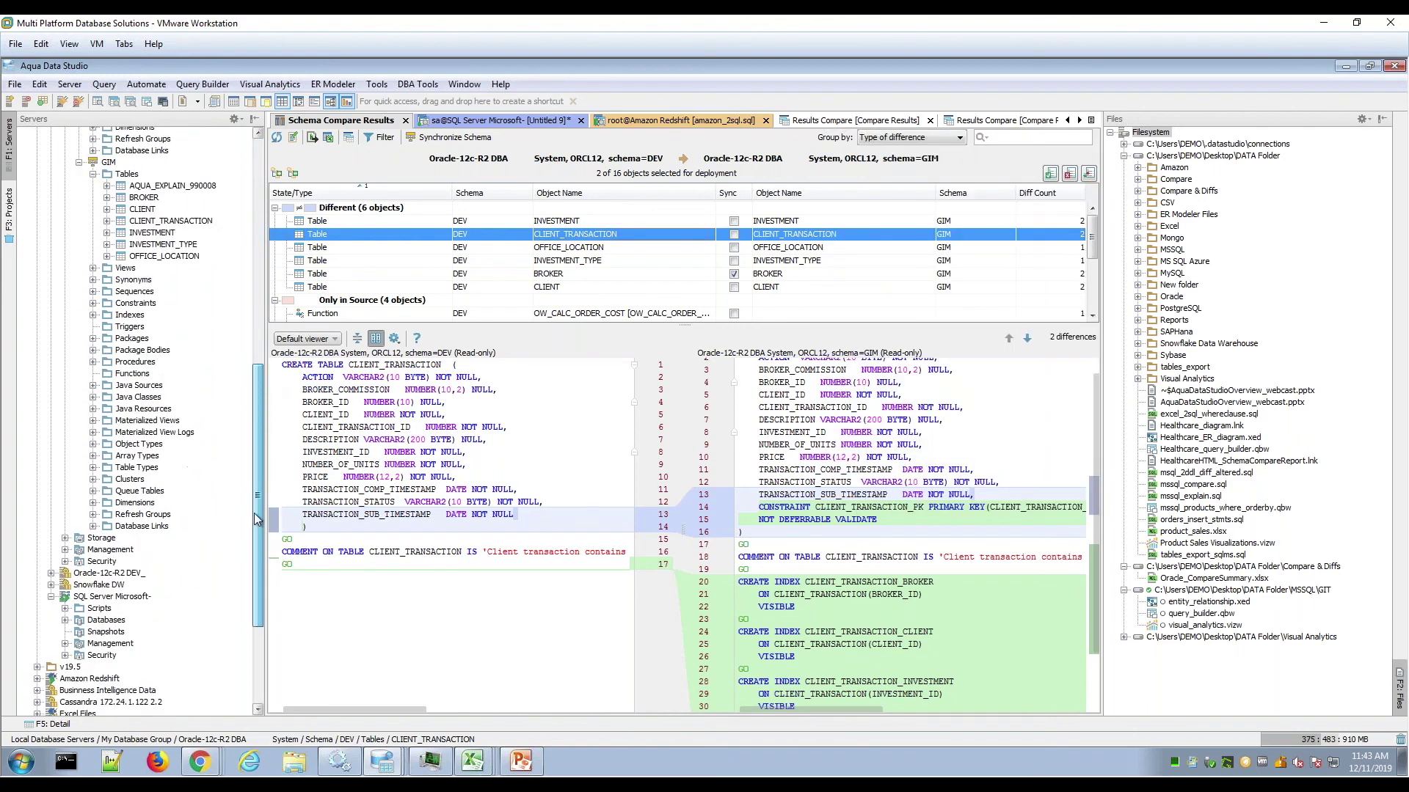
{"action": "scroll", "coordinate": [255, 519], "scroll_direction": "down", "scroll_amount": 5}
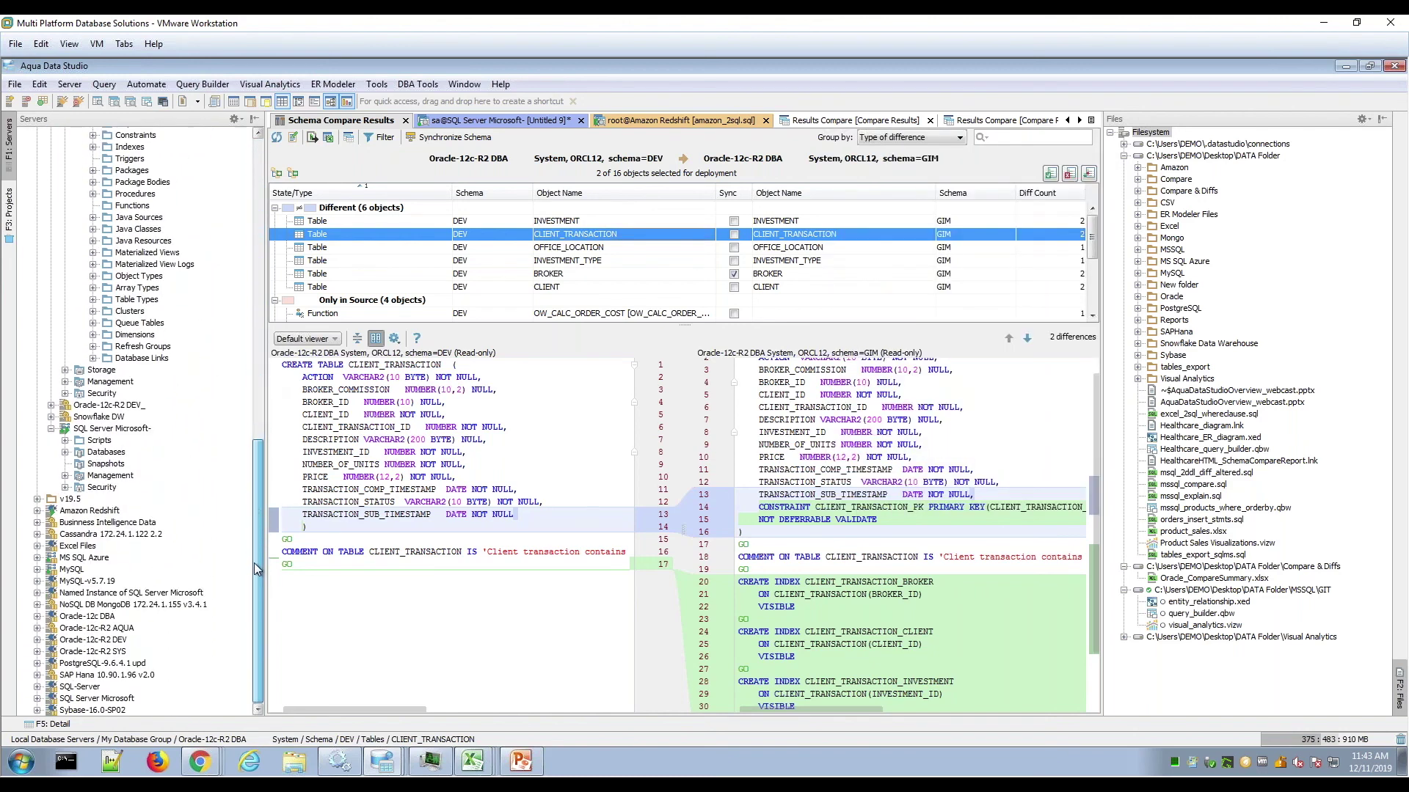
{"action": "right_click", "coordinate": [112, 459]}
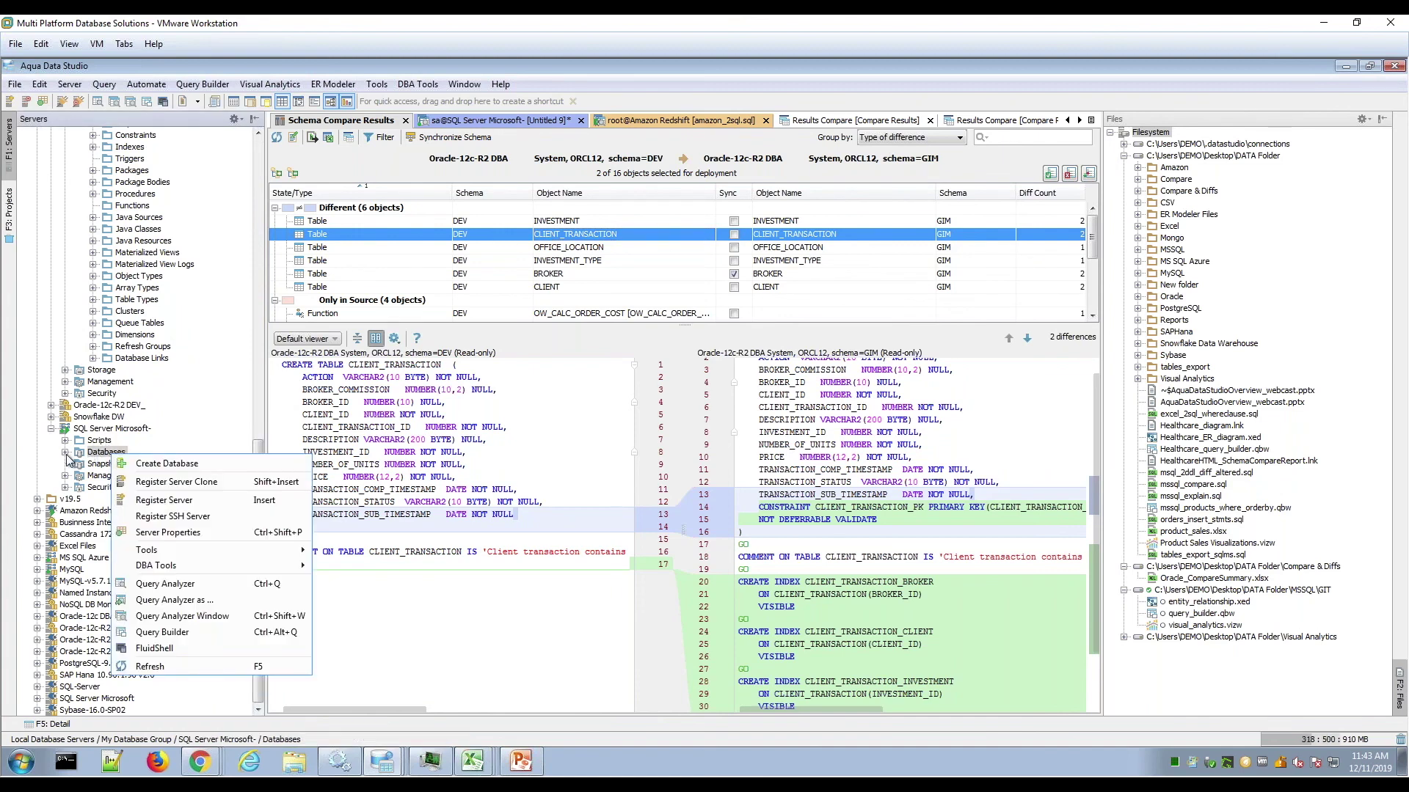
{"action": "left_click", "coordinate": [71, 460]}
{"action": "left_click", "coordinate": [71, 460]}
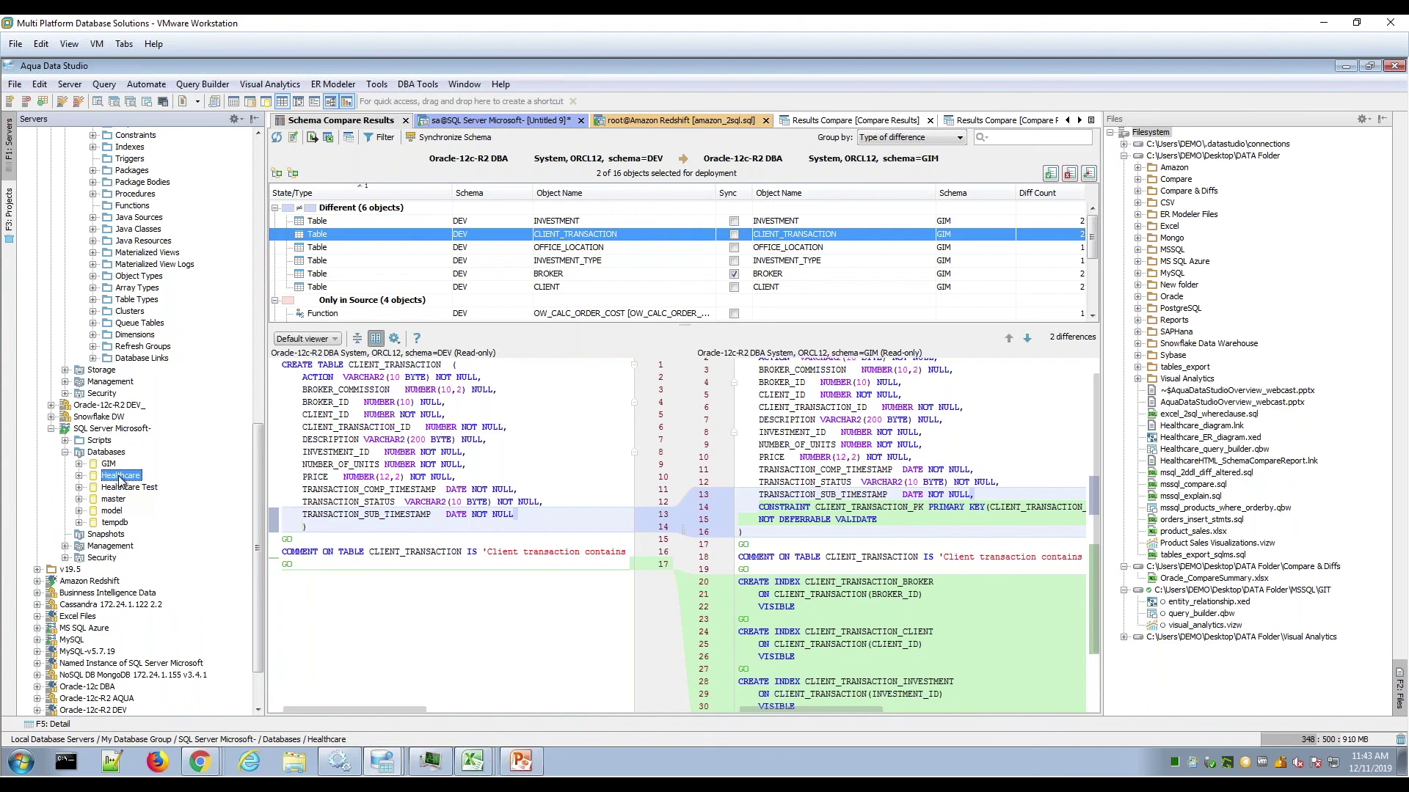
{"action": "right_click", "coordinate": [120, 476]}
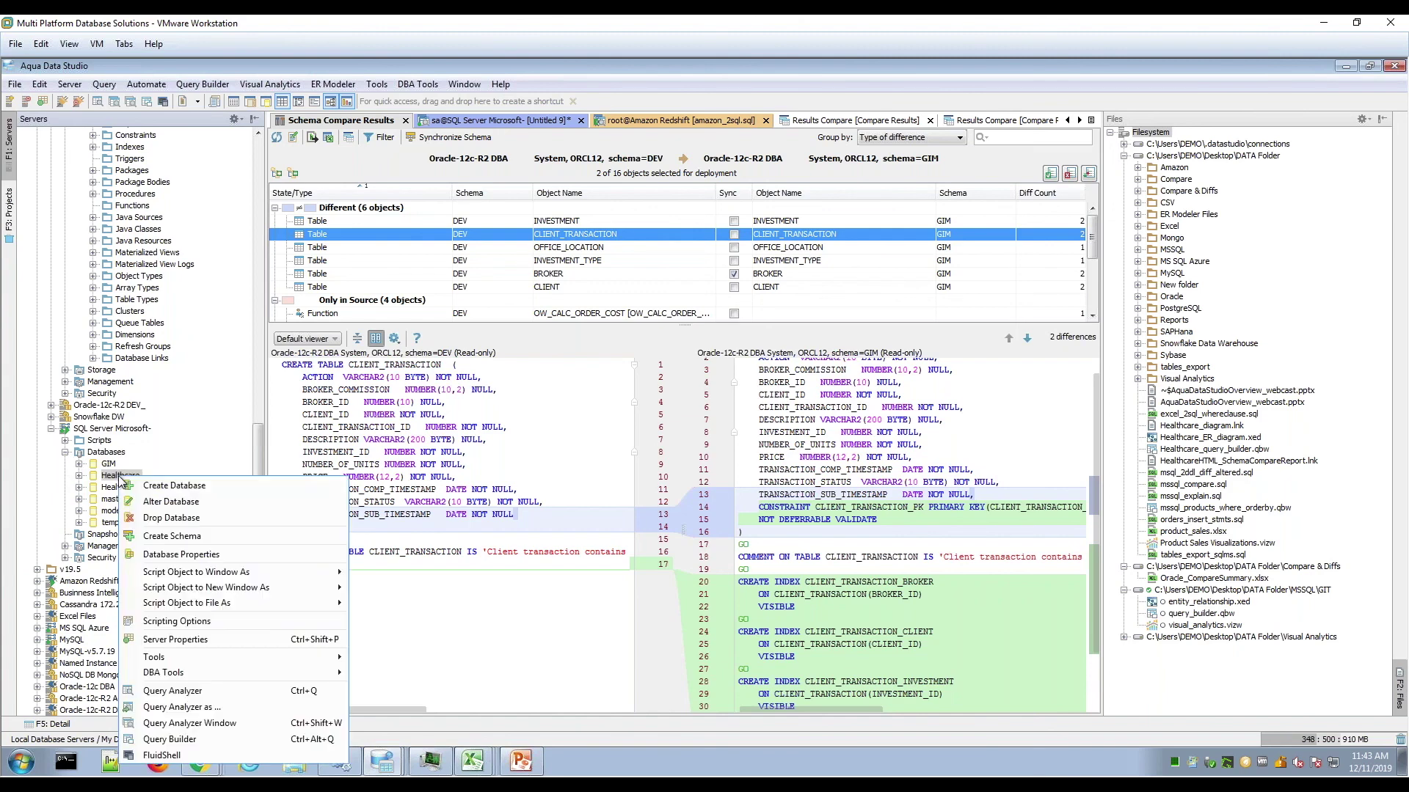
{"action": "left_click", "coordinate": [267, 690]}
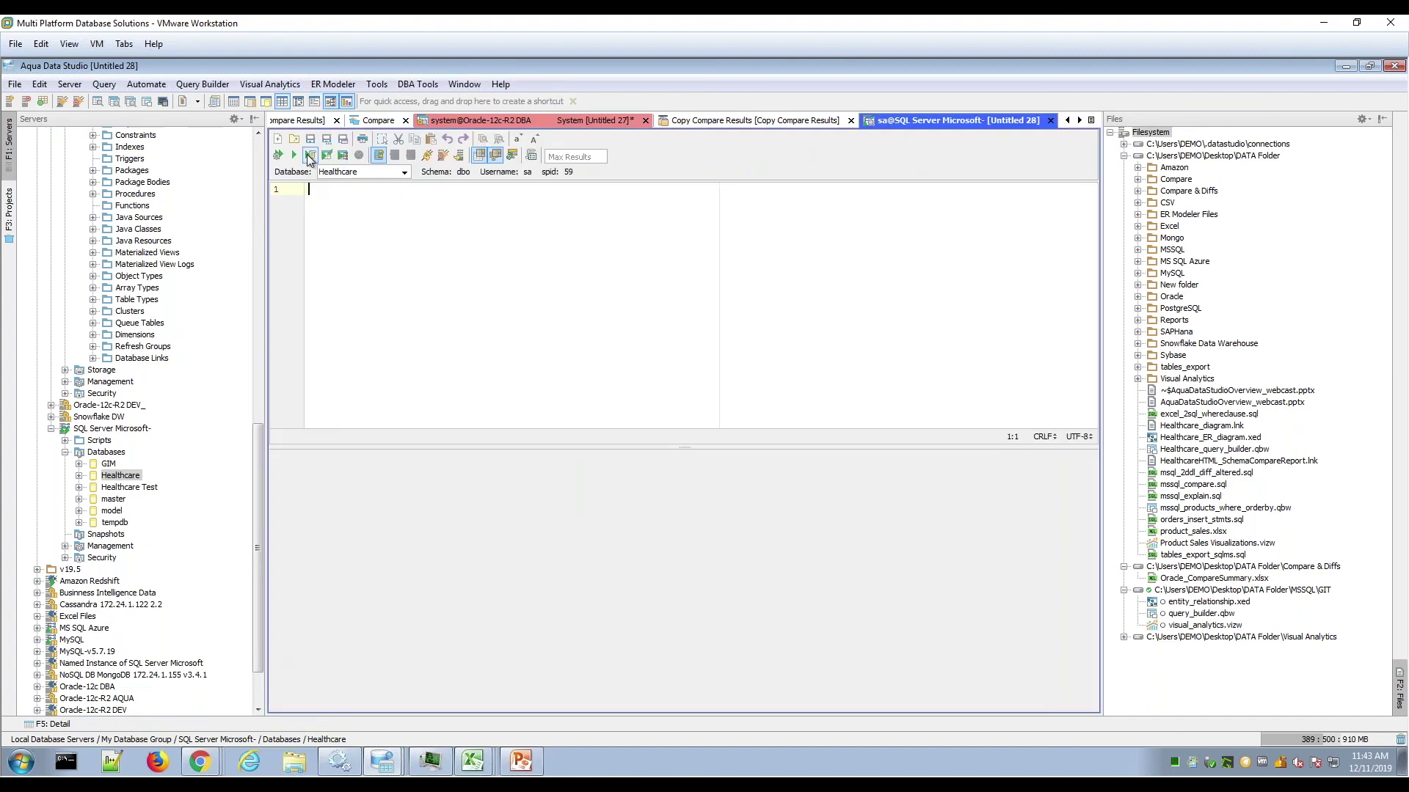
- Open mssql_compare.sql from the MSSQL folder, execute both products queries, and enlarge the results area
{"action": "left_click", "coordinate": [295, 139]}
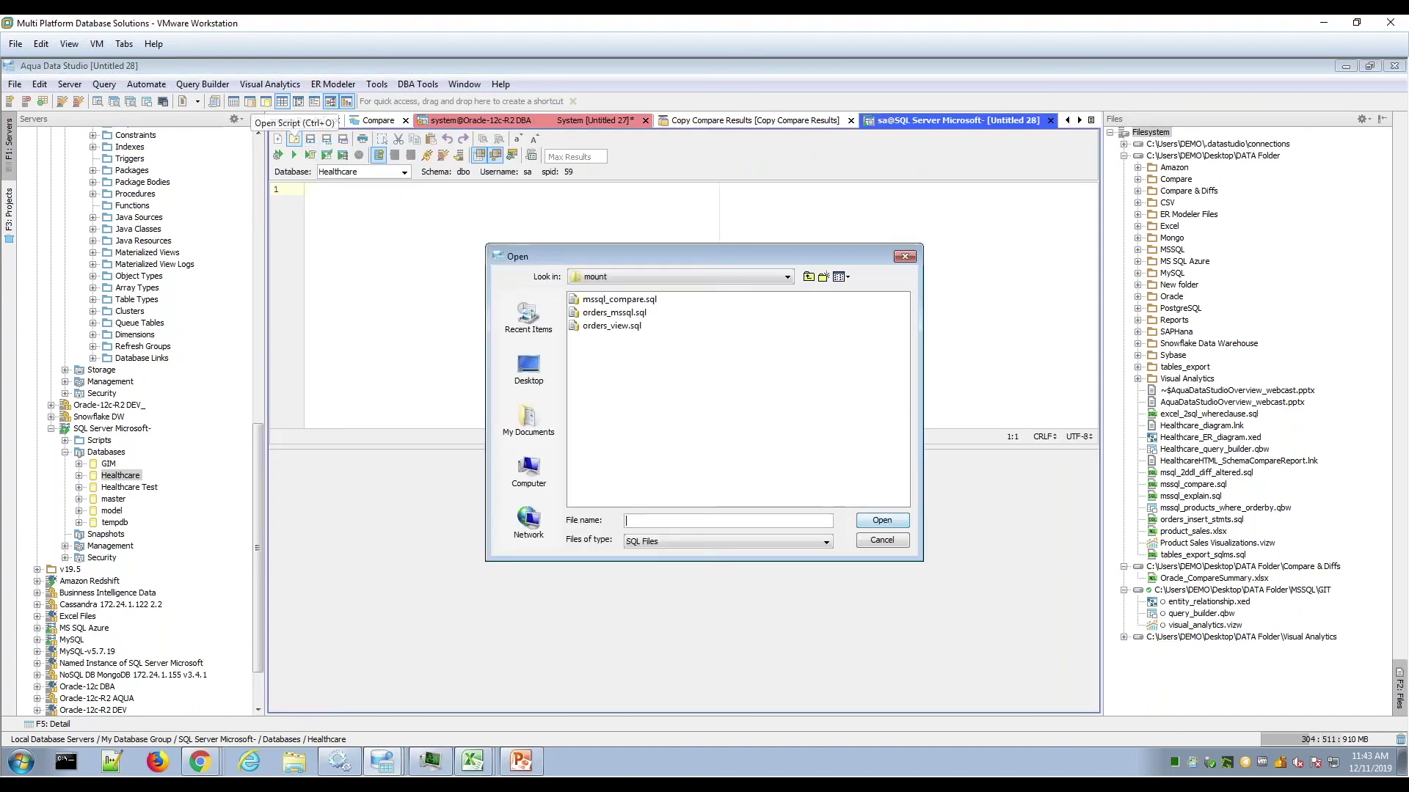
{"action": "left_click", "coordinate": [807, 277]}
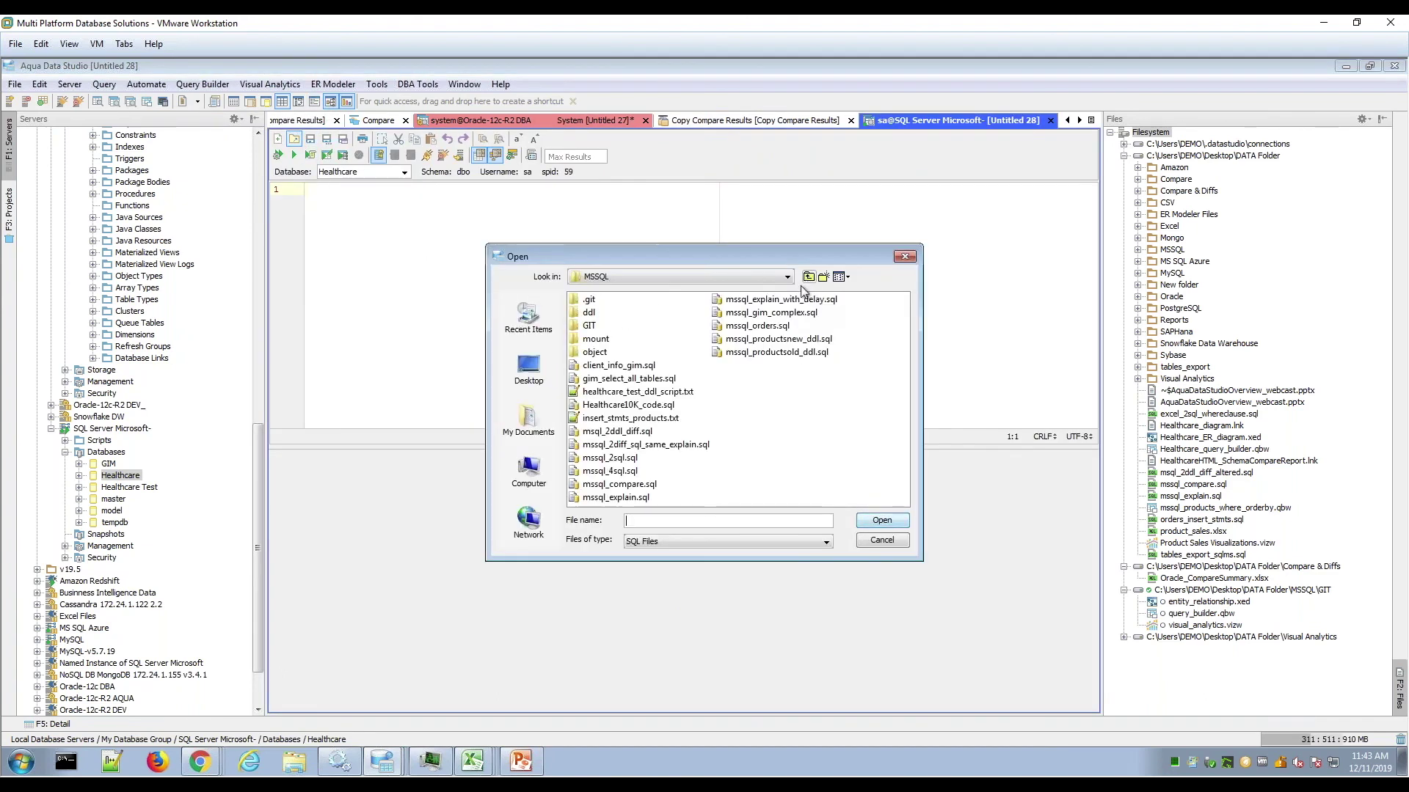
{"action": "double_click", "coordinate": [618, 484]}
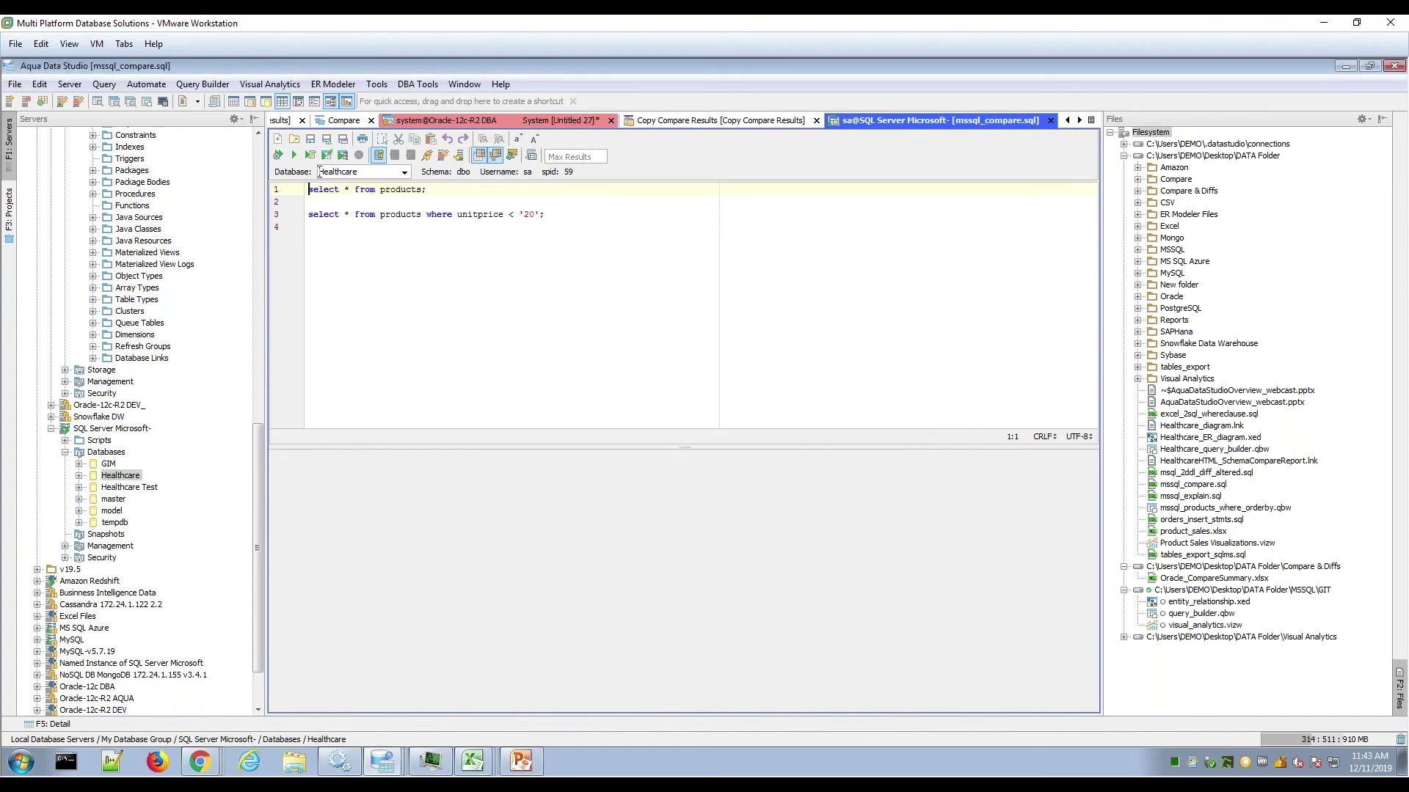
{"action": "left_click", "coordinate": [295, 157]}
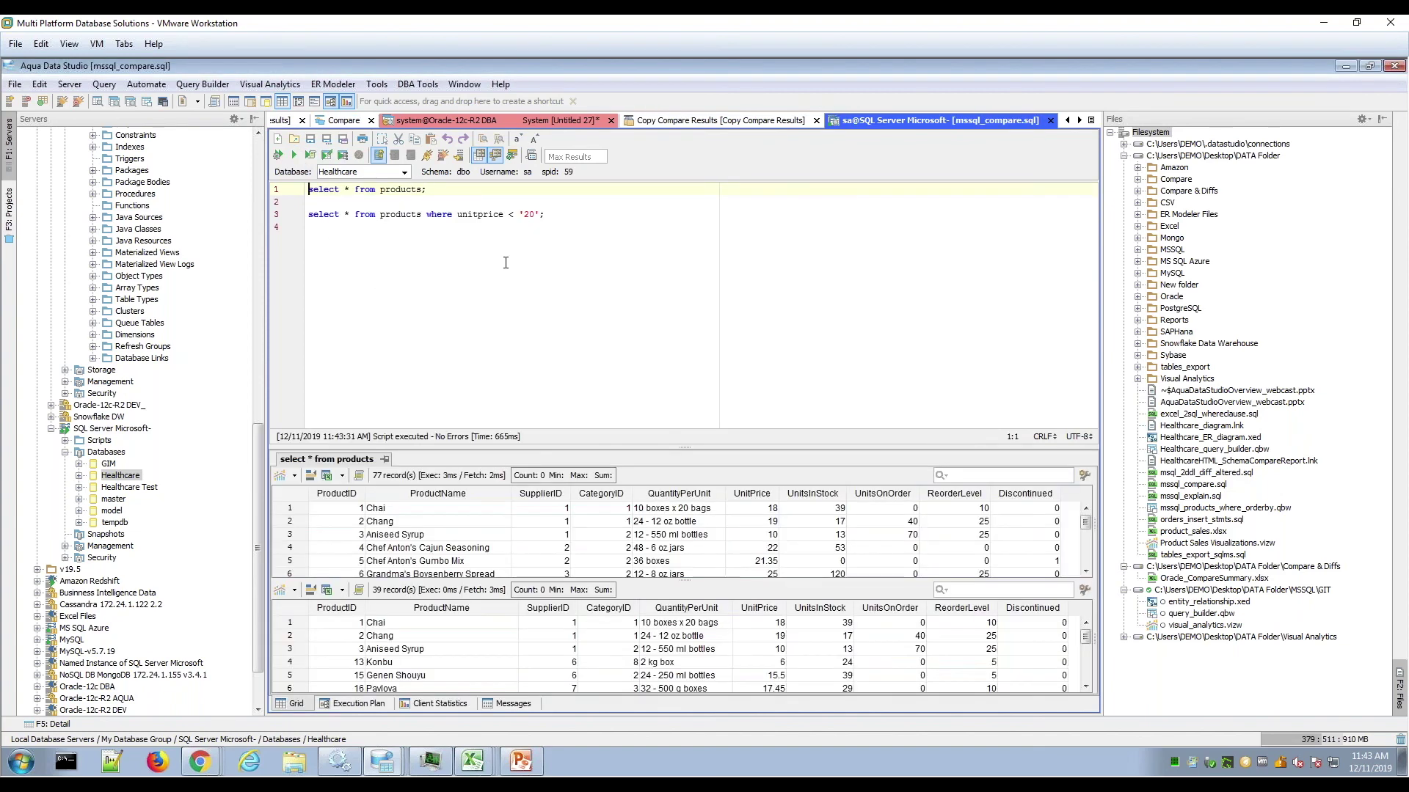
{"action": "left_click_drag", "start_coordinate": [535, 450], "coordinate": [543, 334]}
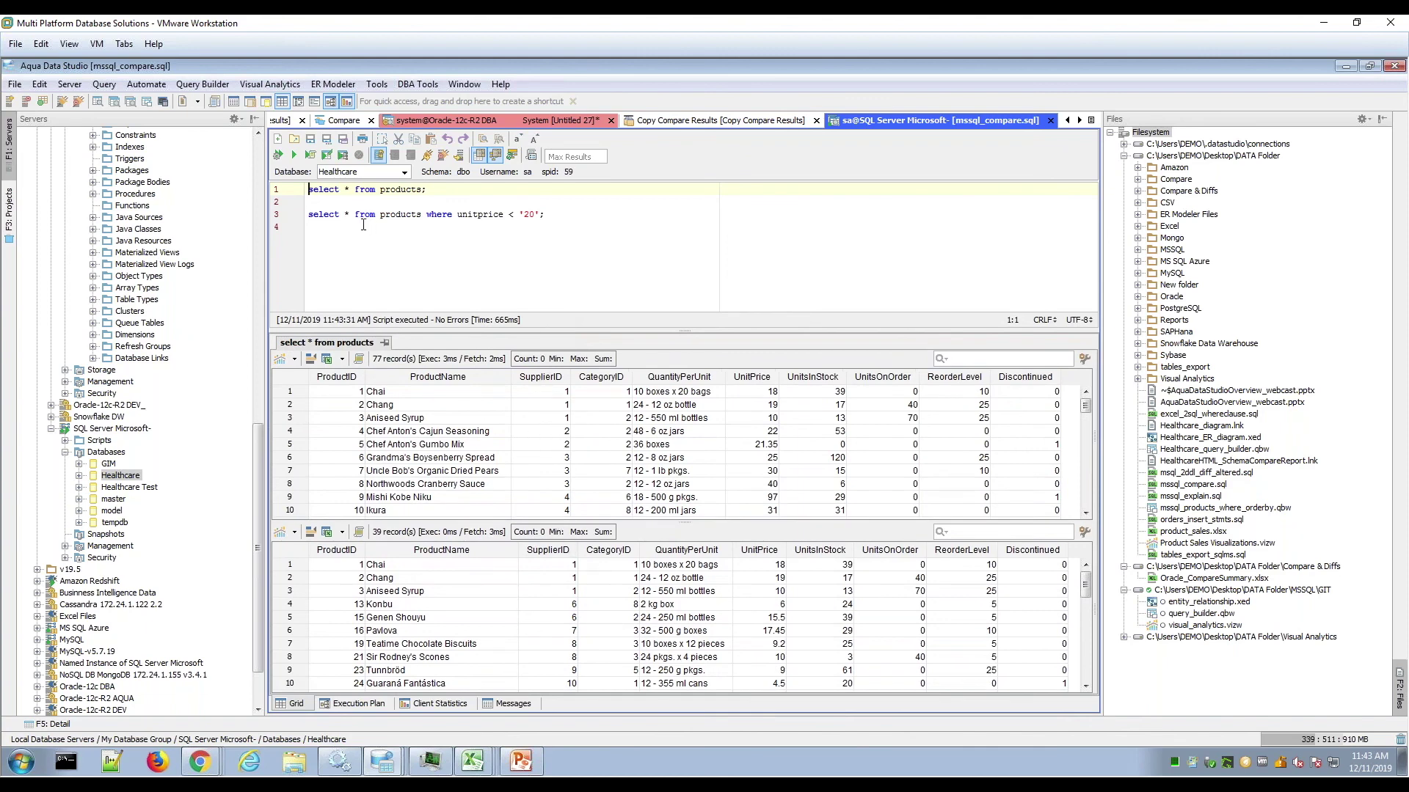
- Run a Results Compare of the full products result set against the unitprice < '20' result set and look through the rows
{"action": "right_click", "coordinate": [367, 345]}
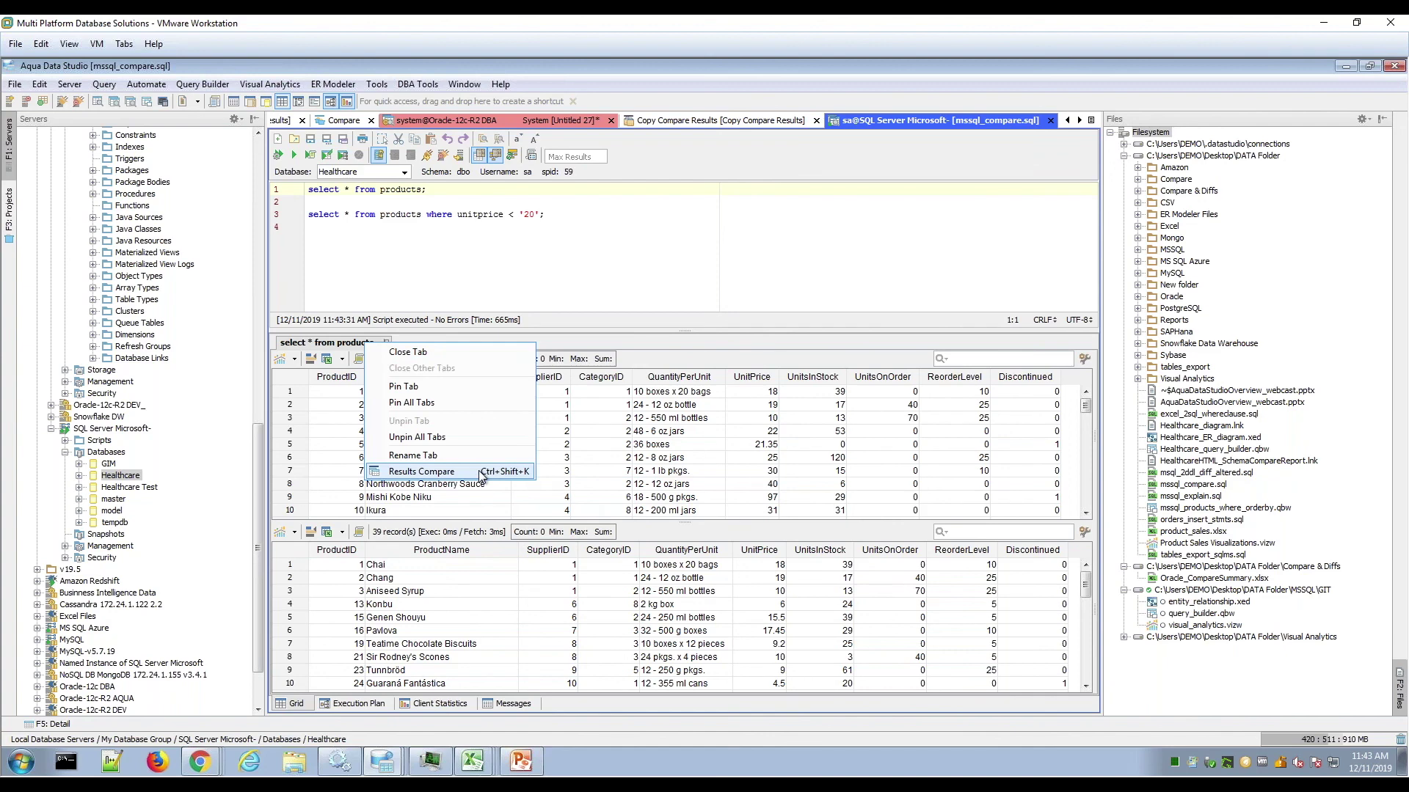
{"action": "left_click", "coordinate": [422, 471]}
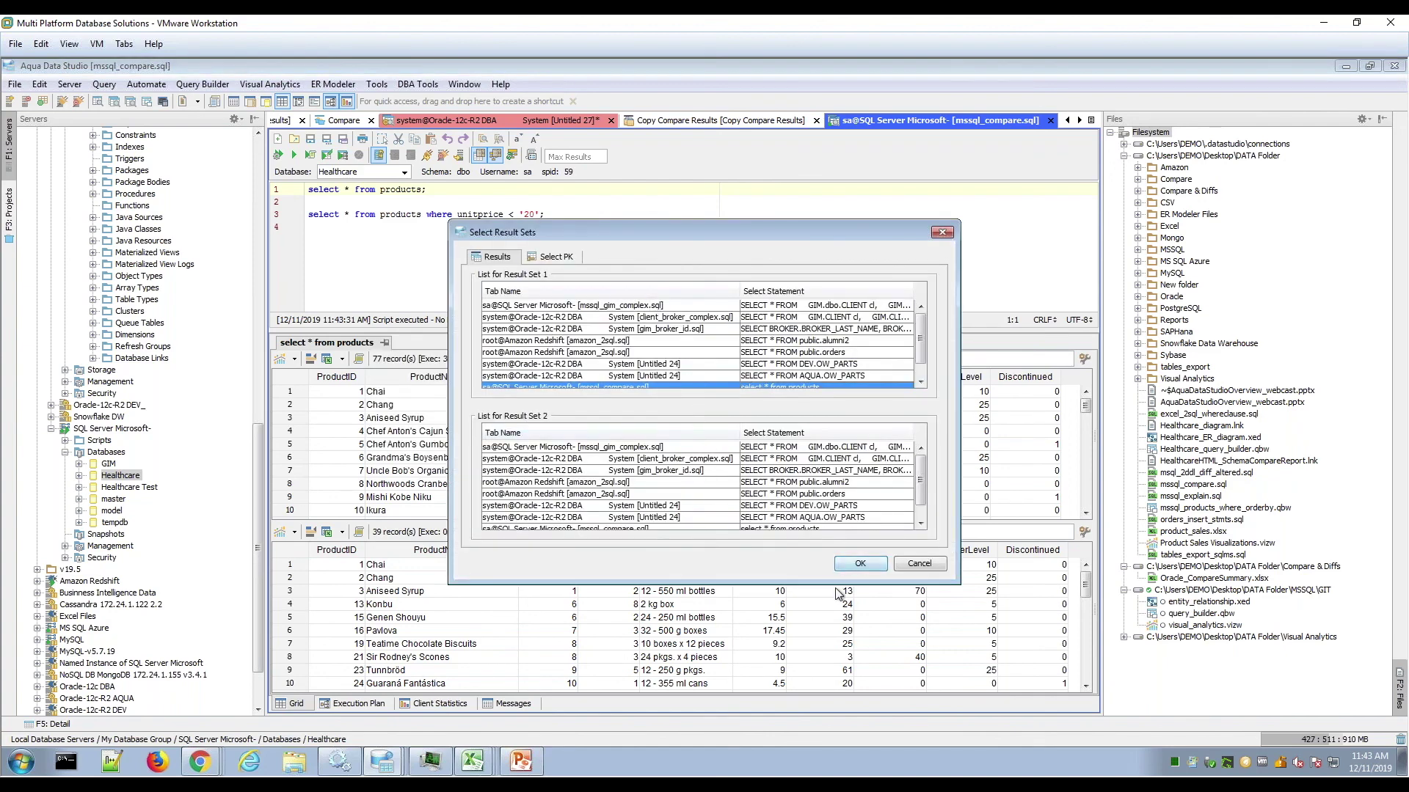
{"action": "left_click", "coordinate": [858, 563]}
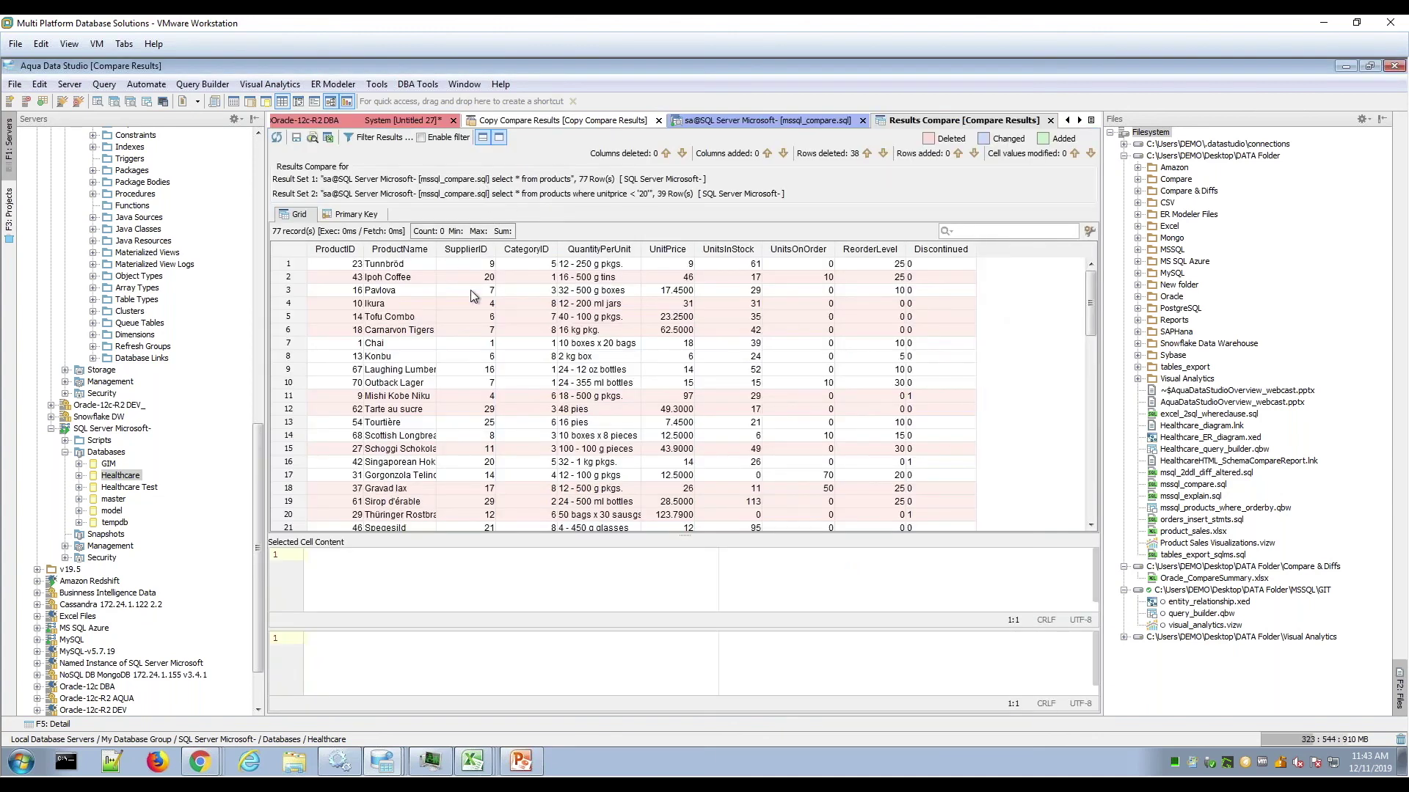
{"action": "left_click_drag", "start_coordinate": [1091, 301], "coordinate": [1090, 244]}
- Make ProductID the only primary key column for the results comparison and review the re-compared rows in the grid
{"action": "left_click", "coordinate": [342, 214]}
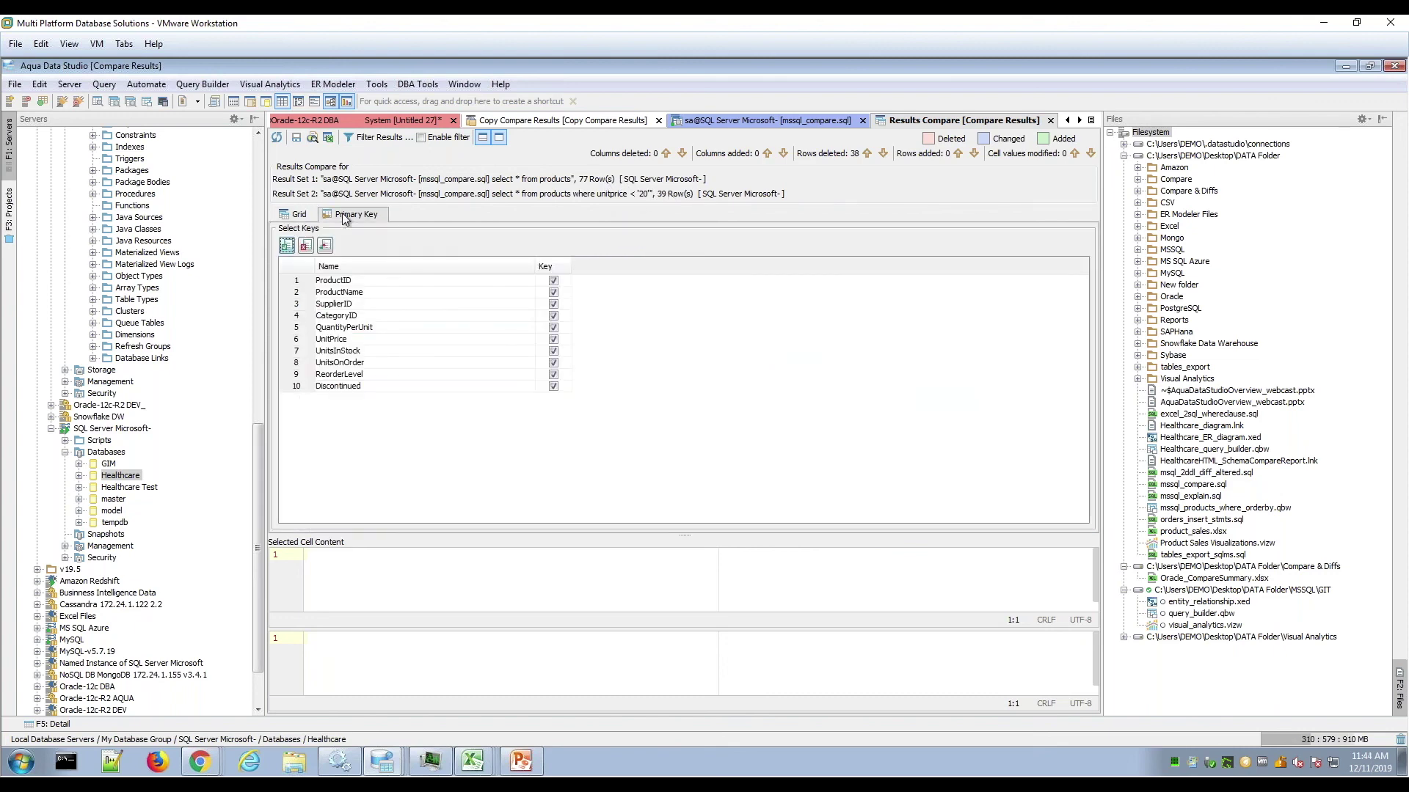
{"action": "left_click", "coordinate": [305, 246]}
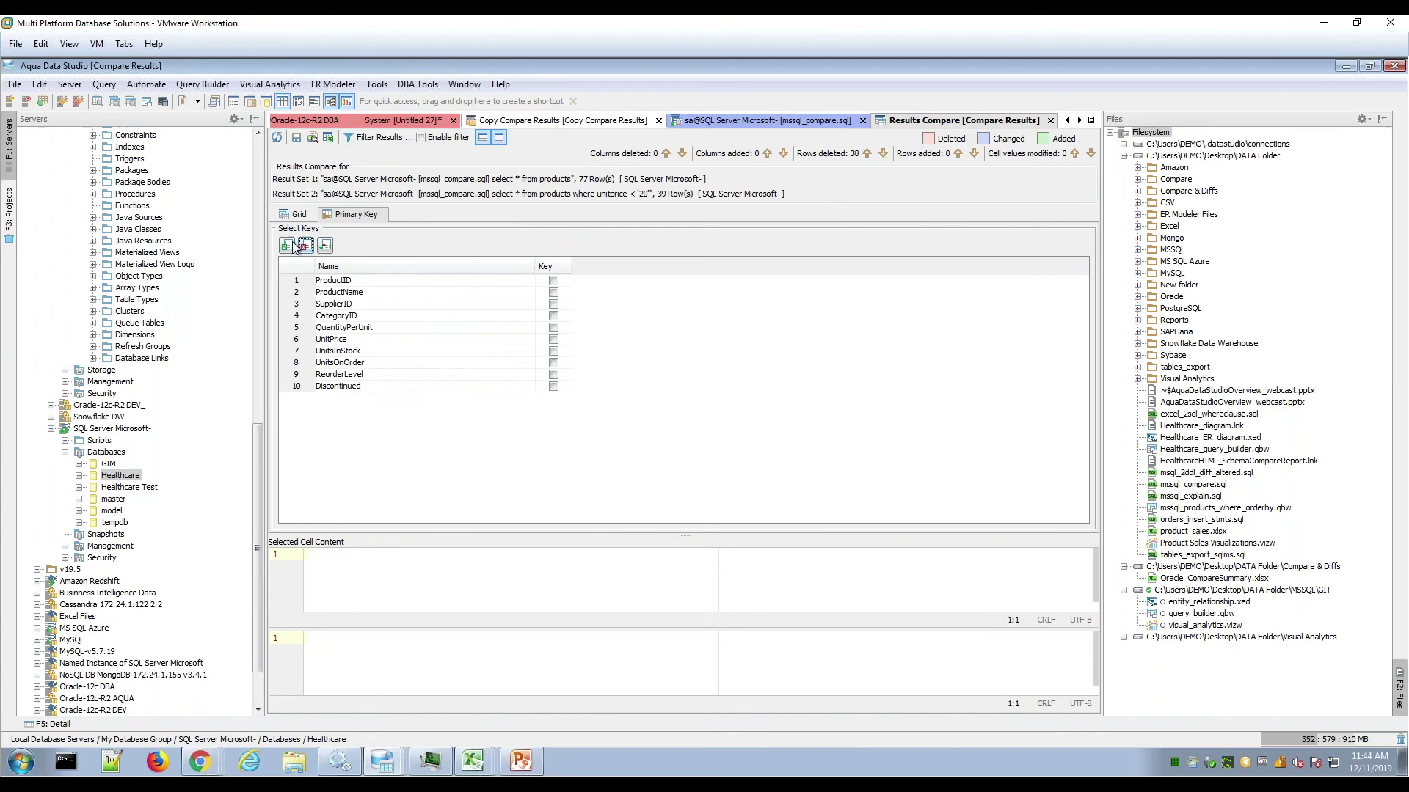
{"action": "left_click", "coordinate": [553, 281]}
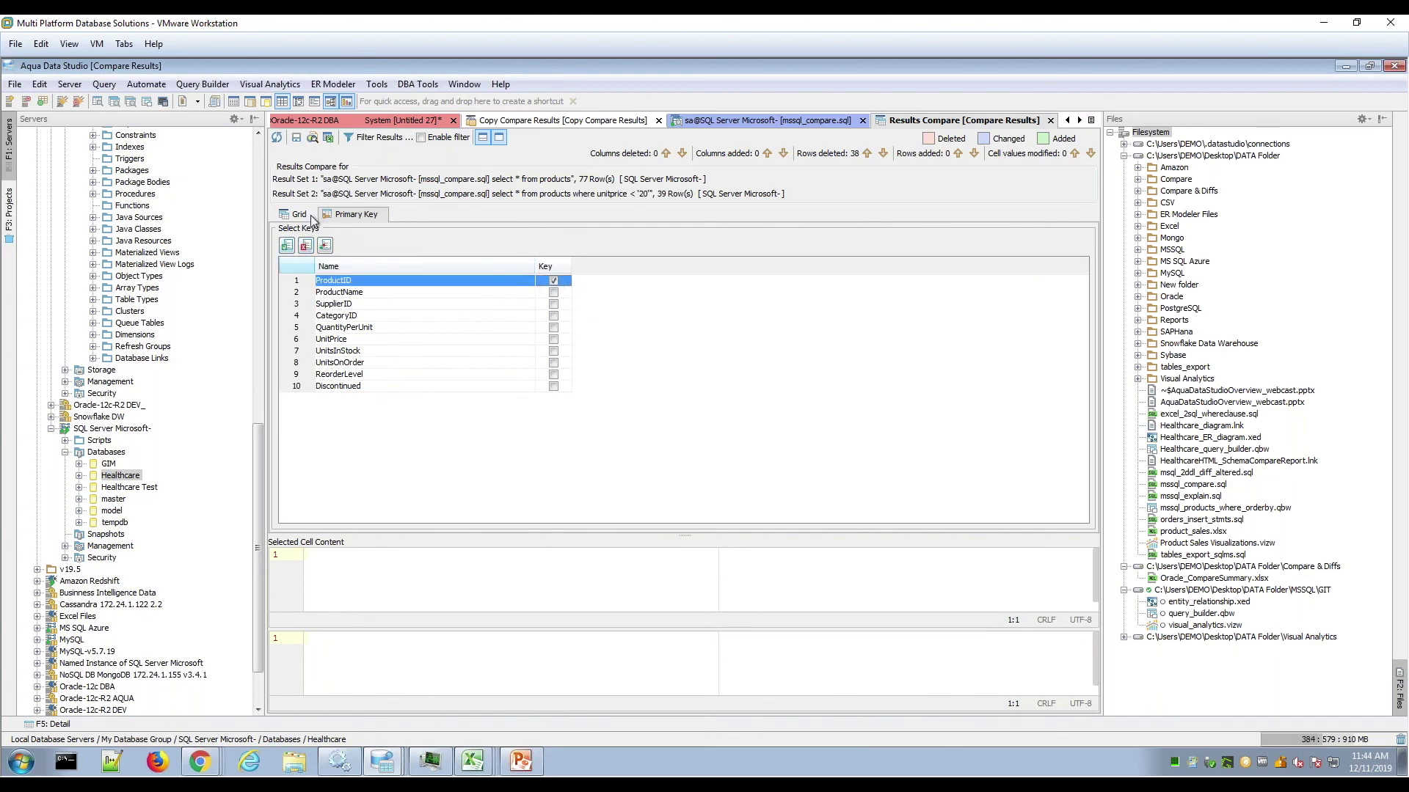
{"action": "left_click", "coordinate": [310, 214]}
{"action": "left_click_drag", "start_coordinate": [1091, 314], "coordinate": [1101, 258]}
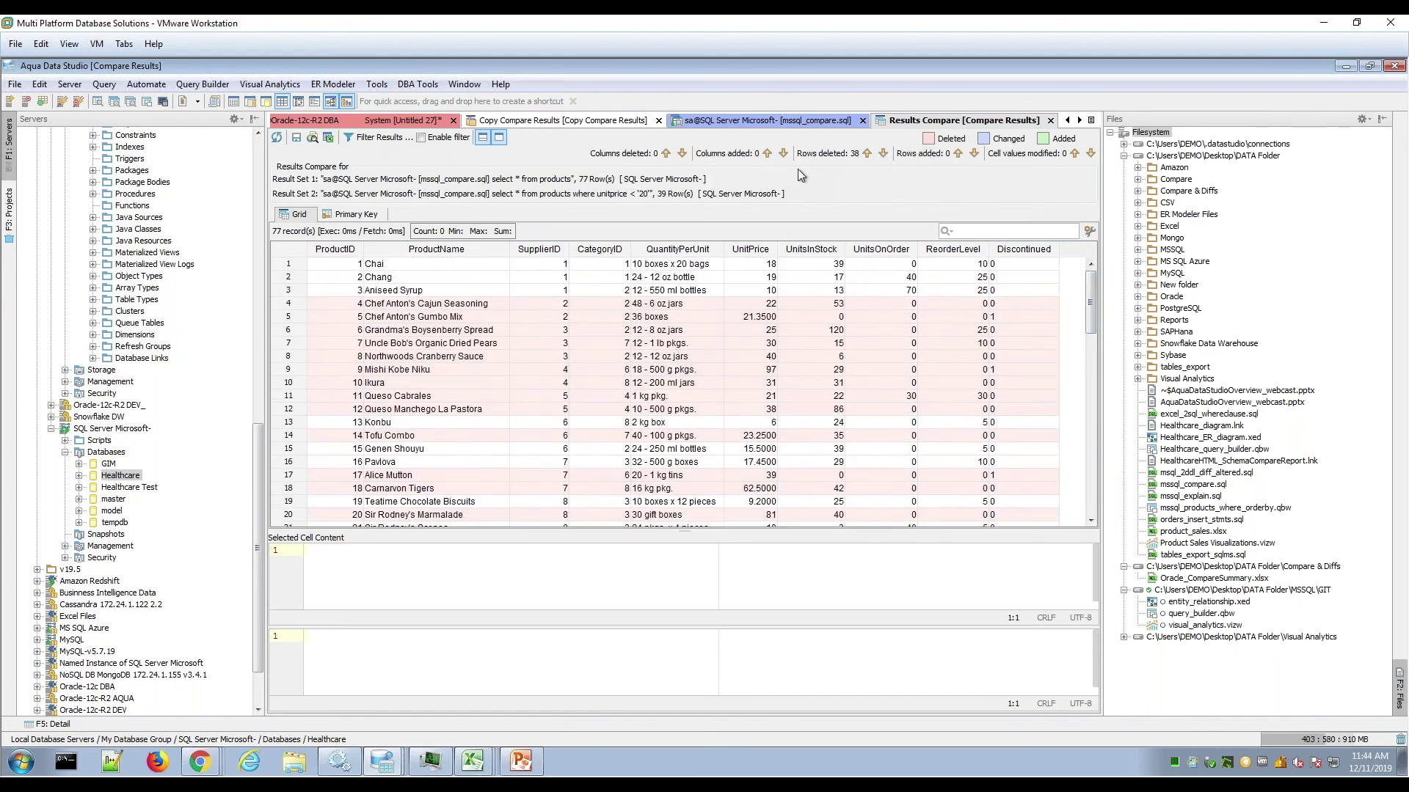
- Return to the Oracle DEV-to-GIM schema comparison and inspect the OW_PARTS and BROKER table differences and the full object list
{"action": "left_click", "coordinate": [1090, 120]}
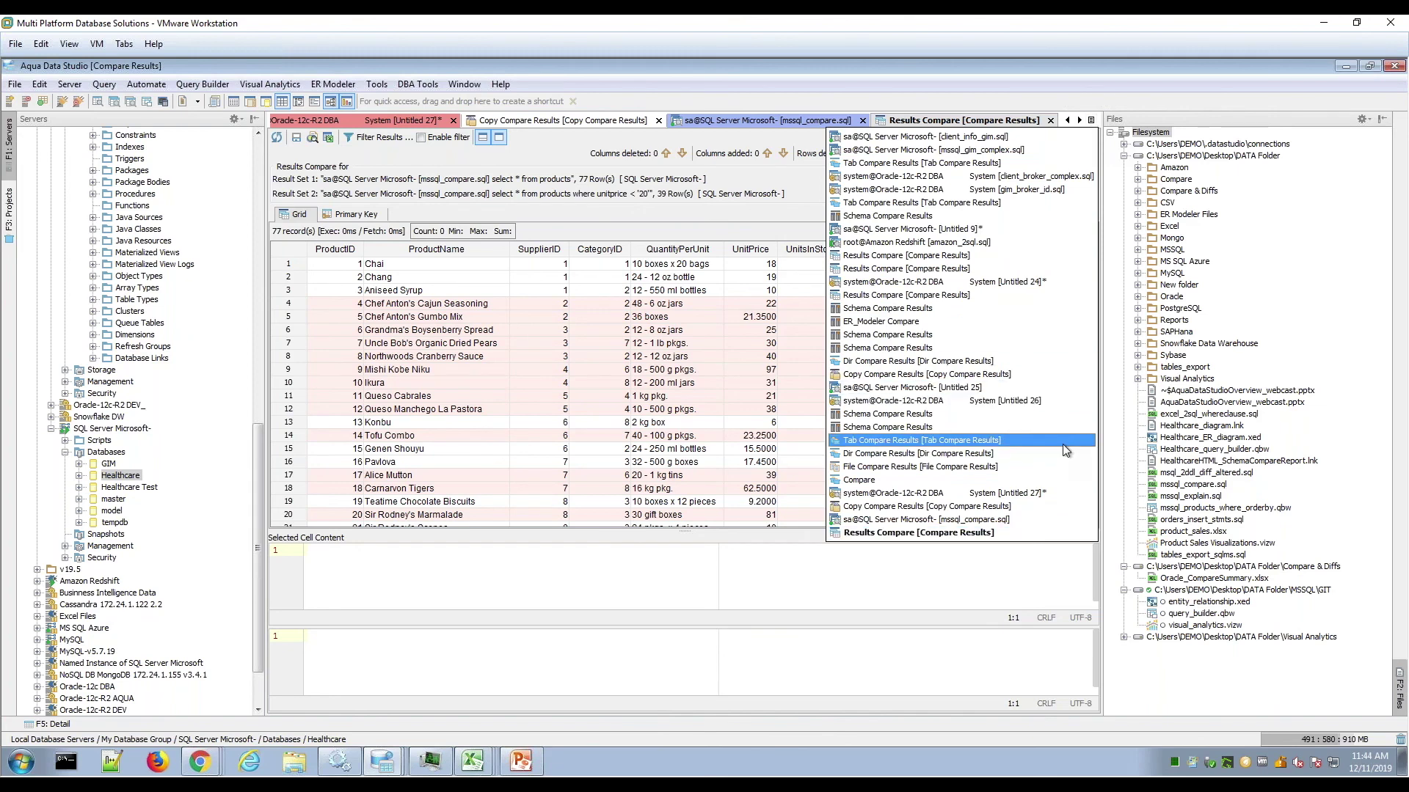
{"action": "left_click", "coordinate": [885, 427]}
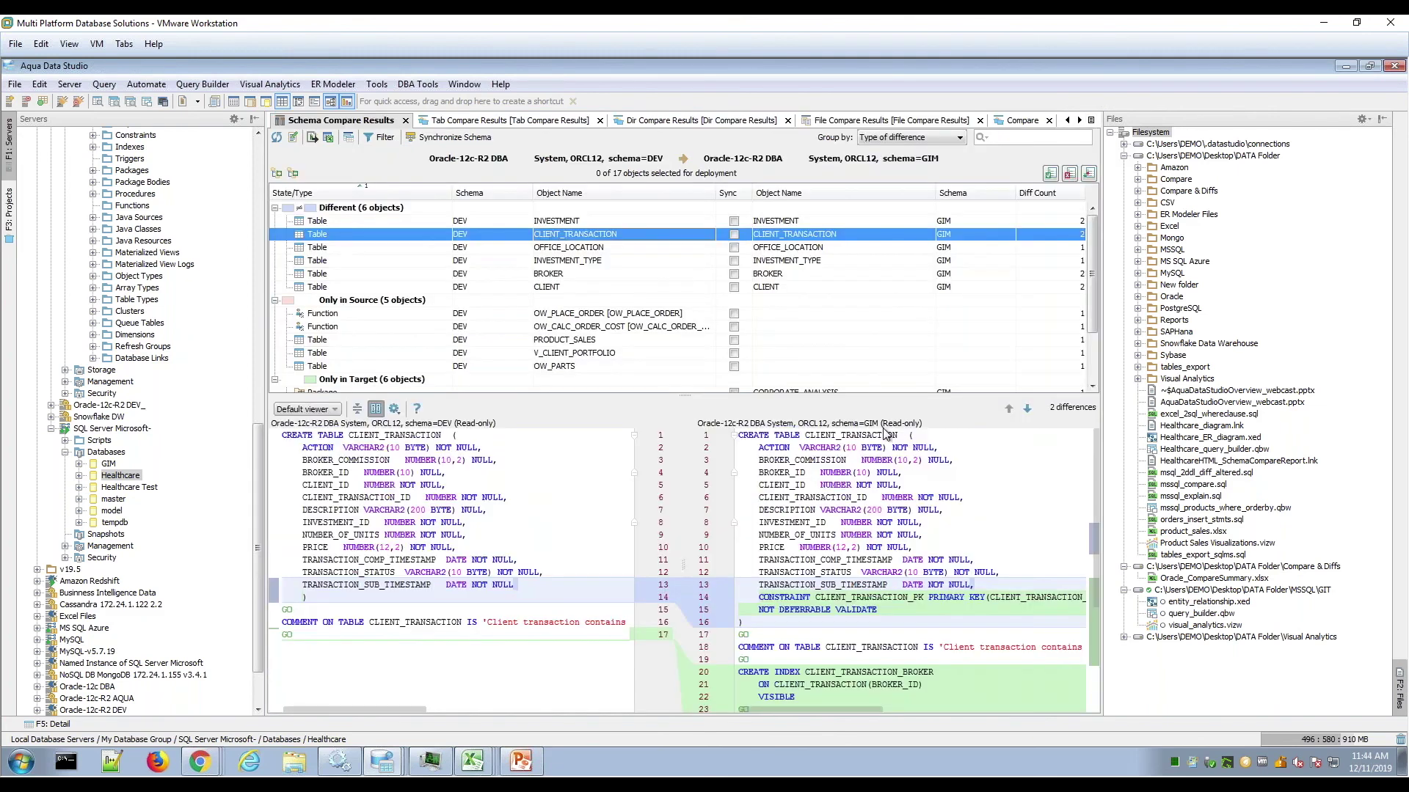
{"action": "left_click", "coordinate": [619, 368]}
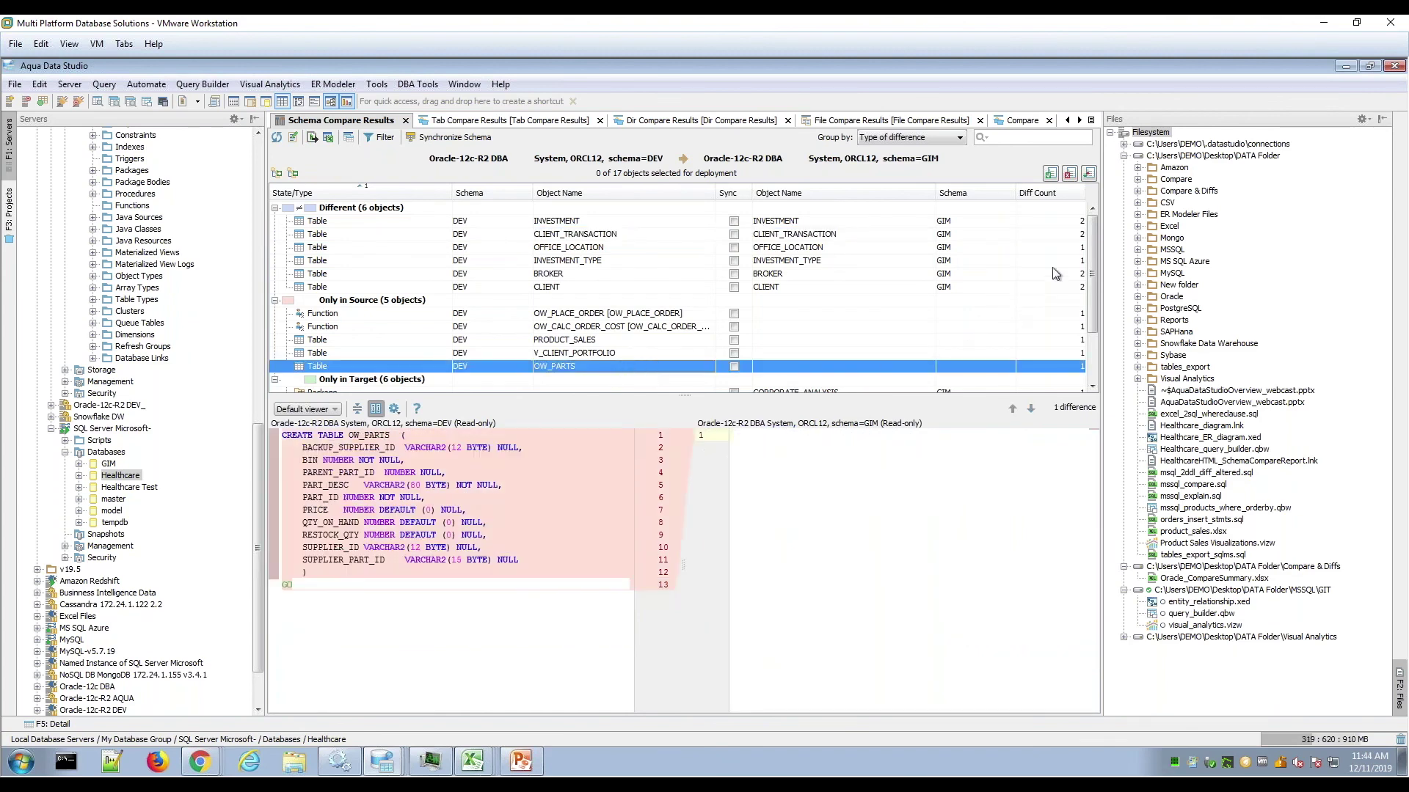
{"action": "scroll", "coordinate": [1093, 343], "scroll_direction": "down", "scroll_amount": 2}
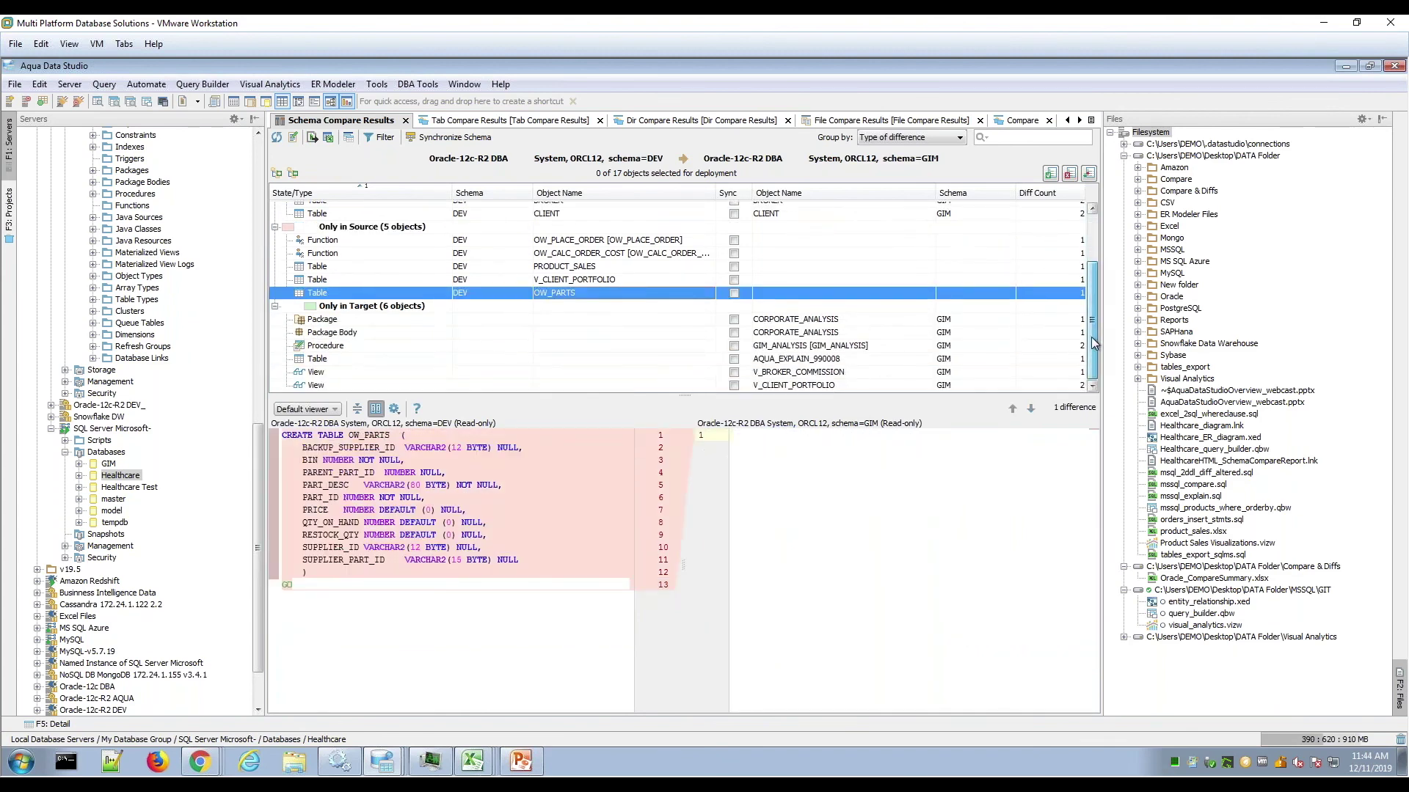
{"action": "scroll", "coordinate": [1096, 308], "scroll_direction": "up", "scroll_amount": 2}
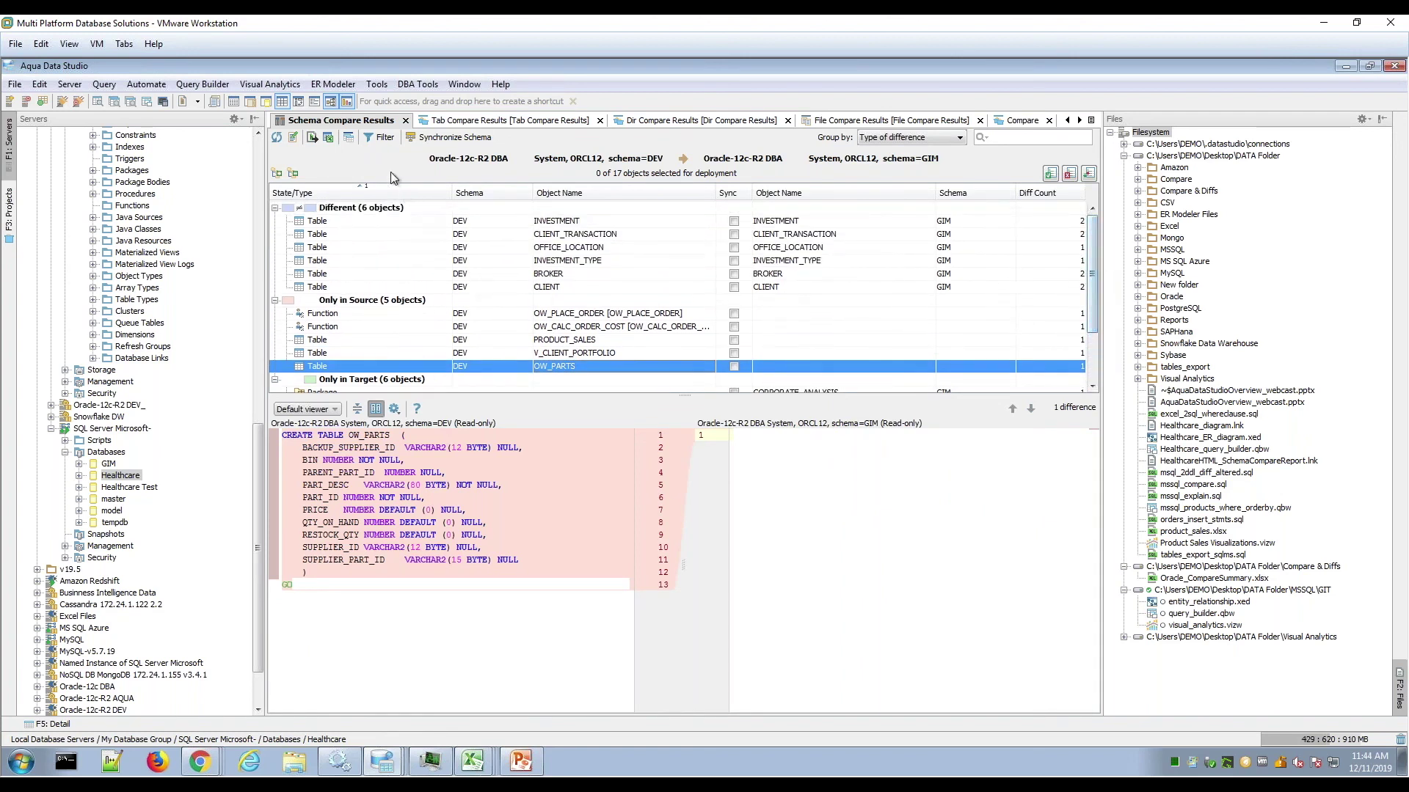
{"action": "left_click", "coordinate": [608, 275]}
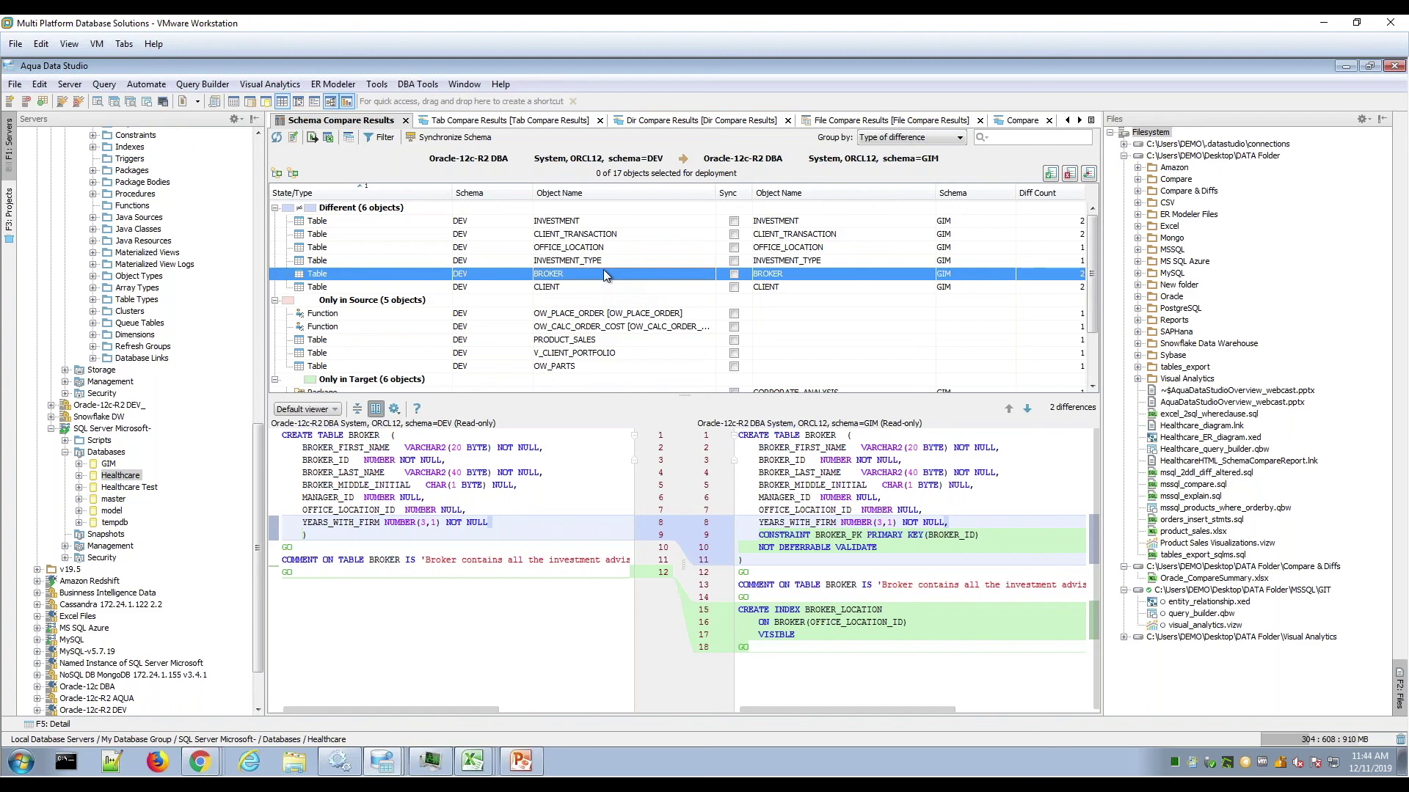
{"action": "left_click_drag", "start_coordinate": [260, 219], "coordinate": [203, 219]}
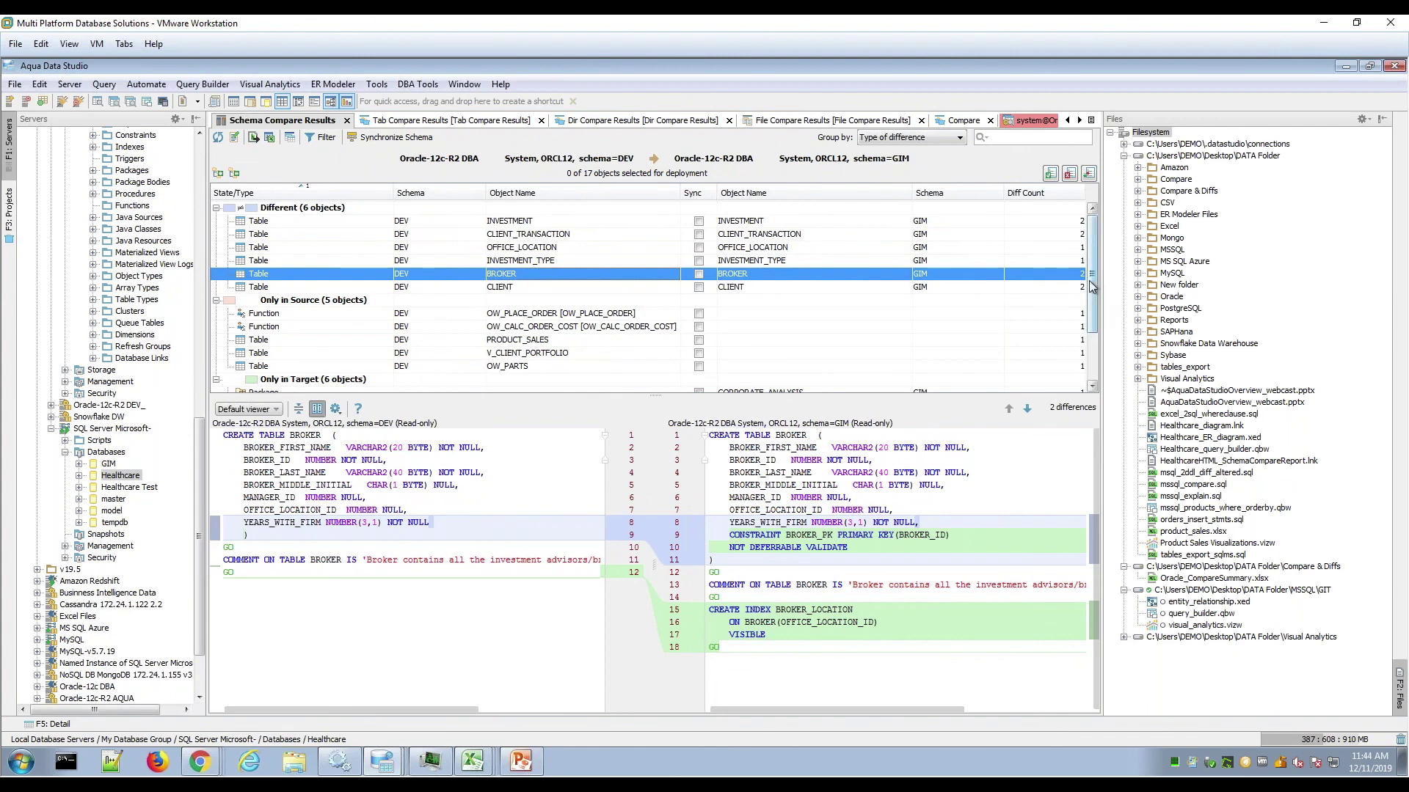
{"action": "left_click_drag", "start_coordinate": [1093, 286], "coordinate": [1089, 354]}
{"action": "scroll", "coordinate": [1090, 354], "scroll_direction": "up", "scroll_amount": 3}
- Mark the source-only OW_PARTS table and the differing CLIENT_TRANSACTION table for synchronization from DEV to GIM
{"action": "left_click", "coordinate": [694, 195]}
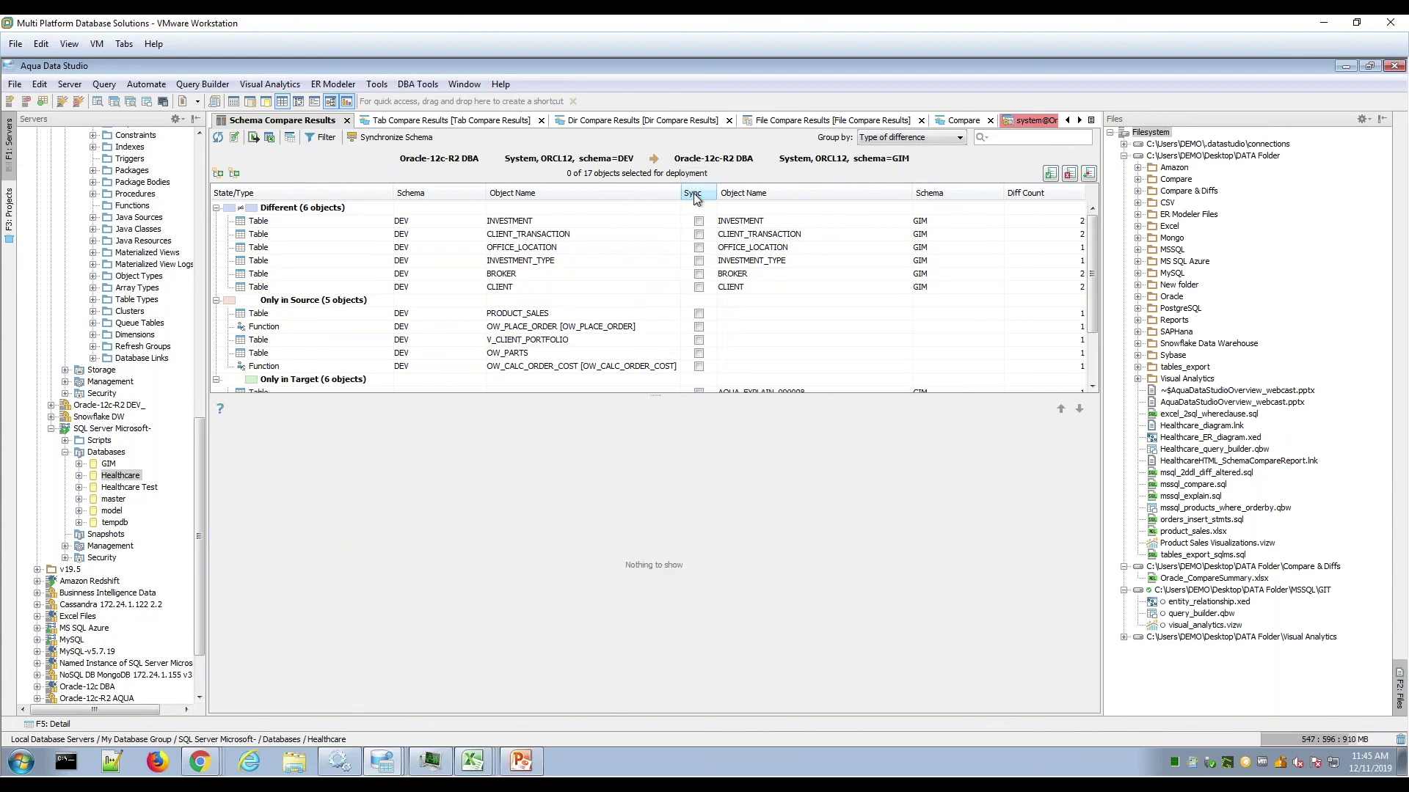
{"action": "left_click", "coordinate": [616, 234]}
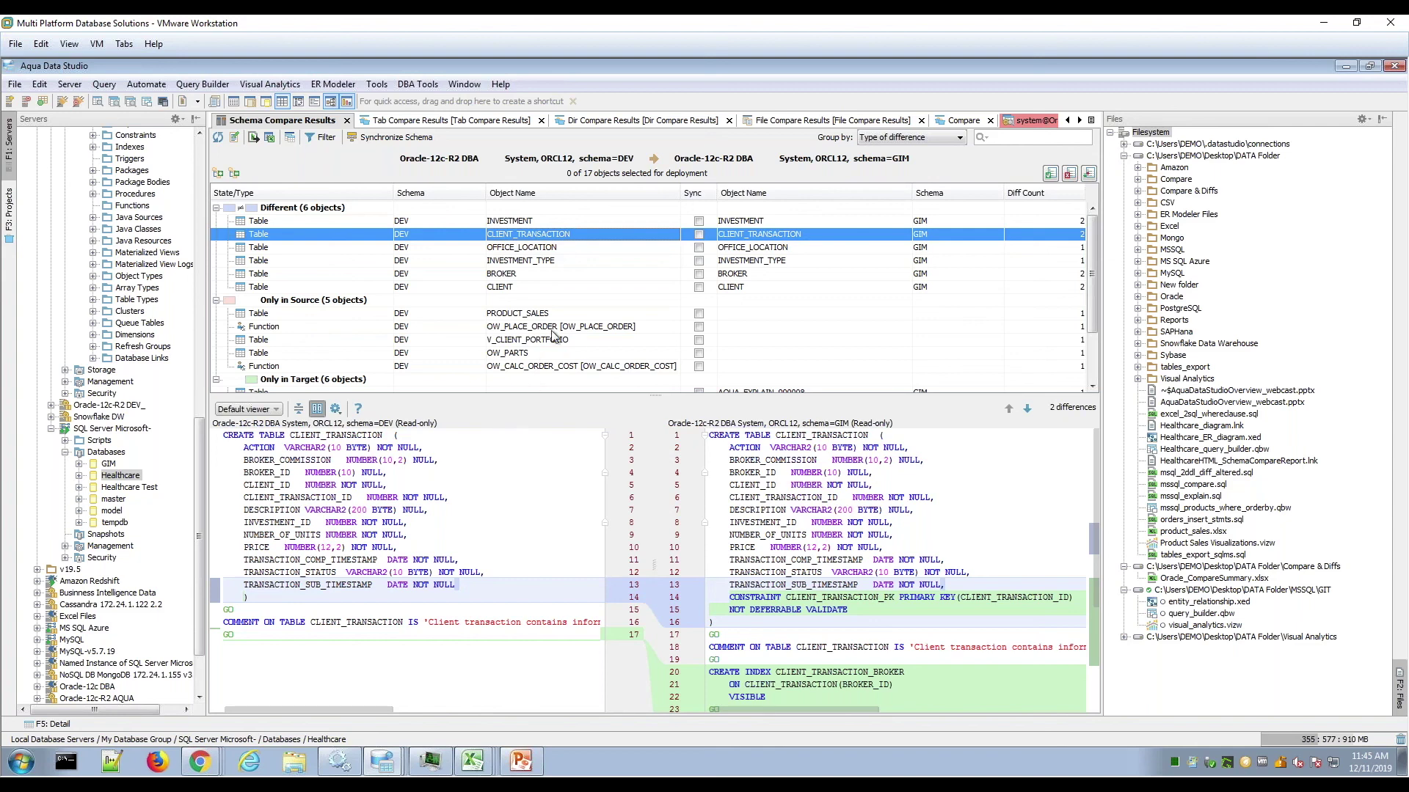
{"action": "left_click", "coordinate": [701, 353]}
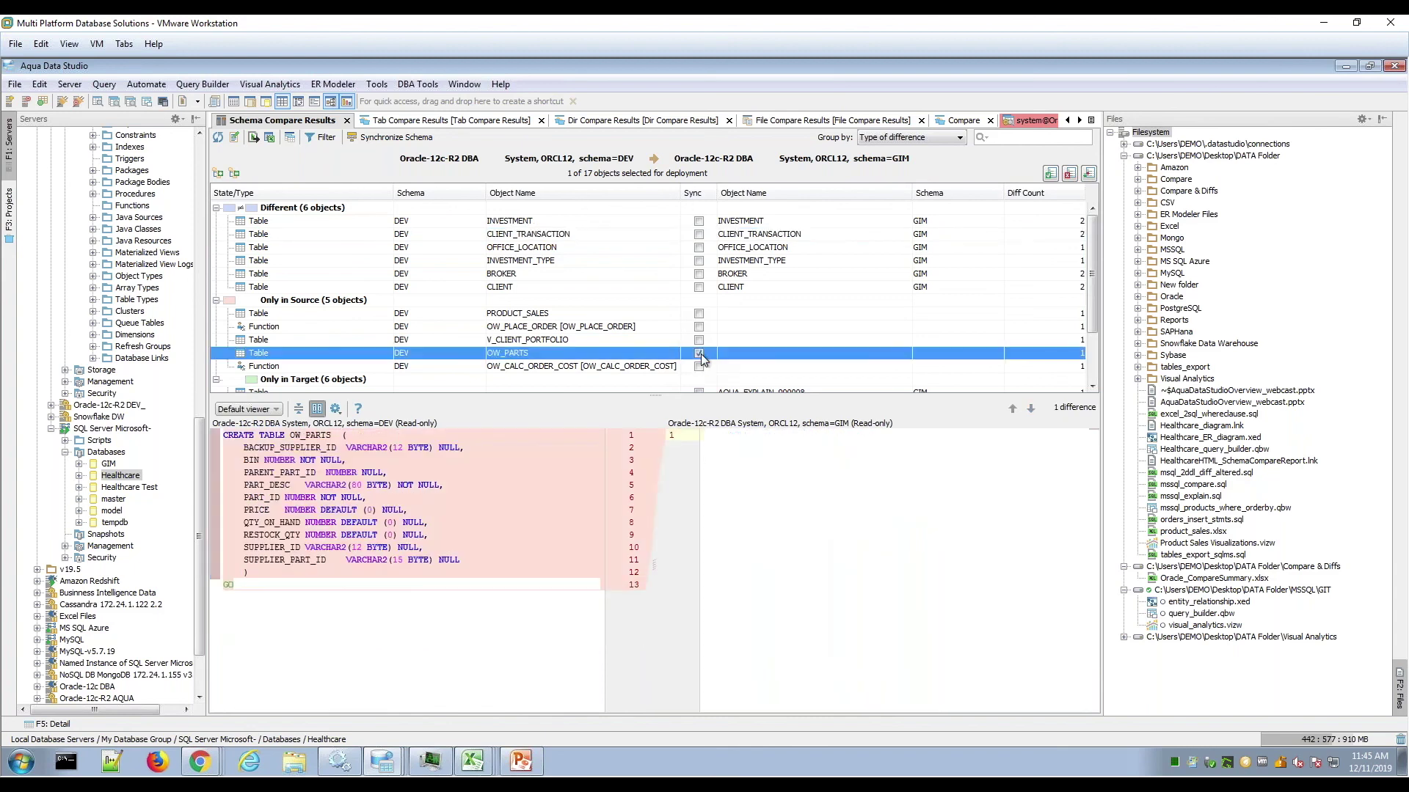
{"action": "left_click", "coordinate": [698, 235]}
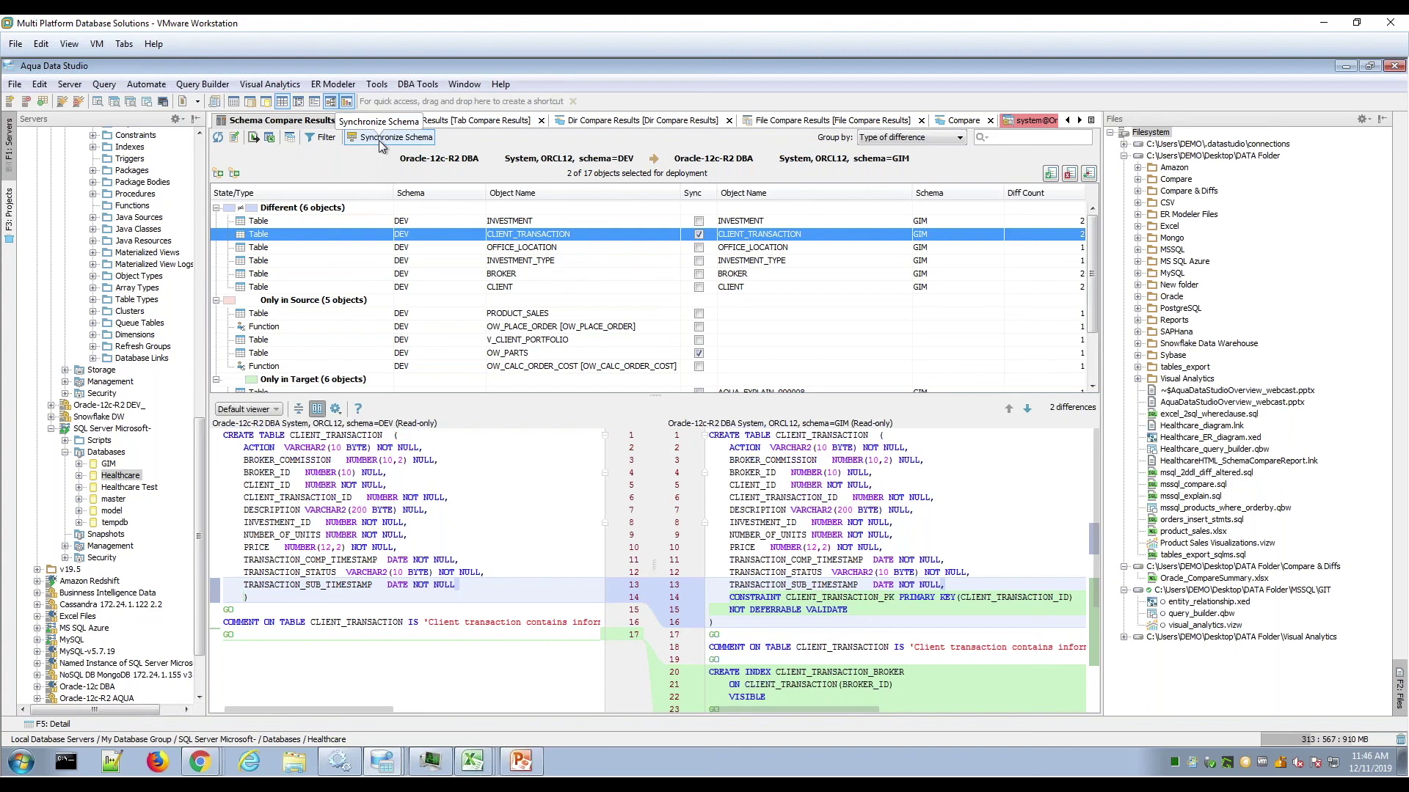
{"action": "left_click", "coordinate": [387, 83]}
{"action": "mouse_move", "coordinate": [420, 191]}
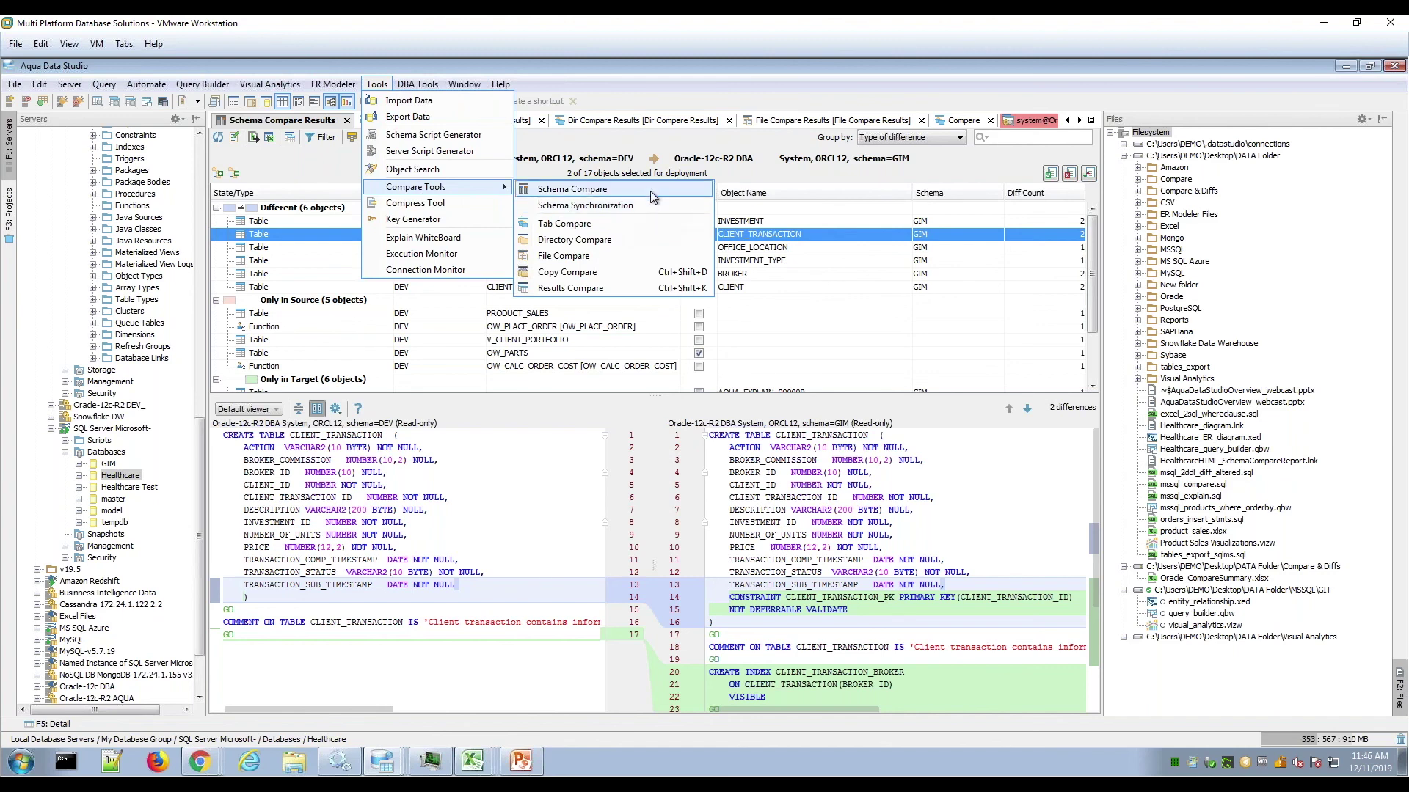
{"action": "left_click", "coordinate": [832, 172]}
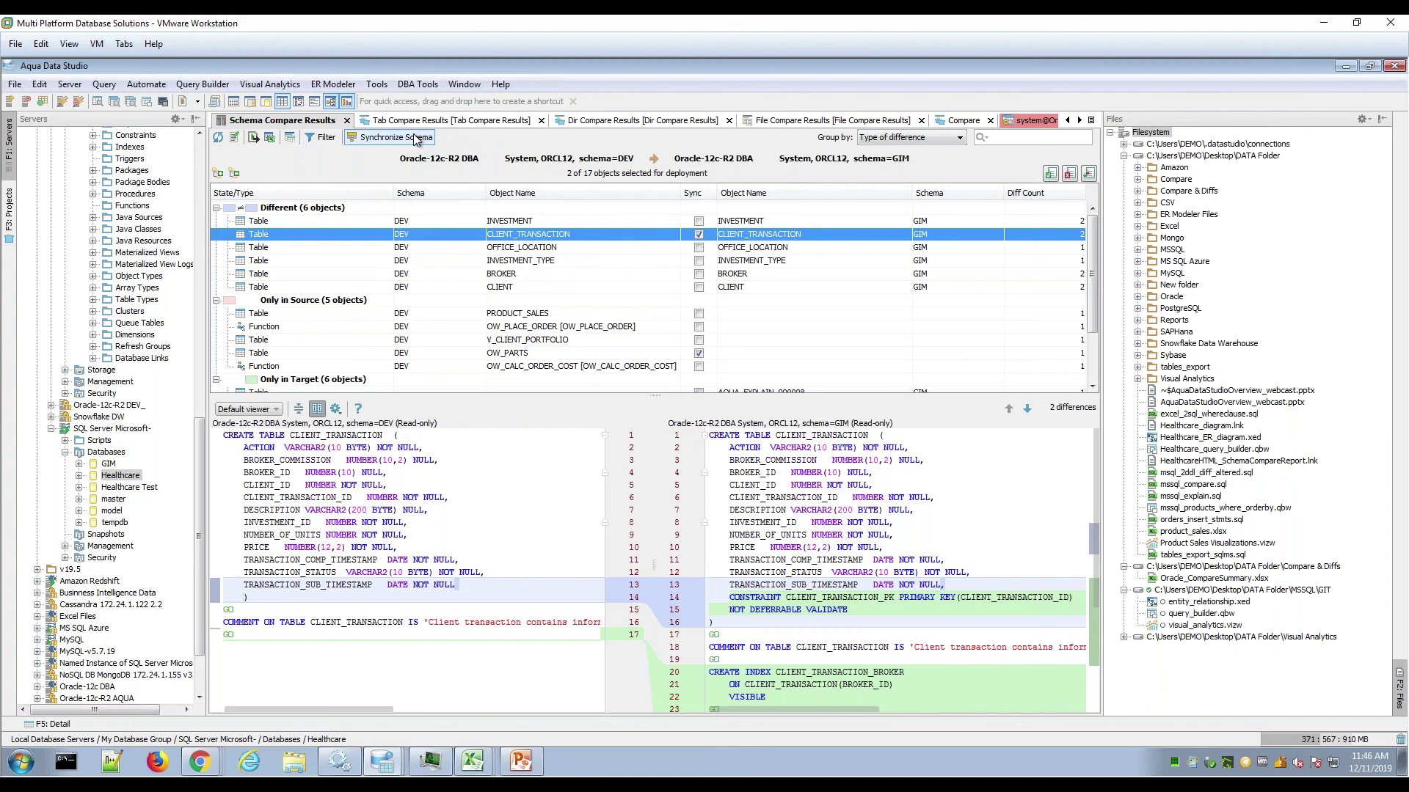
- Start Schema Synchronization for the selected DEV objects and move it into a floating window
{"action": "left_click", "coordinate": [413, 138]}
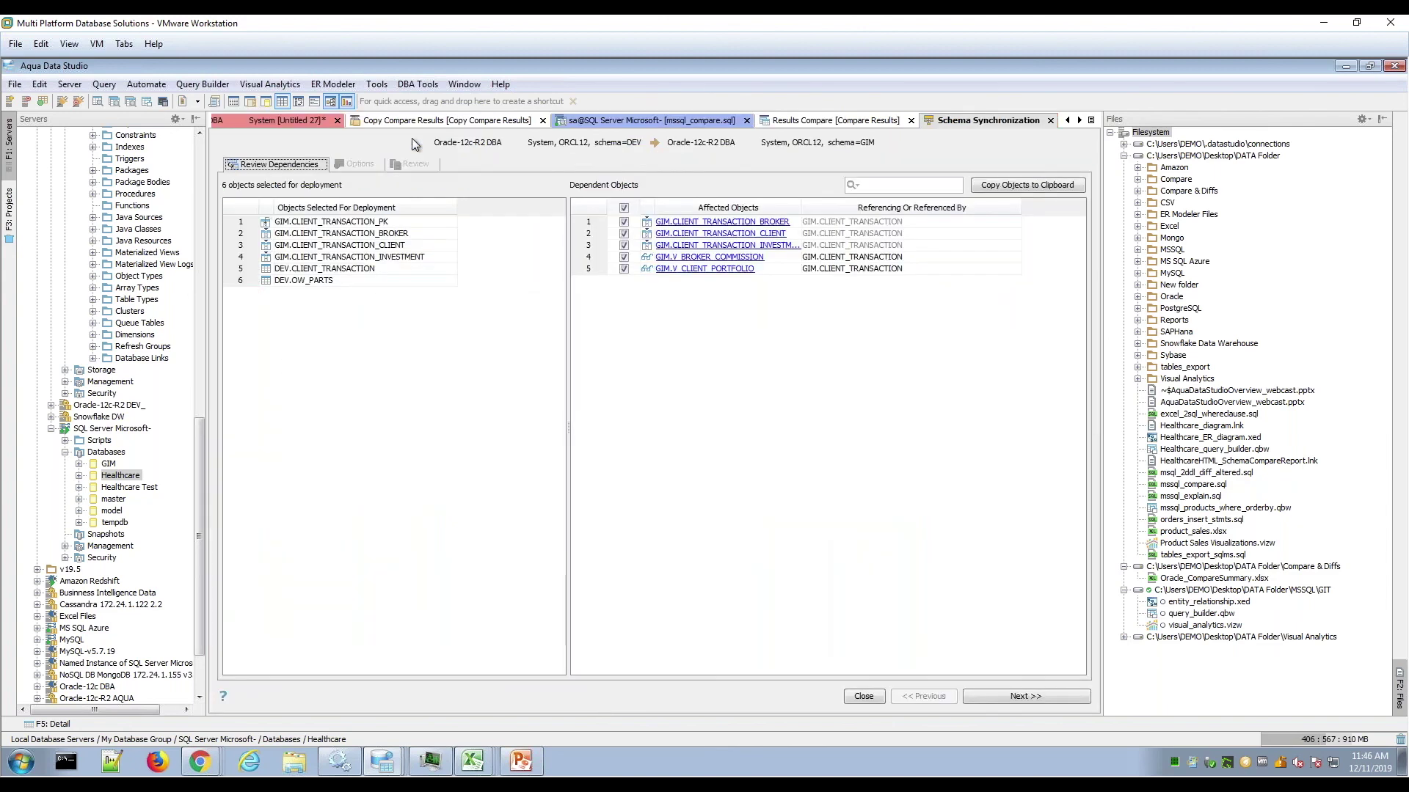
{"action": "right_click", "coordinate": [962, 126]}
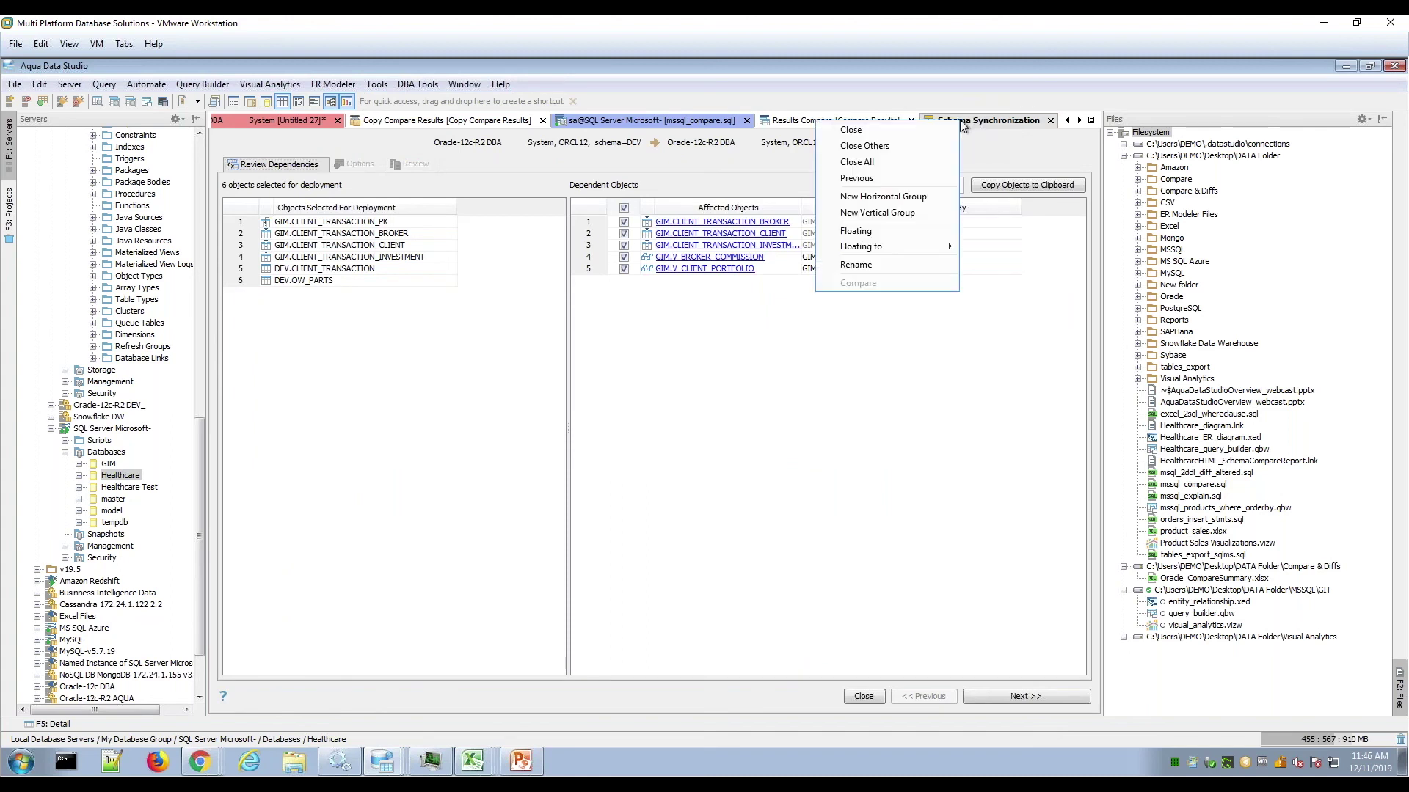
{"action": "left_click", "coordinate": [915, 242]}
{"action": "left_click_drag", "start_coordinate": [716, 126], "coordinate": [662, 151]}
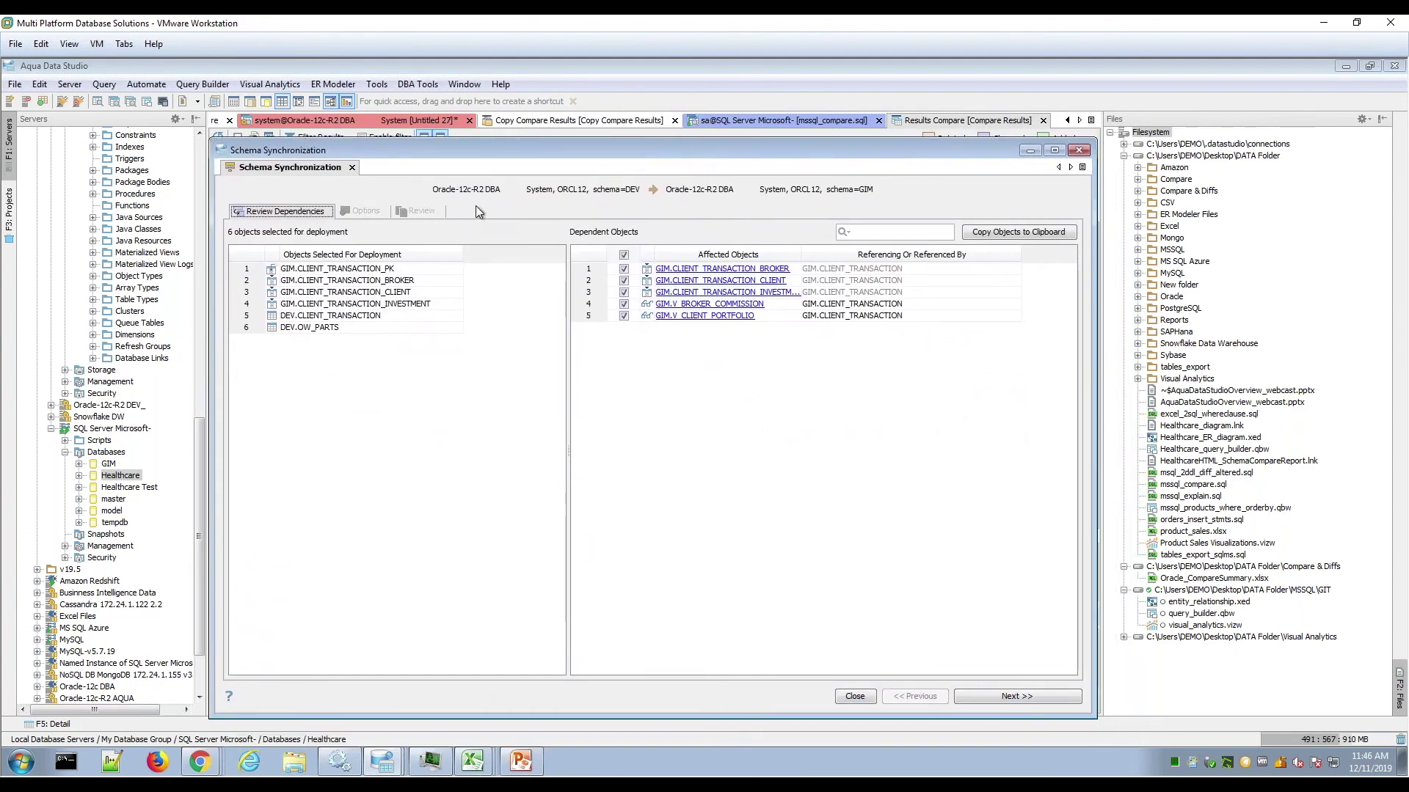
{"action": "left_click_drag", "start_coordinate": [588, 151], "coordinate": [624, 140]}
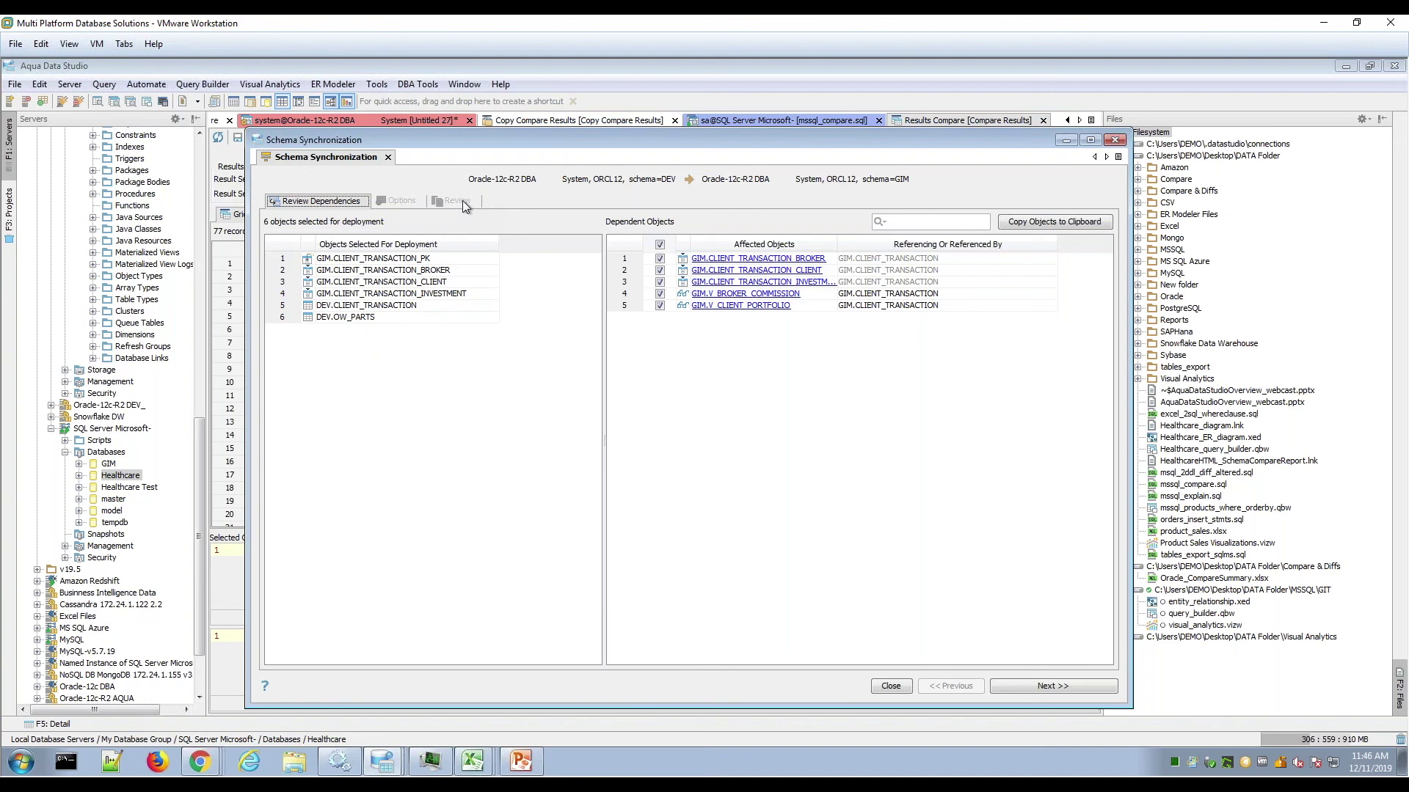
- Keep all dependent objects and the default synchronization options with ";" as statement separator, and generate the deployment script
{"action": "left_click", "coordinate": [1017, 688]}
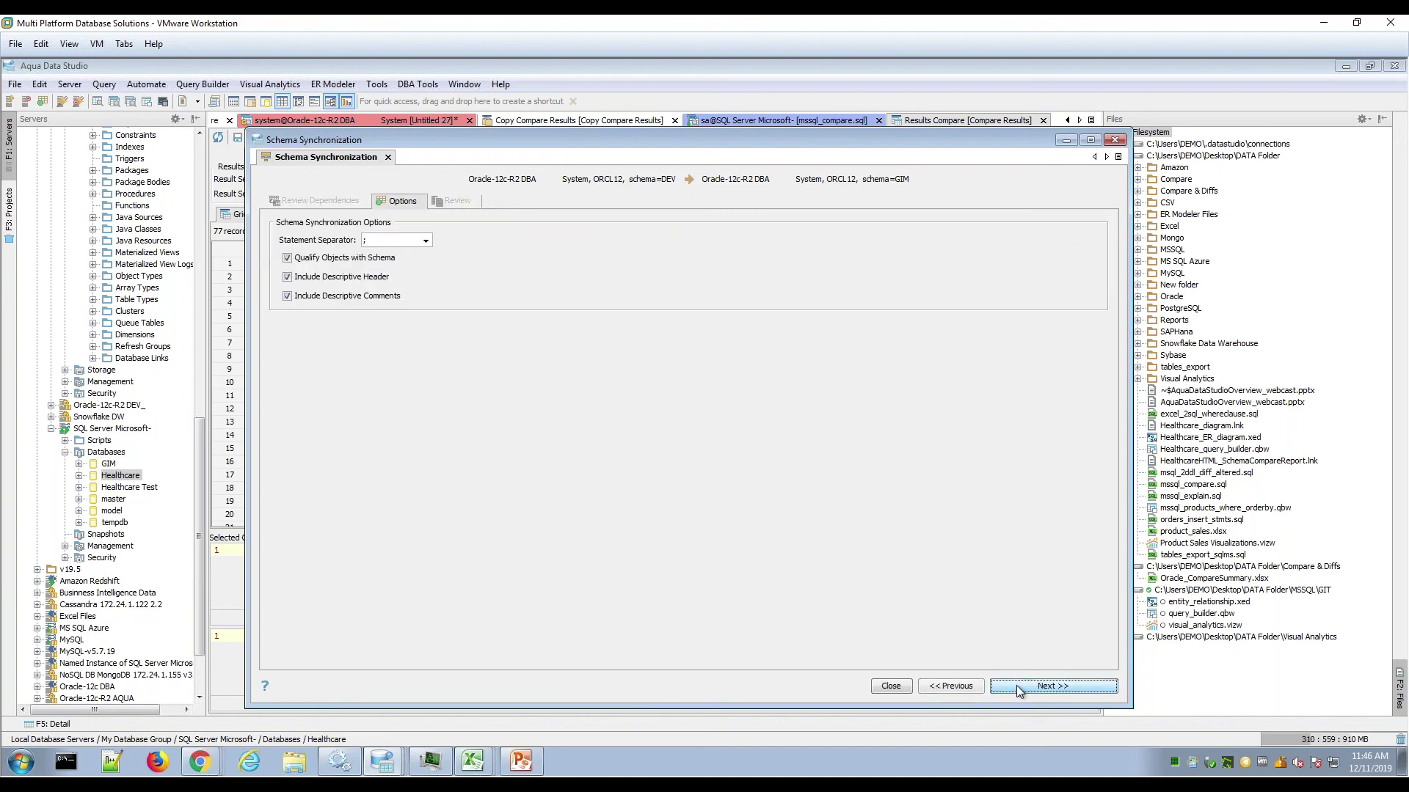
{"action": "left_click", "coordinate": [426, 243]}
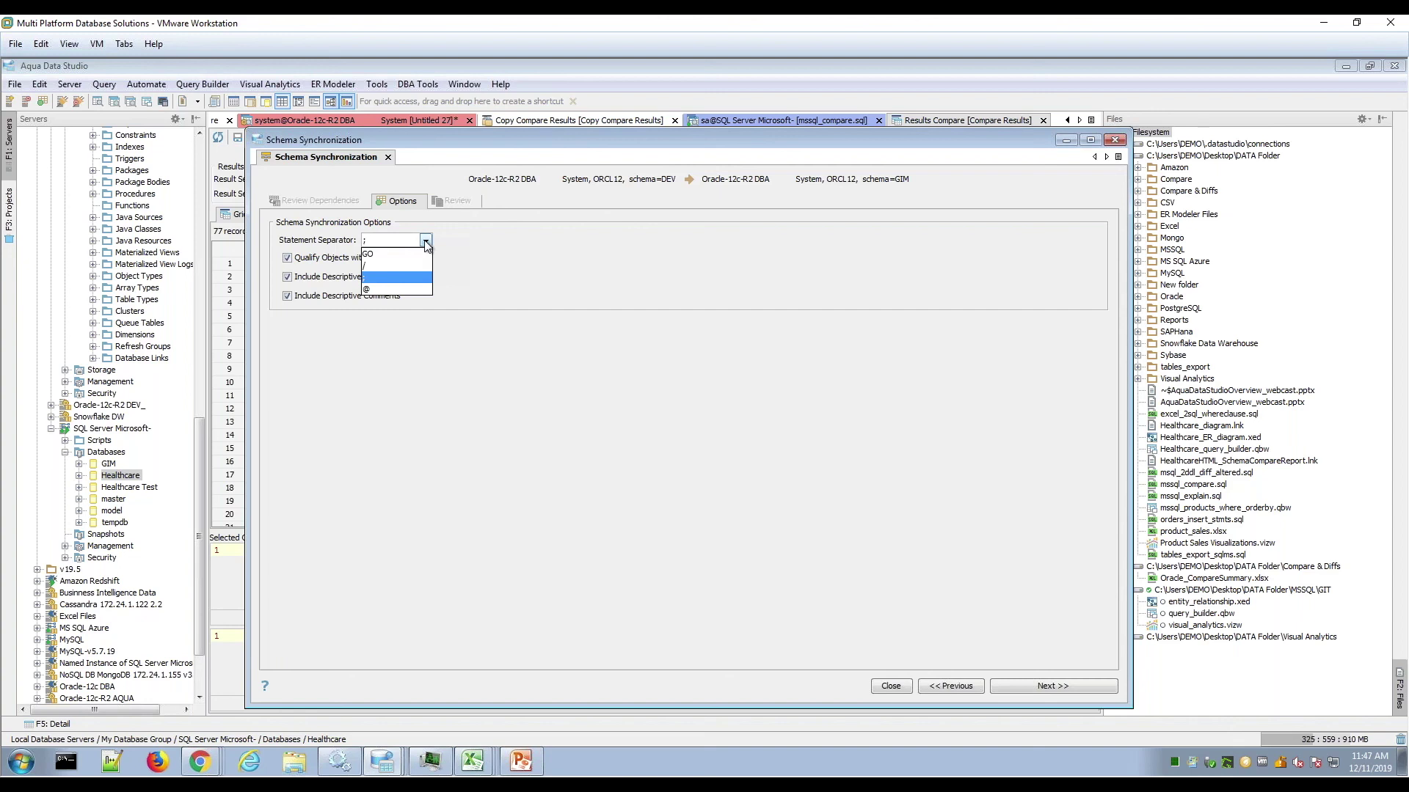
{"action": "left_click", "coordinate": [482, 255]}
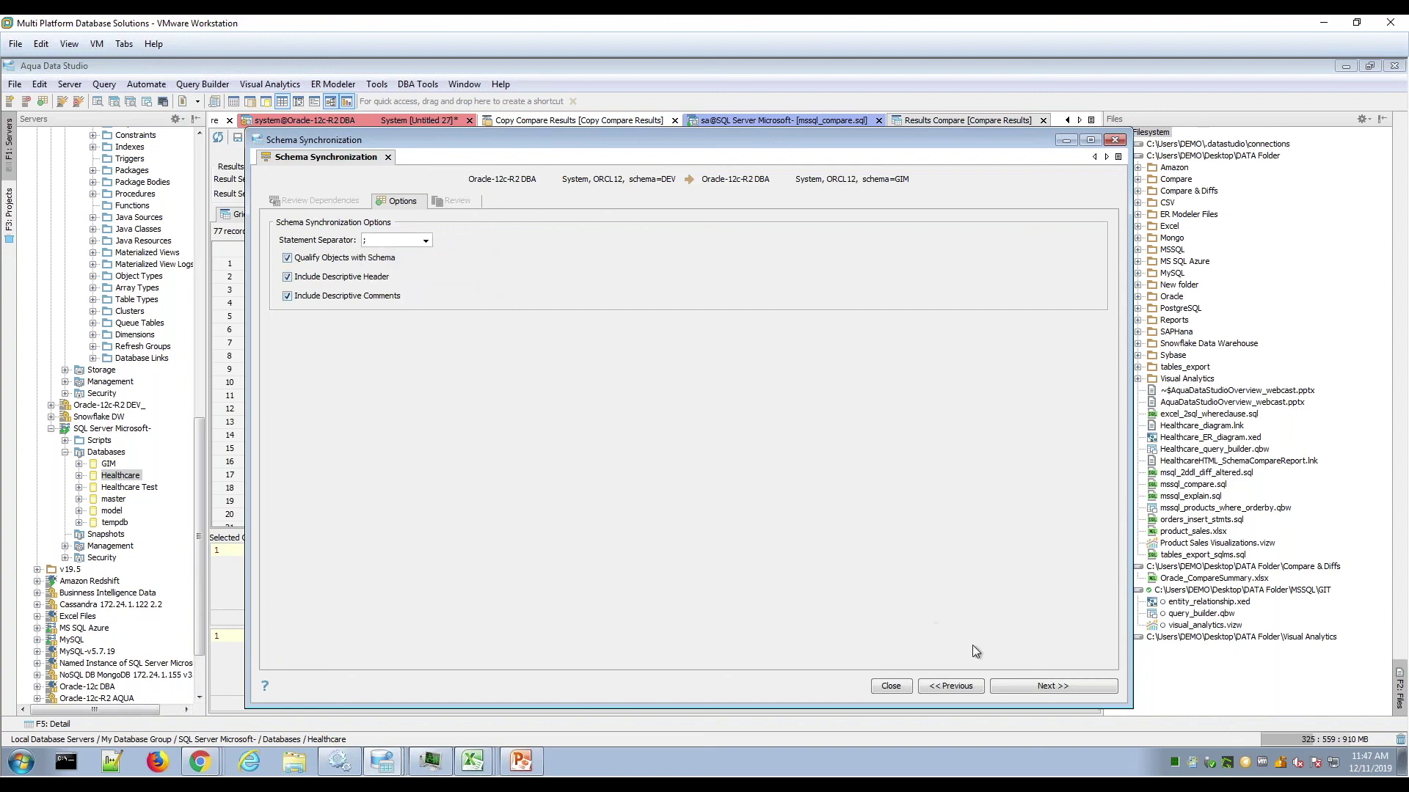
{"action": "left_click", "coordinate": [1064, 694]}
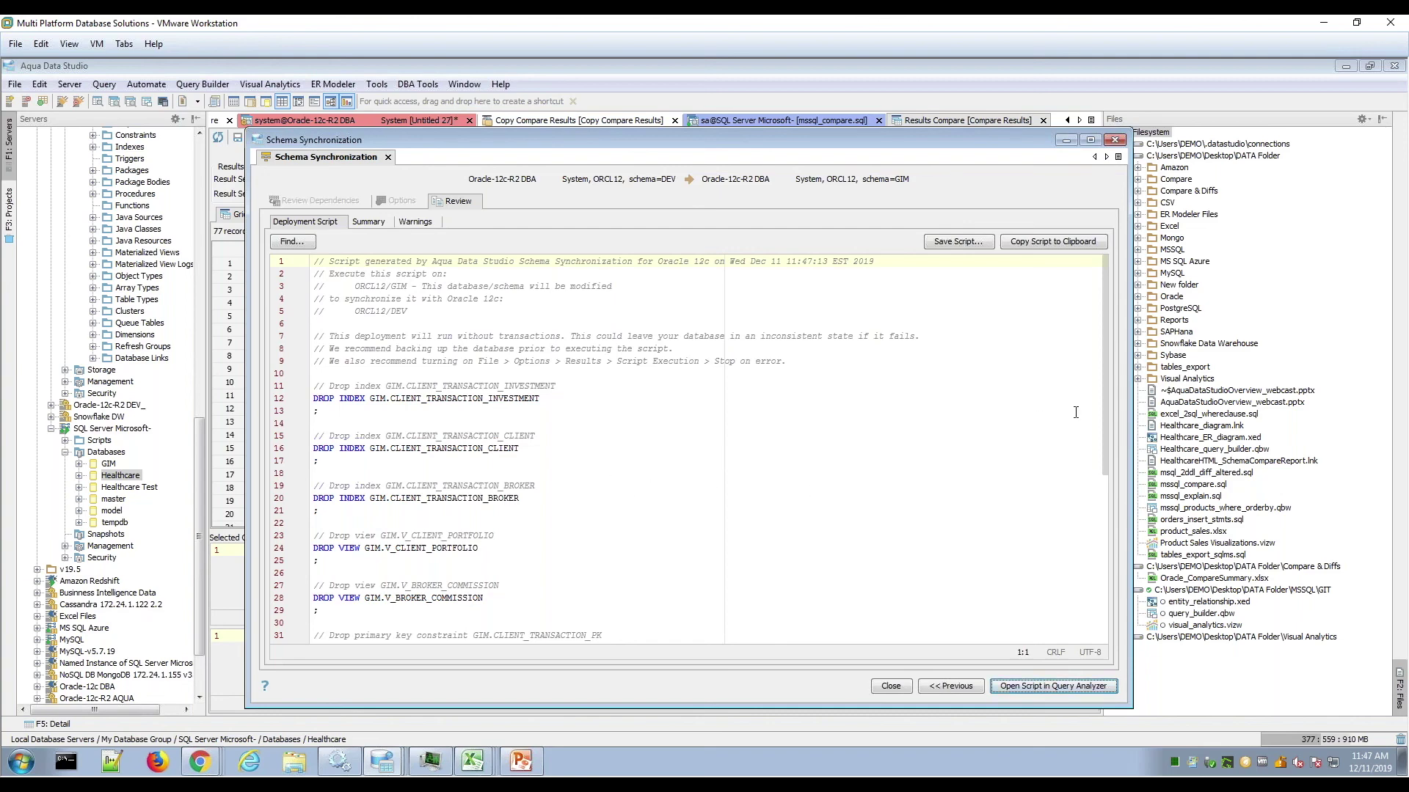
- Read through the generated deployment script's DROP, ALTER TABLE and CREATE TABLE GIM.OW_PARTS statements
{"action": "left_click_drag", "start_coordinate": [1103, 405], "coordinate": [1098, 557]}
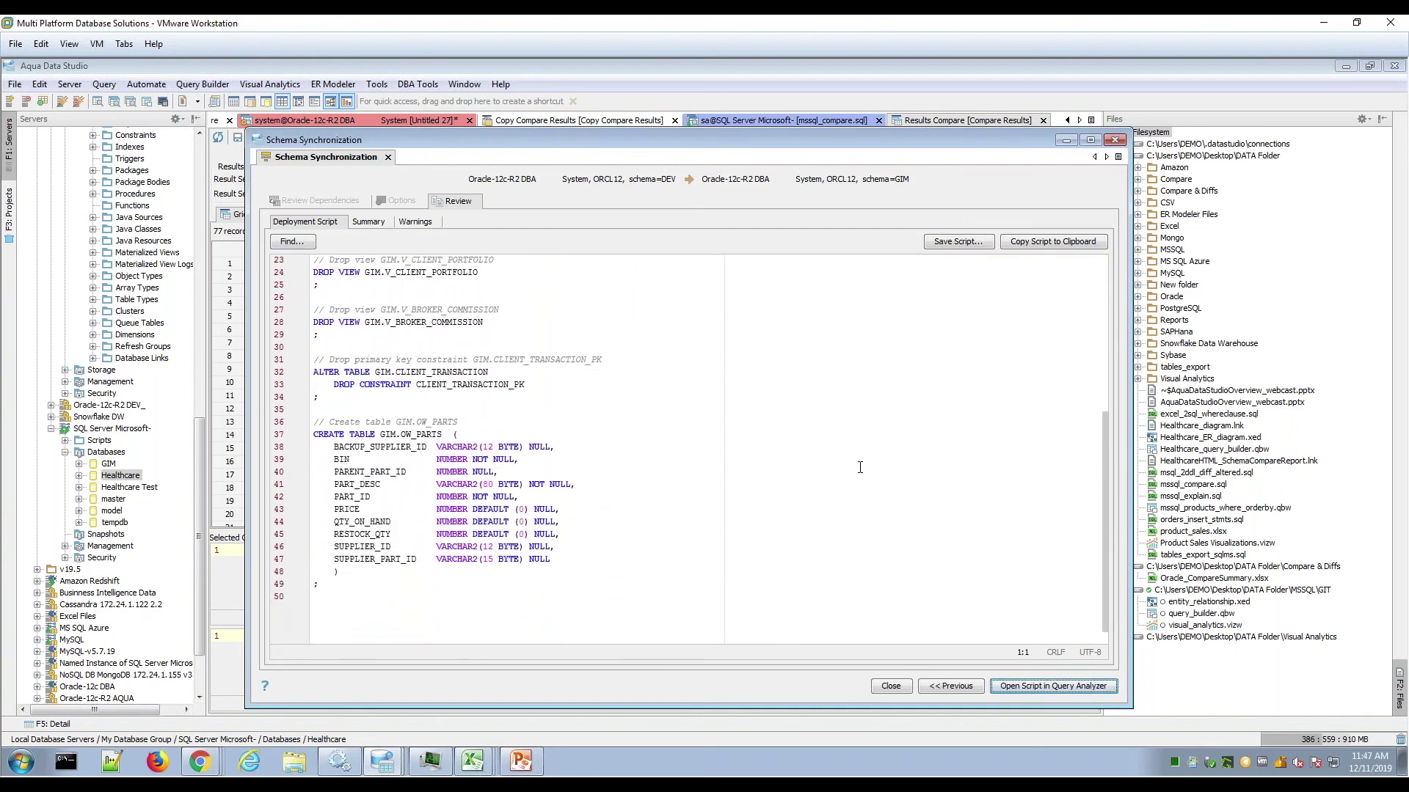
{"action": "scroll", "coordinate": [528, 317], "scroll_direction": "up", "scroll_amount": 7}
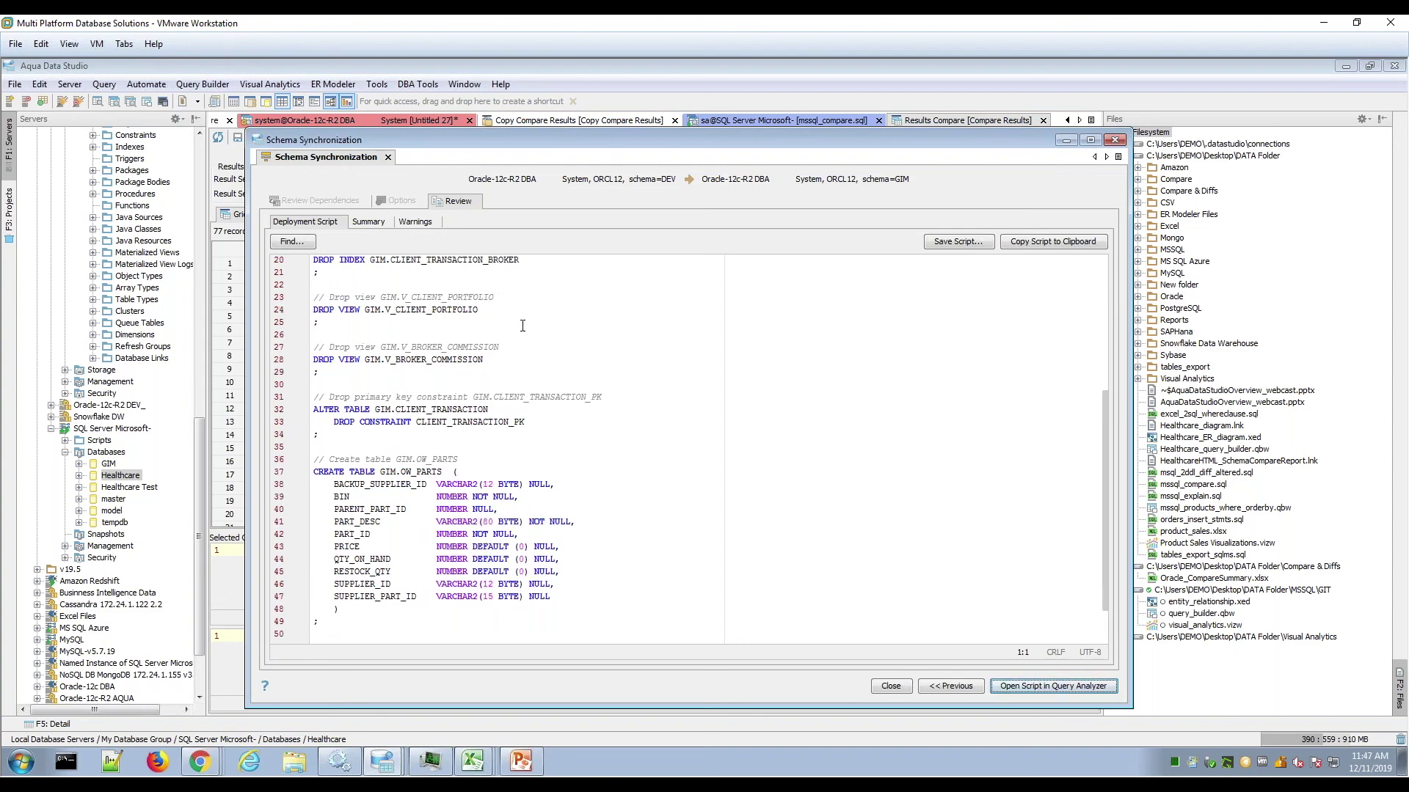
{"action": "scroll", "coordinate": [523, 322], "scroll_direction": "down", "scroll_amount": 4}
{"action": "scroll", "coordinate": [536, 321], "scroll_direction": "down", "scroll_amount": 3}
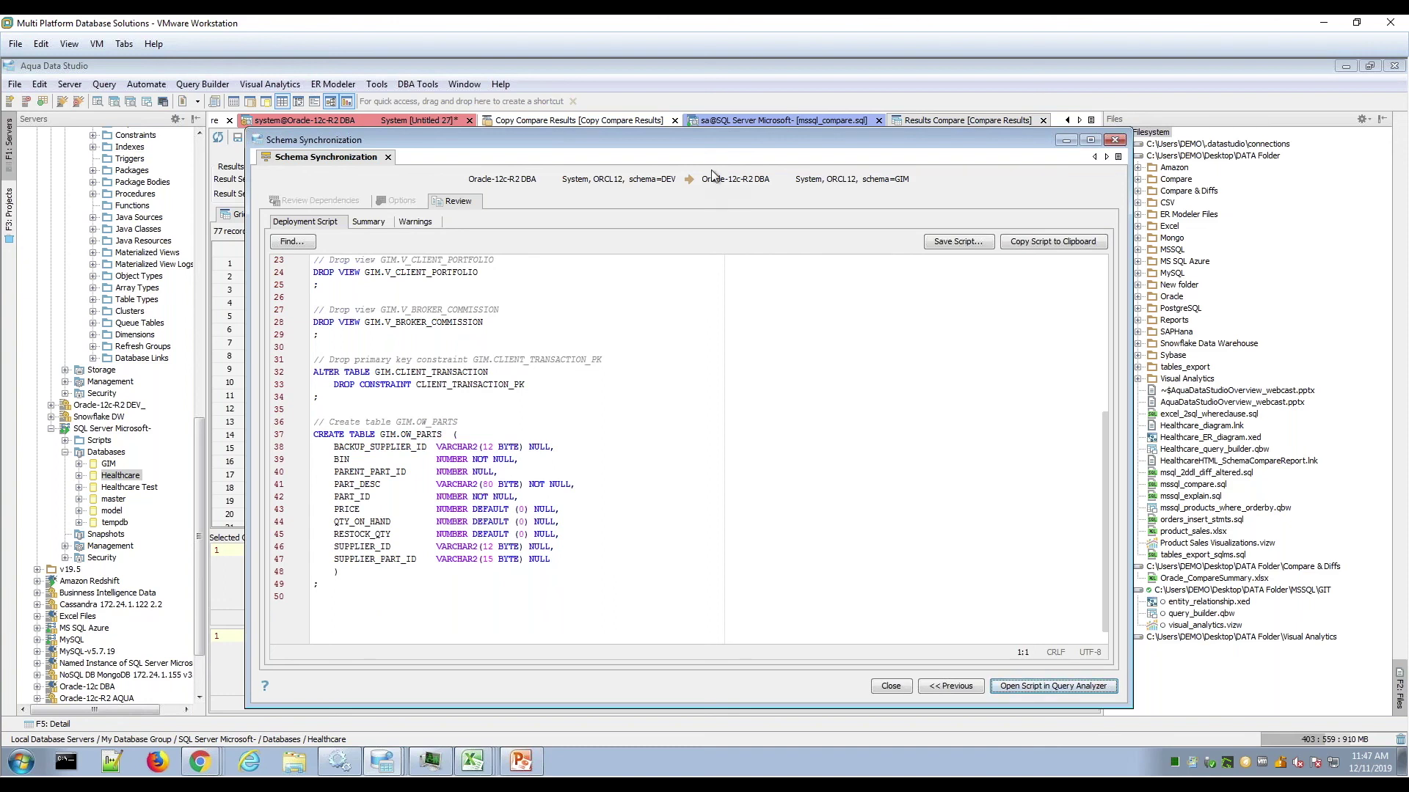
{"action": "left_click_drag", "start_coordinate": [710, 141], "coordinate": [695, 131]}
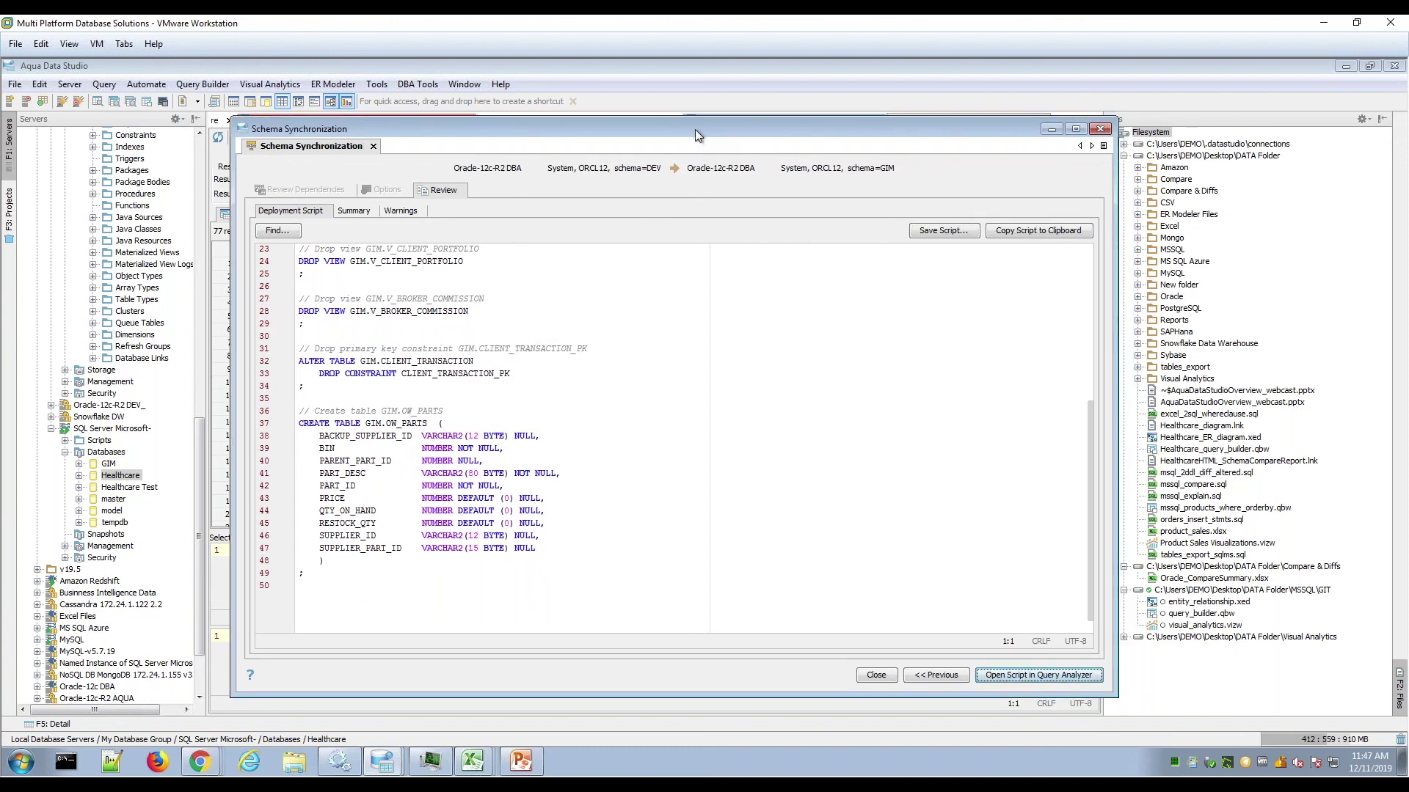
- Check the synchronization's action summary and warnings, revisit its options, and close the Schema Synchronization window
{"action": "left_click", "coordinate": [360, 210]}
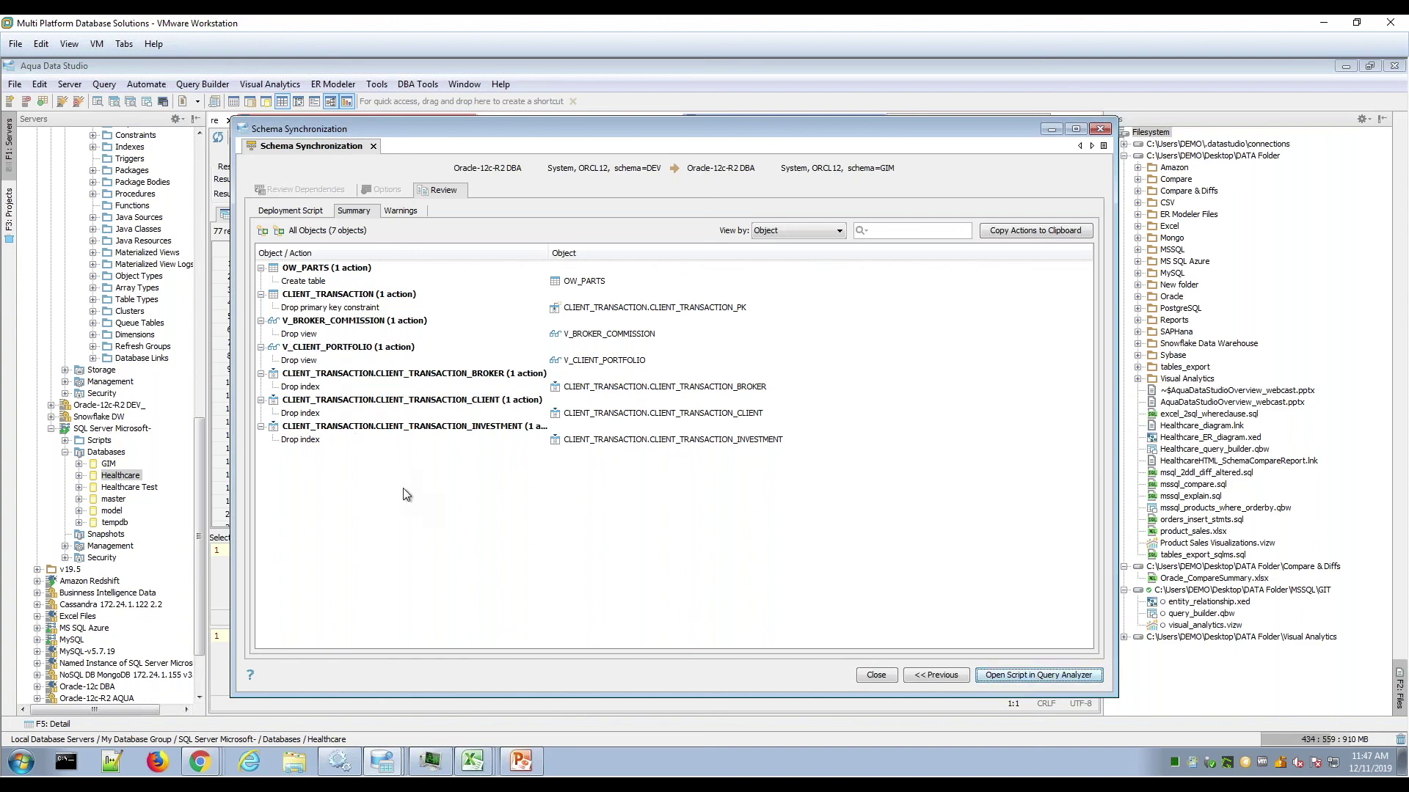
{"action": "left_click", "coordinate": [402, 213]}
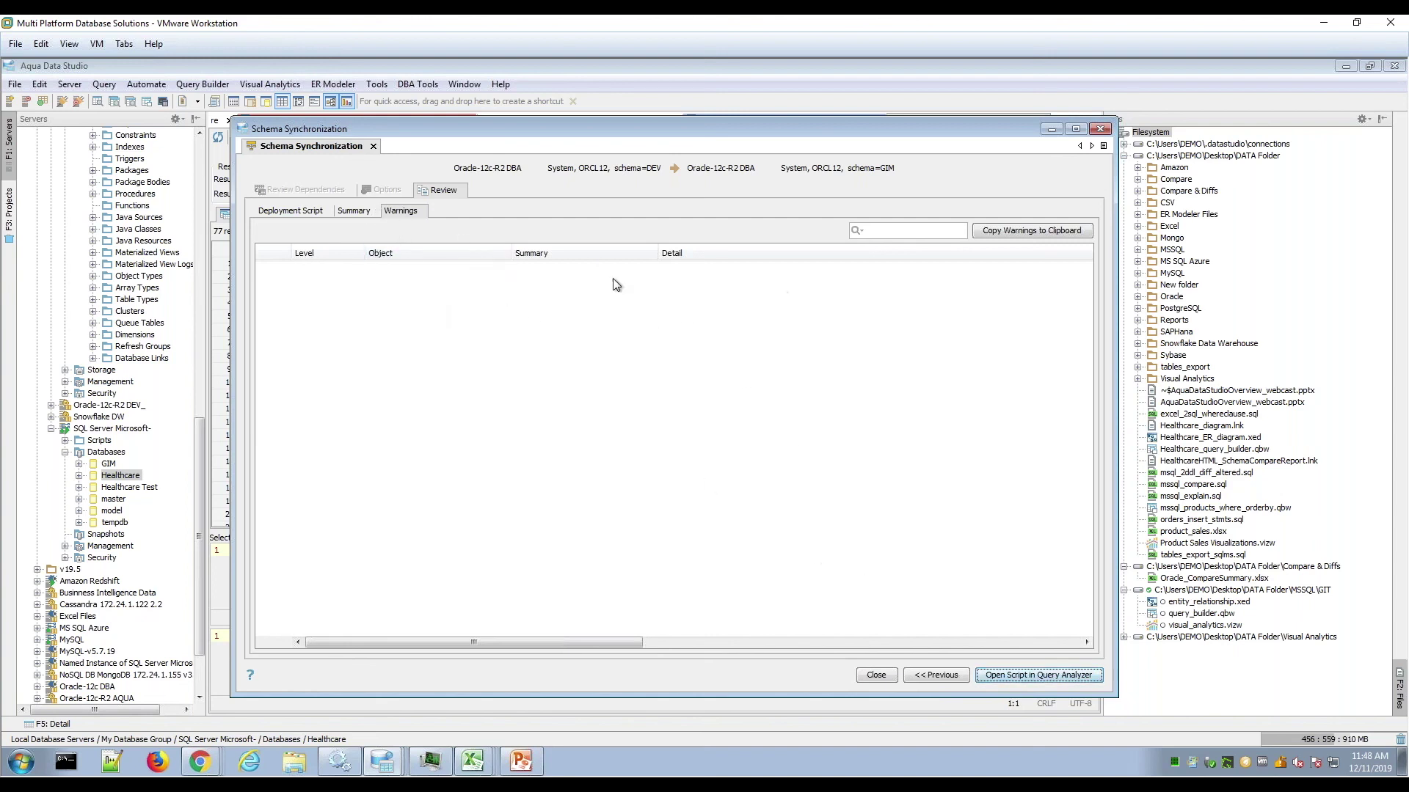
{"action": "left_click", "coordinate": [928, 675]}
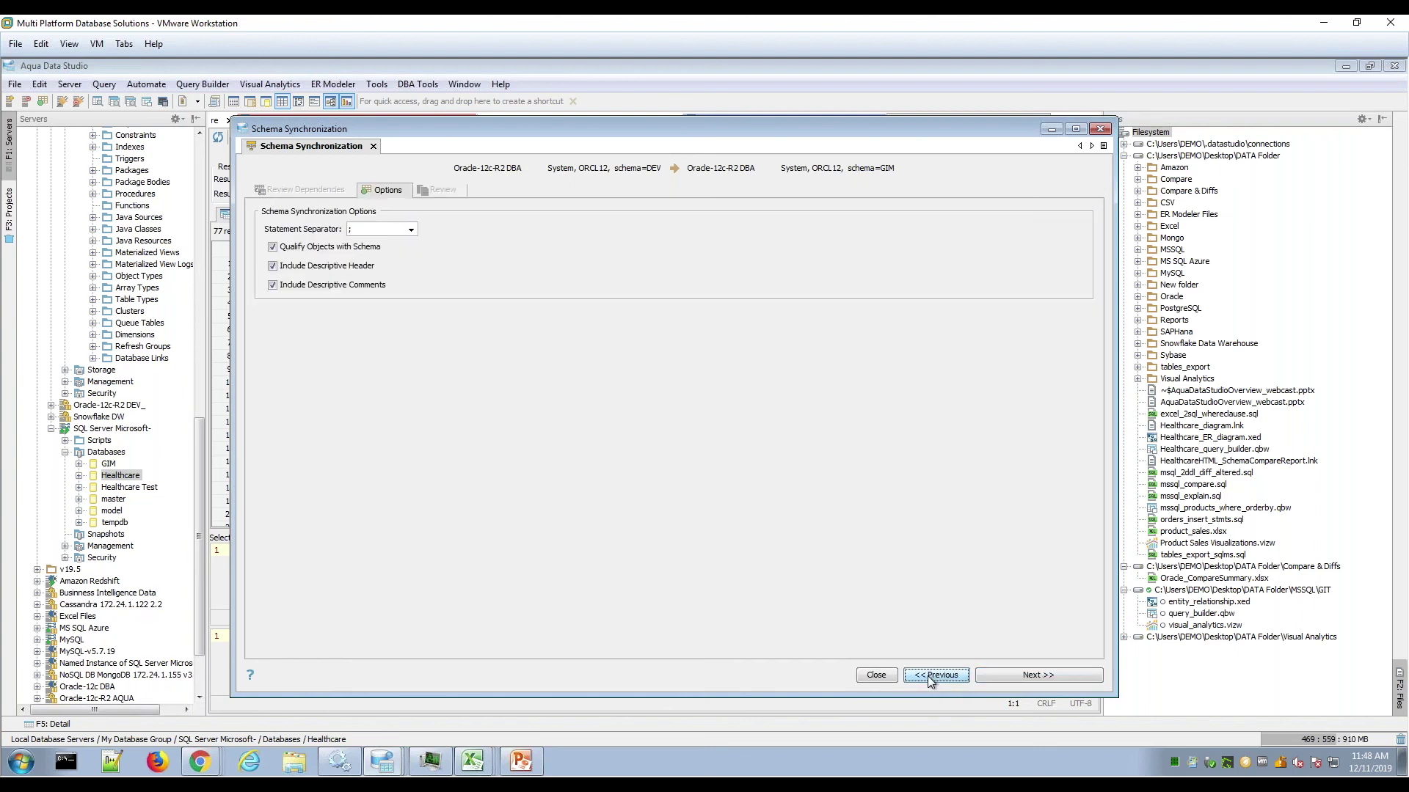
{"action": "left_click", "coordinate": [994, 672]}
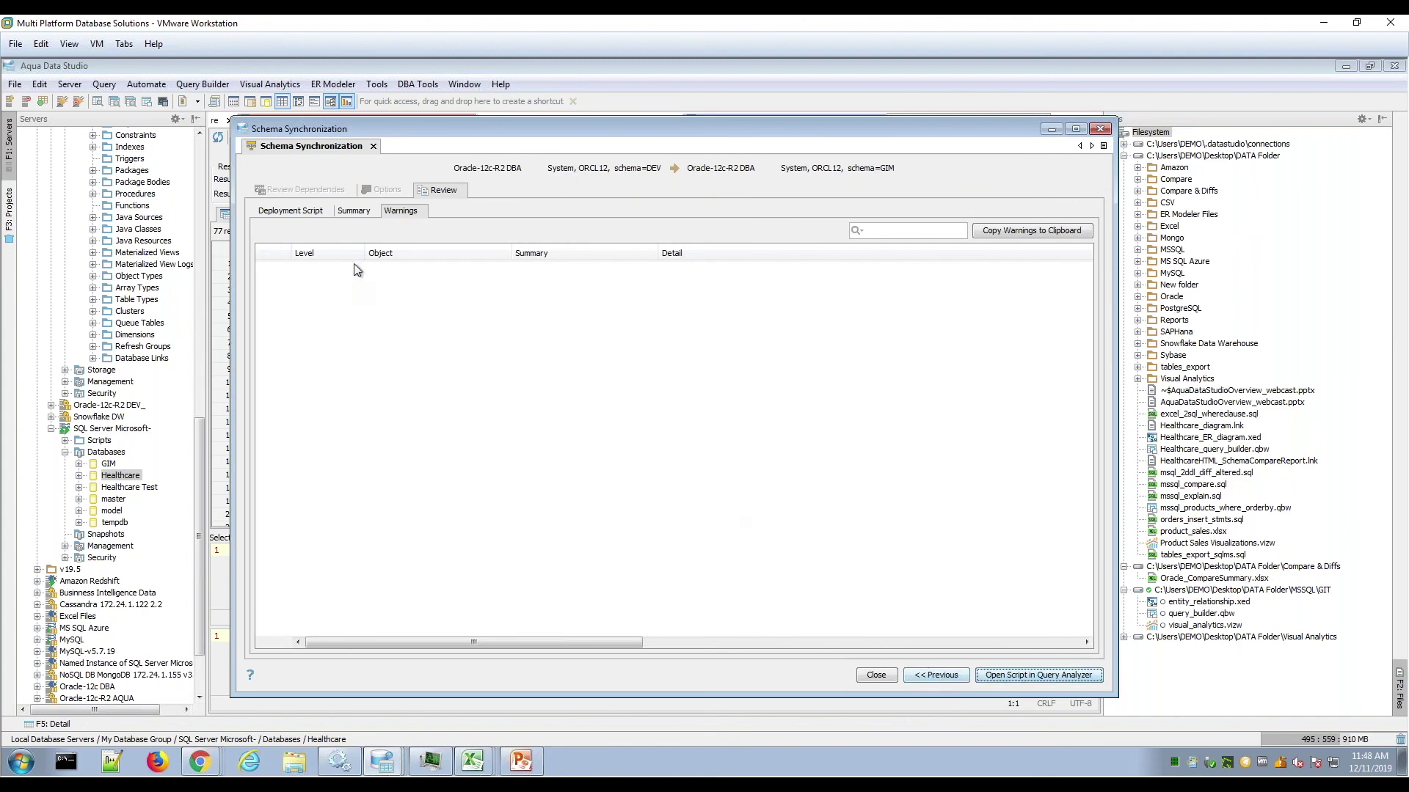
{"action": "left_click", "coordinate": [1030, 674]}
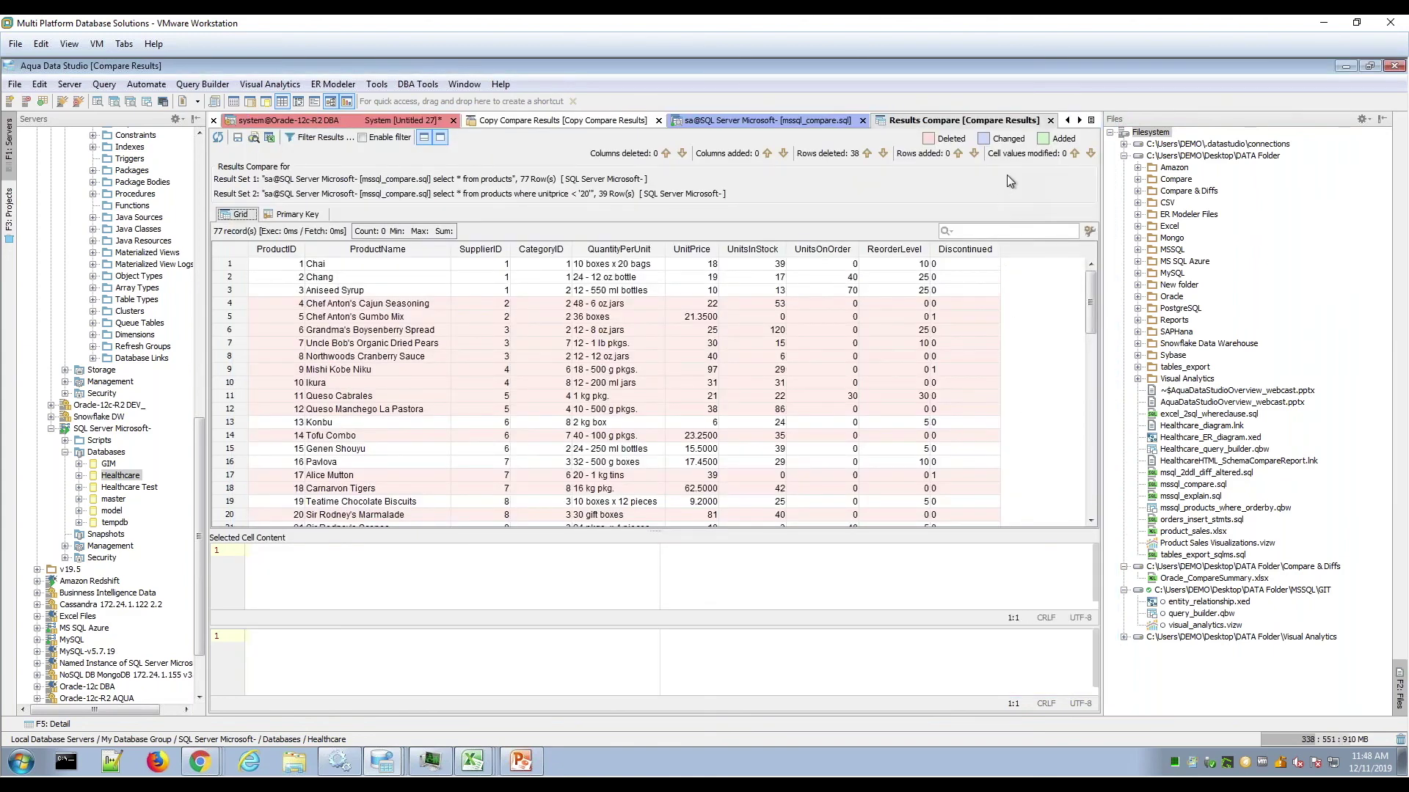
- In the SQL Server Healthcare Test-to-Healthcare schema comparison, mark the fn_diagramobjects function and Ten Most Expensive Products procedure for synchronization
{"action": "left_click", "coordinate": [1091, 121]}
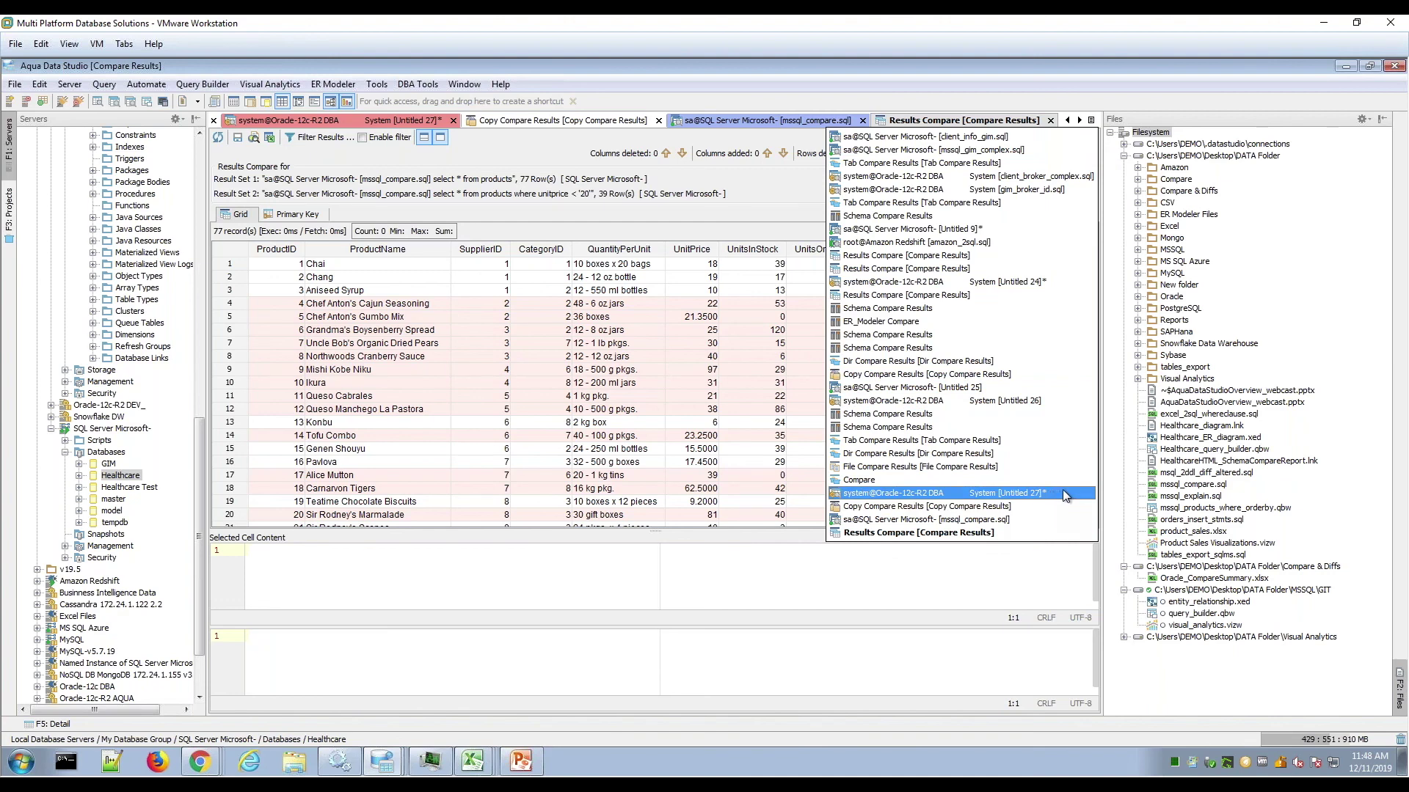
{"action": "left_click", "coordinate": [1075, 409]}
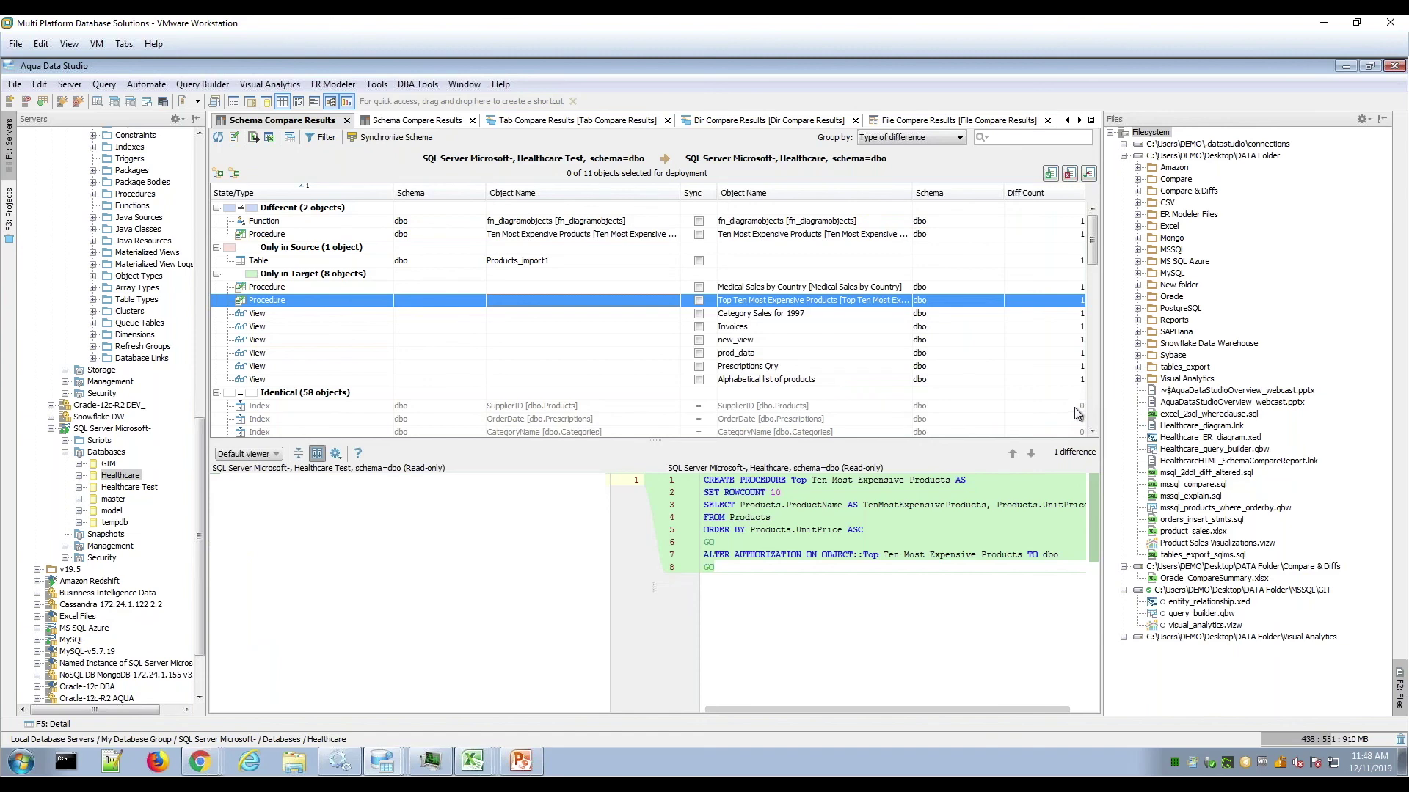
{"action": "left_click", "coordinate": [676, 236]}
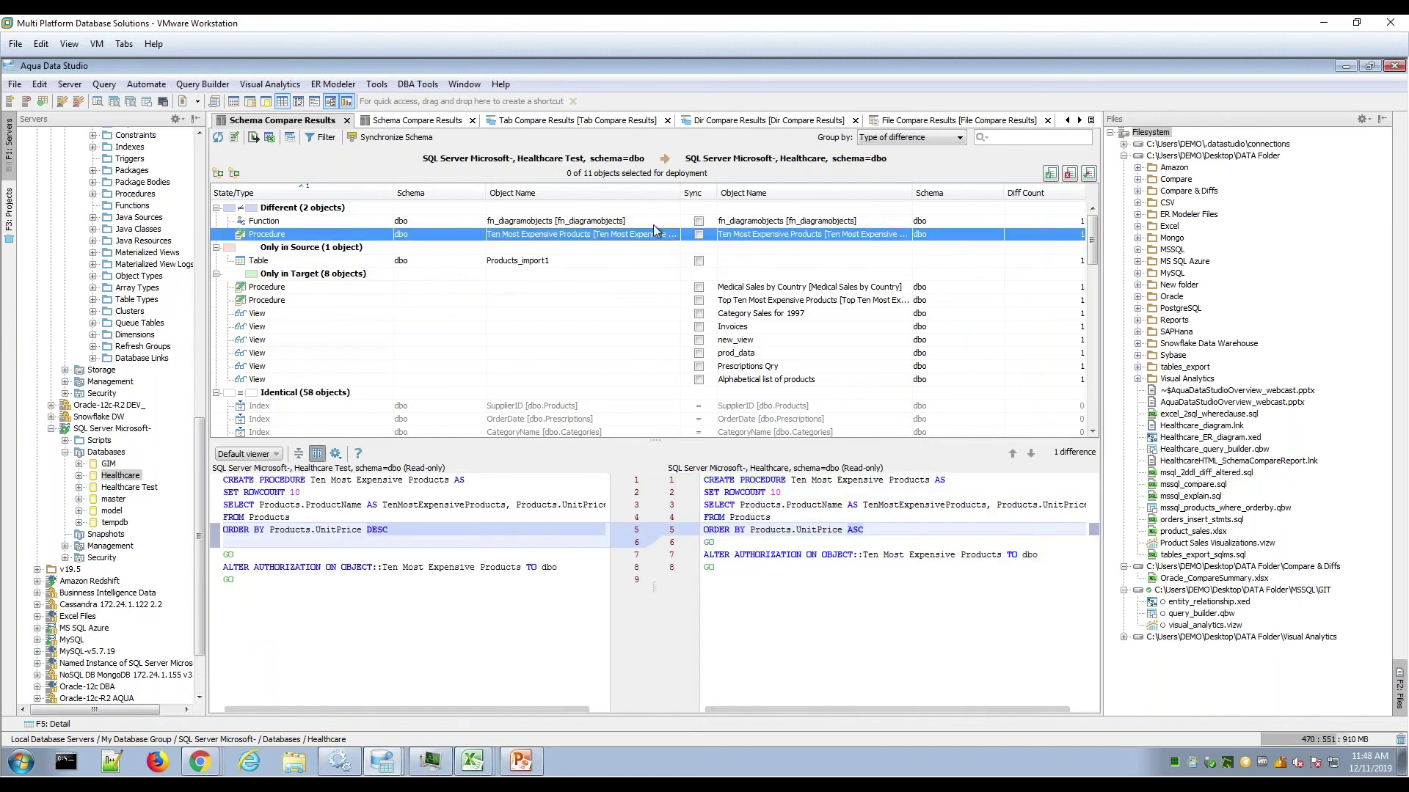
{"action": "left_click", "coordinate": [655, 223]}
{"action": "left_click", "coordinate": [656, 234]}
{"action": "left_click", "coordinate": [698, 222]}
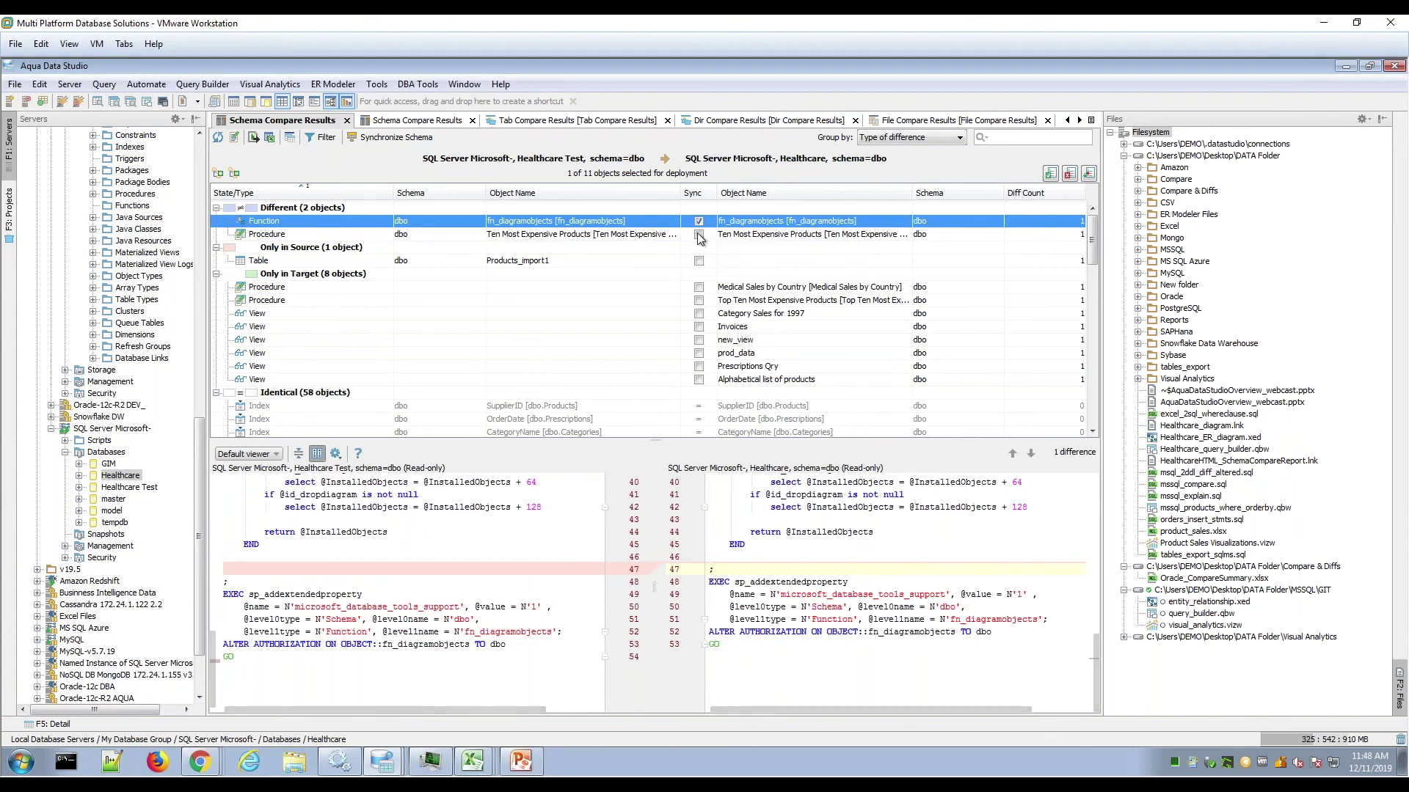
{"action": "left_click", "coordinate": [697, 234]}
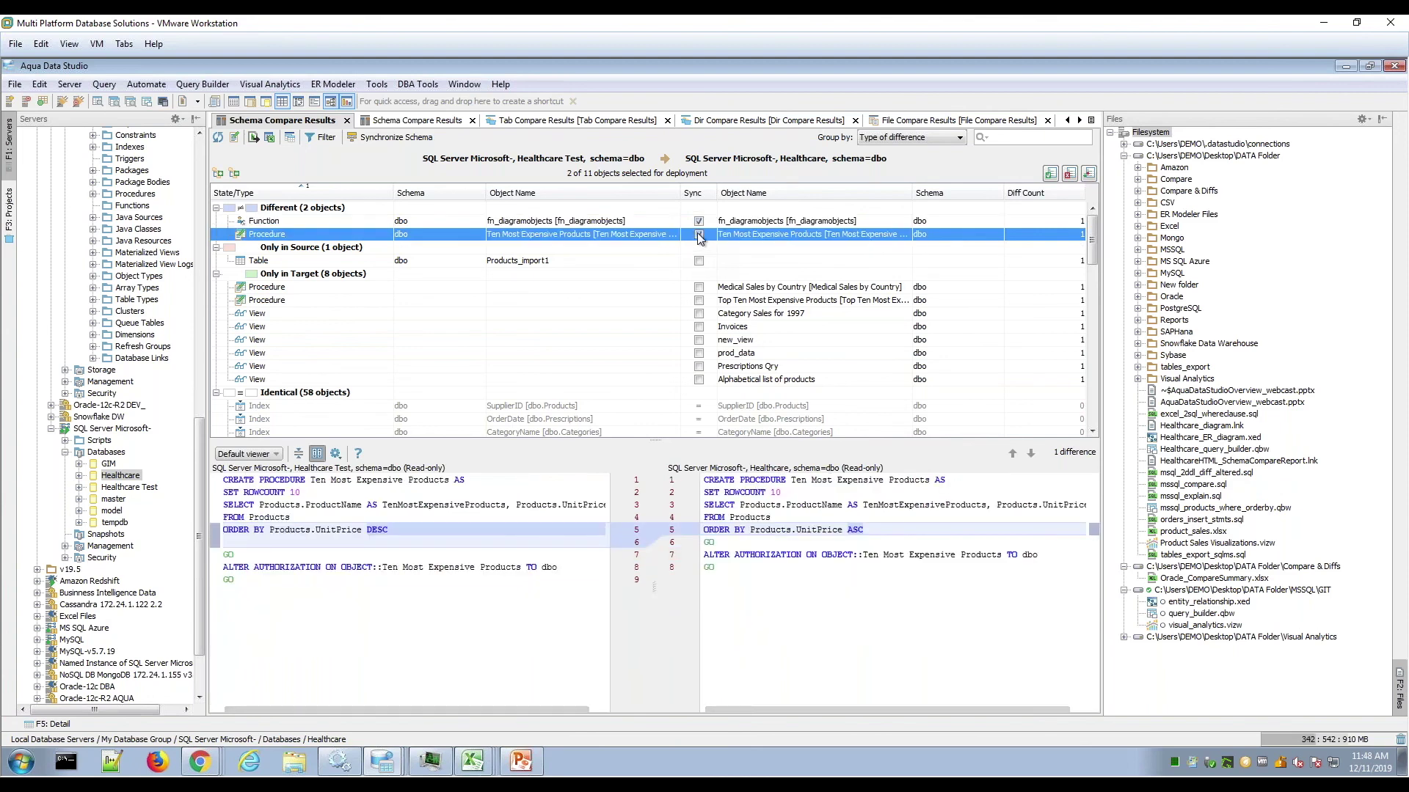
- Also mark the Products_import1 table, generate the schema synchronization script with the default options, and open it in the Query Analyzer
{"action": "left_click", "coordinate": [697, 262]}
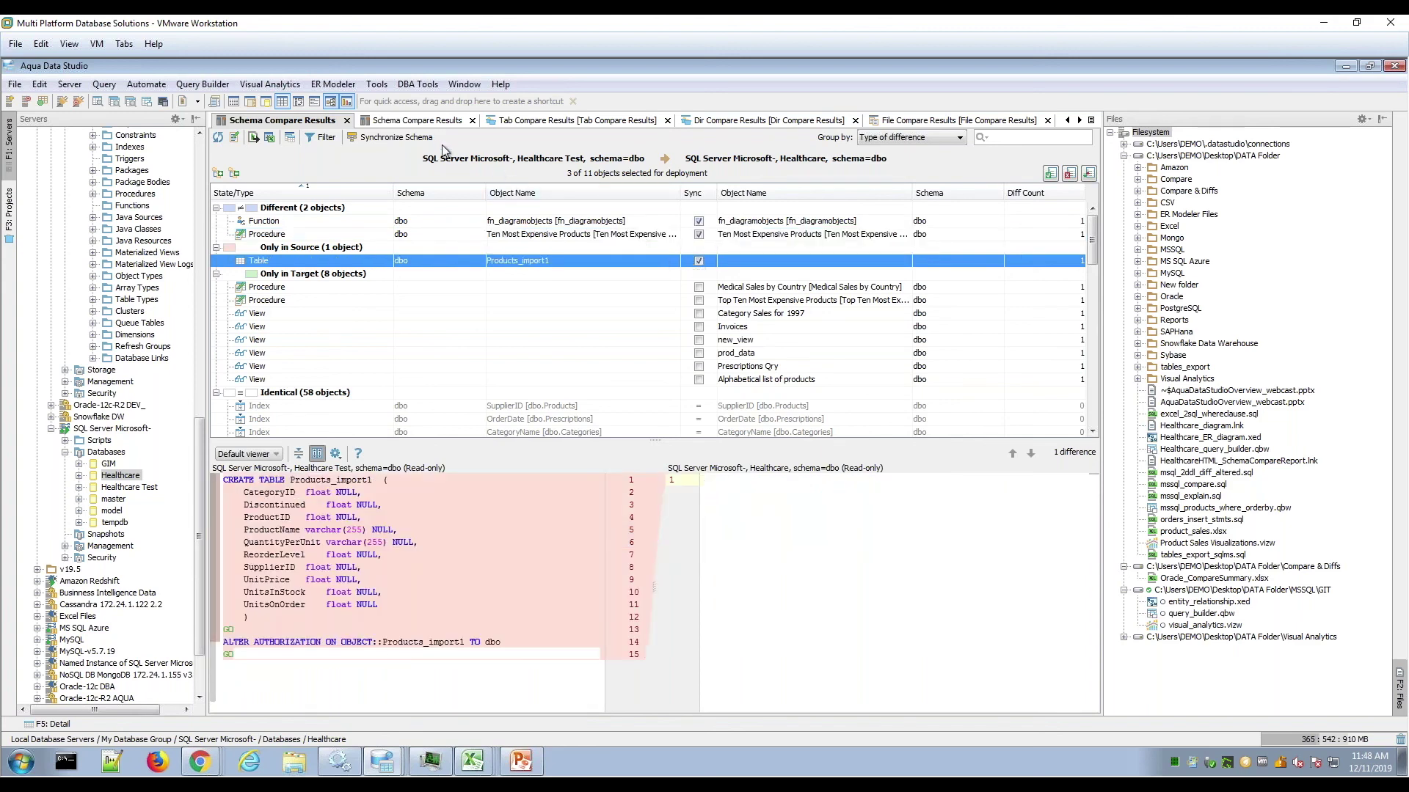
{"action": "left_click", "coordinate": [393, 137]}
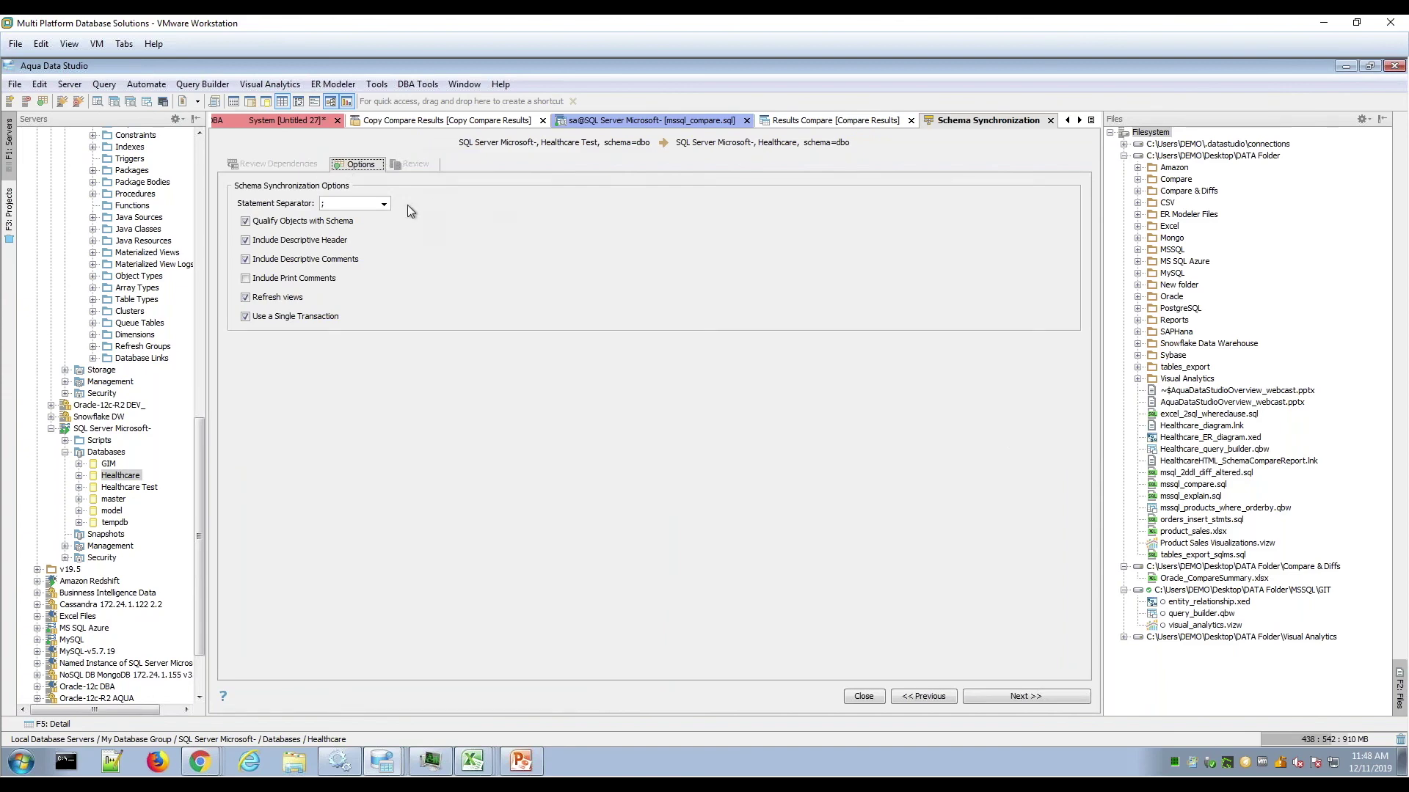
{"action": "left_click", "coordinate": [996, 694]}
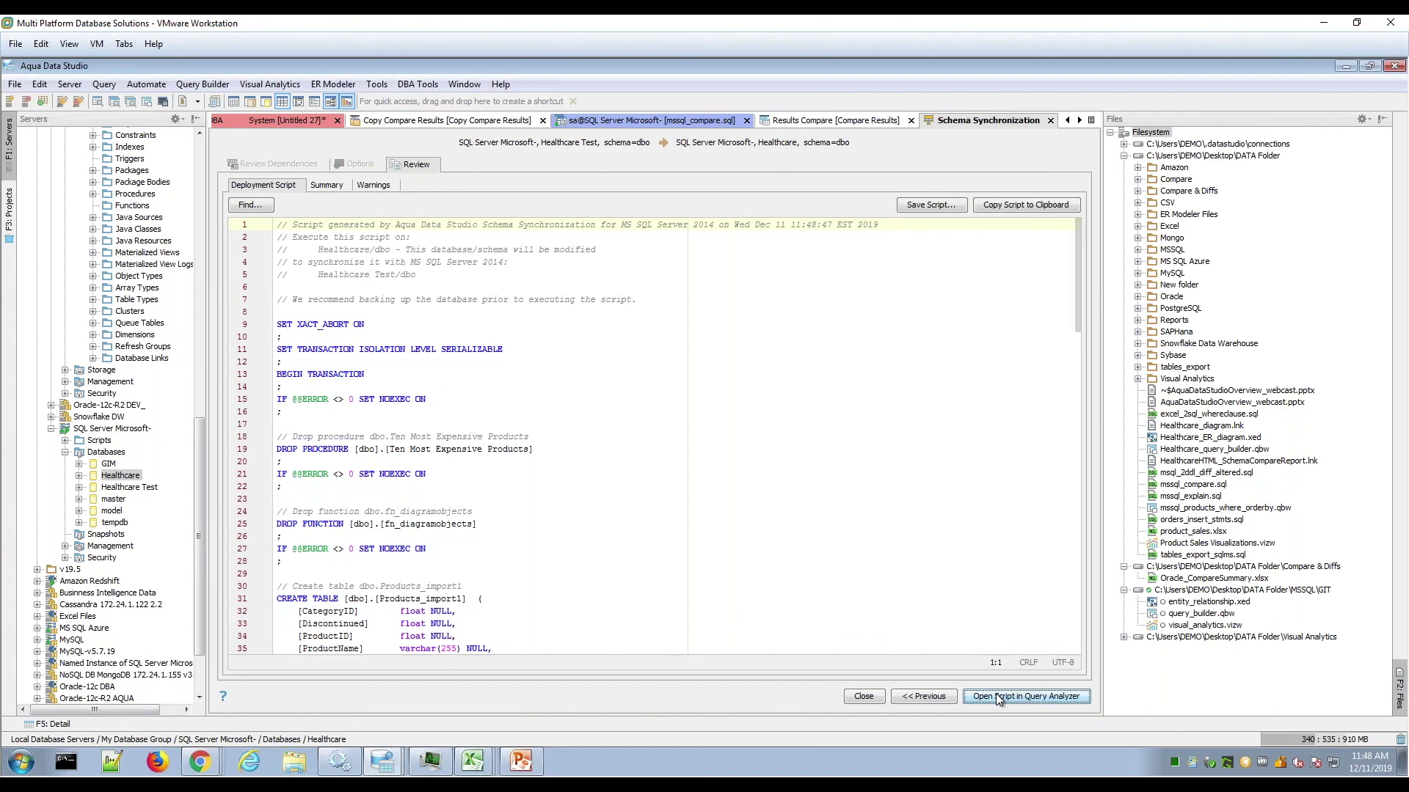
{"action": "left_click", "coordinate": [997, 696]}
{"action": "left_click_drag", "start_coordinate": [996, 693], "coordinate": [996, 694]}
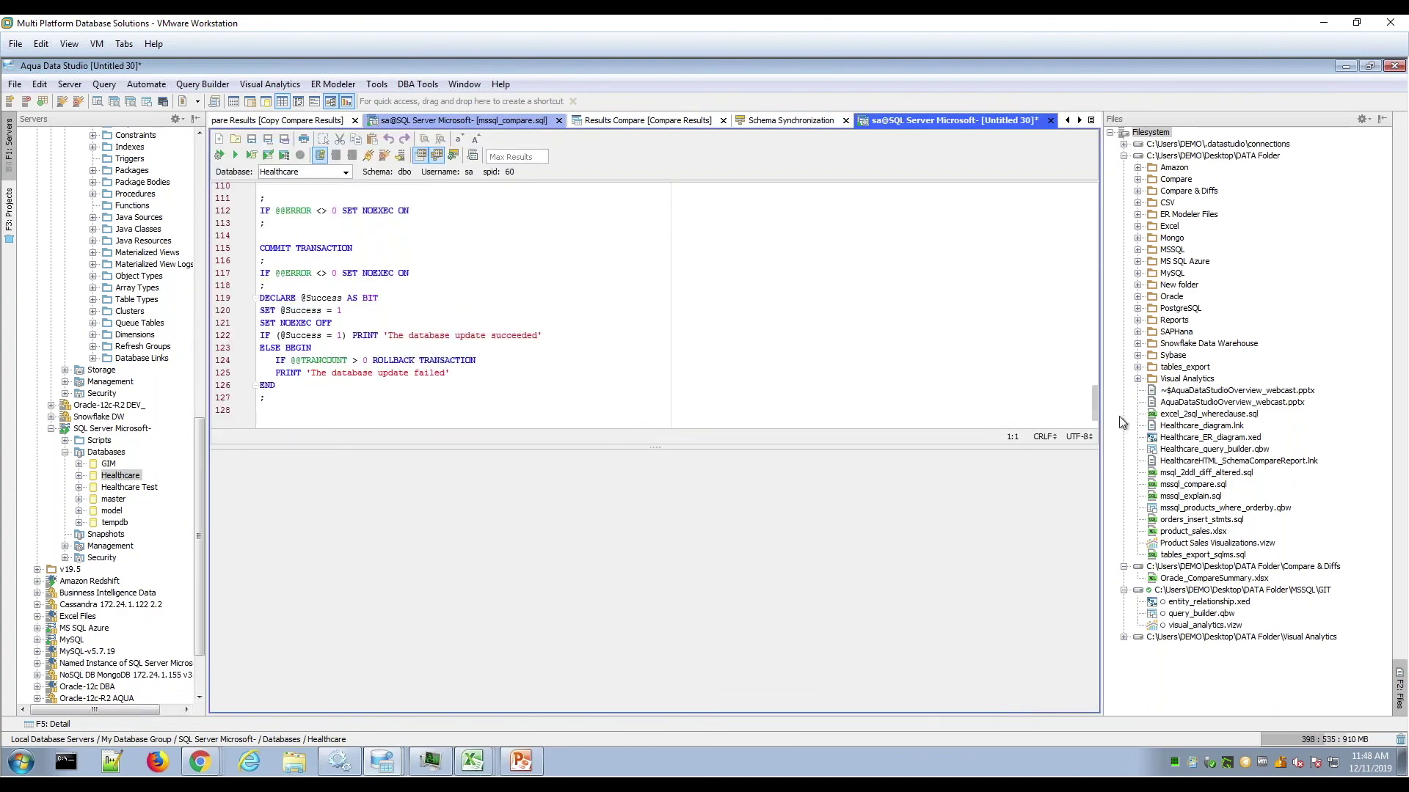
- Parse the deployment script and look through its CREATE TABLE Products_import1 statement and the list of parsed statements
{"action": "left_click_drag", "start_coordinate": [1092, 403], "coordinate": [1098, 257]}
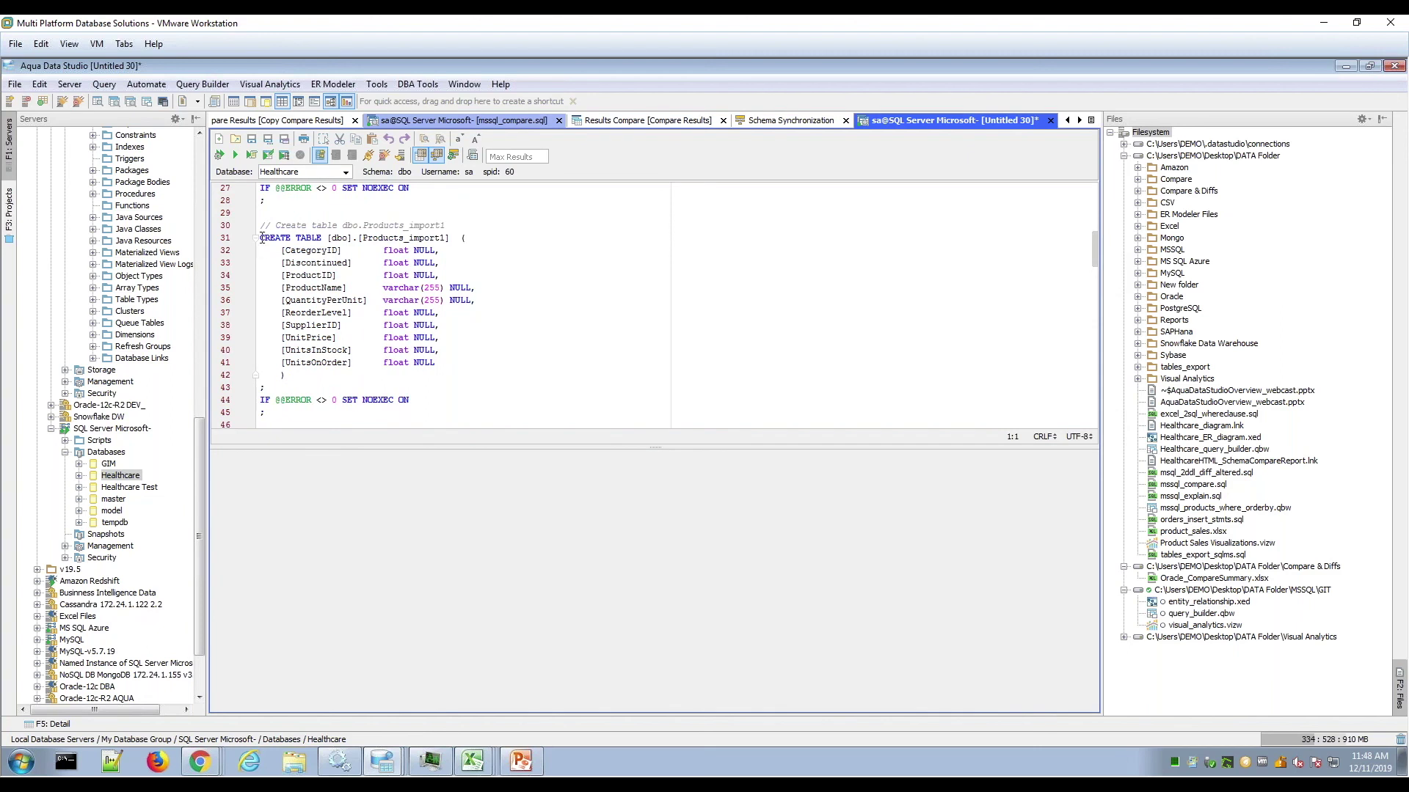
{"action": "left_click", "coordinate": [219, 155]}
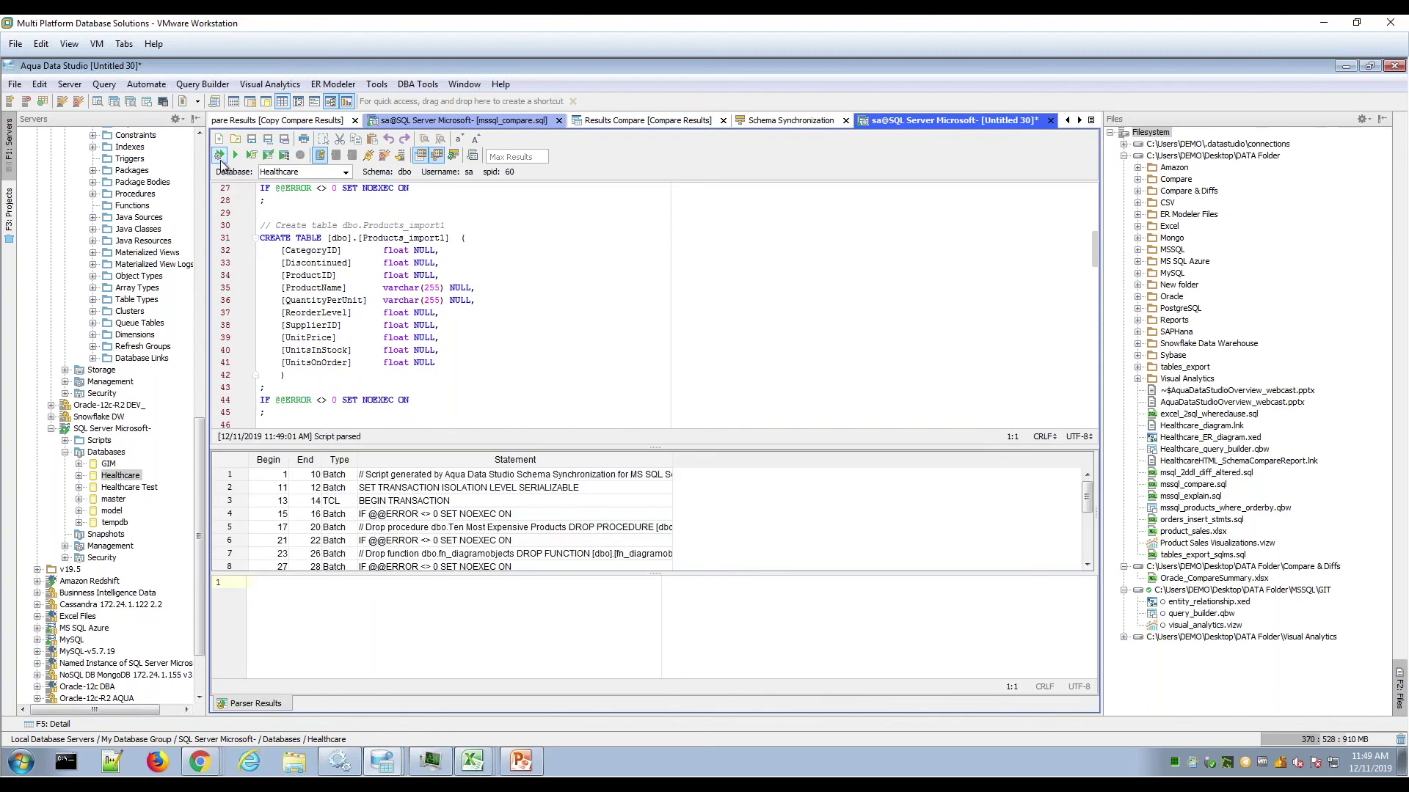
{"action": "left_click", "coordinate": [314, 233]}
{"action": "scroll", "coordinate": [462, 513], "scroll_direction": "down", "scroll_amount": 3}
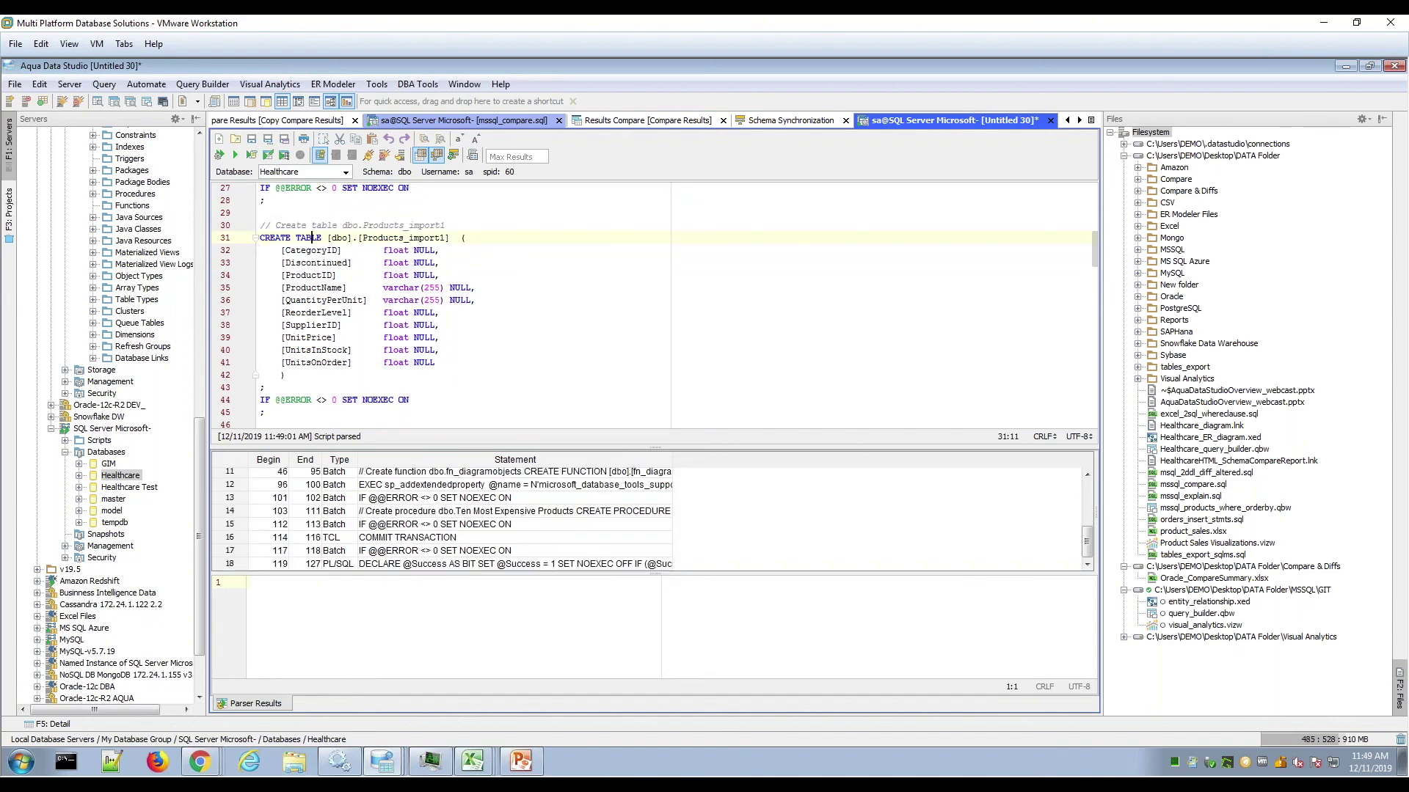
- Try to execute only the CREATE TABLE [dbo].[Products_import1] statement, and parse the whole script again
{"action": "left_click_drag", "start_coordinate": [262, 237], "coordinate": [503, 390]}
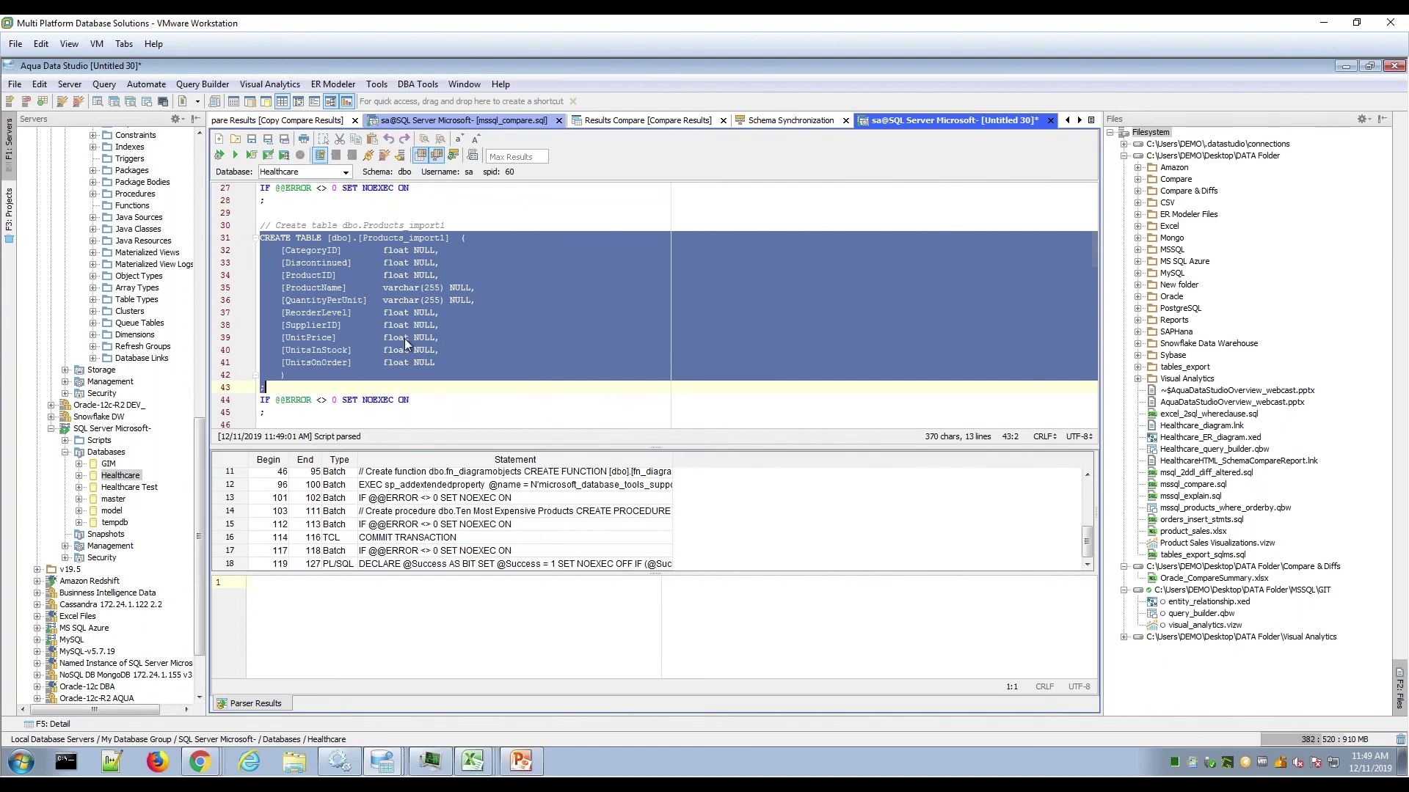
{"action": "left_click", "coordinate": [251, 156]}
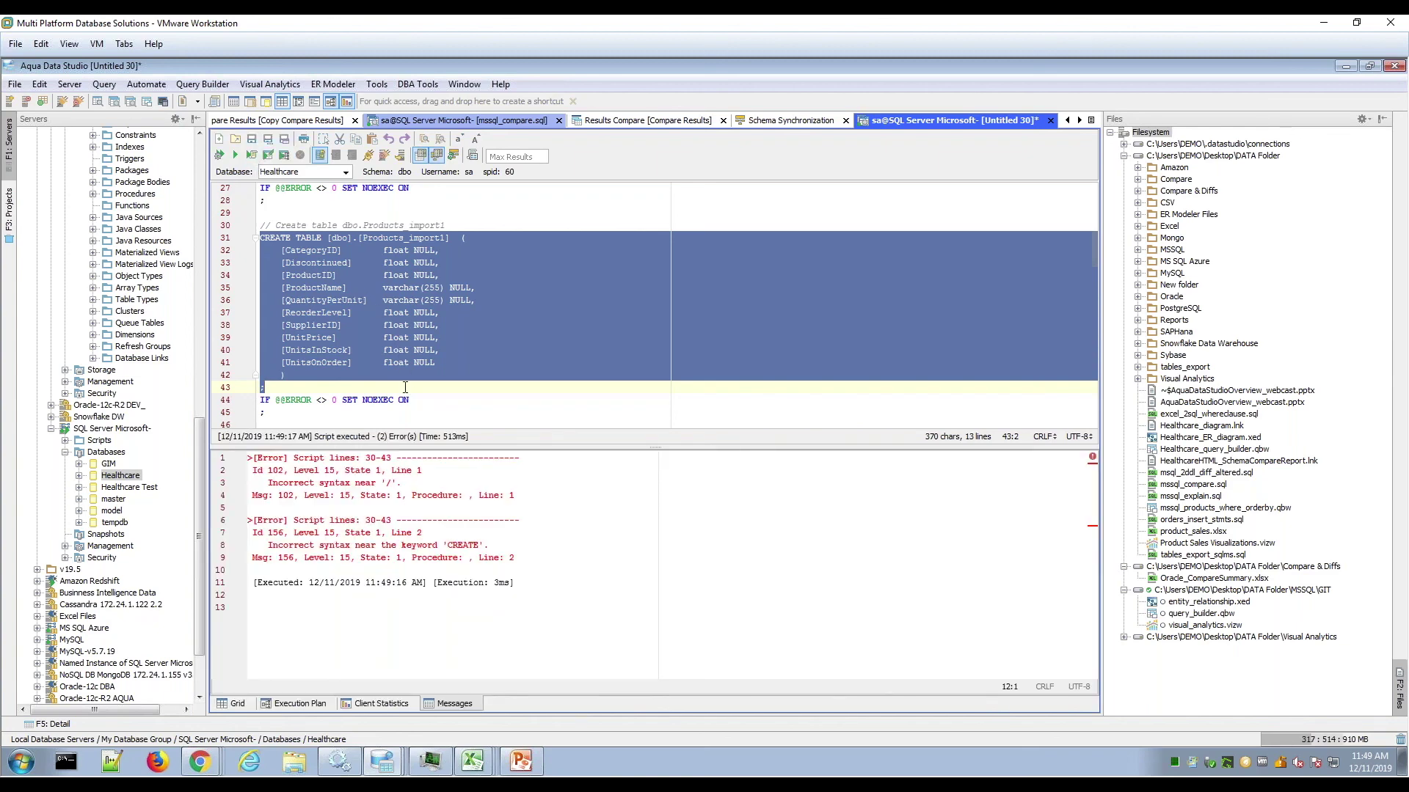
{"action": "left_click", "coordinate": [400, 388]}
{"action": "left_click", "coordinate": [219, 155]}
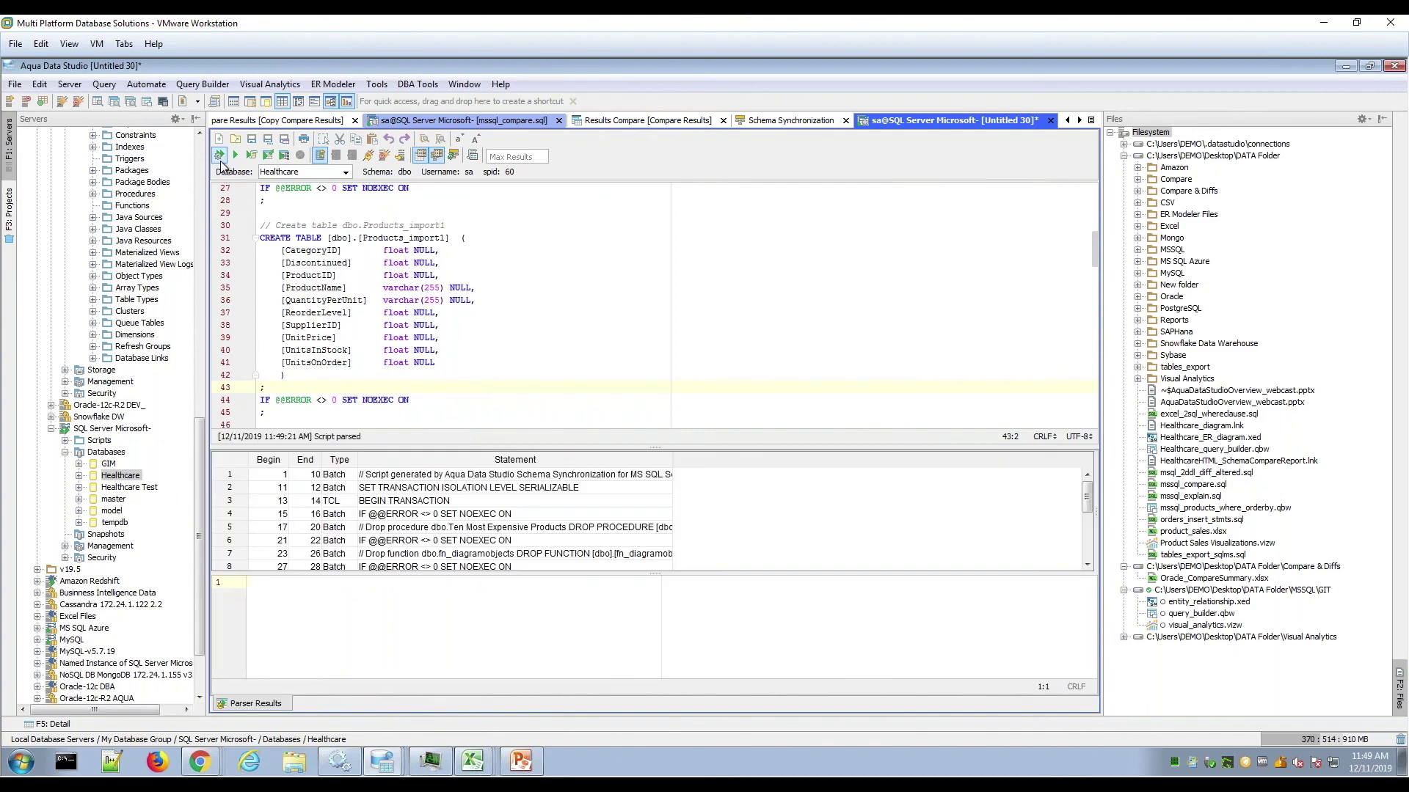
- Return to the Healthcare Test-to-Healthcare schema comparison and rerun it
{"action": "left_click", "coordinate": [763, 125]}
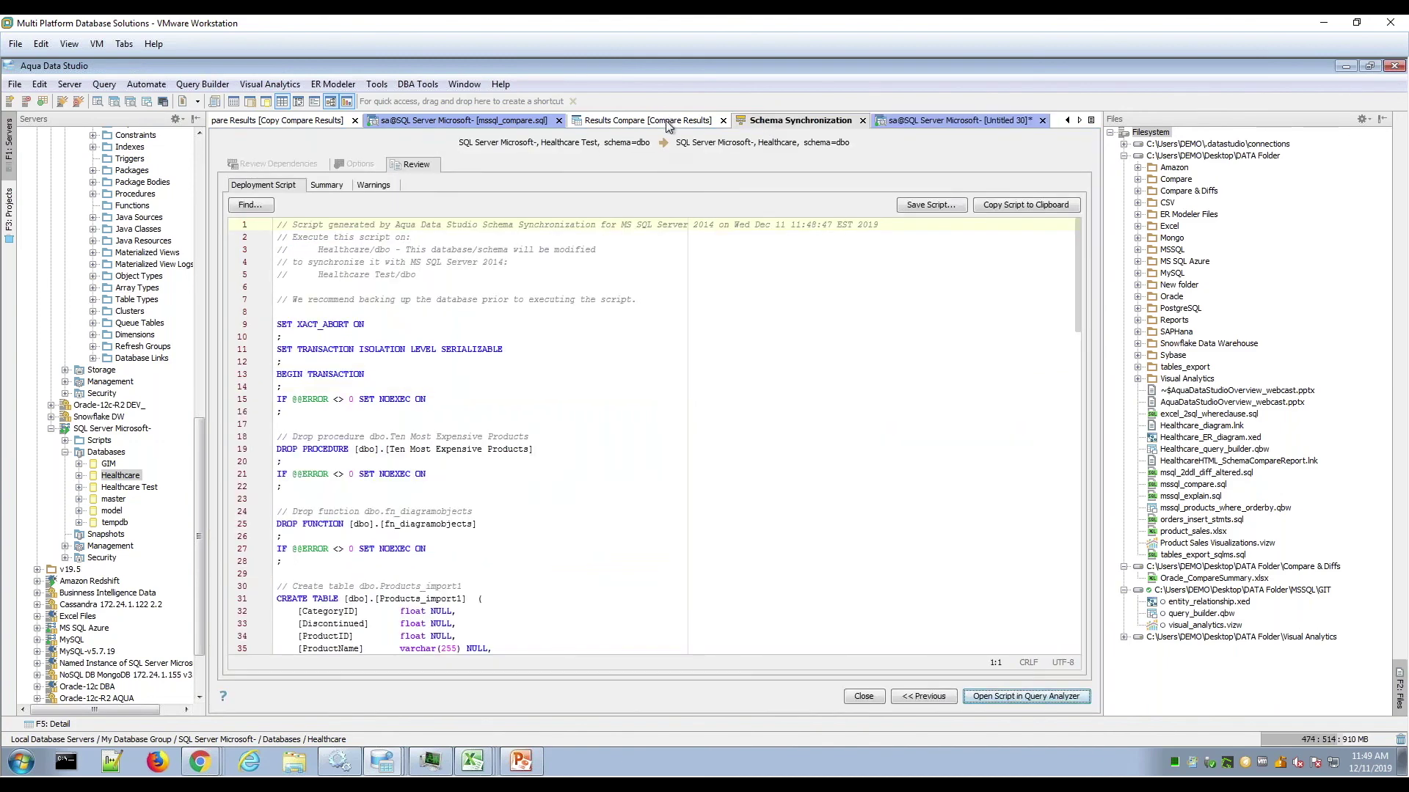
{"action": "left_click", "coordinate": [1091, 119]}
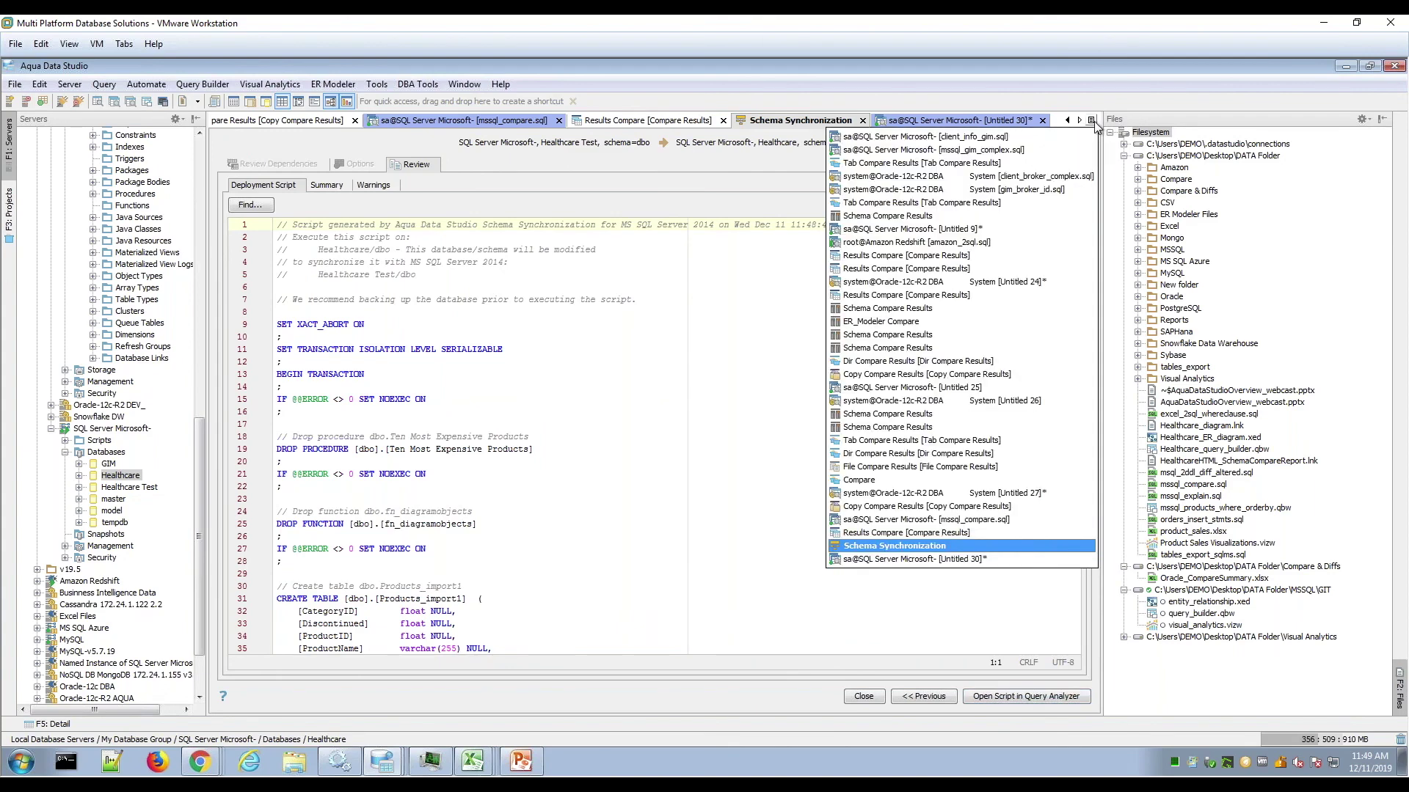
{"action": "left_click", "coordinate": [1020, 347]}
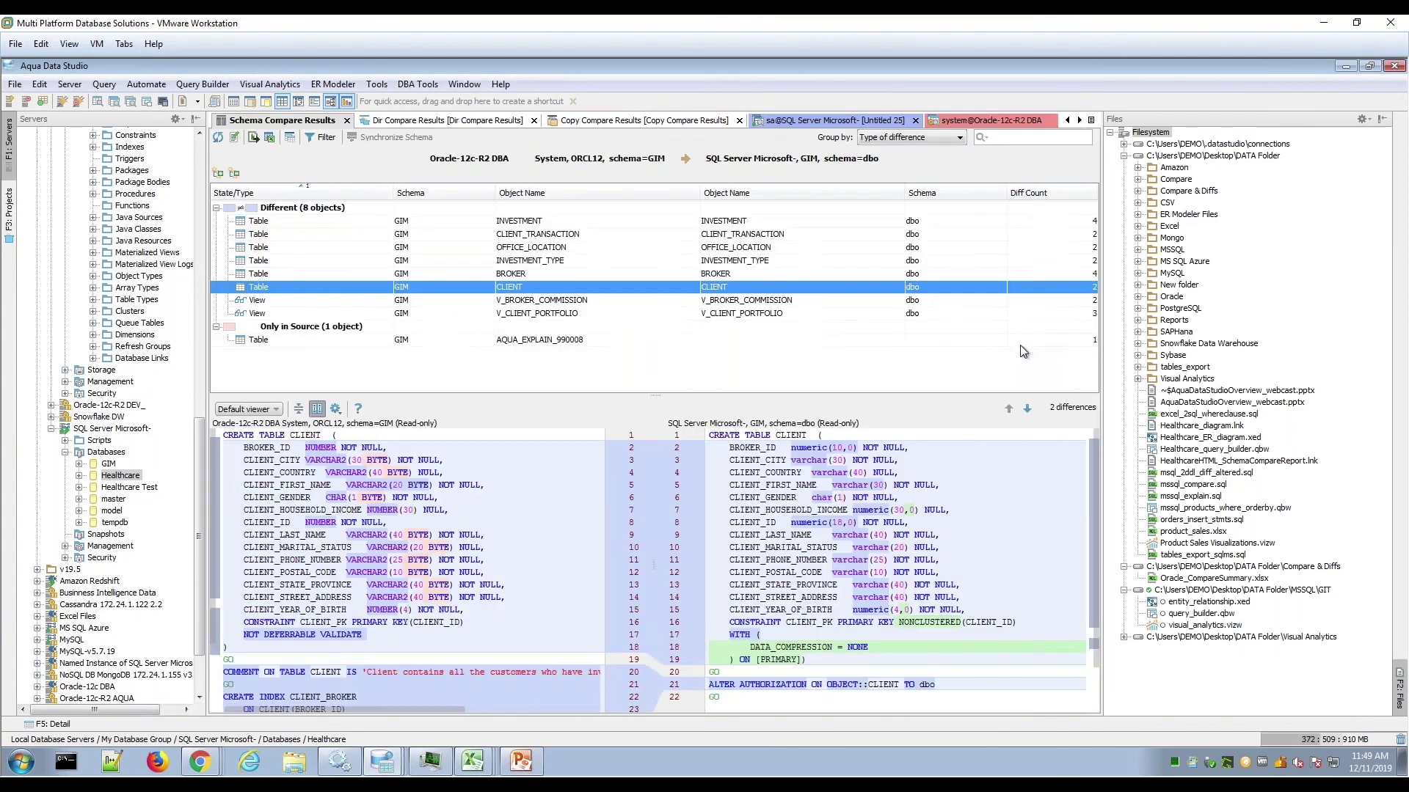
{"action": "left_click", "coordinate": [1091, 120]}
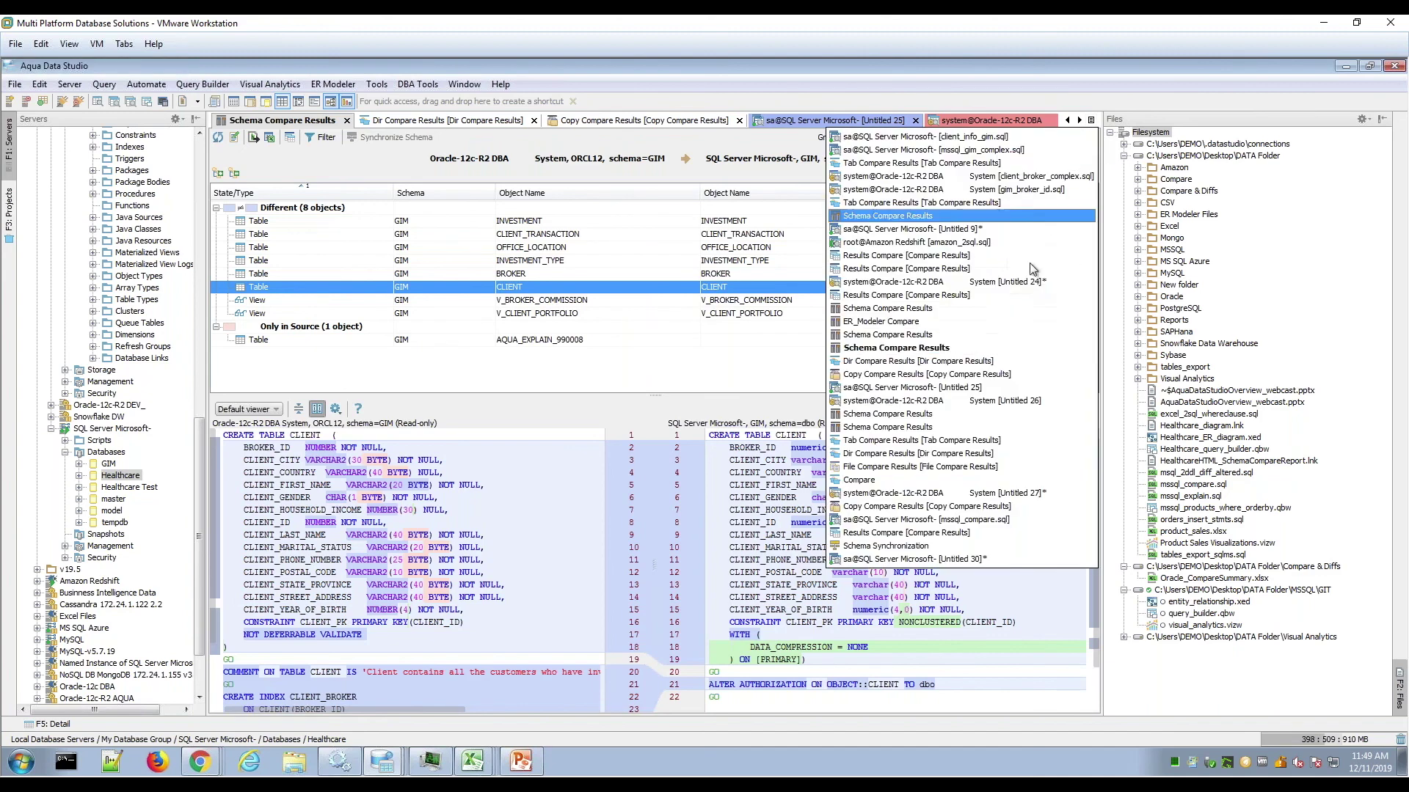
{"action": "left_click", "coordinate": [1007, 415]}
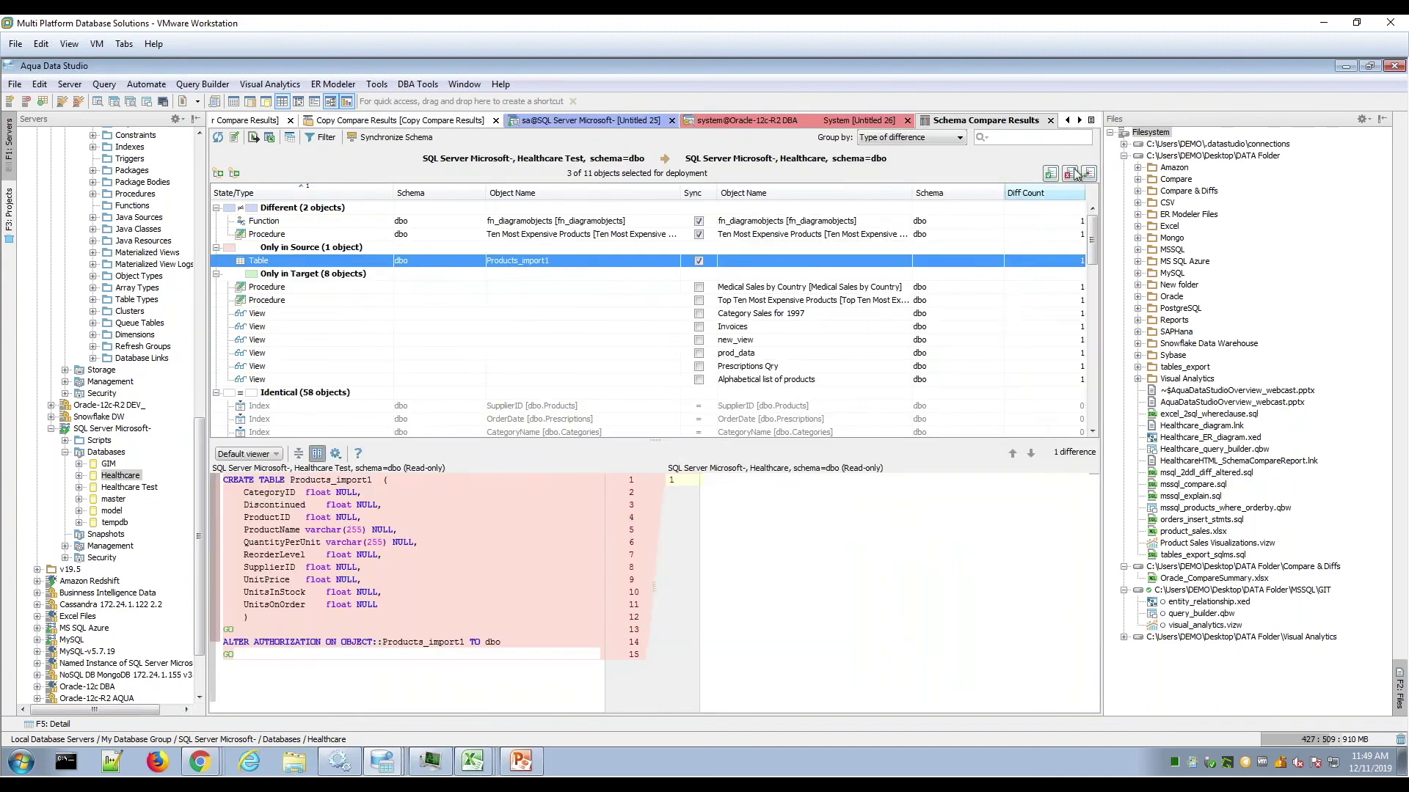
{"action": "left_click", "coordinate": [220, 143]}
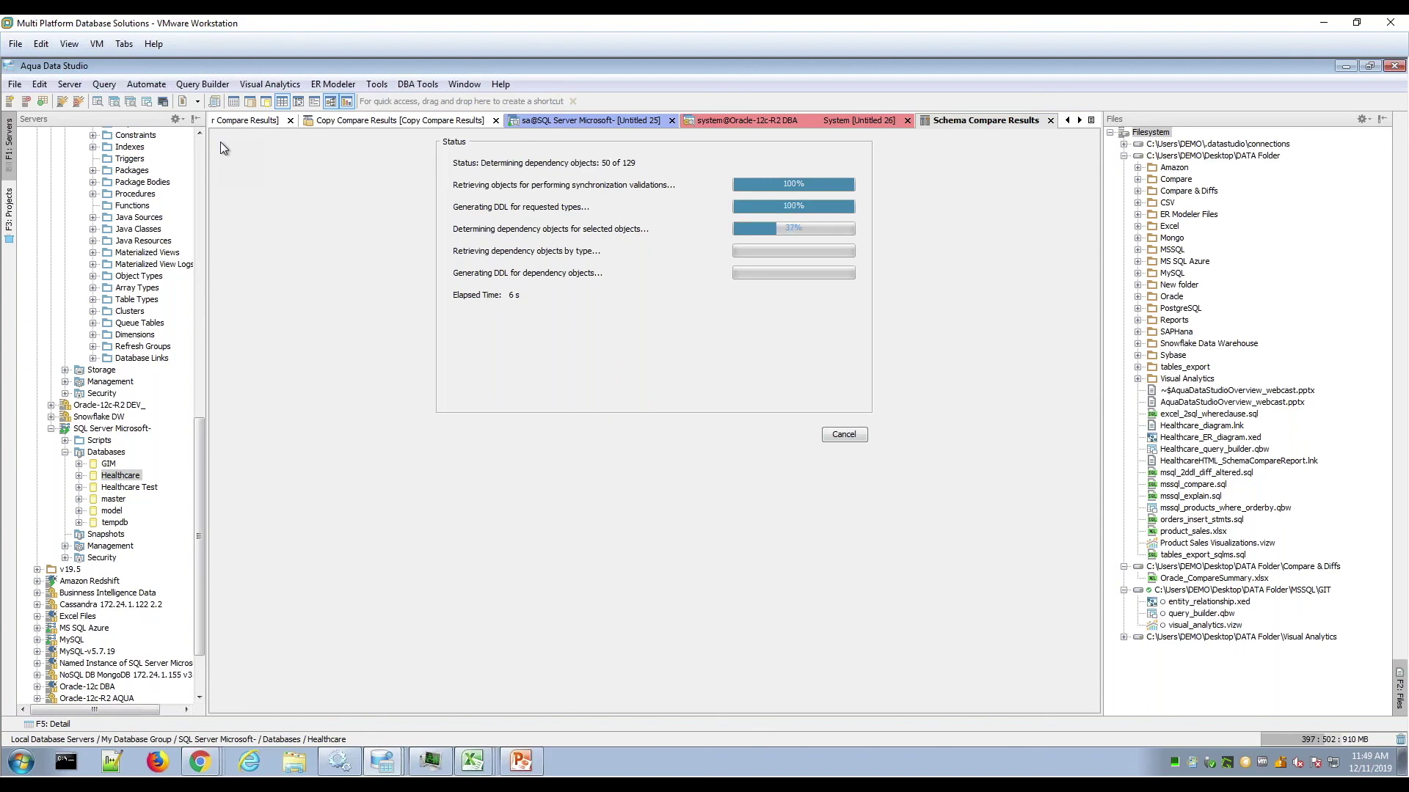
- In the Oracle DEV-to-GIM schema comparison, try to compare the data of the OW_PARTS table
{"action": "left_click", "coordinate": [402, 125]}
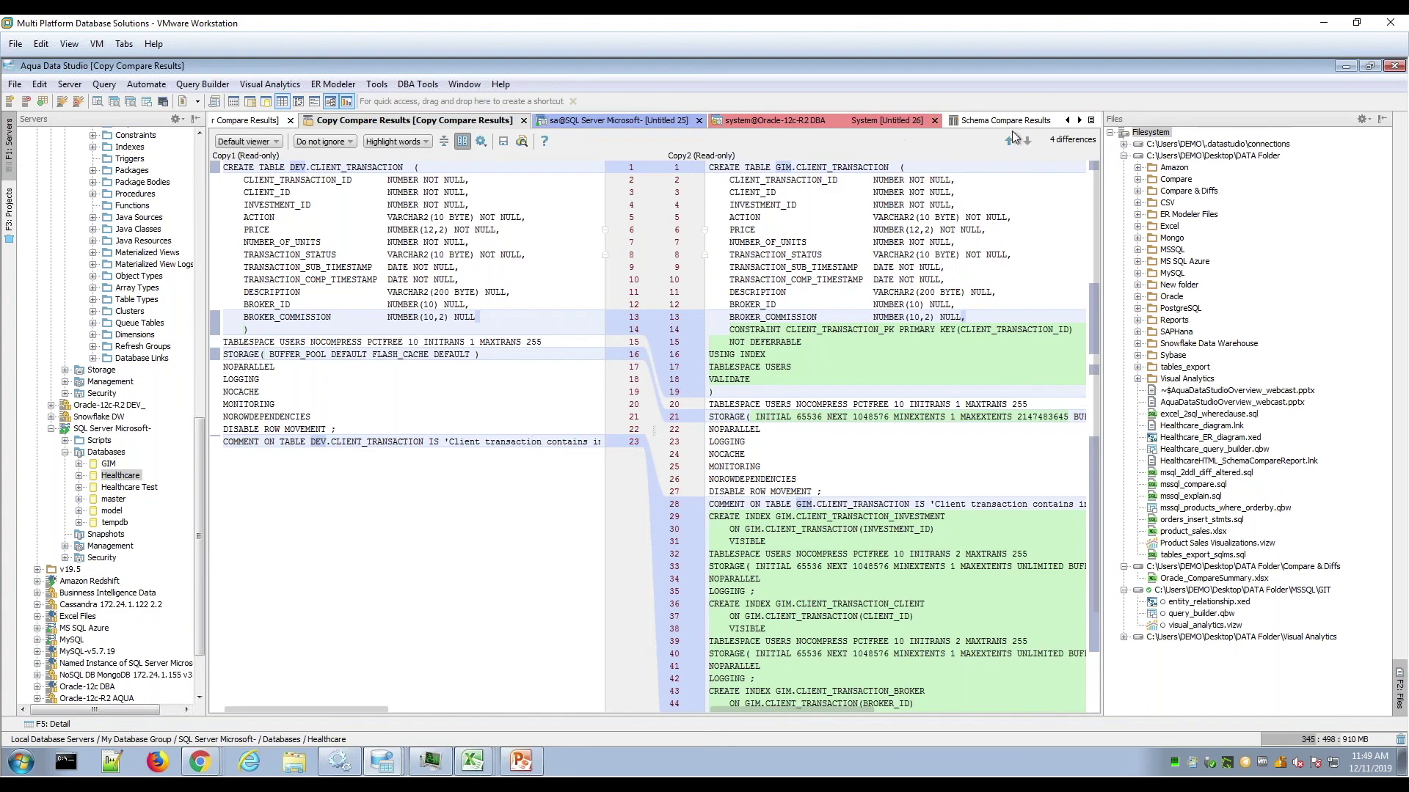
{"action": "left_click", "coordinate": [1090, 122]}
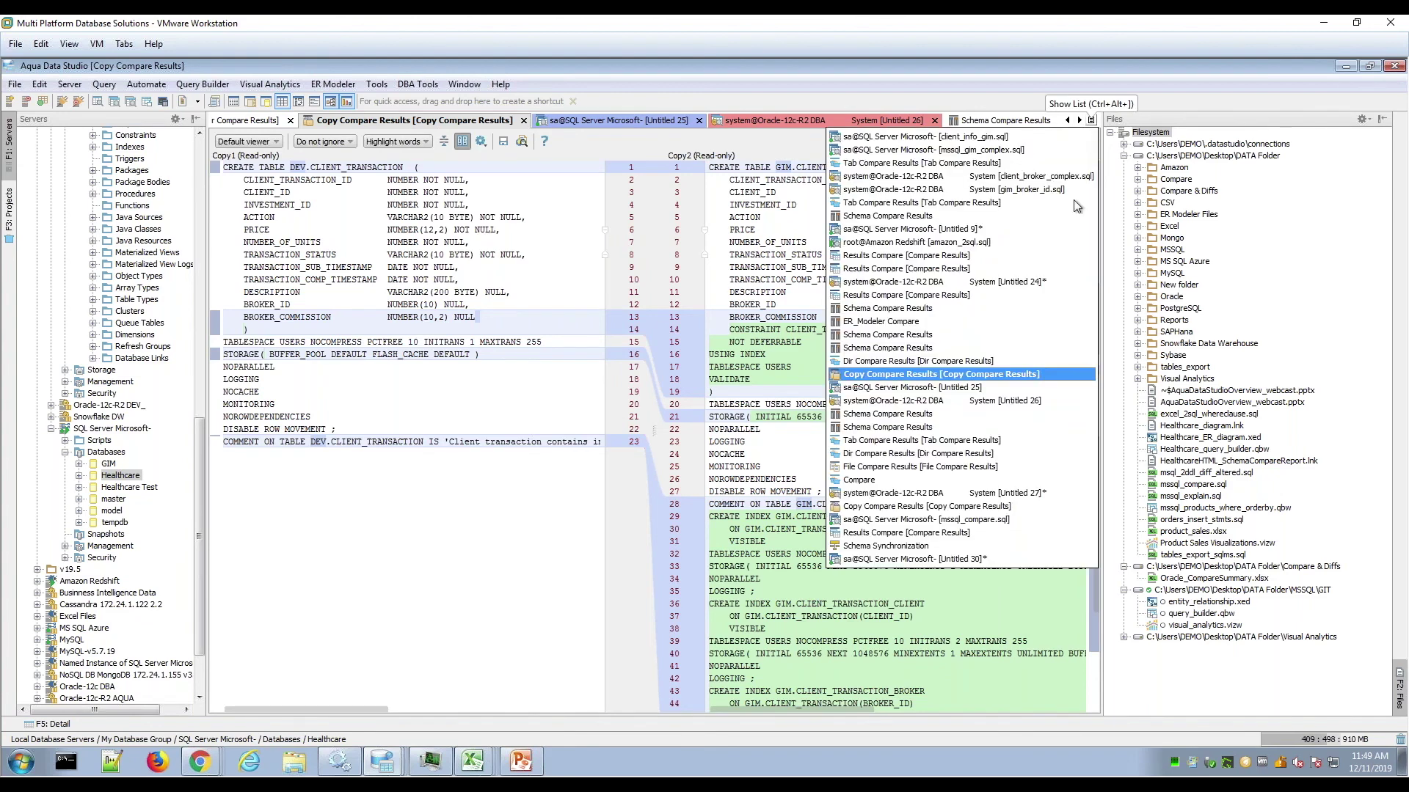
{"action": "left_click", "coordinate": [1041, 427]}
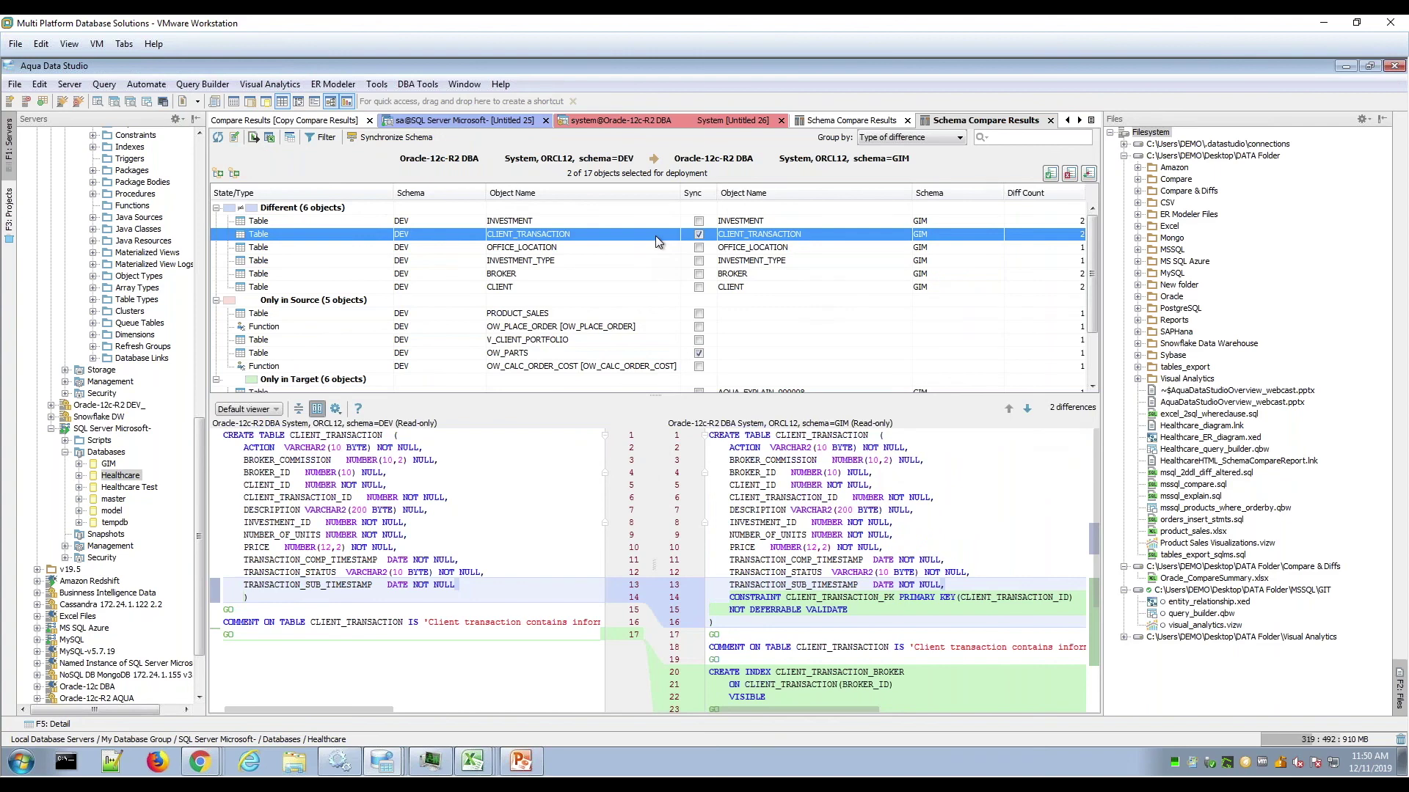
{"action": "left_click", "coordinate": [606, 355]}
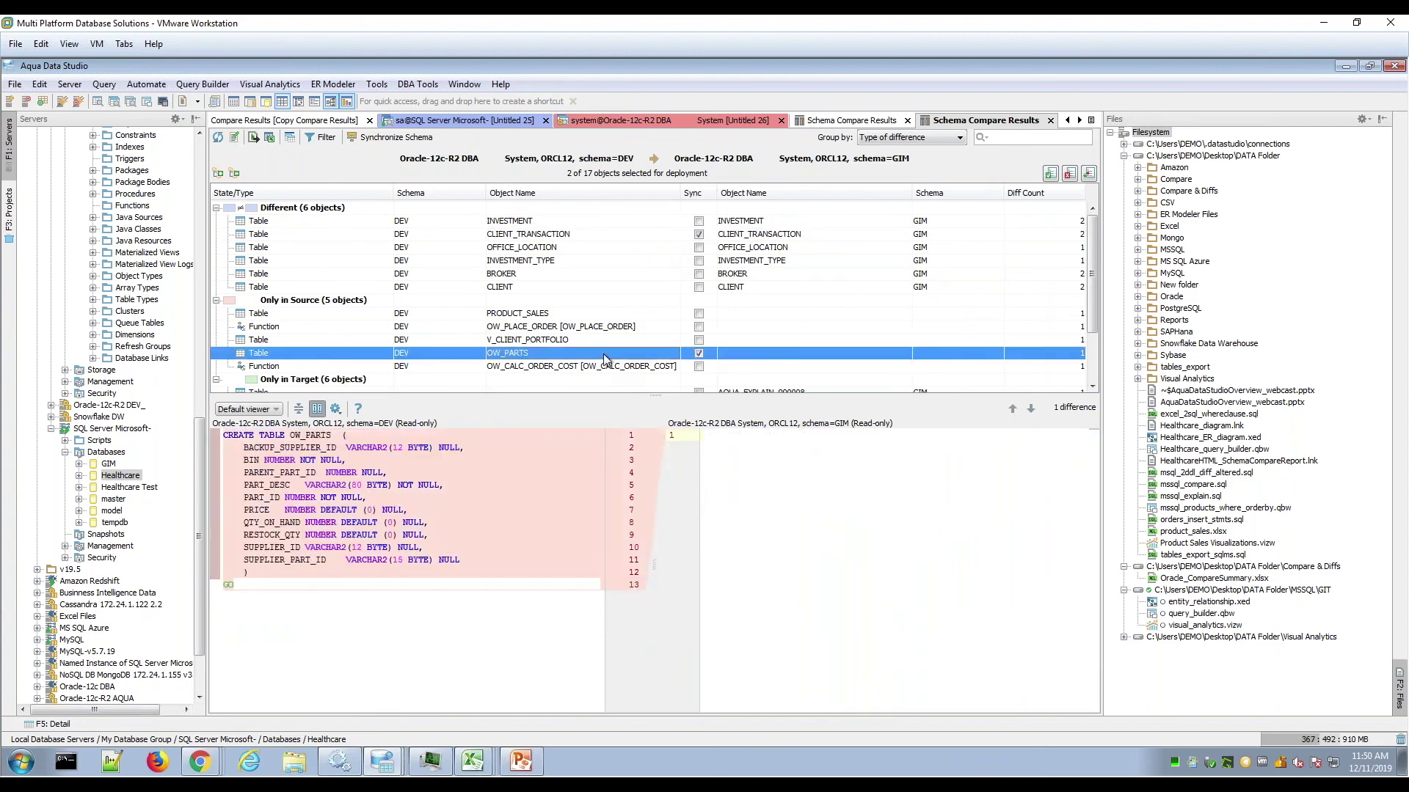
{"action": "left_click", "coordinate": [290, 141]}
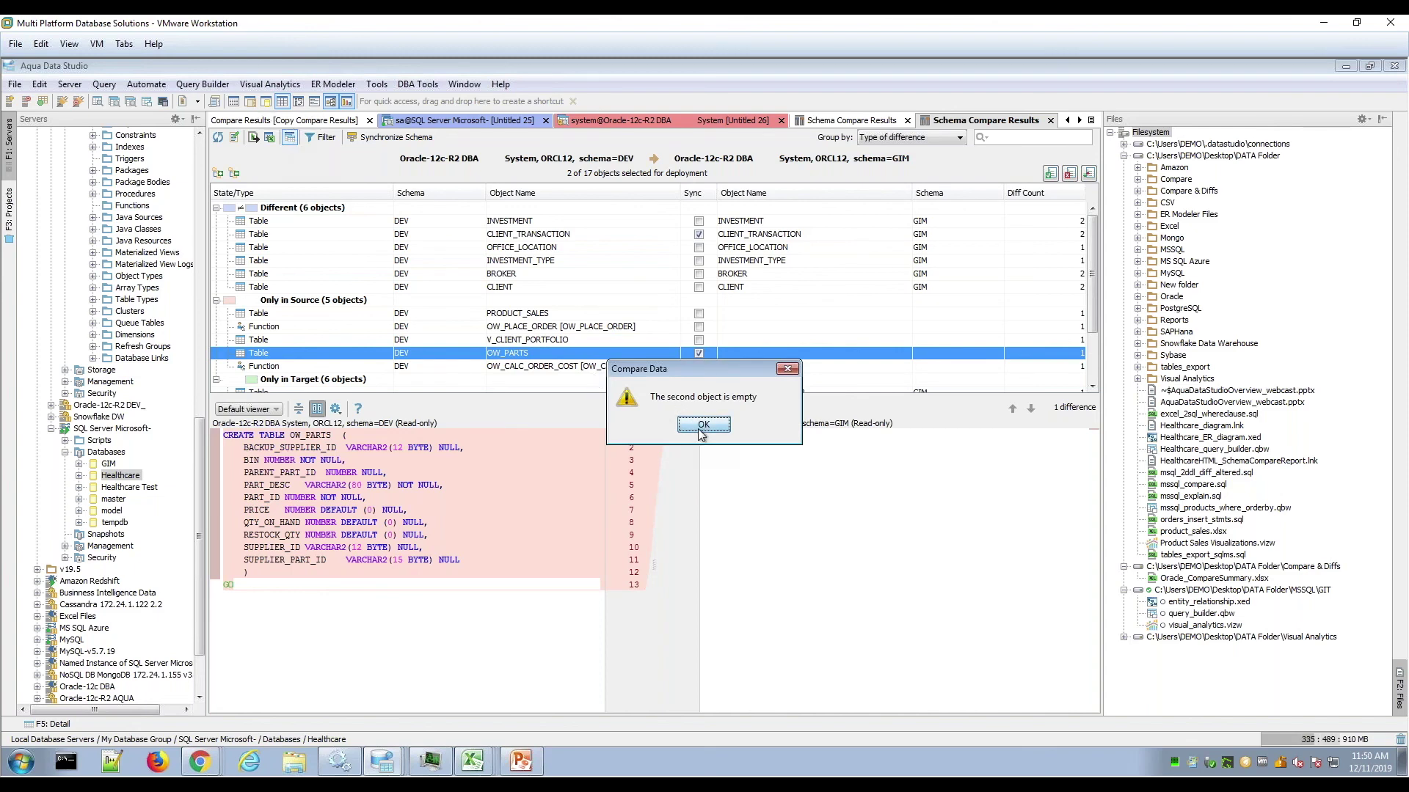
{"action": "left_click", "coordinate": [702, 425]}
- In the Oracle AQUA-to-DEV schema comparison, compare the data of the OW_PARTS table between both schemas
{"action": "left_click", "coordinate": [1090, 119]}
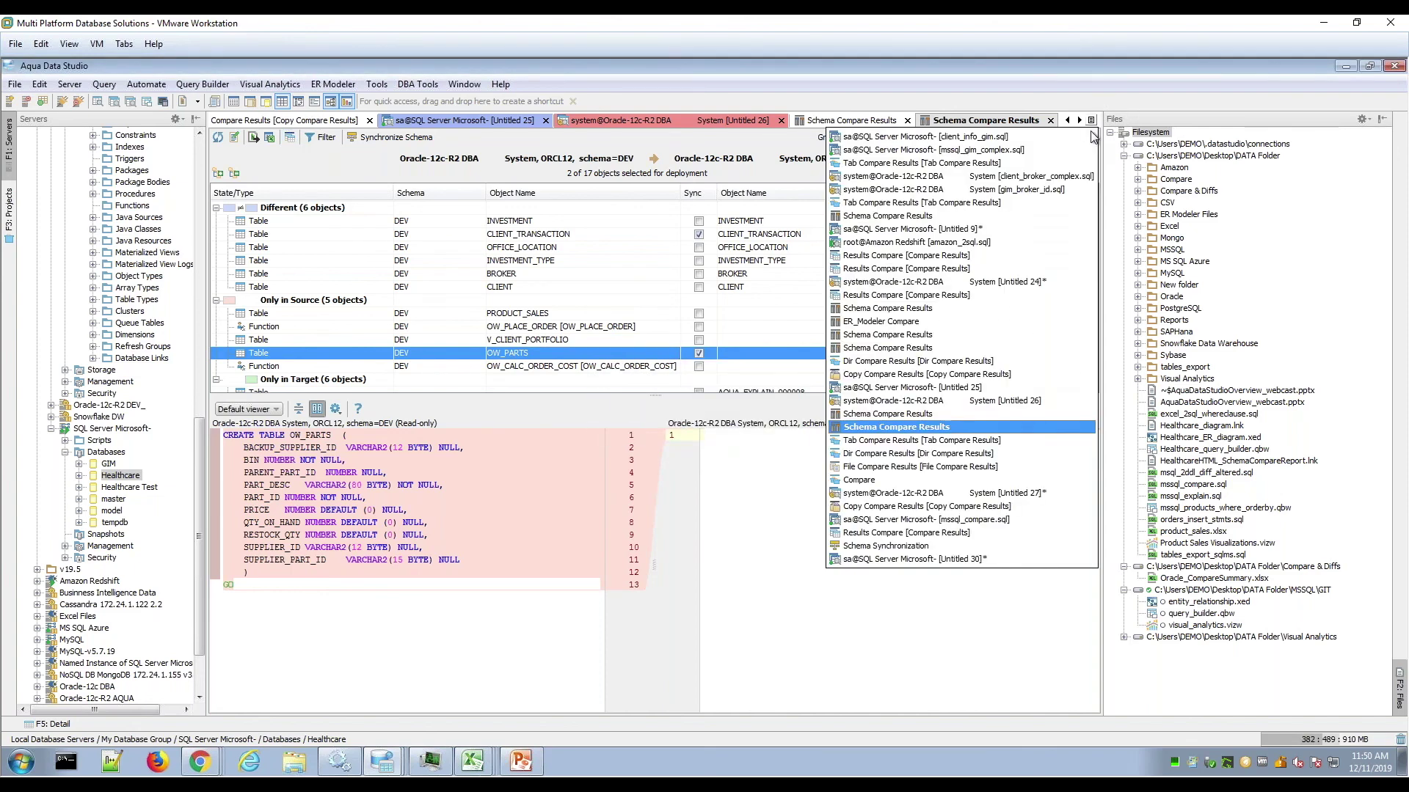
{"action": "left_click", "coordinate": [1005, 311]}
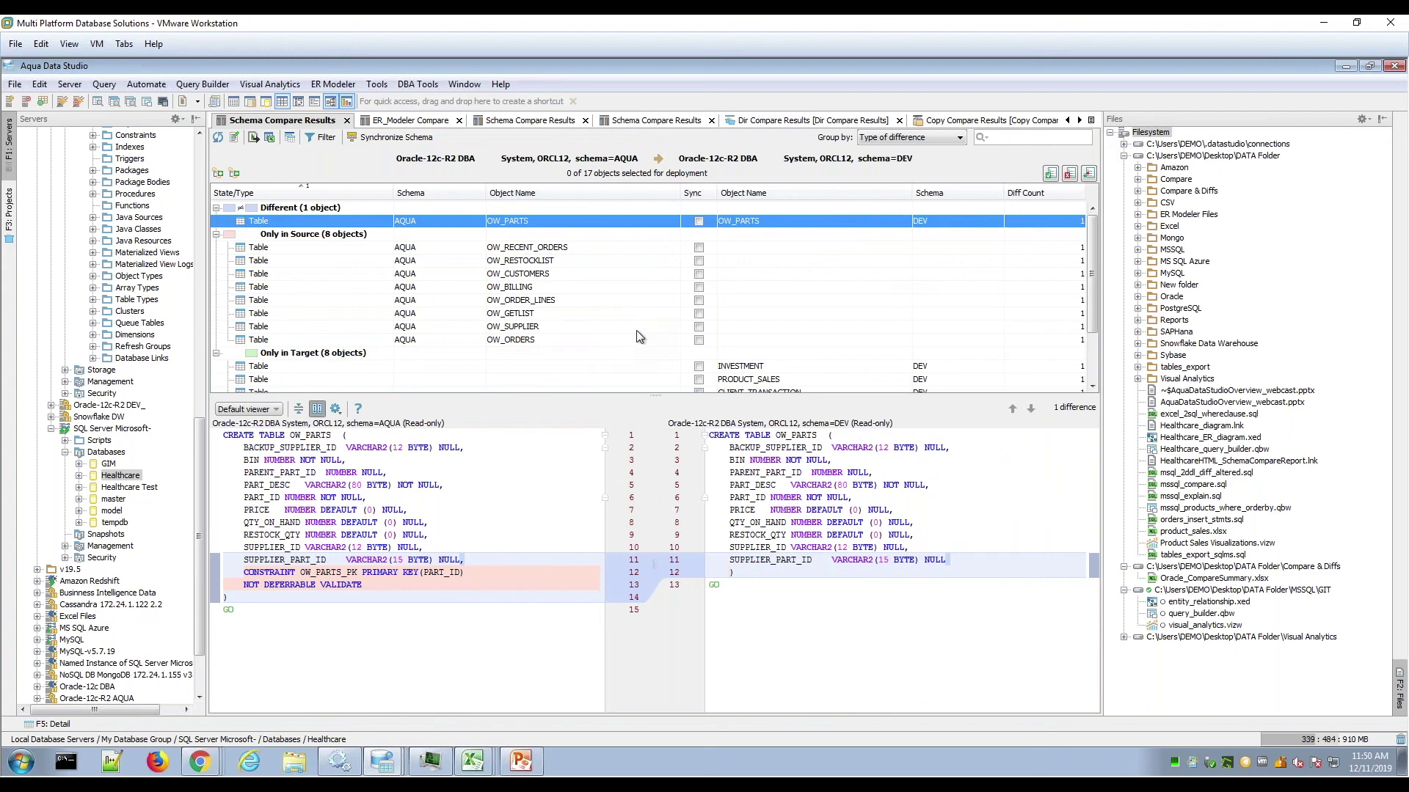
{"action": "left_click", "coordinate": [290, 137]}
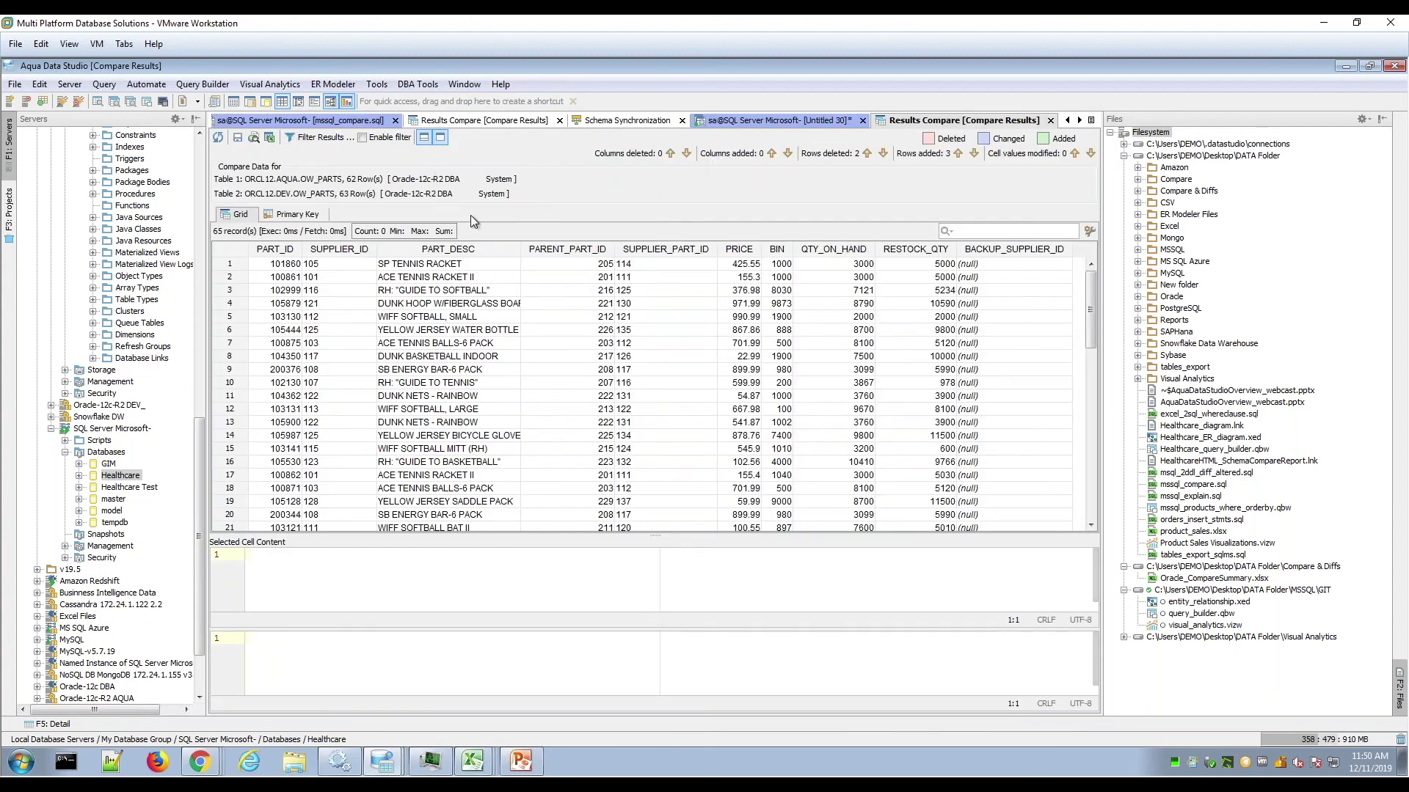
- Examine the deleted and added rows of the OW_PARTS data comparison, including the RH: "GUIDE TO BASKETBALL" row
{"action": "scroll", "coordinate": [1081, 358], "scroll_direction": "down", "scroll_amount": 15}
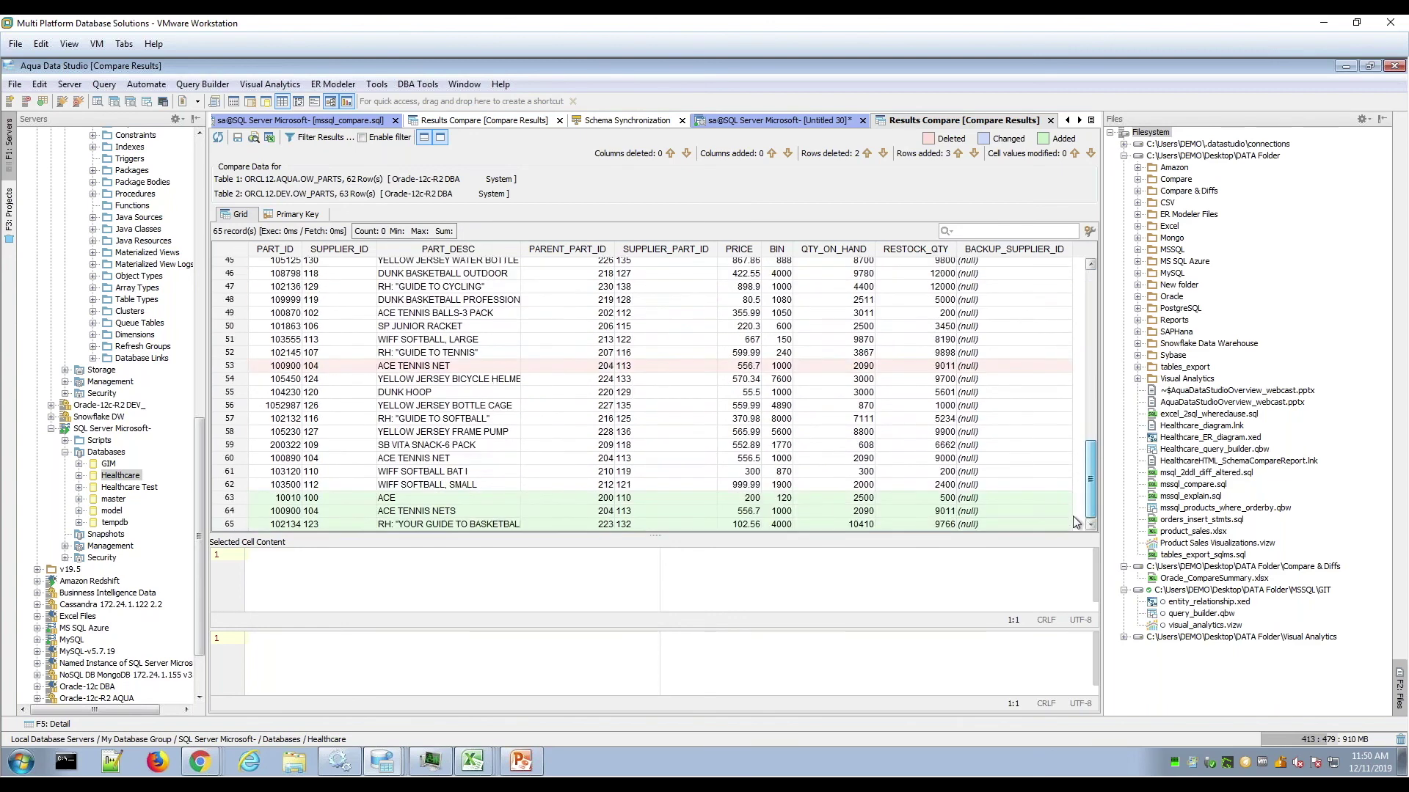
{"action": "left_click_drag", "start_coordinate": [1082, 449], "coordinate": [1098, 279]}
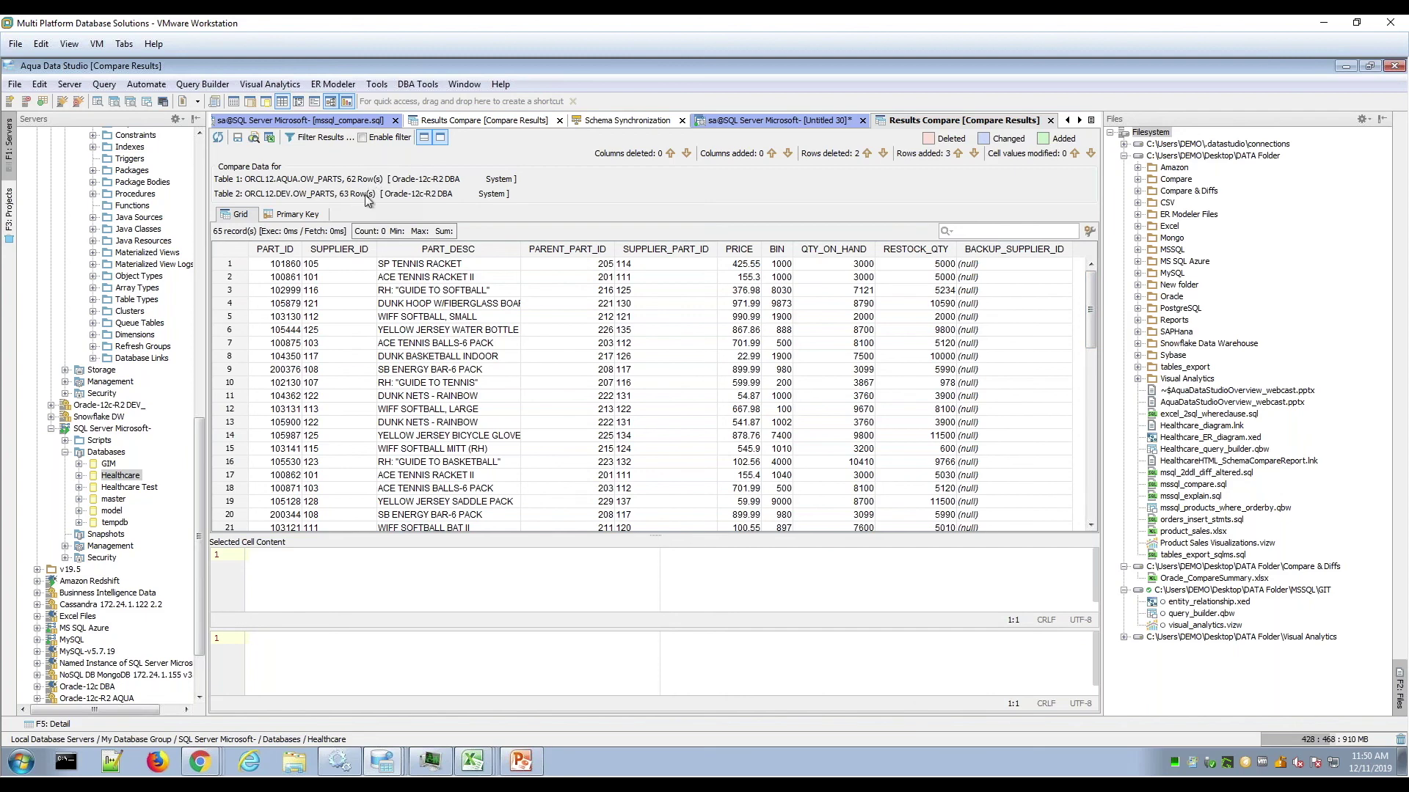
{"action": "left_click_drag", "start_coordinate": [1093, 326], "coordinate": [1081, 397]}
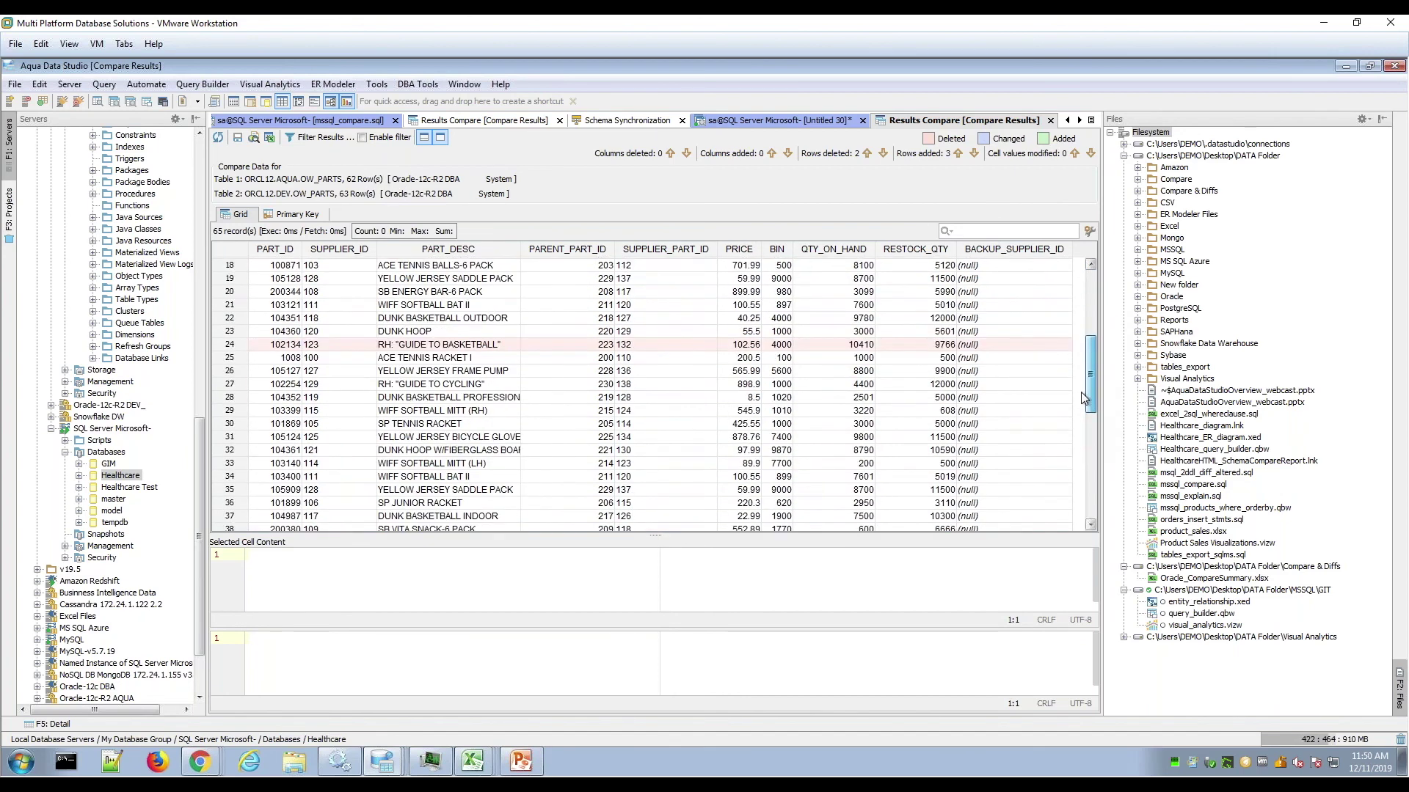
{"action": "left_click", "coordinate": [419, 345]}
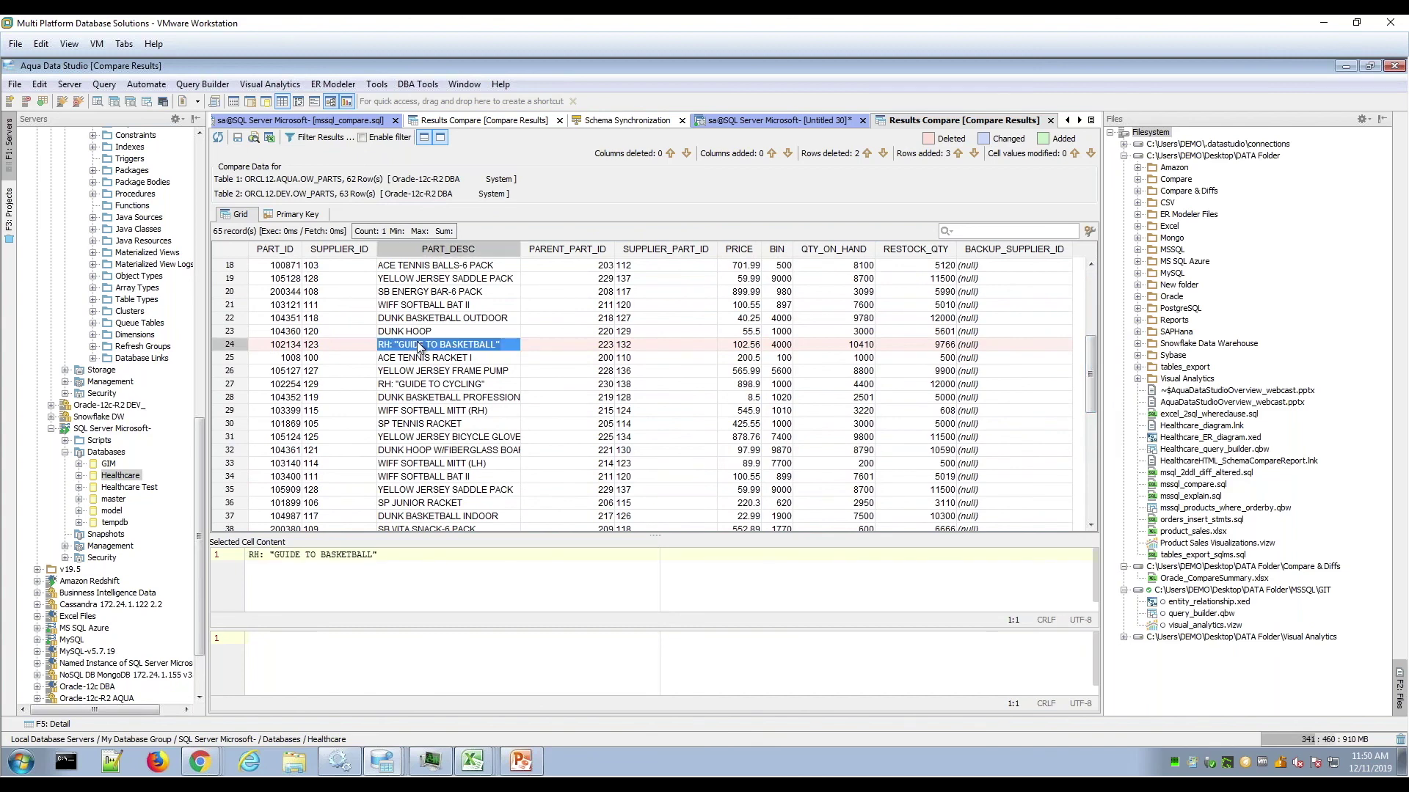
- Set PART_ID as the key column for the OW_PARTS comparison and regenerate the differences grid
{"action": "left_click", "coordinate": [287, 216]}
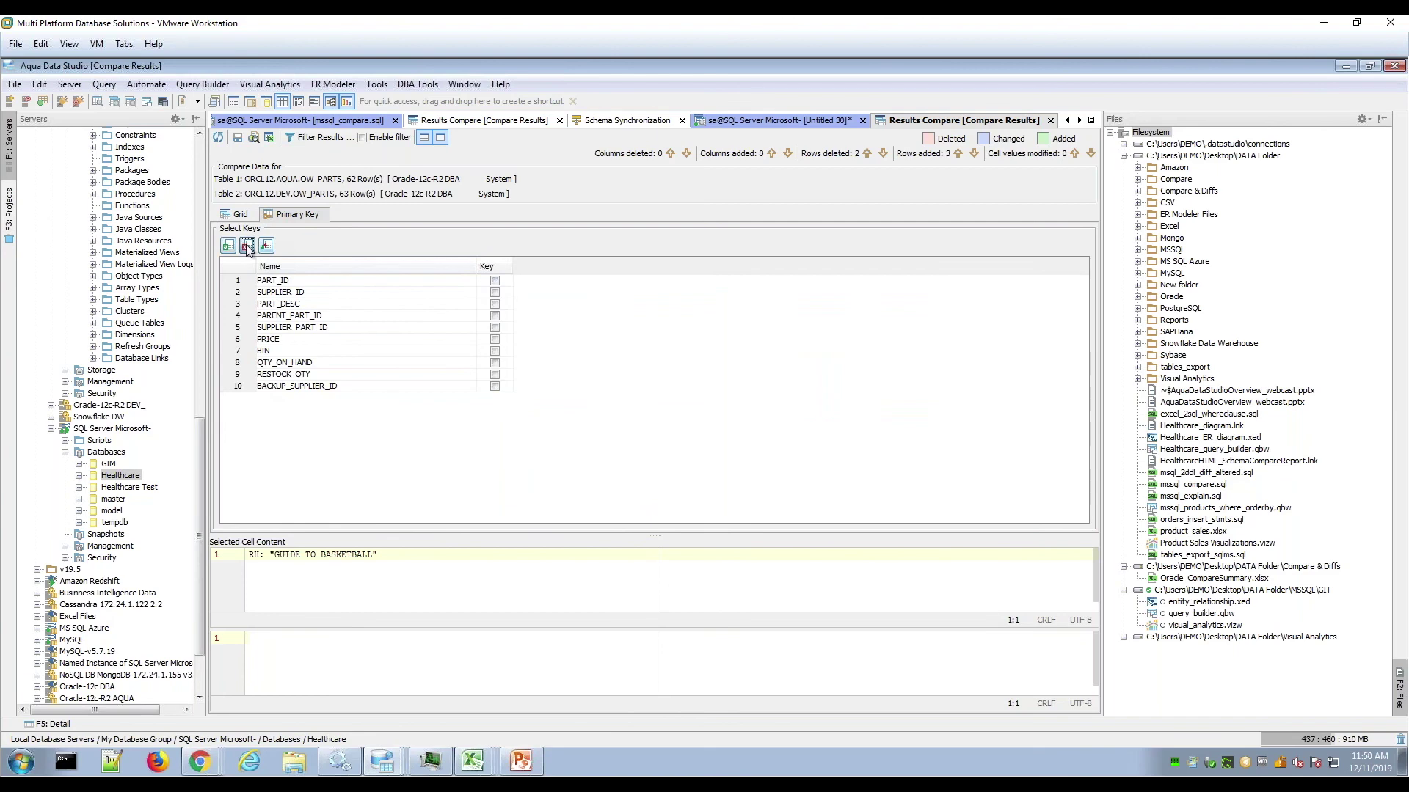
{"action": "left_click", "coordinate": [494, 281]}
{"action": "left_click", "coordinate": [245, 215]}
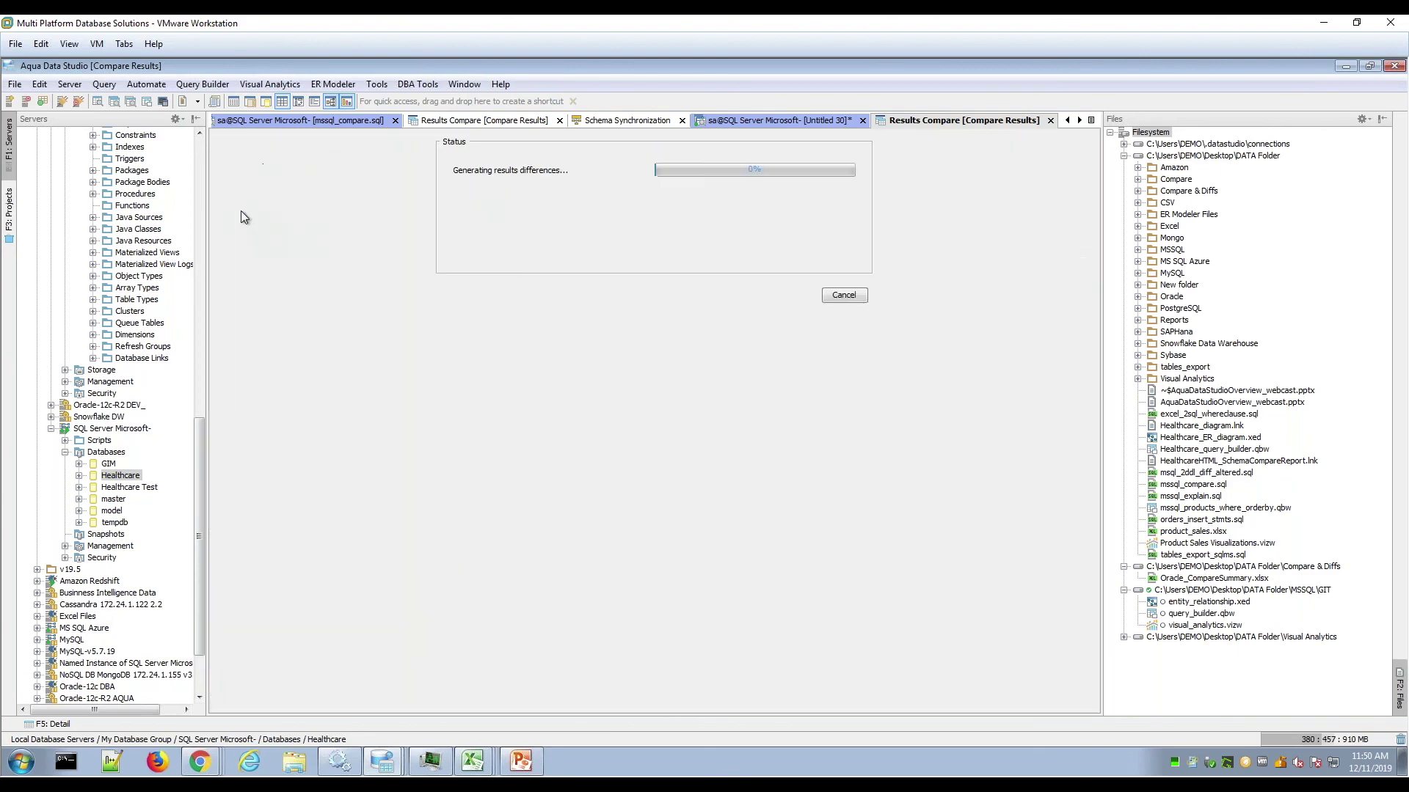
- Inspect the changed PART_DESC cell of part 100900 and compare its source and target contents
{"action": "scroll", "coordinate": [1071, 408], "scroll_direction": "down", "scroll_amount": 5}
{"action": "scroll", "coordinate": [1033, 439], "scroll_direction": "down", "scroll_amount": 2}
{"action": "scroll", "coordinate": [1089, 439], "scroll_direction": "down", "scroll_amount": 1}
{"action": "scroll", "coordinate": [1099, 405], "scroll_direction": "up", "scroll_amount": 1}
{"action": "left_click", "coordinate": [470, 393]}
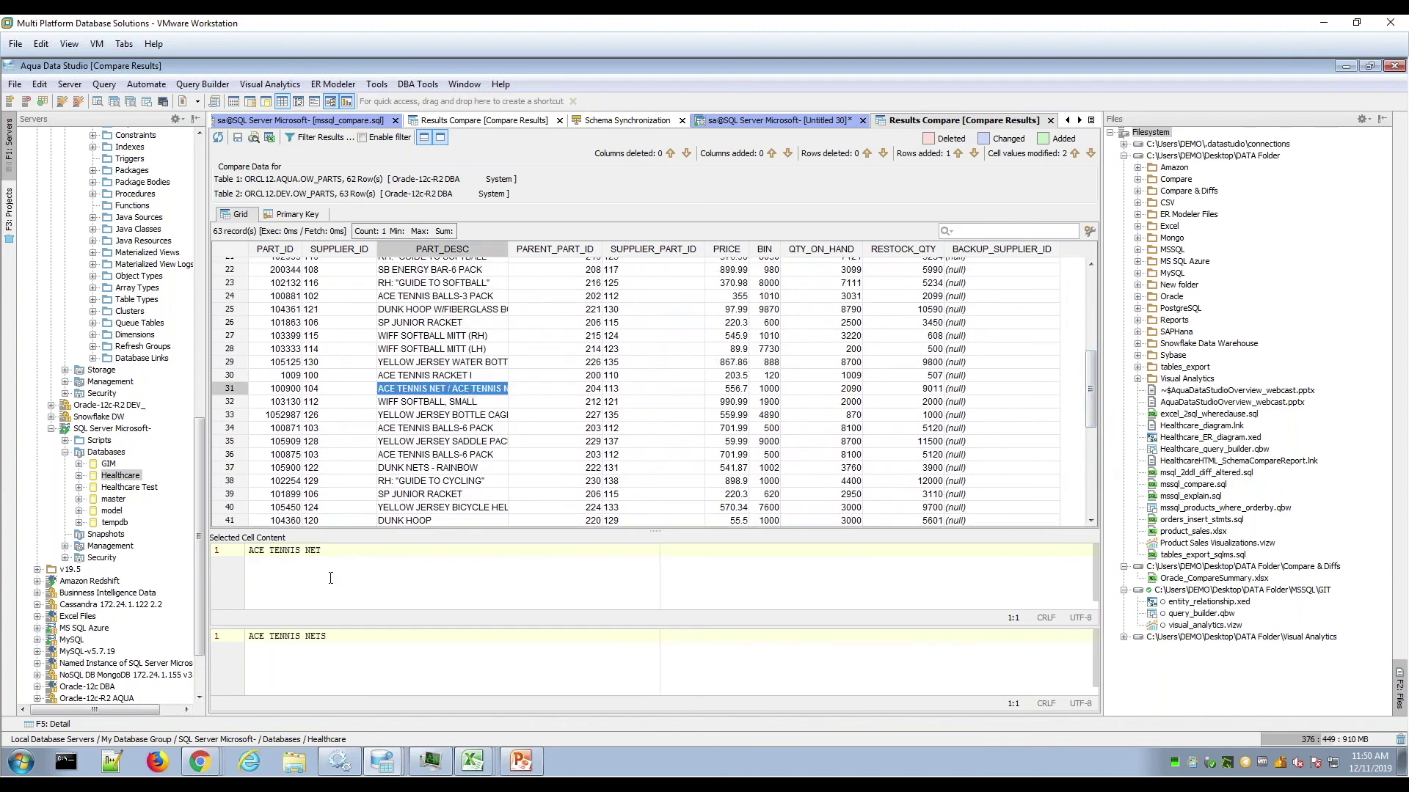
{"action": "left_click_drag", "start_coordinate": [321, 550], "coordinate": [290, 551]}
{"action": "left_click", "coordinate": [614, 415]}
- Check the added row for part 10010 at the end of the results and return to the first row
{"action": "left_click_drag", "start_coordinate": [1094, 361], "coordinate": [1092, 483]}
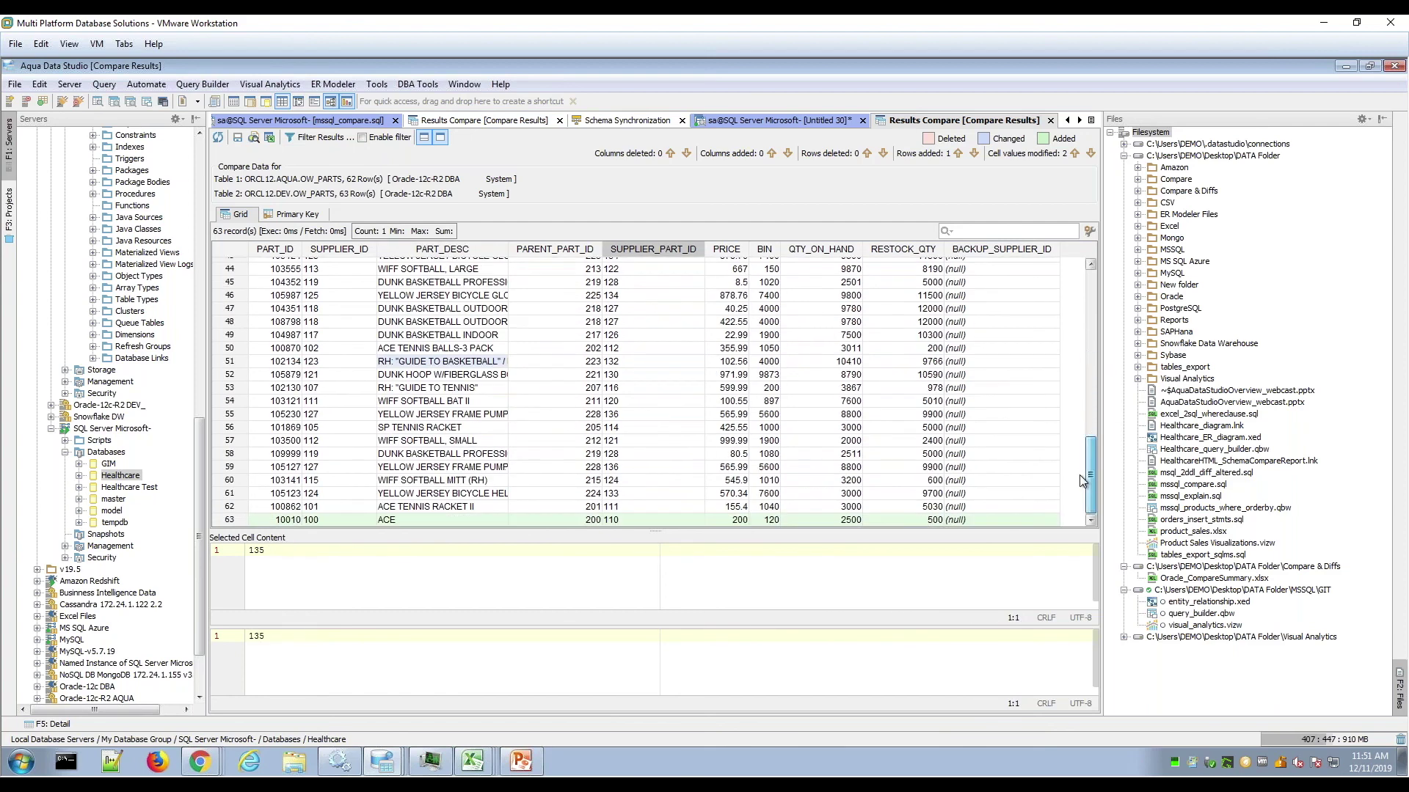
{"action": "left_click", "coordinate": [291, 520]}
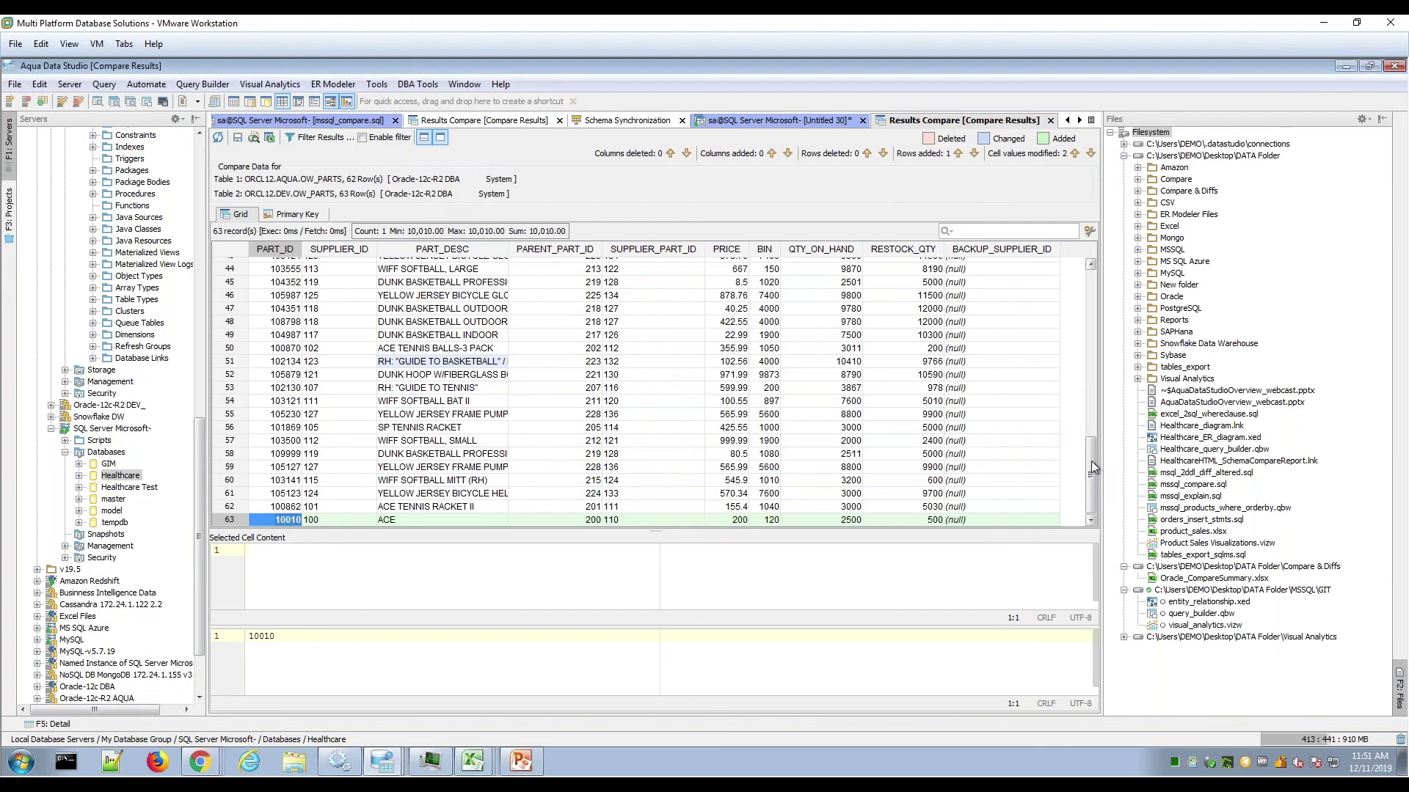
{"action": "scroll", "coordinate": [1084, 308], "scroll_direction": "up", "scroll_amount": 3}
{"action": "scroll", "coordinate": [1085, 308], "scroll_direction": "up", "scroll_amount": 12}
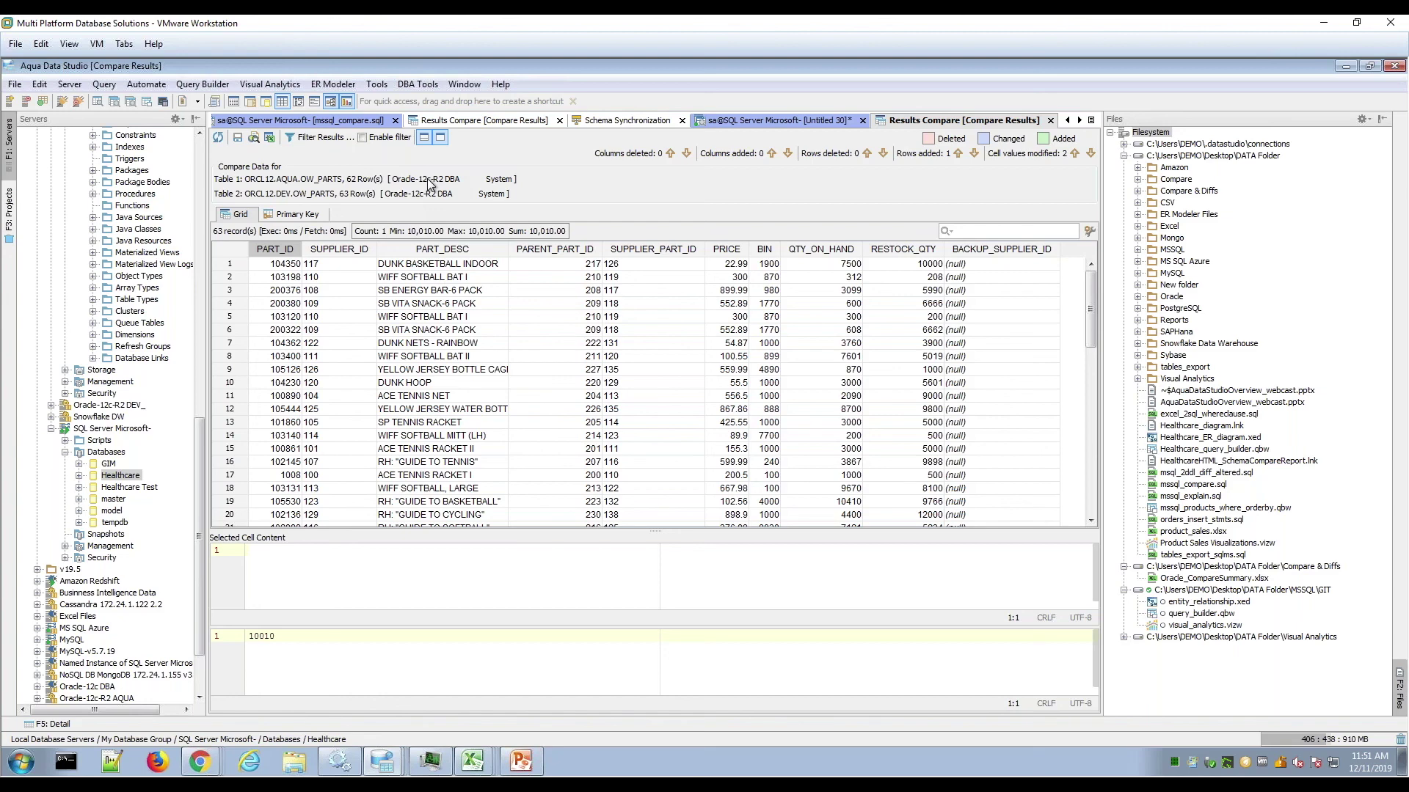
{"action": "left_click", "coordinate": [377, 84]}
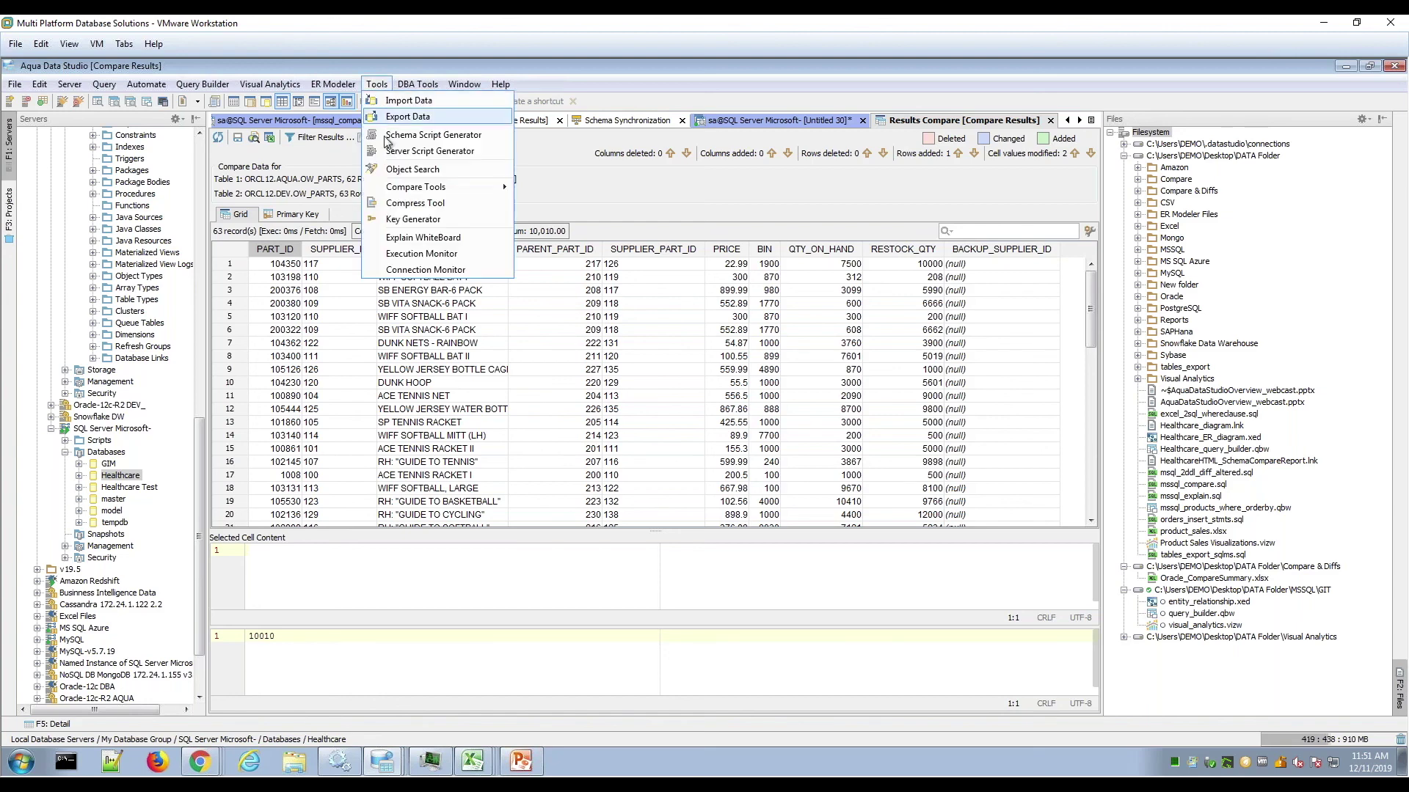
{"action": "mouse_move", "coordinate": [403, 190]}
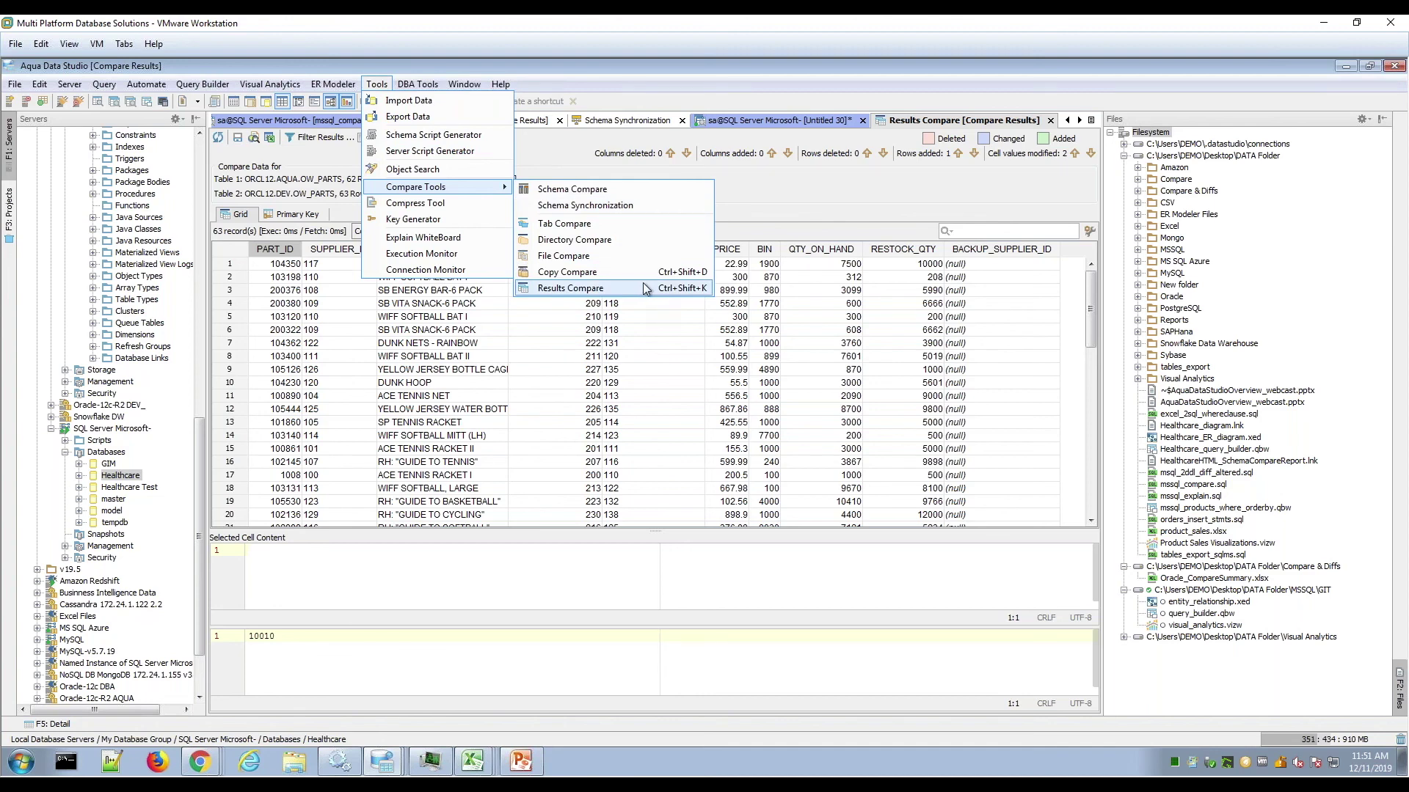
{"action": "left_click", "coordinate": [763, 201]}
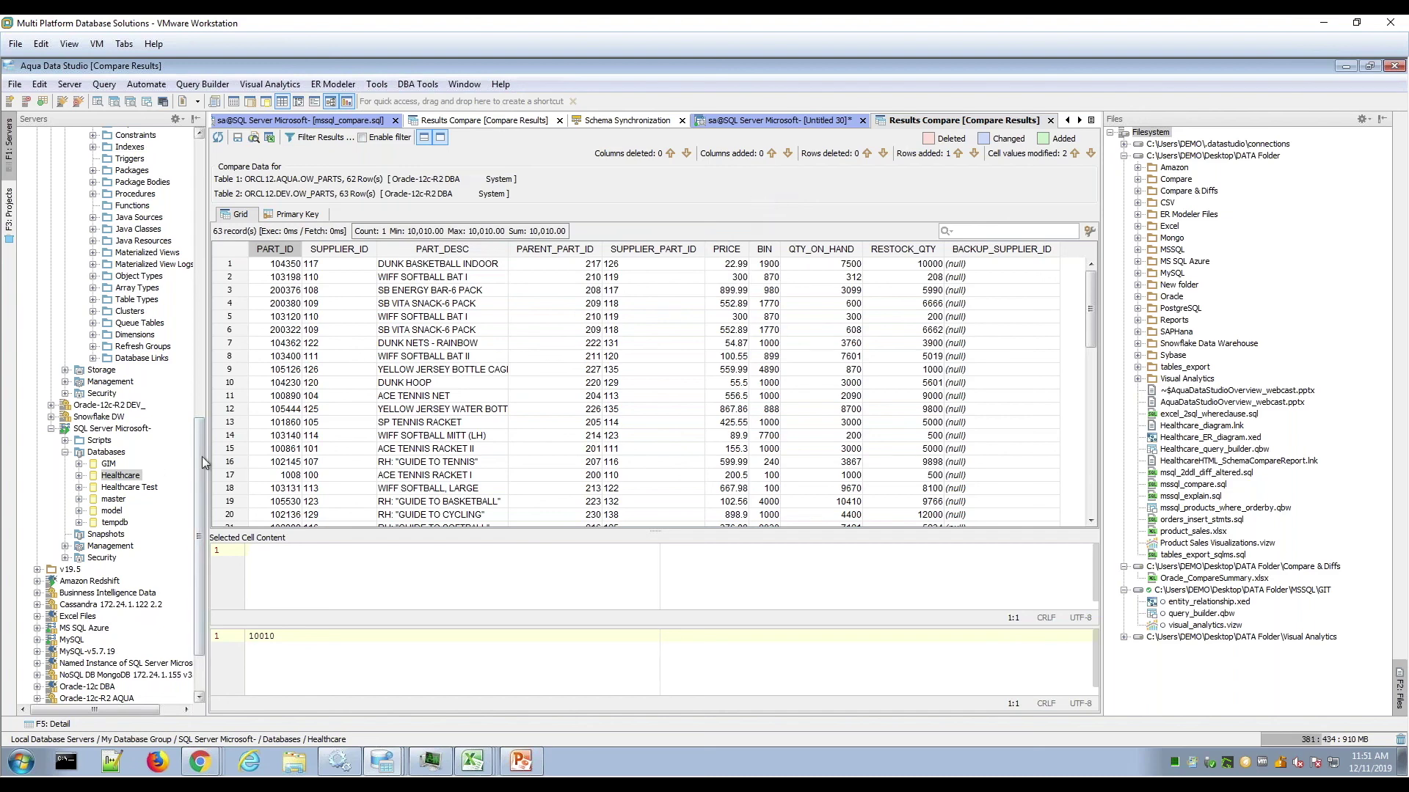
{"action": "left_click_drag", "start_coordinate": [201, 456], "coordinate": [254, 191]}
{"action": "left_click", "coordinate": [333, 84]}
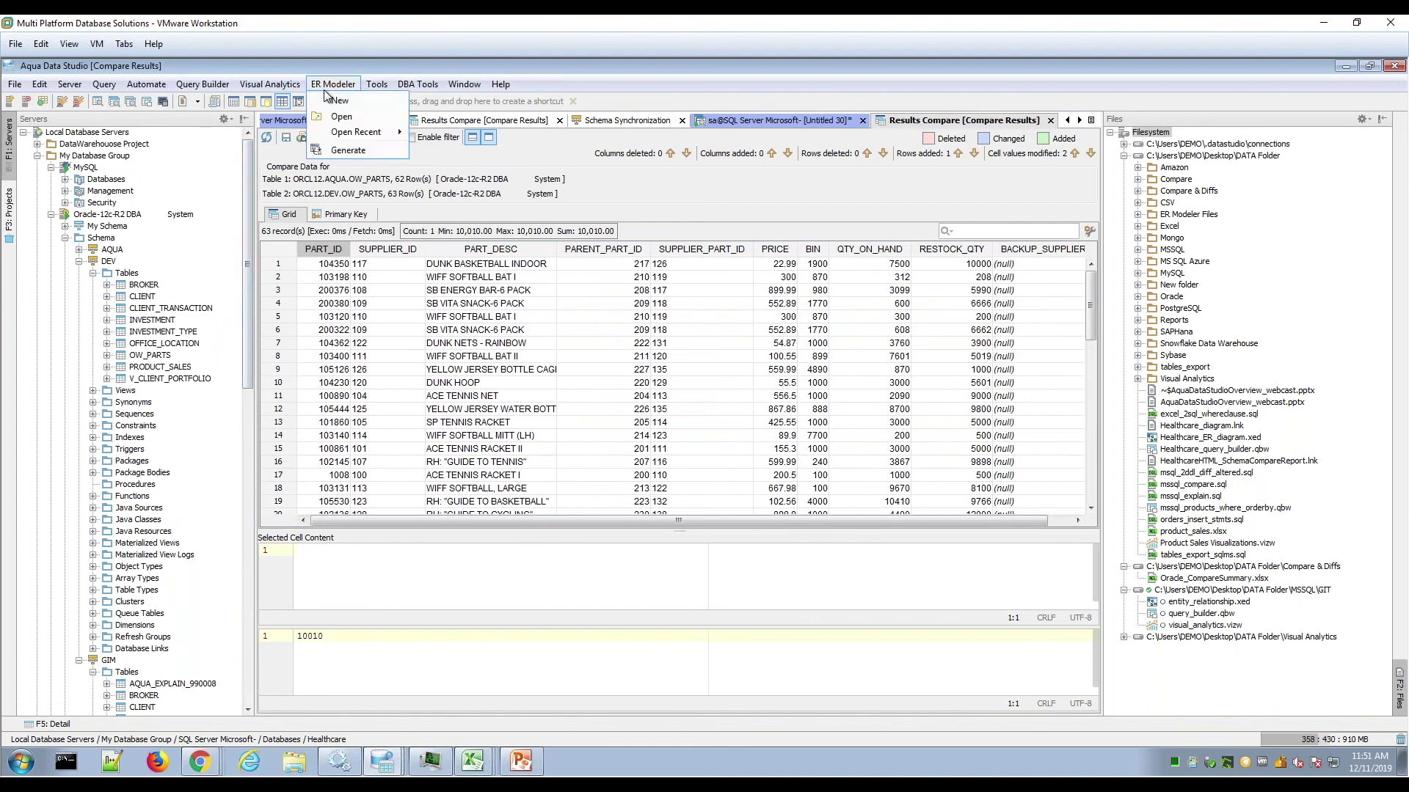
- Bring up the Healthcare_TEST.xed entity relationship diagram window and shift it slightly to the right
{"action": "mouse_move", "coordinate": [375, 136]}
{"action": "mouse_move", "coordinate": [383, 763]}
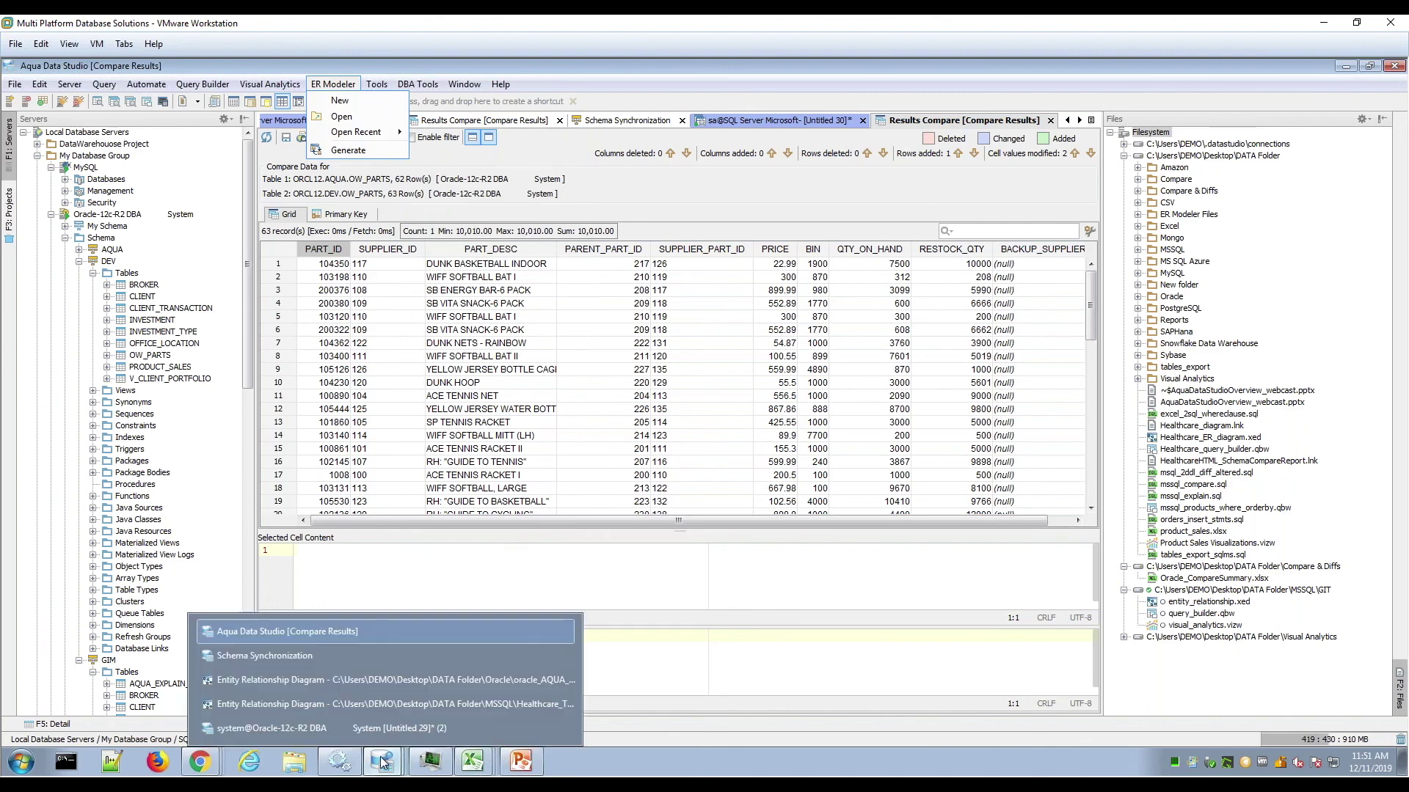
{"action": "left_click", "coordinate": [376, 701]}
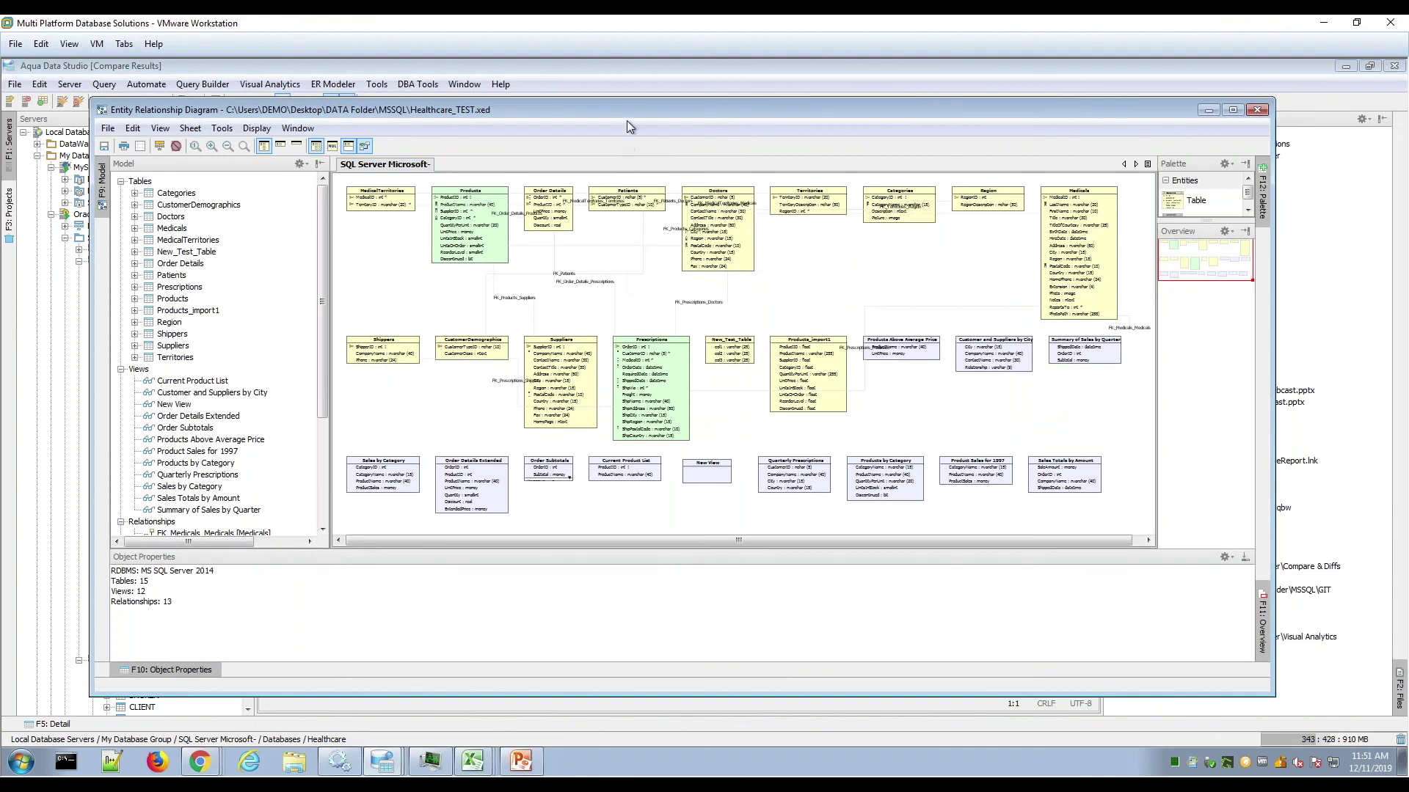
{"action": "left_click_drag", "start_coordinate": [632, 110], "coordinate": [659, 108]}
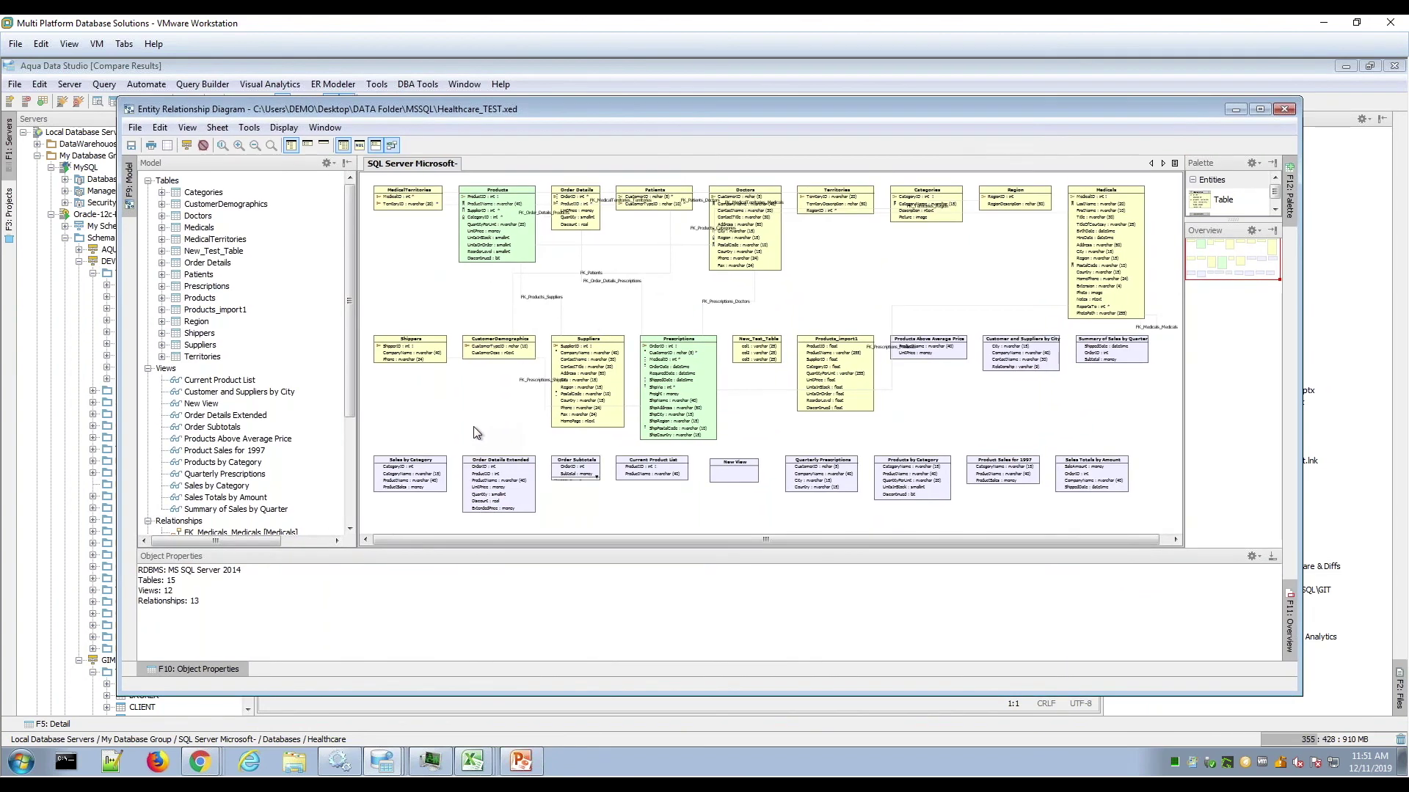
- Compare the Healthcare_TEST.xed diagram with the model file Healthcare_SQL2017.xed from the MSSQL folder, using the default comparison options
{"action": "left_click", "coordinate": [249, 128]}
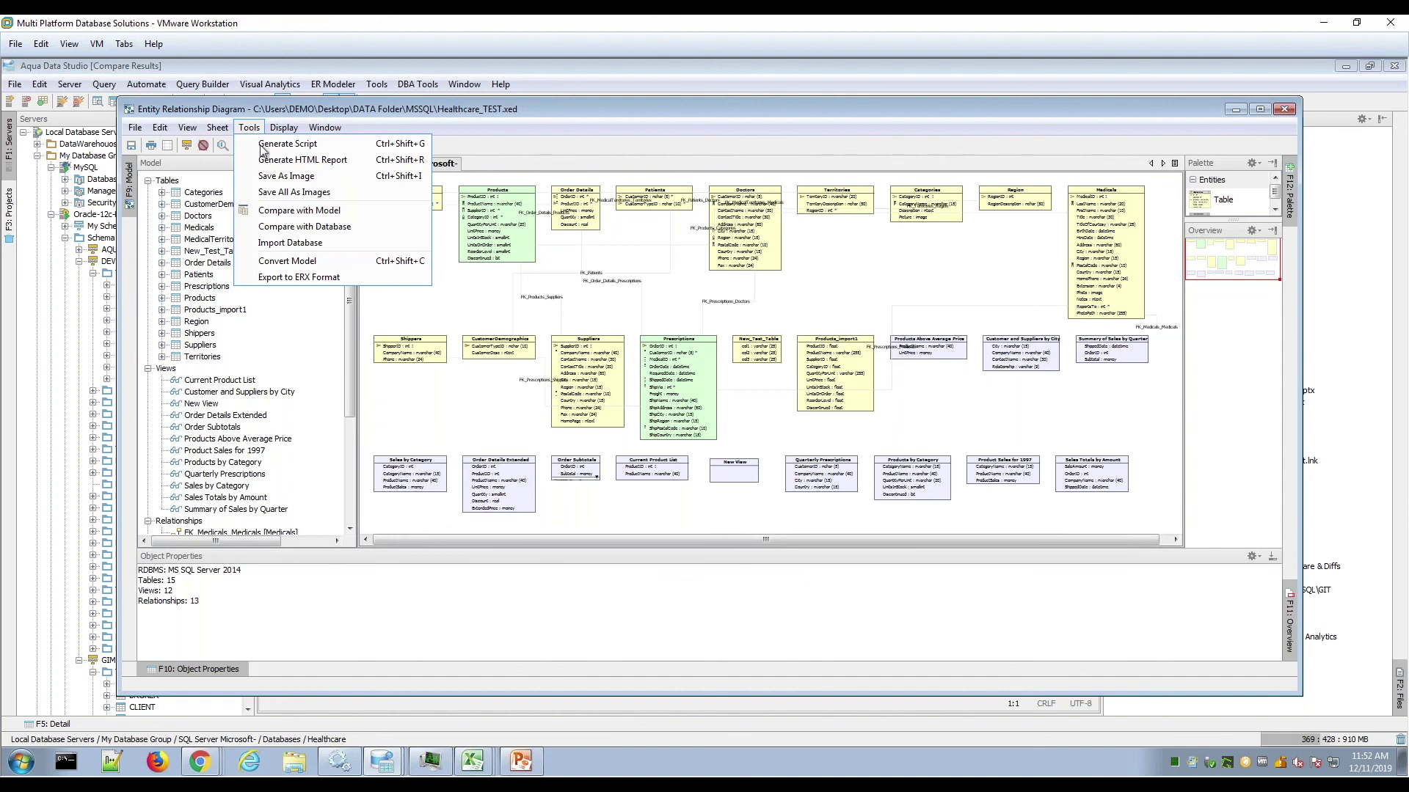
{"action": "left_click", "coordinate": [362, 212]}
{"action": "left_click_drag", "start_coordinate": [787, 250], "coordinate": [765, 296]}
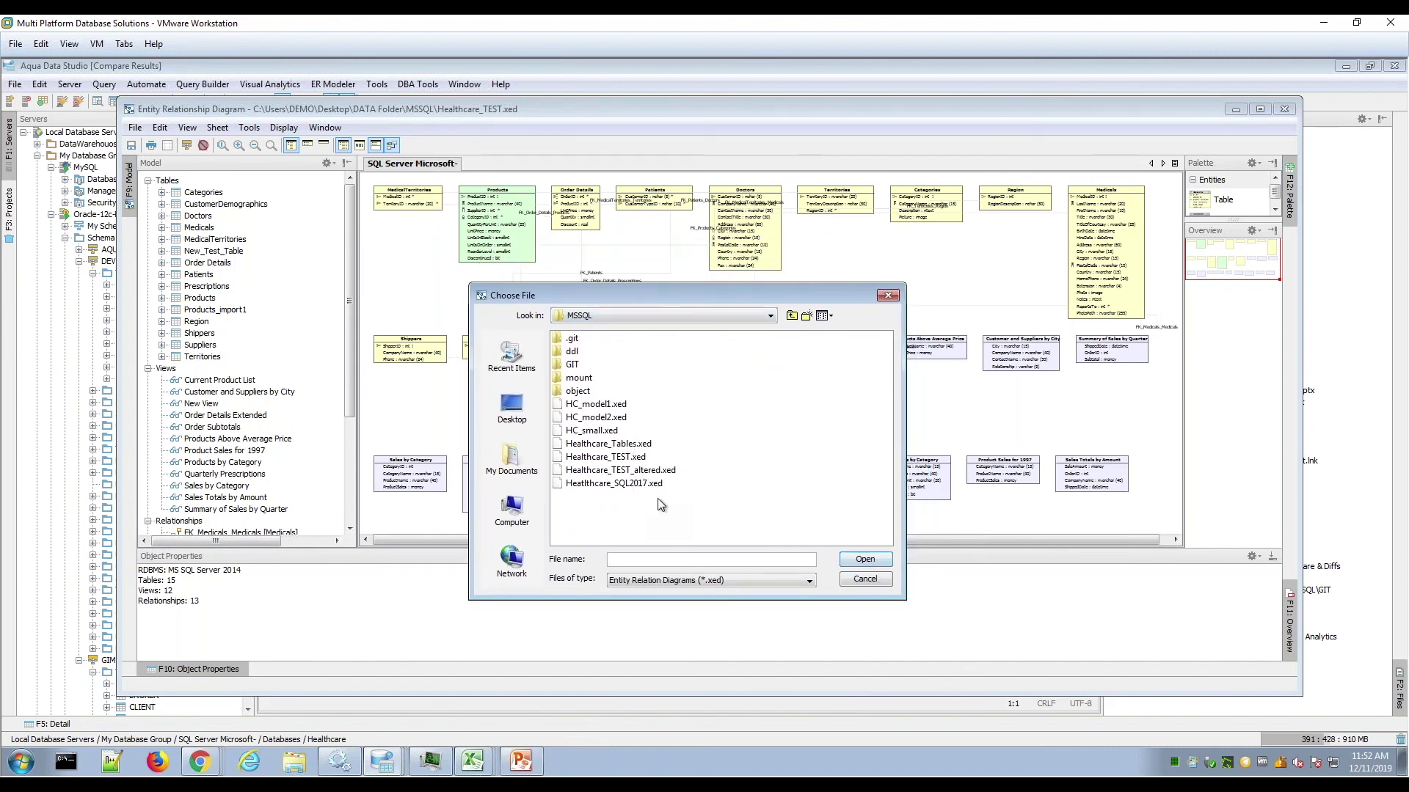
{"action": "left_click", "coordinate": [618, 487]}
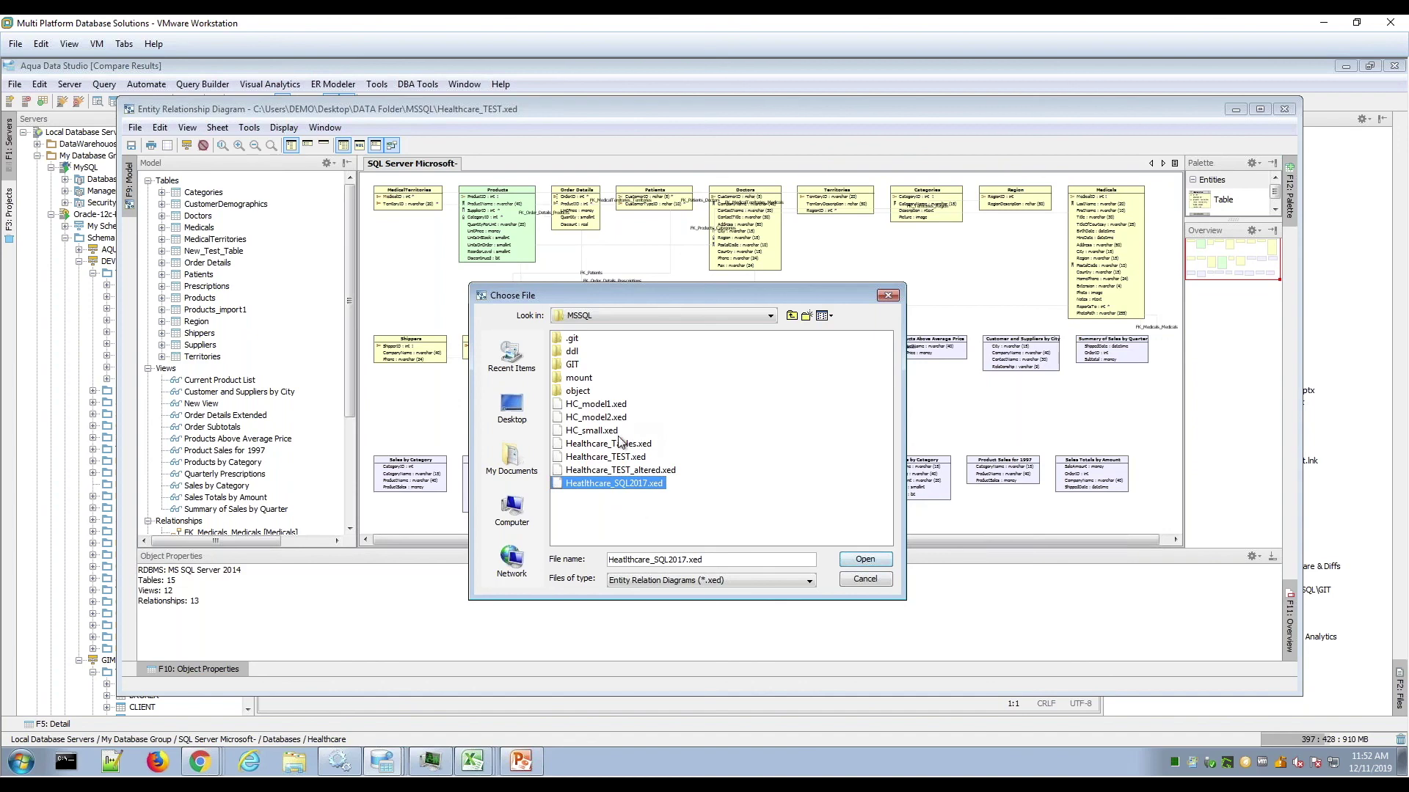
{"action": "left_click", "coordinate": [853, 561]}
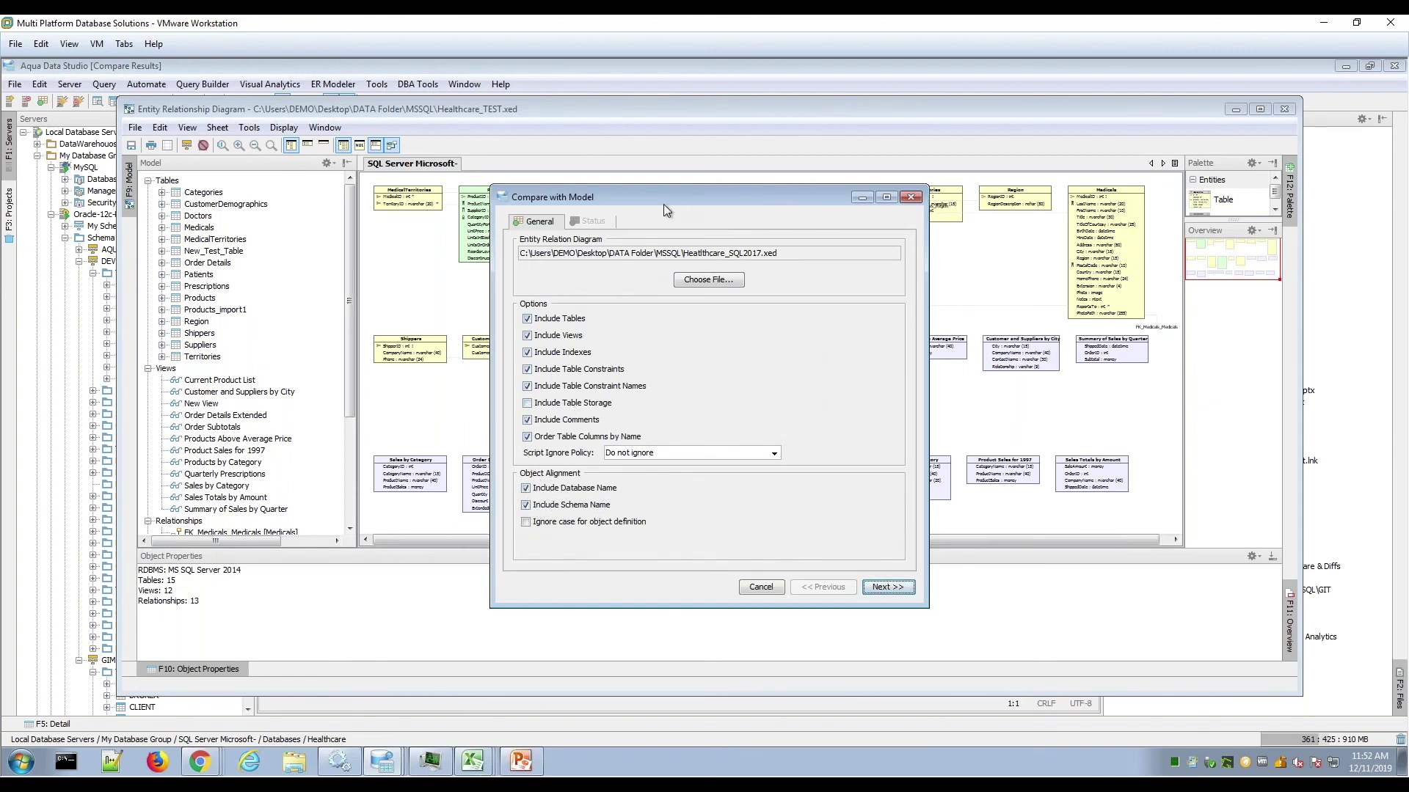
{"action": "left_click", "coordinate": [852, 569]}
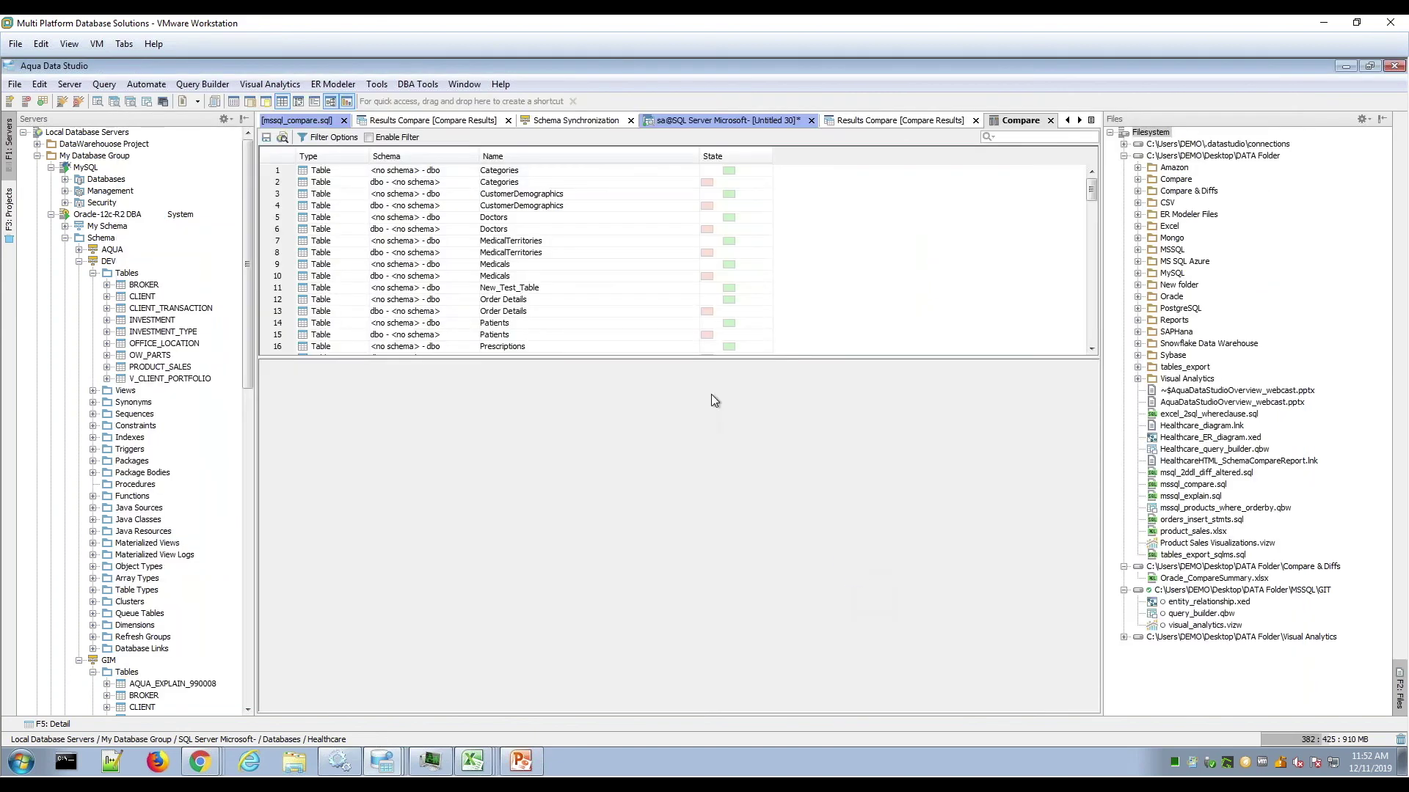
- Inspect the Categories, Doctors and Medicals table entries in the new model comparison and skim its object list
{"action": "left_click", "coordinate": [593, 185]}
{"action": "left_click", "coordinate": [595, 217]}
{"action": "left_click", "coordinate": [605, 261]}
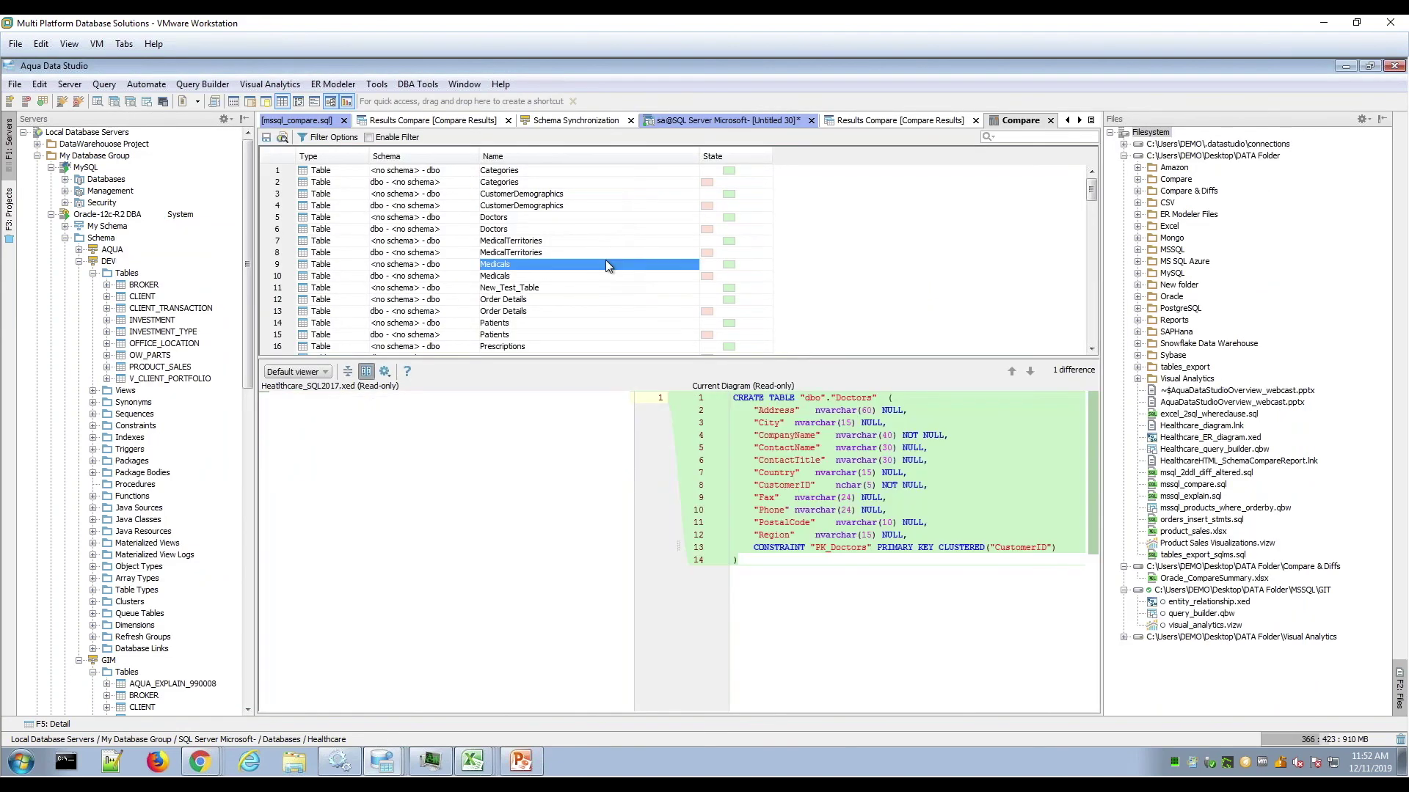
{"action": "left_click", "coordinate": [1091, 275]}
{"action": "left_click_drag", "start_coordinate": [1092, 278], "coordinate": [1094, 171]}
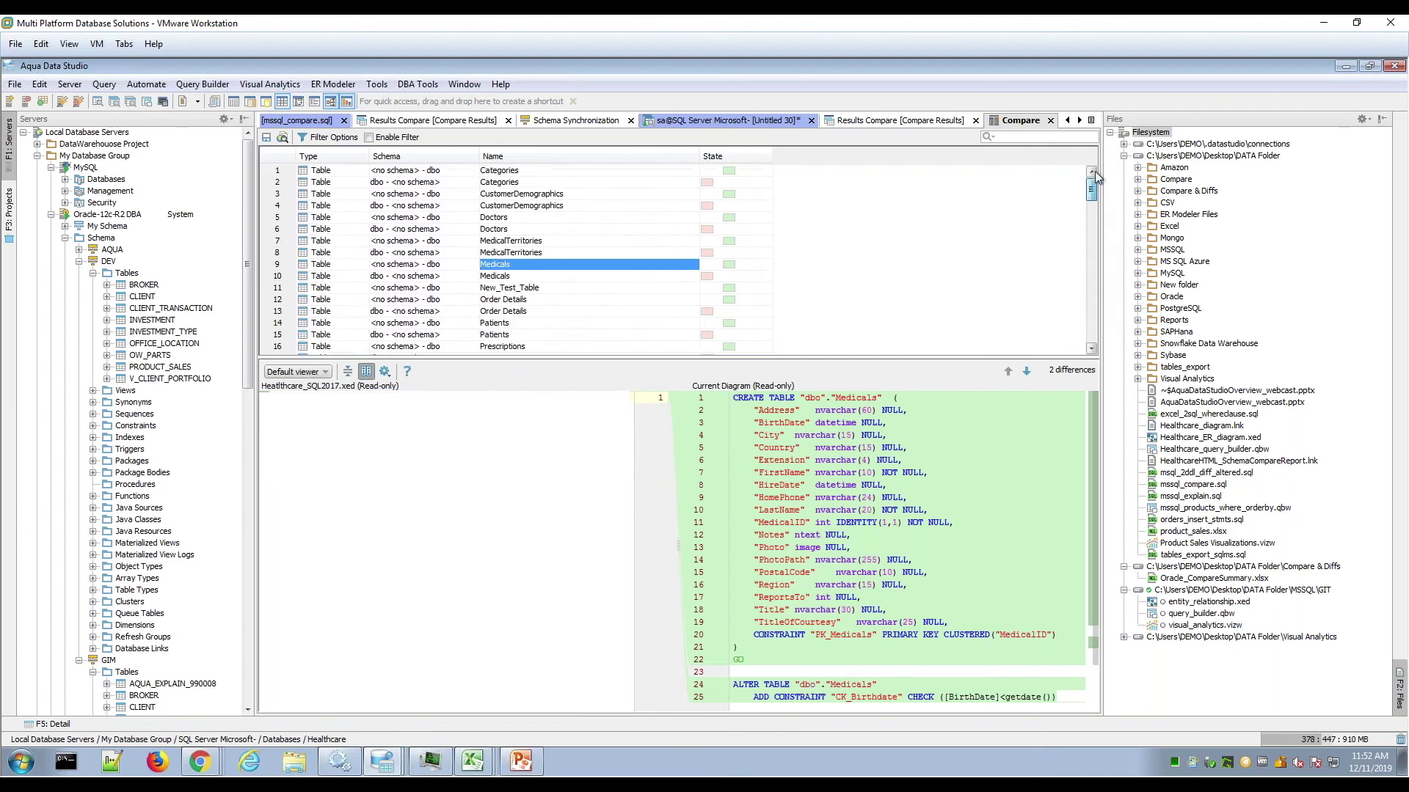
- Open the existing ER_Modeler Compare results and check the Categories and CustomerDemographics table definitions against each other's source and current versions
{"action": "left_click", "coordinate": [1091, 120]}
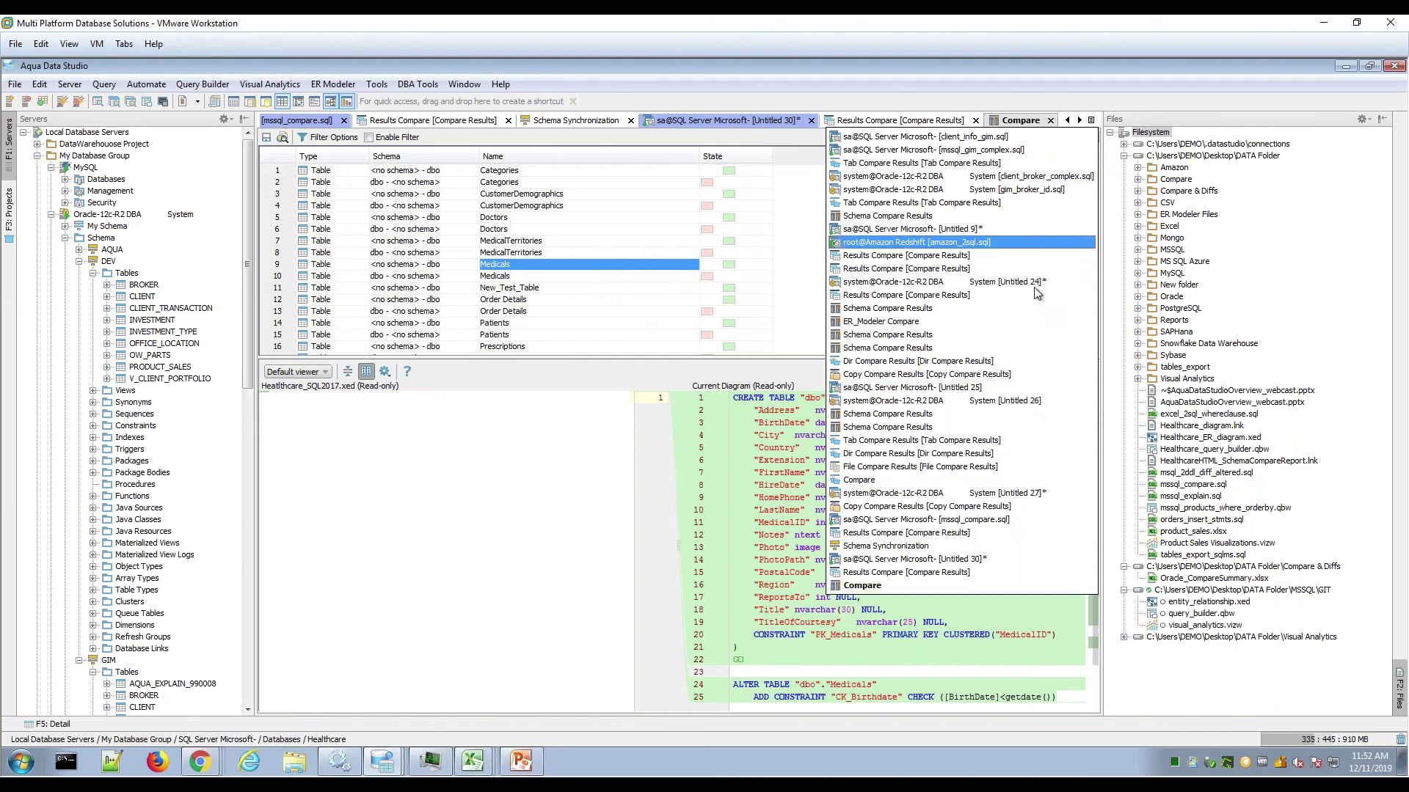
{"action": "left_click", "coordinate": [1021, 321]}
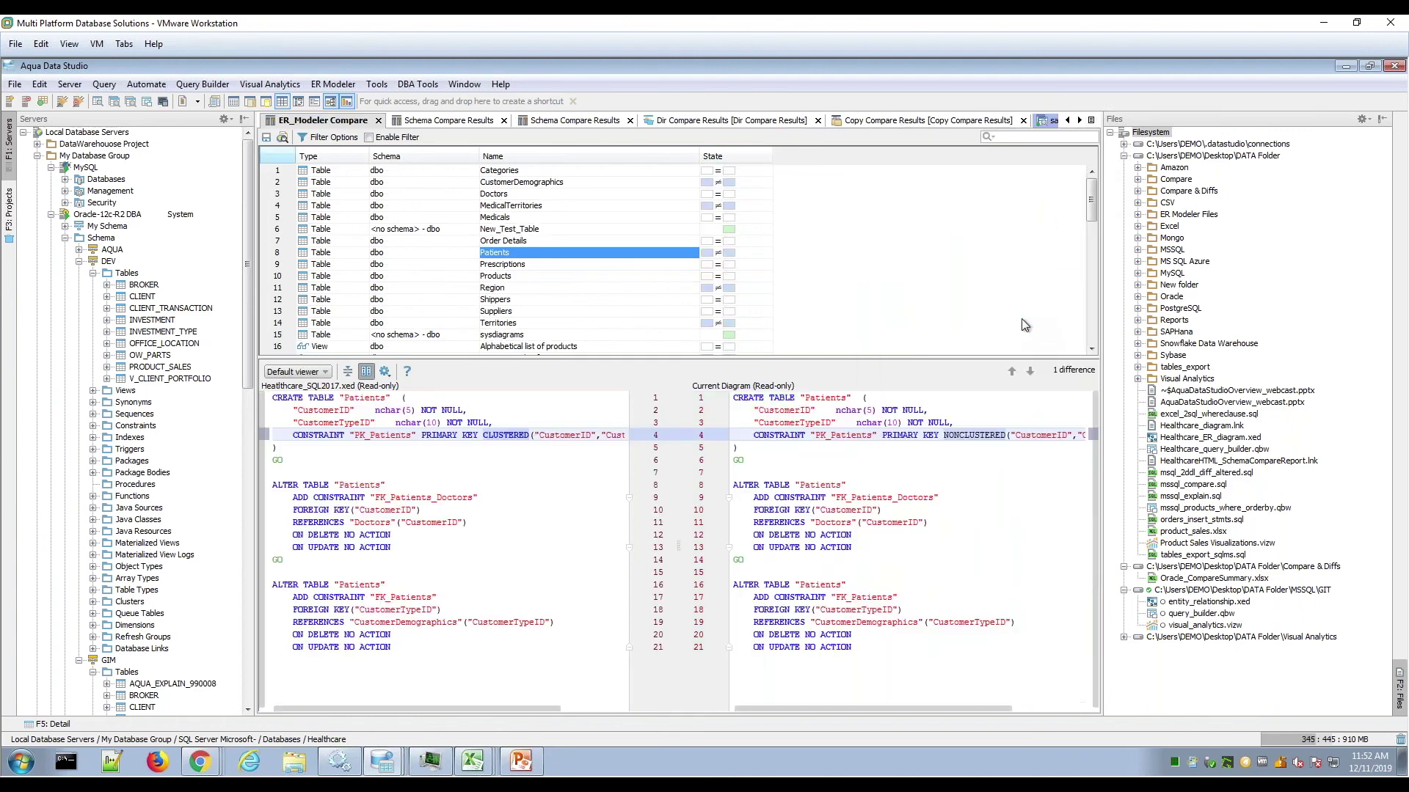
{"action": "left_click", "coordinate": [638, 173]}
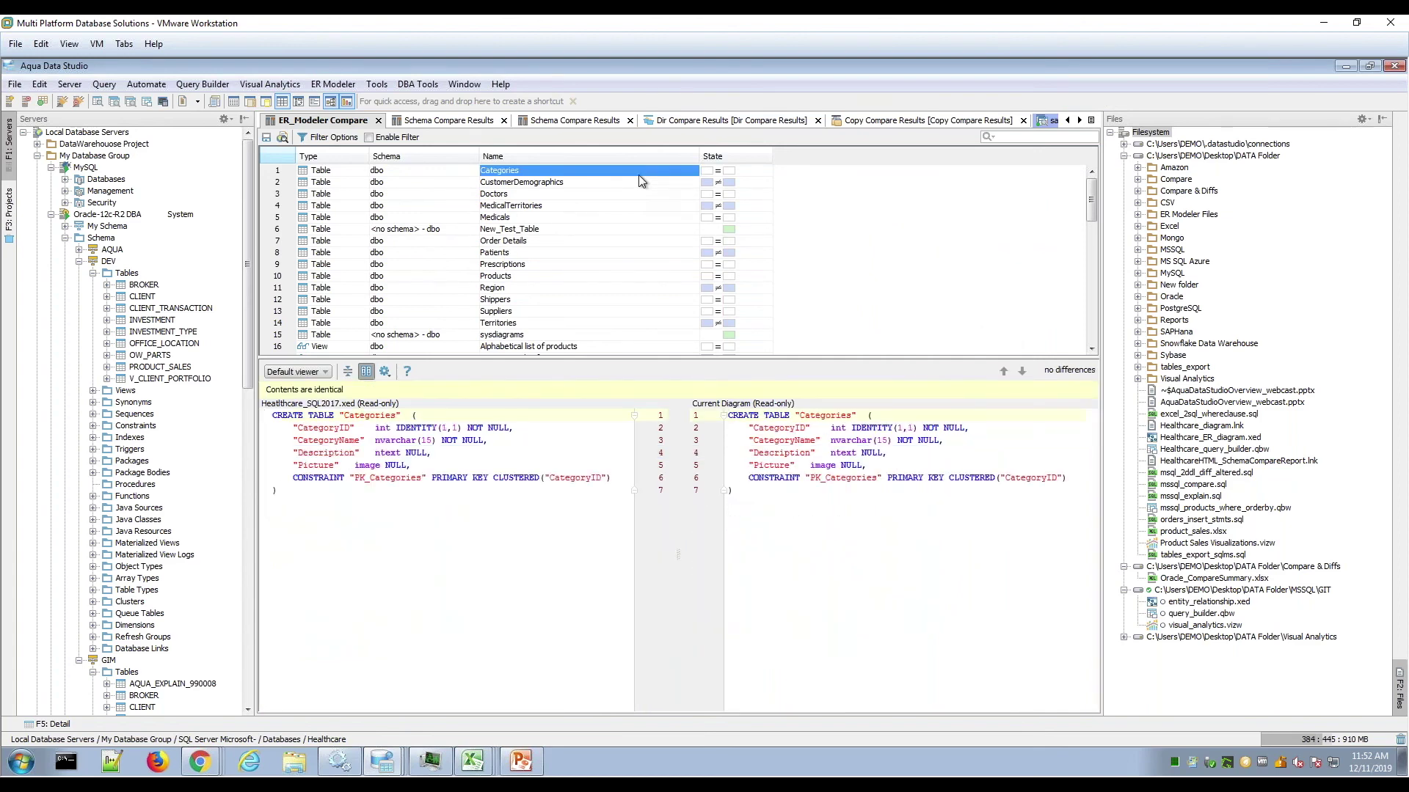
{"action": "left_click", "coordinate": [641, 184]}
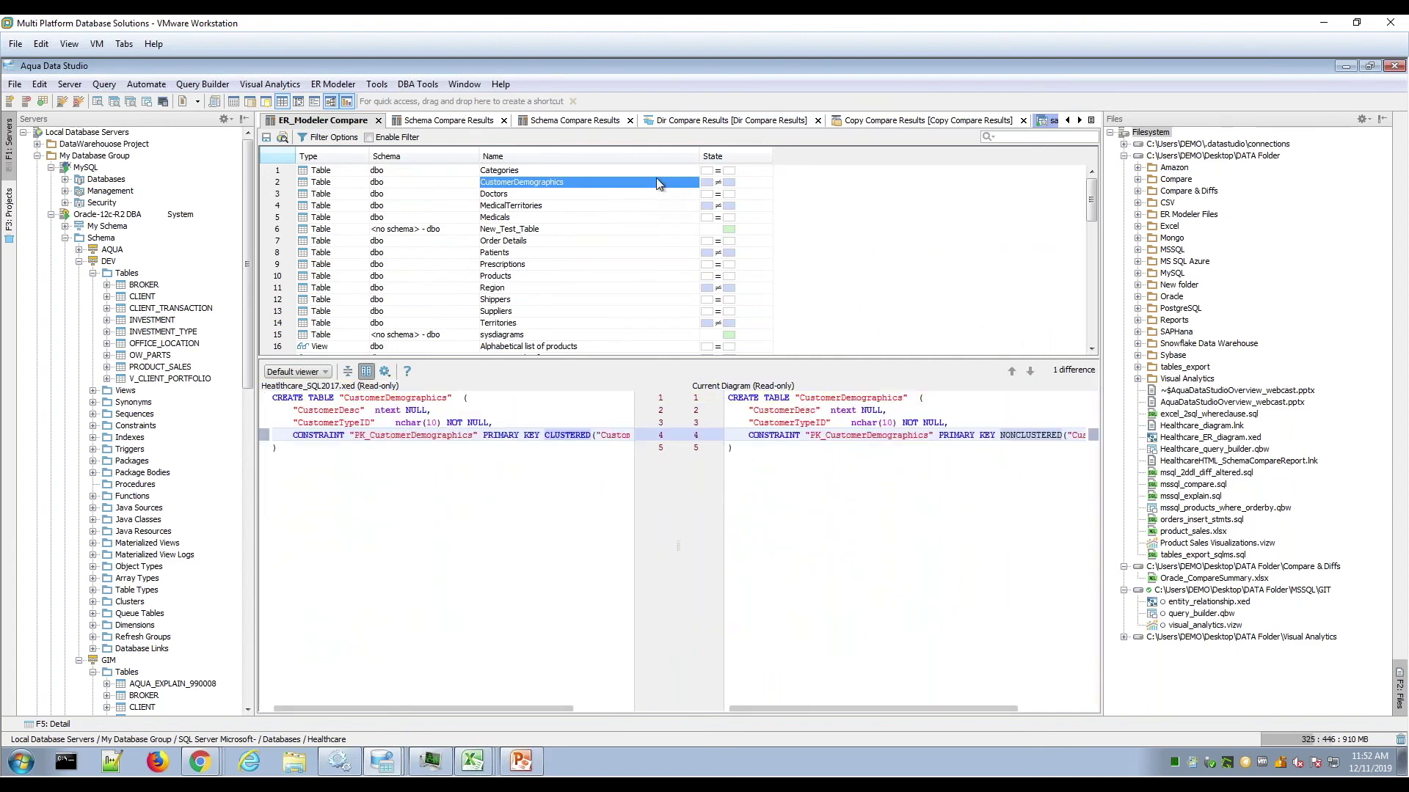
{"action": "left_click", "coordinate": [732, 173]}
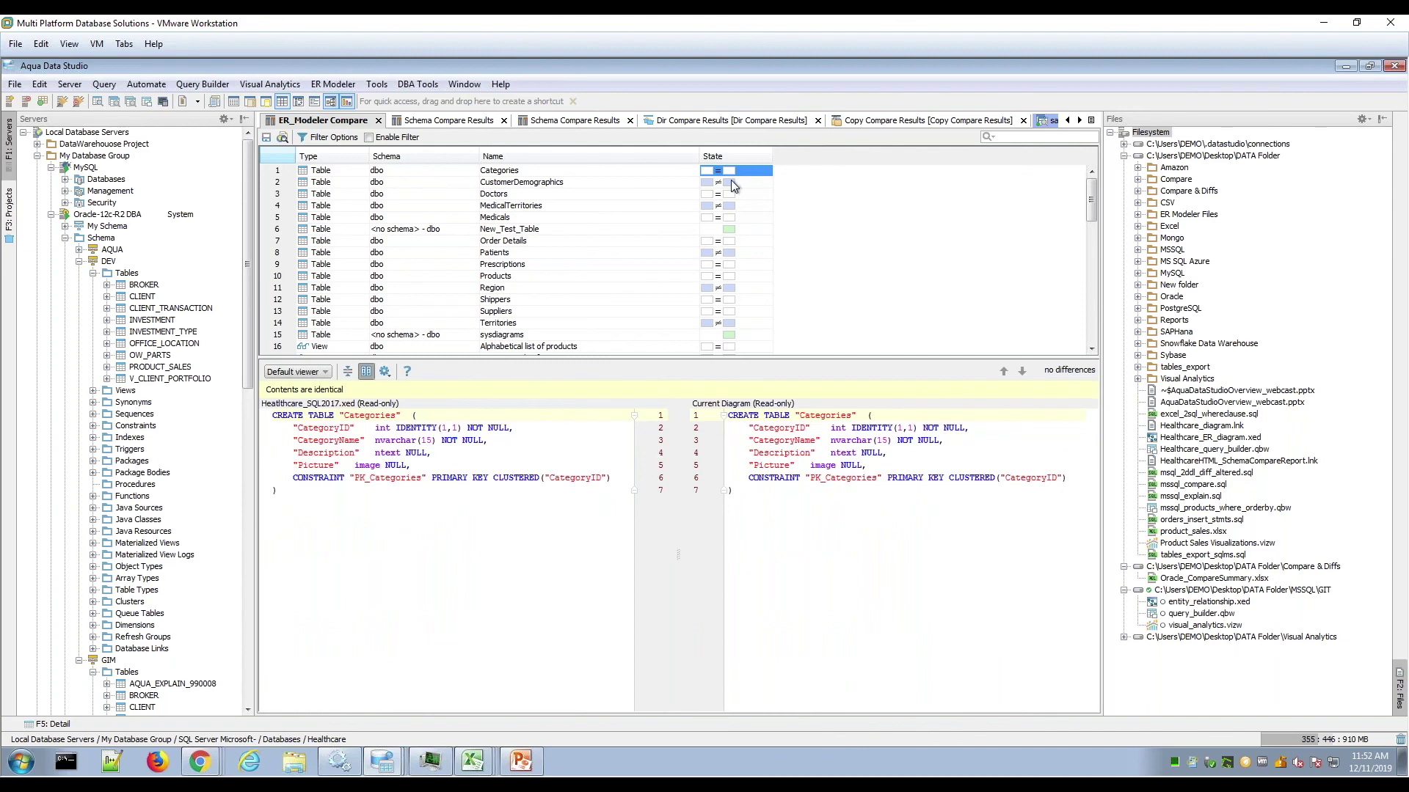
{"action": "left_click", "coordinate": [734, 186]}
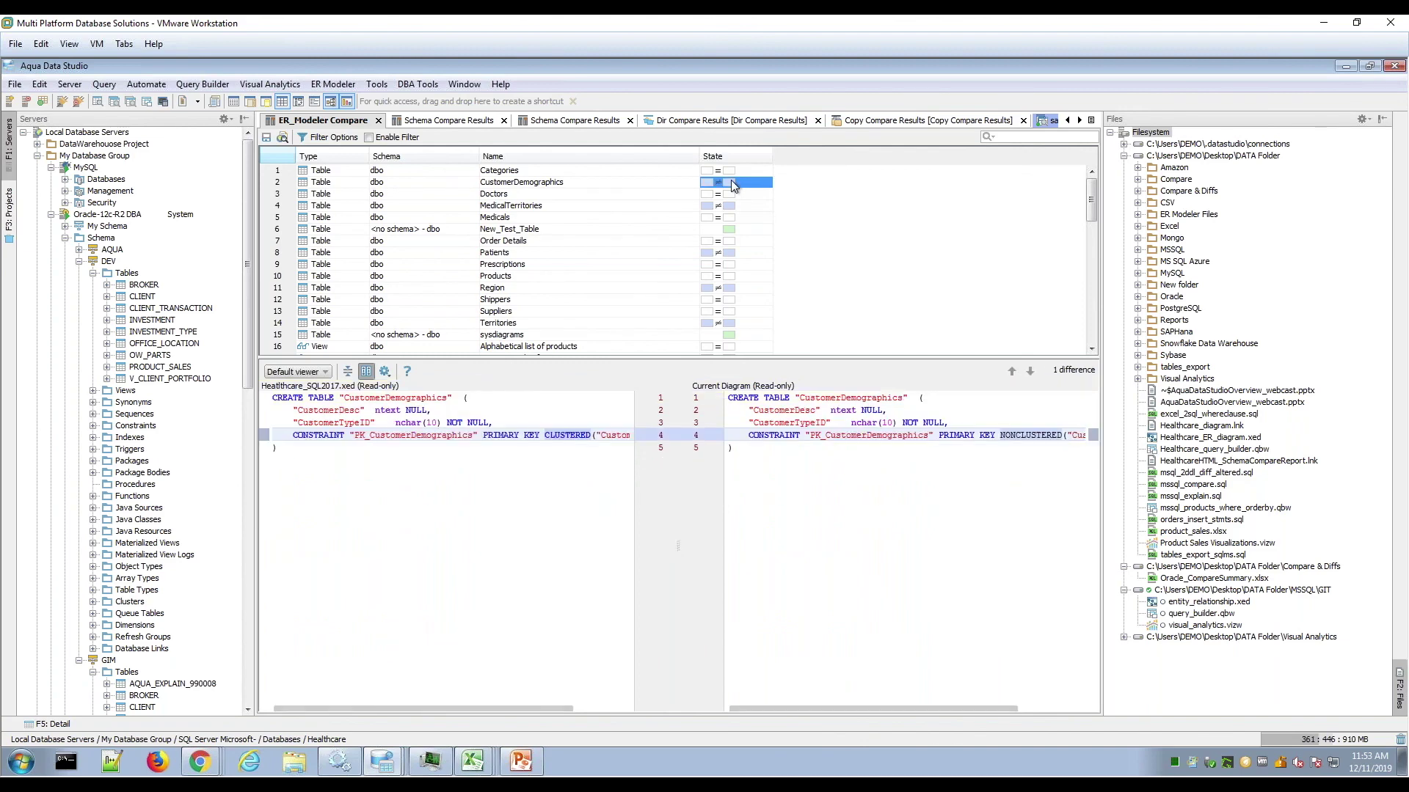
{"action": "left_click", "coordinate": [732, 173]}
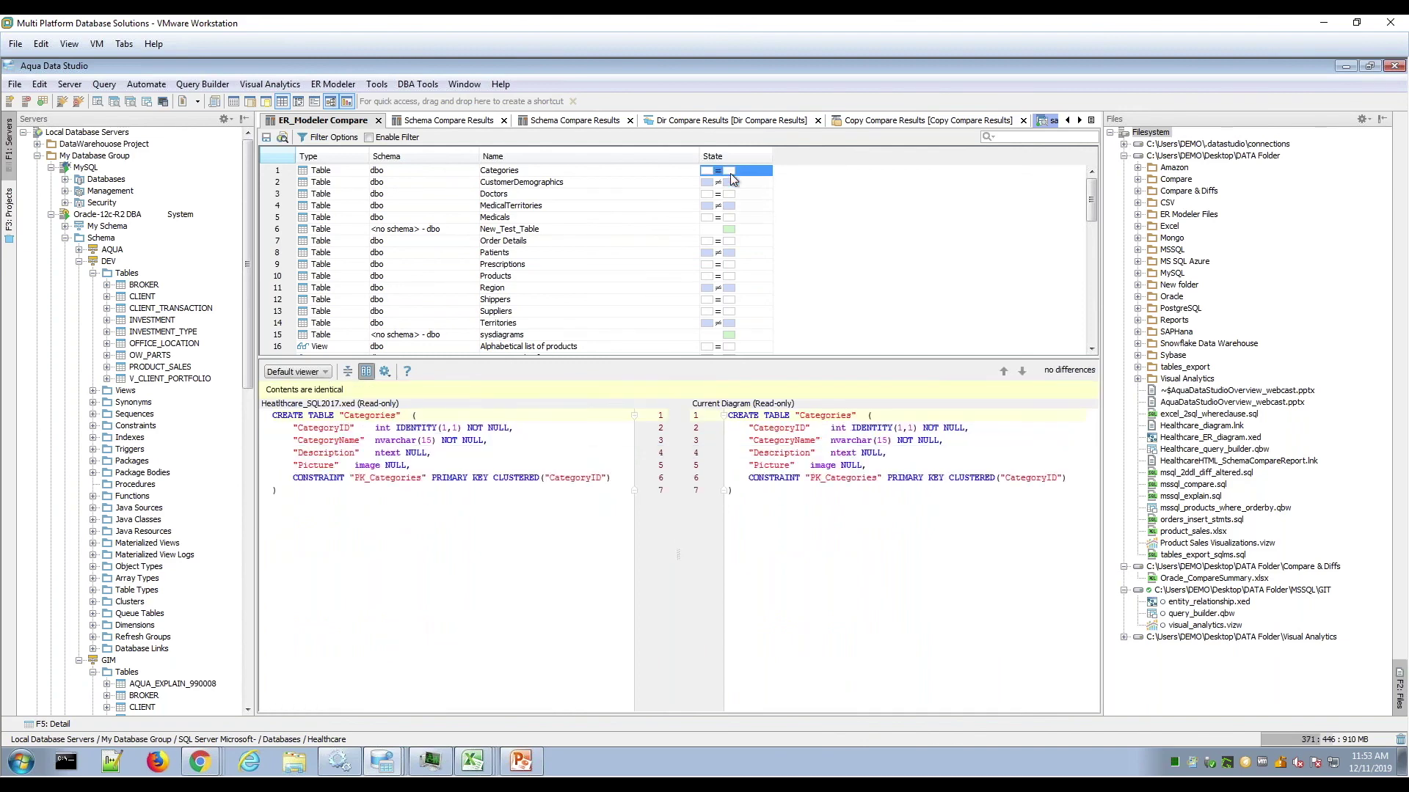
- Check the added New_Test_Table, look through the remaining compared objects and return to the Categories entry
{"action": "left_click", "coordinate": [735, 233]}
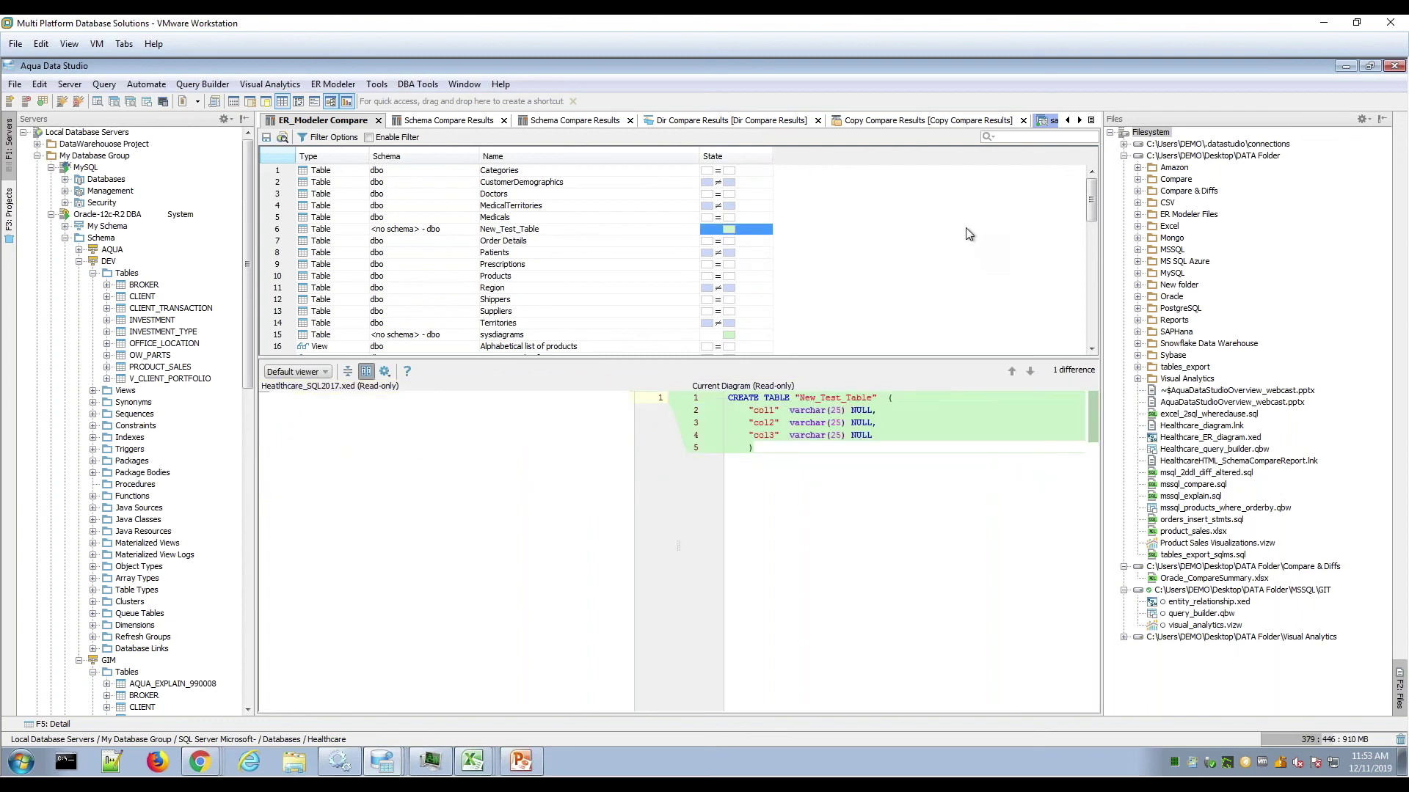
{"action": "scroll", "coordinate": [1076, 208], "scroll_direction": "down", "scroll_amount": 5}
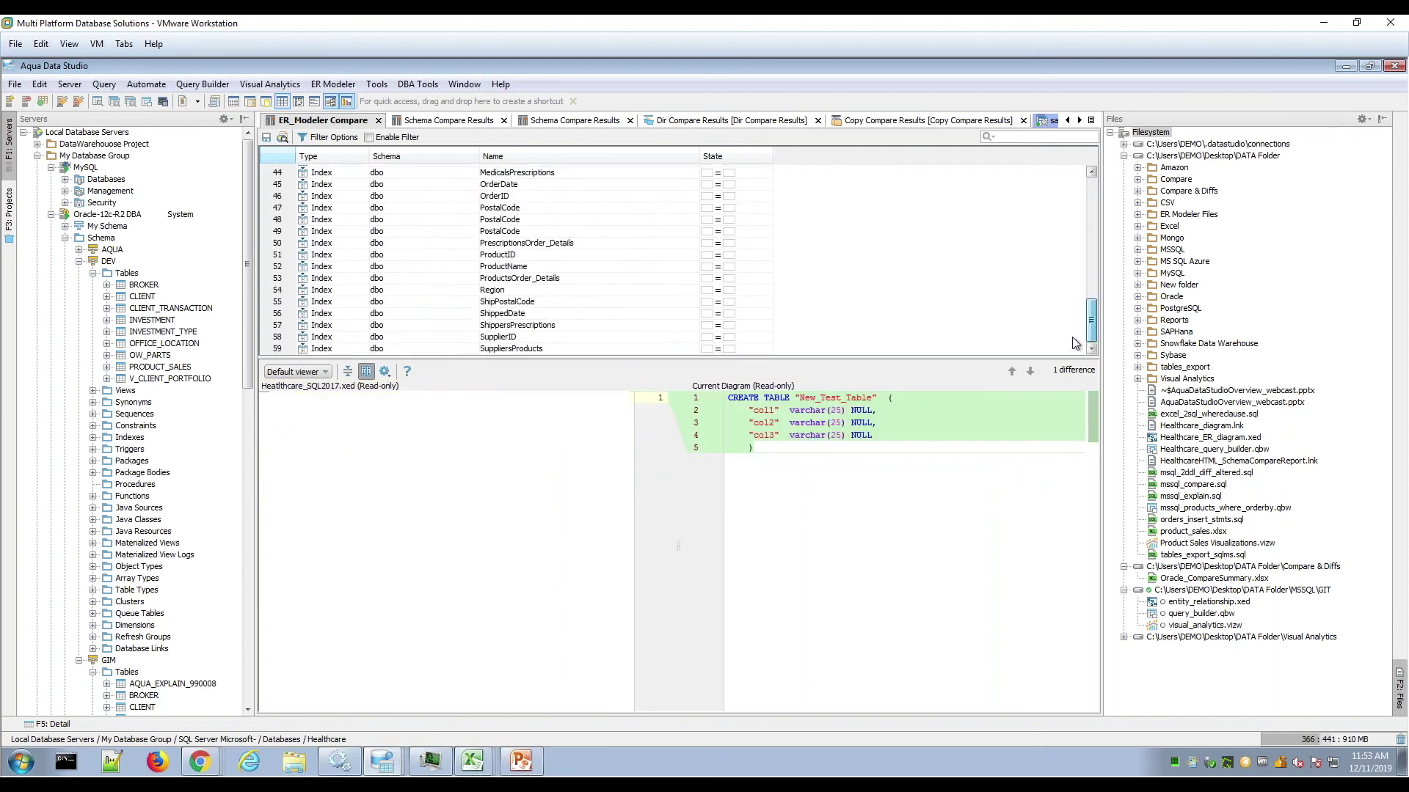
{"action": "scroll", "coordinate": [1075, 183], "scroll_direction": "up", "scroll_amount": 5}
{"action": "left_click", "coordinate": [551, 172]}
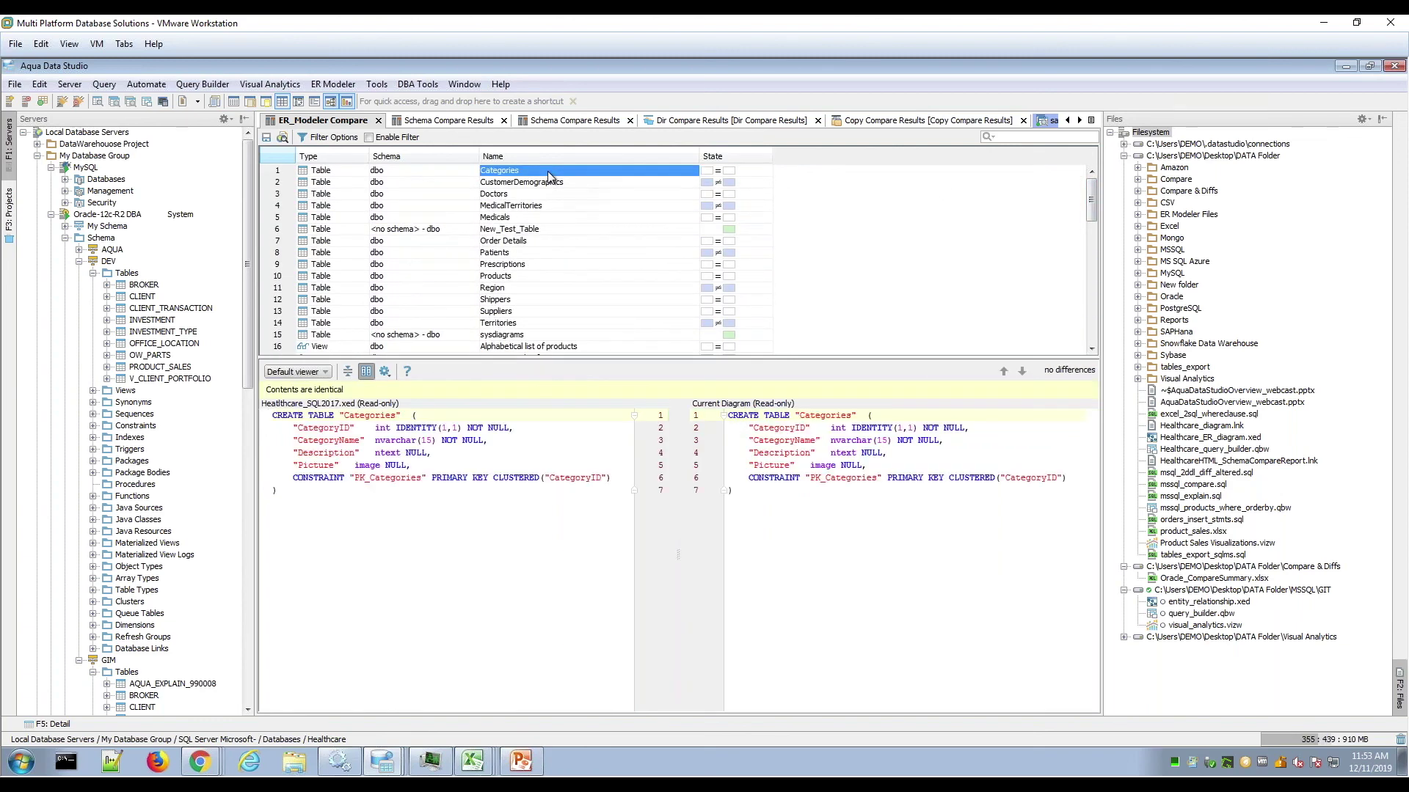
- Revisit the Healthcare_TEST.xed diagram, return to the comparison results and review the list of available compare tools
{"action": "mouse_move", "coordinate": [392, 763]}
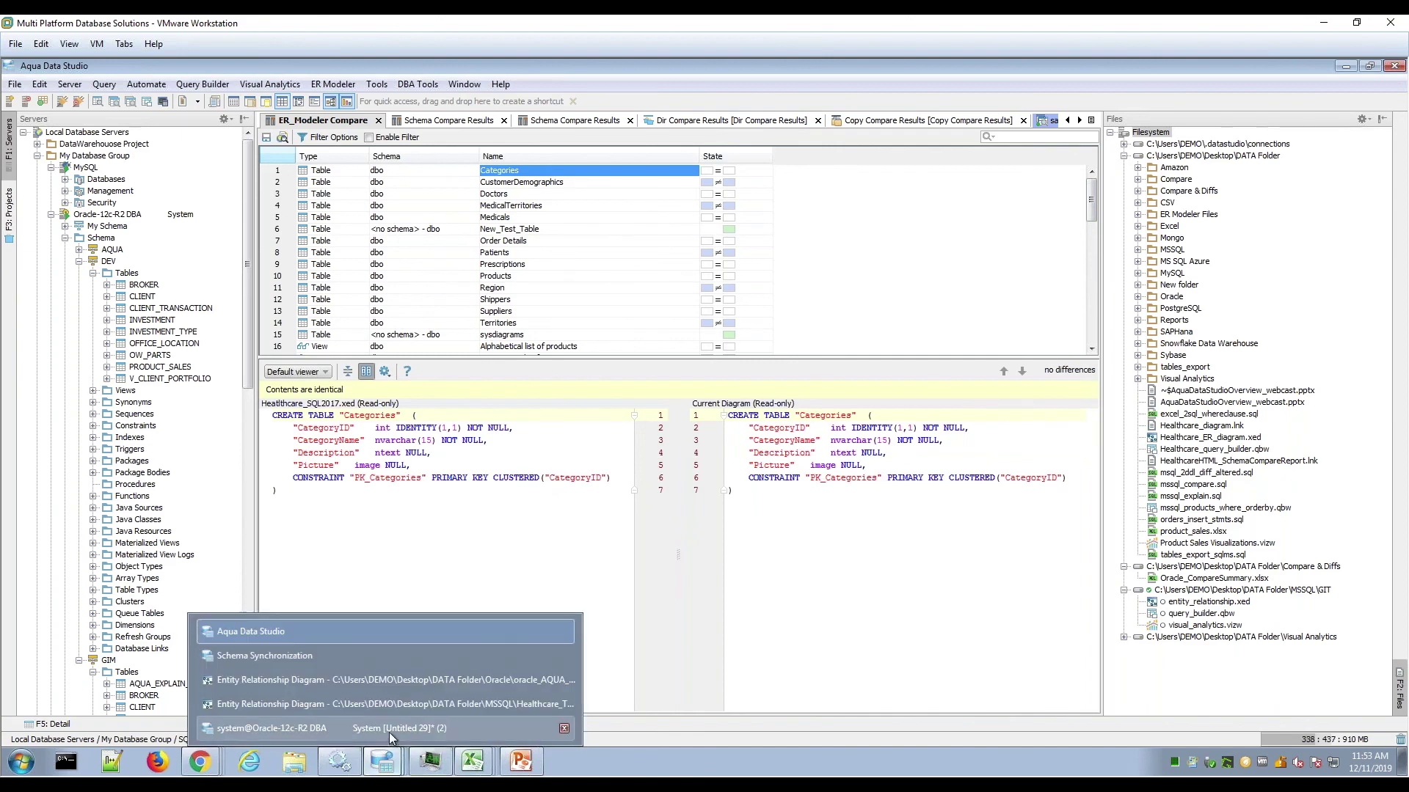
{"action": "left_click", "coordinate": [398, 704]}
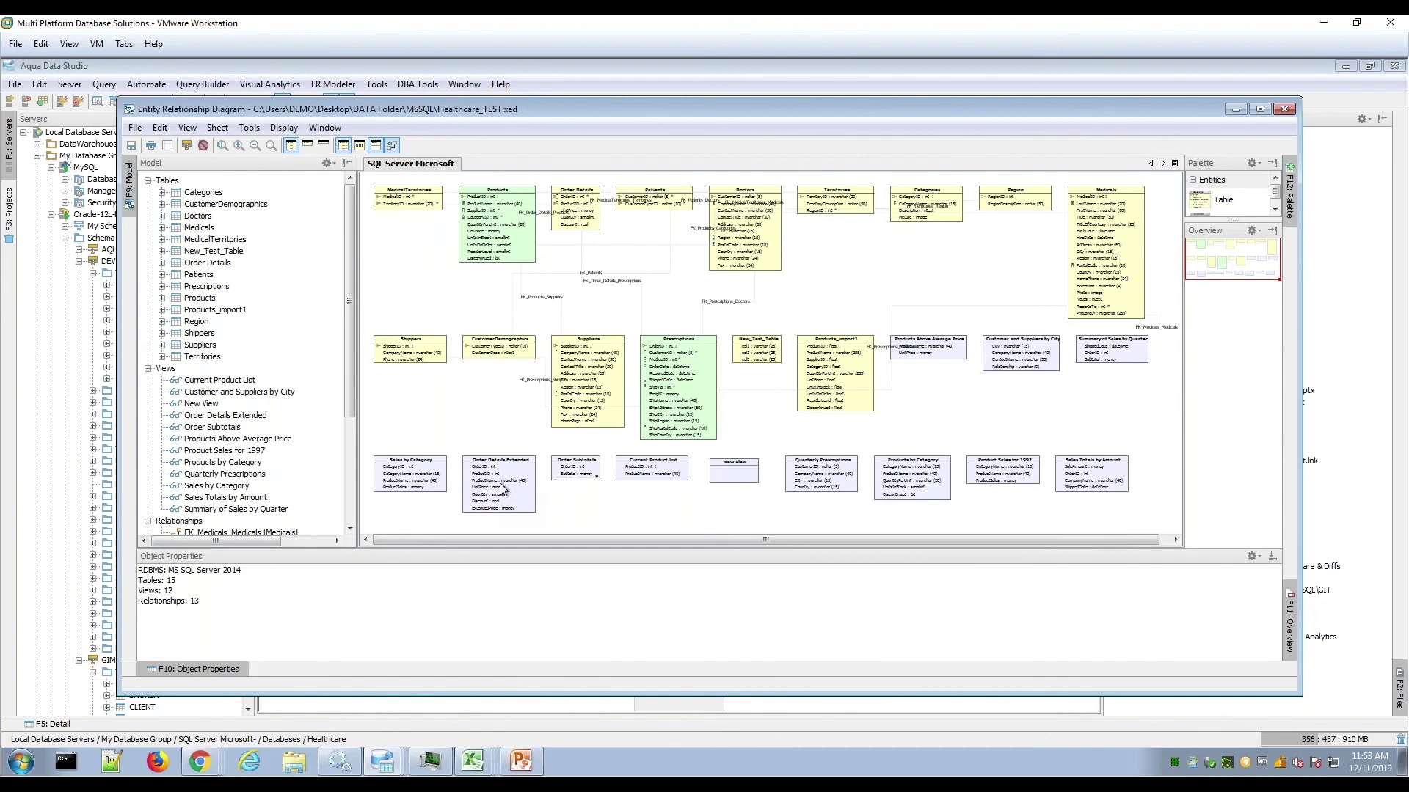
{"action": "left_click", "coordinate": [746, 69]}
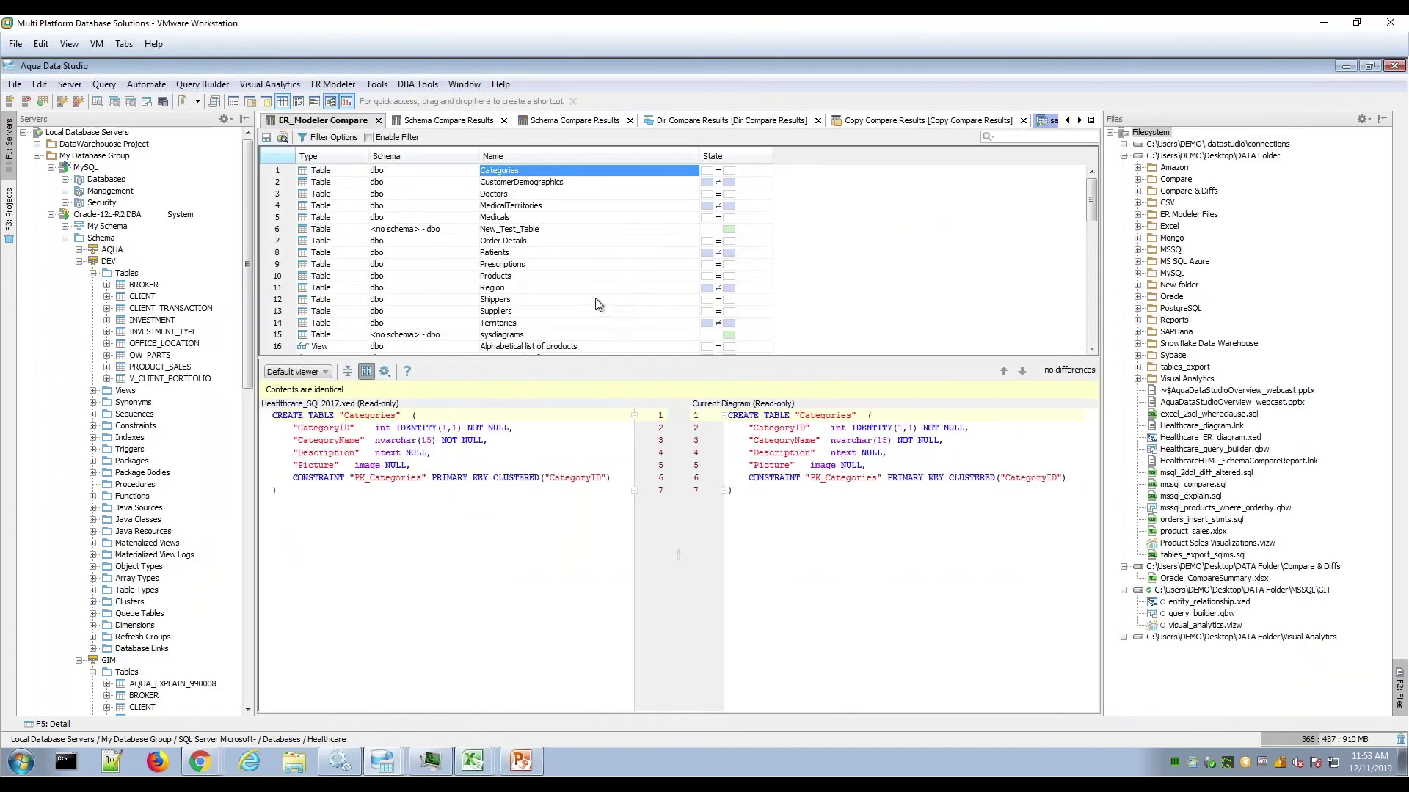
{"action": "left_click", "coordinate": [377, 85]}
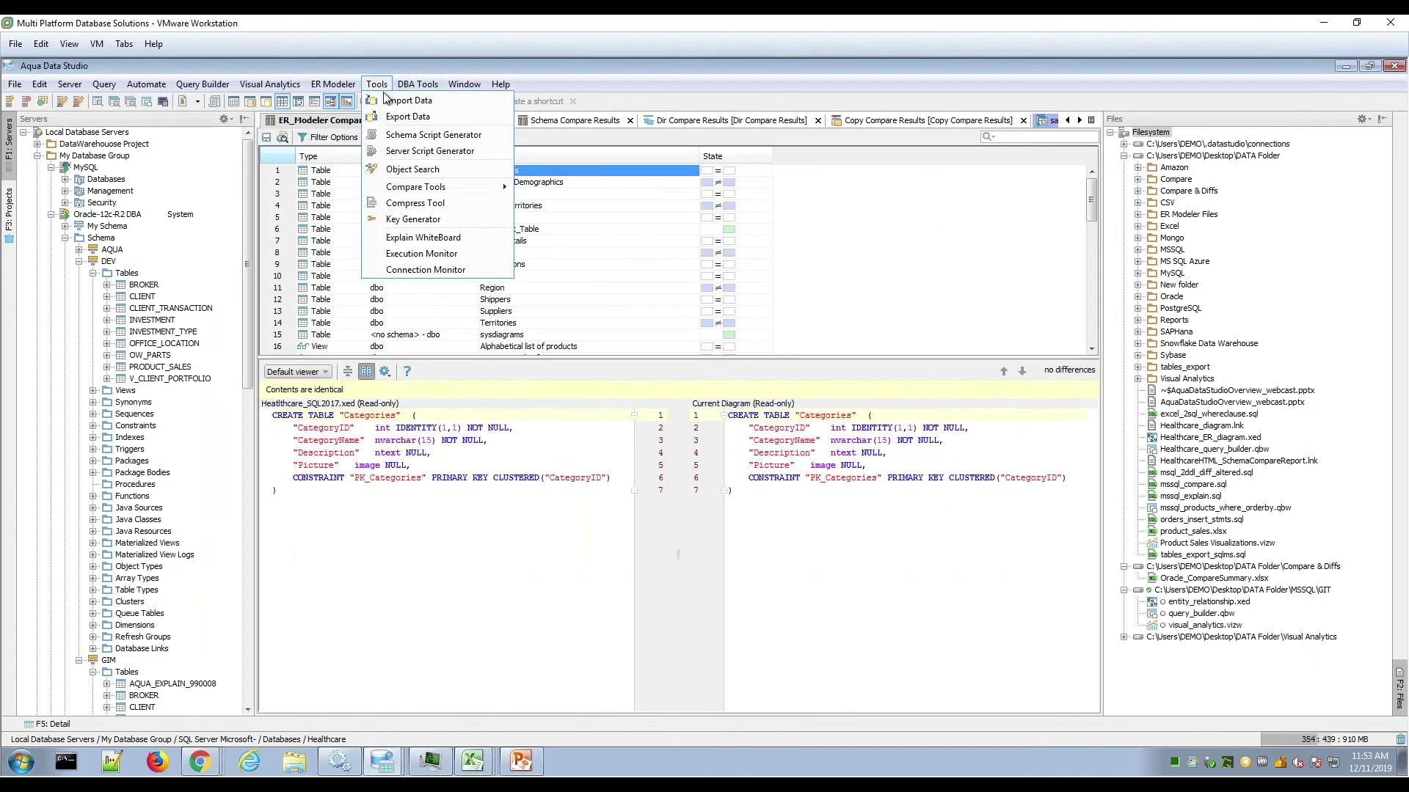
{"action": "mouse_move", "coordinate": [444, 187]}
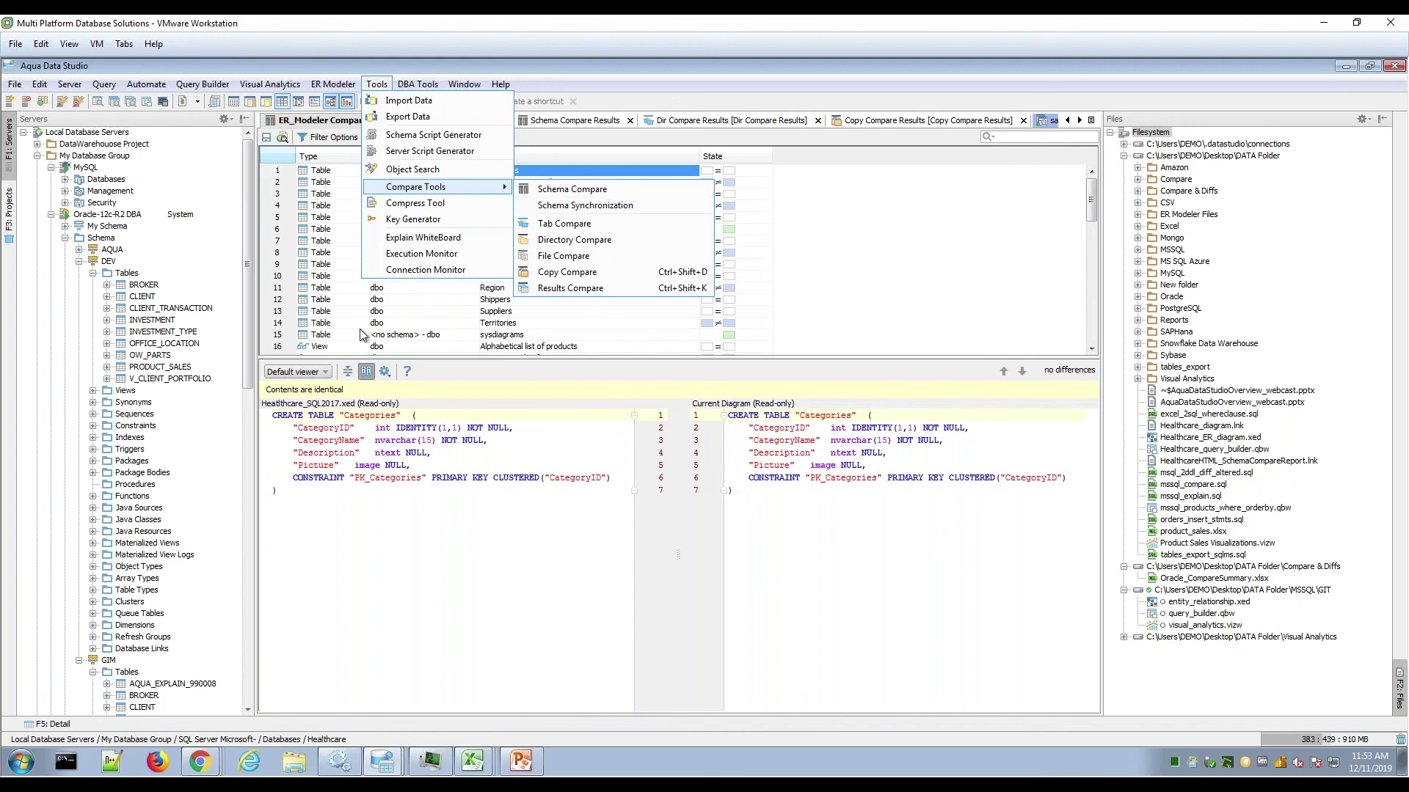
- Select the CLIENT_TRANSACTION and PRODUCT_SALES tables together in the DEV schema and view the comparison commands offered for them
{"action": "left_click", "coordinate": [199, 314]}
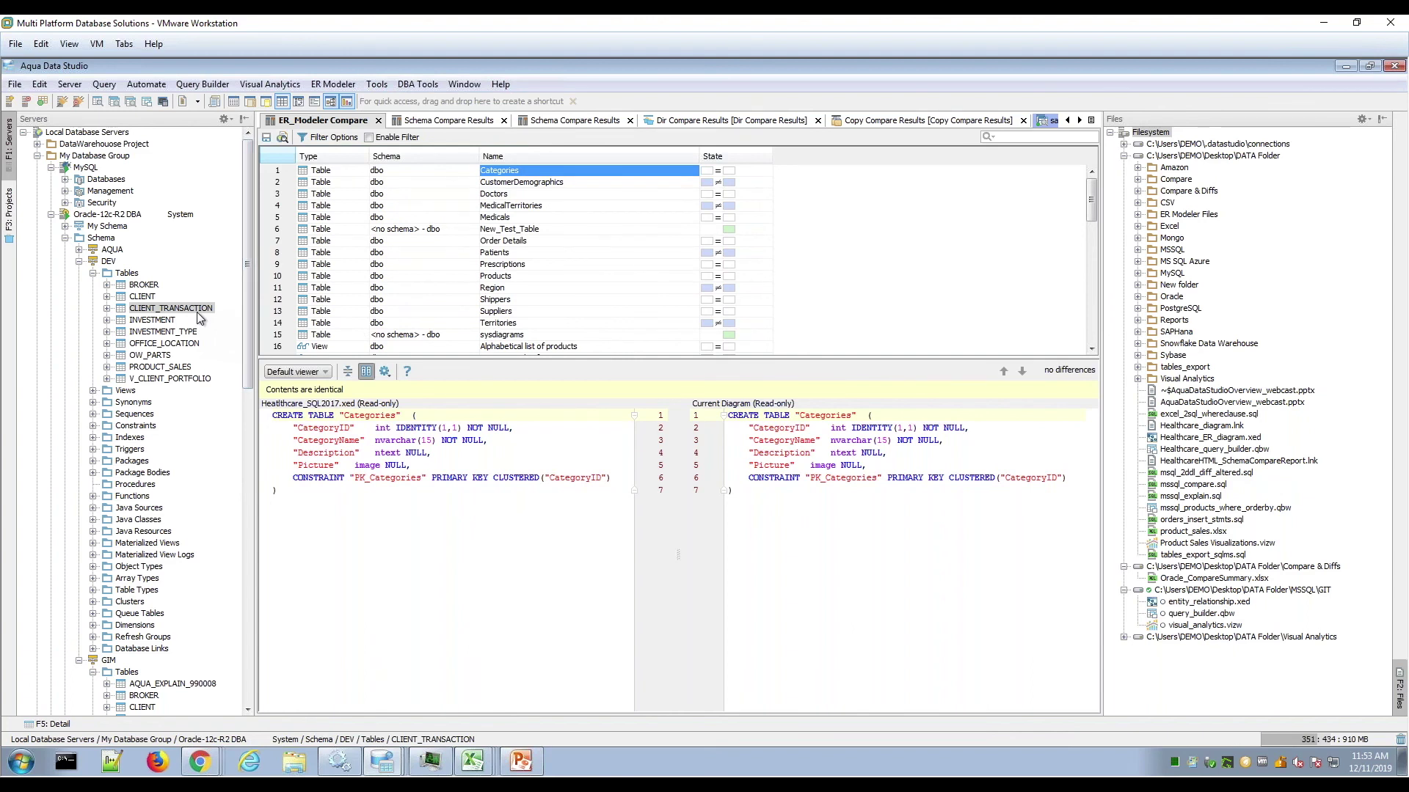
{"action": "right_click", "coordinate": [179, 372]}
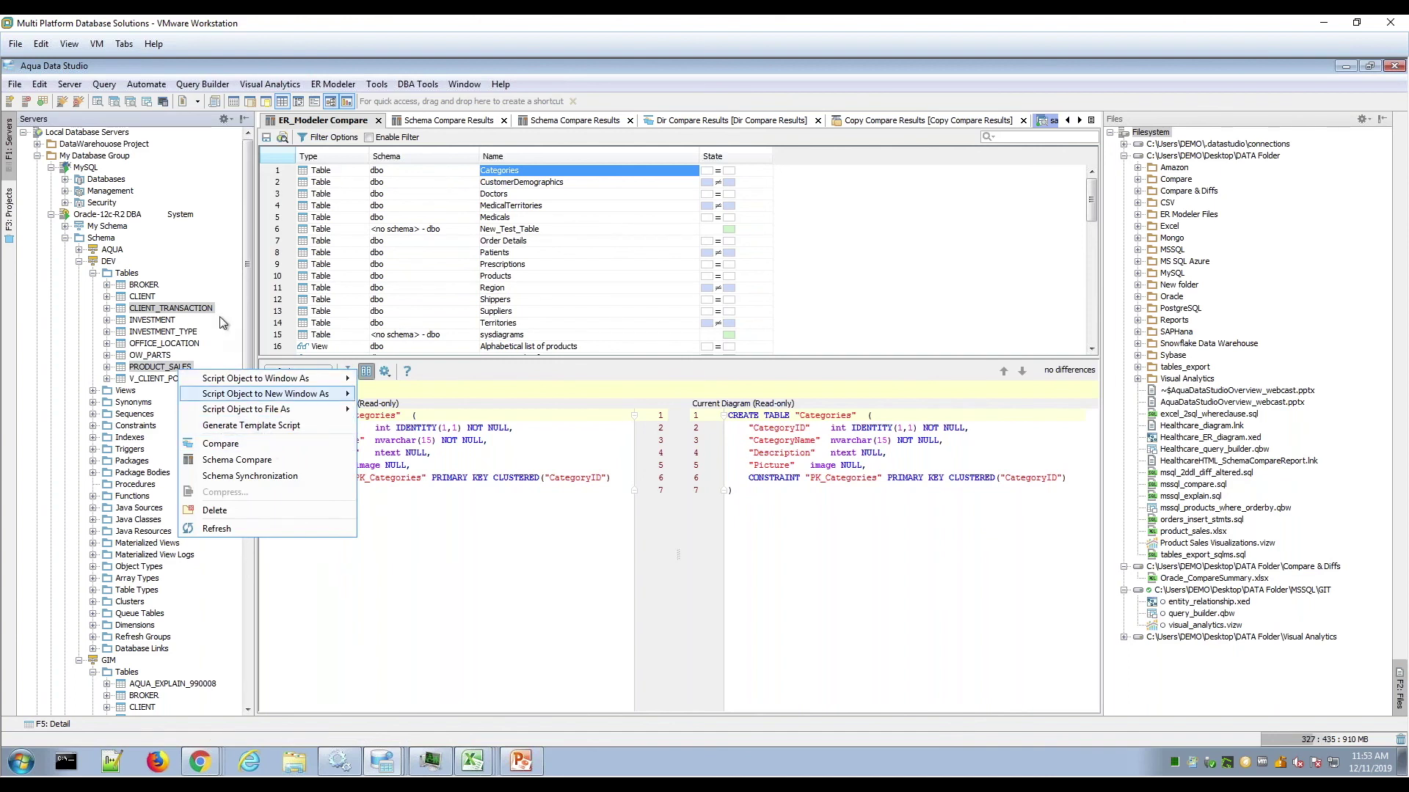
{"action": "left_click", "coordinate": [210, 311]}
{"action": "right_click", "coordinate": [210, 311]}
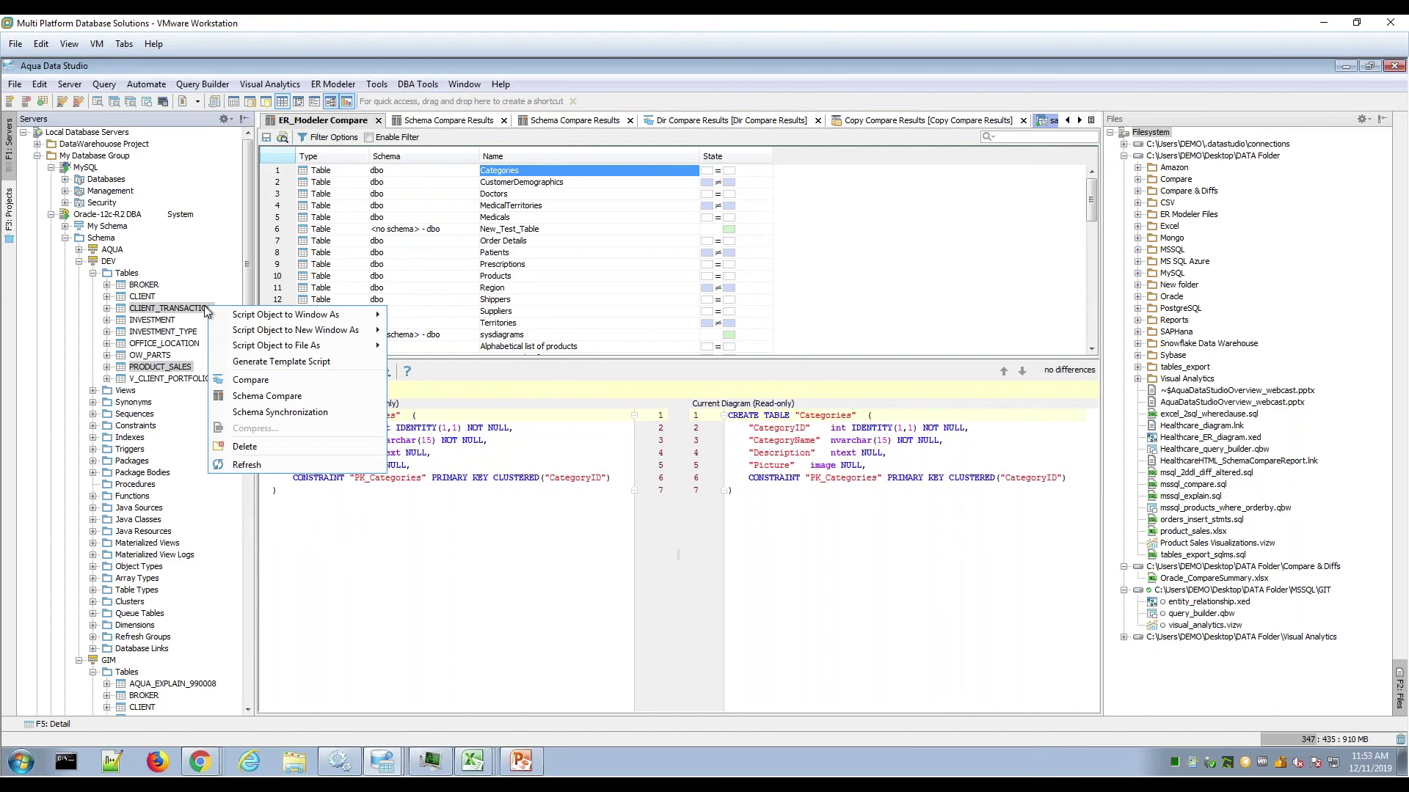
- View the commands for the DEV schema's BROKER table alone and for BROKER and OW_PARTS selected together
{"action": "left_click", "coordinate": [146, 285]}
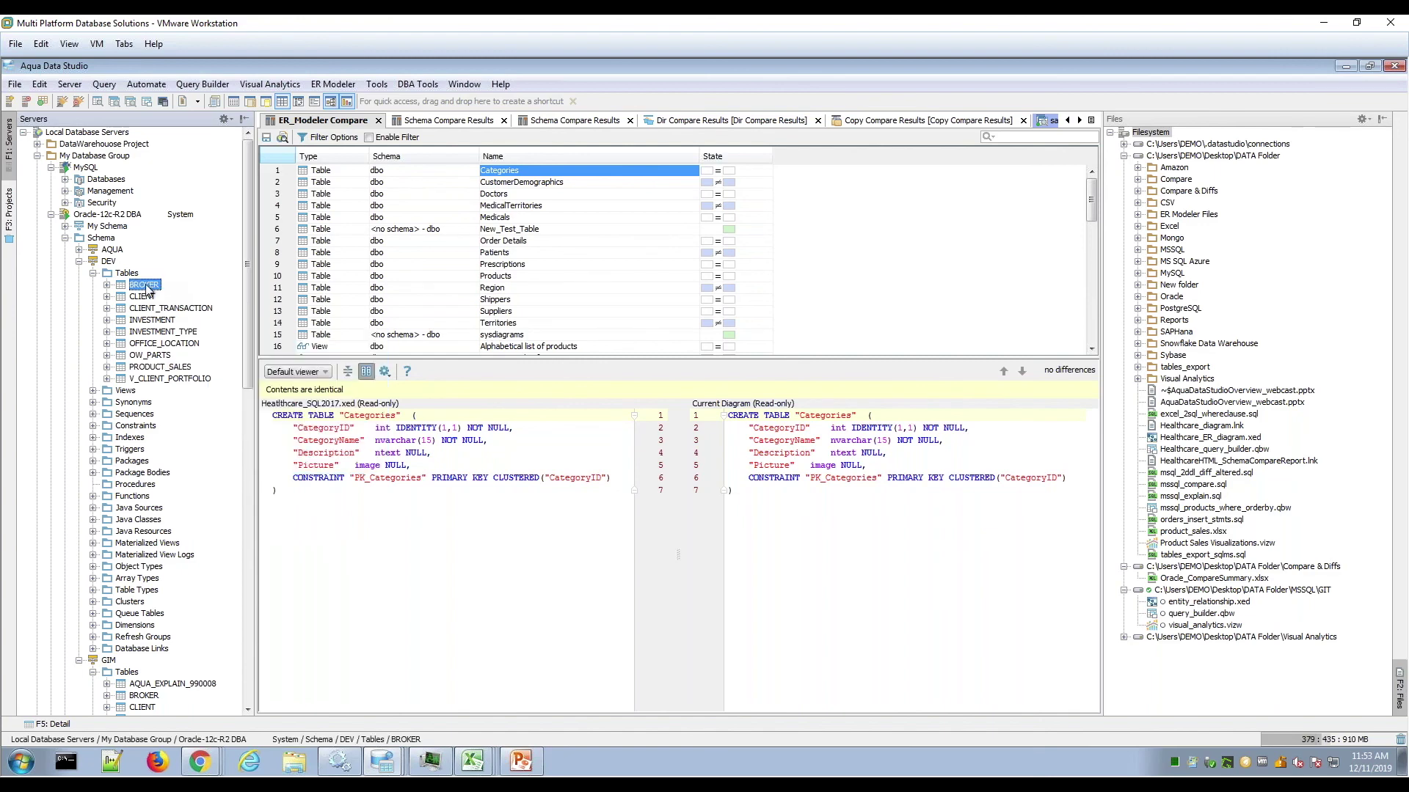
{"action": "right_click", "coordinate": [147, 288]}
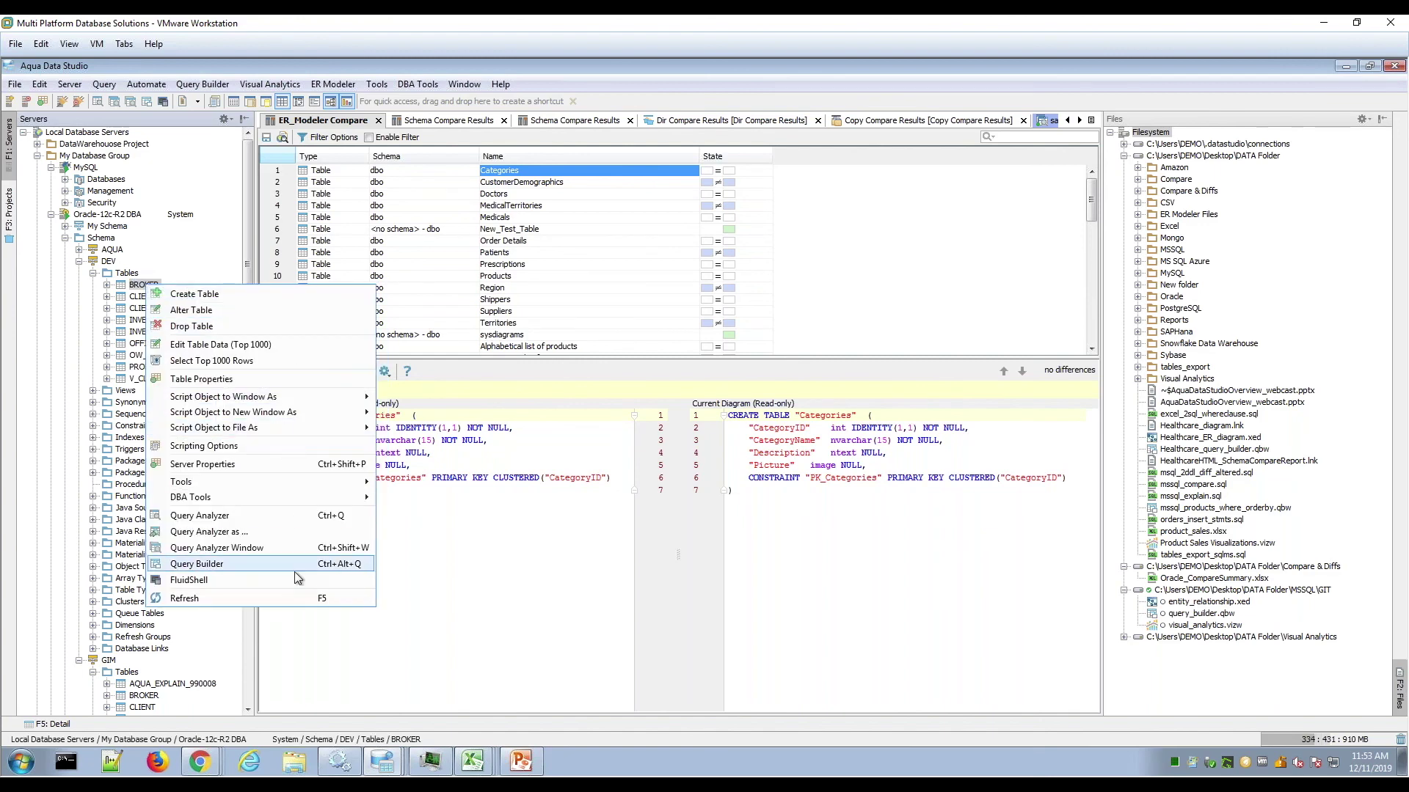
{"action": "left_click", "coordinate": [140, 358]}
{"action": "right_click", "coordinate": [138, 356]}
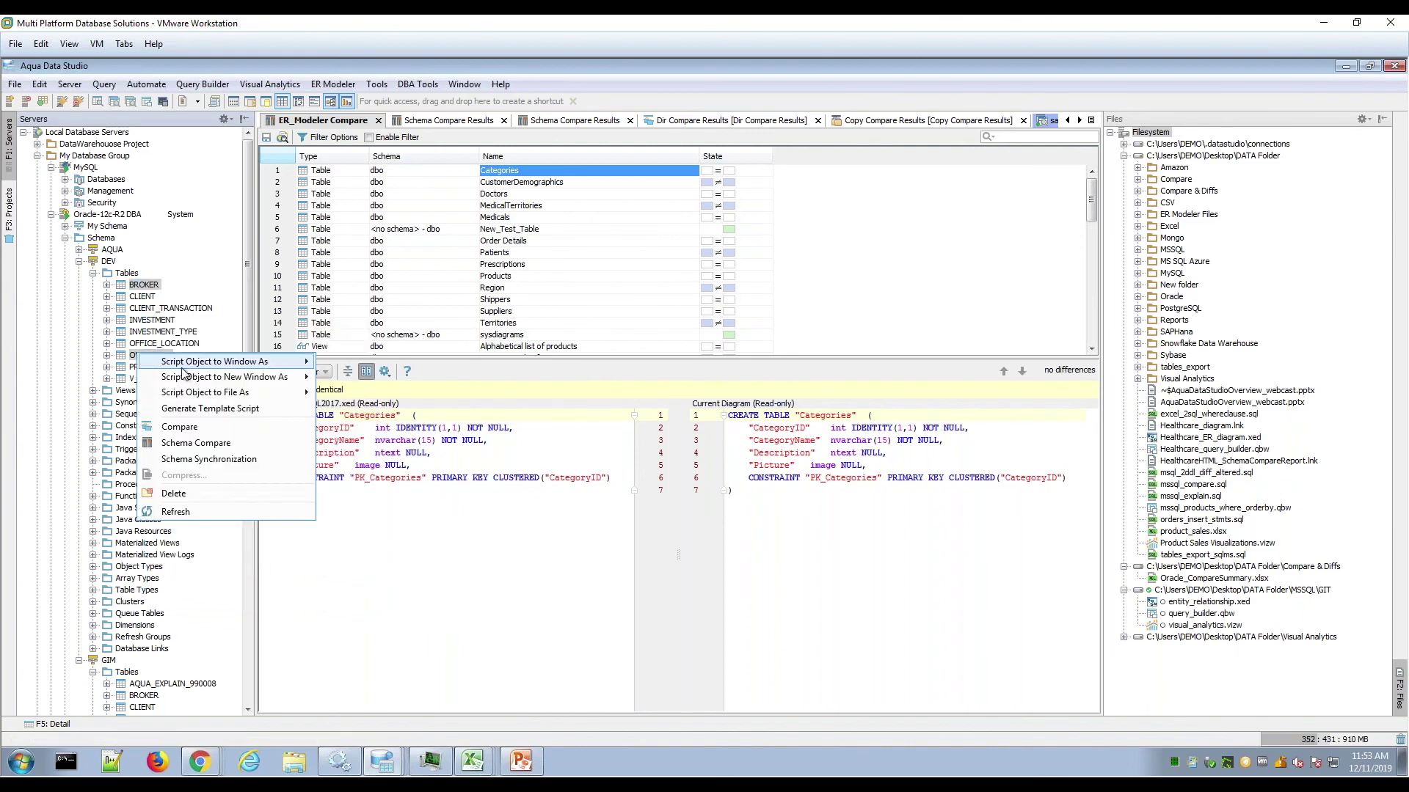
- Dismiss the table commands, collapse the DEV schema's Tables folder and open the About Aqua Data Studio information
{"action": "left_click", "coordinate": [270, 434]}
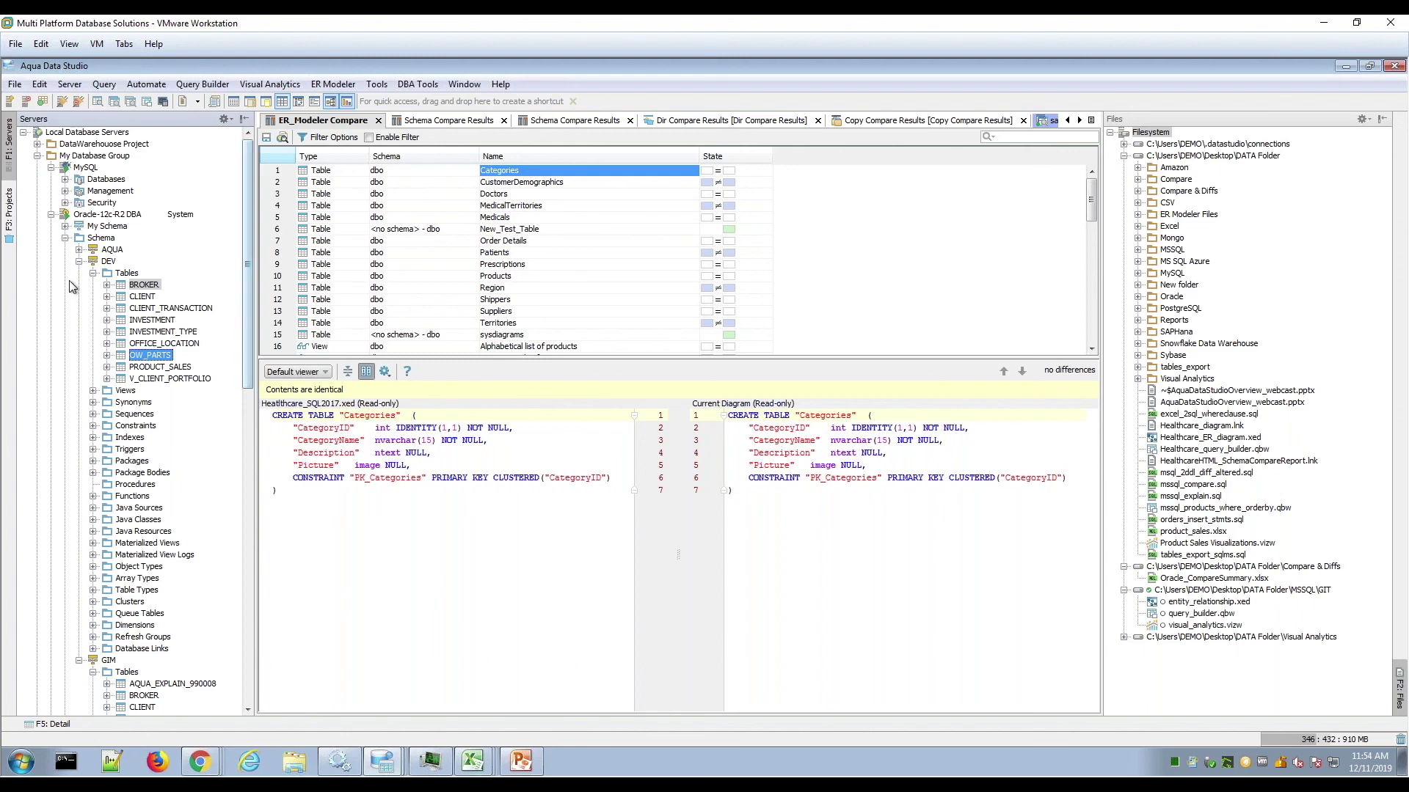
{"action": "left_click", "coordinate": [93, 273]}
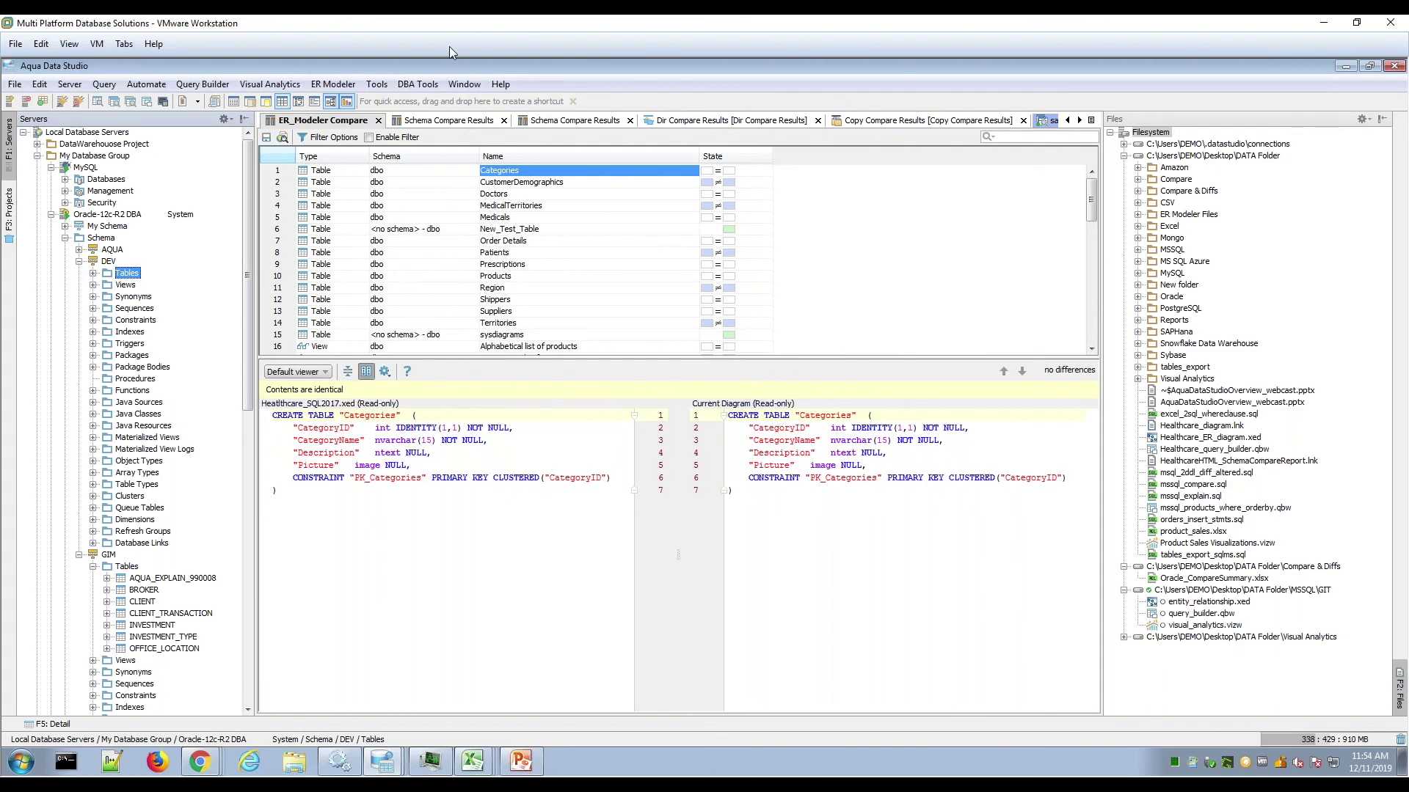
{"action": "left_click", "coordinate": [501, 84]}
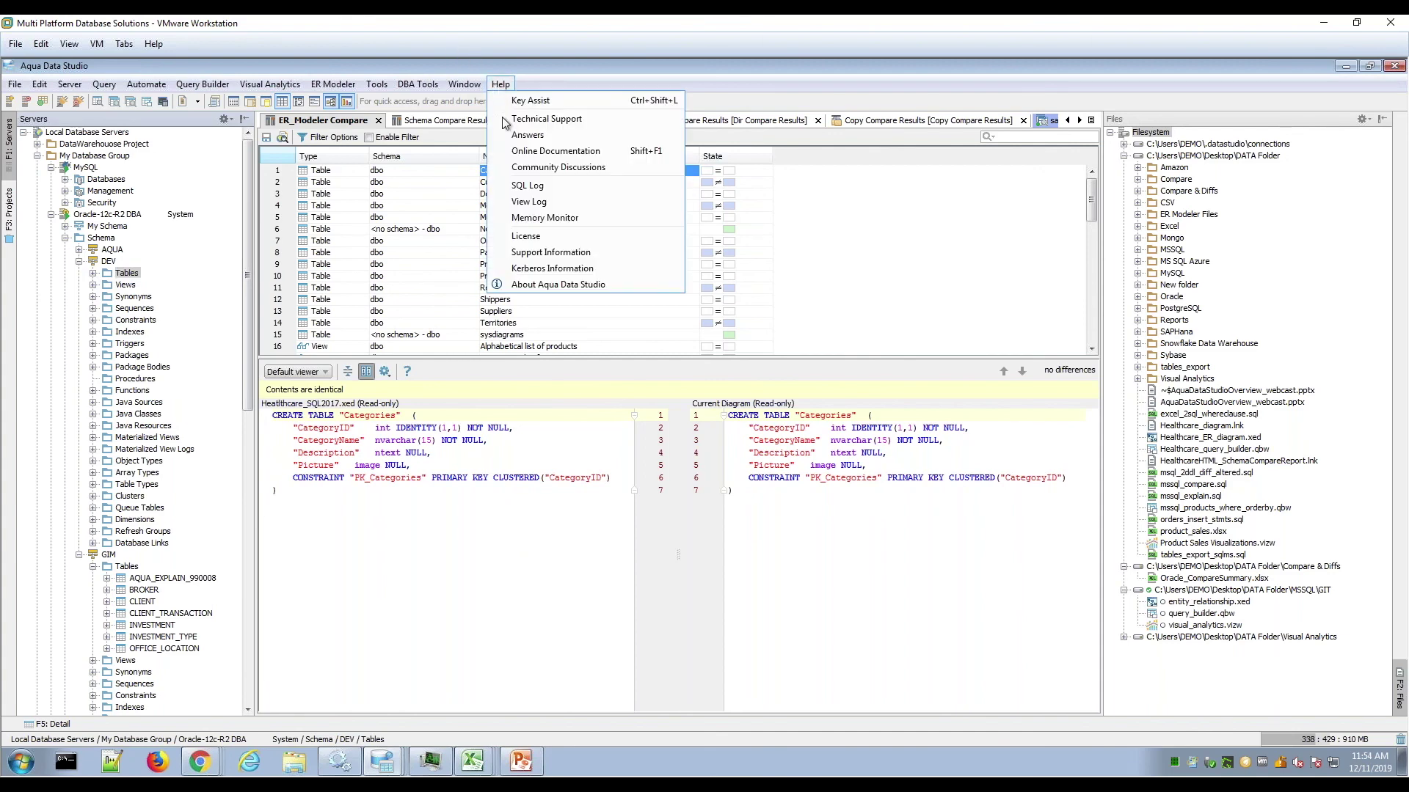
{"action": "left_click", "coordinate": [562, 284]}
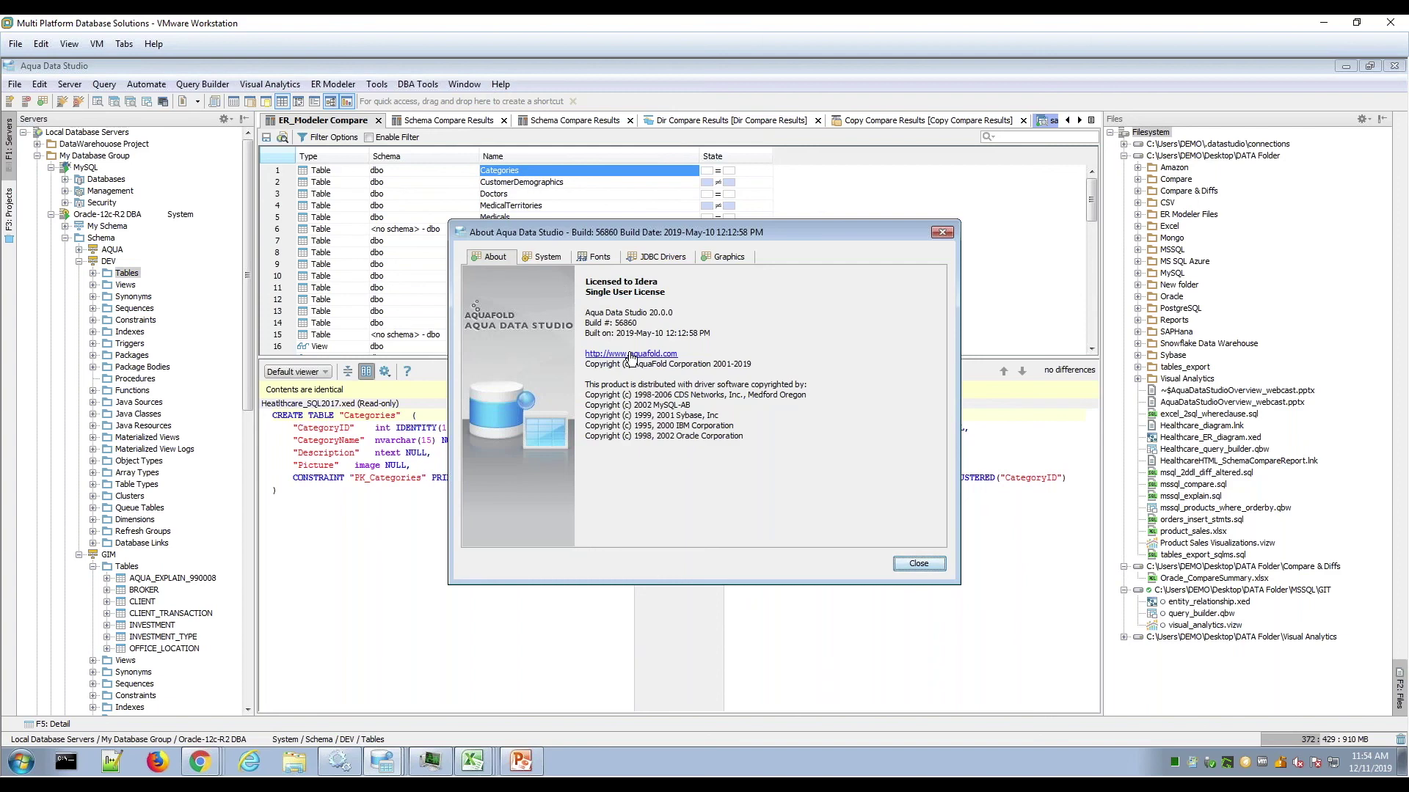
- Switch to the Chrome window with the Schema Compare report, go to the Aqua Data Studio product page and open its More Info overview
{"action": "mouse_move", "coordinate": [203, 770]}
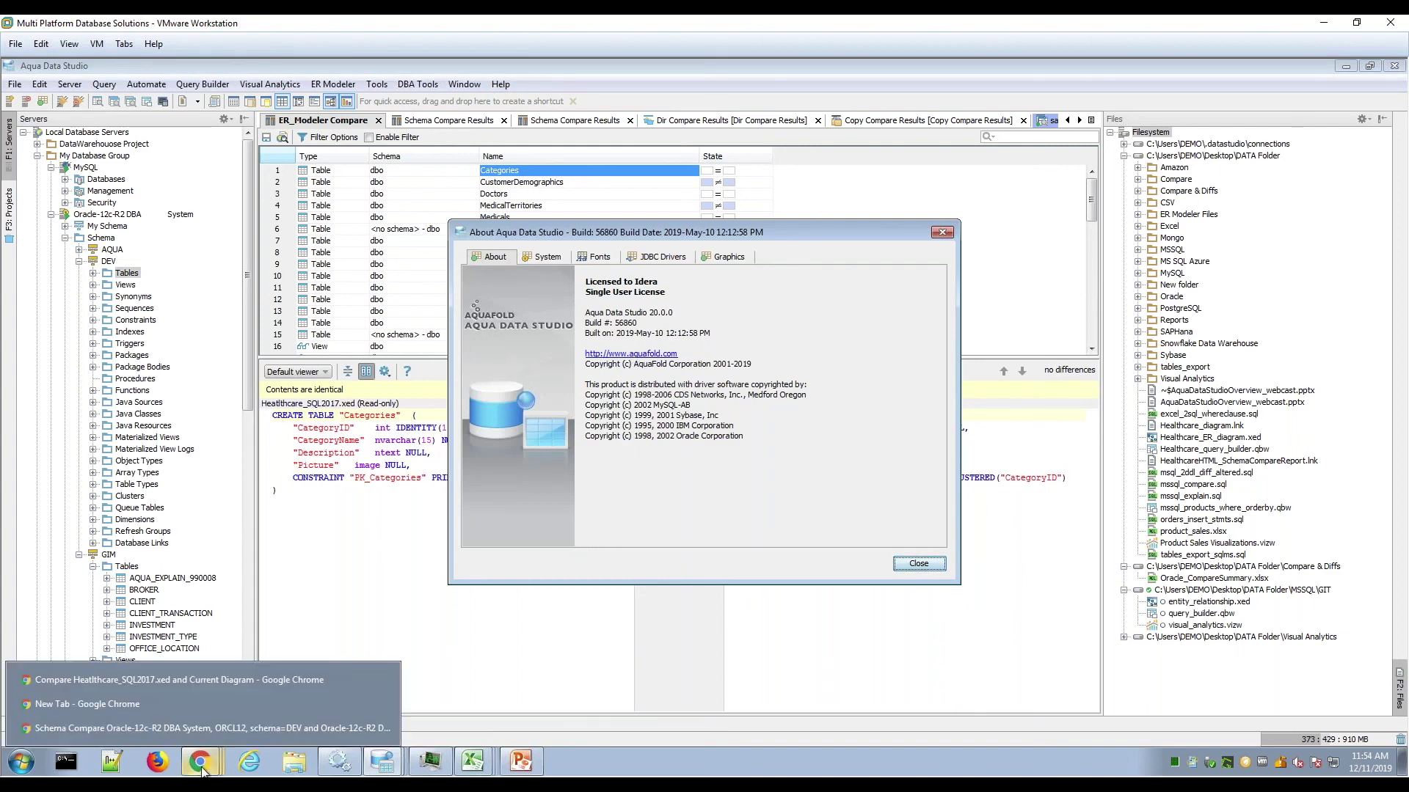
{"action": "left_click", "coordinate": [209, 727]}
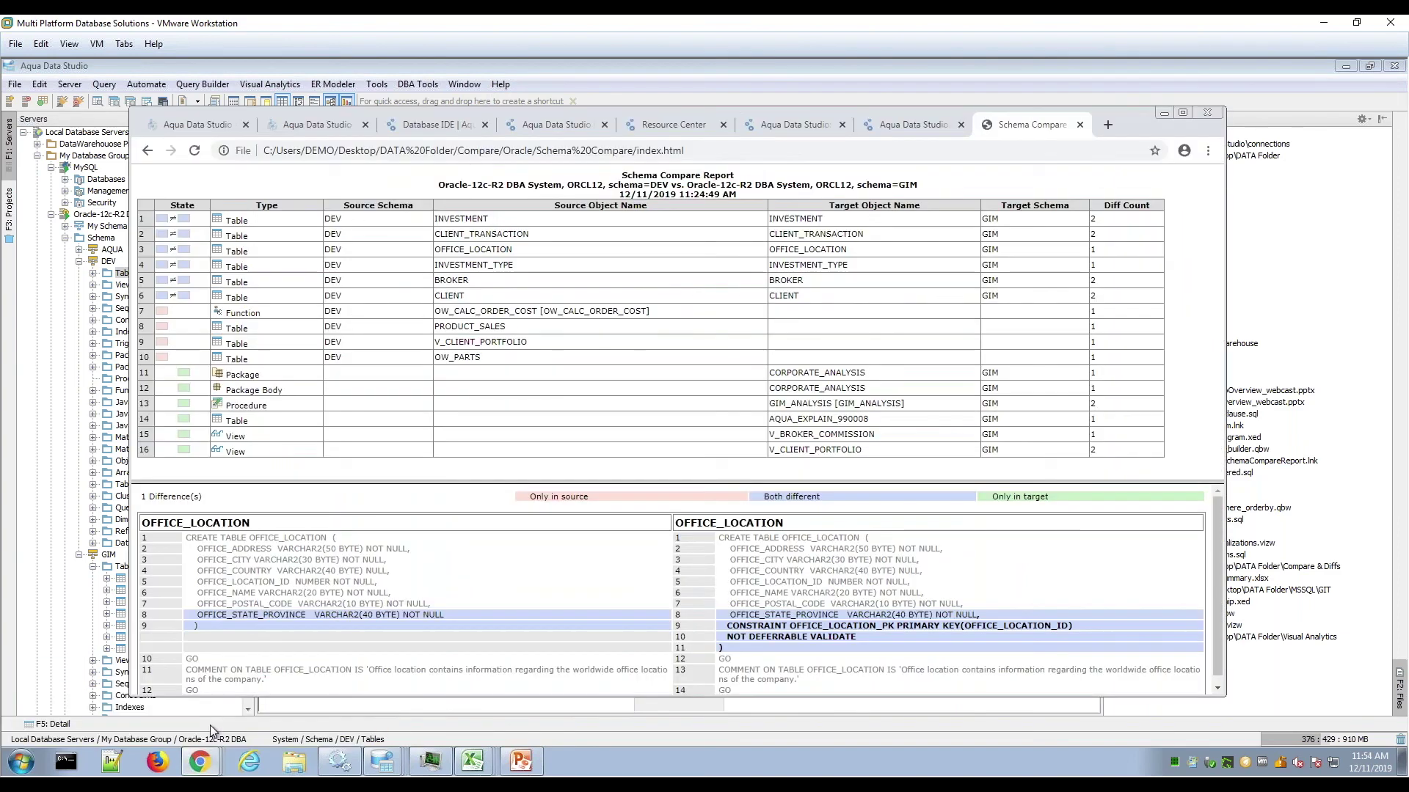
{"action": "left_click", "coordinate": [540, 128]}
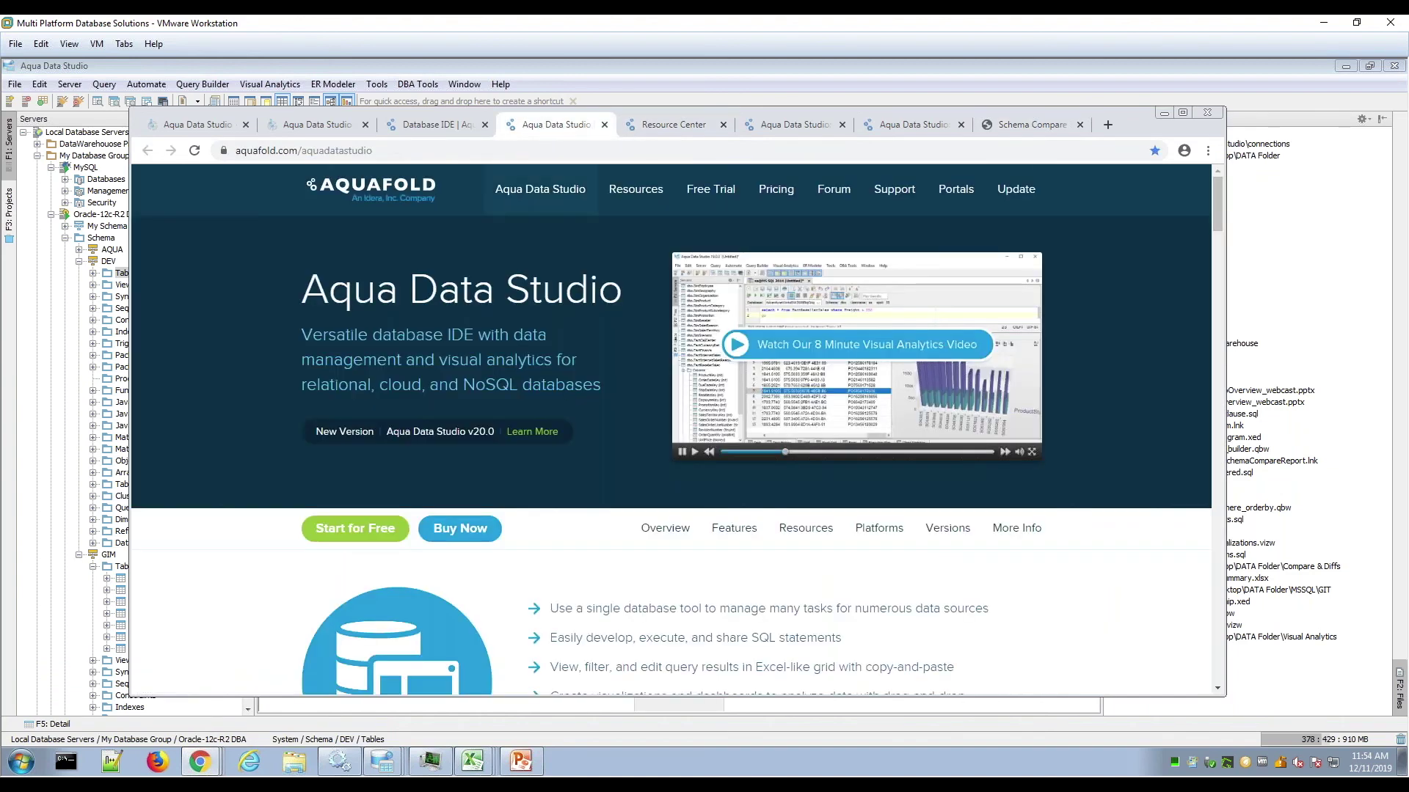
{"action": "left_click", "coordinate": [1020, 528]}
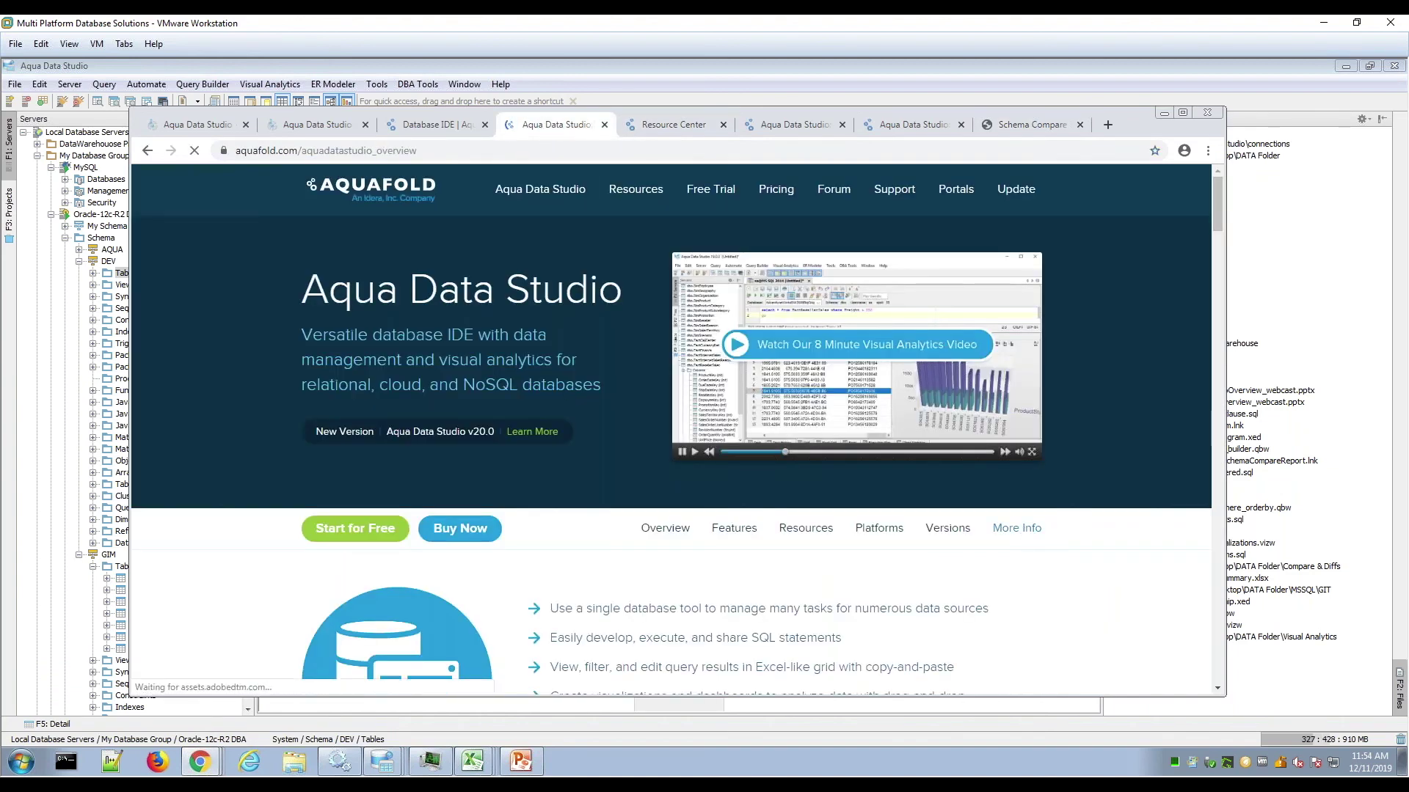
- Look through the feature overview for the comparison tools and open the Schema Compare with Synchronization and Data Compare page
{"action": "scroll", "coordinate": [937, 400], "scroll_direction": "down", "scroll_amount": 10}
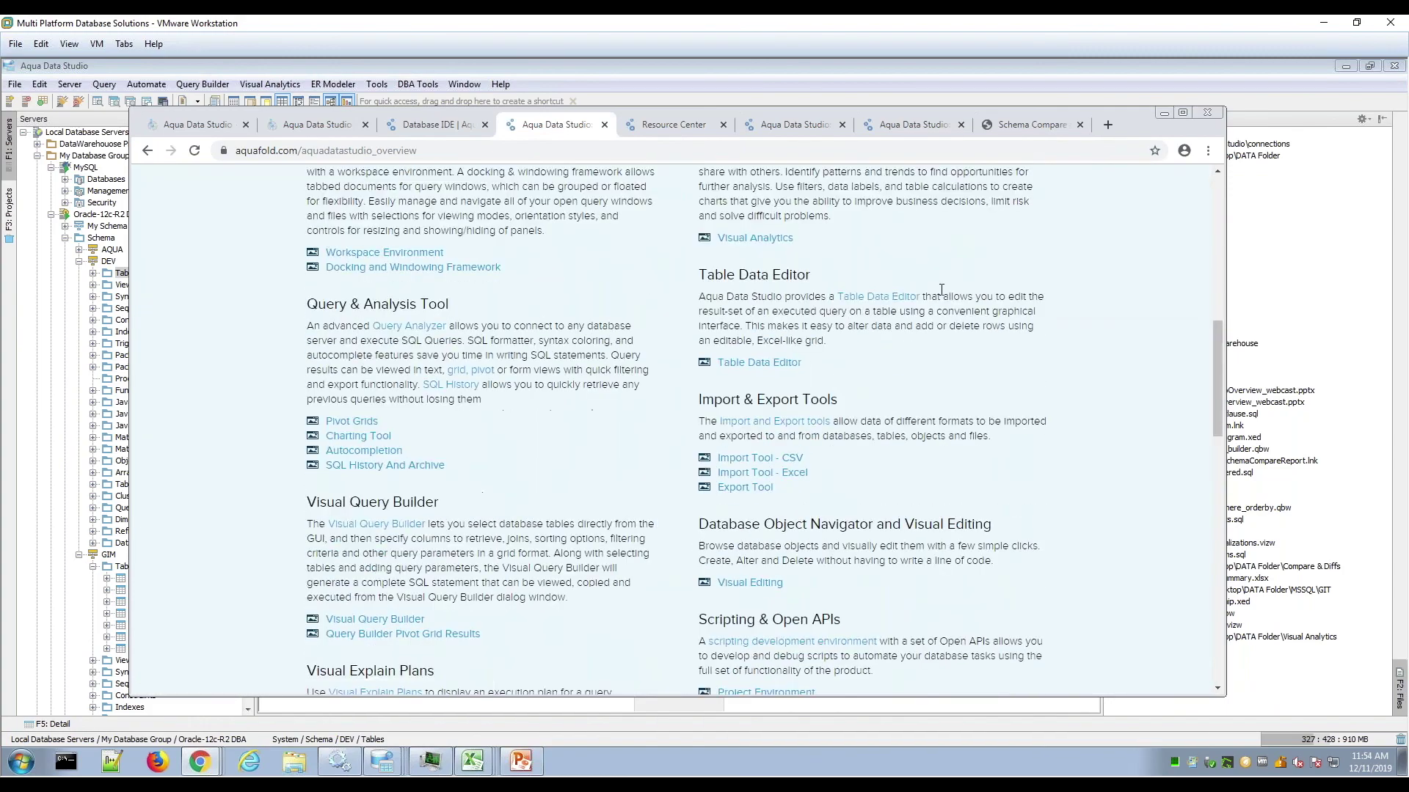
{"action": "scroll", "coordinate": [957, 371], "scroll_direction": "down", "scroll_amount": 3}
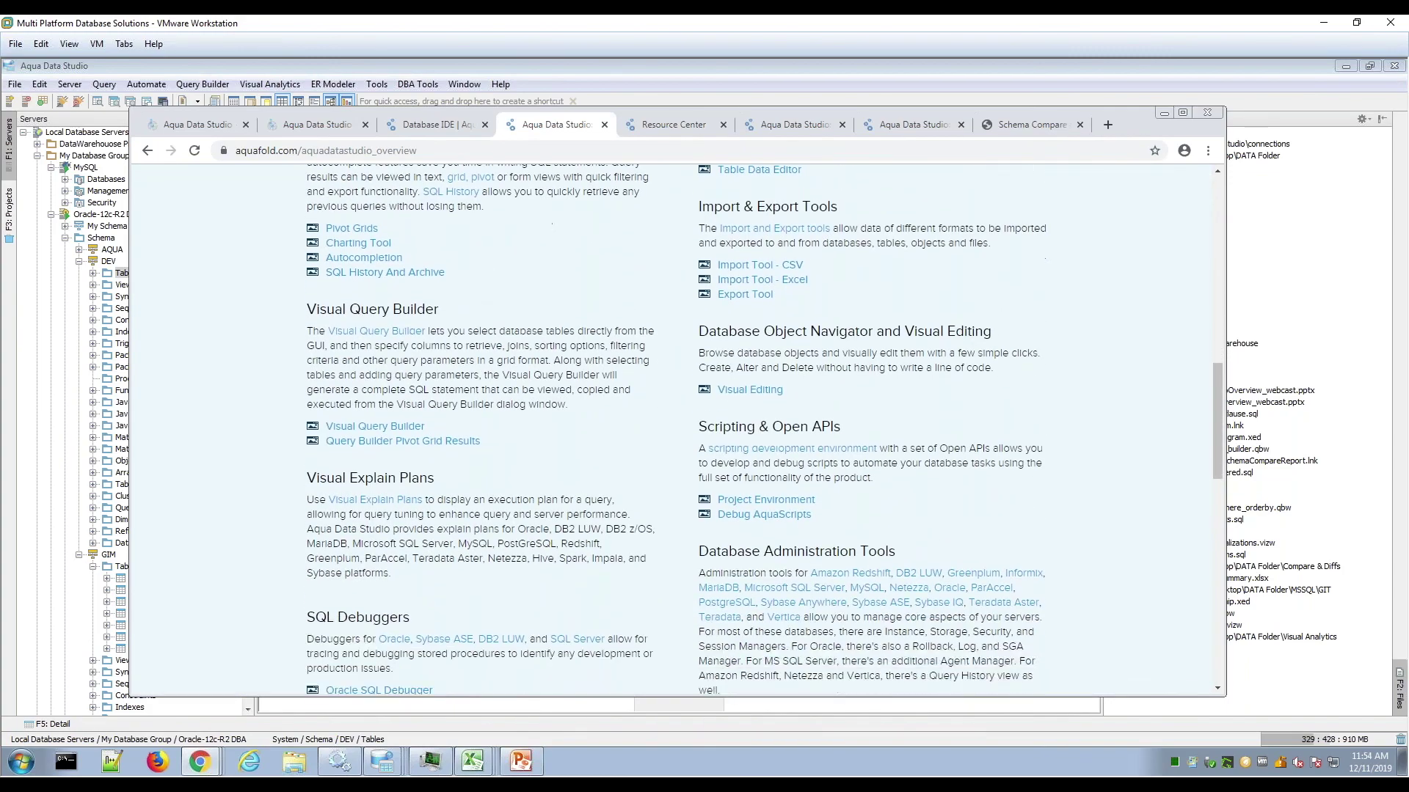
{"action": "scroll", "coordinate": [477, 418], "scroll_direction": "down", "scroll_amount": 6}
{"action": "scroll", "coordinate": [477, 418], "scroll_direction": "up", "scroll_amount": 8}
{"action": "scroll", "coordinate": [604, 383], "scroll_direction": "down", "scroll_amount": 8}
{"action": "left_click", "coordinate": [761, 438]}
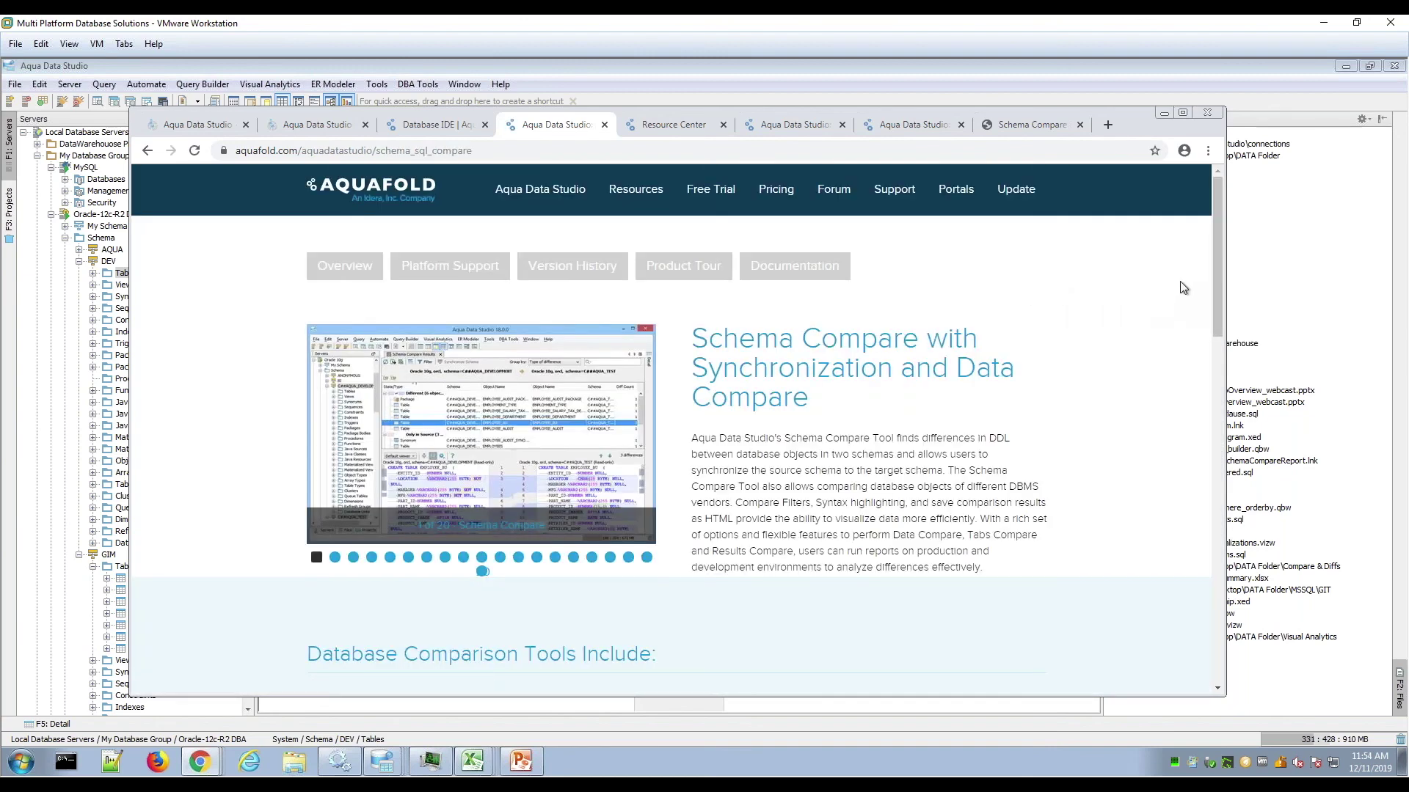
- Review the Database Comparison Tools section of the web page, return to Aqua Data Studio and close the About information
{"action": "left_click_drag", "start_coordinate": [1217, 272], "coordinate": [1195, 408]}
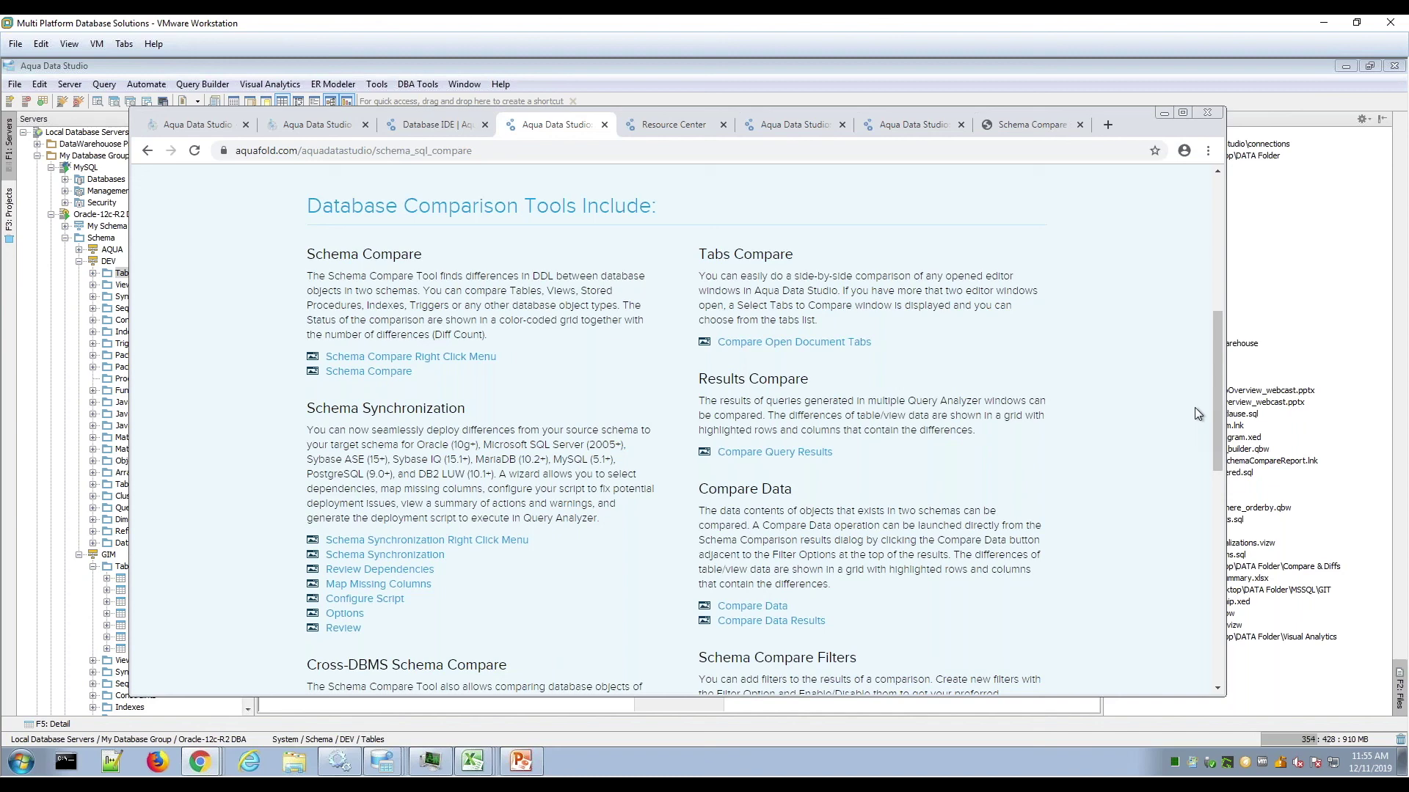
{"action": "scroll", "coordinate": [1217, 327], "scroll_direction": "up", "scroll_amount": 6}
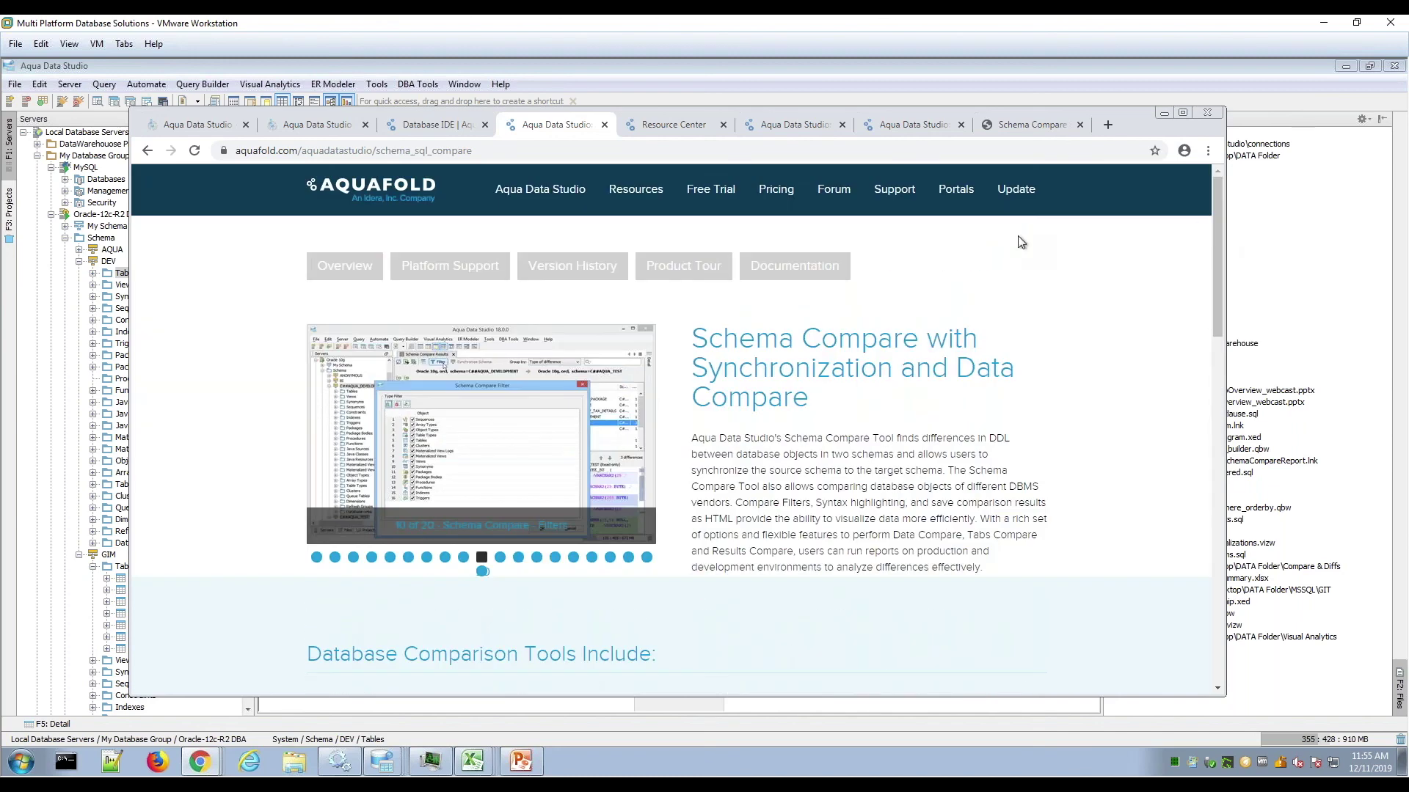
{"action": "left_click", "coordinate": [634, 195]}
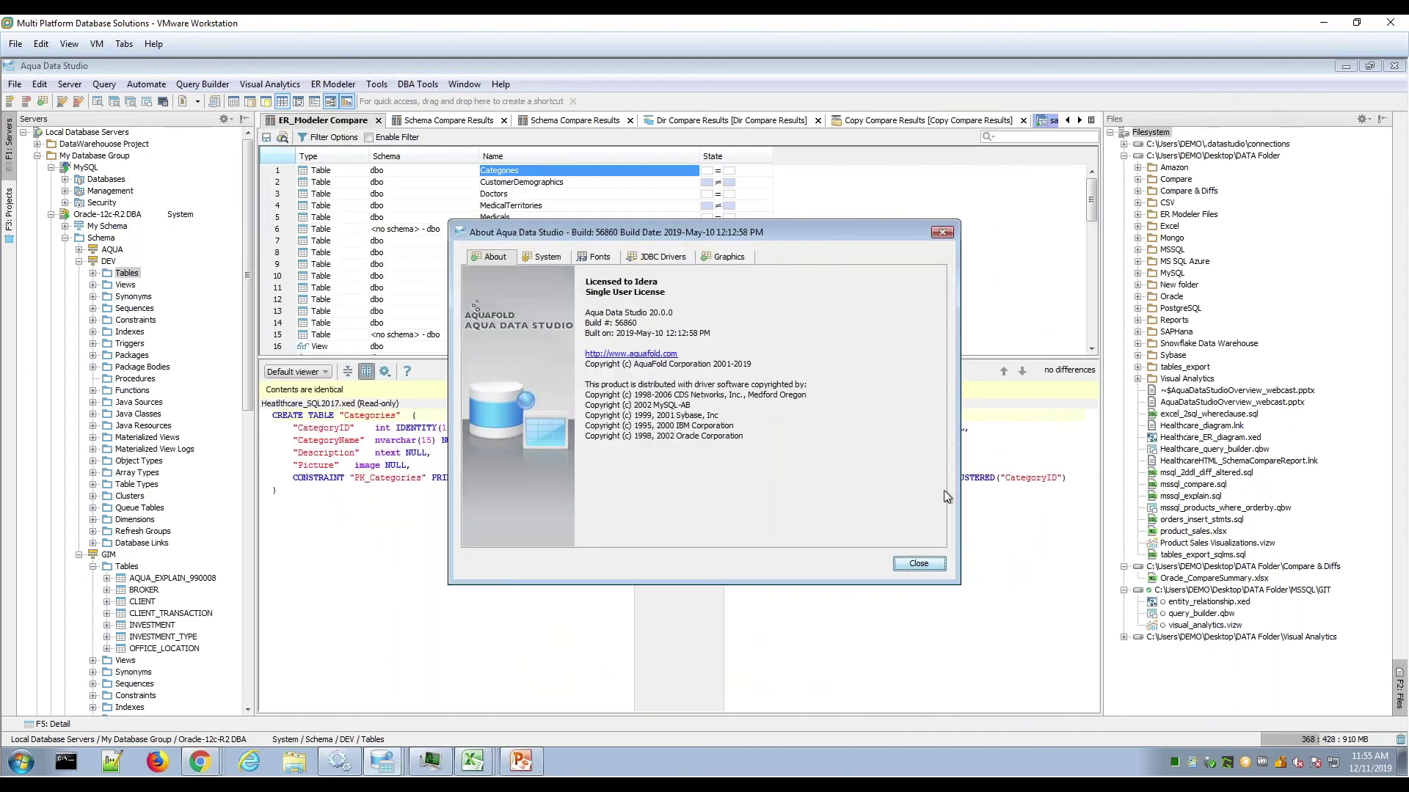
{"action": "left_click", "coordinate": [919, 568]}
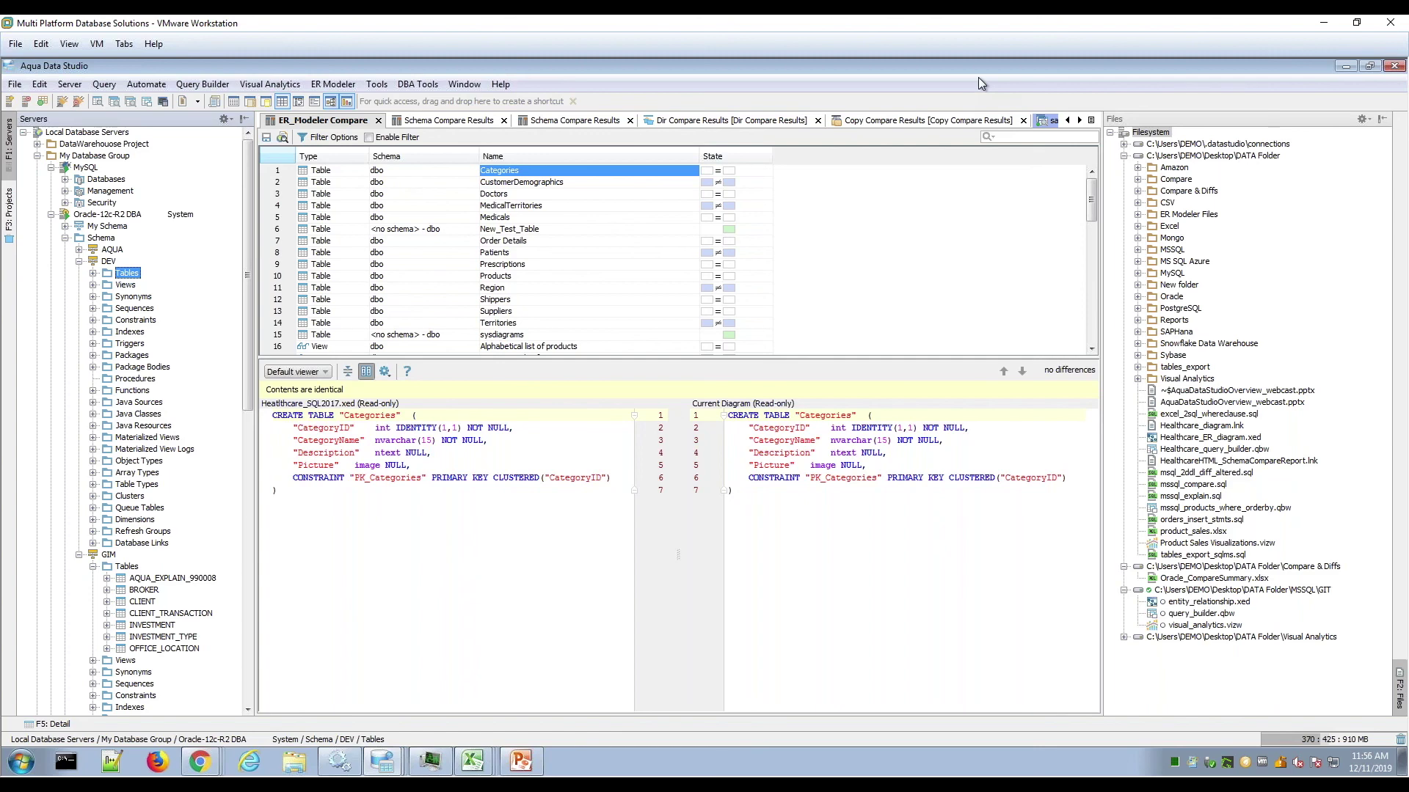
- Revisit client_info_gim.sql and the Healthcare schema comparison, and bring up the Oracle DEV-to-GIM schema comparison results
{"action": "left_click", "coordinate": [1090, 120]}
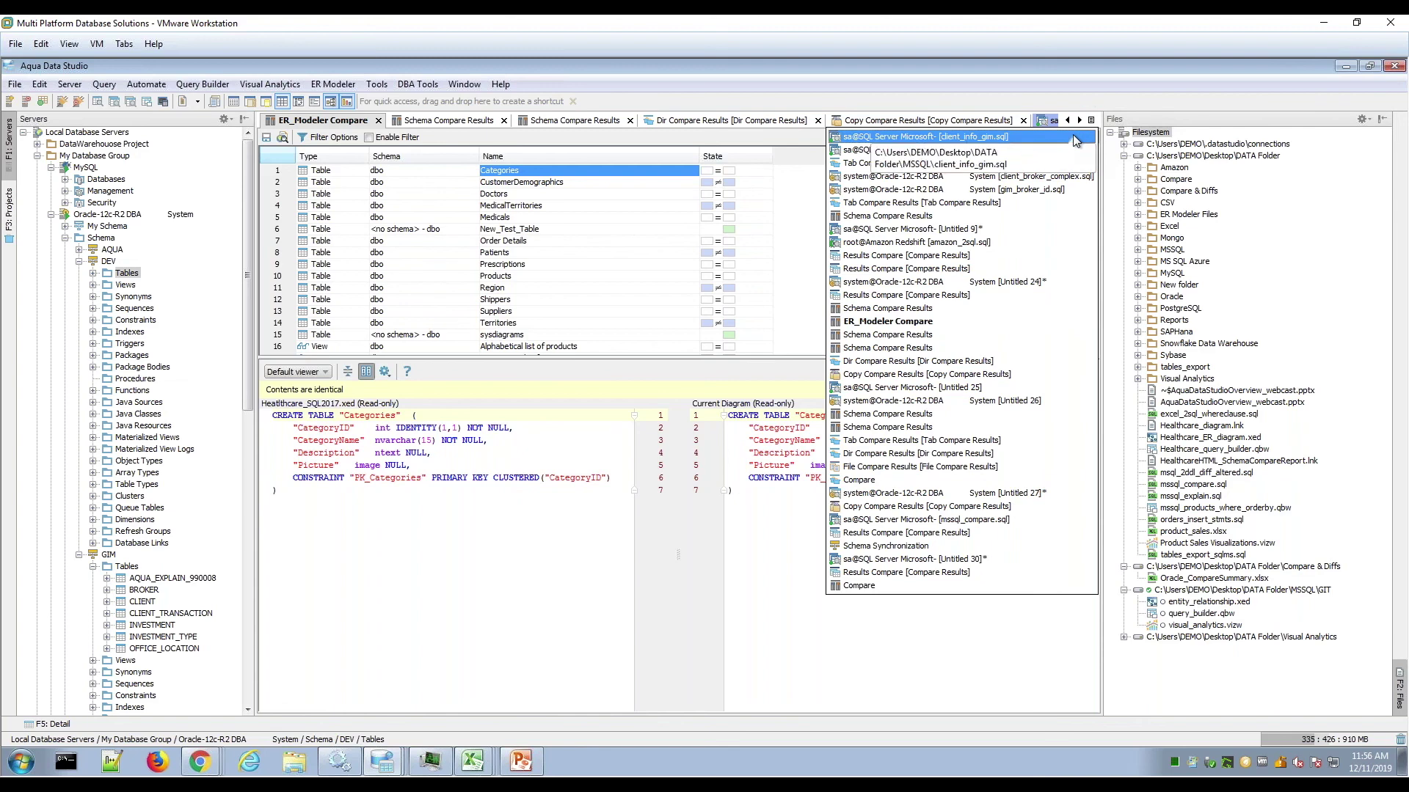
{"action": "left_click", "coordinate": [1075, 138]}
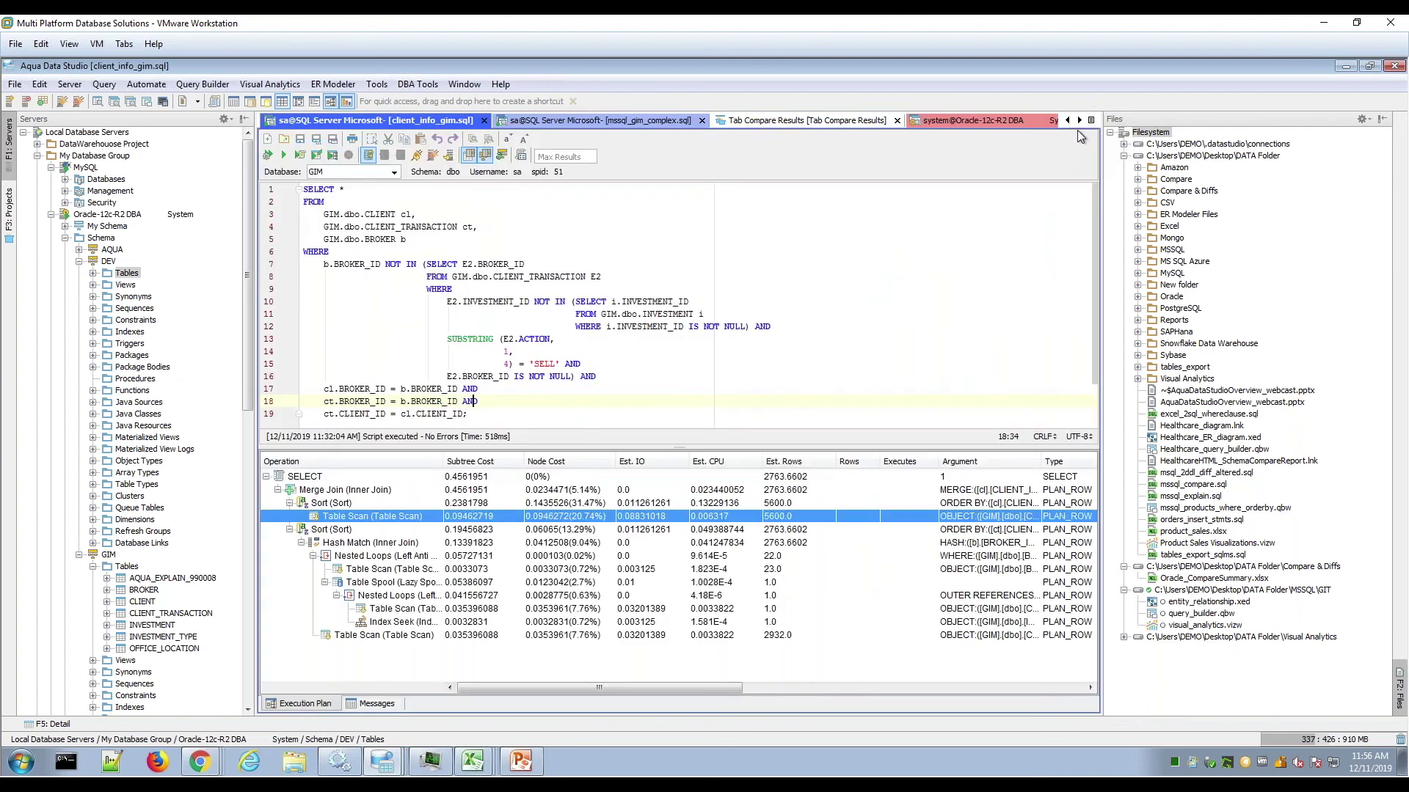
{"action": "left_click", "coordinate": [1091, 120]}
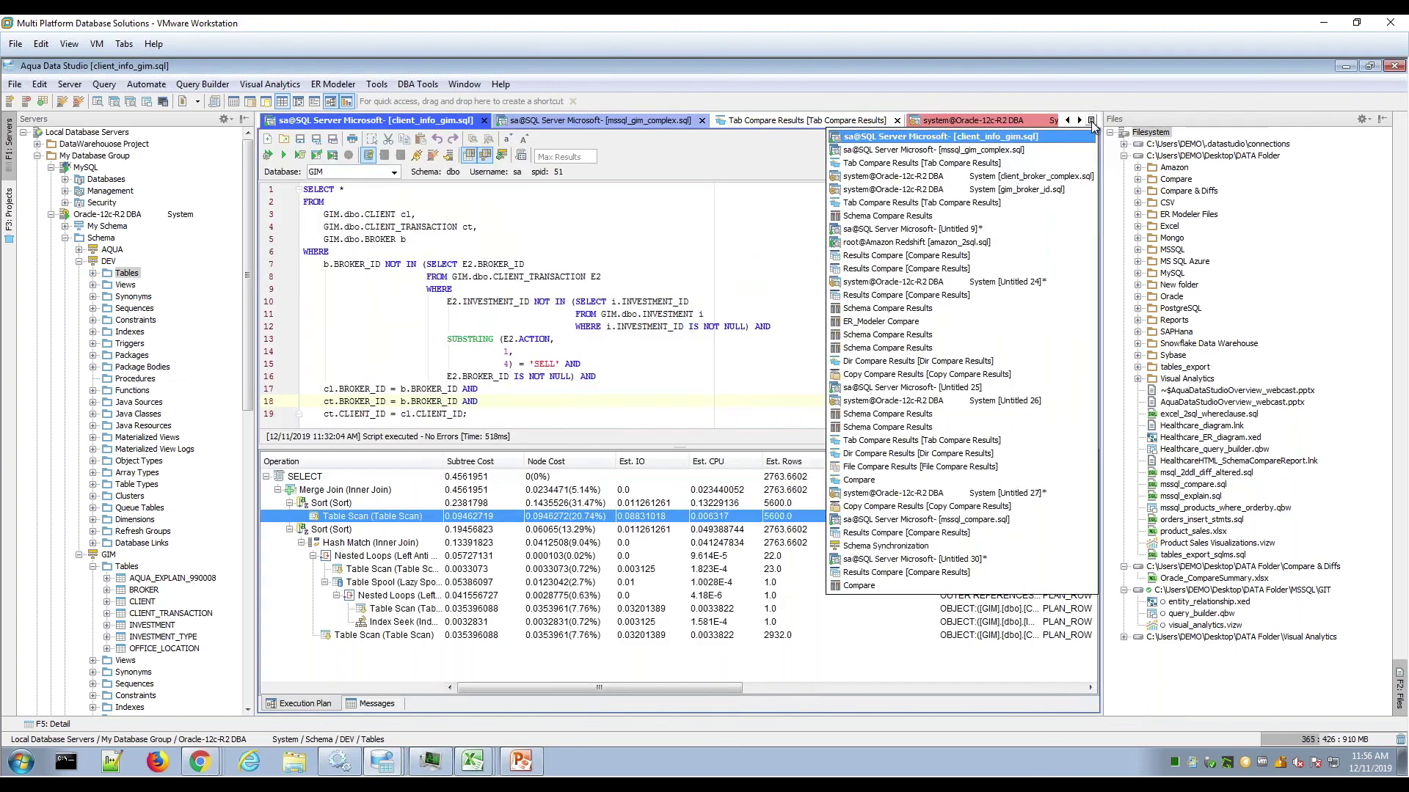
{"action": "left_click", "coordinate": [1006, 333]}
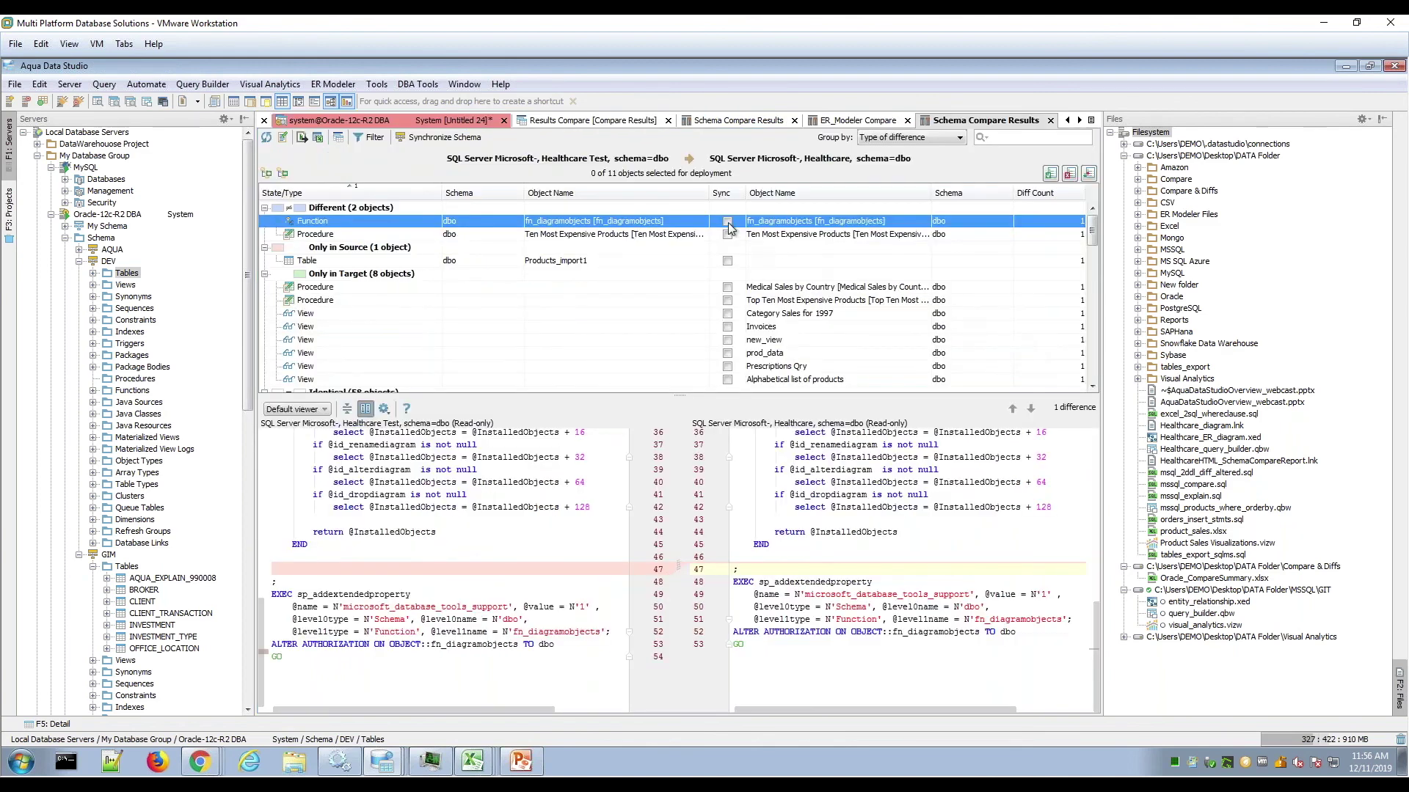
{"action": "left_click", "coordinate": [1091, 120]}
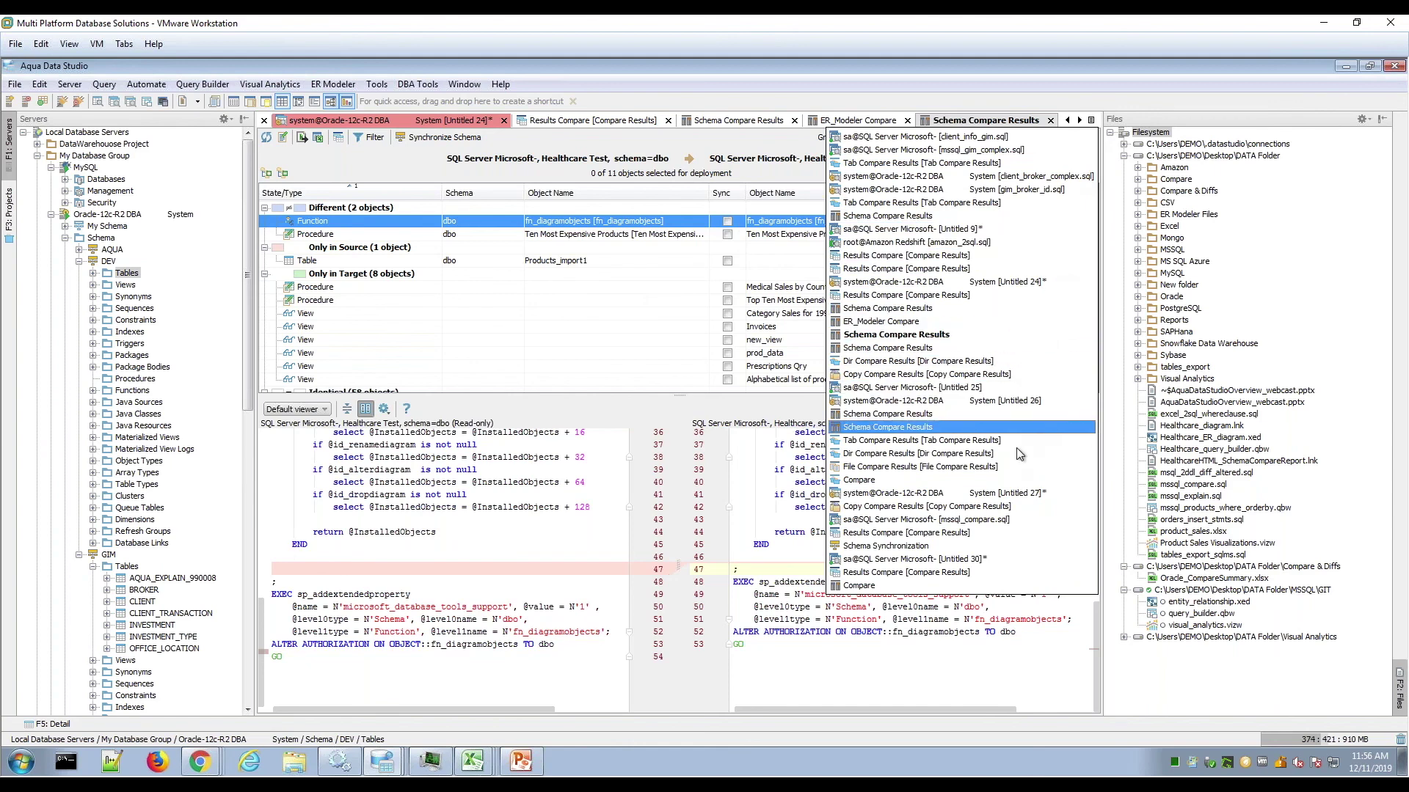
{"action": "left_click", "coordinate": [1015, 429]}
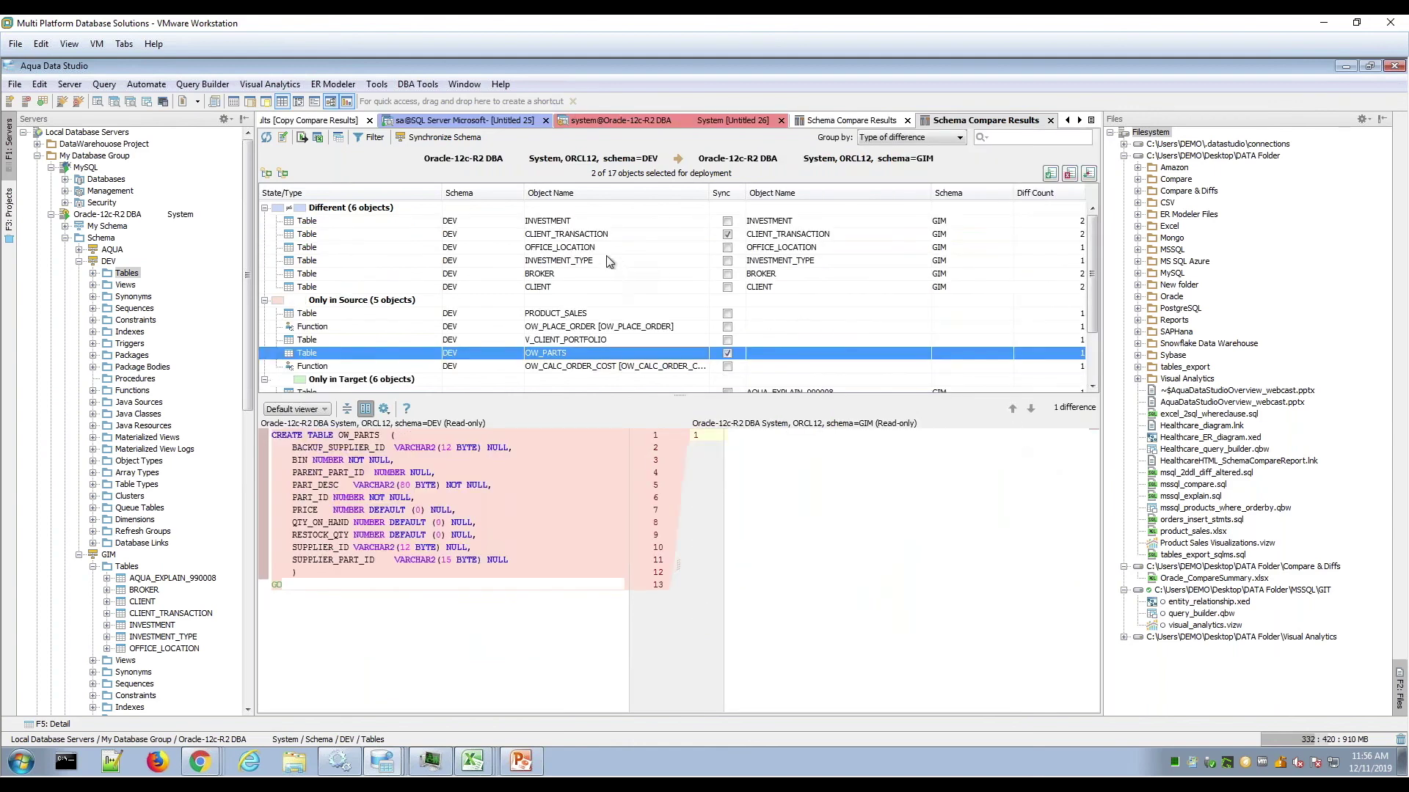
- Examine the DDL differences for OFFICE_LOCATION and CLIENT_TRANSACTION, highlighting the primary key constraint lines in the GIM version
{"action": "left_click", "coordinate": [575, 250]}
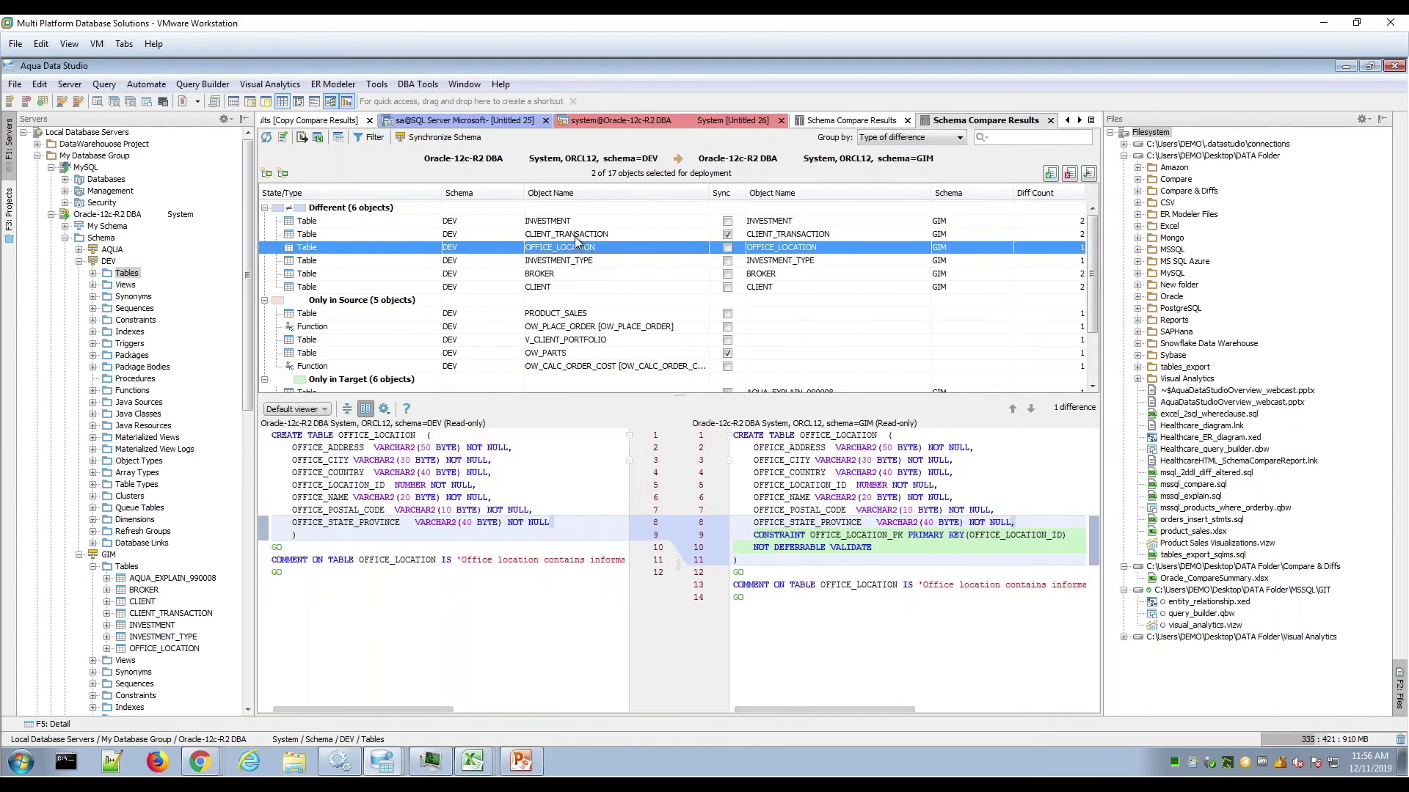
{"action": "left_click", "coordinate": [572, 236]}
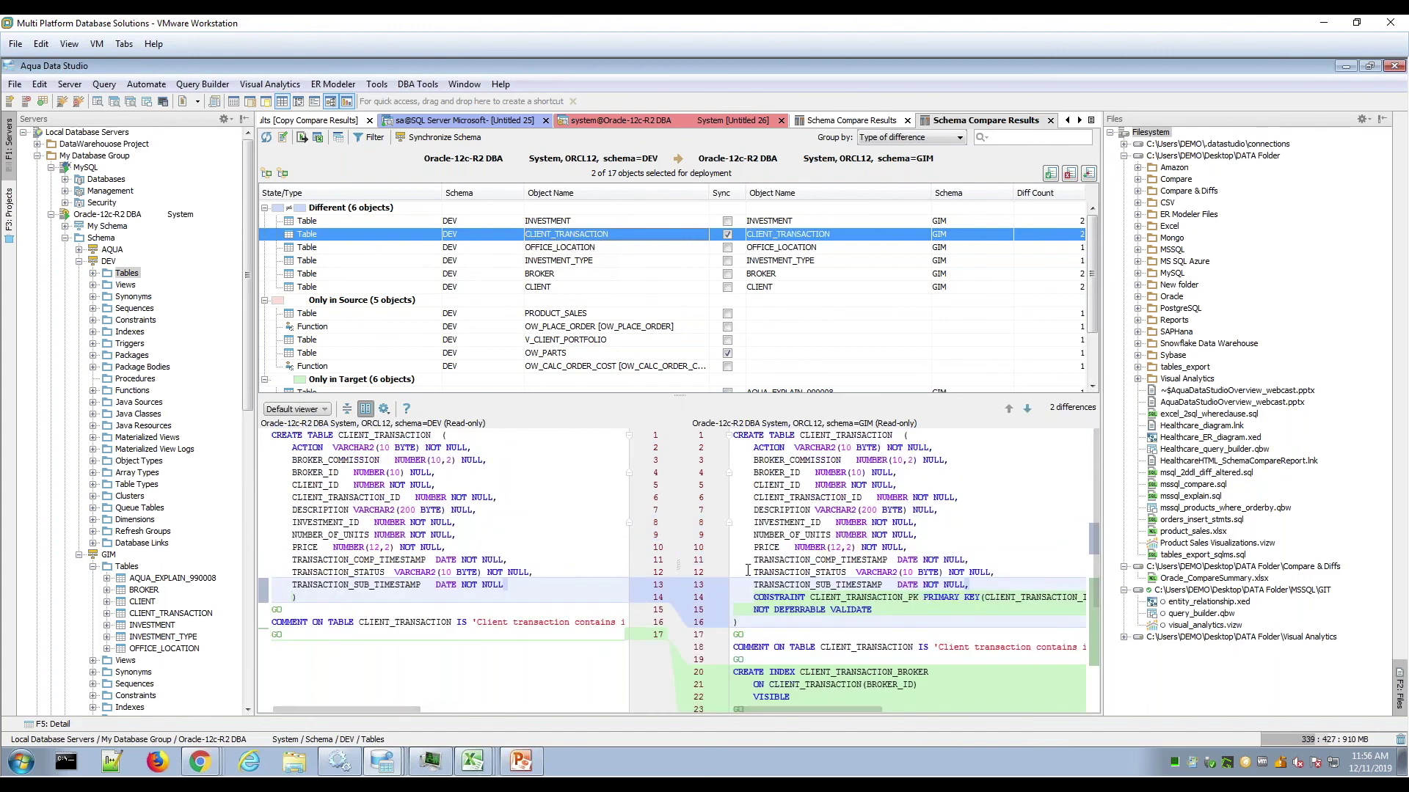
{"action": "left_click_drag", "start_coordinate": [754, 585], "coordinate": [770, 636]}
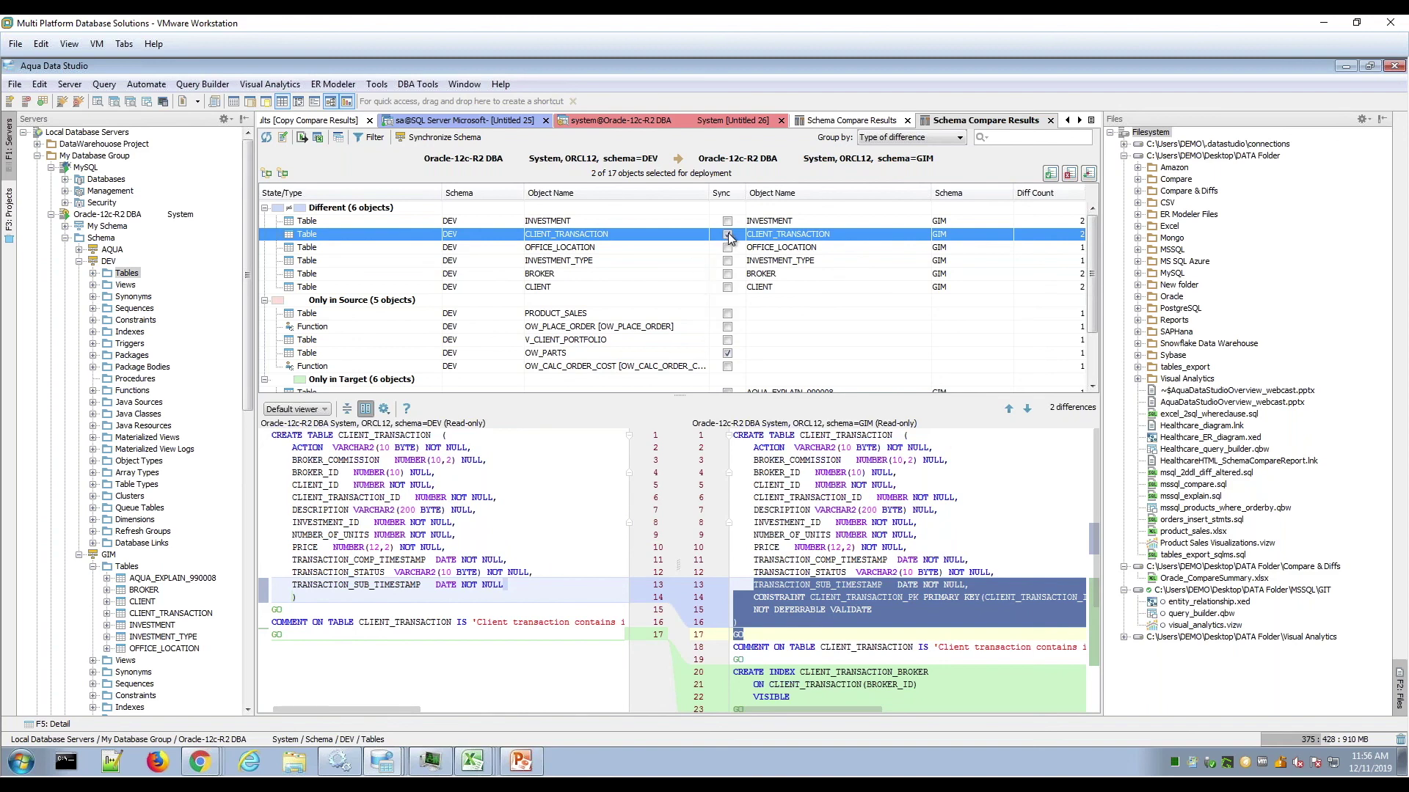
- Leave only CLIENT_TRANSACTION marked for synchronization and generate the schema synchronization deployment script from DEV to GIM
{"action": "left_click", "coordinate": [726, 353]}
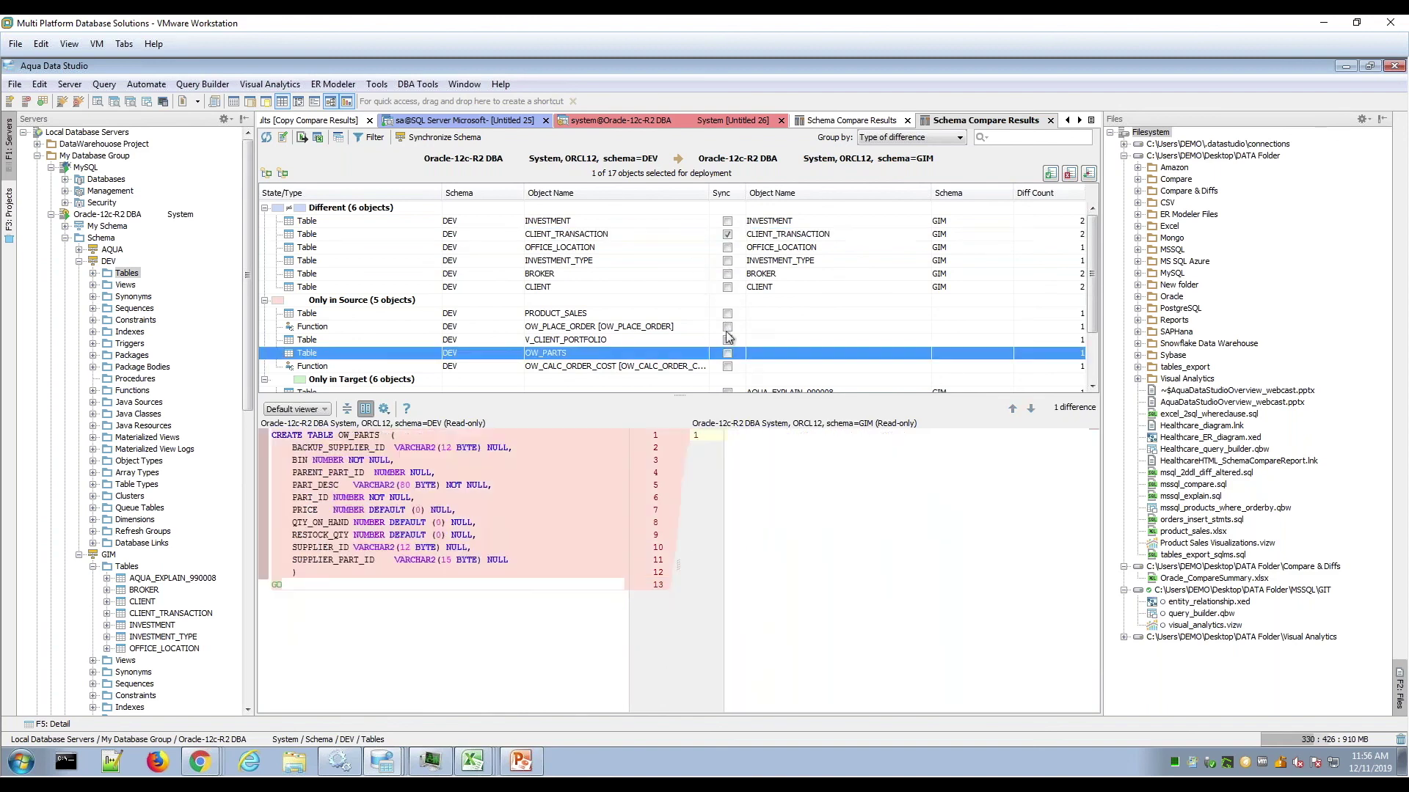
{"action": "left_click", "coordinate": [727, 234]}
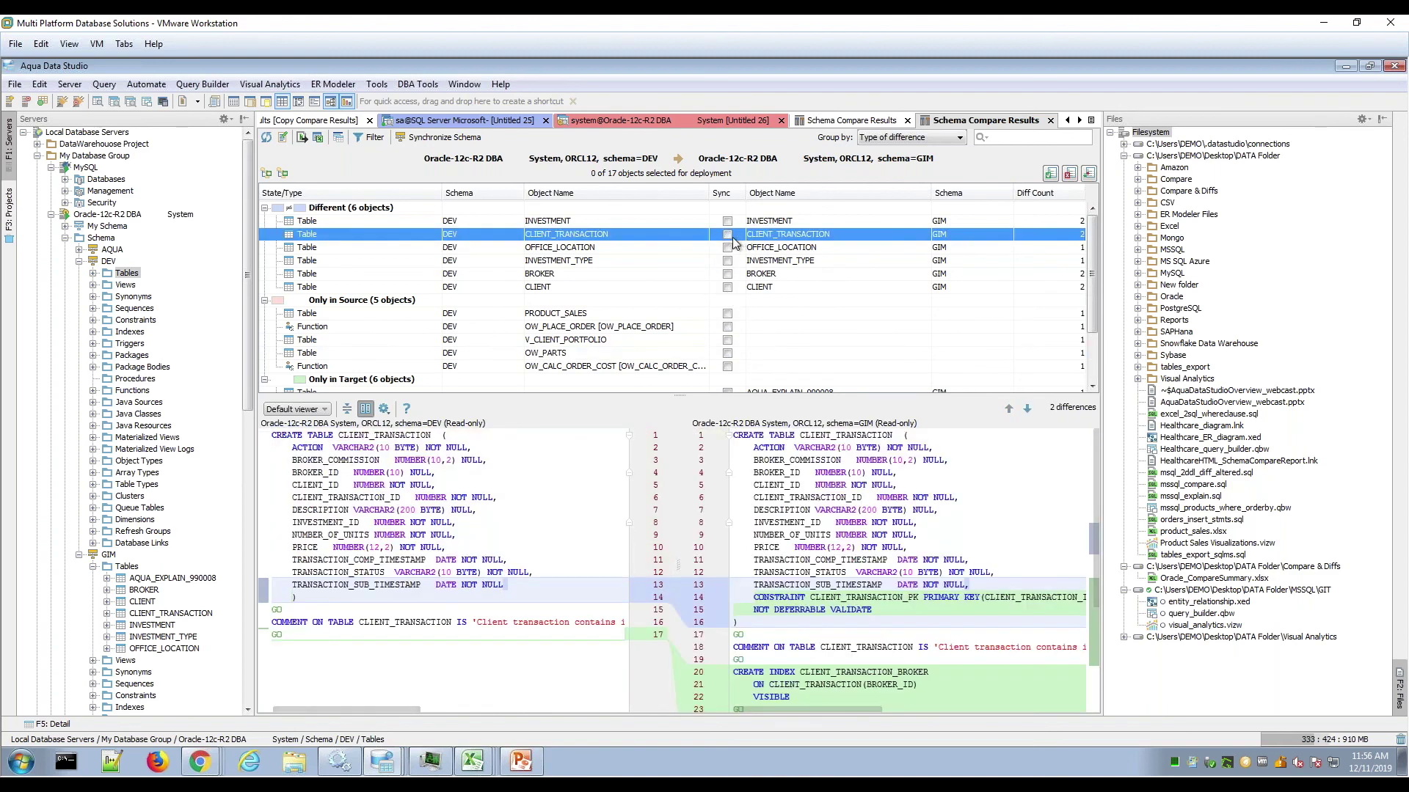
{"action": "left_click", "coordinate": [728, 238]}
{"action": "left_click", "coordinate": [434, 137]}
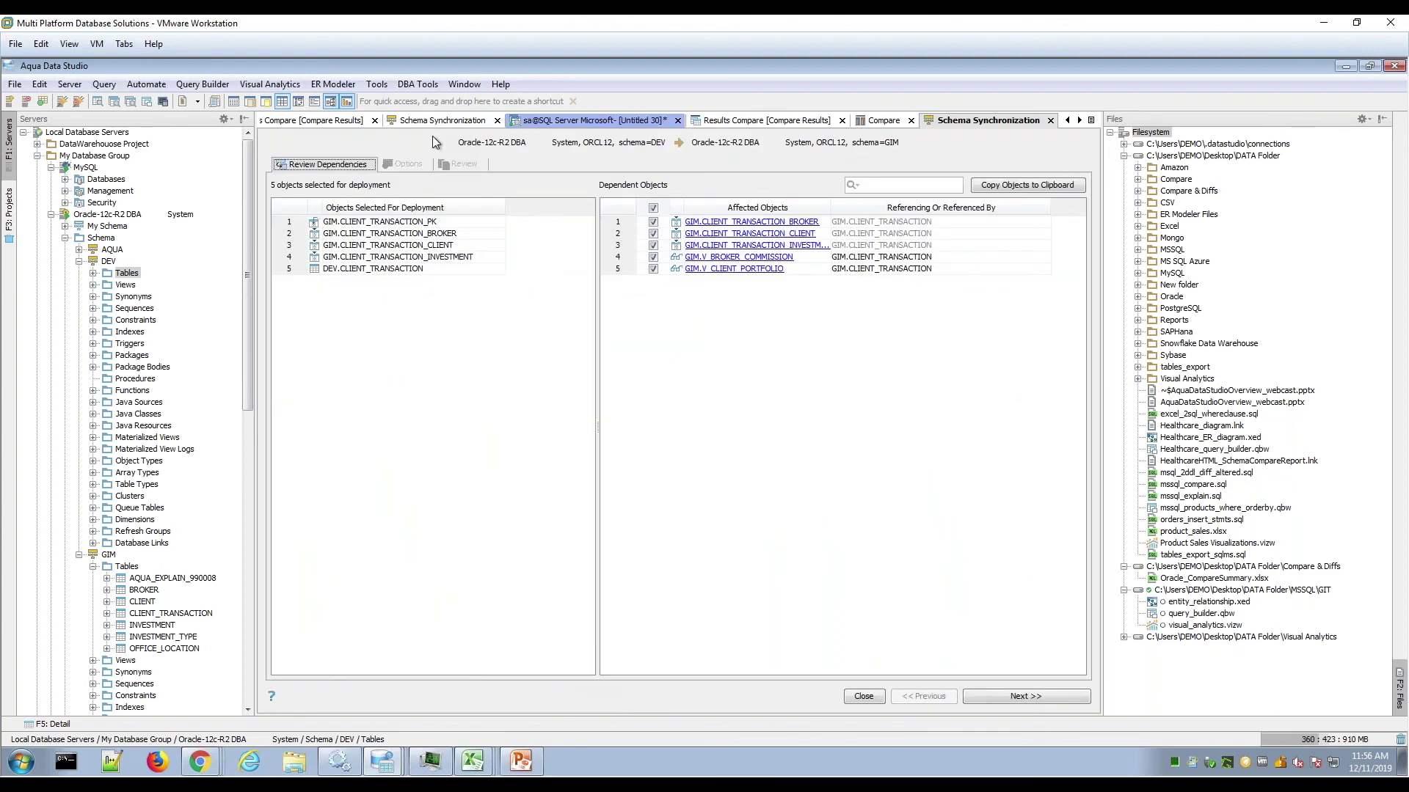
{"action": "left_click", "coordinate": [1015, 695]}
{"action": "left_click", "coordinate": [1018, 697]}
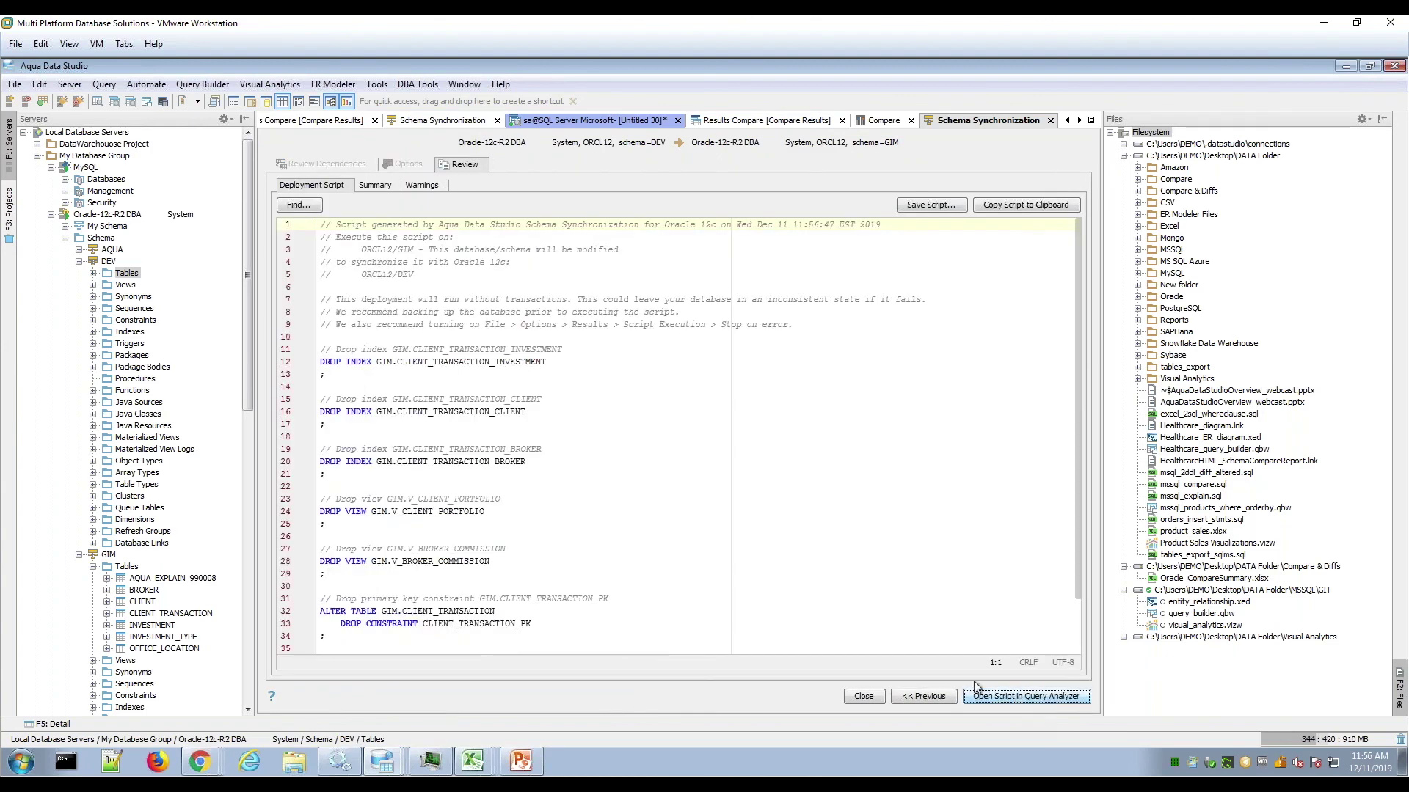
- Review the deployment script's drop statements for the indexes, views and CLIENT_TRANSACTION_PK constraint
{"action": "scroll", "coordinate": [612, 426], "scroll_direction": "down", "scroll_amount": 2}
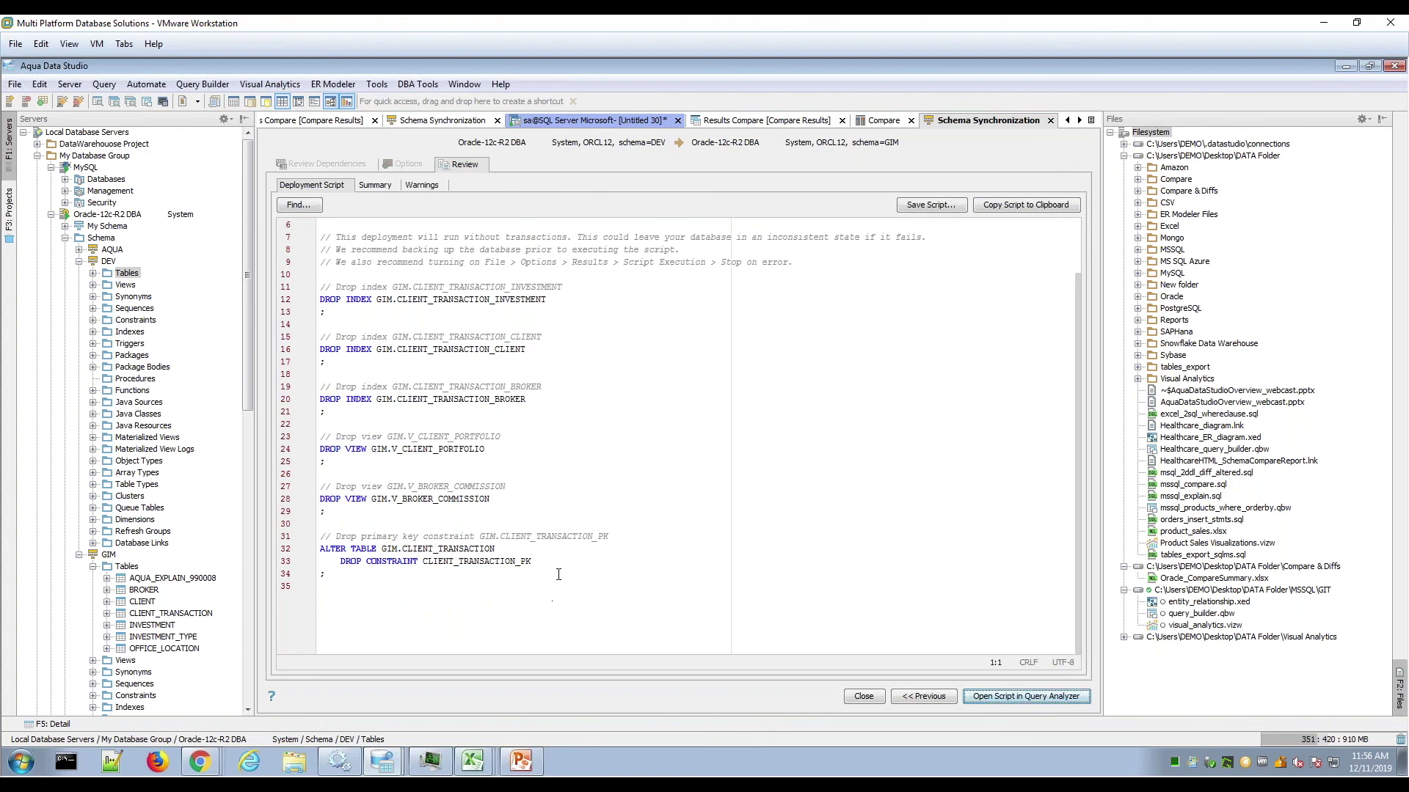
{"action": "left_click_drag", "start_coordinate": [532, 561], "coordinate": [320, 396]}
{"action": "left_click", "coordinate": [640, 520]}
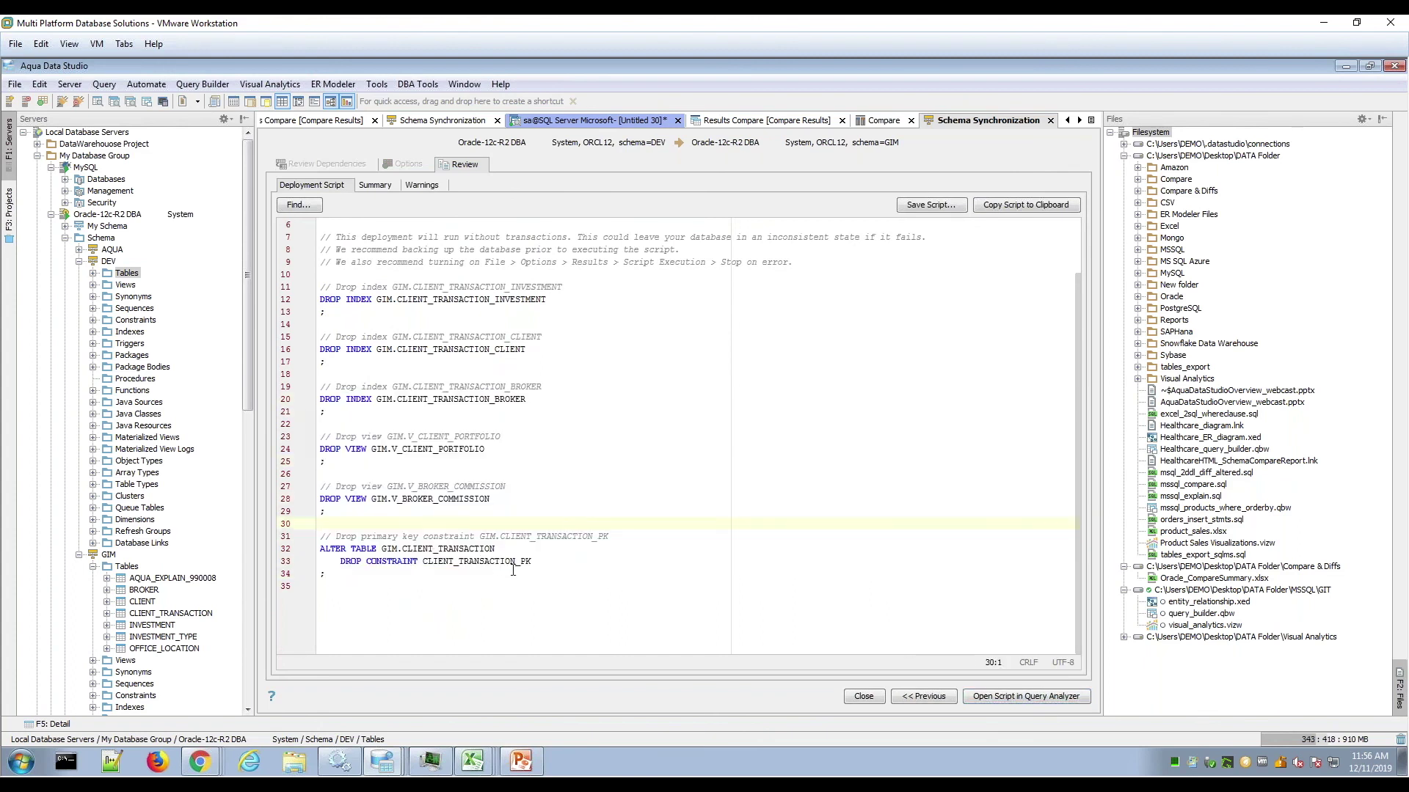
{"action": "left_click_drag", "start_coordinate": [531, 562], "coordinate": [321, 536]}
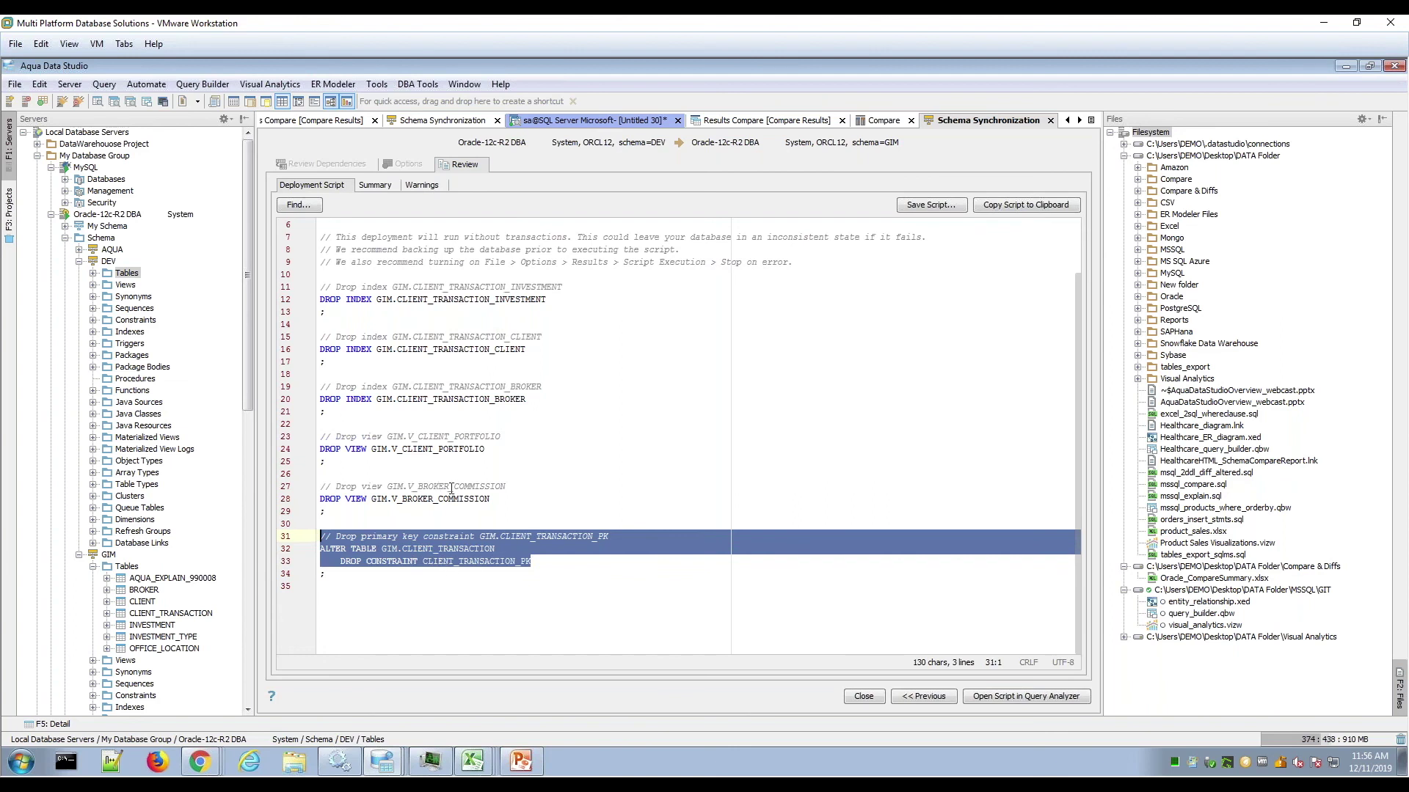
{"action": "left_click", "coordinate": [478, 473]}
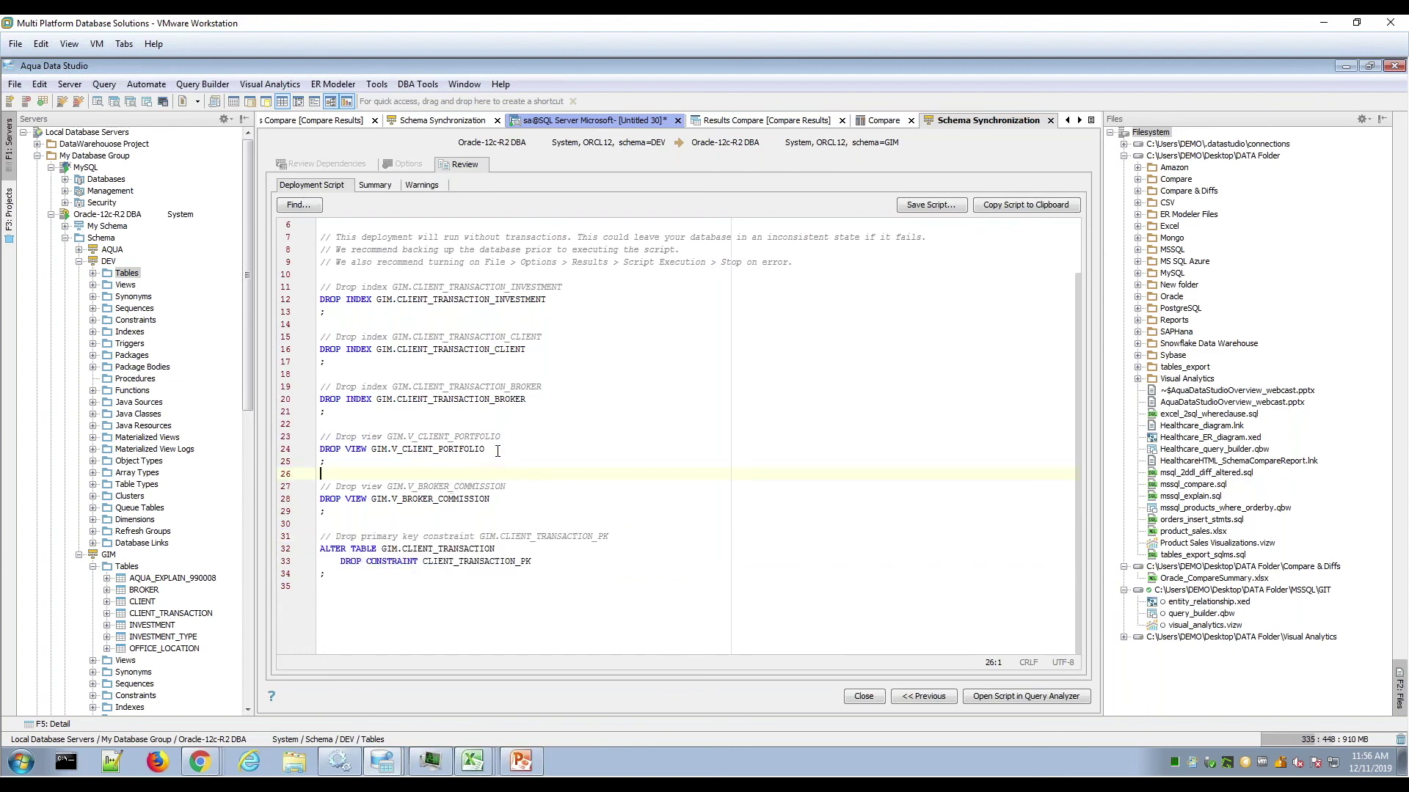
{"action": "left_click", "coordinate": [498, 451]}
- Return to the DEV-to-GIM schema comparison results and compare the CLIENT_TRANSACTION table's data between the two schemas
{"action": "left_click", "coordinate": [1091, 121]}
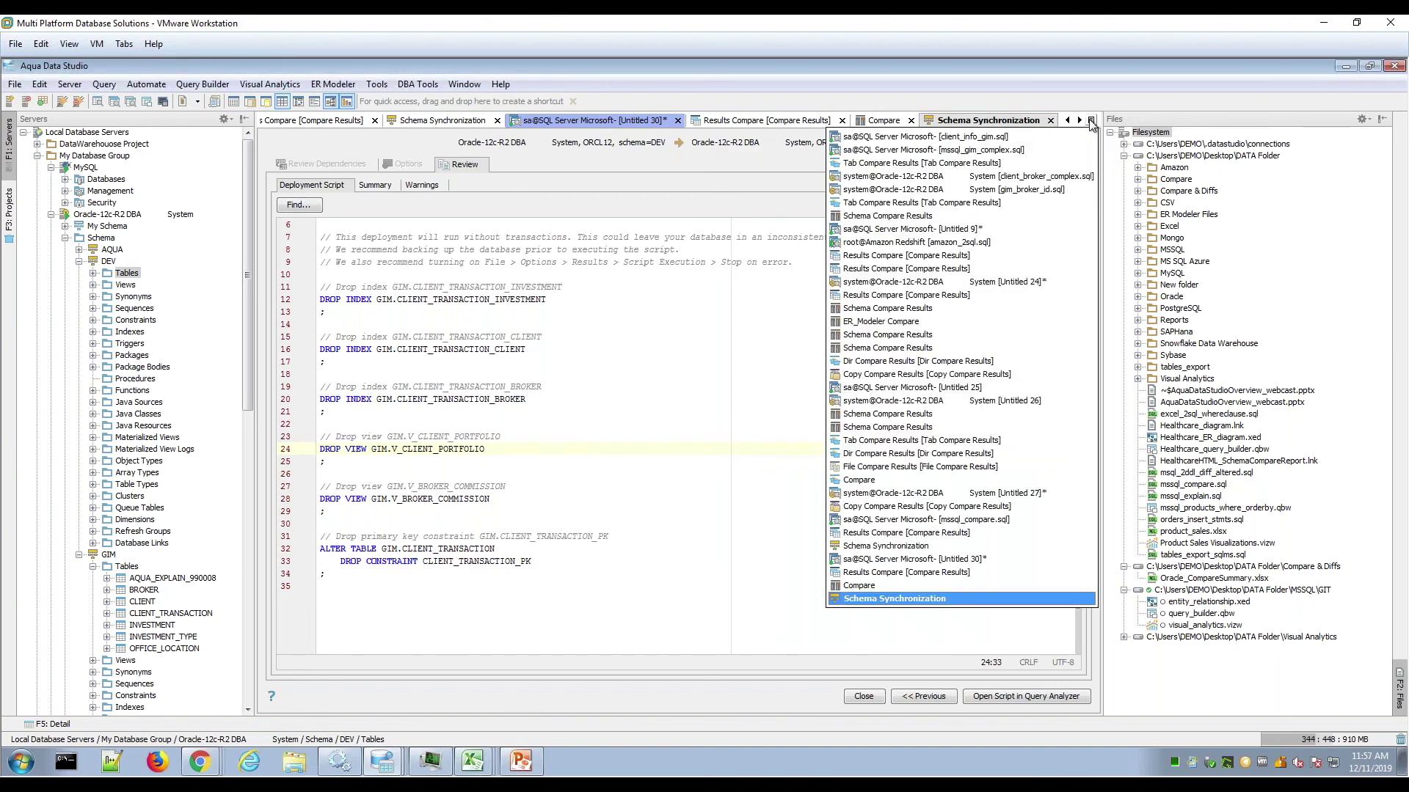
{"action": "left_click", "coordinate": [1037, 429]}
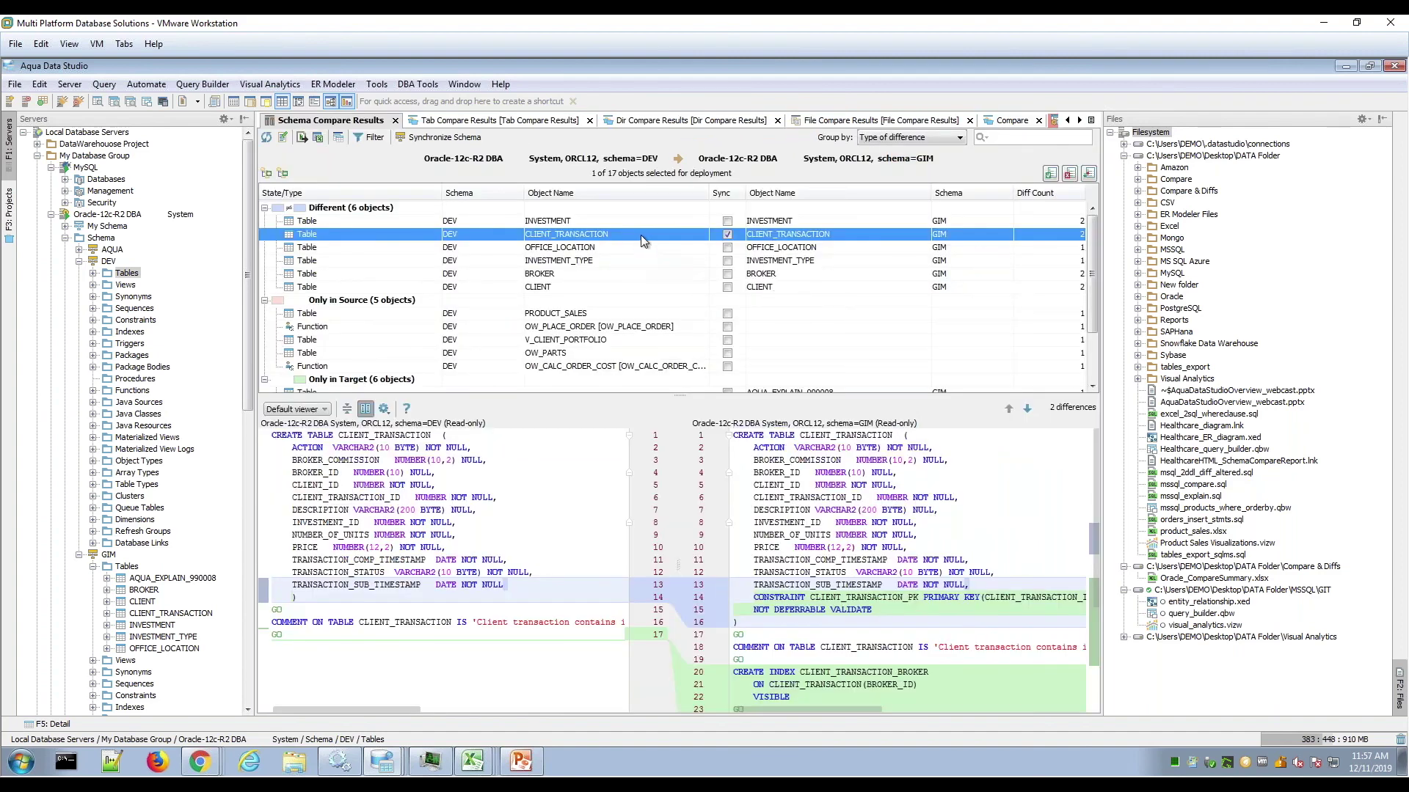
{"action": "left_click", "coordinate": [341, 134]}
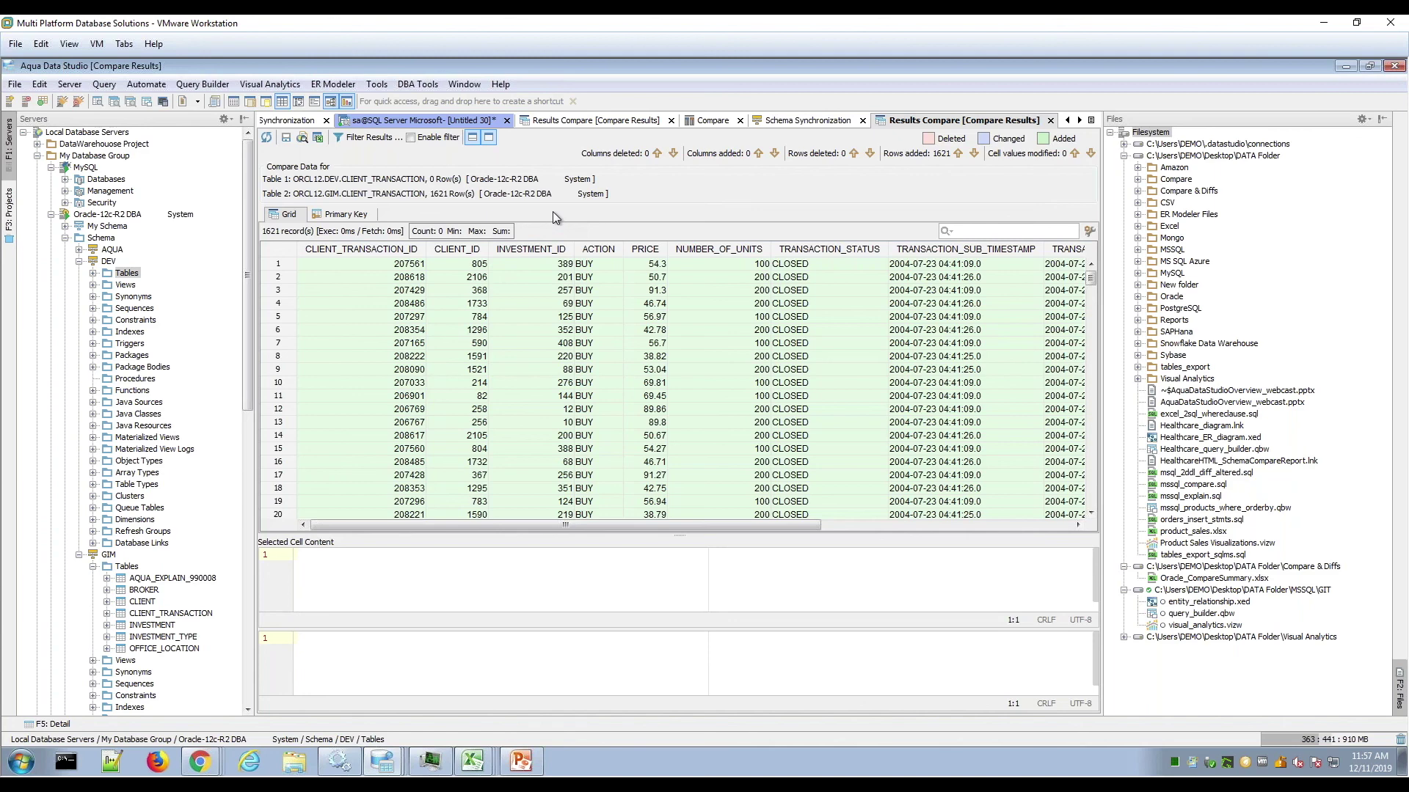
- Revisit the deployment script and the AQUA-to-DEV schema comparison, and return to the DEV-to-GIM schema comparison results
{"action": "left_click", "coordinate": [807, 125]}
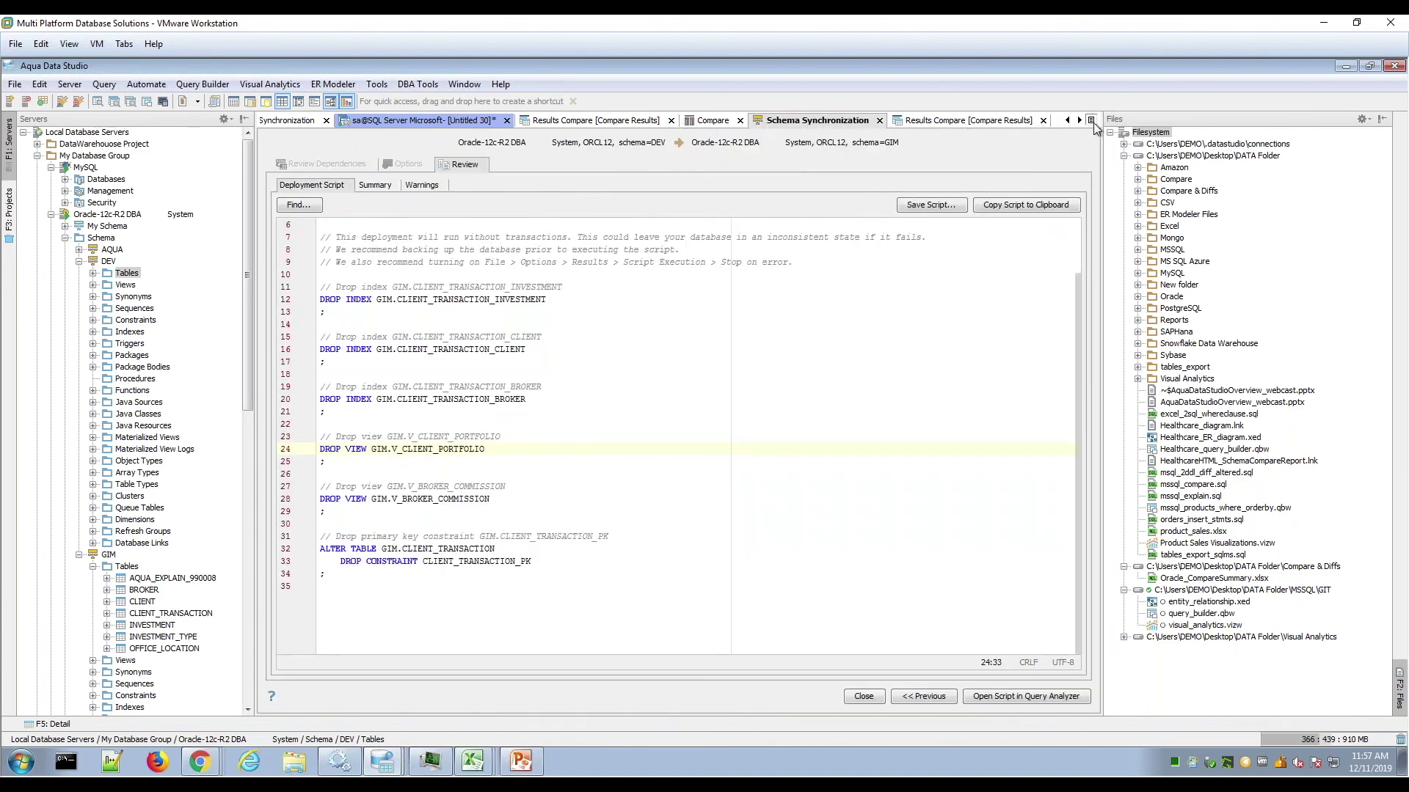
{"action": "left_click", "coordinate": [1091, 121]}
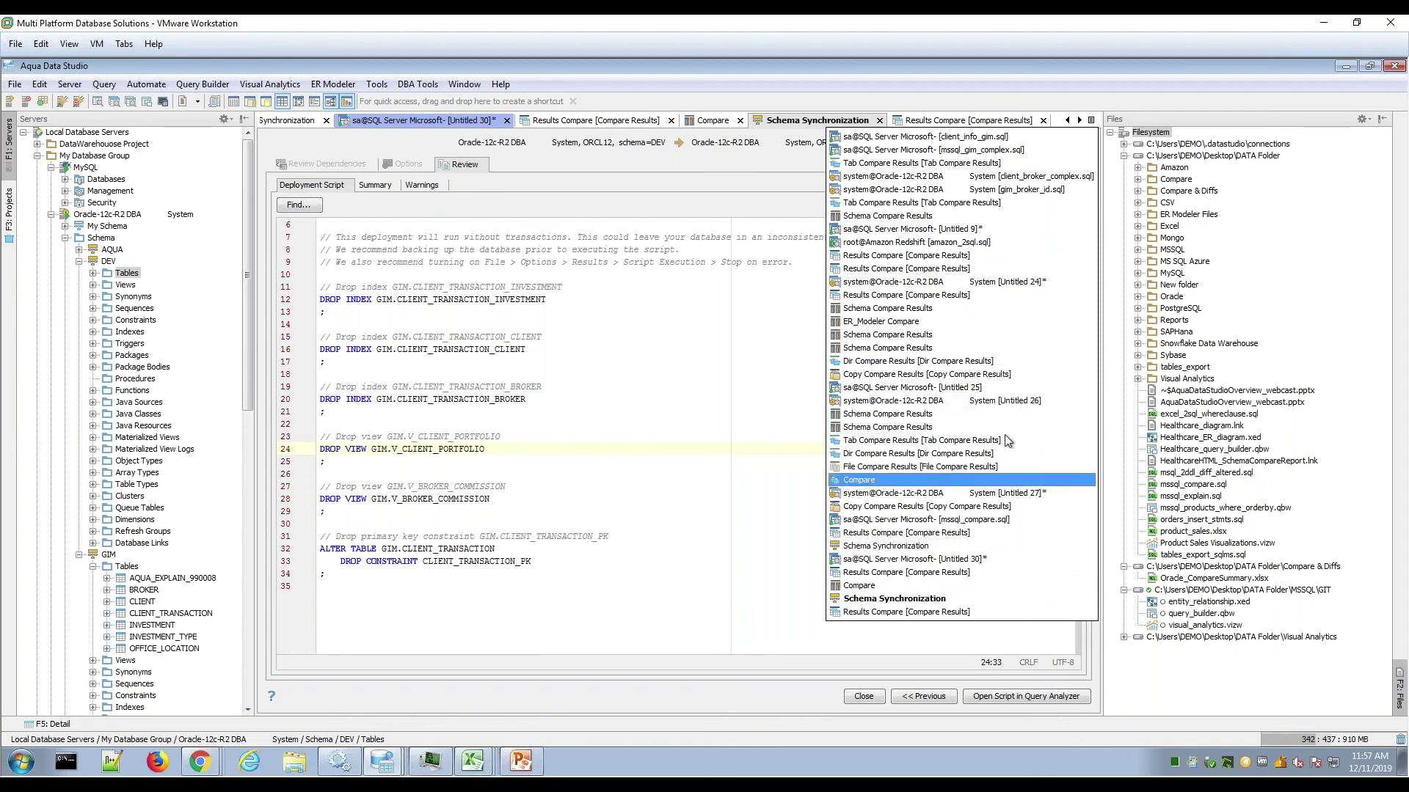
{"action": "left_click", "coordinate": [993, 309]}
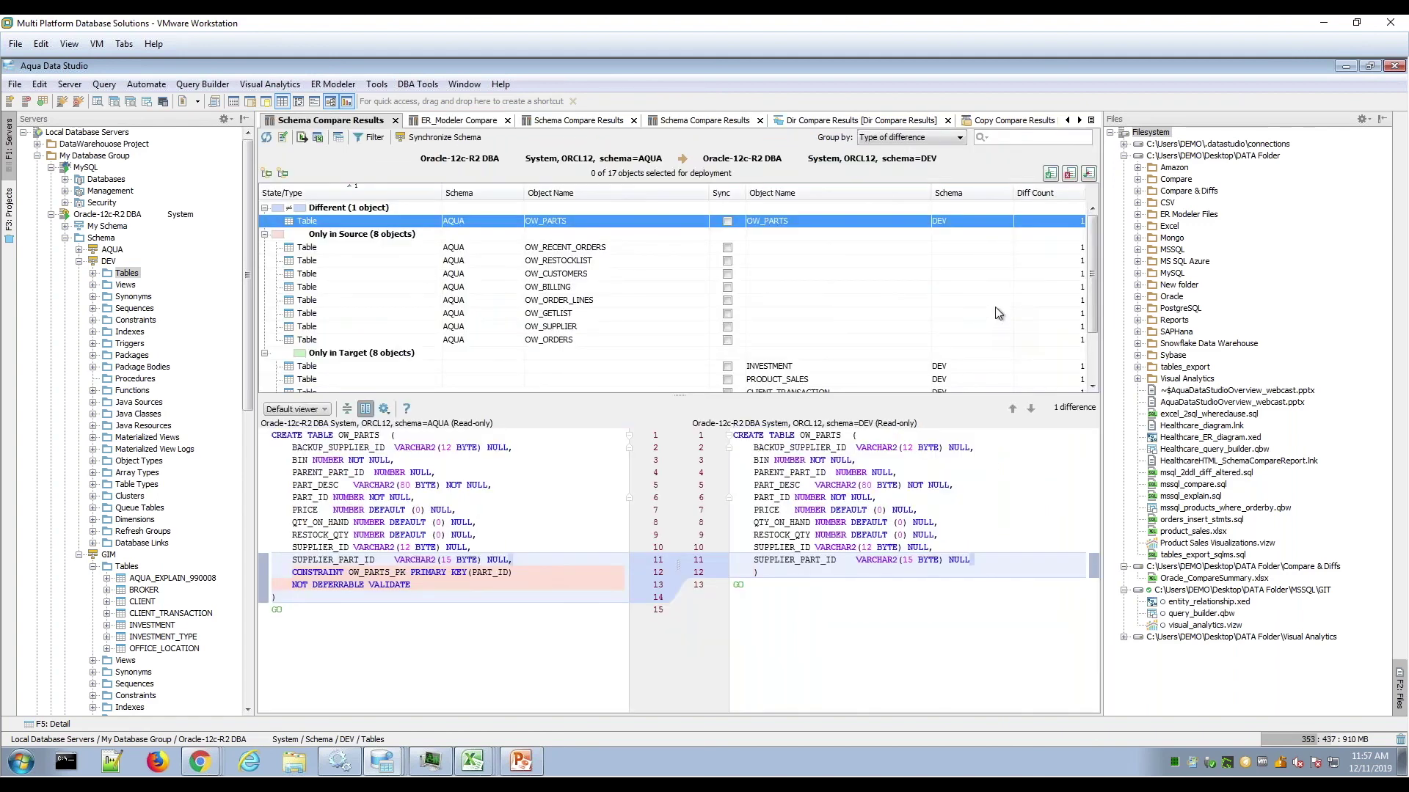
{"action": "left_click", "coordinate": [1091, 119]}
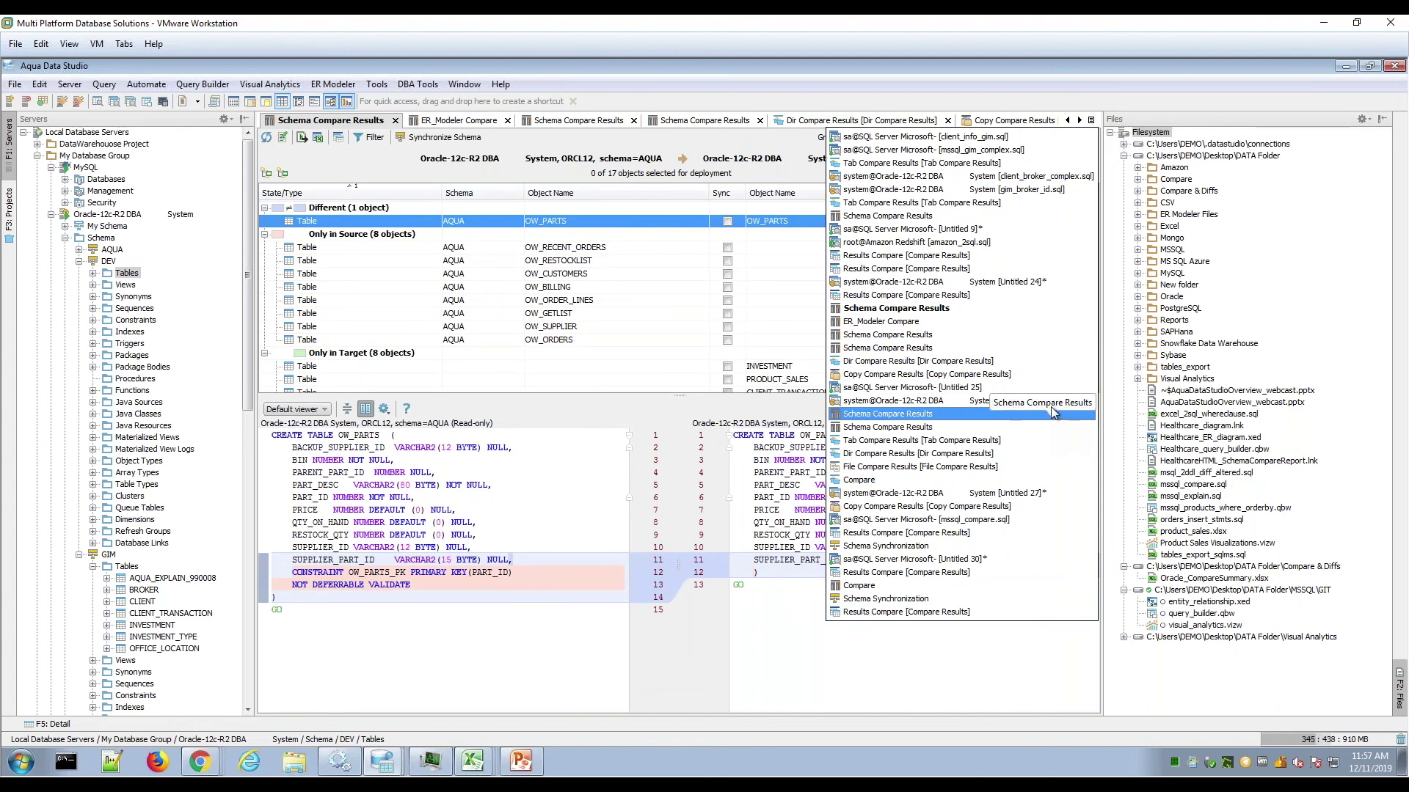
{"action": "left_click", "coordinate": [1041, 310]}
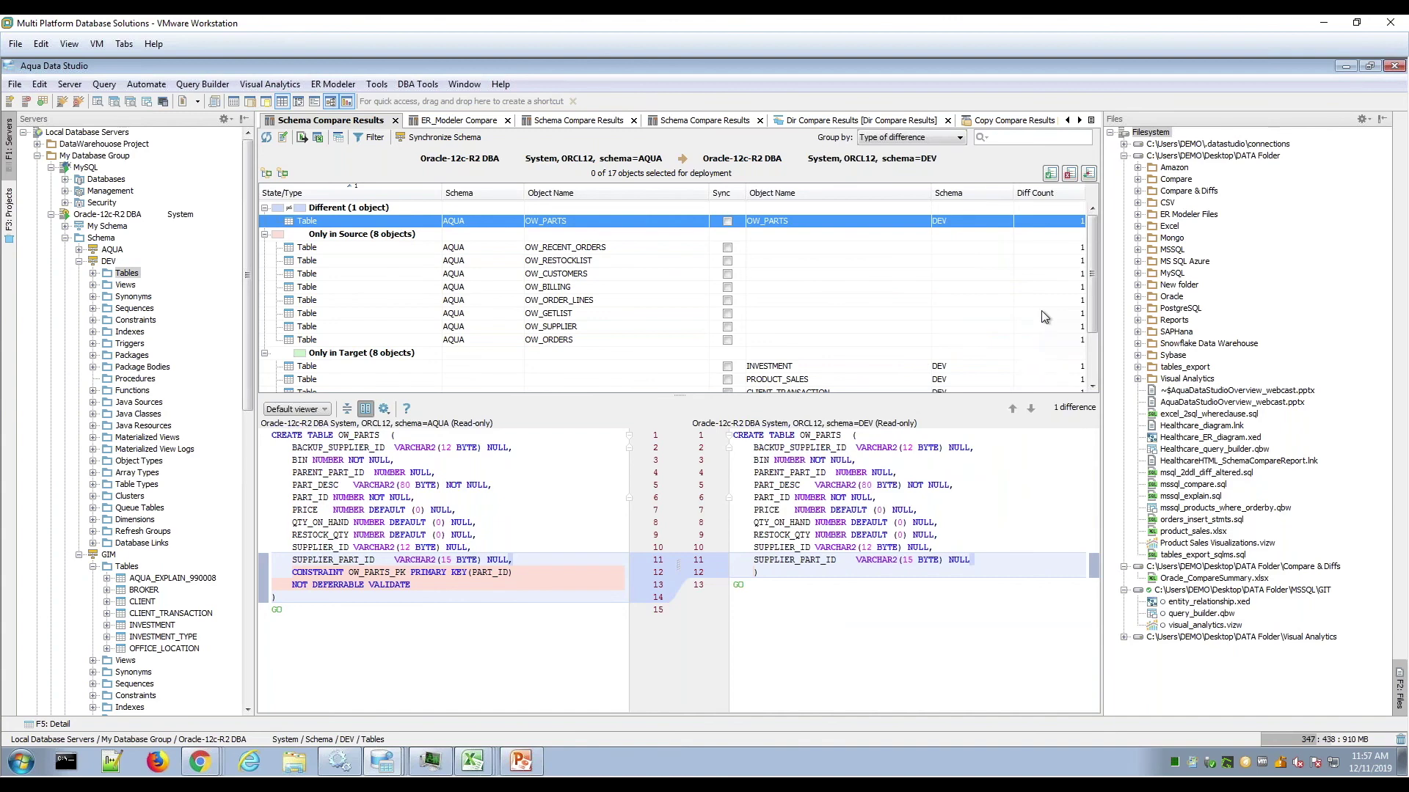
{"action": "left_click", "coordinate": [1092, 122]}
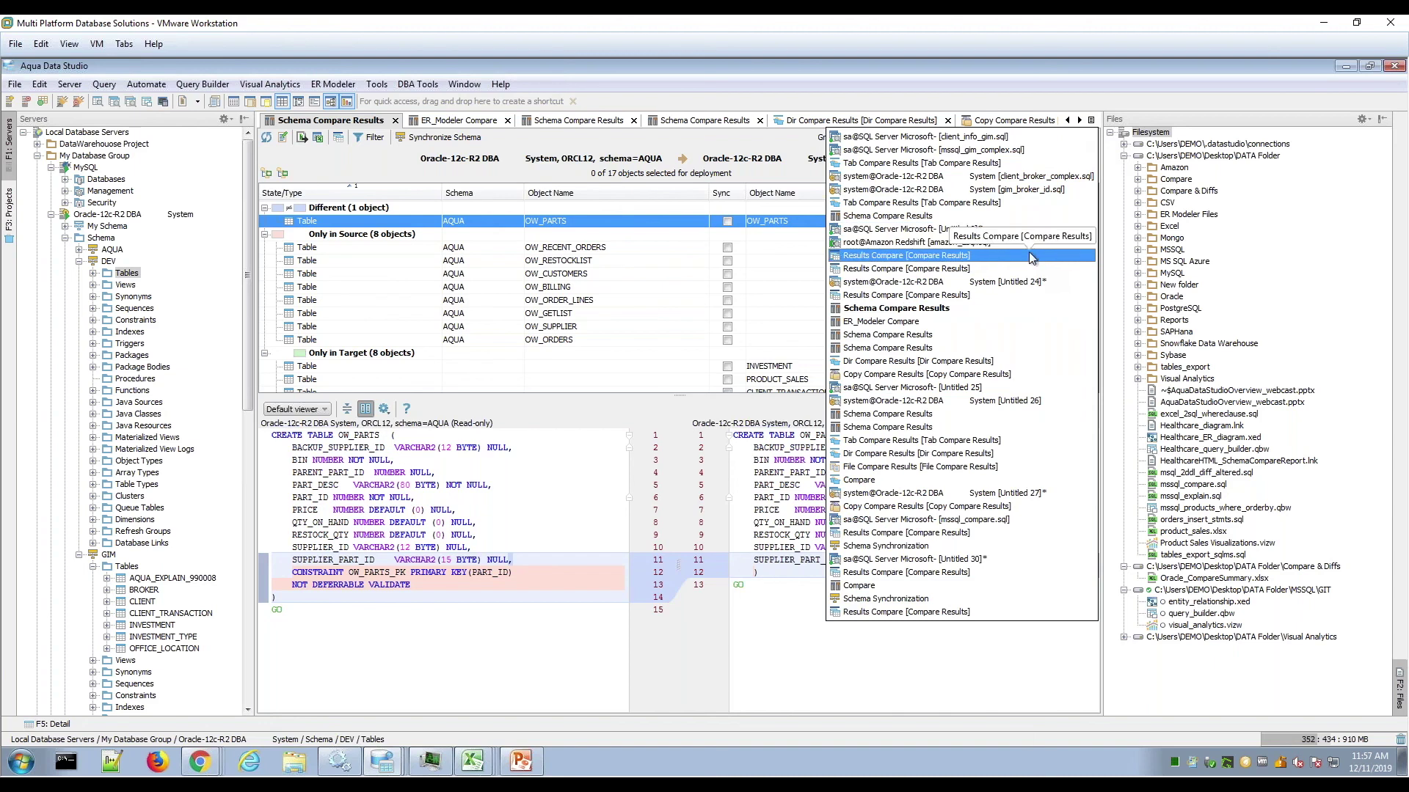
{"action": "left_click", "coordinate": [1027, 219]}
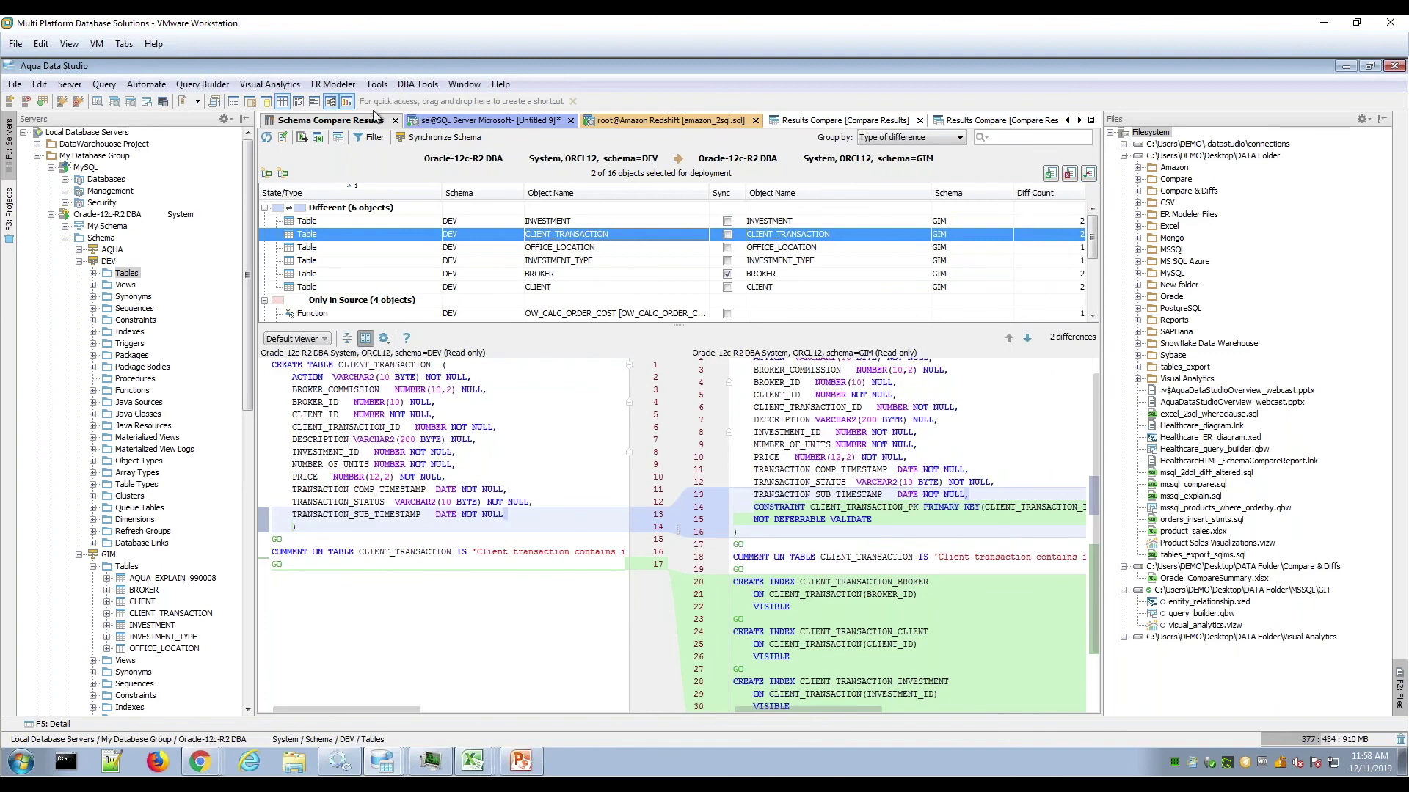
- Collapse the DEV and GIM schemas and open the Schema Compare Tool for SQL Server's GIM database against Oracle's GIM schema
{"action": "left_click", "coordinate": [78, 261]}
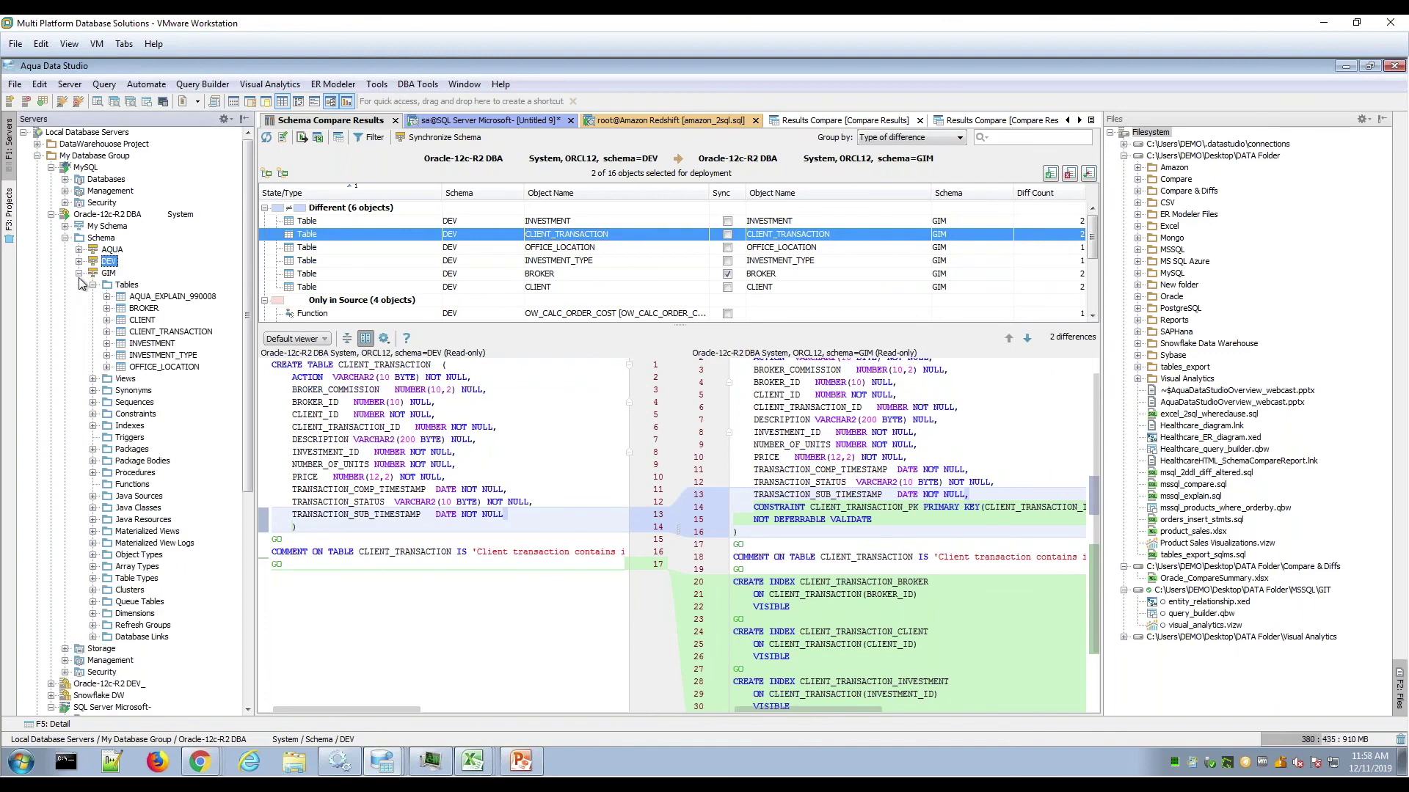
{"action": "left_click", "coordinate": [78, 273]}
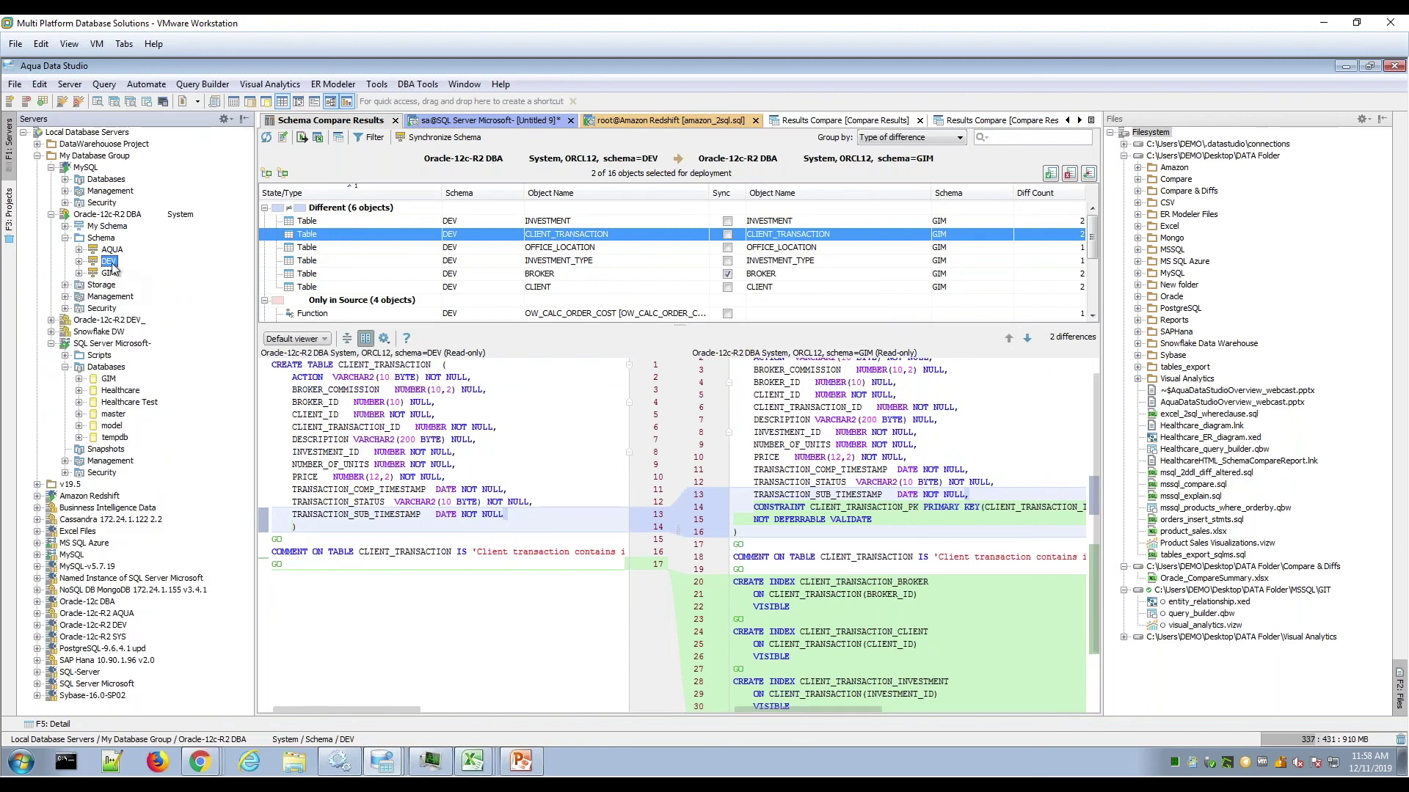
{"action": "left_click", "coordinate": [109, 379]}
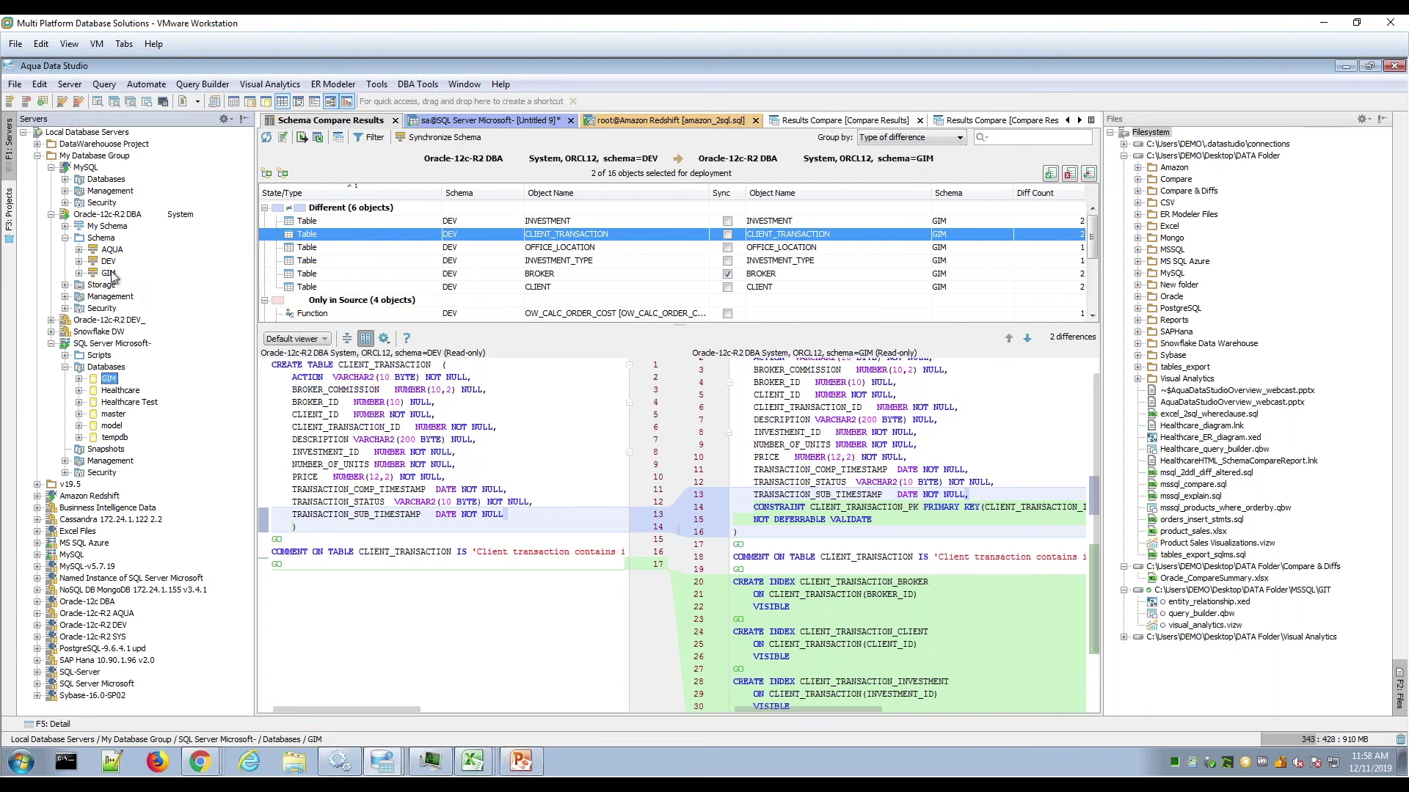
{"action": "left_click", "coordinate": [110, 274]}
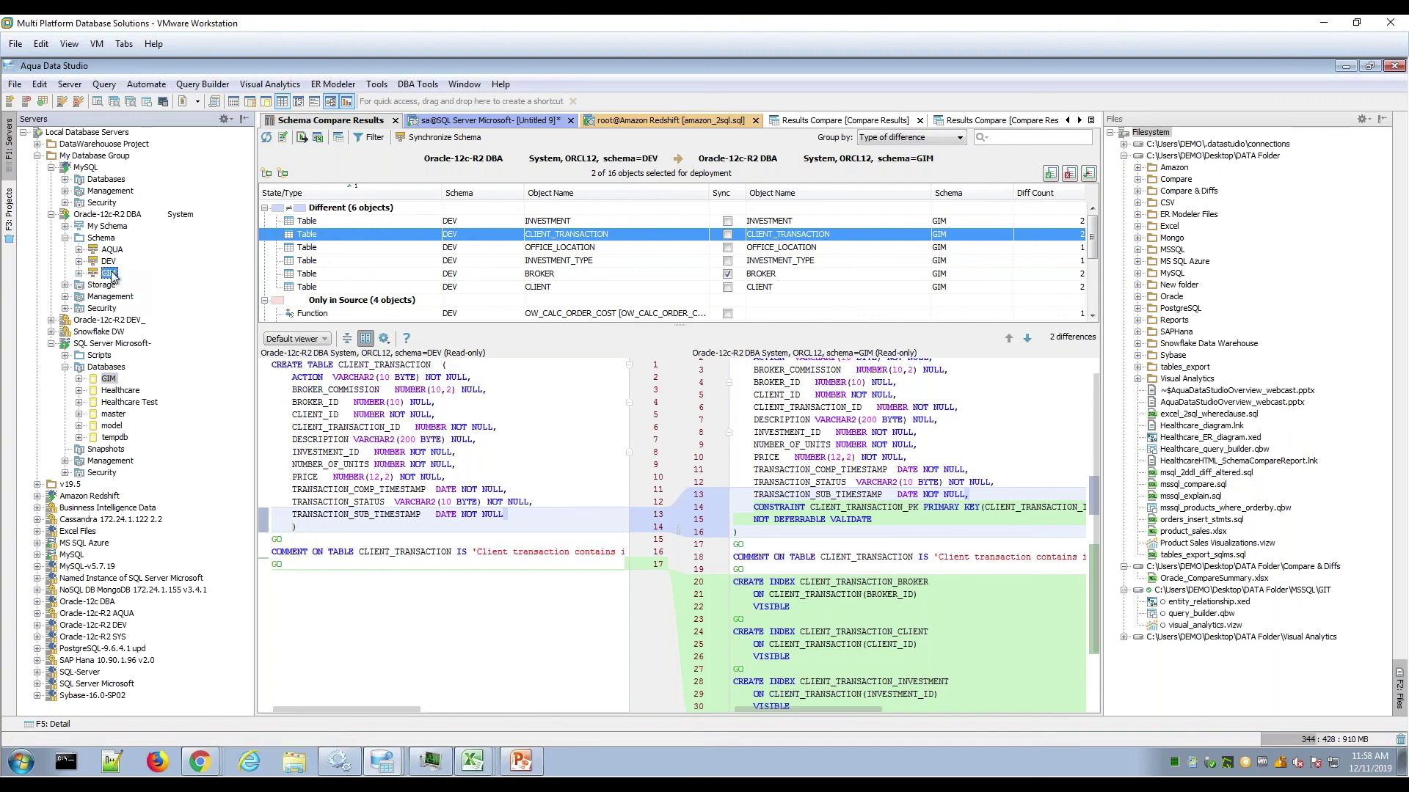
{"action": "right_click", "coordinate": [112, 274]}
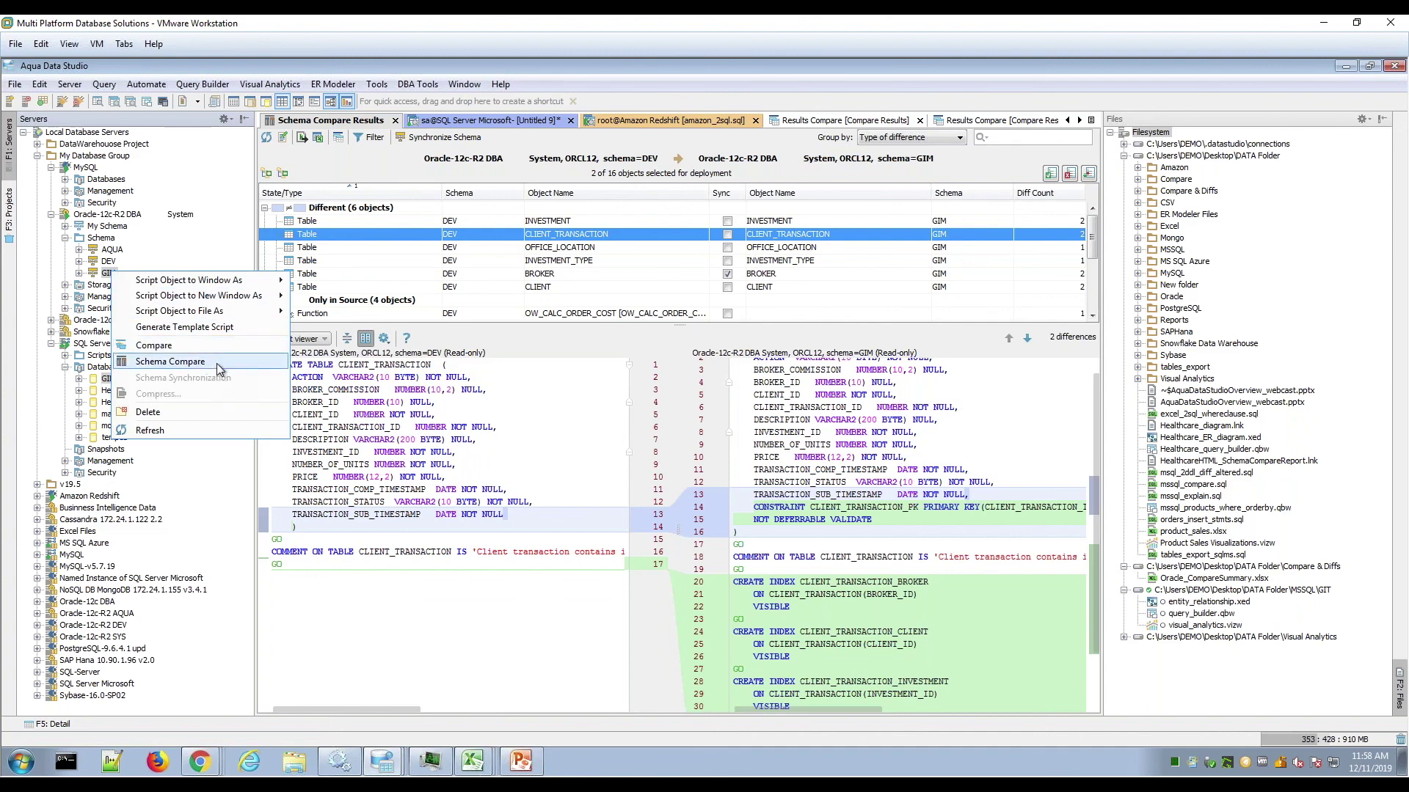
{"action": "left_click", "coordinate": [169, 362]}
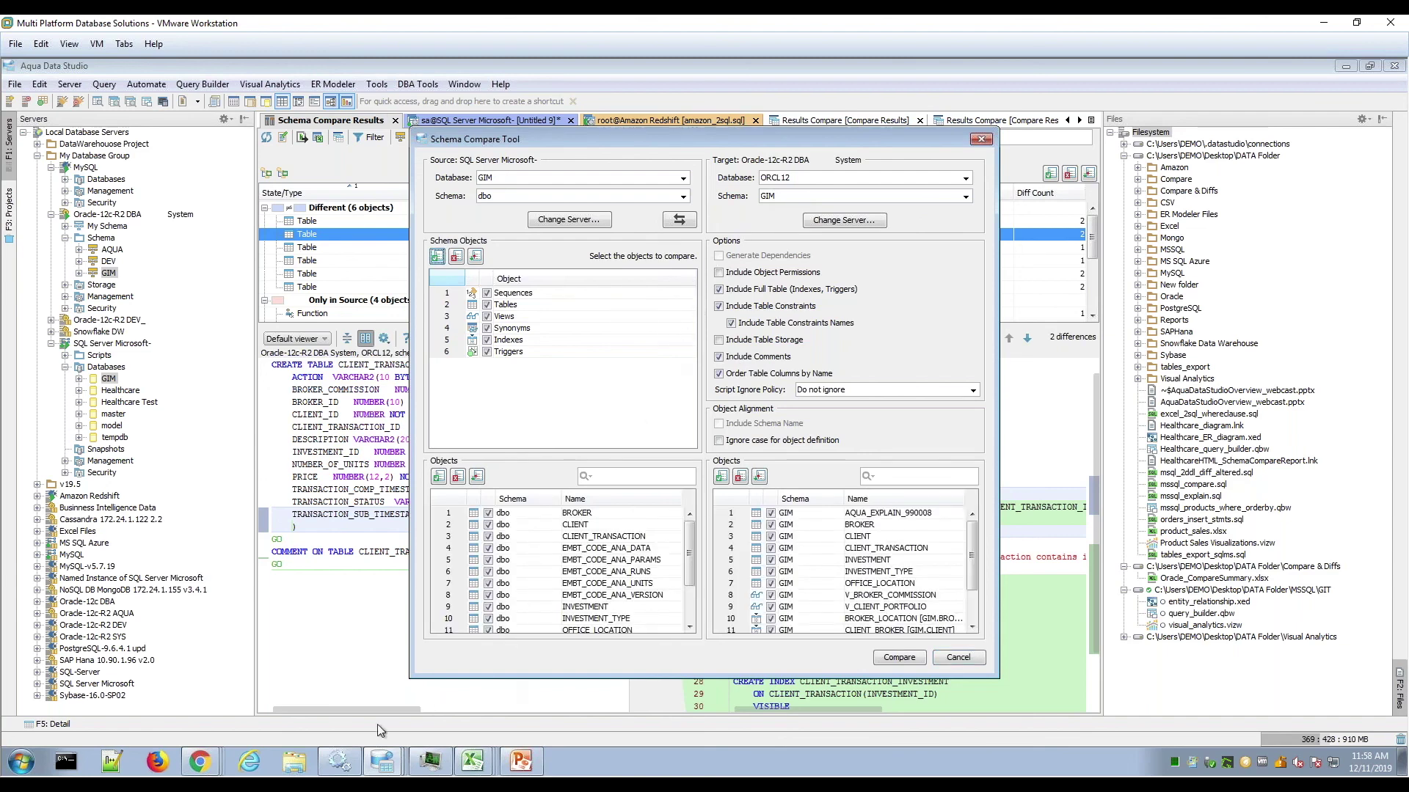
- Switch to Chrome and view the exported HTML comparison reports for the Healthcare_SQL2017 diagram and the Oracle schemas
{"action": "mouse_move", "coordinate": [198, 763]}
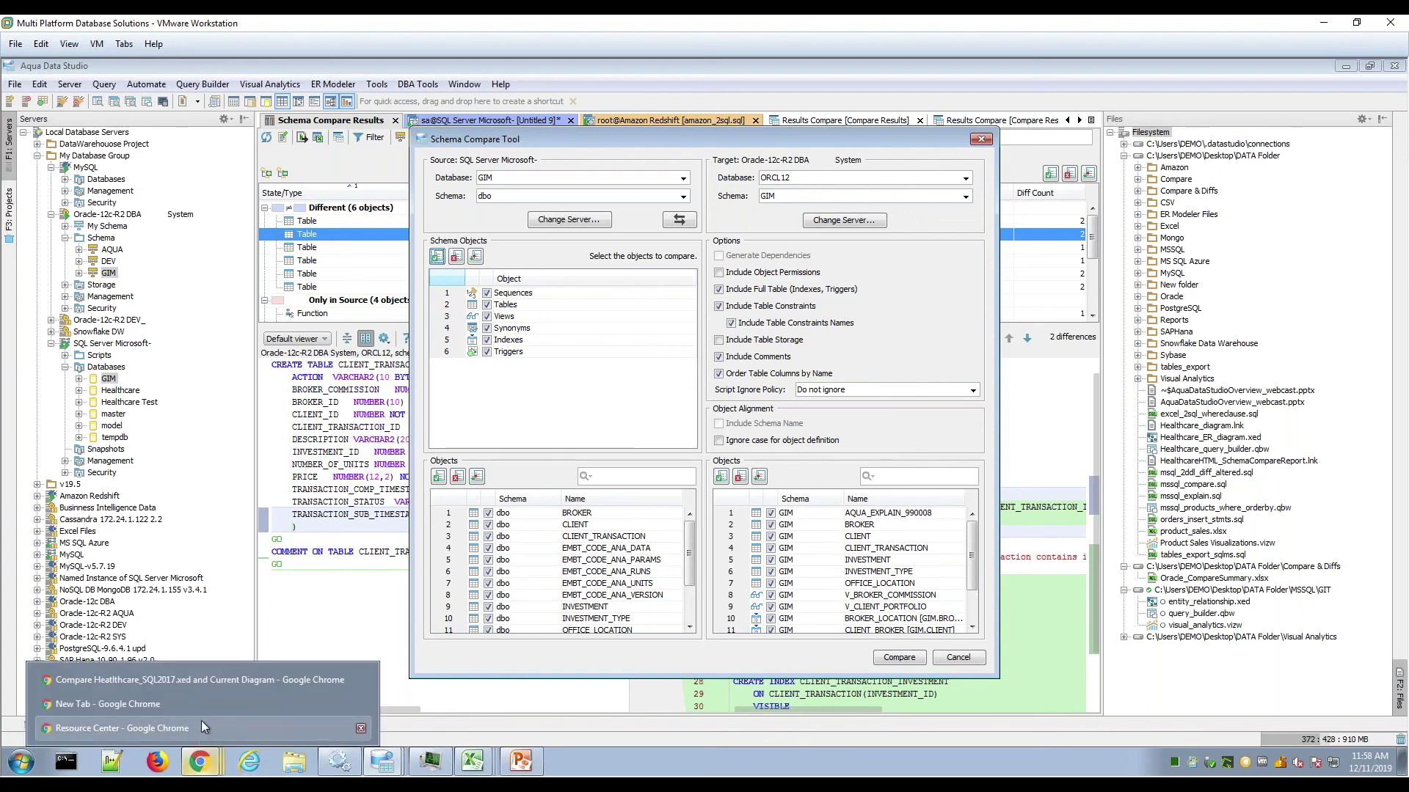
{"action": "left_click", "coordinate": [214, 680]}
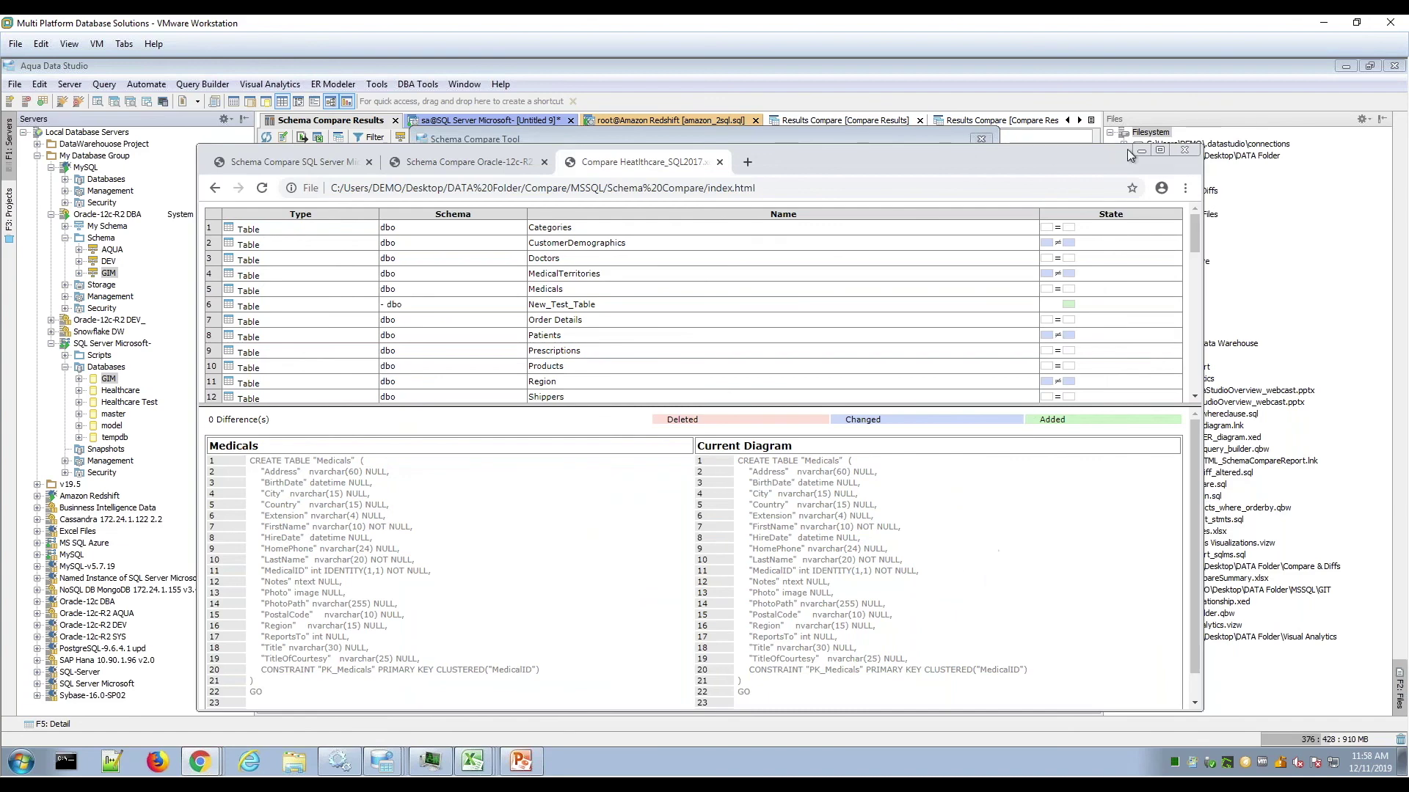
{"action": "left_click", "coordinate": [453, 166]}
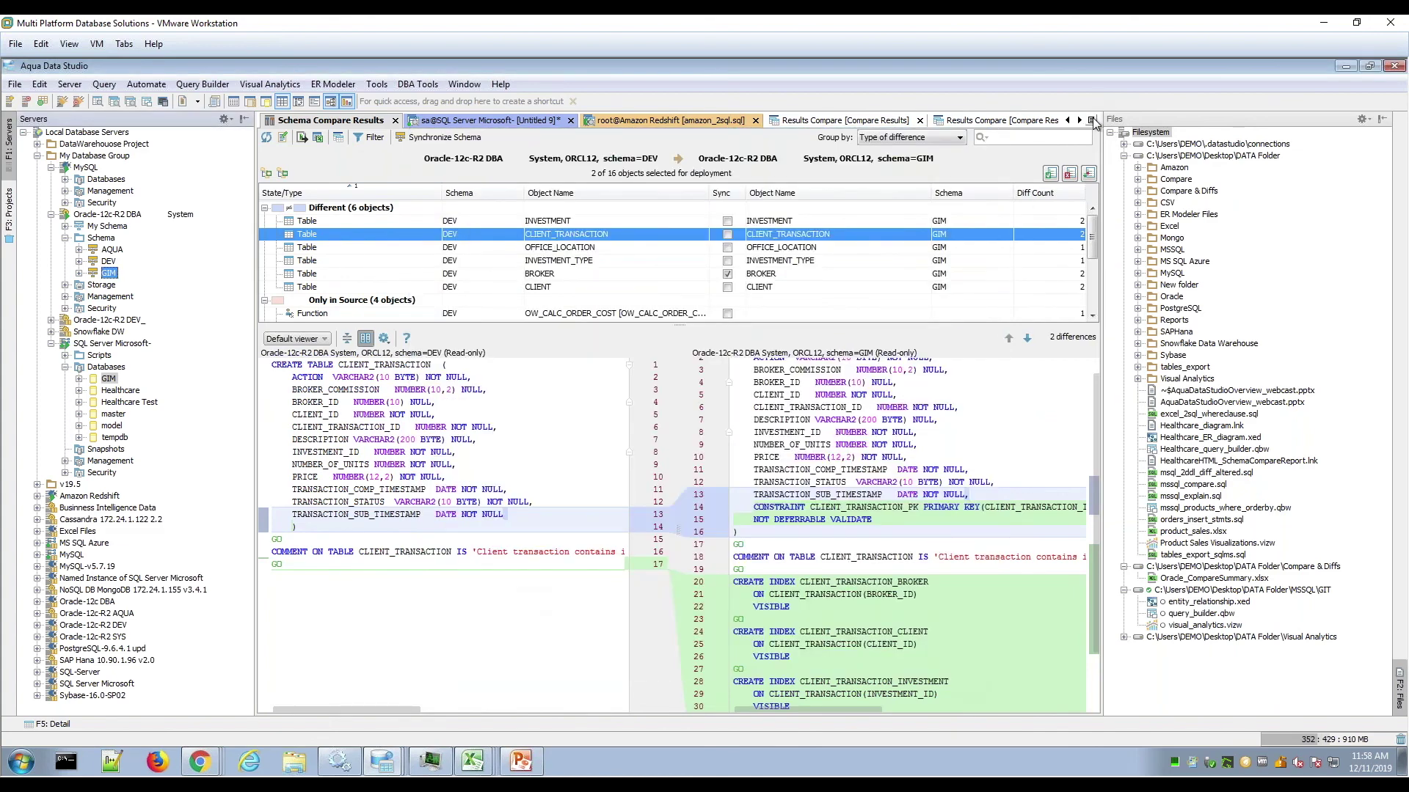
{"action": "left_click", "coordinate": [1090, 119]}
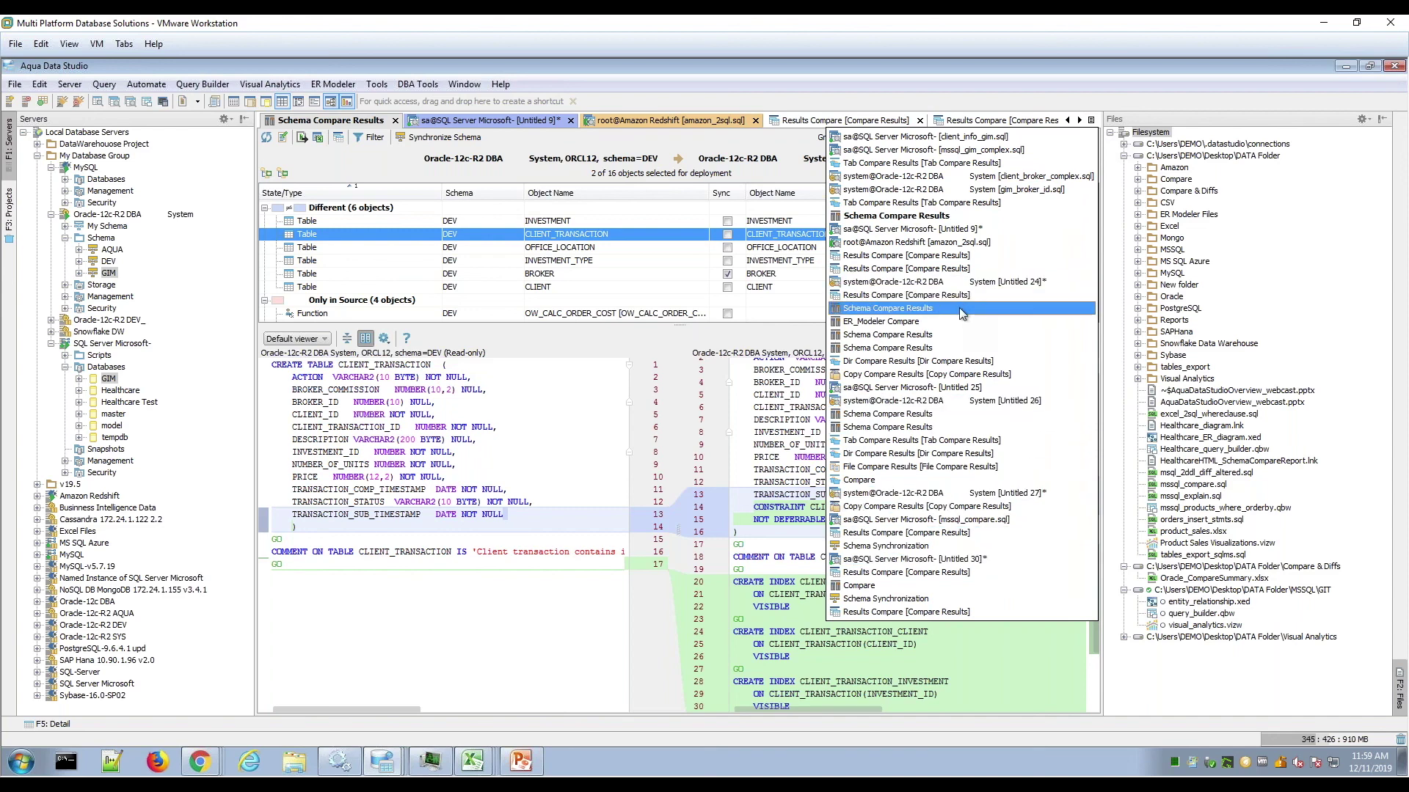
{"action": "left_click", "coordinate": [931, 132]}
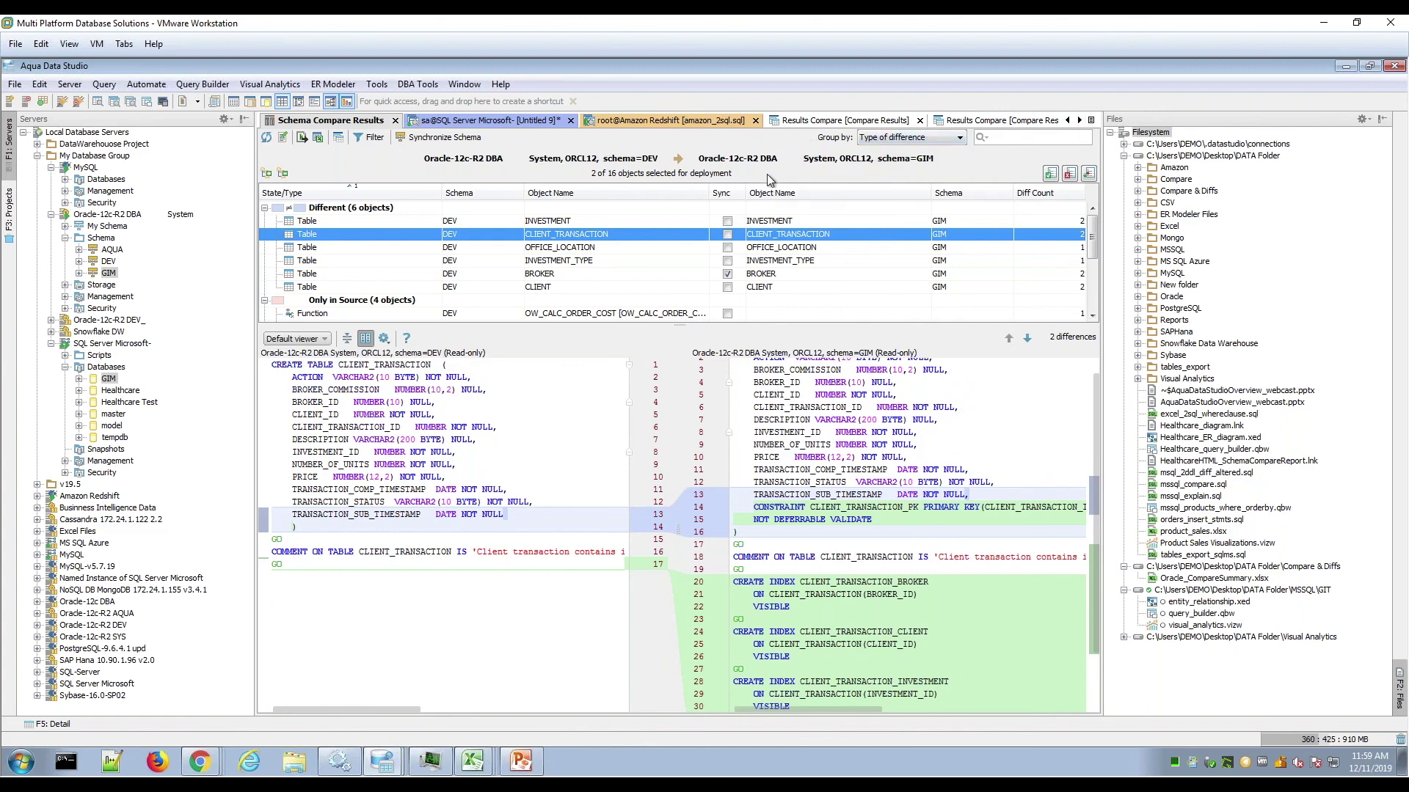
{"action": "left_click", "coordinate": [1091, 120]}
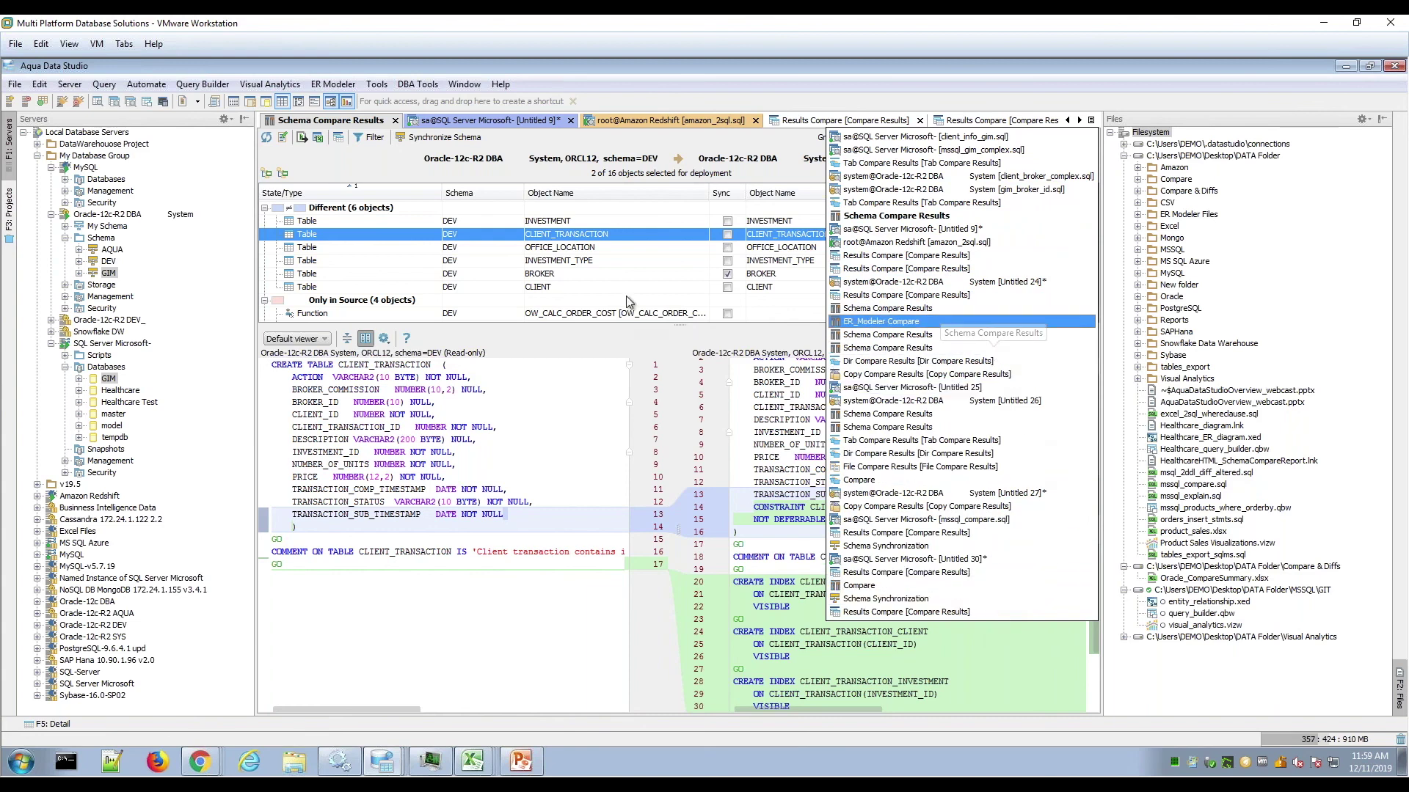
{"action": "left_click", "coordinate": [650, 354]}
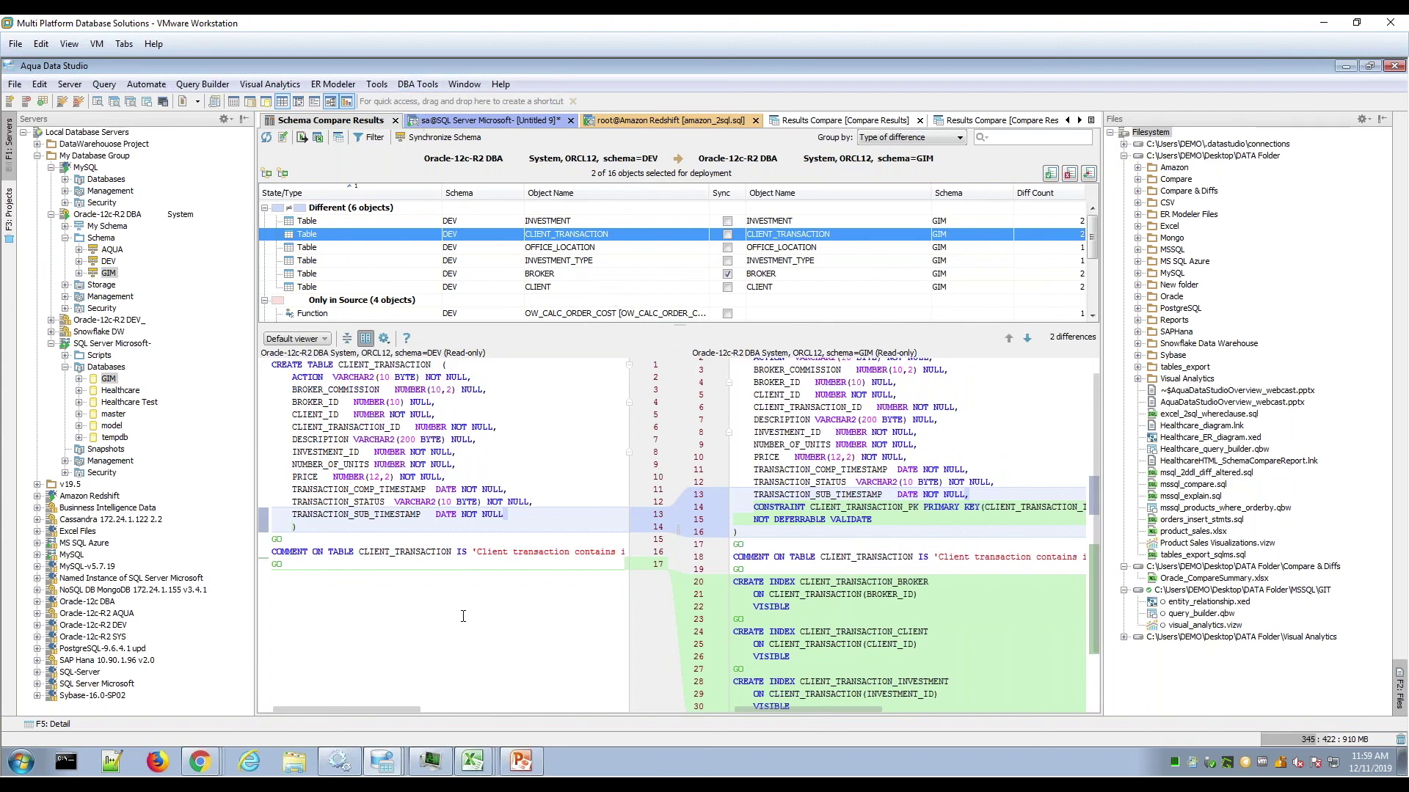
- Bring up the Healthcare Test-to-Healthcare schema synchronization window and close it
{"action": "mouse_move", "coordinate": [394, 760]}
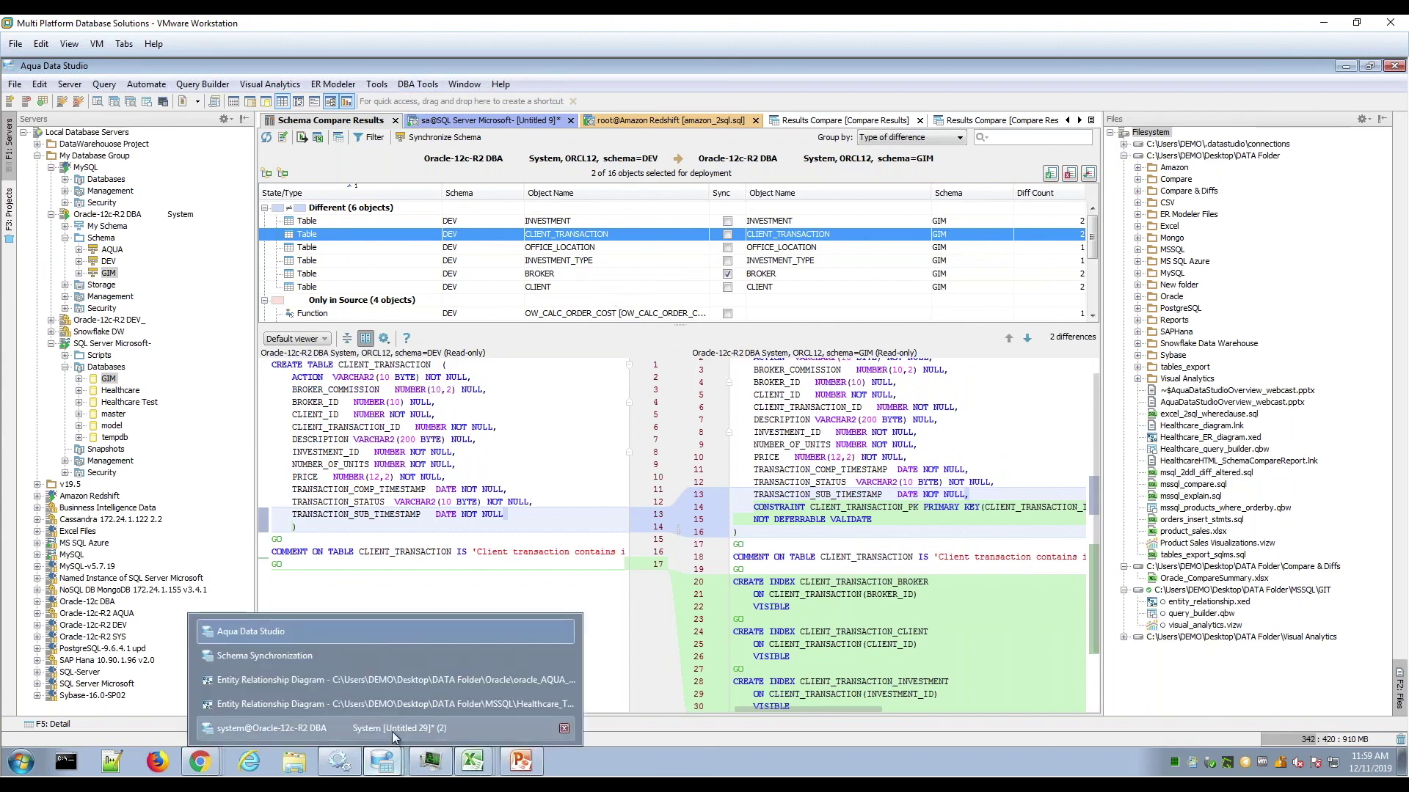
{"action": "left_click", "coordinate": [385, 660]}
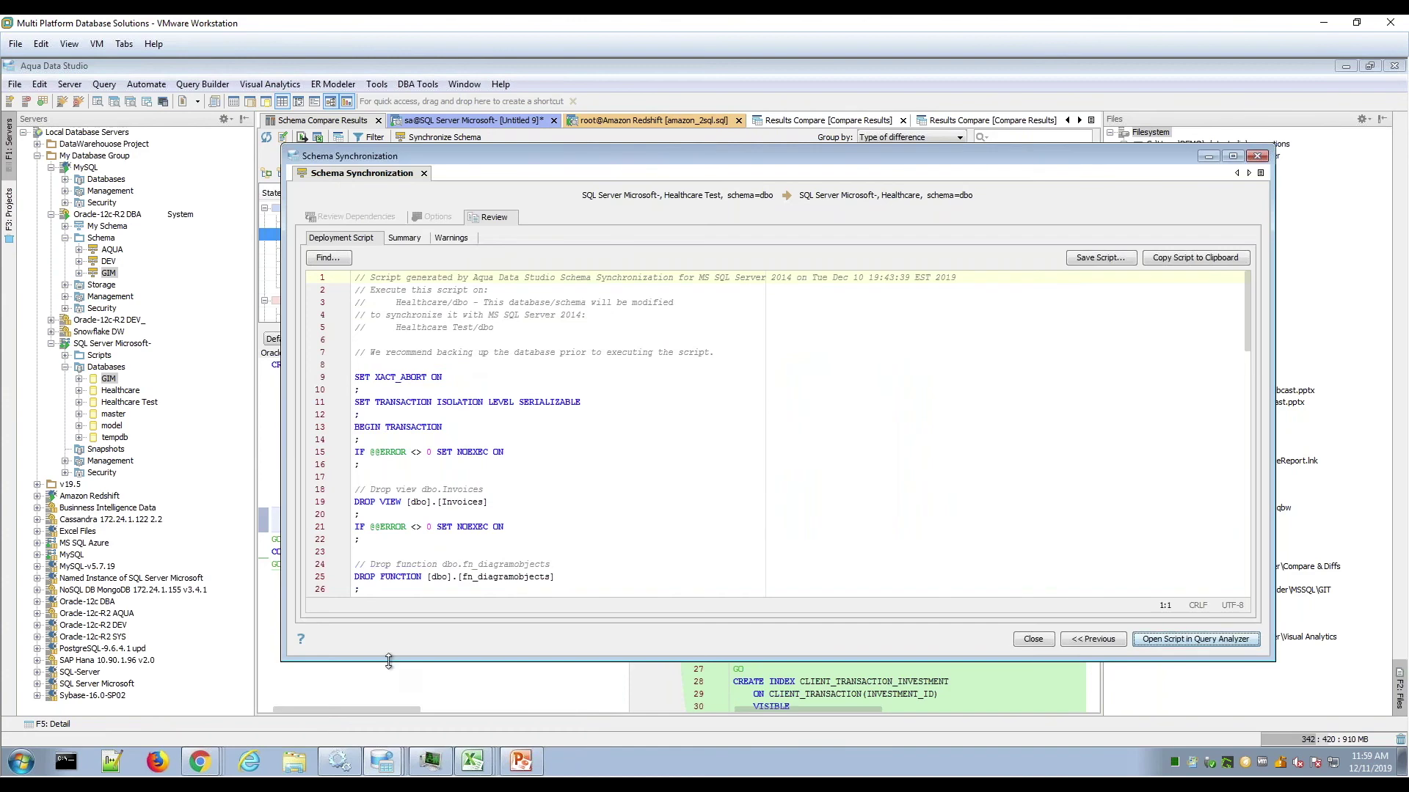
{"action": "left_click", "coordinate": [1031, 638]}
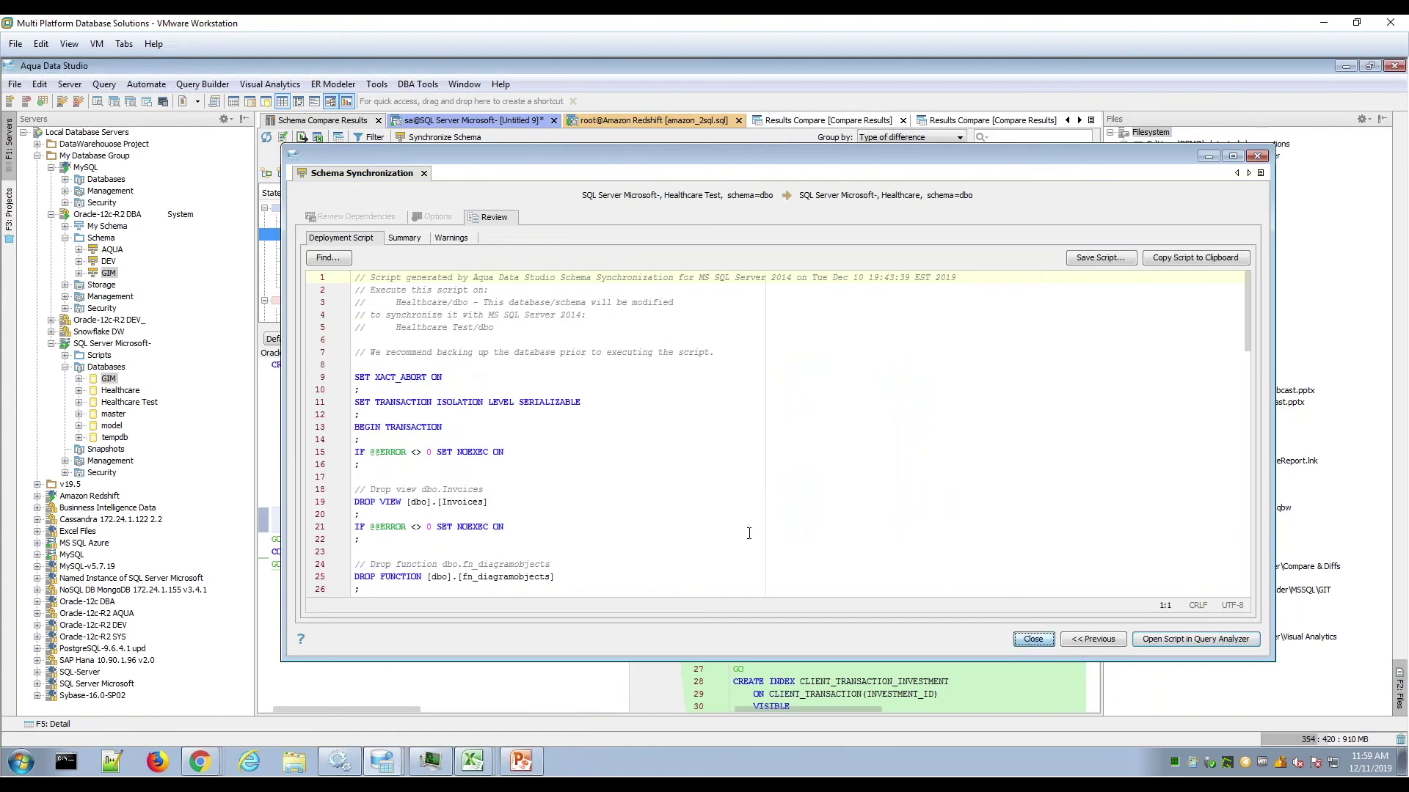
- Select the Healthcare and Healthcare Test databases together and show the comparison and synchronization commands available for them
{"action": "left_click", "coordinate": [110, 263]}
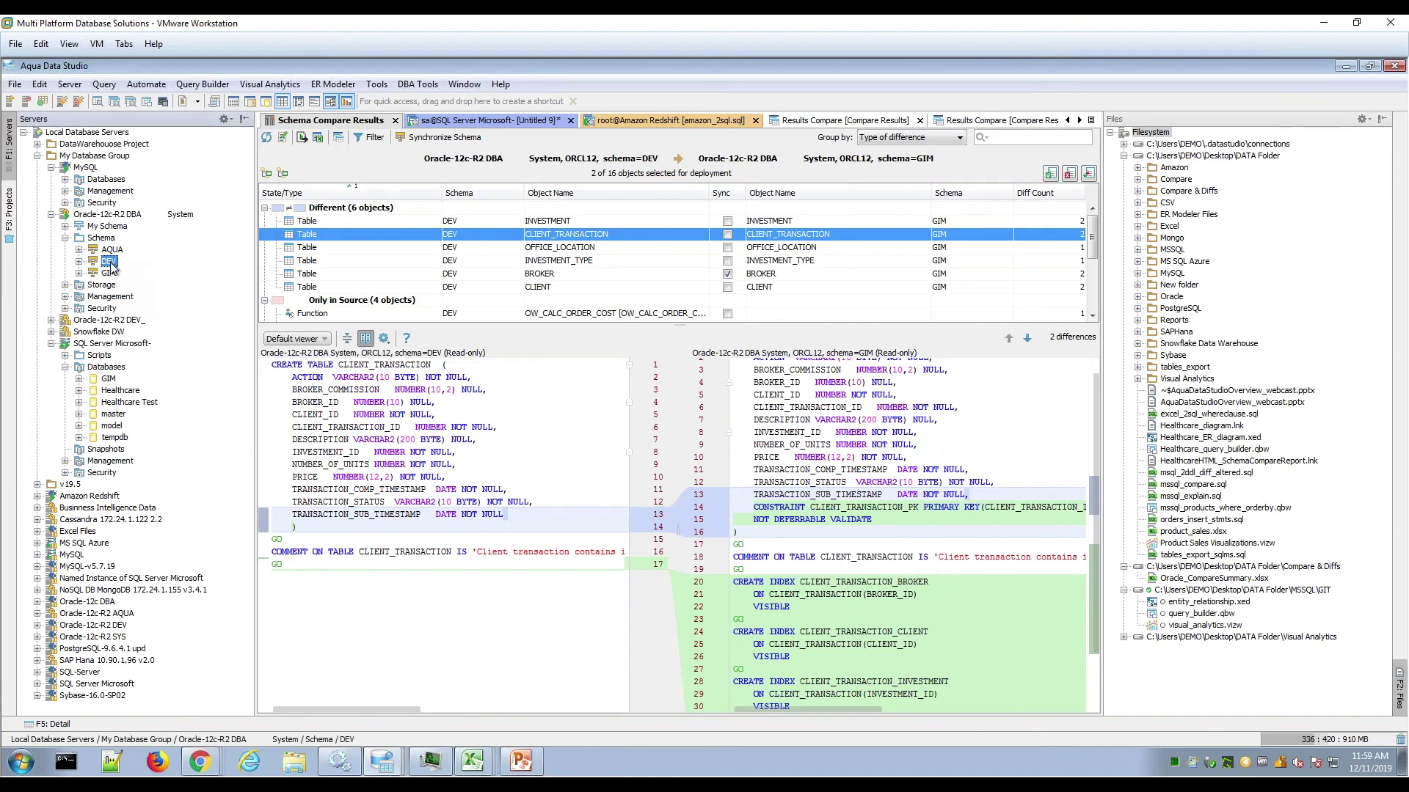
{"action": "left_click", "coordinate": [112, 275]}
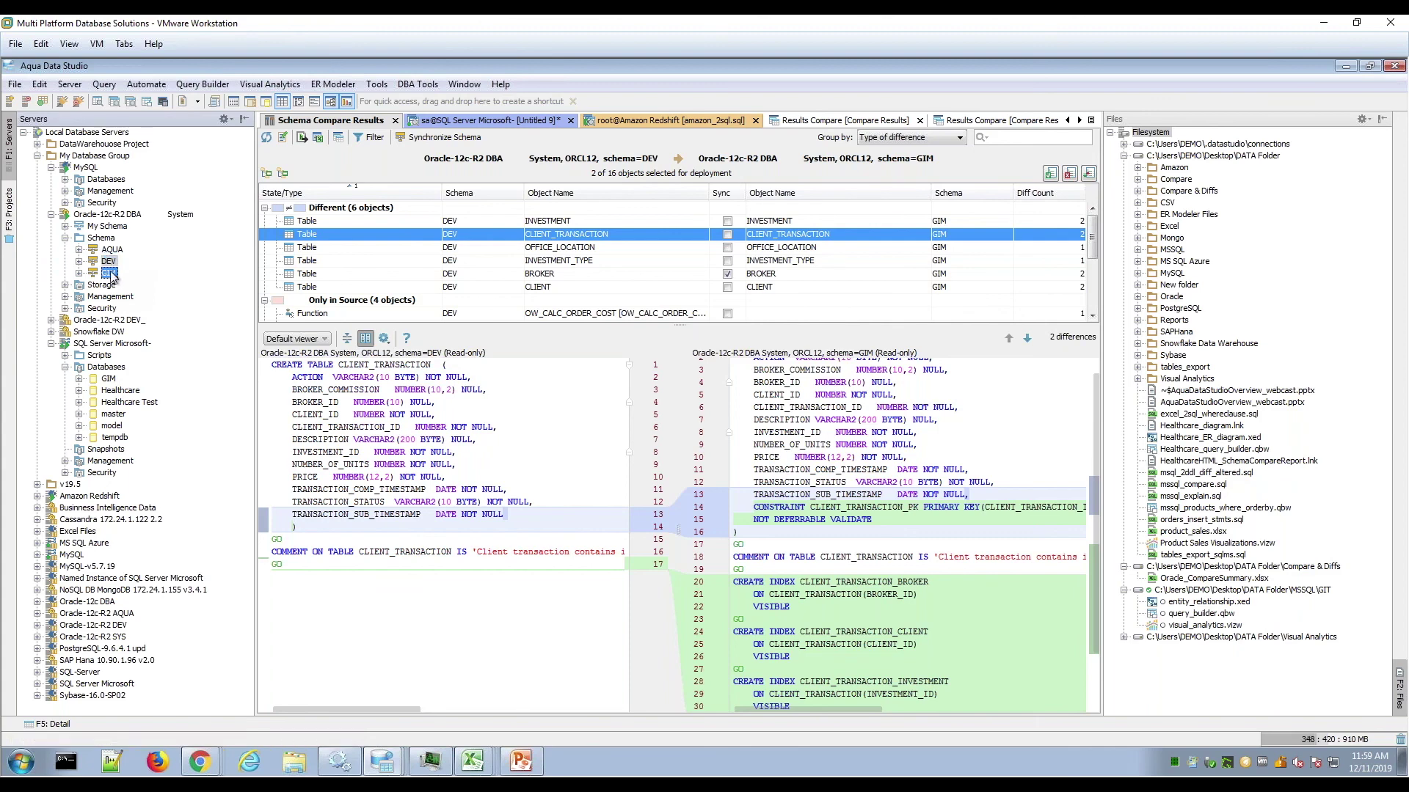
{"action": "left_click", "coordinate": [115, 394]}
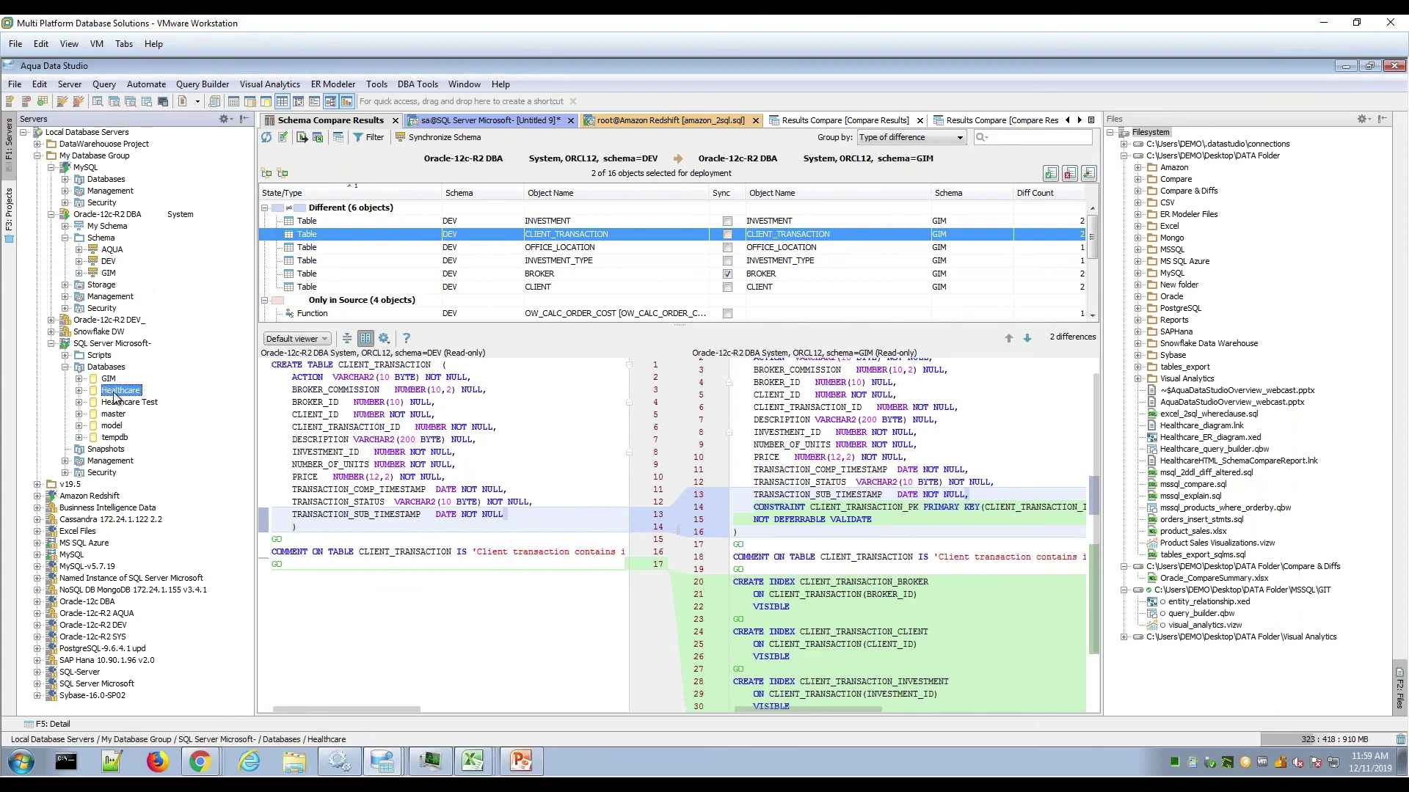
{"action": "left_click", "coordinate": [124, 405]}
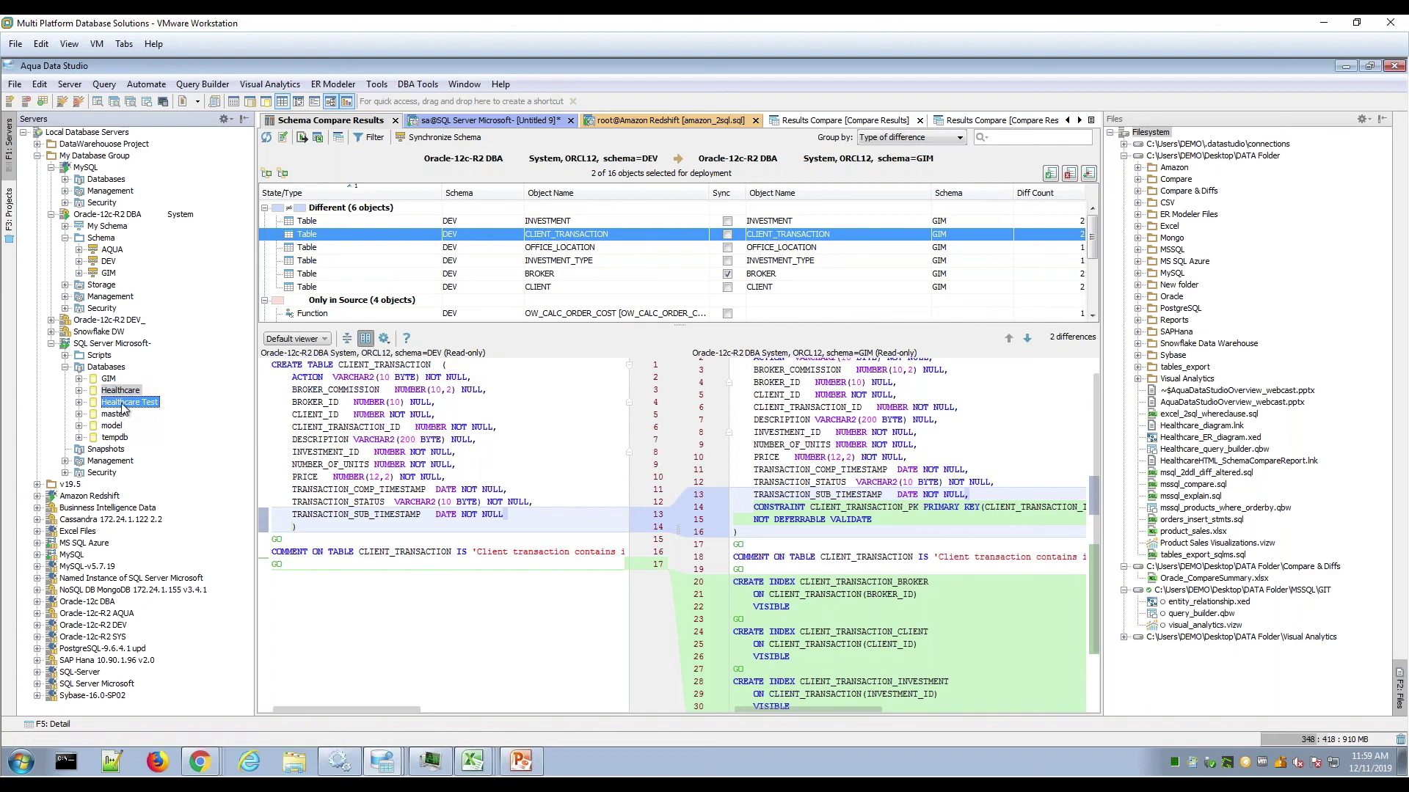
{"action": "right_click", "coordinate": [124, 408]}
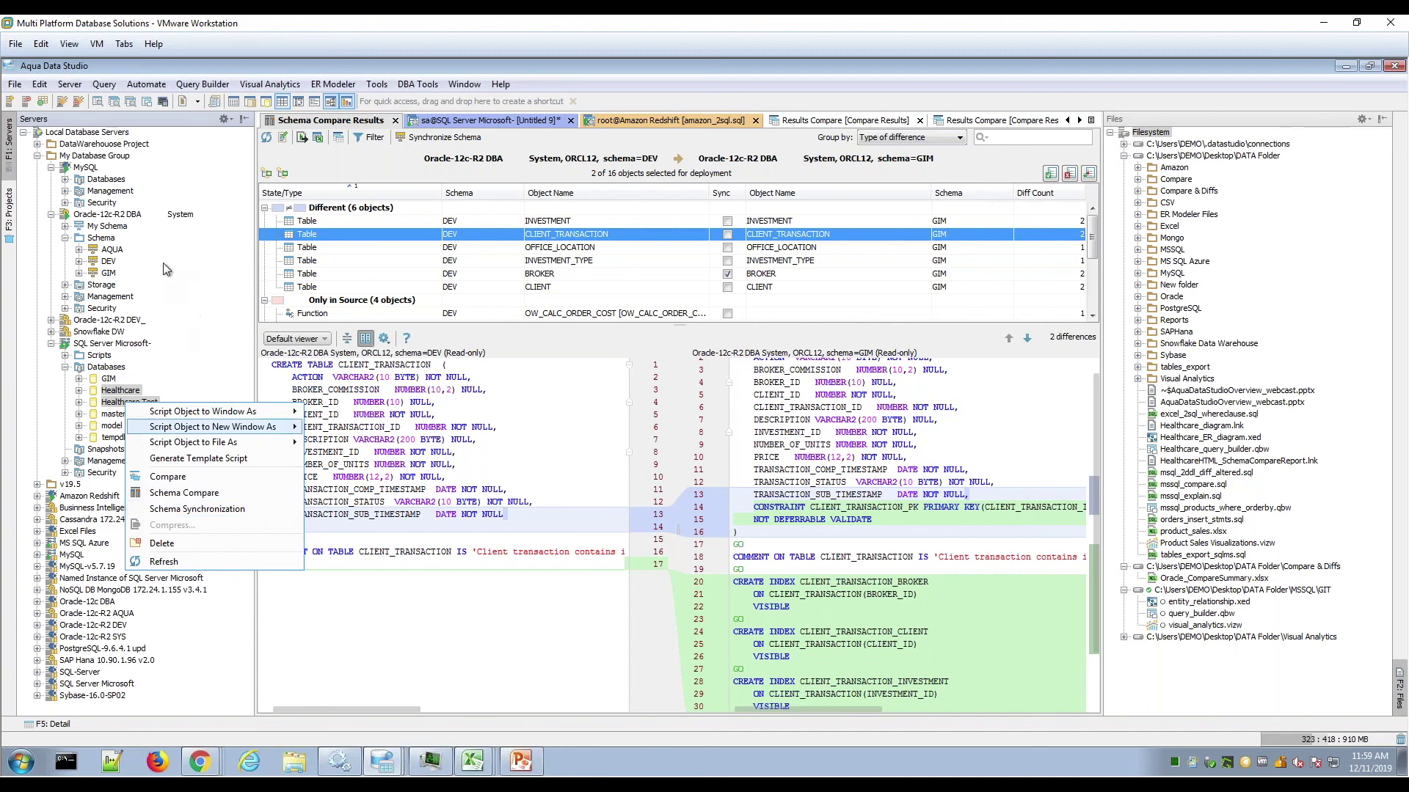
- Select Oracle's GIM schema together with SQL Server's Healthcare database and check which comparison commands are offered
{"action": "left_click", "coordinate": [109, 274]}
{"action": "left_click", "coordinate": [109, 274]}
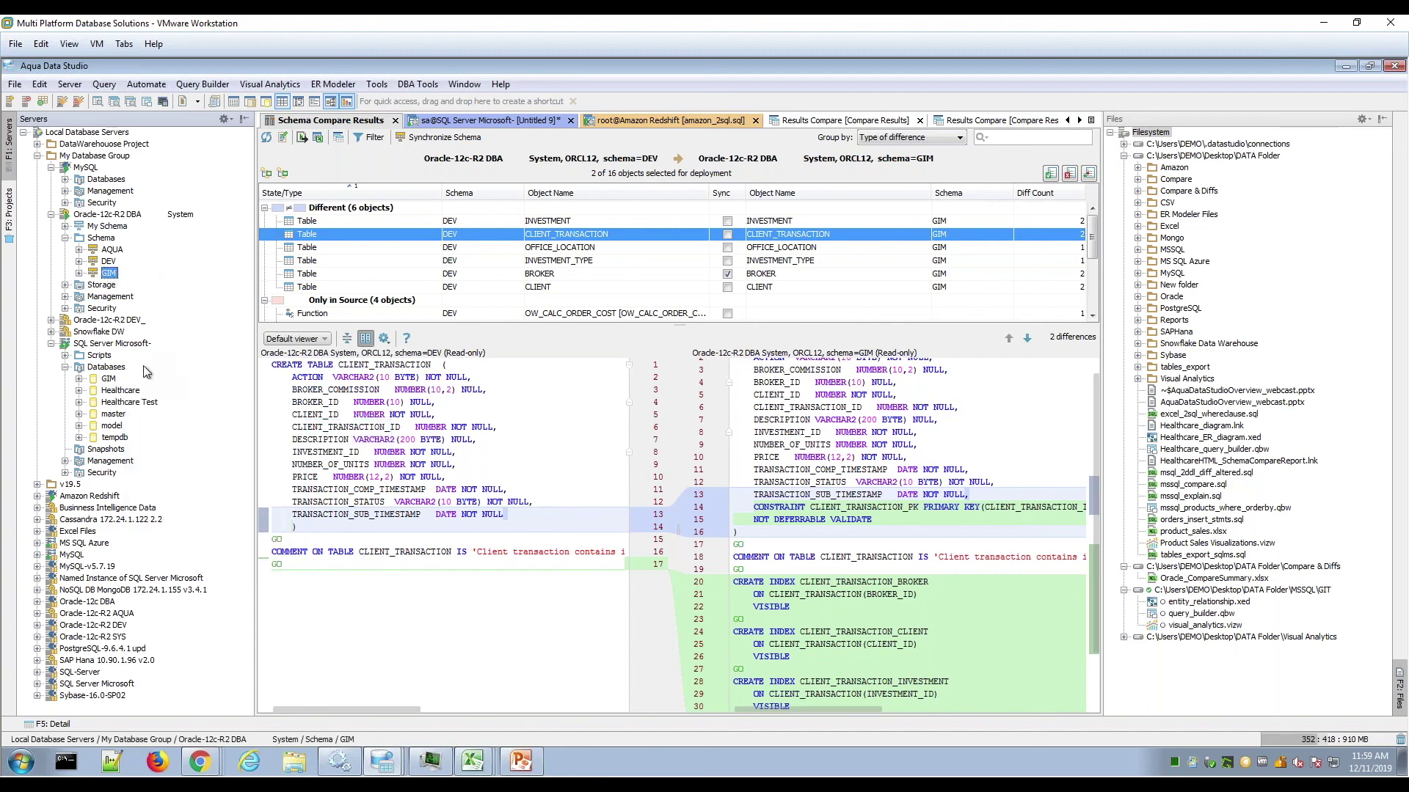
{"action": "right_click", "coordinate": [130, 394]}
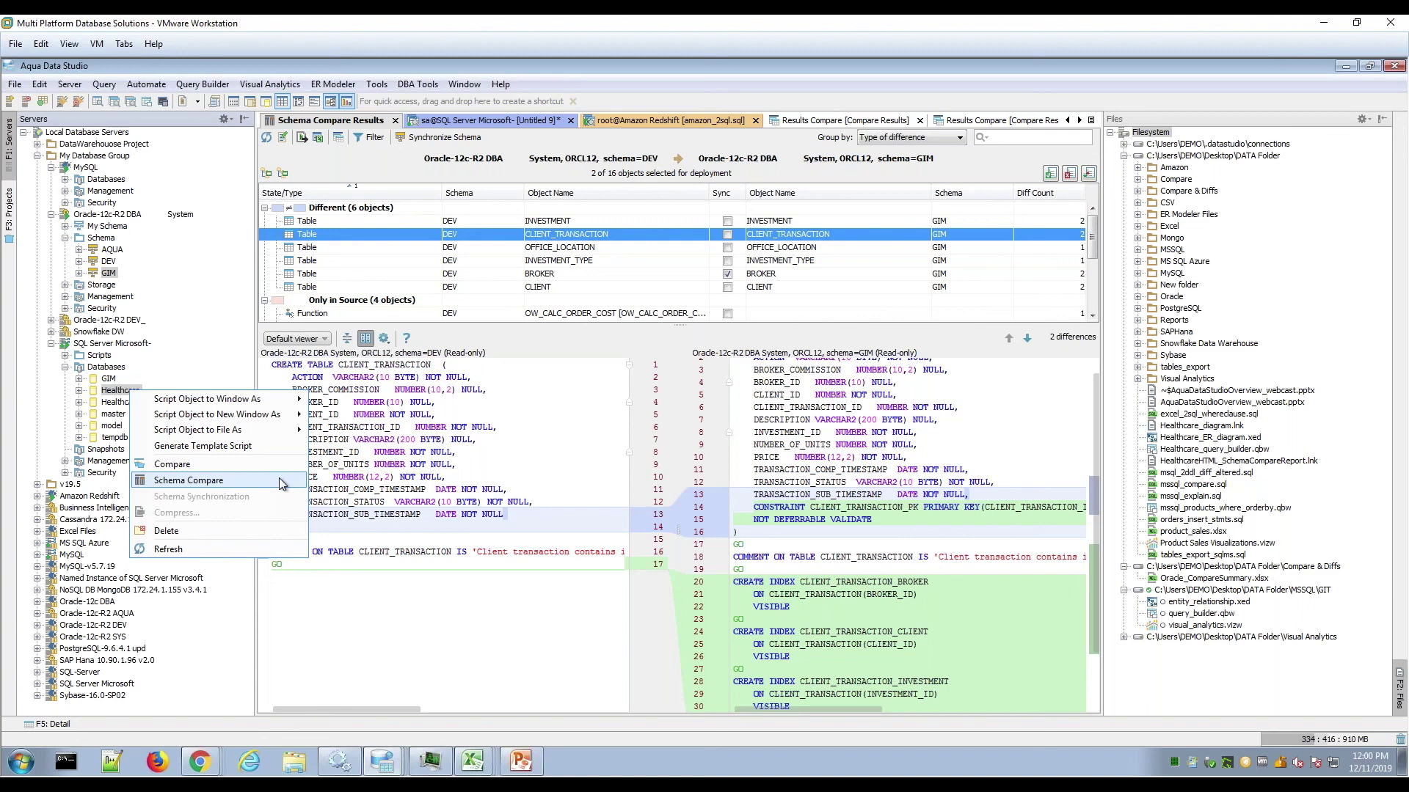
{"action": "key", "text": "Escape"}
- Select the Oracle DEV and GIM schemas and open the Schema Compare Tool with DEV as source and GIM as target
{"action": "left_click", "coordinate": [110, 262]}
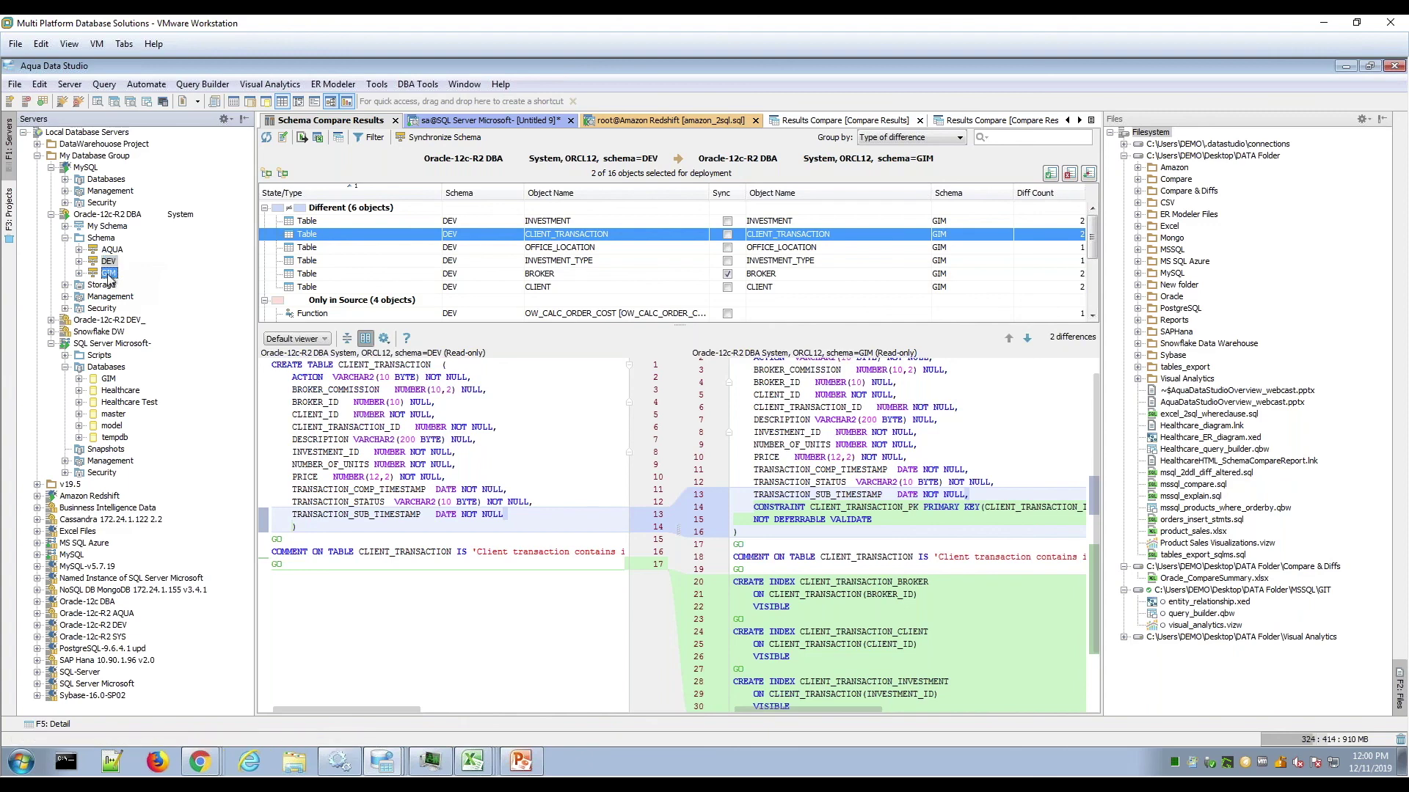
{"action": "right_click", "coordinate": [108, 272]}
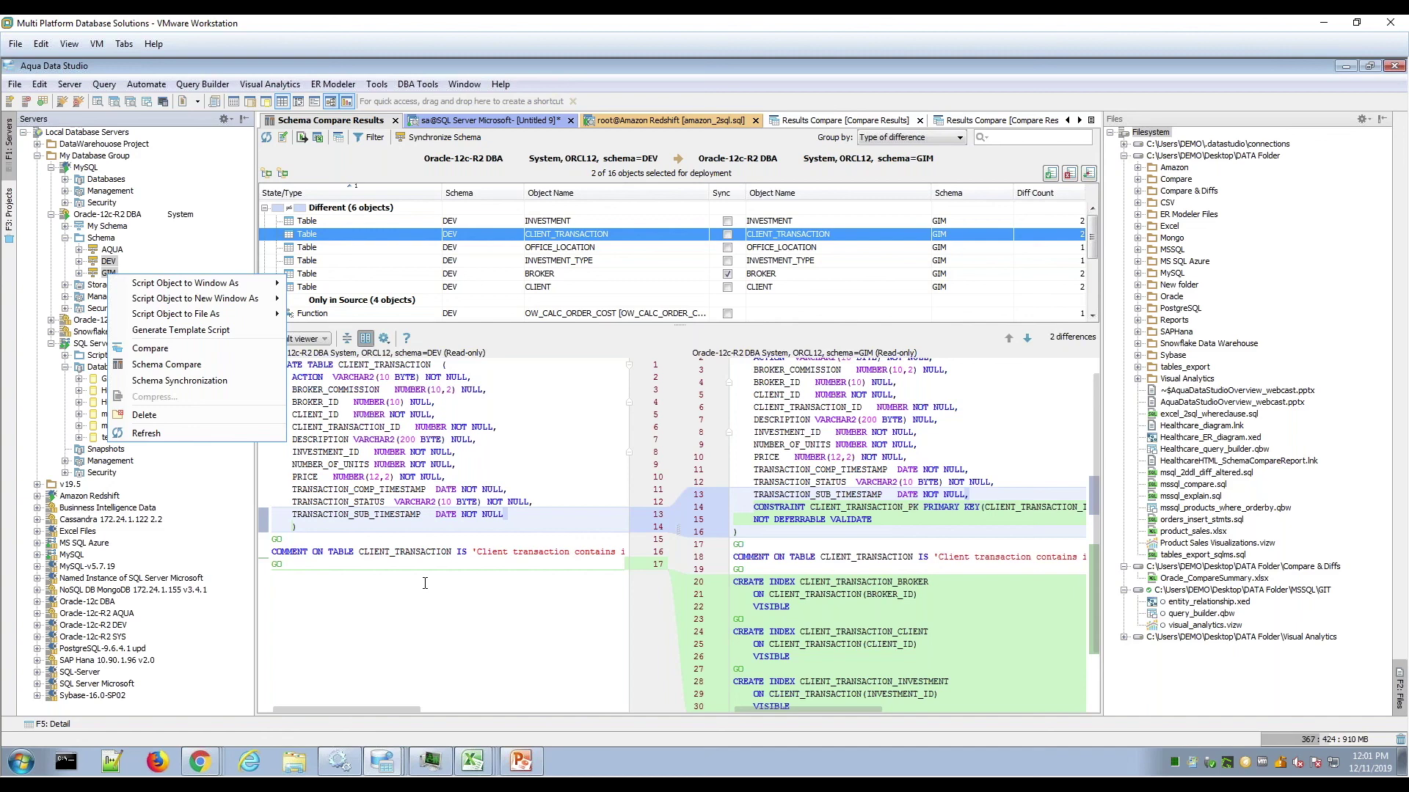
{"action": "left_click", "coordinate": [424, 583]}
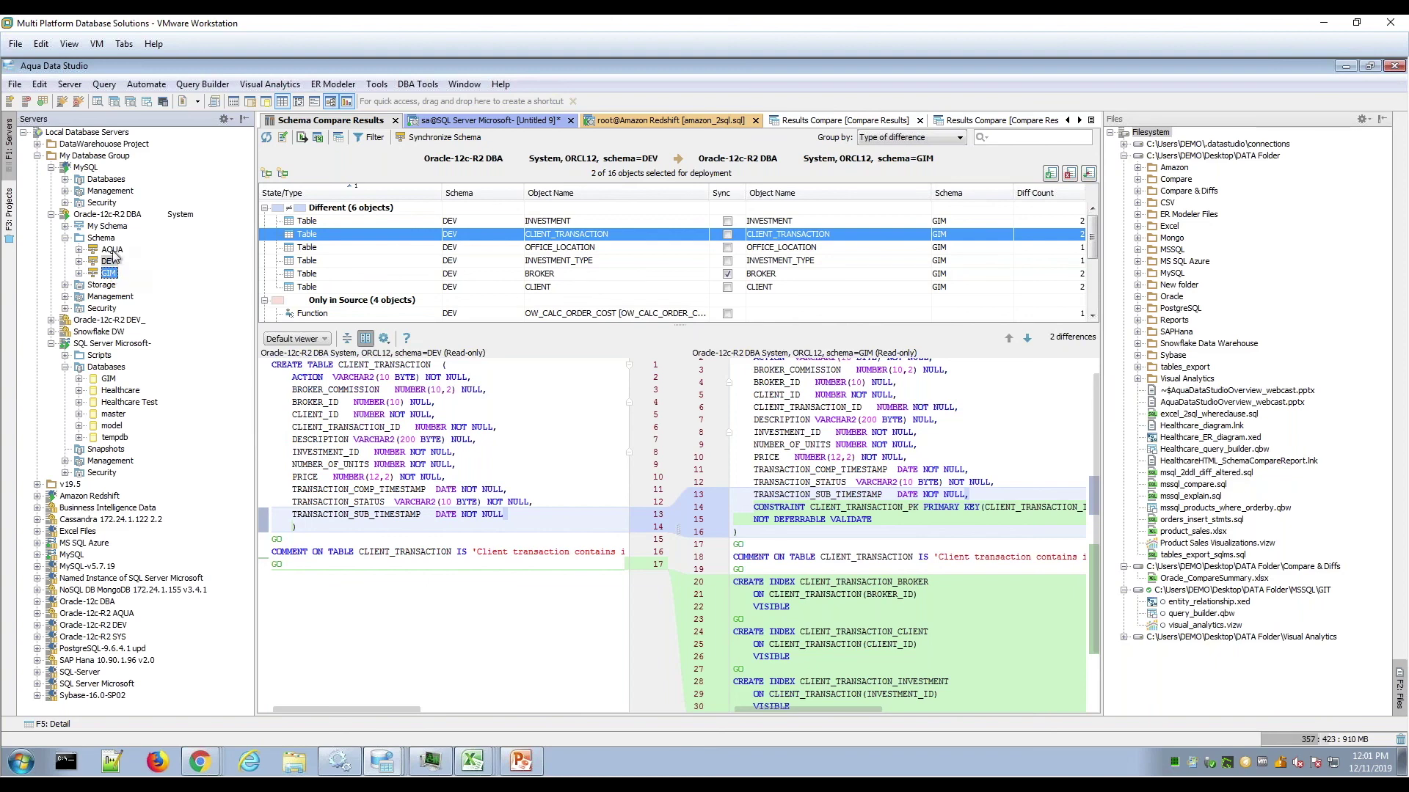
{"action": "right_click", "coordinate": [111, 273]}
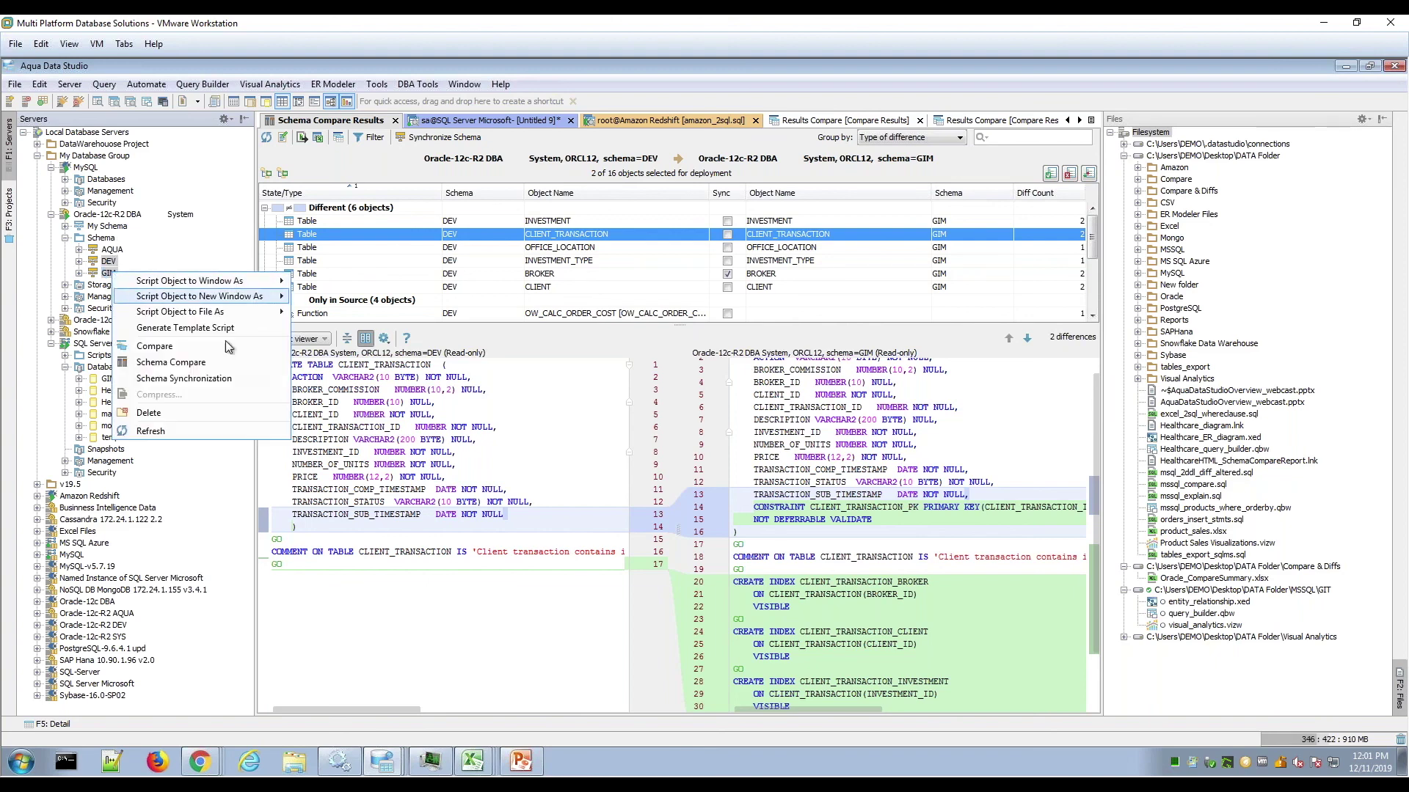
{"action": "left_click", "coordinate": [260, 362]}
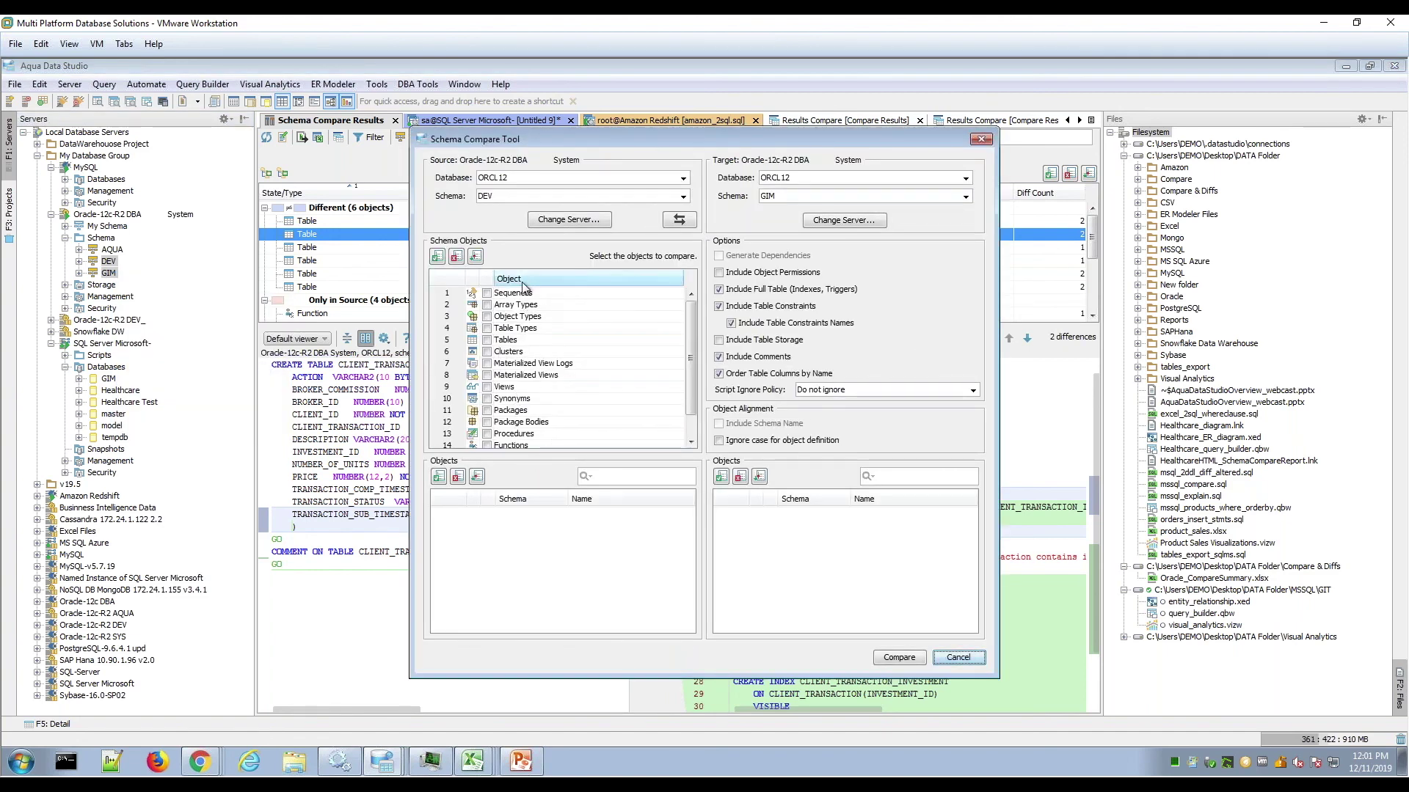
- Close the DEV-to-GIM comparison setup and open the Schema Compare Tool for Oracle's GIM schema and SQL Server's Healthcare database
{"action": "left_click", "coordinate": [956, 659]}
{"action": "left_click", "coordinate": [109, 274]}
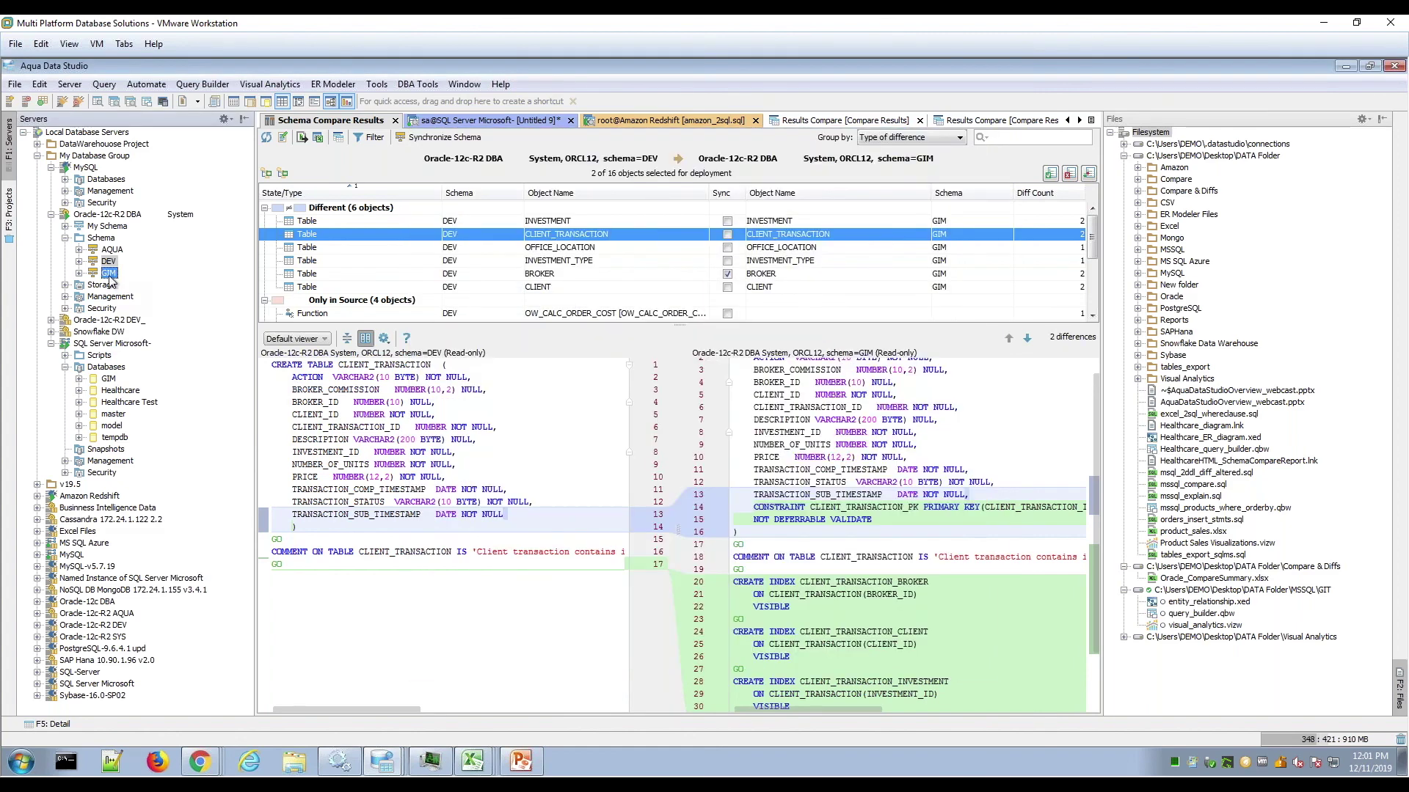
{"action": "left_click", "coordinate": [120, 393]}
{"action": "right_click", "coordinate": [124, 390]}
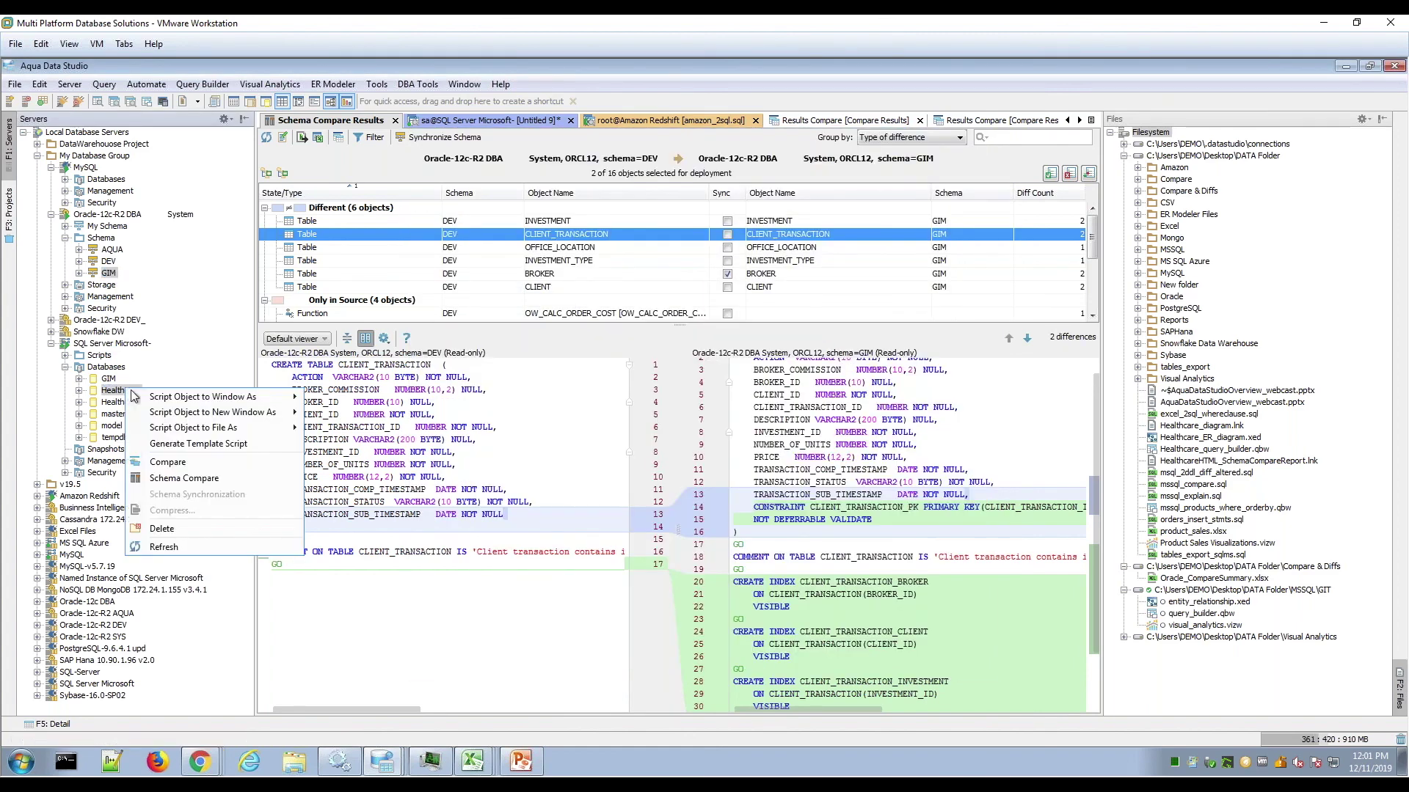
{"action": "left_click", "coordinate": [248, 481]}
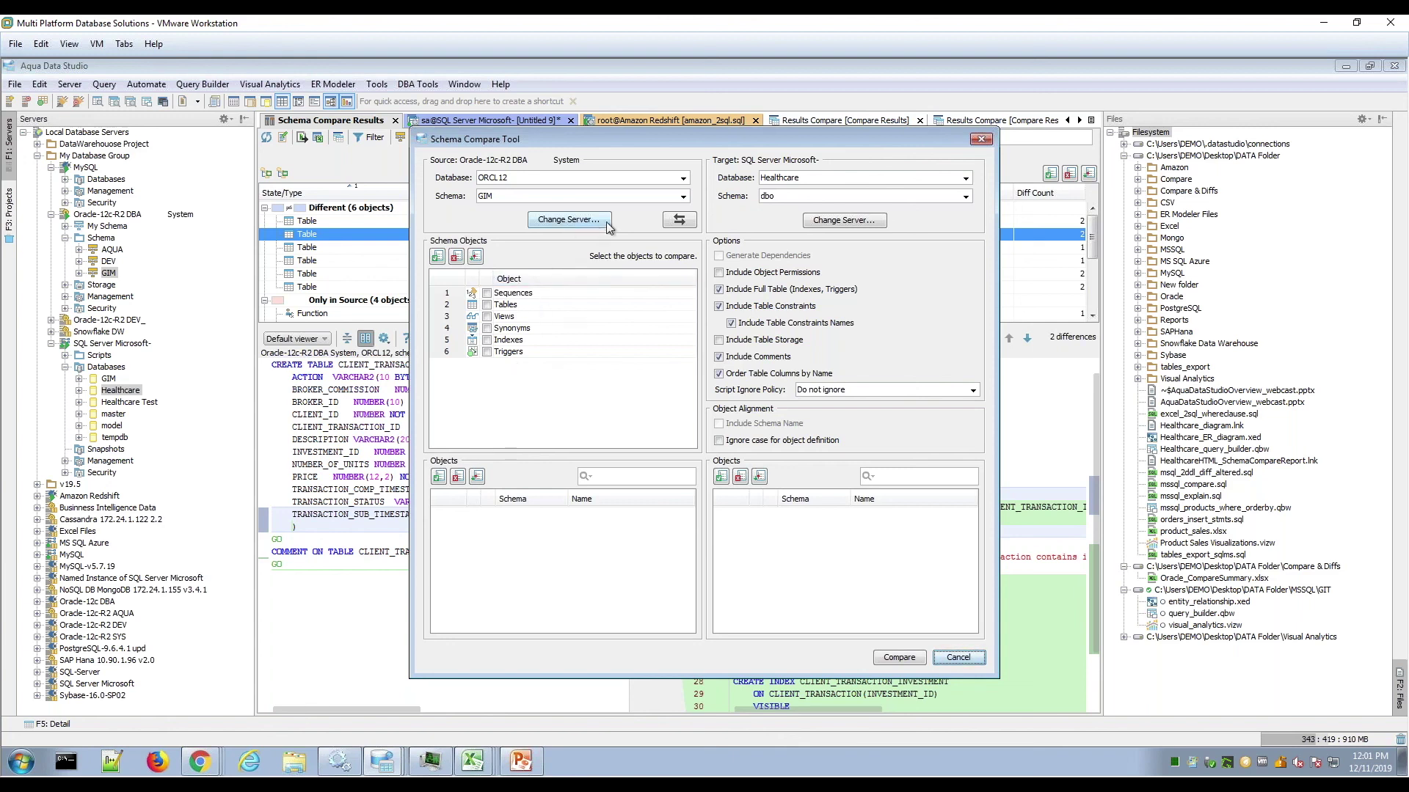
- Swap source and target in the cross-platform schema comparison setup and cancel it without comparing
{"action": "left_click_drag", "start_coordinate": [684, 142], "coordinate": [615, 207]}
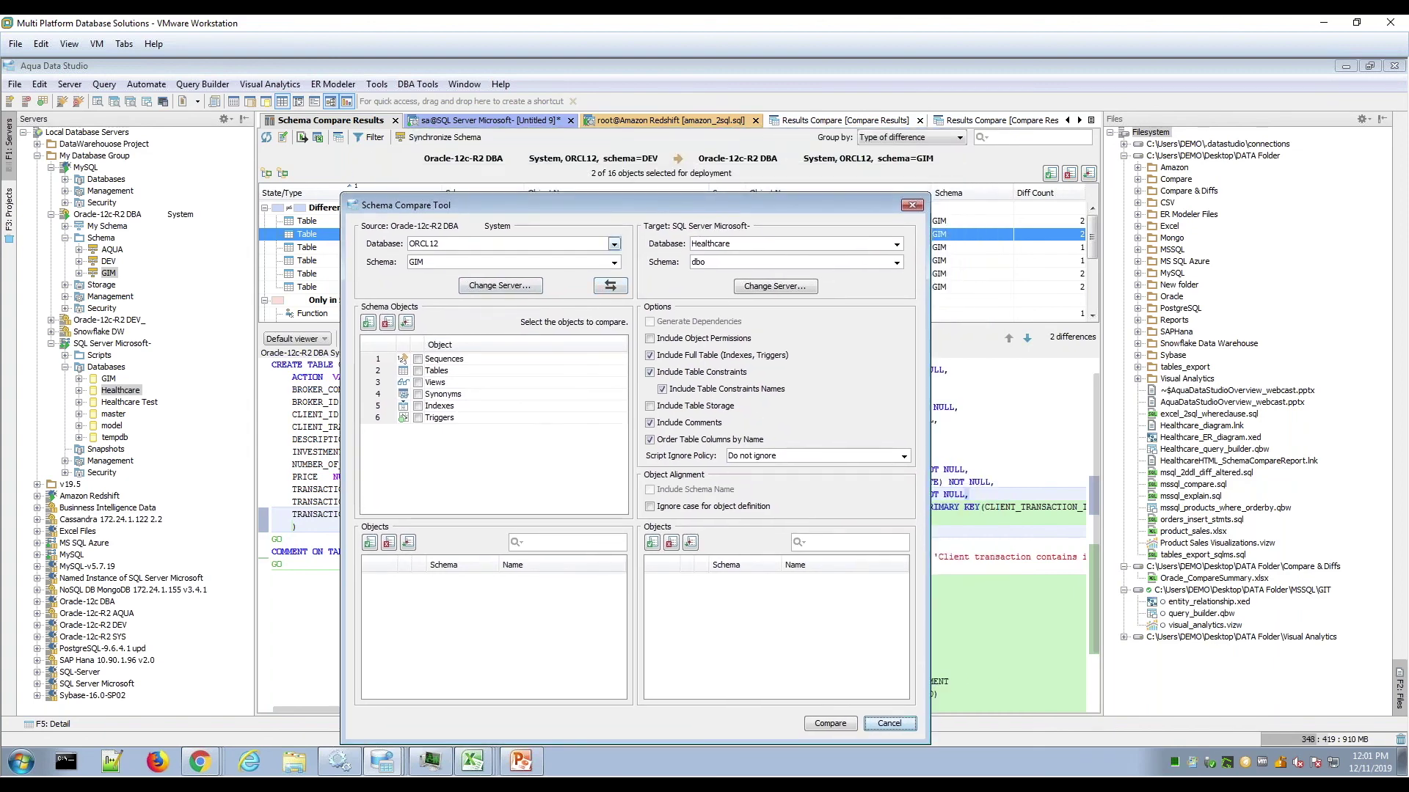
{"action": "left_click", "coordinate": [614, 292]}
{"action": "left_click", "coordinate": [889, 727]}
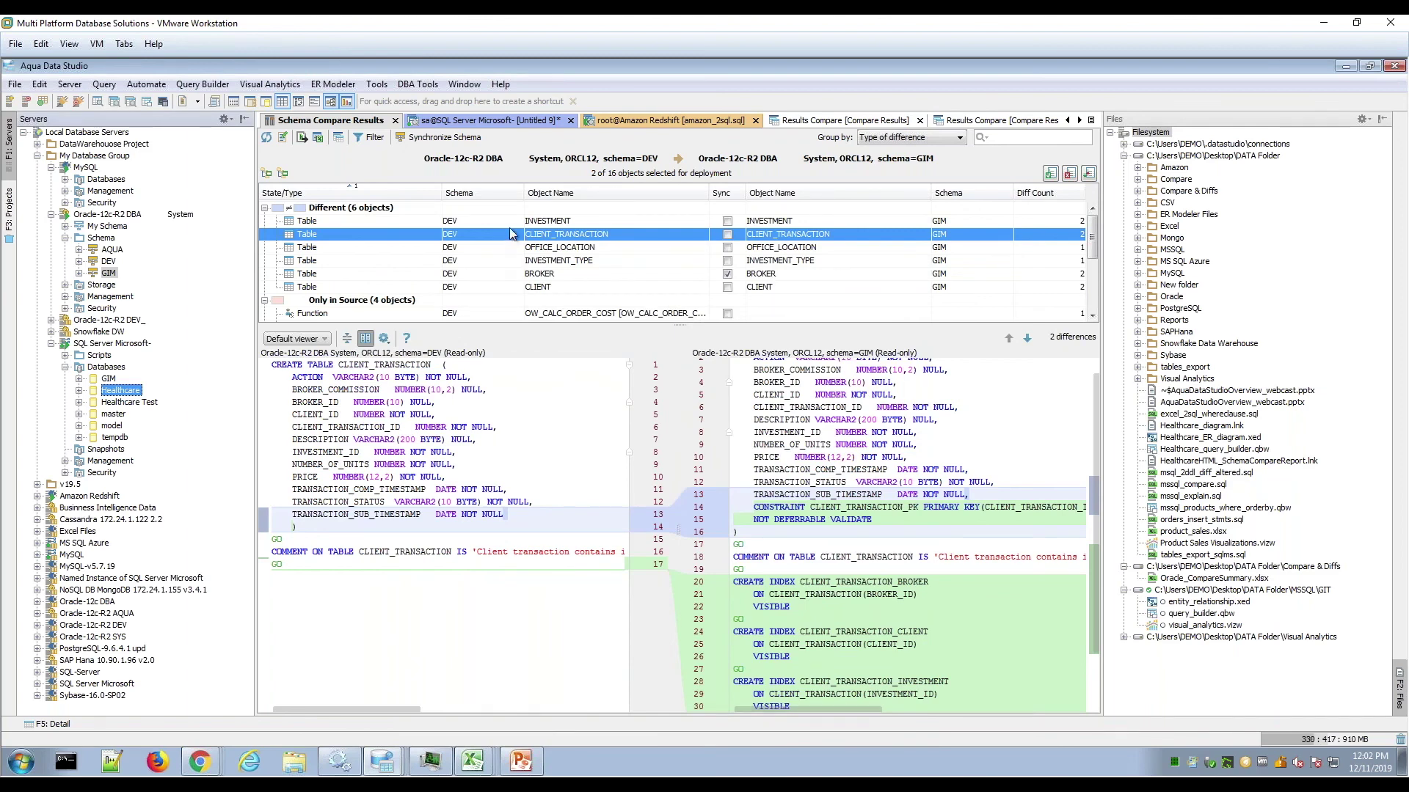
- Mark the CLIENT_TRANSACTION table for synchronization from DEV to GIM, generate the deployment script with default options and open it in Query Analyzer
{"action": "left_click", "coordinate": [727, 235]}
{"action": "left_click", "coordinate": [465, 142]}
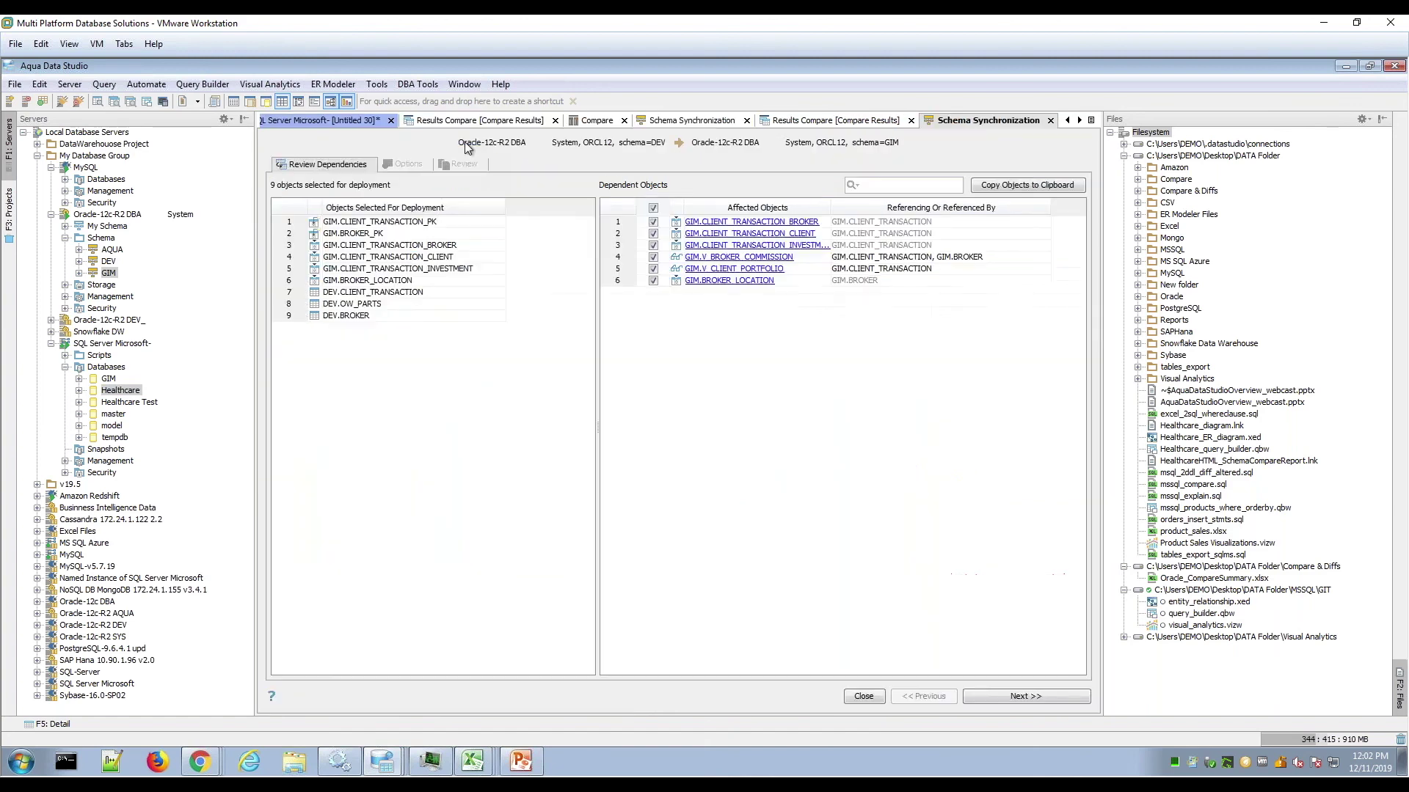
{"action": "left_click", "coordinate": [984, 697]}
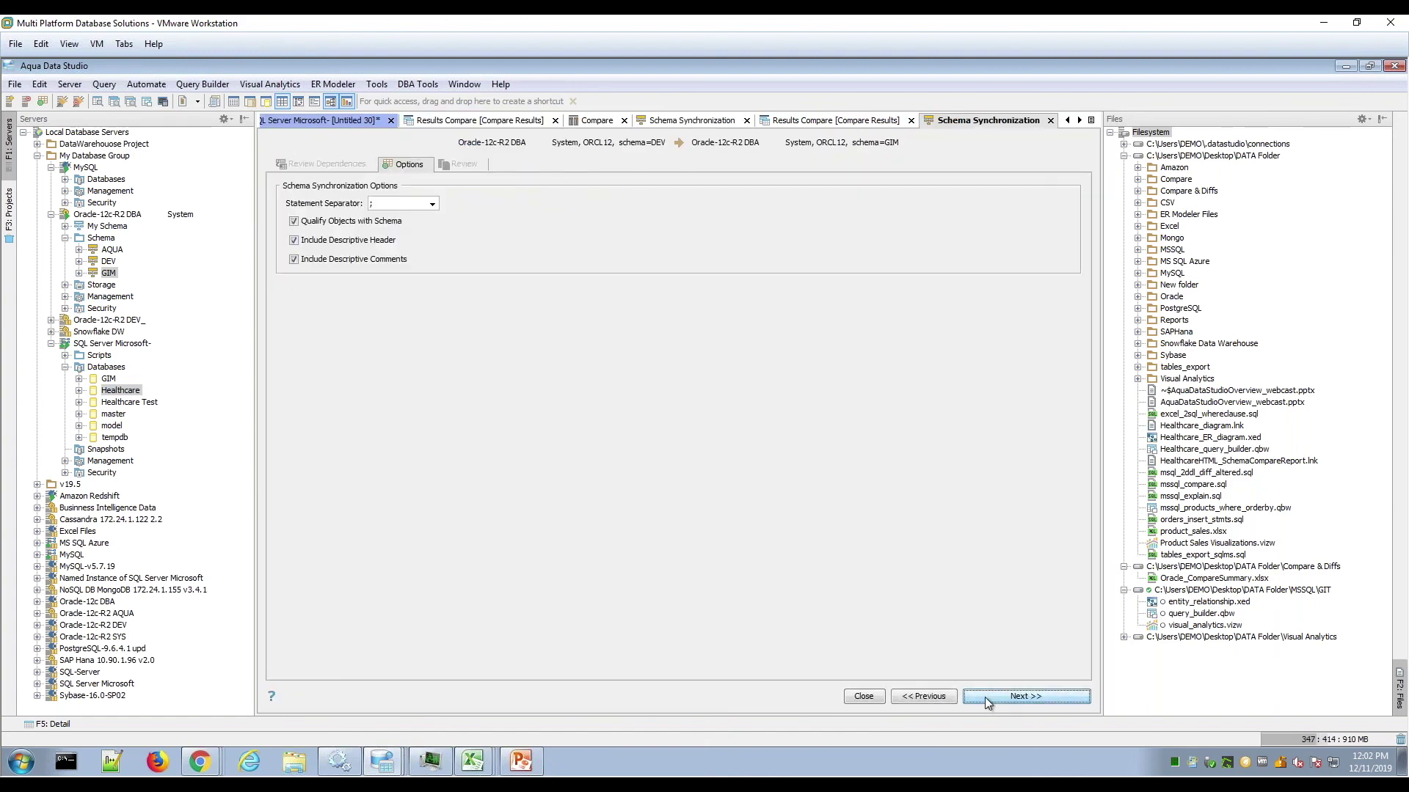
{"action": "left_click", "coordinate": [984, 697]}
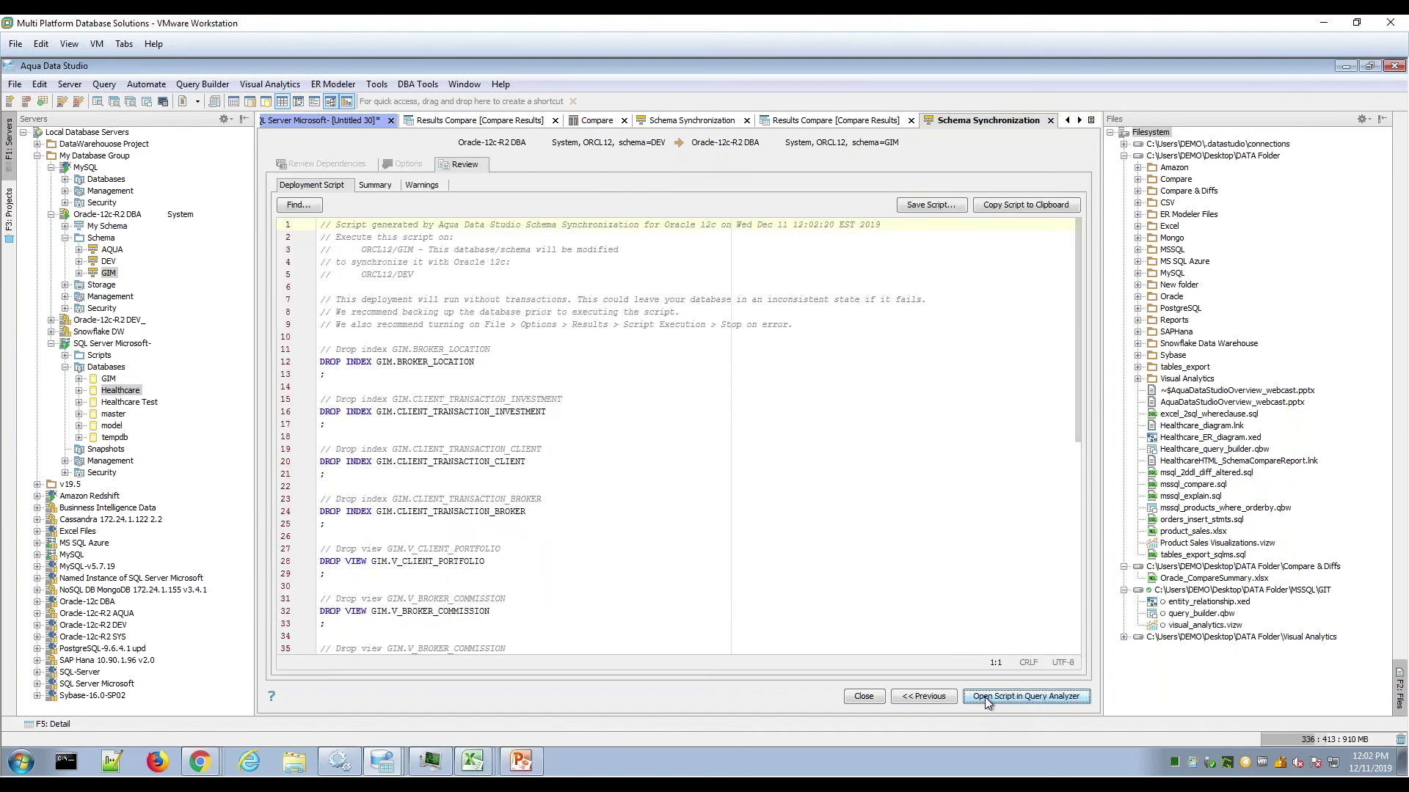
{"action": "left_click", "coordinate": [984, 698]}
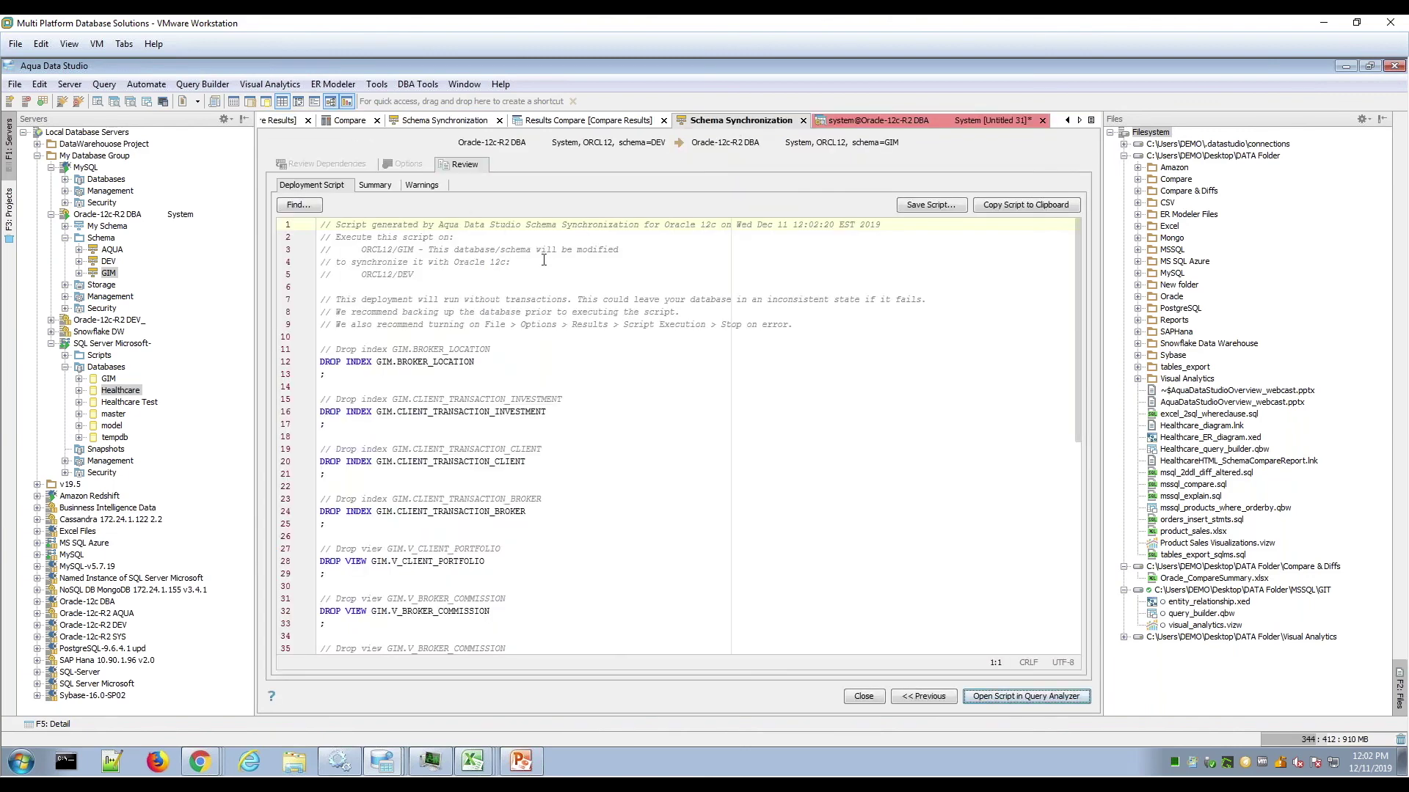
- Review the deployment script from its header comments through the drop and alter statements to the OW_PARTS table creation
{"action": "left_click_drag", "start_coordinate": [536, 347], "coordinate": [543, 580]}
{"action": "left_click_drag", "start_coordinate": [593, 225], "coordinate": [593, 312]}
{"action": "left_click", "coordinate": [612, 413]}
{"action": "scroll", "coordinate": [612, 413], "scroll_direction": "down", "scroll_amount": 9}
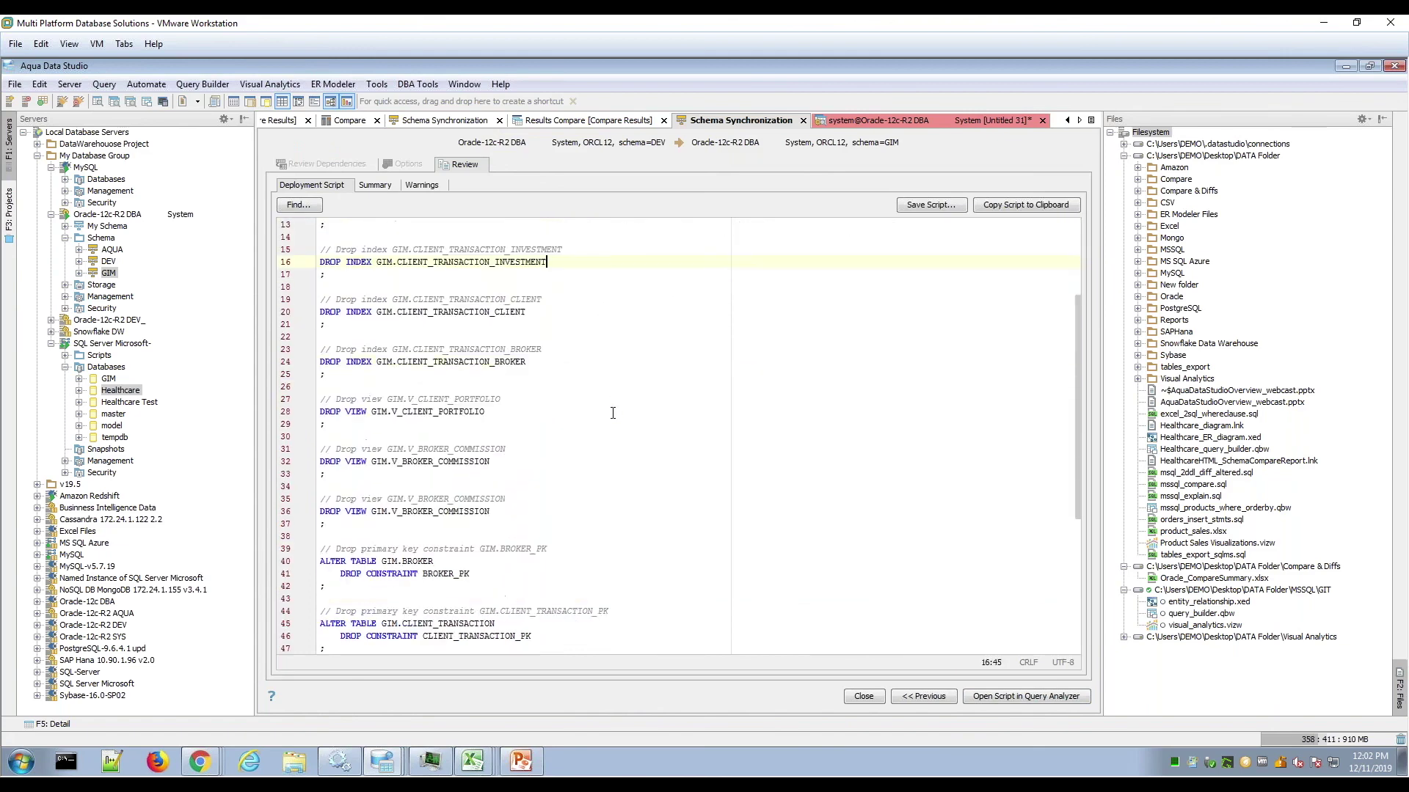
{"action": "scroll", "coordinate": [613, 413], "scroll_direction": "down", "scroll_amount": 2}
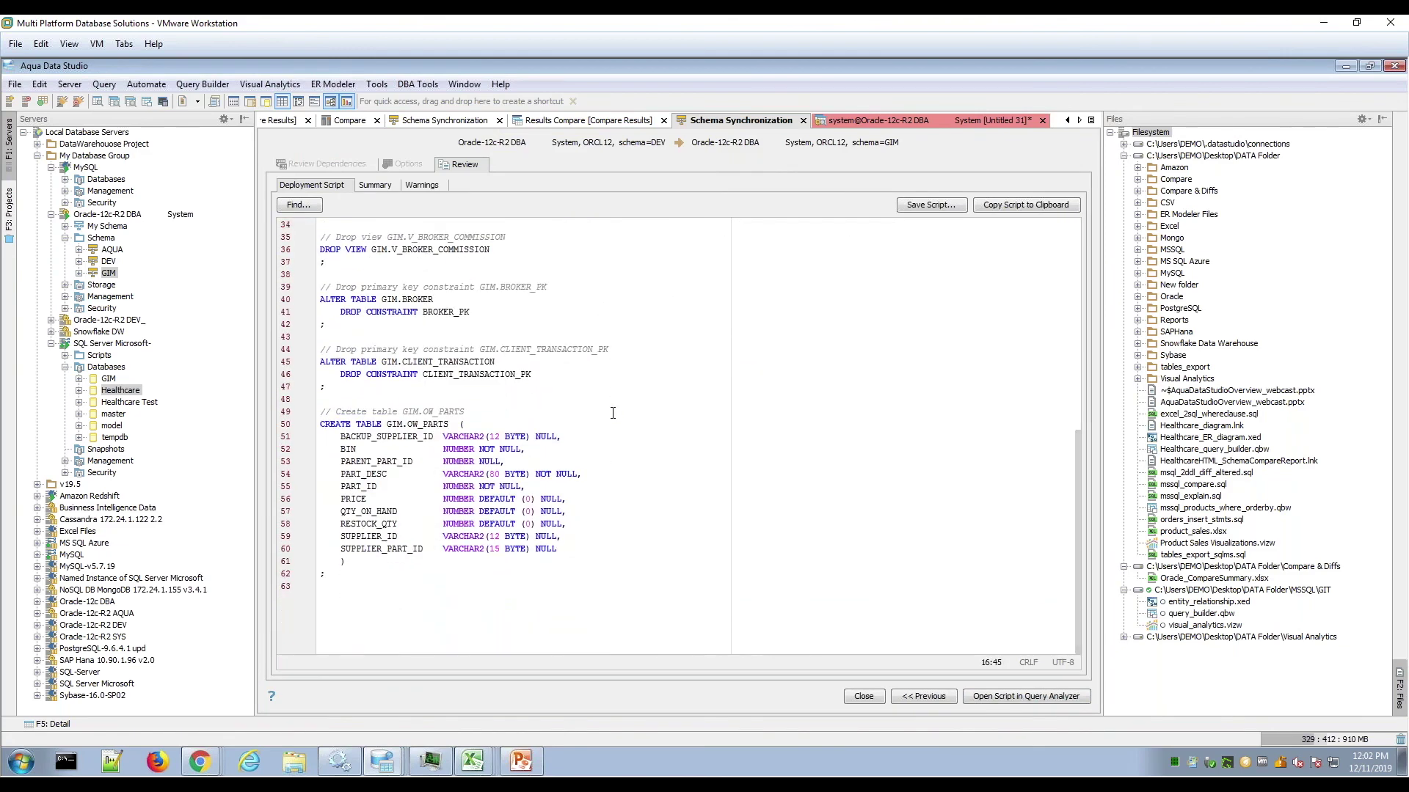
{"action": "scroll", "coordinate": [612, 413], "scroll_direction": "up", "scroll_amount": 11}
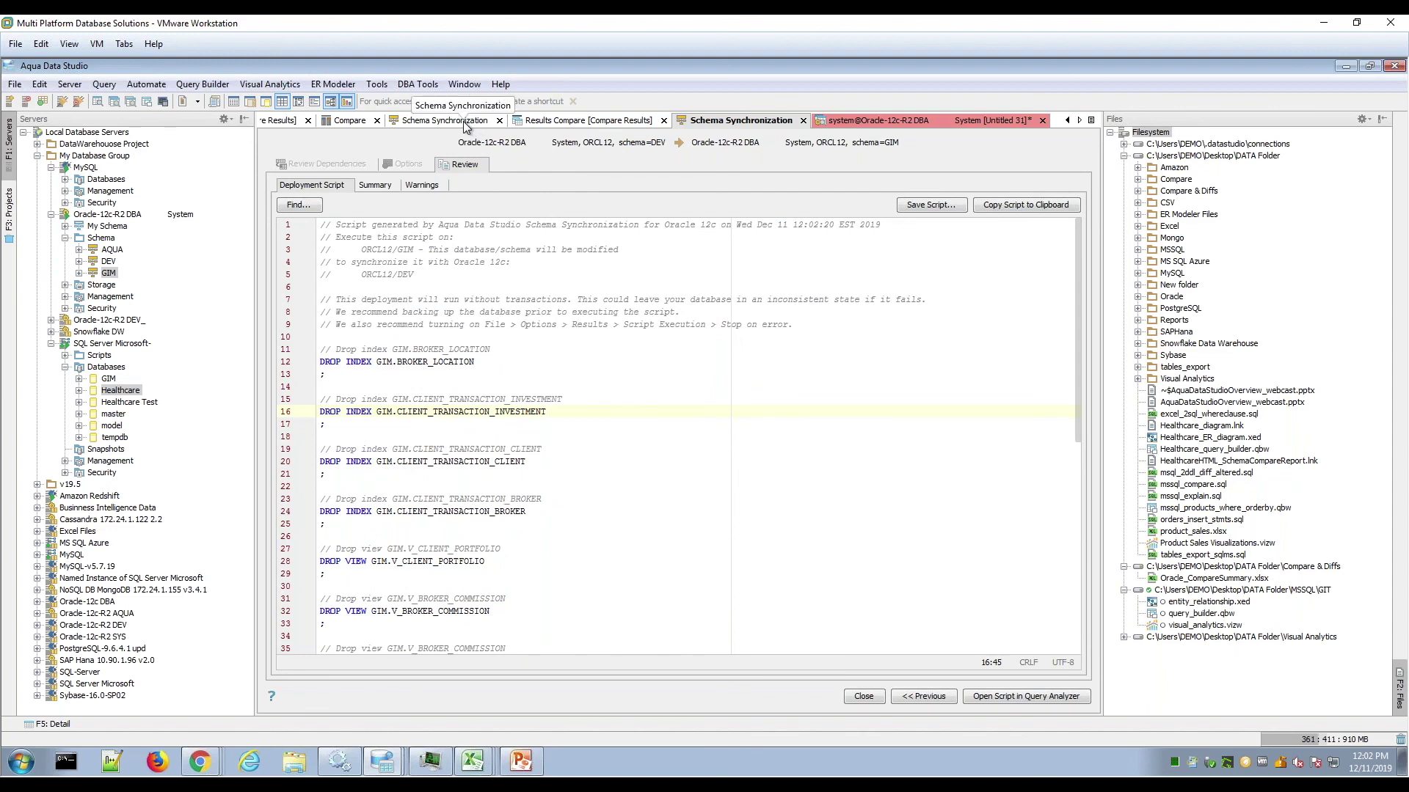
- Open the Schema Synchronization Tool for Oracle's DEV and GIM schemas, with DEV as source and GIM as target
{"action": "left_click", "coordinate": [108, 274]}
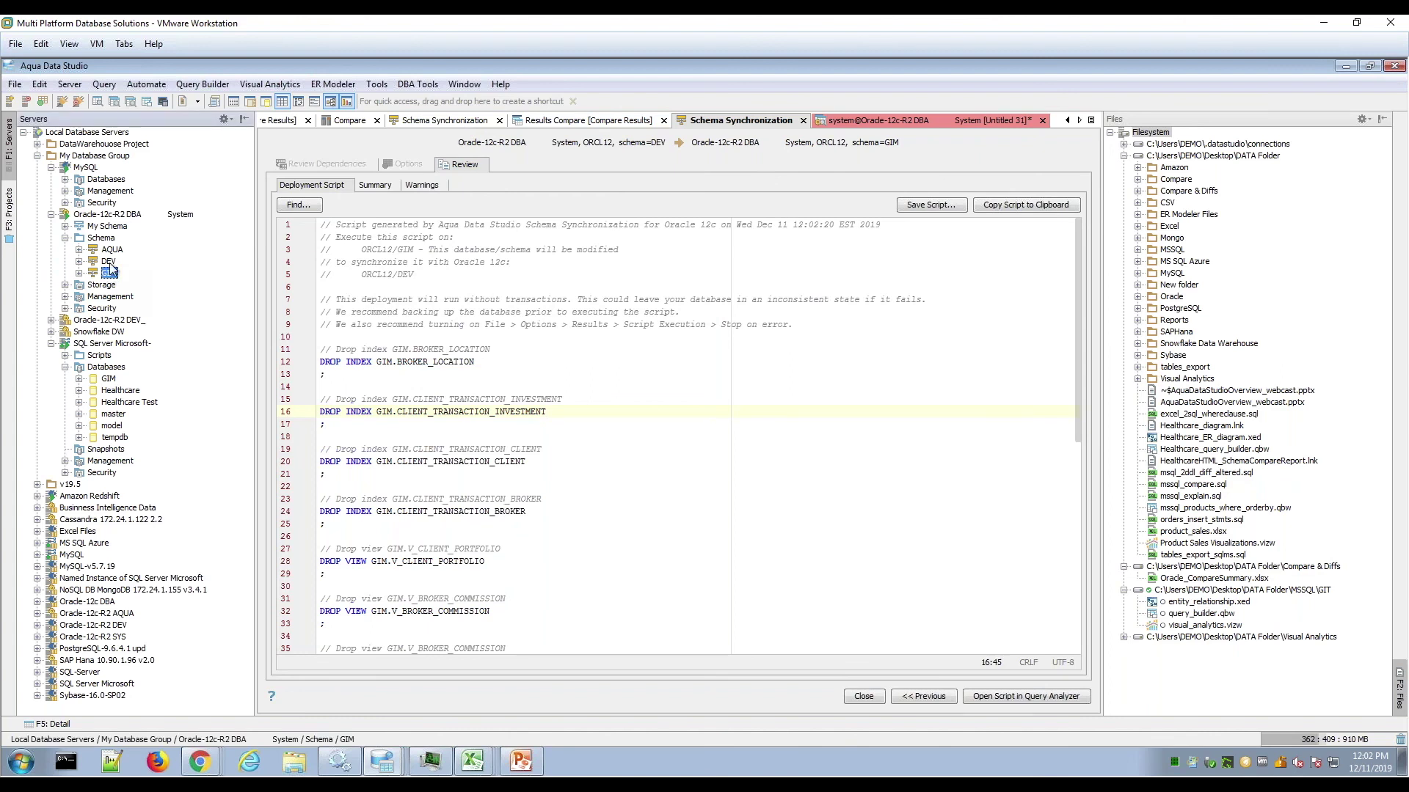
{"action": "left_click", "coordinate": [109, 263]}
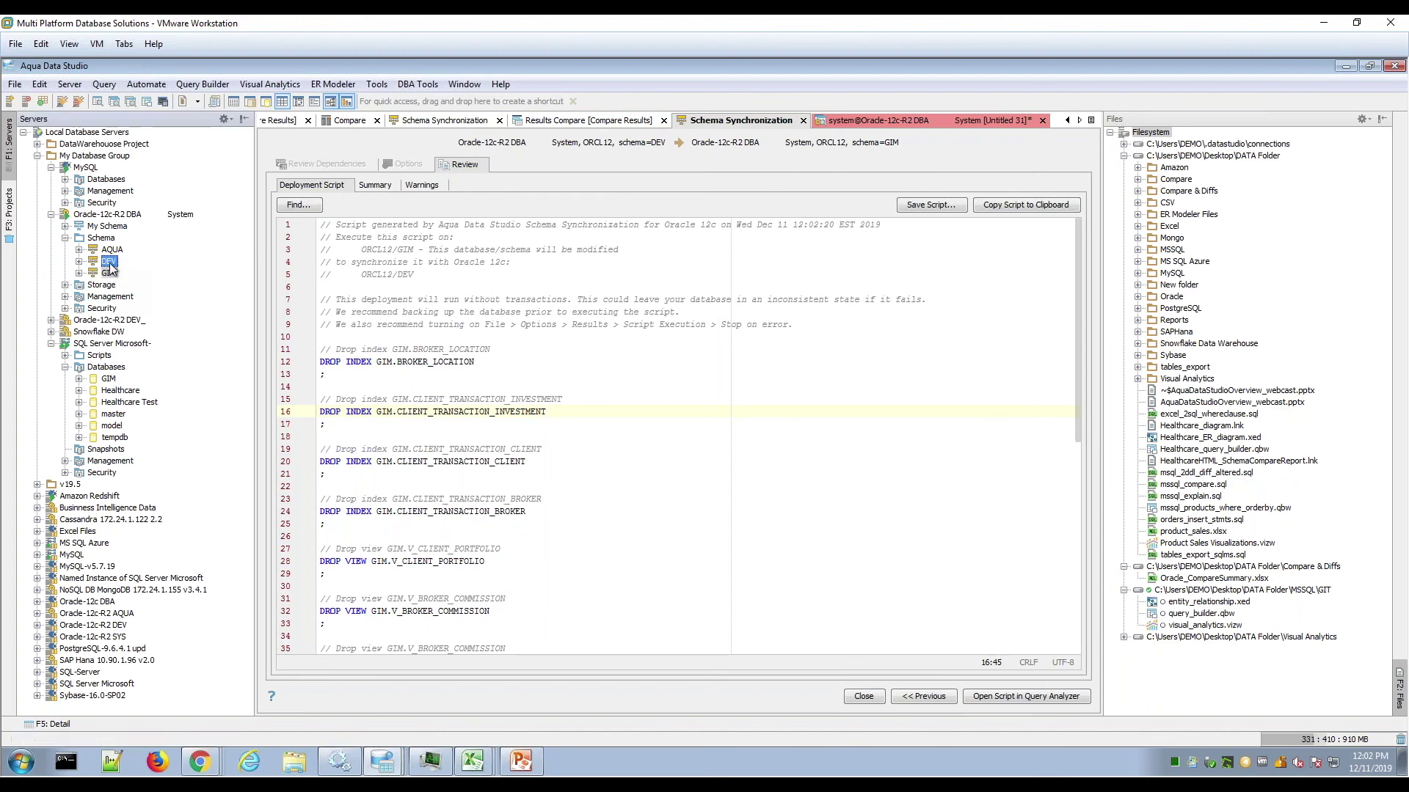
{"action": "right_click", "coordinate": [110, 265]}
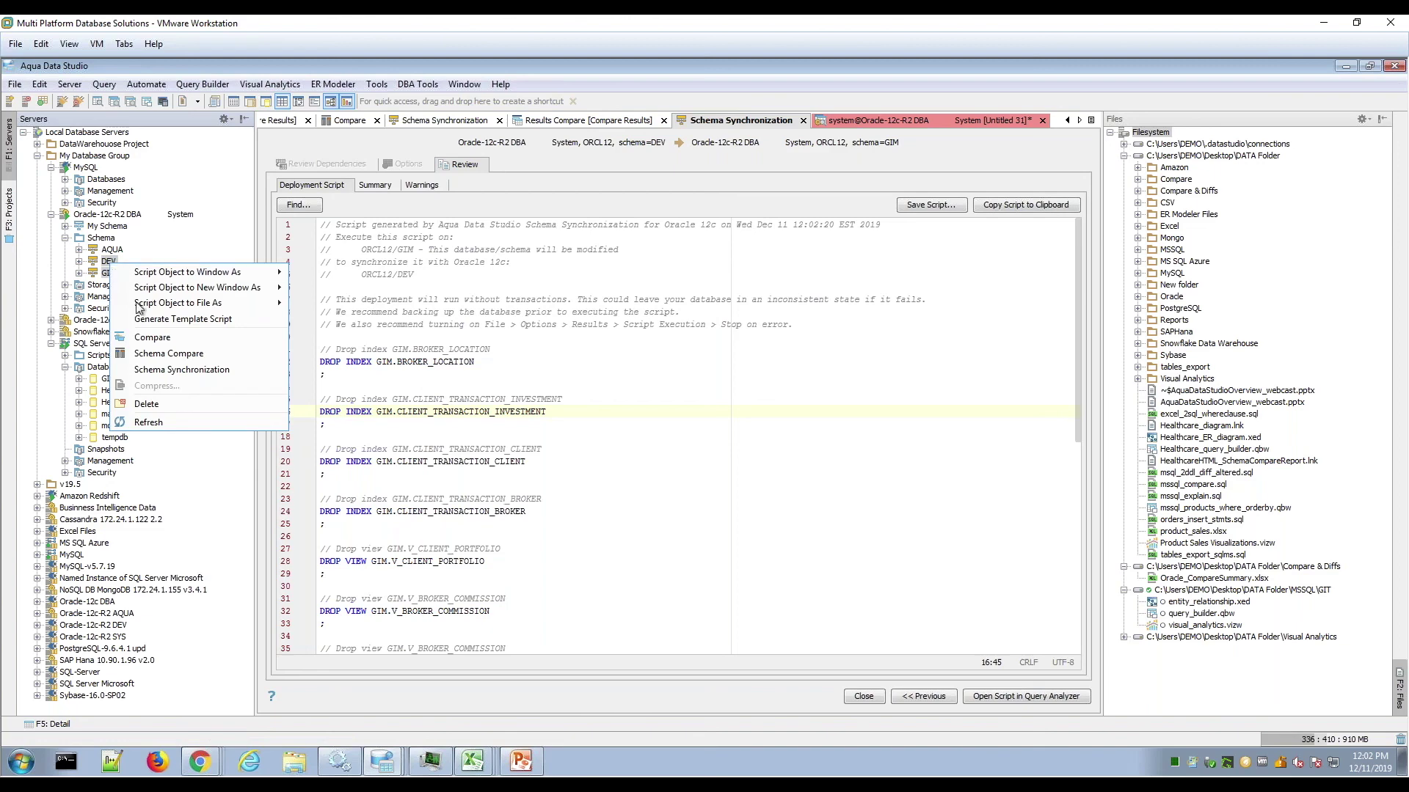
{"action": "left_click", "coordinate": [224, 367]}
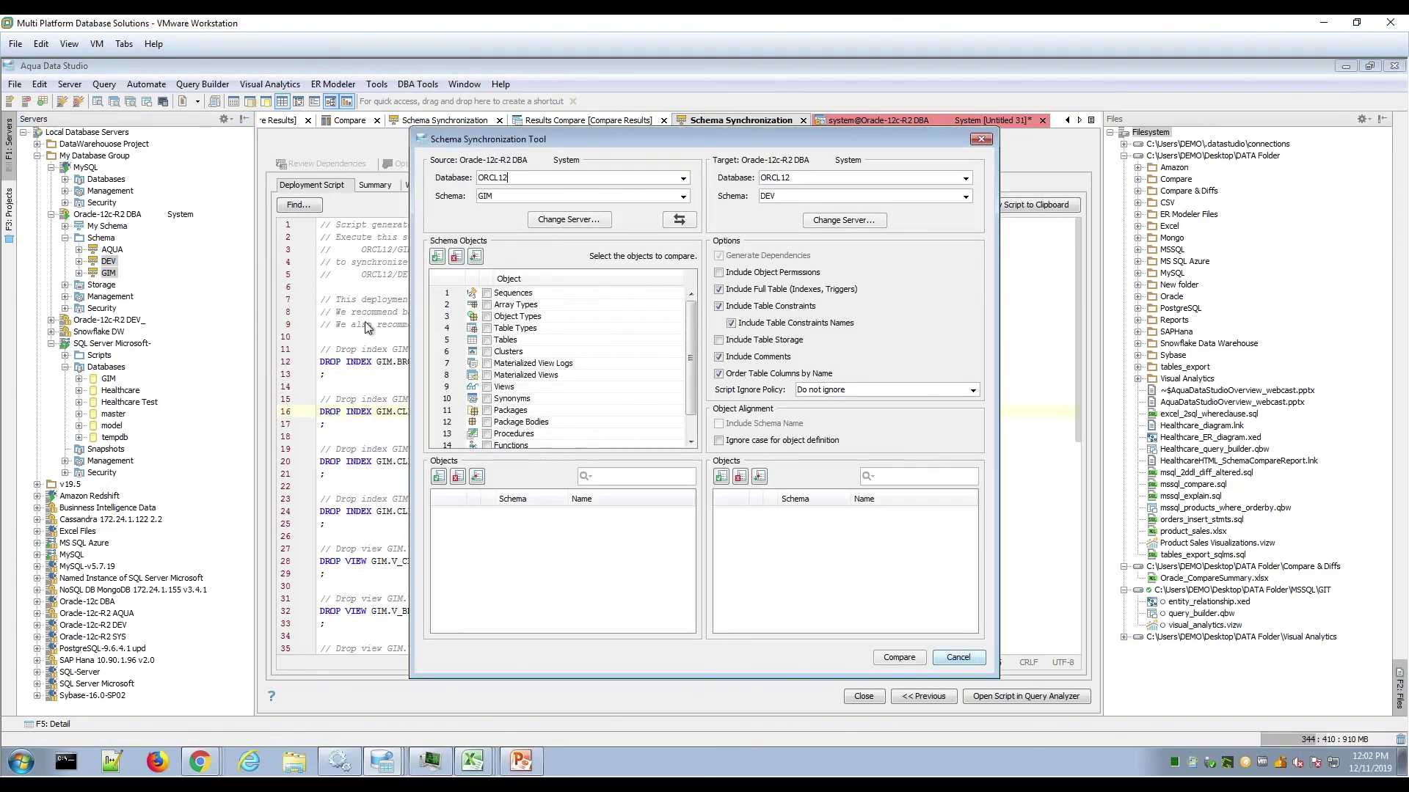
{"action": "left_click", "coordinate": [680, 220]}
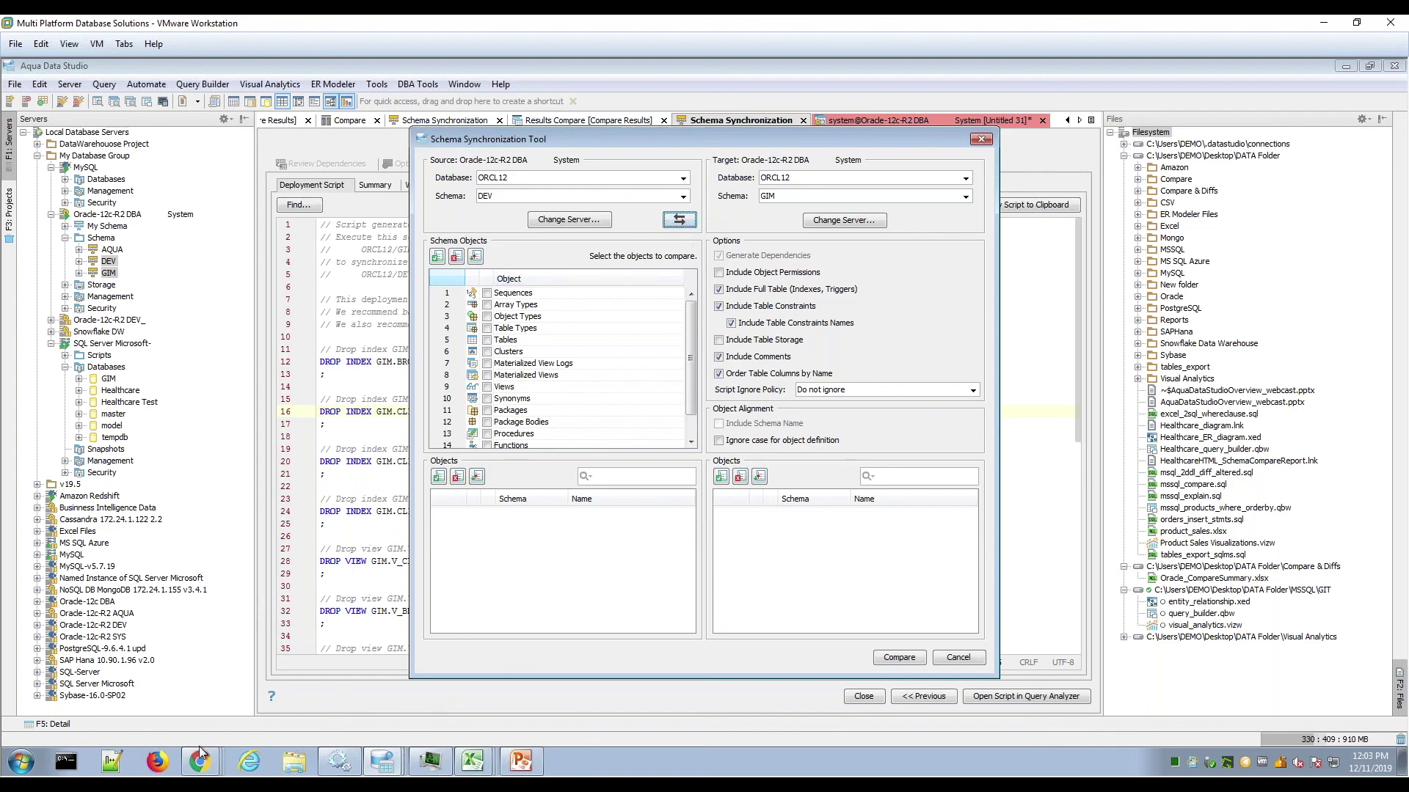
- Switch to Chrome and show the Aqua Data Studio 20.0 documentation and the Aquafold home page
{"action": "mouse_move", "coordinate": [199, 763]}
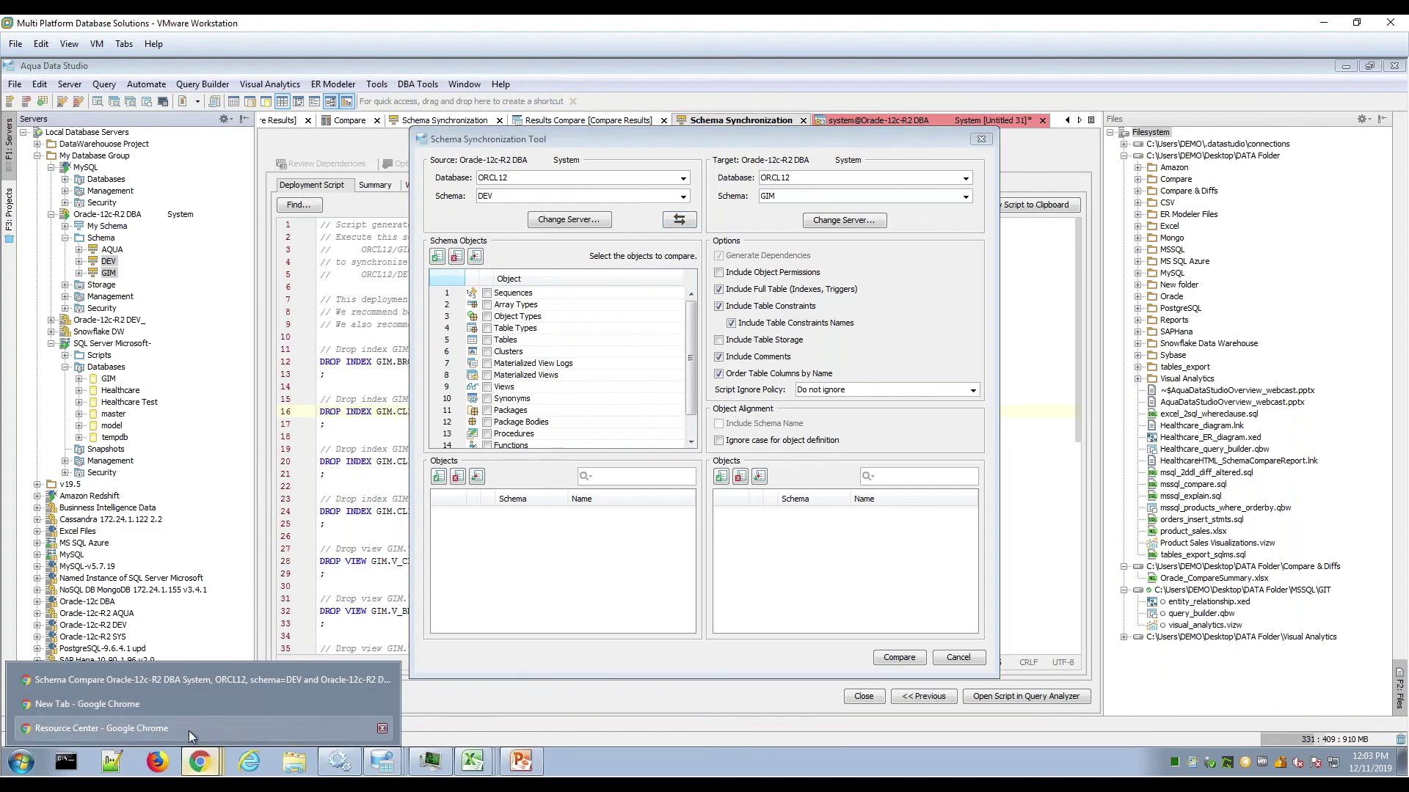
{"action": "left_click", "coordinate": [188, 731]}
{"action": "left_click", "coordinate": [332, 125]}
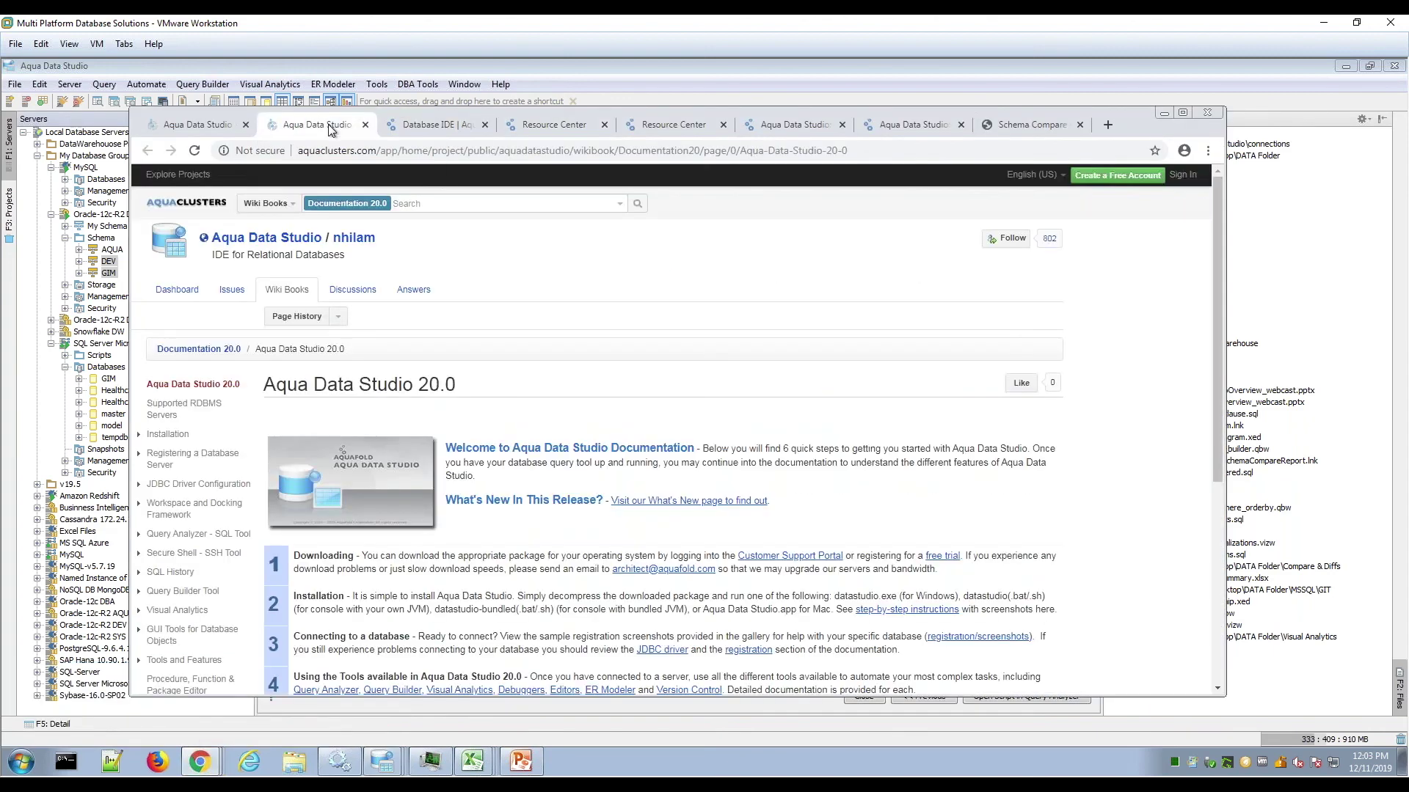
{"action": "left_click", "coordinate": [410, 127]}
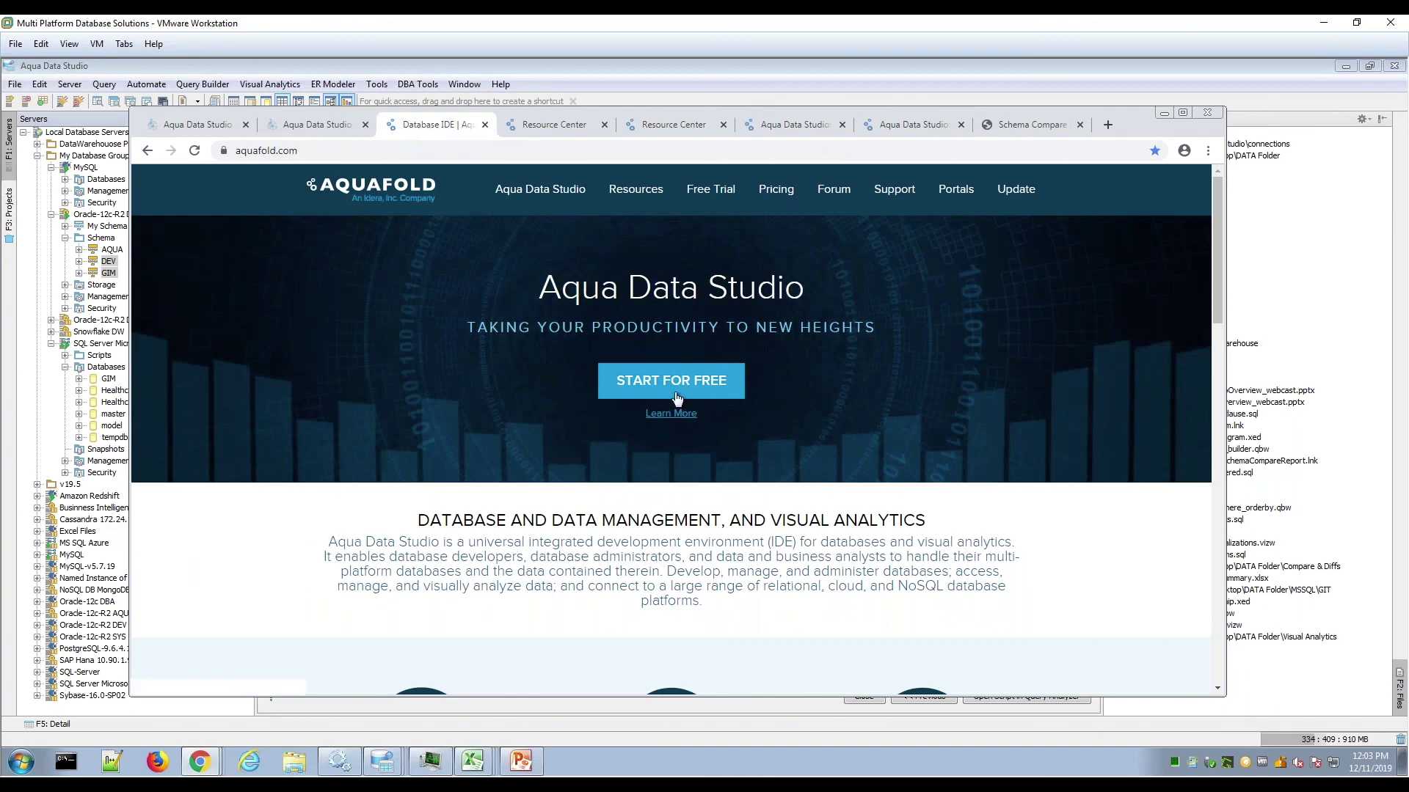